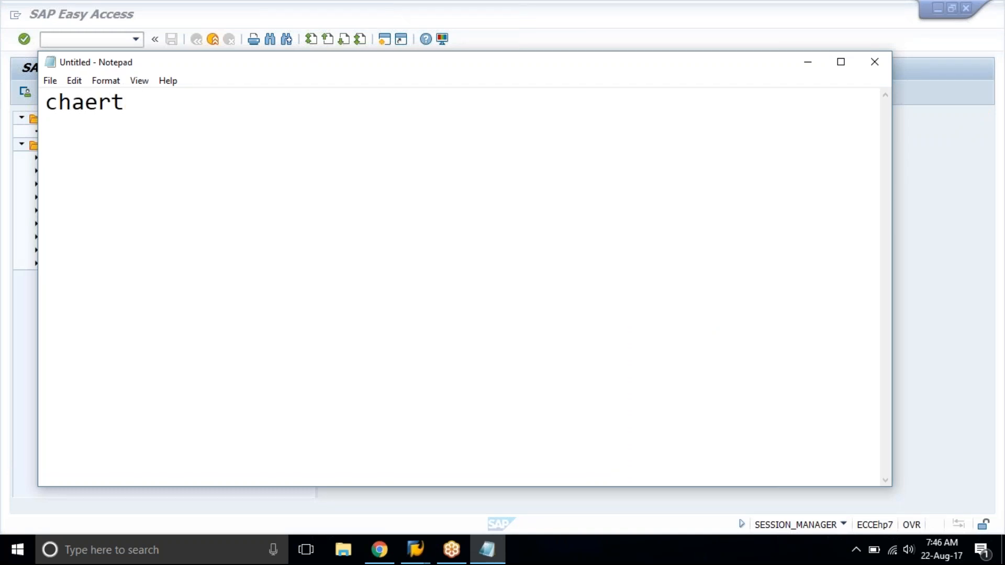
Correct the misspelled word and complete the first line as "chart of accounts".
{"action": "key", "text": "BackSpace"}
{"action": "key", "text": "BackSpace"}
{"action": "key", "text": "BackSpace"}
{"action": "type", "text": "rt of accoun"}
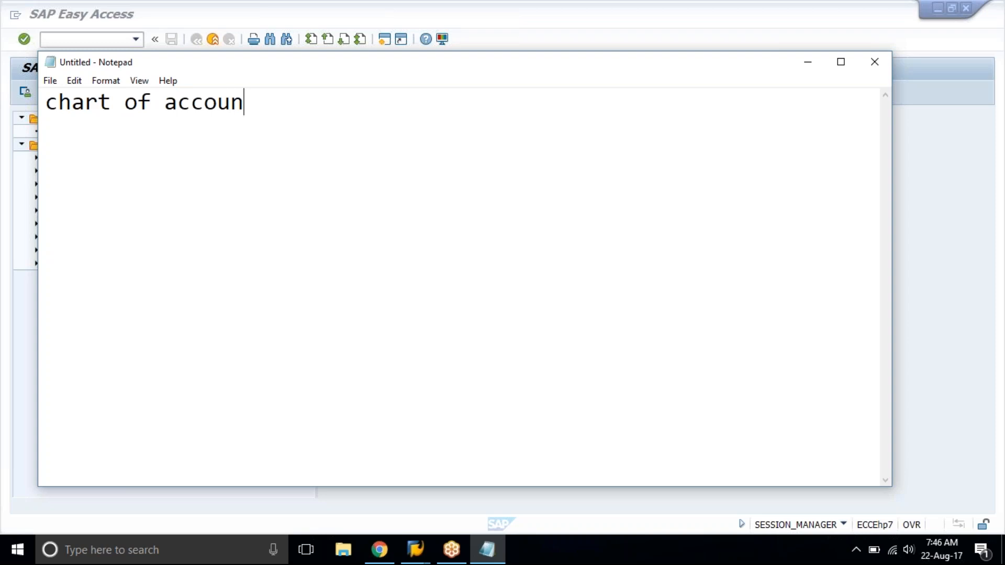
{"action": "type", "text": "ts"}
Add the description "list of gl accounts" on the same line, set apart from "chart of accounts".
{"action": "key", "text": "Tab"}
{"action": "type", "text": "lis"}
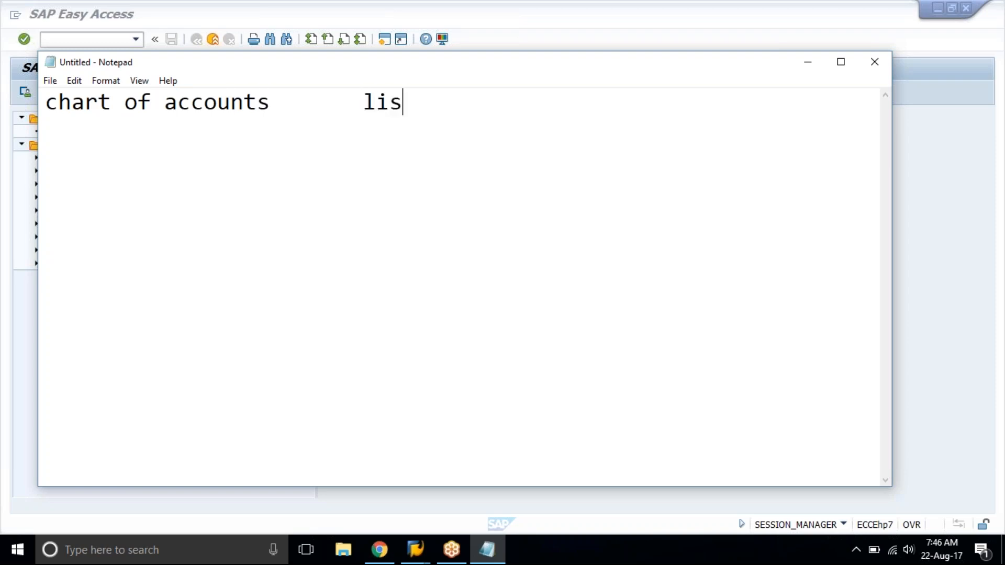
{"action": "type", "text": "t of g"}
{"action": "key", "text": "BackSpace"}
{"action": "type", "text": "f gl accoun"}
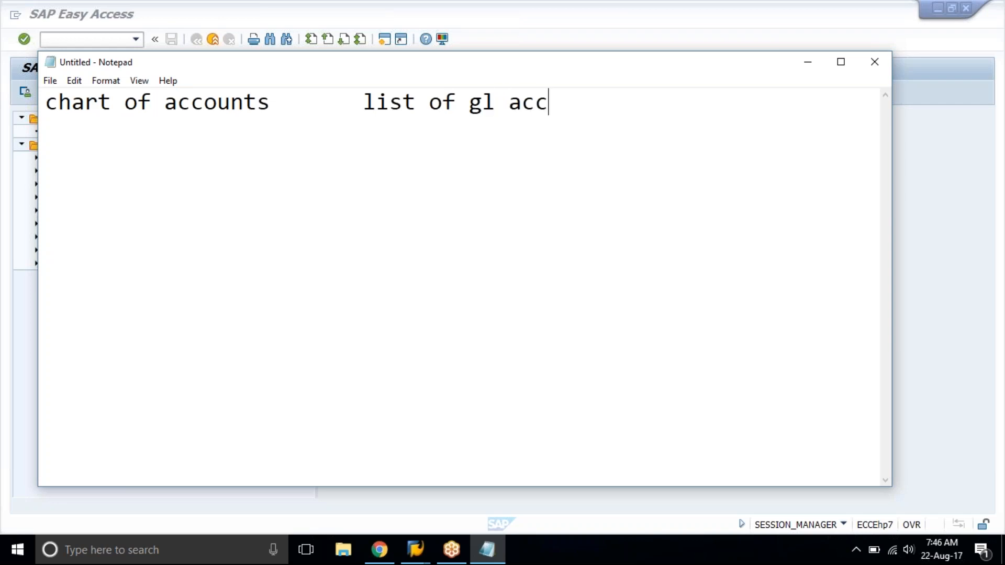
{"action": "type", "text": "ts"}
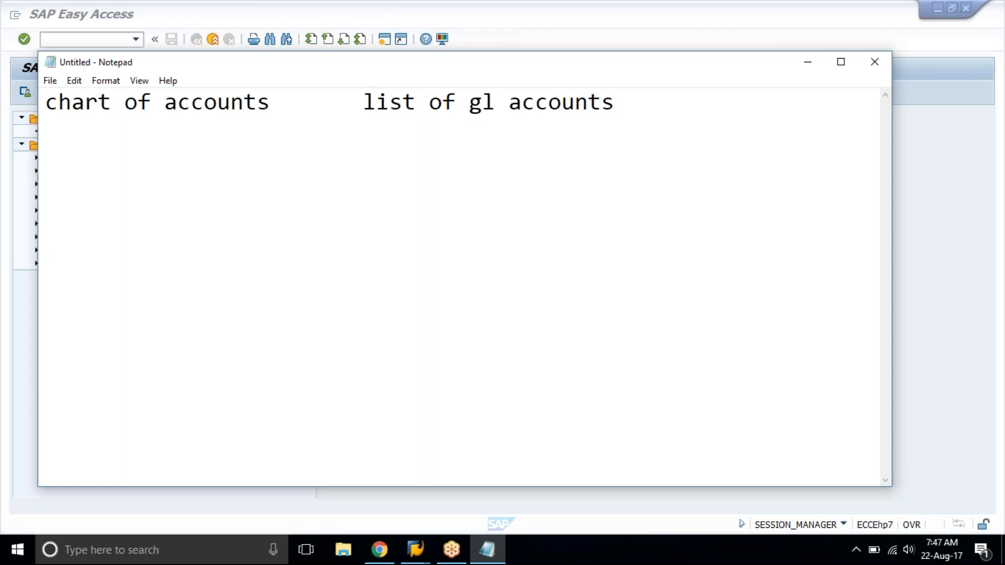
Add the indented entry "operating coa" below the heading line, leaving one blank line between them.
{"action": "key", "text": "Return"}
{"action": "key", "text": "Return"}
{"action": "key", "text": "Tab"}
{"action": "type", "text": "operating coa"}
{"action": "key", "text": "Return"}
Add the indented entries "group coa" and "country version coa" on separate lines below "operating coa".
{"action": "key", "text": "Tab"}
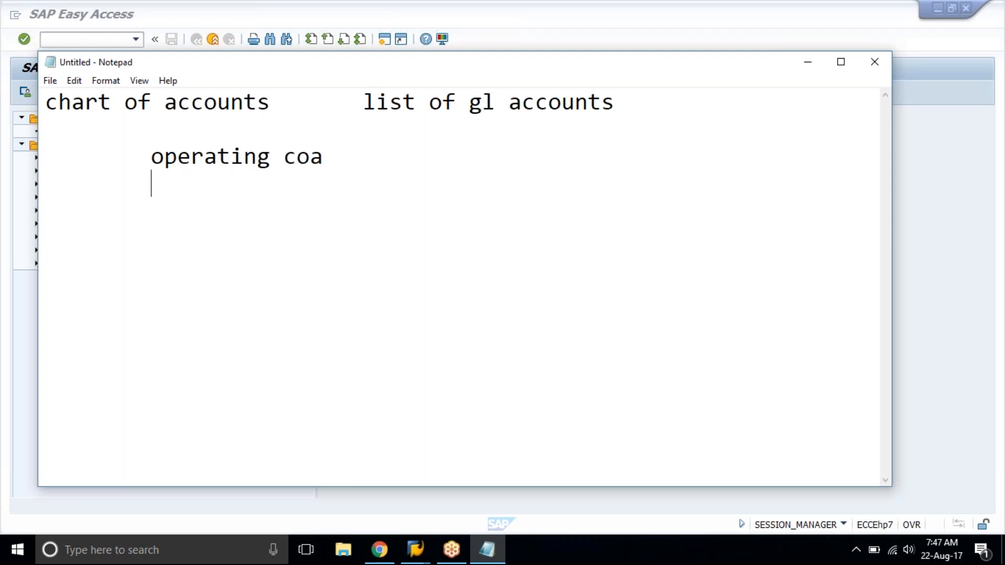
{"action": "type", "text": "group "}
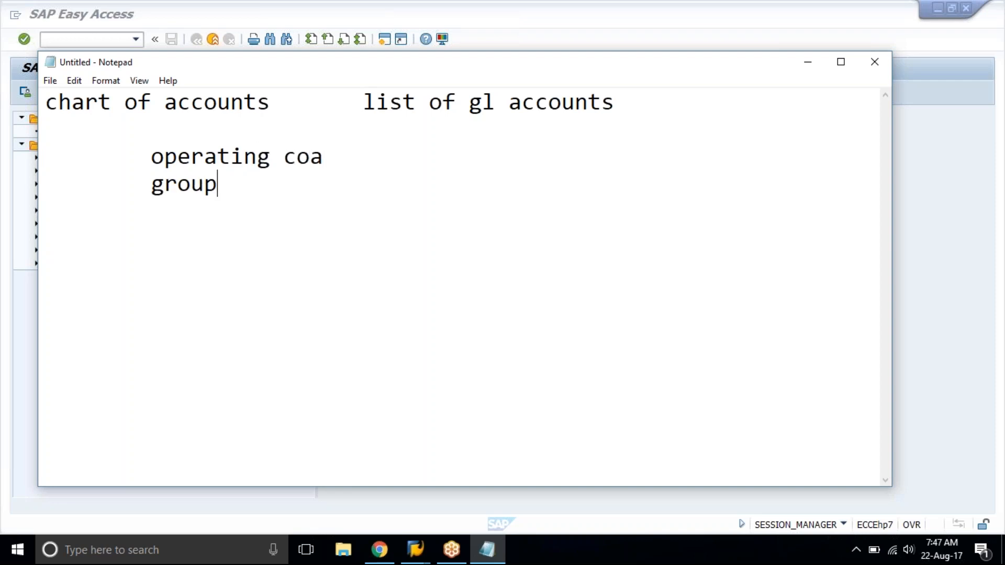
{"action": "type", "text": "coa"}
{"action": "key", "text": "Return"}
{"action": "key", "text": "Tab"}
{"action": "type", "text": "count"}
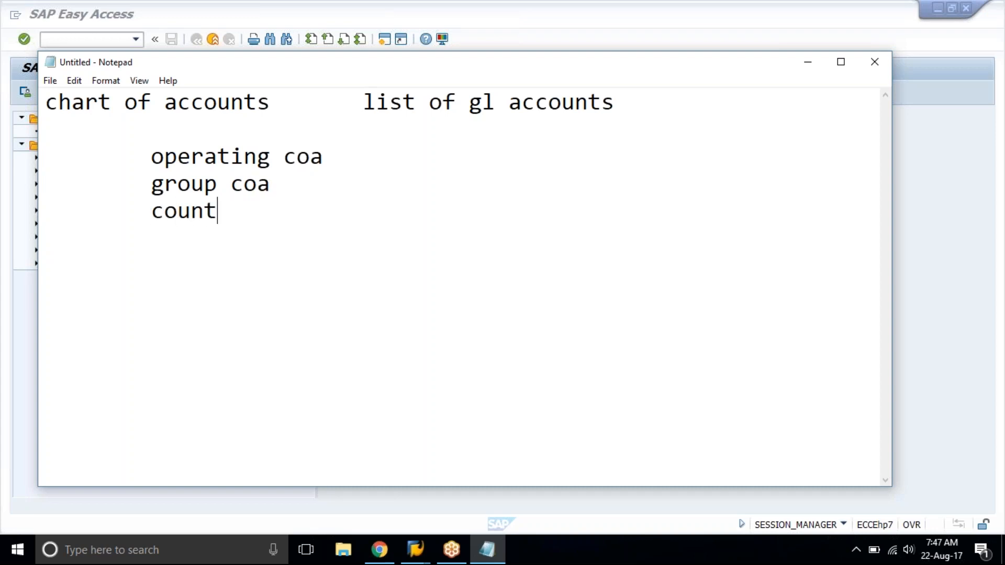
{"action": "type", "text": "ry versio"}
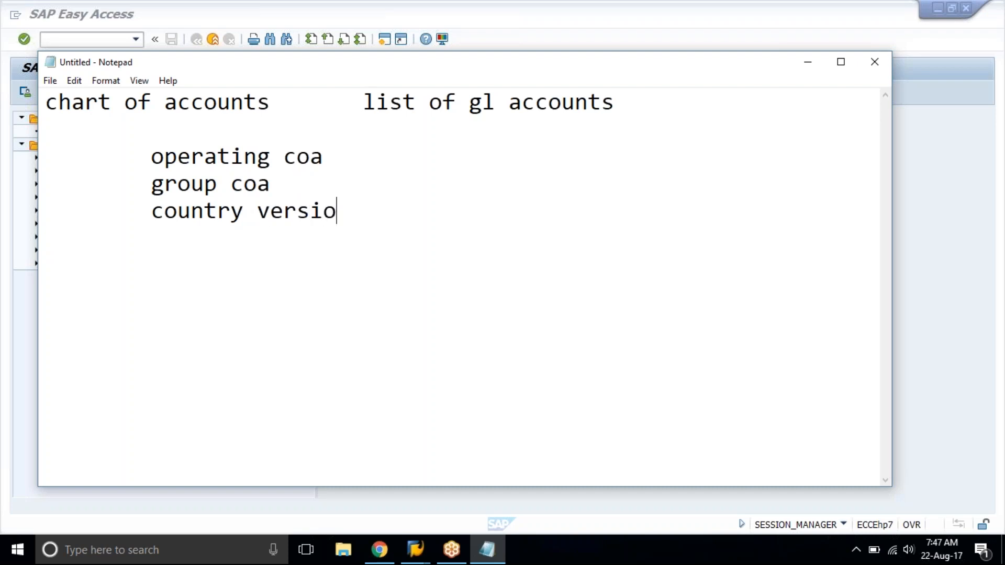
{"action": "type", "text": "n coa"}
Append the transaction note "( define - ob13" after "list of gl accounts".
{"action": "left_click", "coordinate": [611, 107]}
{"action": "type", "text": "( define - ob13"}
Add "Assign - ob62)" on the line below, aligned under "define - ob13".
{"action": "key", "text": "Down"}
{"action": "key", "text": "Tab"}
{"action": "key", "text": "Tab"}
{"action": "key", "text": "Tab"}
{"action": "key", "text": "Tab"}
{"action": "key", "text": "Tab"}
{"action": "key", "text": "Tab"}
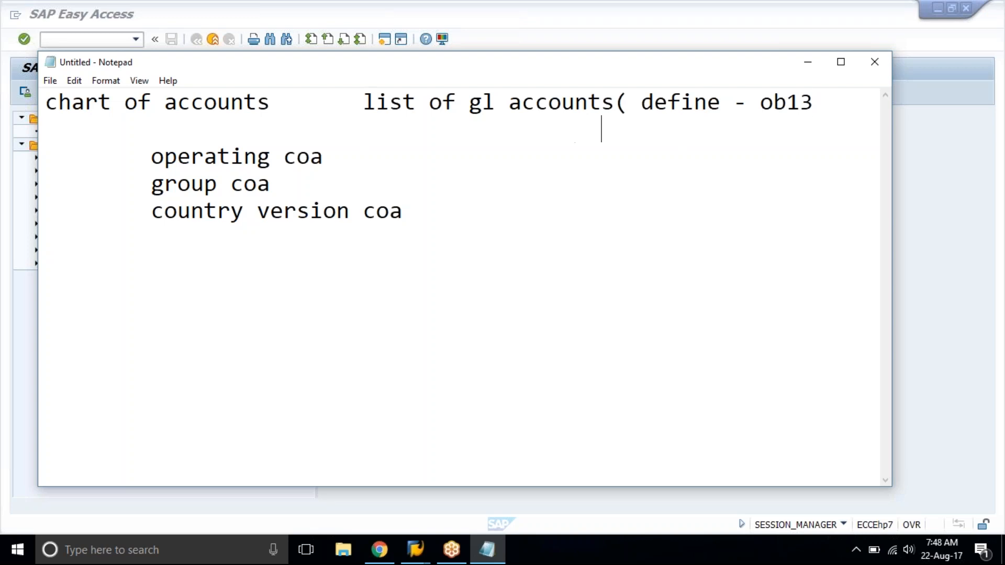
{"action": "key", "text": "BackSpace"}
{"action": "type", "text": "Assign "}
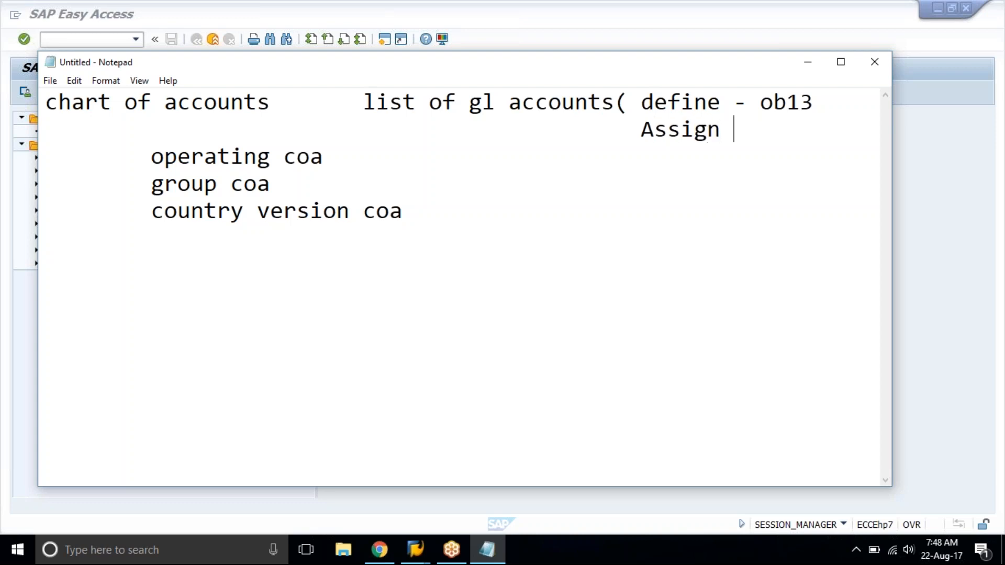
{"action": "type", "text": "- ob62)"}
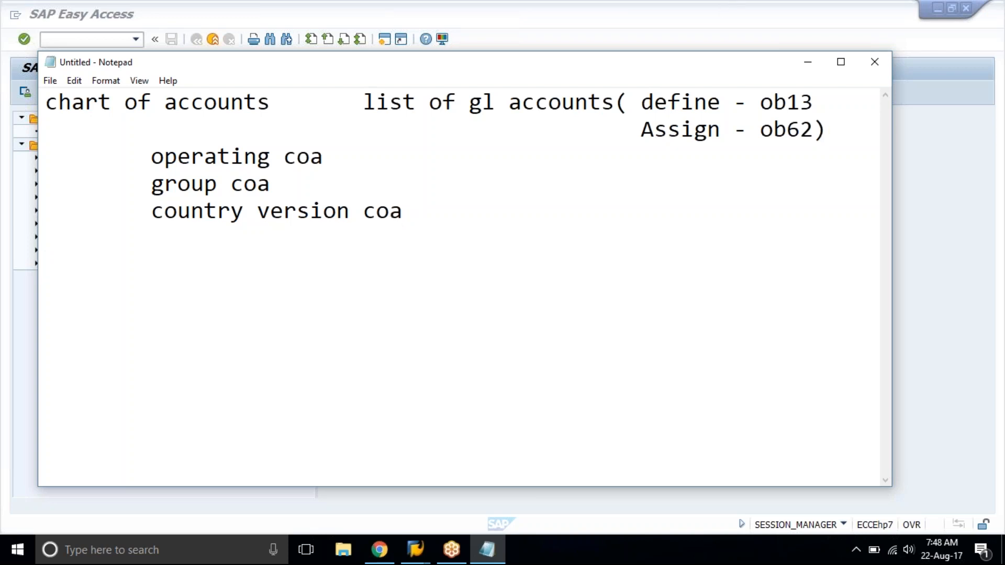
Insert a blank line above the "operating coa" entry, keeping the entry indented.
{"action": "left_click", "coordinate": [352, 159]}
{"action": "left_click", "coordinate": [174, 136]}
{"action": "key", "text": "Down"}
{"action": "key", "text": "Return"}
{"action": "key", "text": "Tab"}
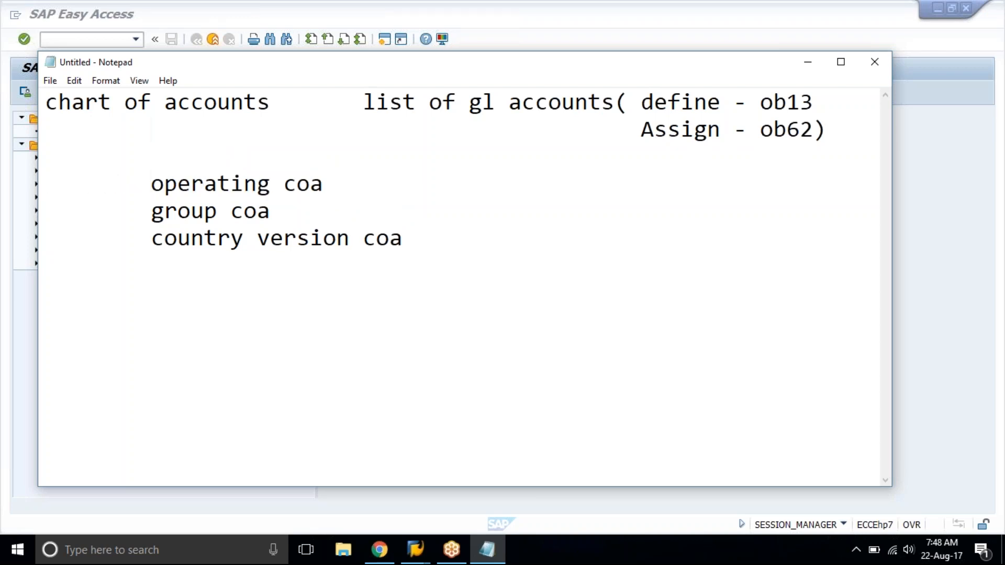
Write the note "default day 2 day" on the "operating coa" line, spaced away from the entry.
{"action": "key", "text": "End"}
{"action": "key", "text": "Tab"}
{"action": "key", "text": "Tab"}
{"action": "type", "text": "default"}
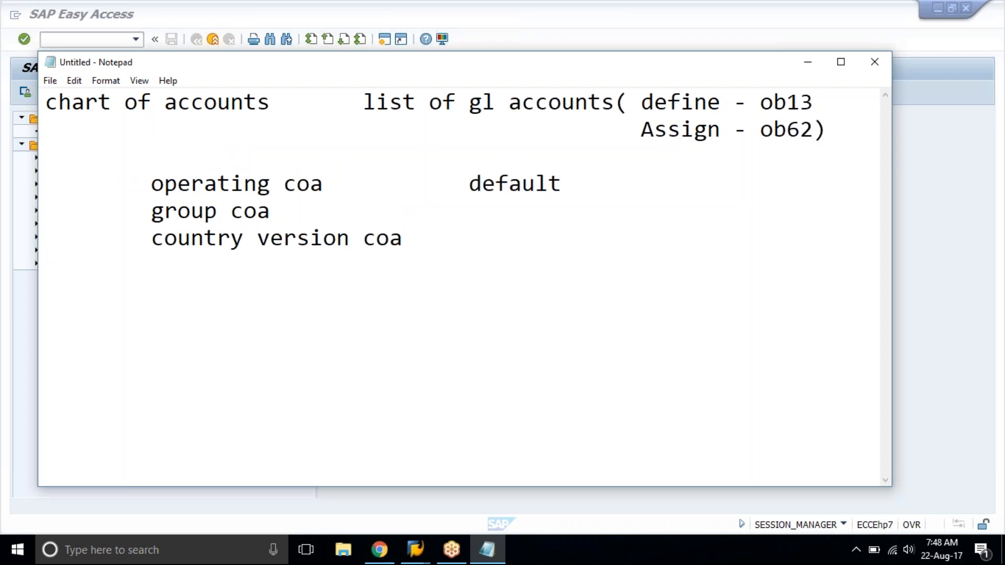
{"action": "type", "text": " day 2 da"}
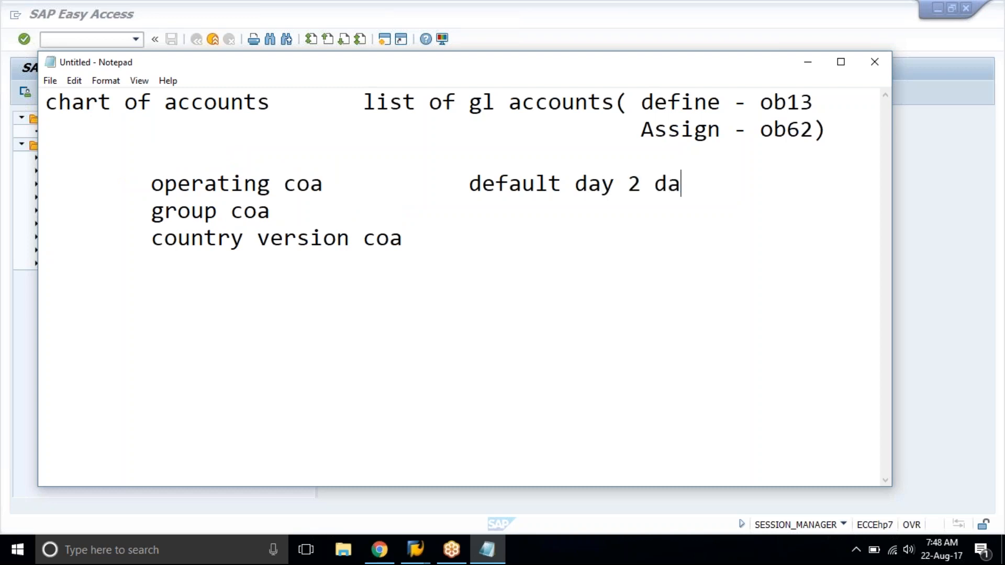
{"action": "type", "text": "y"}
{"action": "key", "text": "Down"}
{"action": "key", "text": "Tab"}
{"action": "key", "text": "Tab"}
List tat1, tat2 and tat3 on separate lines beneath the chart of accounts types.
{"action": "left_click", "coordinate": [209, 327]}
{"action": "type", "text": "tat1"}
{"action": "key", "text": "Return"}
{"action": "type", "text": "tat2"}
{"action": "key", "text": "Return"}
{"action": "type", "text": "ta"}
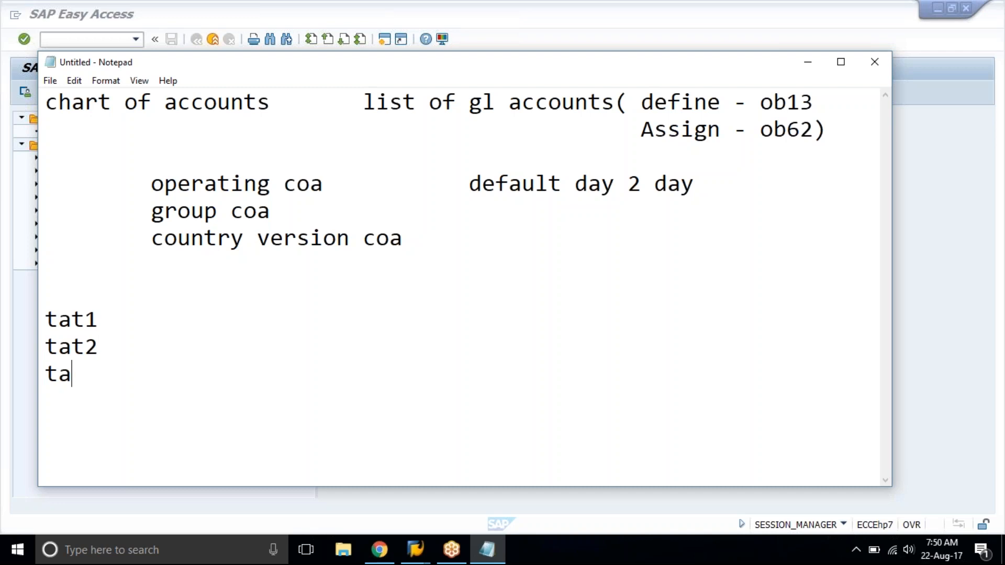
{"action": "type", "text": "t3"}
Add a second column beside the list, repeating tat1, tat2 and tat3 on their matching lines.
{"action": "key", "text": "Up"}
{"action": "key", "text": "Tab"}
{"action": "key", "text": "Up"}
{"action": "key", "text": "Tab"}
{"action": "type", "text": "tat1 "}
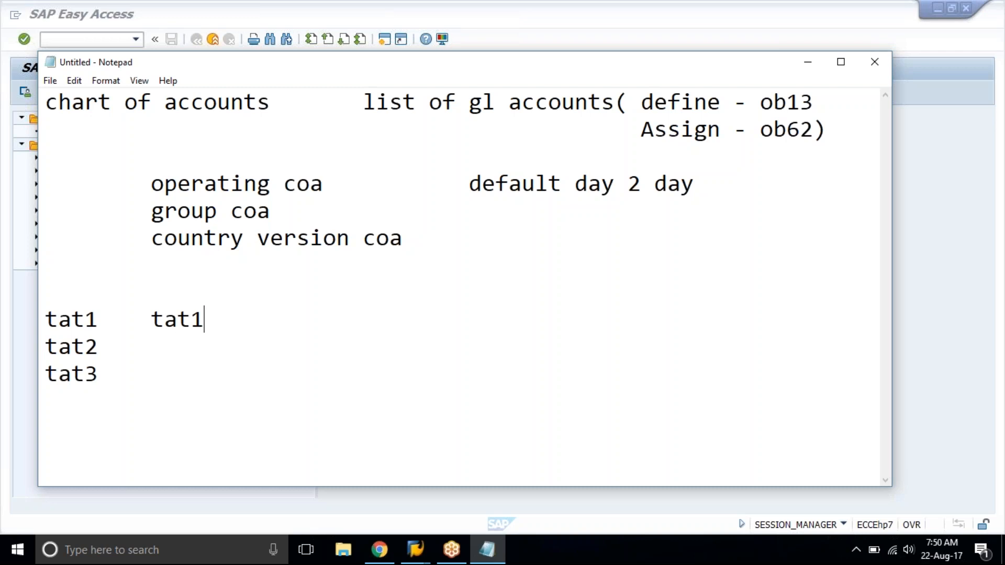
{"action": "type", "text": "tat2"}
{"action": "key", "text": "Down"}
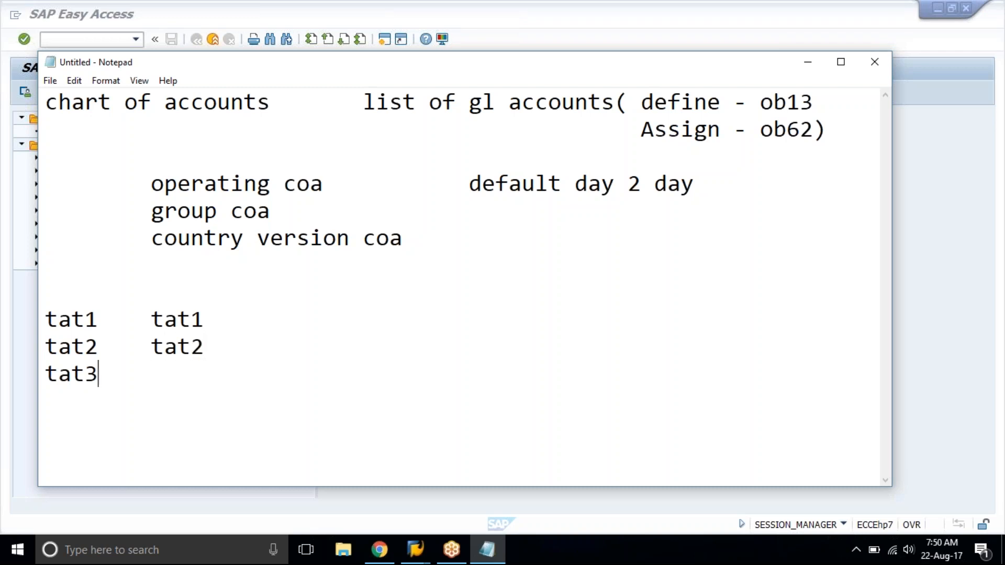
{"action": "type", "text": "tat3"}
Write the line "tata01 = tat1+ tat2+ tat3" below the two columns, after a blank line.
{"action": "key", "text": "Return"}
{"action": "key", "text": "Return"}
{"action": "type", "text": "tata01 "}
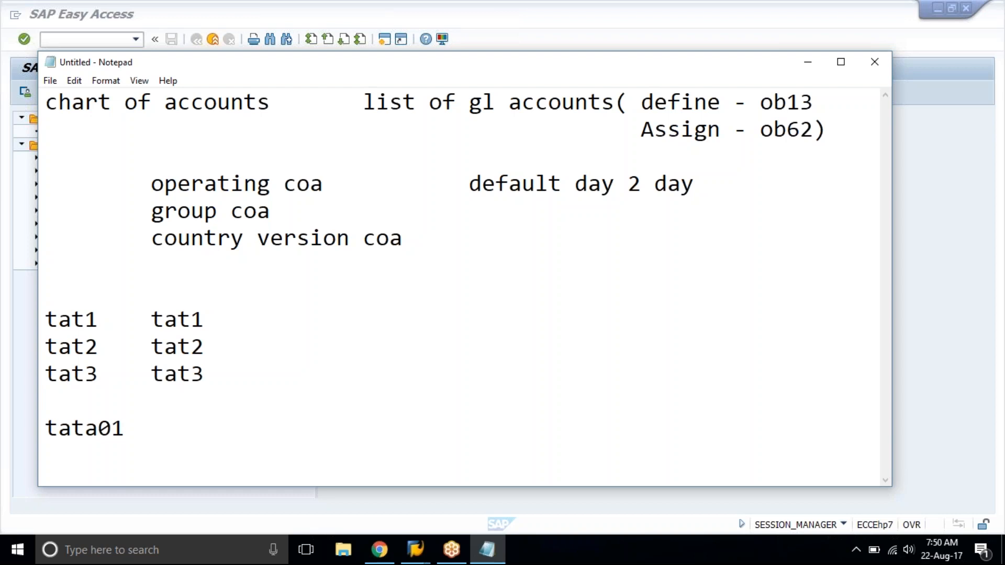
{"action": "type", "text": "="}
{"action": "type", "text": "tat1+ t"}
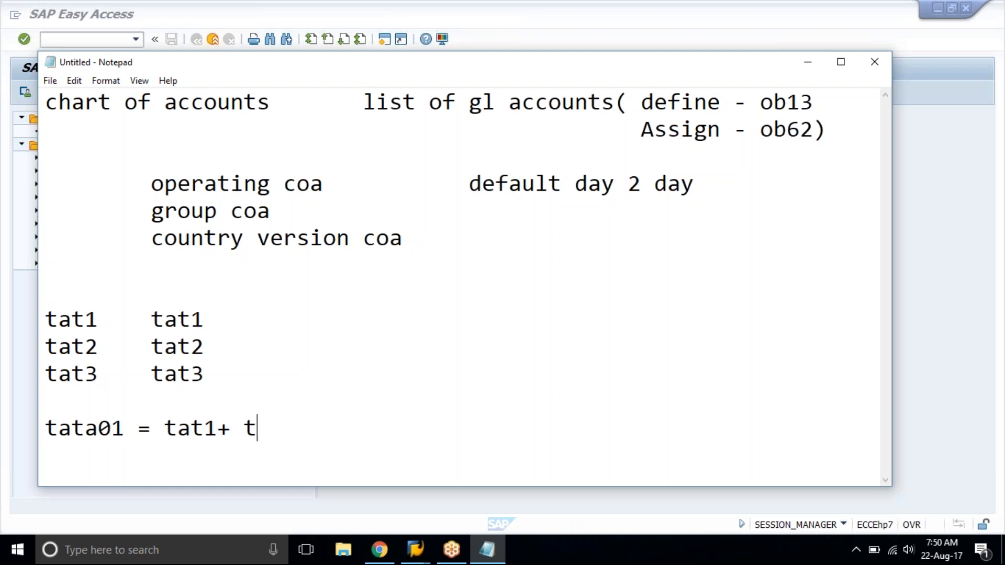
{"action": "type", "text": "at2+ tat"}
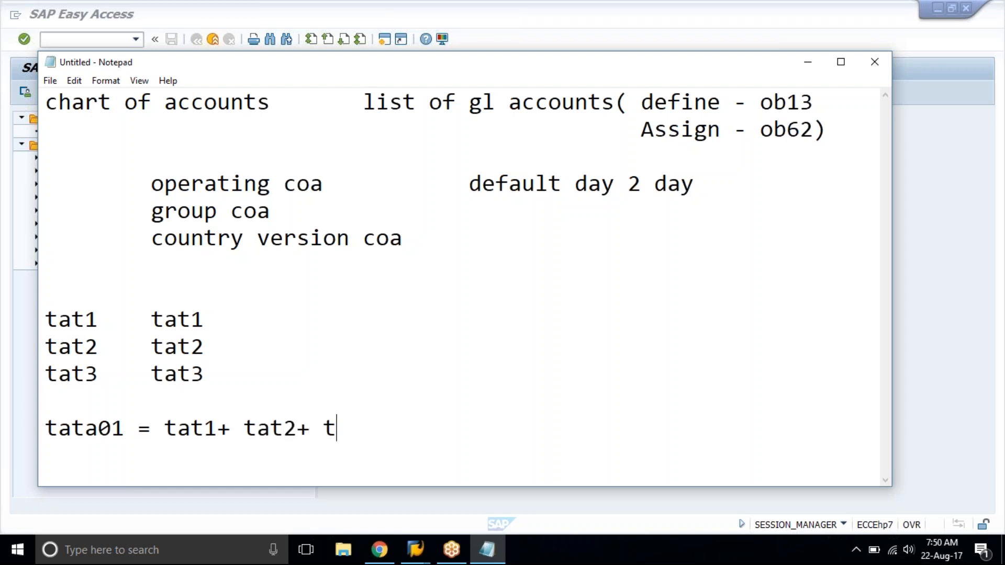
{"action": "type", "text": "3 ( consolidatwd"}
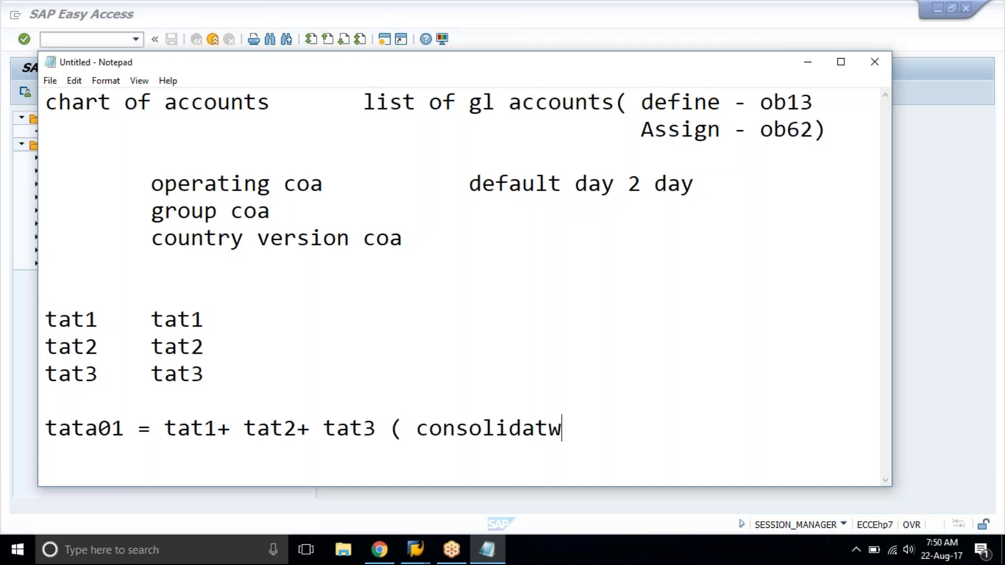
Append the remark "( consolidated b/s & PNL )" to the tata01 line.
{"action": "key", "text": "BackSpace"}
{"action": "key", "text": "BackSpace"}
{"action": "key", "text": "BackSpace"}
{"action": "type", "text": "ed b/s "}
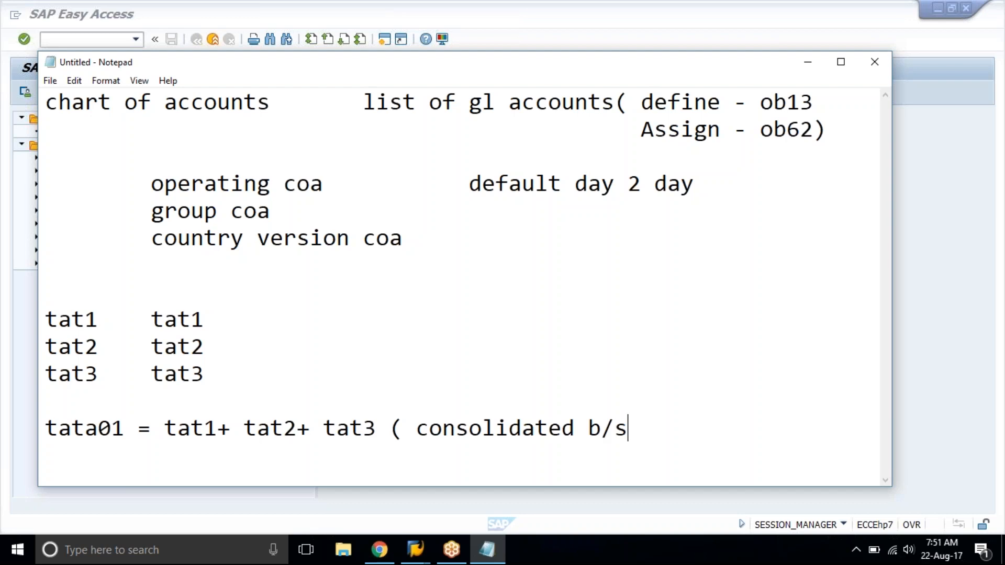
{"action": "type", "text": "& PNL"}
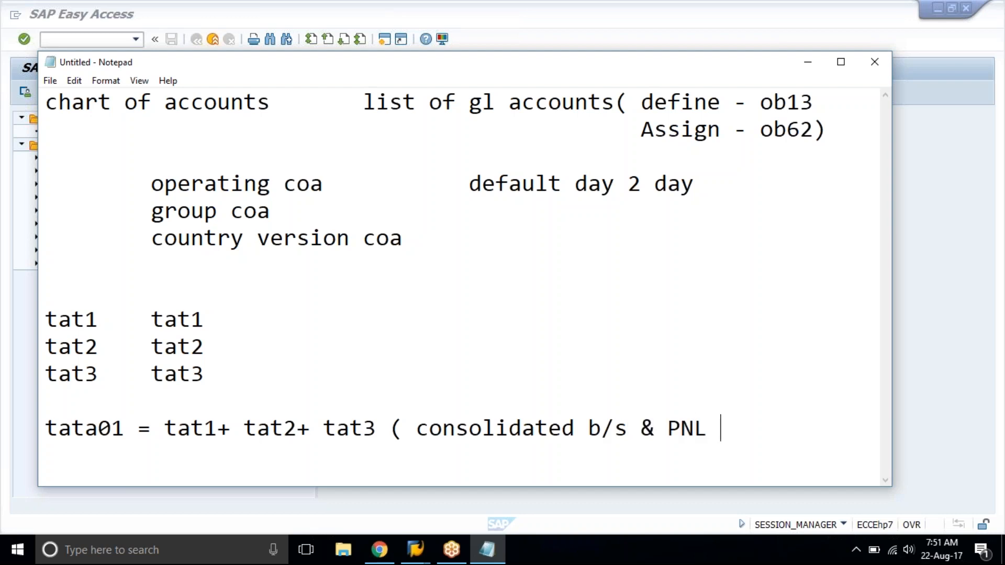
{"action": "type", "text": " )"}
Examine the tata01 consolidation line against the "group coa" and "country version coa" entries, highlighting each in turn.
{"action": "left_click_drag", "start_coordinate": [51, 427], "coordinate": [670, 427]}
{"action": "left_click", "coordinate": [669, 427]}
{"action": "left_click", "coordinate": [749, 425]}
{"action": "left_click", "coordinate": [242, 399]}
{"action": "left_click_drag", "start_coordinate": [149, 212], "coordinate": [278, 215]}
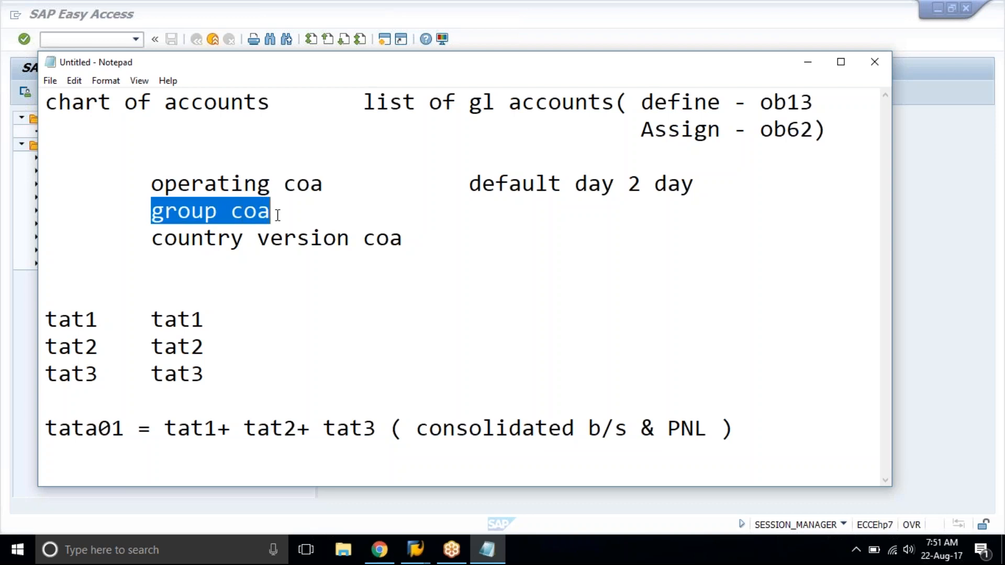
{"action": "left_click", "coordinate": [278, 215]}
{"action": "left_click", "coordinate": [156, 209], "text": "shift"}
{"action": "left_click", "coordinate": [155, 209]}
{"action": "left_click_drag", "start_coordinate": [149, 240], "coordinate": [413, 230]}
{"action": "left_click", "coordinate": [428, 233]}
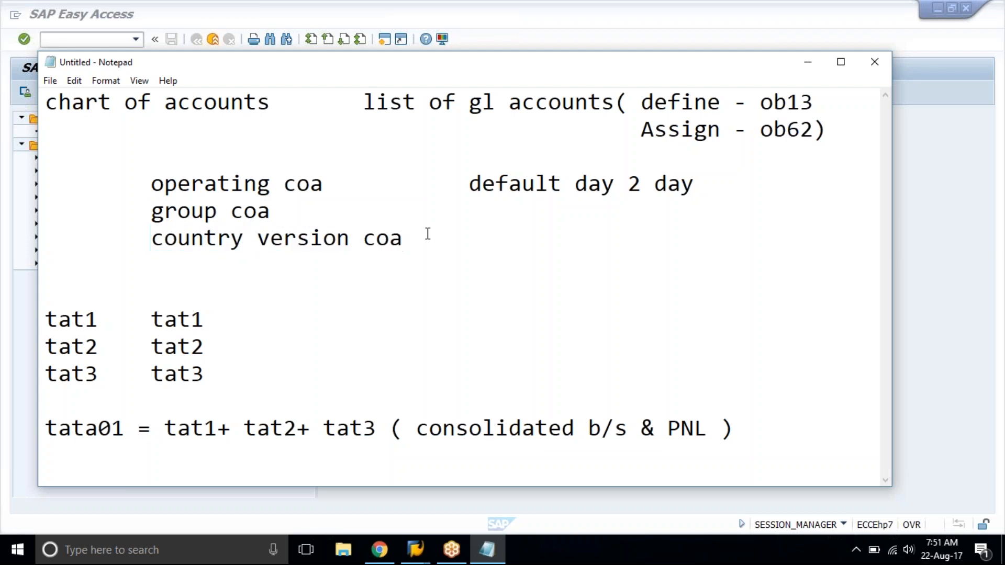
Write "mndt" at the start of the "operating coa" line.
{"action": "left_click", "coordinate": [753, 432]}
{"action": "key", "text": "Home"}
{"action": "type", "text": "mb"}
{"action": "key", "text": "BackSpace"}
{"action": "type", "text": "ndt"}
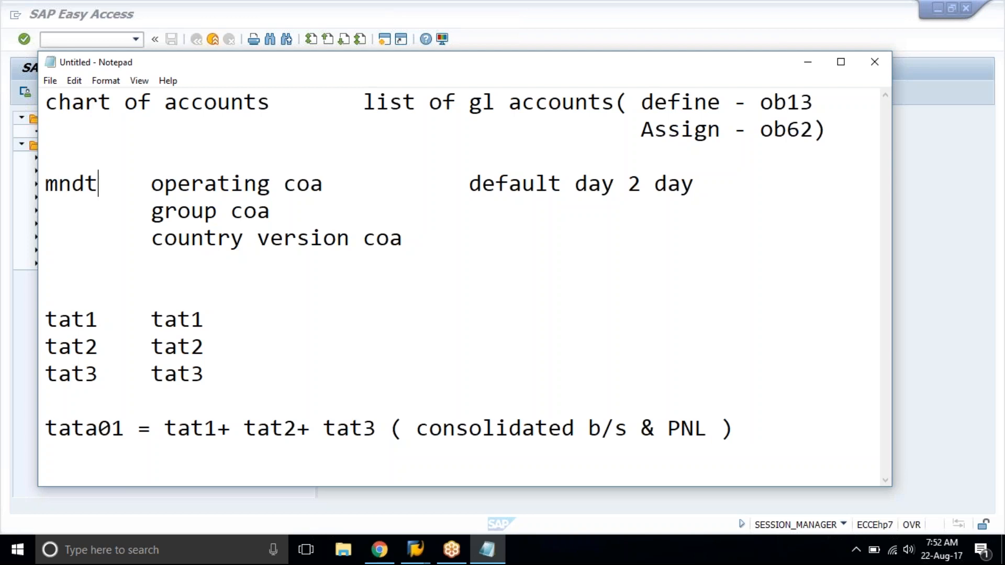
{"action": "left_click", "coordinate": [122, 183]}
{"action": "left_click_drag", "start_coordinate": [123, 183], "coordinate": [133, 241]}
{"action": "left_click", "coordinate": [132, 241]}
{"action": "left_click", "coordinate": [375, 242]}
Switch from the notes to SAP Easy Access and open the SAP Customizing Implementation Guide through the SPRO favorite.
{"action": "left_click", "coordinate": [806, 62]}
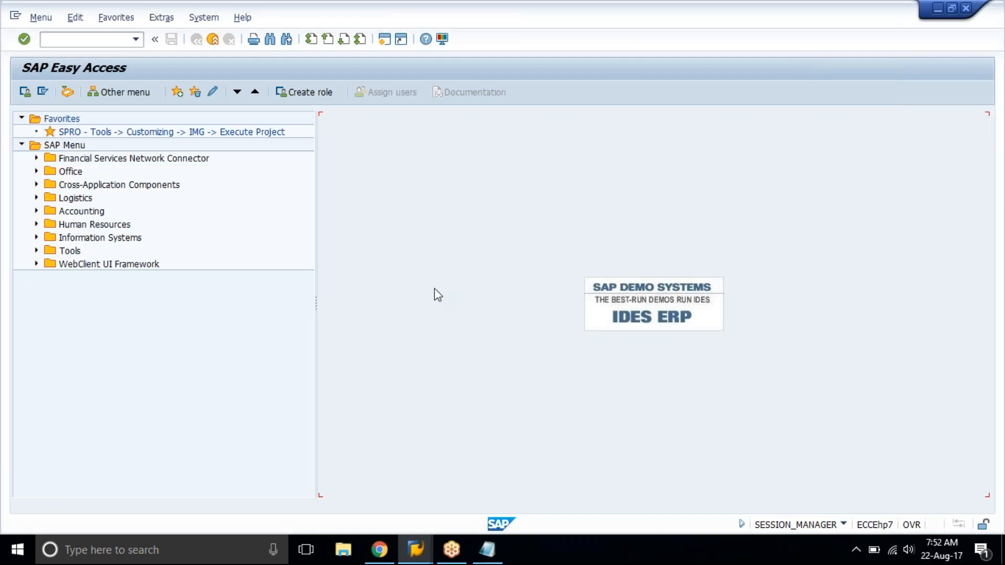
{"action": "double_click", "coordinate": [195, 133]}
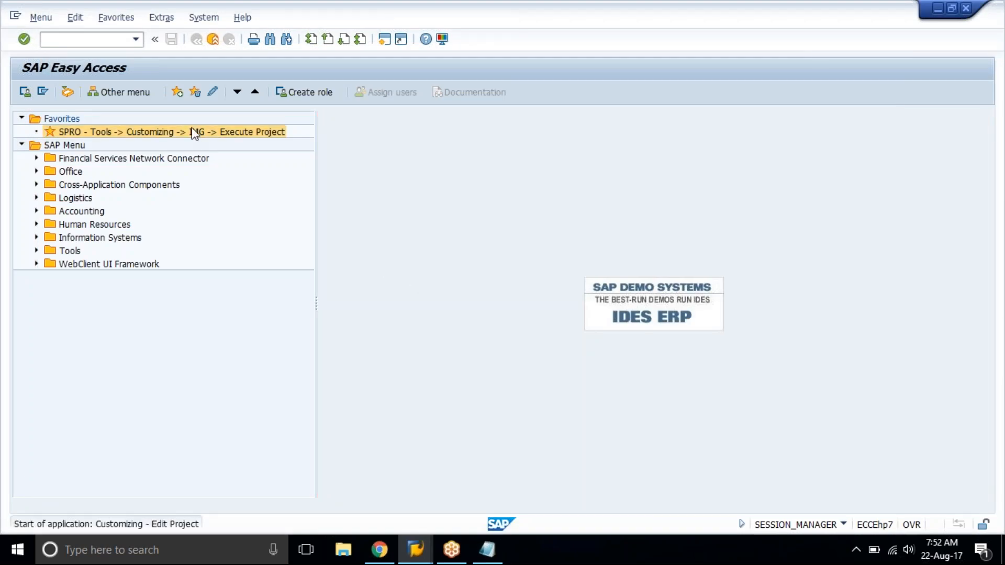
{"action": "left_click", "coordinate": [87, 96]}
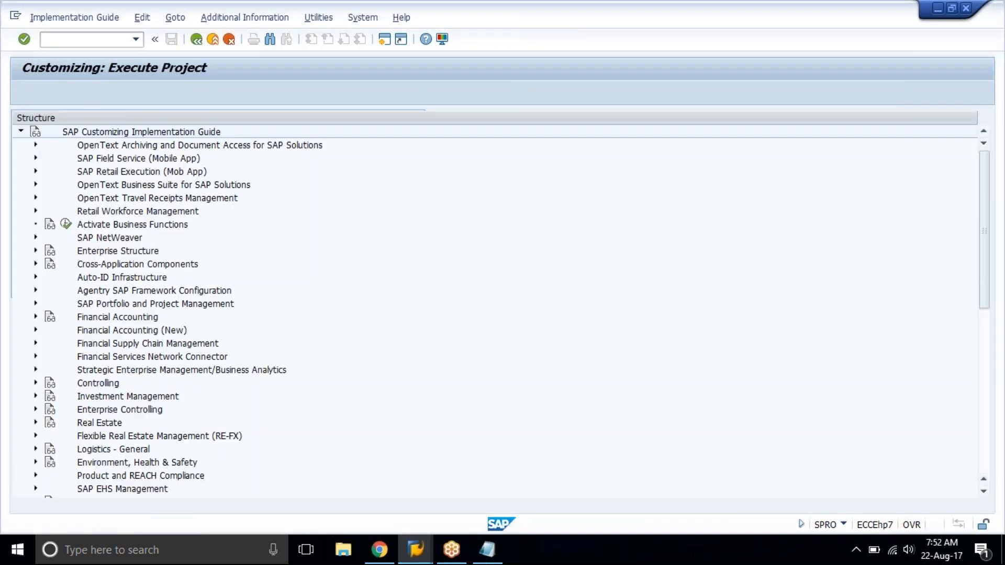
Expand Financial Accounting (New), General Ledger Accounting (New), Master Data, G/L Accounts and Preparations, and select the Edit Chart of Accounts List activity.
{"action": "left_click", "coordinate": [157, 331]}
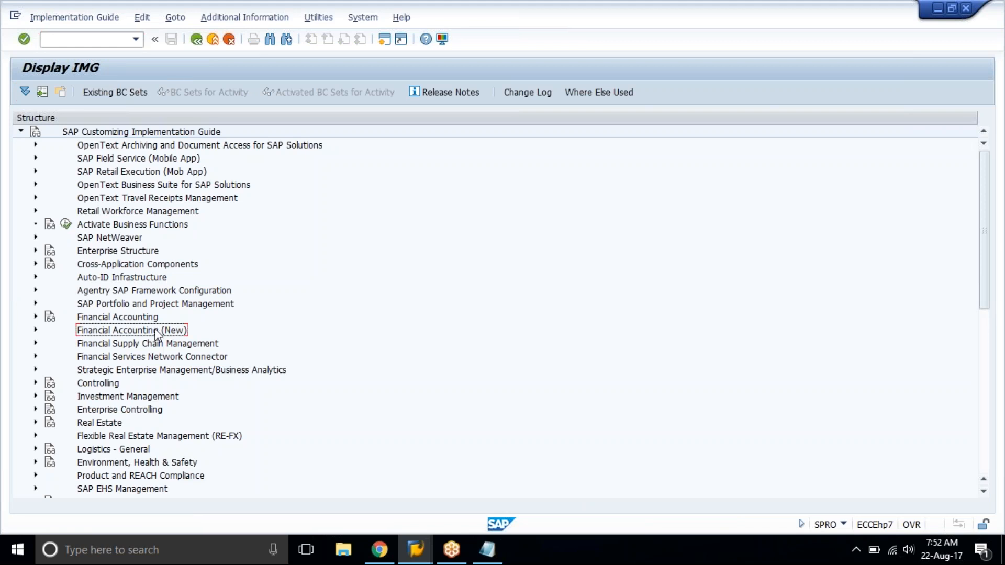
{"action": "double_click", "coordinate": [157, 332]}
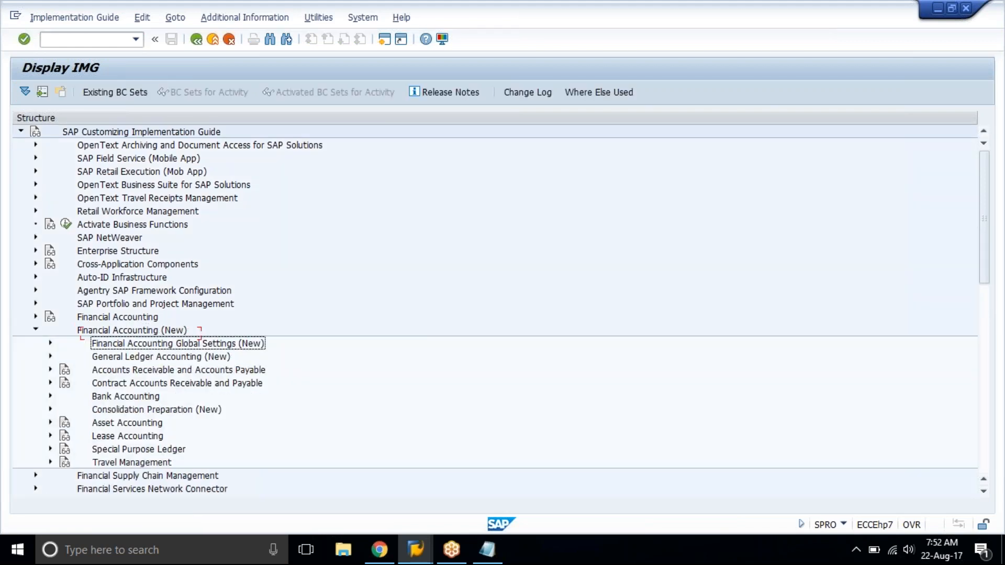
{"action": "key", "text": "Right"}
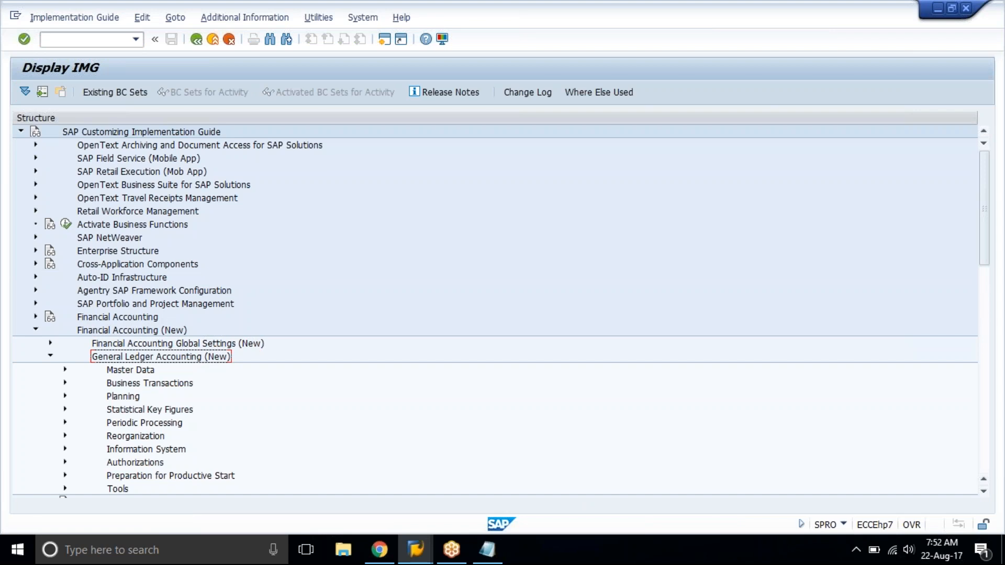
{"action": "left_click", "coordinate": [155, 330], "text": "ctrl"}
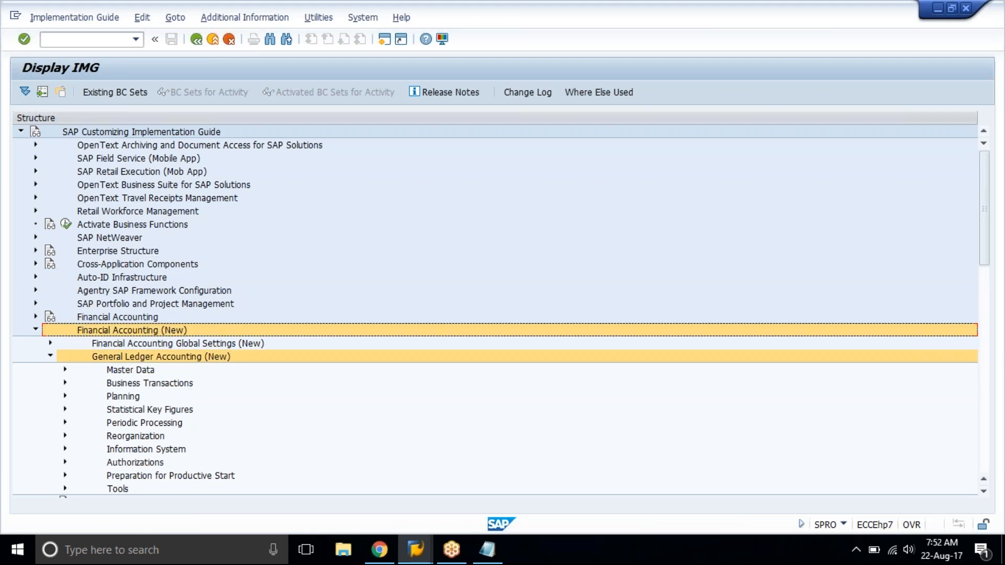
{"action": "left_click", "coordinate": [66, 370]}
{"action": "left_click", "coordinate": [80, 383]}
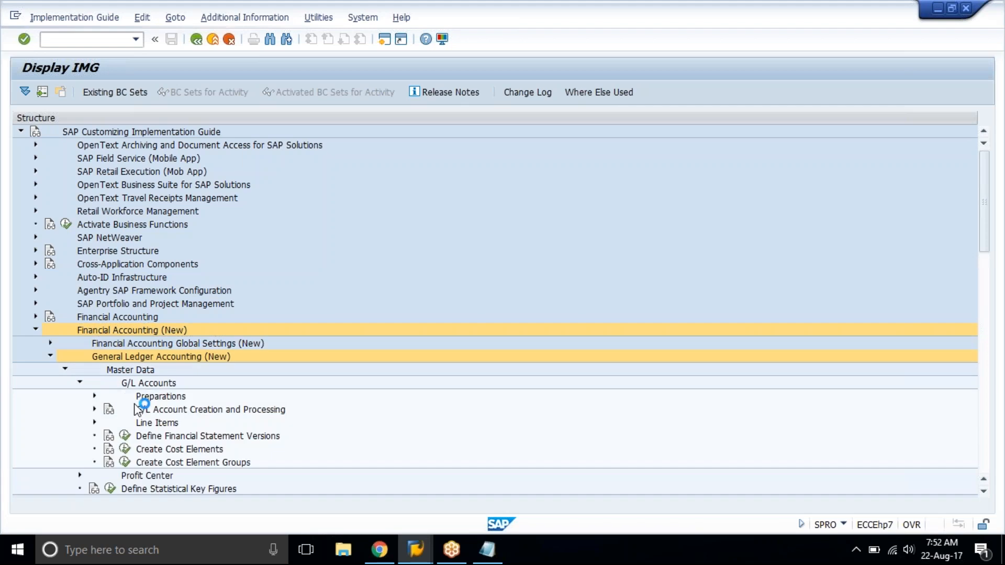
{"action": "left_click", "coordinate": [95, 397]}
{"action": "left_click", "coordinate": [198, 424]}
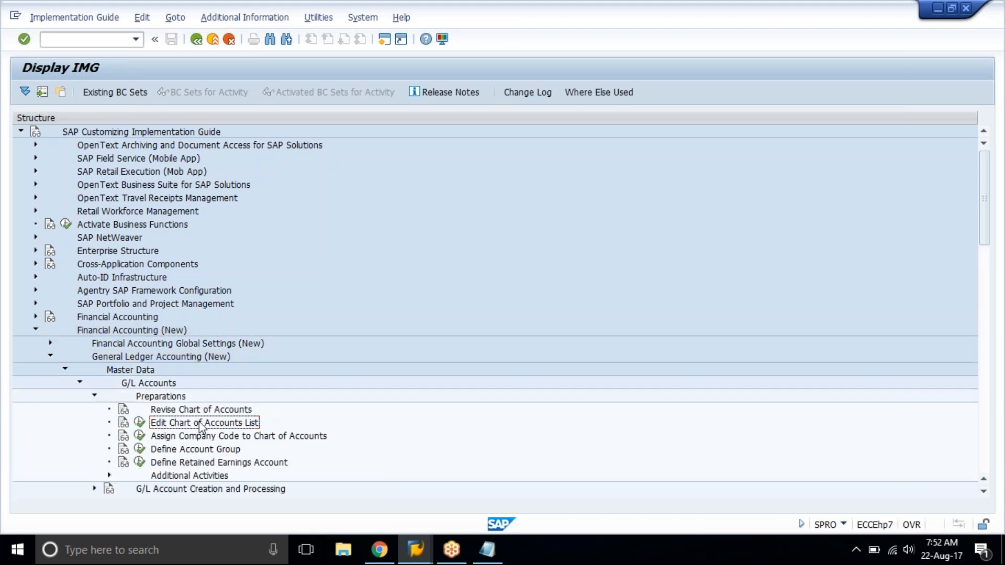
Highlight the path of the activity from Preparations up through G/L Accounts, Master Data and General Ledger Accounting (New) to Financial Accounting (New).
{"action": "left_click", "coordinate": [169, 397]}
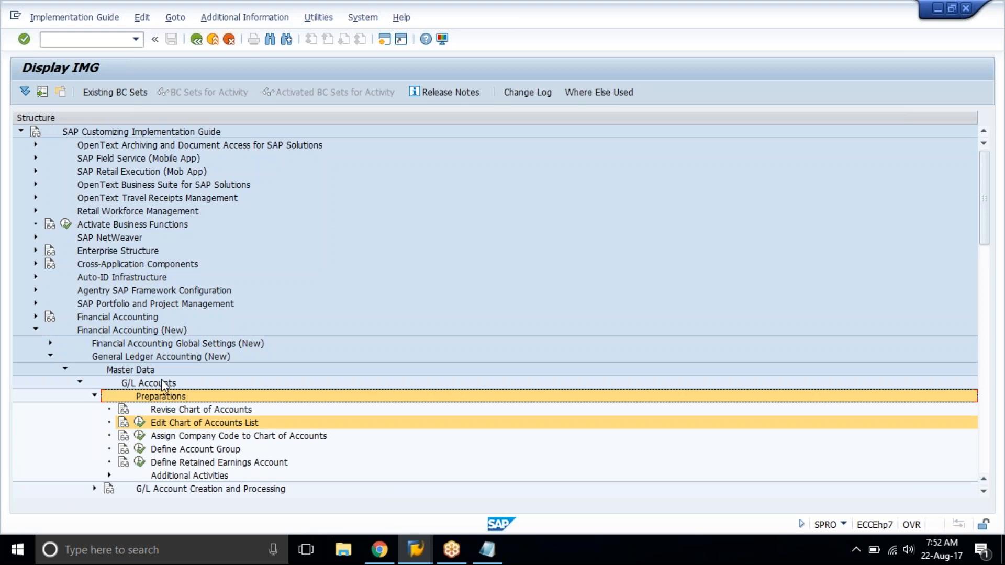
{"action": "left_click", "coordinate": [161, 384]}
{"action": "left_click", "coordinate": [141, 369]}
{"action": "left_click", "coordinate": [142, 356]}
{"action": "left_click", "coordinate": [137, 330]}
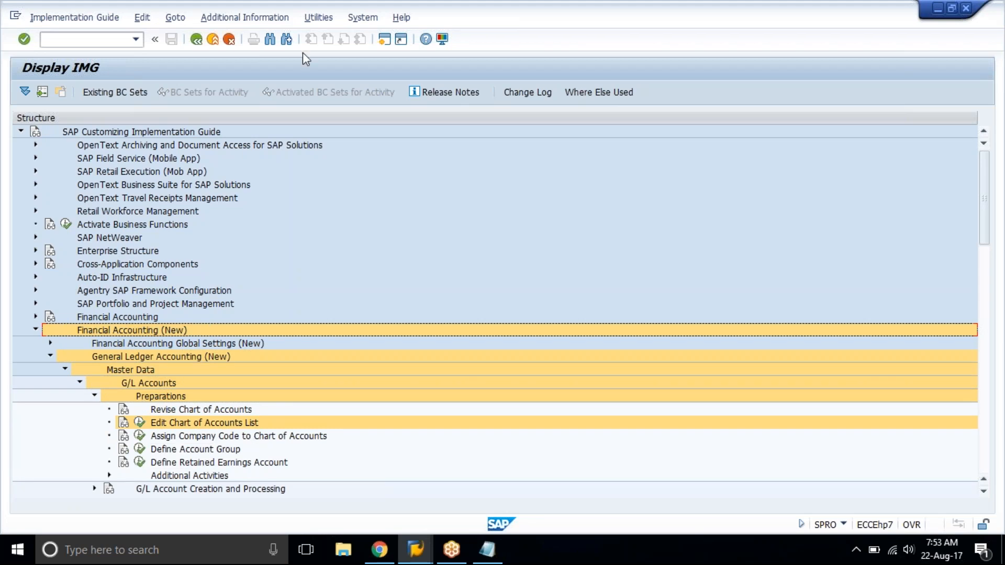
Display the IMG Activity keys as additional information beside the structure and adjust the width of that column.
{"action": "left_click", "coordinate": [253, 17]}
{"action": "mouse_move", "coordinate": [314, 35]}
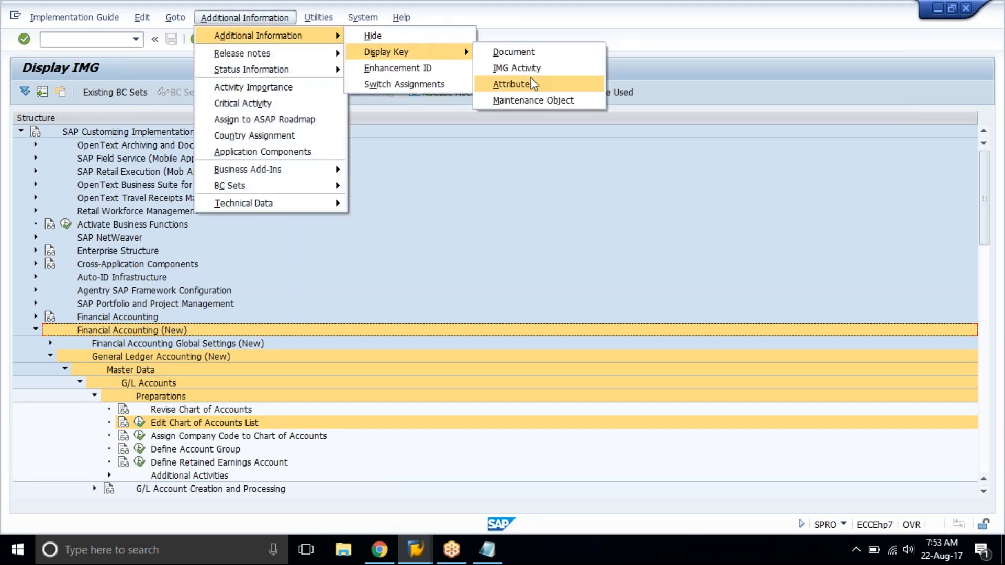
{"action": "left_click", "coordinate": [555, 72]}
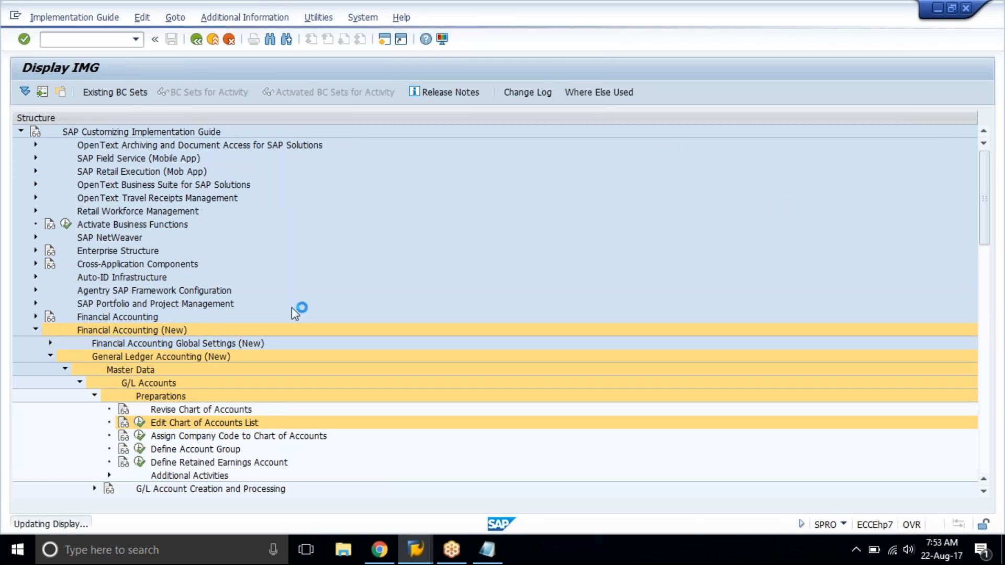
{"action": "left_click_drag", "start_coordinate": [479, 118], "coordinate": [534, 116]}
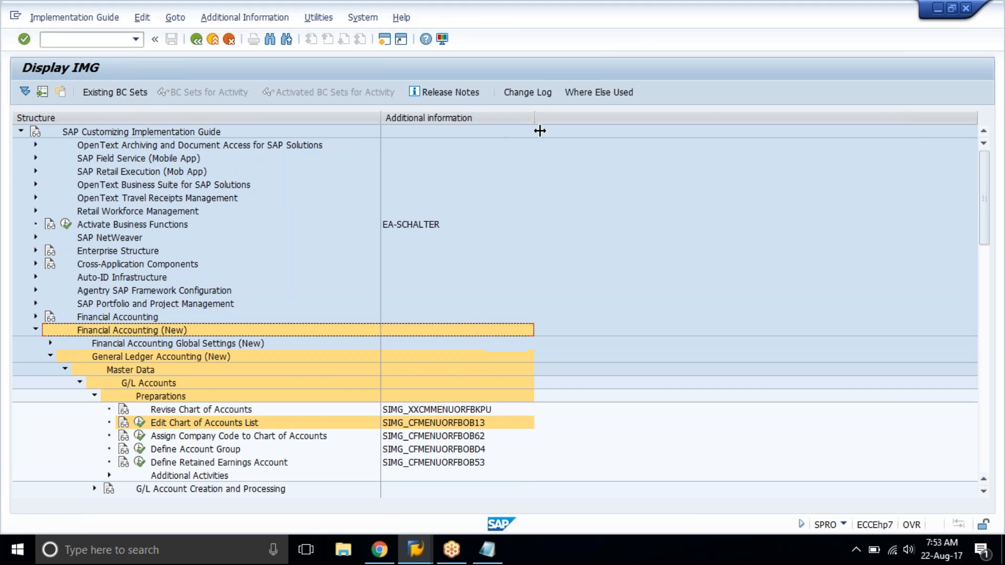
{"action": "left_click", "coordinate": [984, 237]}
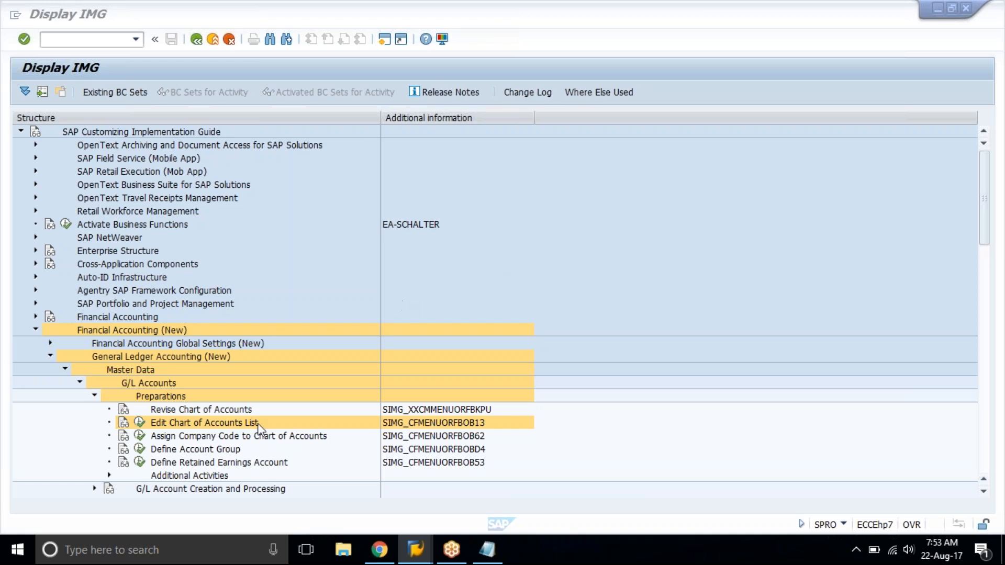
Execute the Edit Chart of Accounts List activity under Preparations.
{"action": "left_click", "coordinate": [241, 438]}
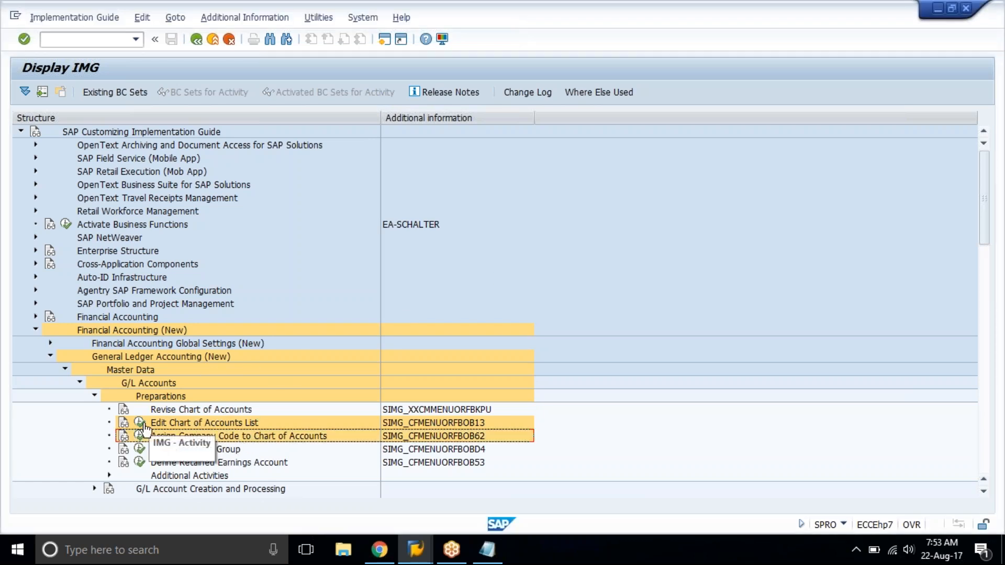
{"action": "scroll", "coordinate": [152, 440], "scroll_direction": "down", "scroll_amount": 4}
{"action": "left_click", "coordinate": [139, 290]}
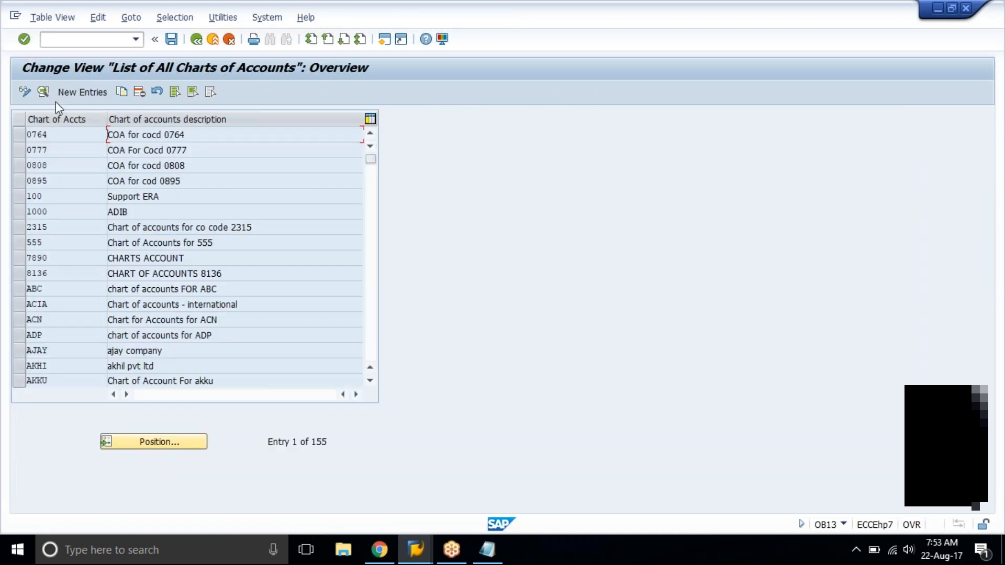
Create a new chart of accounts entry with the code tat1 and the description "chart of accounts for tat1".
{"action": "left_click", "coordinate": [79, 93]}
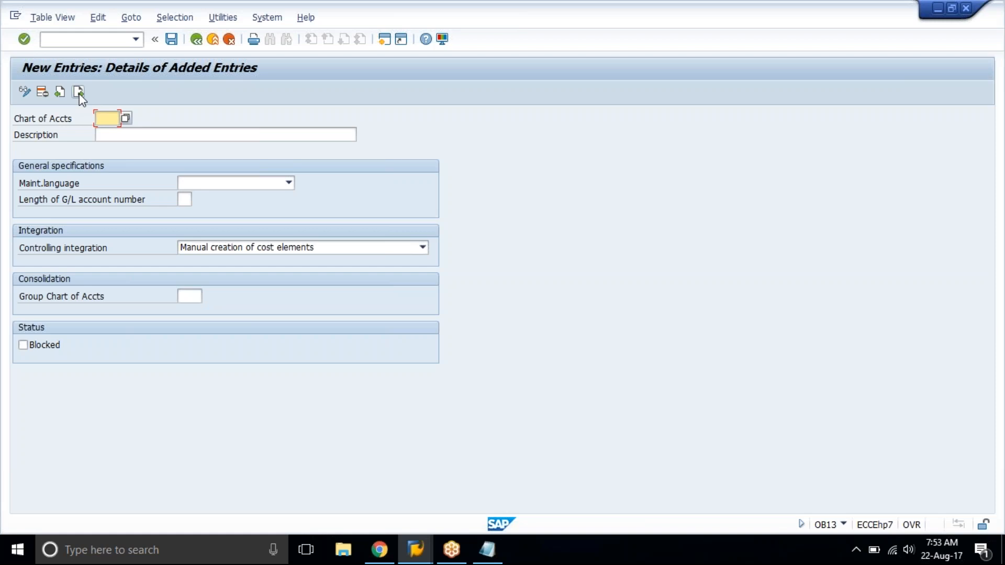
{"action": "type", "text": "tatl"}
{"action": "key", "text": "Tab"}
{"action": "type", "text": "chart of accounts for tatr1"}
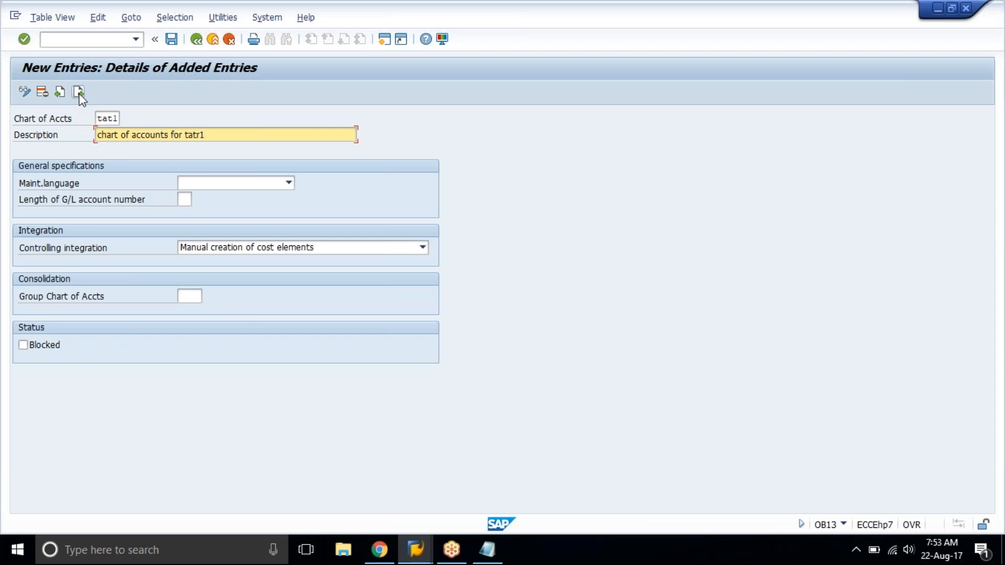
{"action": "key", "text": "Left"}
{"action": "key", "text": "BackSpace"}
{"action": "key", "text": "Tab"}
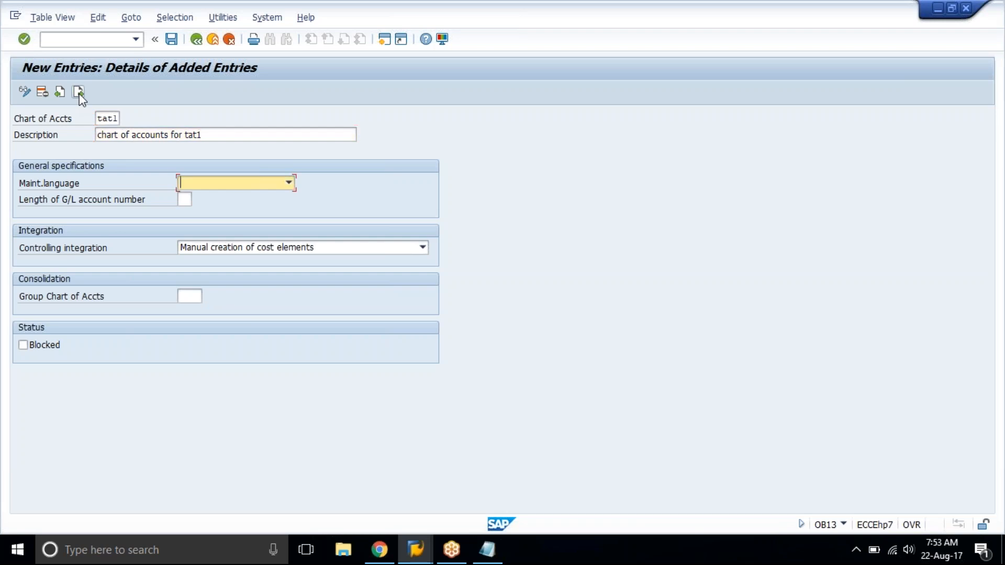
Set the maintenance language to English and the length of G/L account number to 4, and confirm the entry.
{"action": "type", "text": "En"}
{"action": "key", "text": "Tab"}
{"action": "type", "text": "4"}
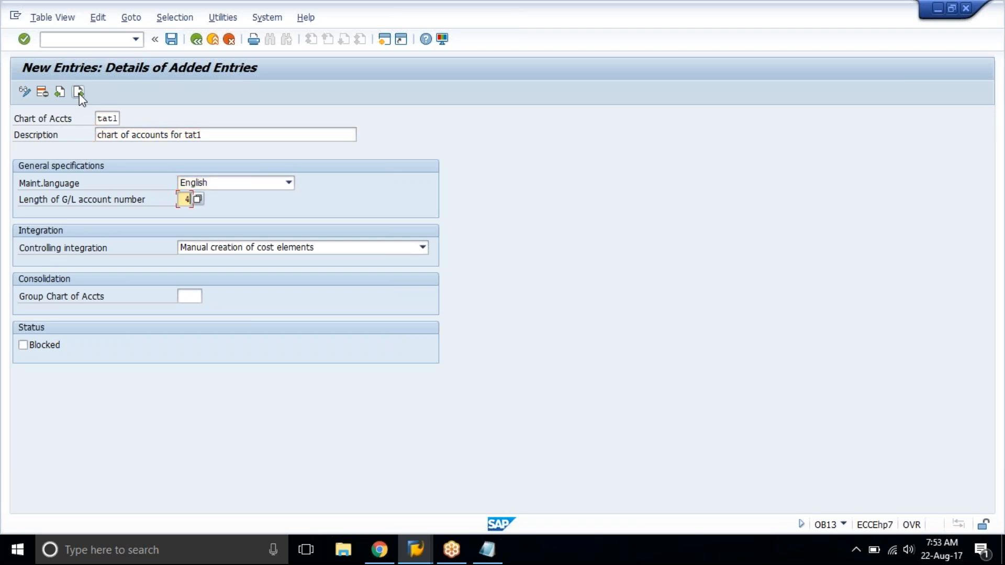
{"action": "key", "text": "Return"}
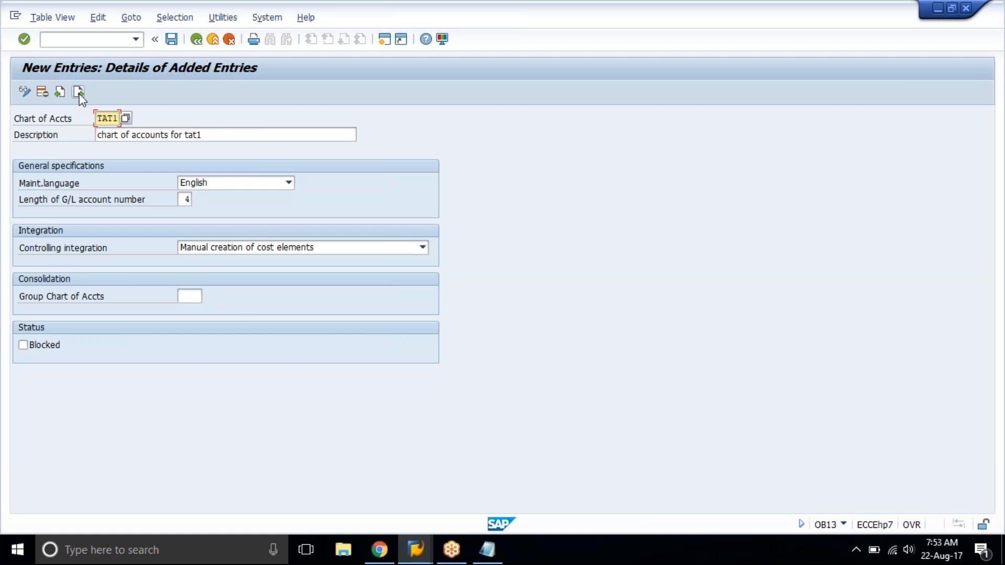
Advance to a blank new entry, leave it unfilled and exit to the overview of all charts of accounts.
{"action": "left_click", "coordinate": [79, 92]}
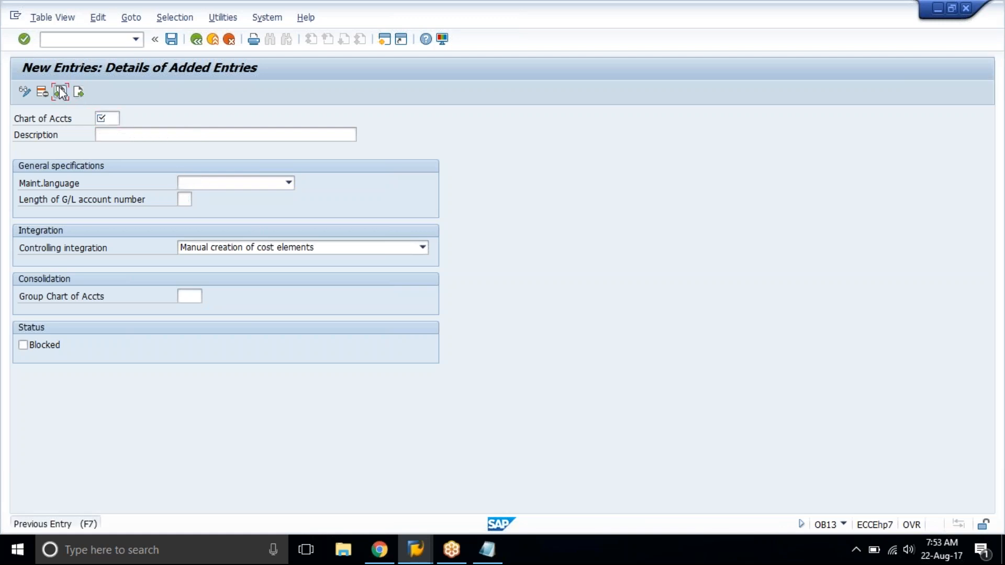
{"action": "left_click", "coordinate": [203, 41]}
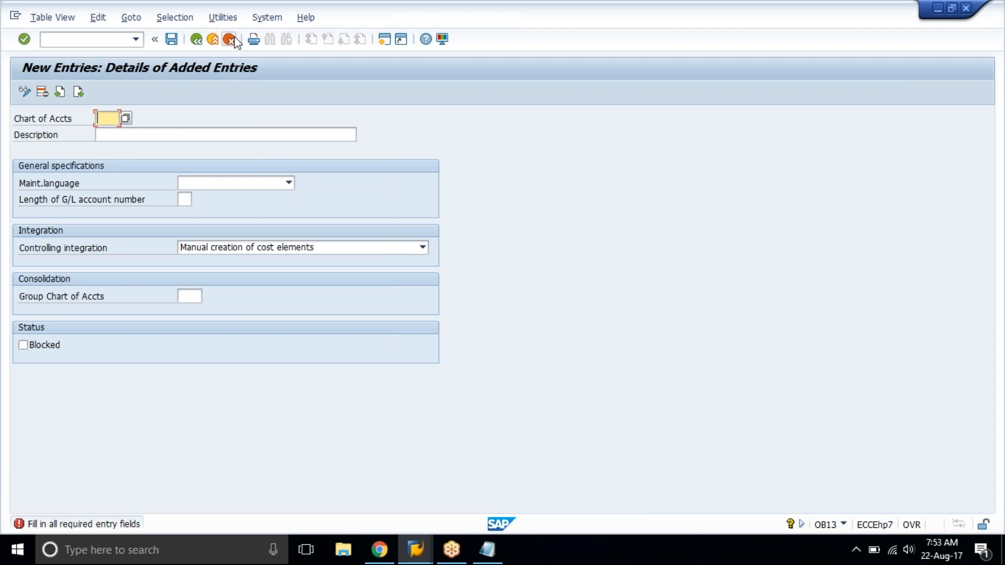
{"action": "left_click", "coordinate": [229, 40]}
{"action": "left_click", "coordinate": [209, 269]}
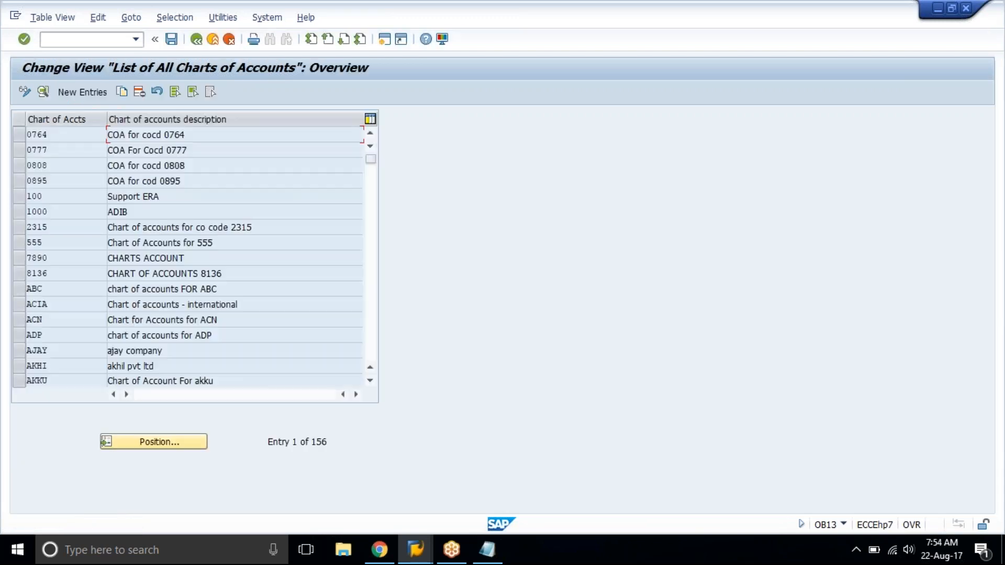
Position the list at chart of accounts tat1 and open its details.
{"action": "left_click", "coordinate": [158, 442]}
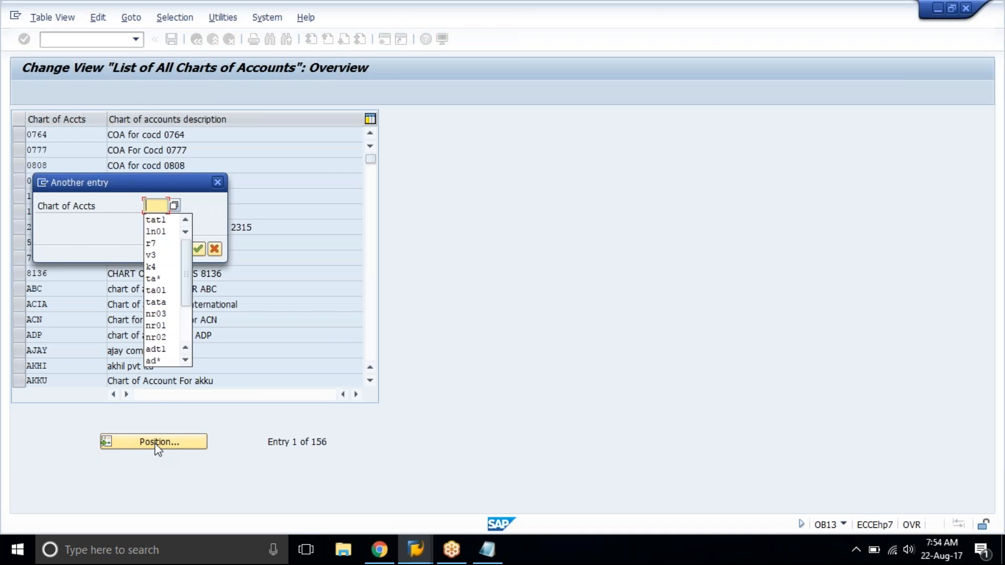
{"action": "key", "text": "Down"}
{"action": "key", "text": "Return"}
{"action": "key", "text": "Return"}
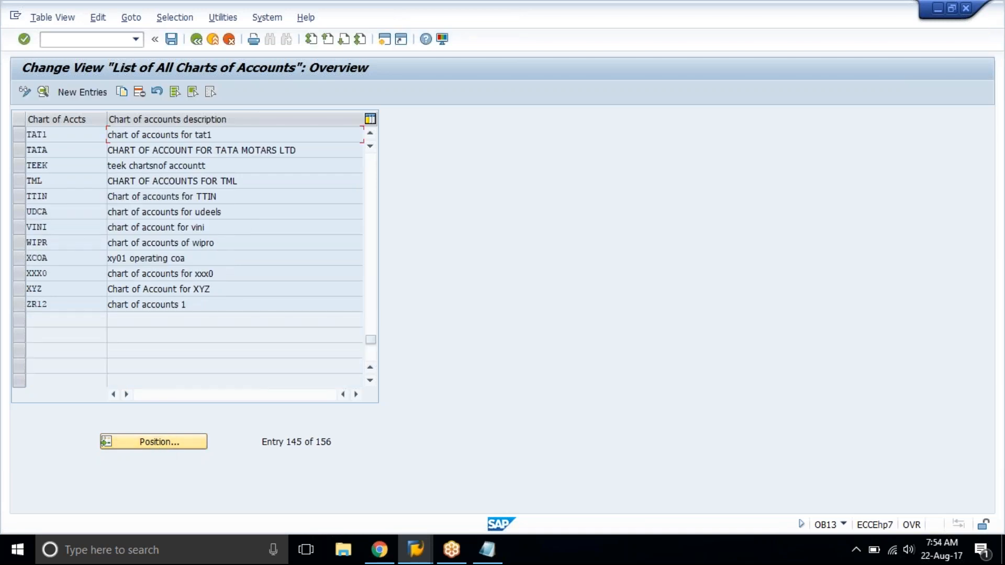
{"action": "double_click", "coordinate": [186, 136]}
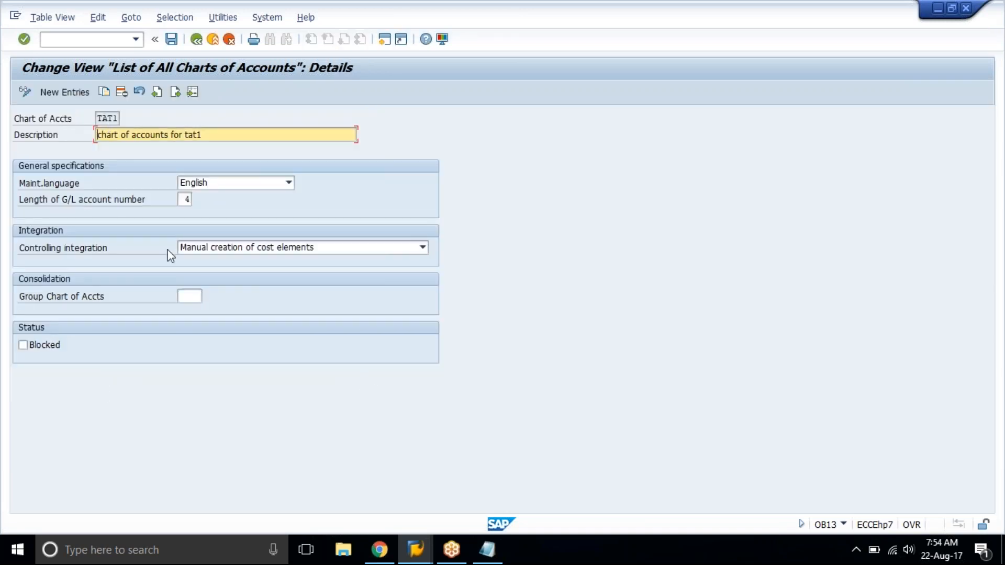
Examine the Controlling integration setting in the TAT1 details.
{"action": "left_click", "coordinate": [108, 254]}
{"action": "left_click_drag", "start_coordinate": [107, 254], "coordinate": [42, 257]}
{"action": "left_click", "coordinate": [12, 265]}
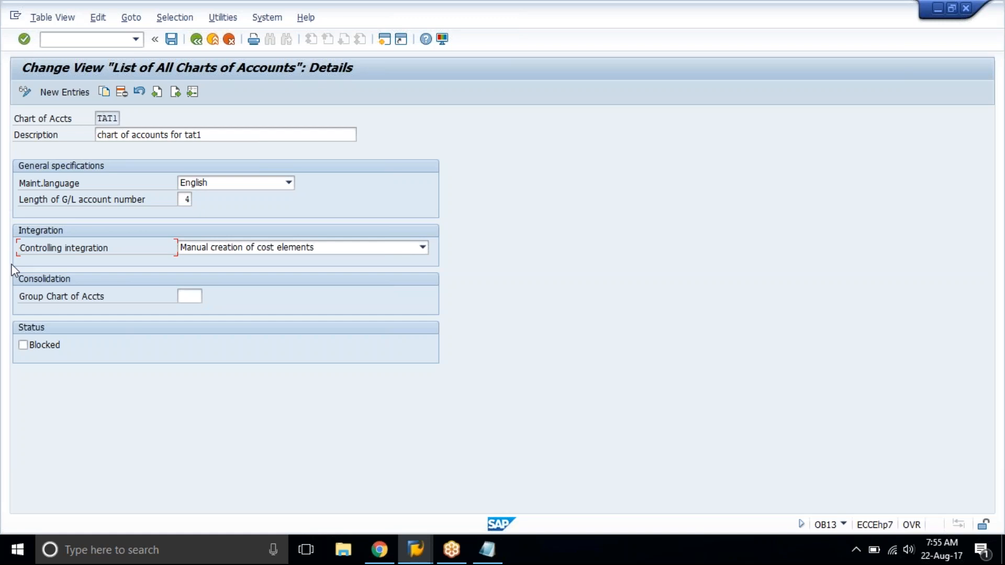
Save the TAT1 chart of accounts entry.
{"action": "key", "text": "Return"}
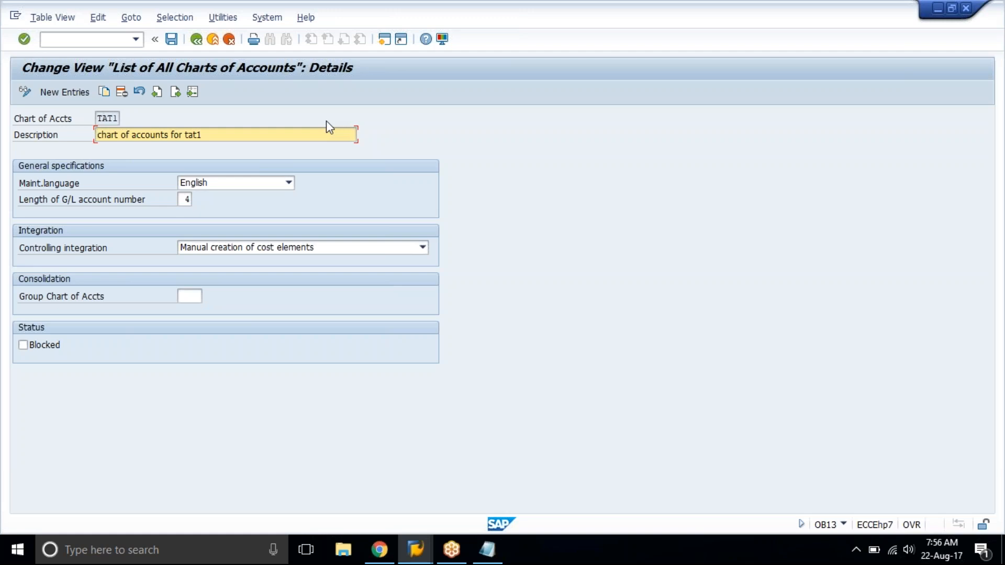
{"action": "left_click", "coordinate": [173, 41]}
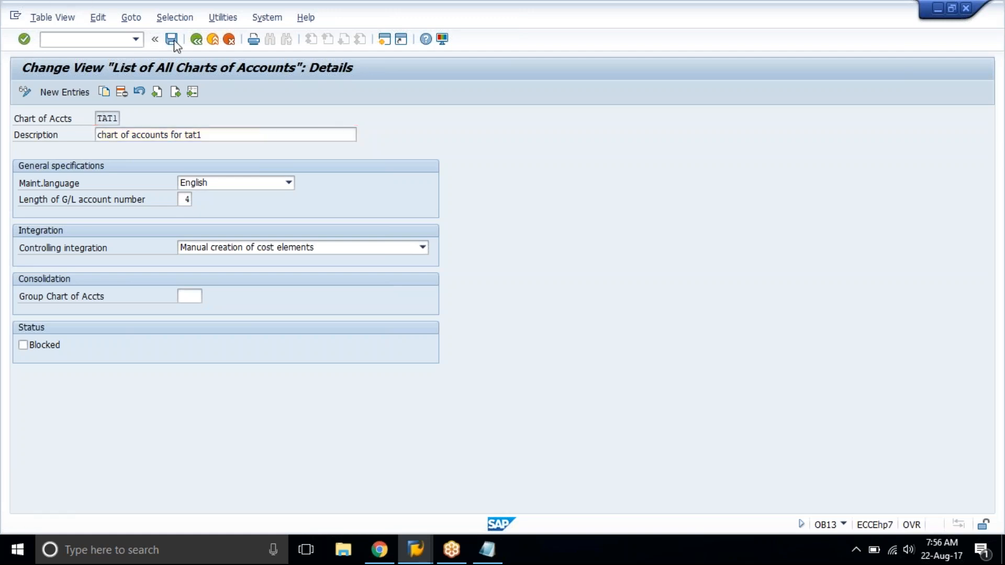
{"action": "left_click", "coordinate": [215, 254]}
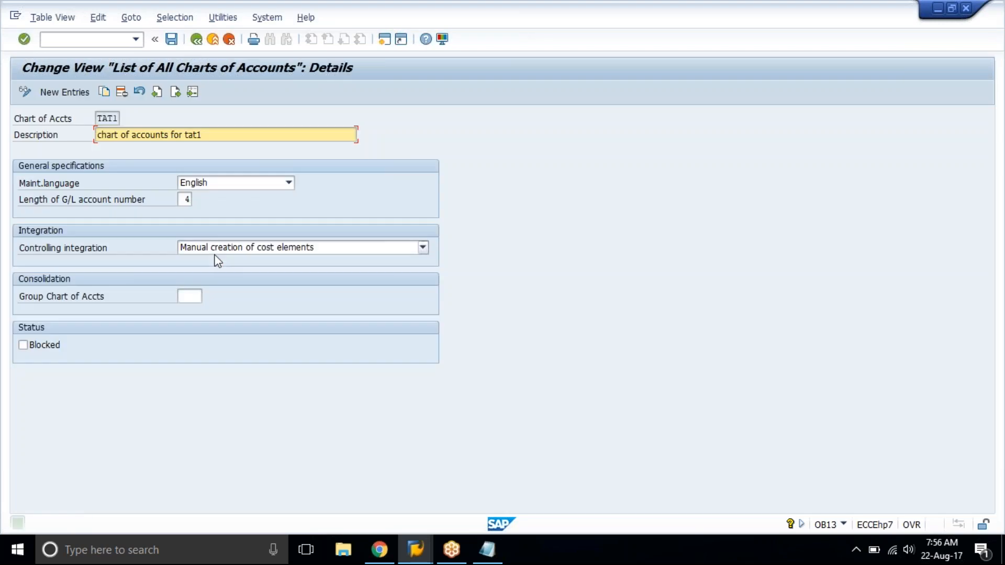
Switch to the notes and add the account number ranges 1-9999 with 10000 beside it, 1-99999 and 1-999999 under the tata01 line.
{"action": "left_click", "coordinate": [135, 206]}
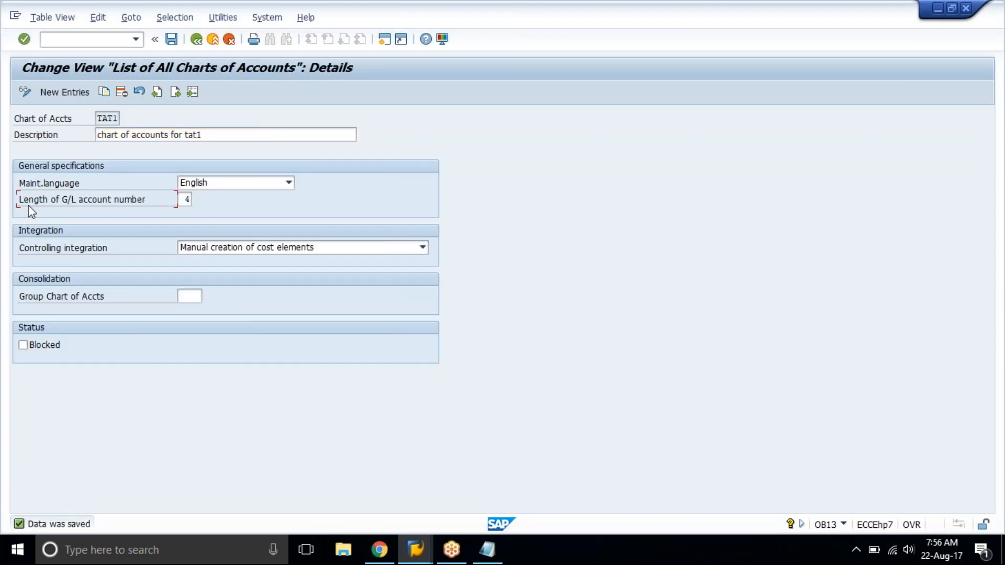
{"action": "left_click", "coordinate": [487, 550]}
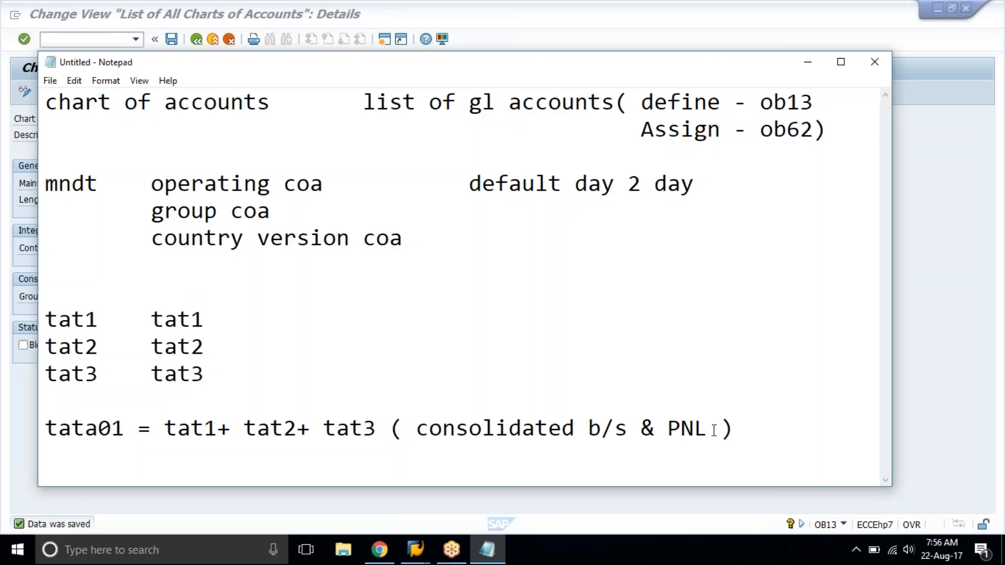
{"action": "key", "text": "Return"}
{"action": "type", "text": "1-9999"}
{"action": "key", "text": "Tab"}
{"action": "type", "text": "10000"}
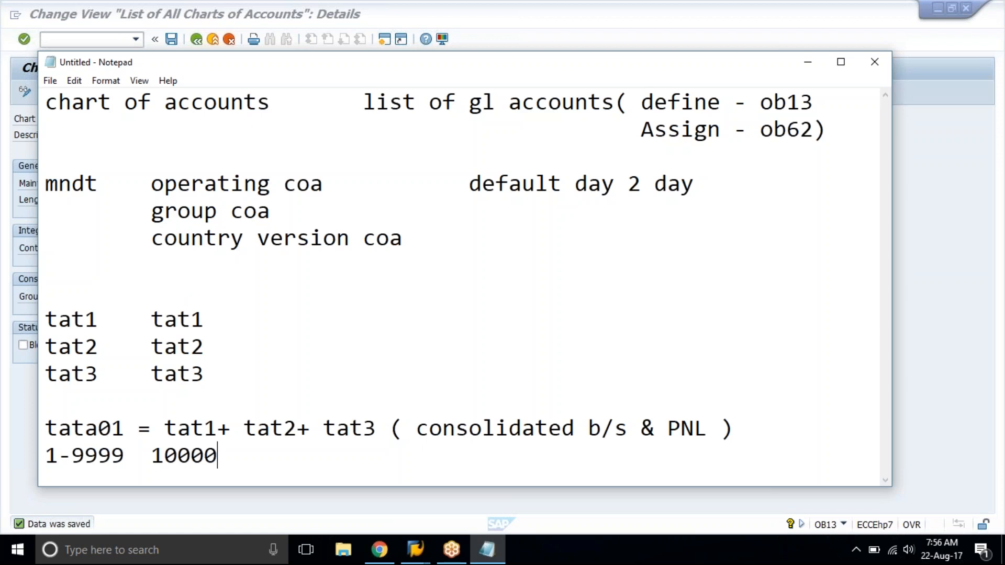
{"action": "key", "text": "Return"}
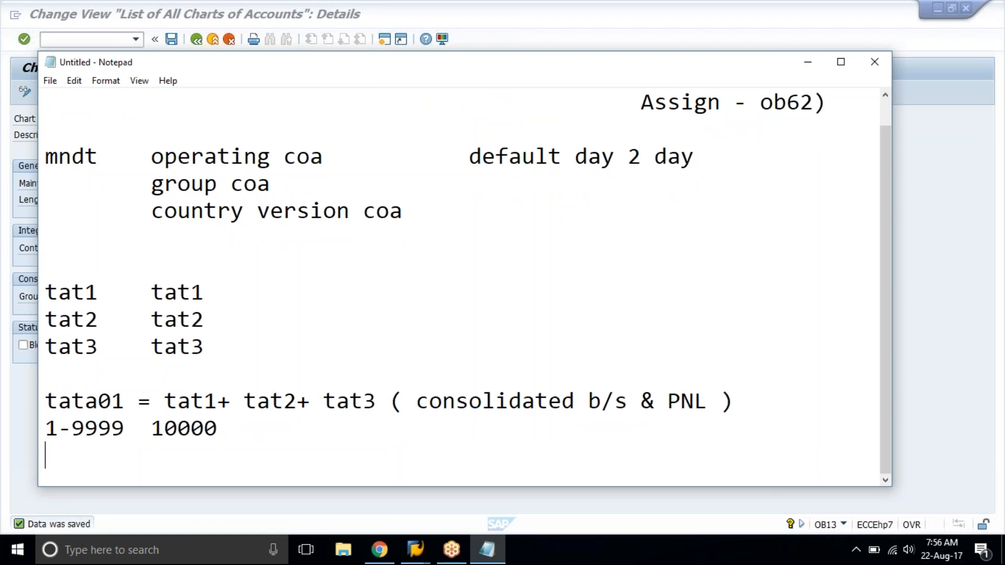
{"action": "type", "text": "1-99999"}
{"action": "key", "text": "Return"}
{"action": "type", "text": "1-999999"}
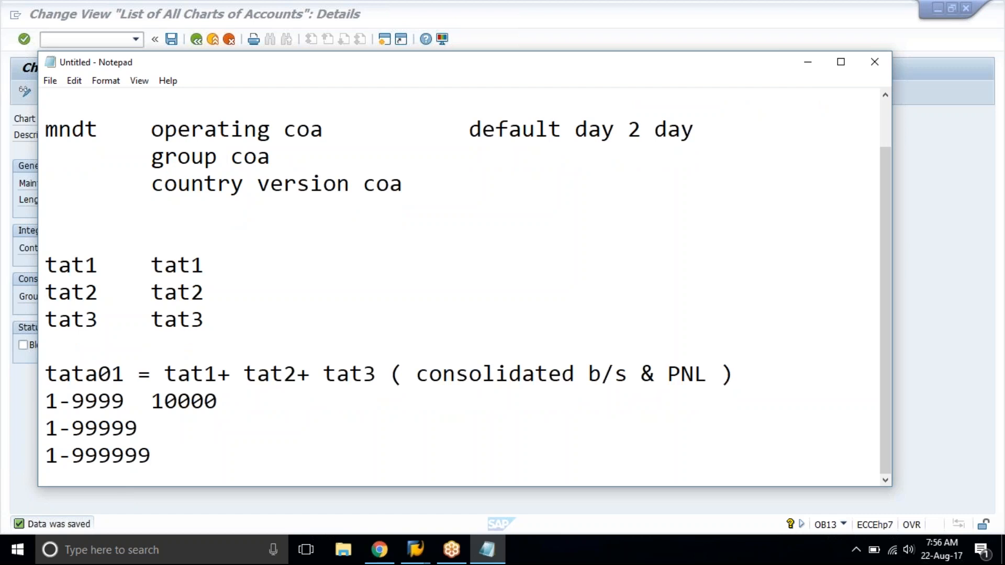
Delete the tat1 to tat3 lines, the tata01 consolidation line and the account number ranges from the notes.
{"action": "left_click_drag", "start_coordinate": [71, 455], "coordinate": [44, 456]}
{"action": "left_click", "coordinate": [190, 456]}
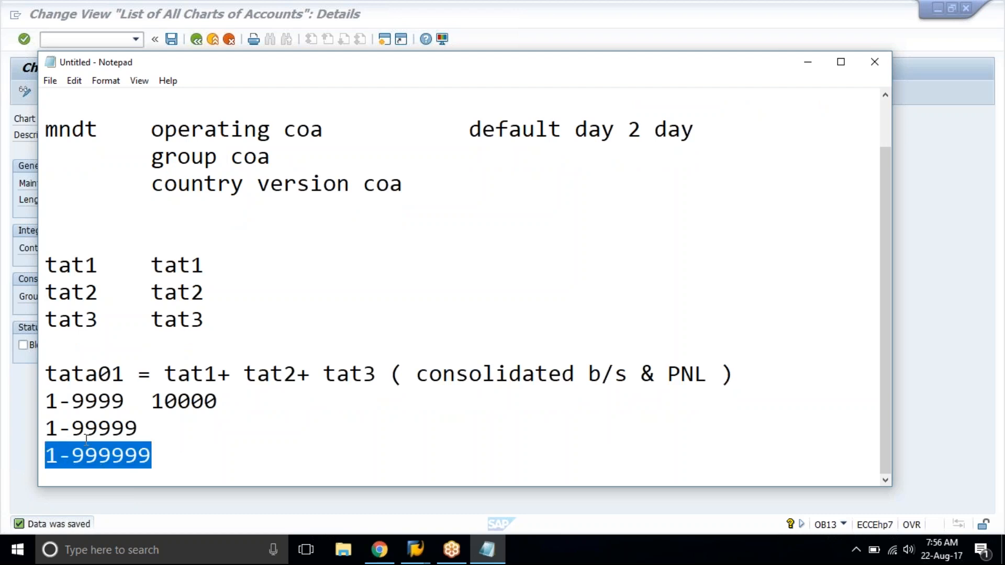
{"action": "left_click_drag", "start_coordinate": [46, 401], "coordinate": [45, 256]}
{"action": "left_click", "coordinate": [45, 401]}
{"action": "left_click", "coordinate": [249, 407]}
{"action": "left_click", "coordinate": [164, 466]}
{"action": "left_click", "coordinate": [47, 400]}
{"action": "left_click", "coordinate": [169, 445]}
{"action": "key", "text": "Delete"}
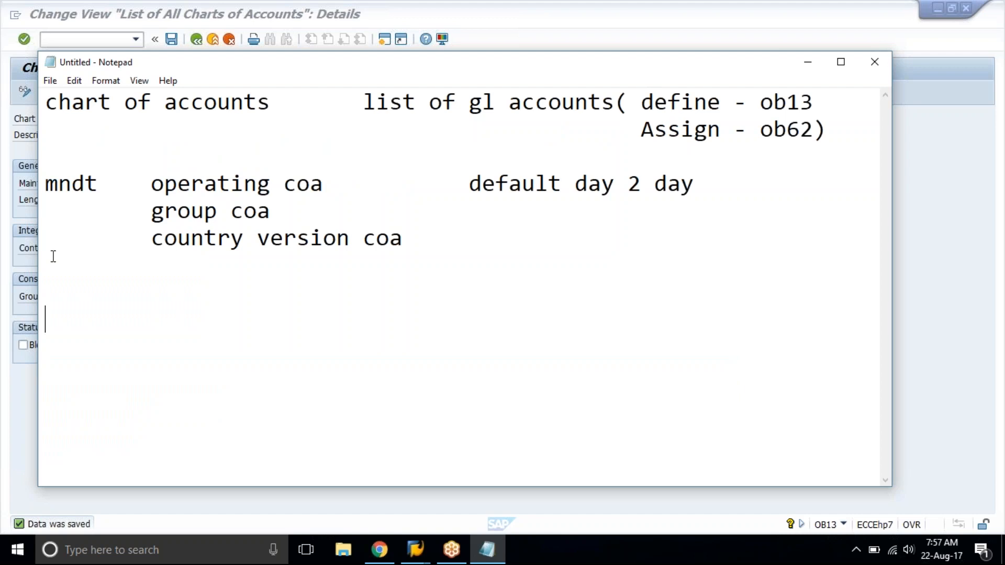
{"action": "left_click", "coordinate": [345, 287]}
Switch back to SAP, save the TAT1 entry again and return to the overview of all charts of accounts.
{"action": "left_click", "coordinate": [484, 7]}
{"action": "left_click", "coordinate": [171, 39]}
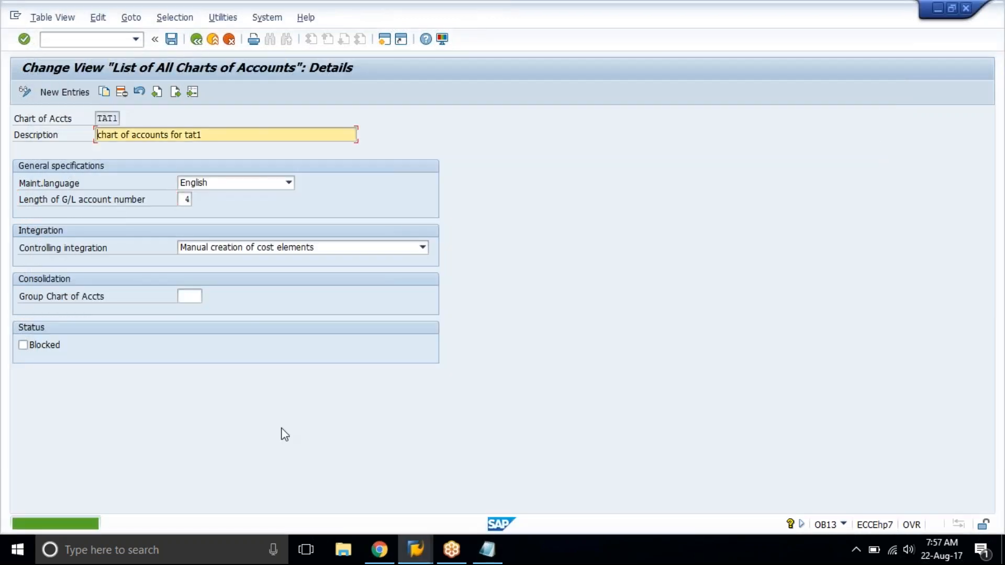
{"action": "left_click", "coordinate": [176, 92]}
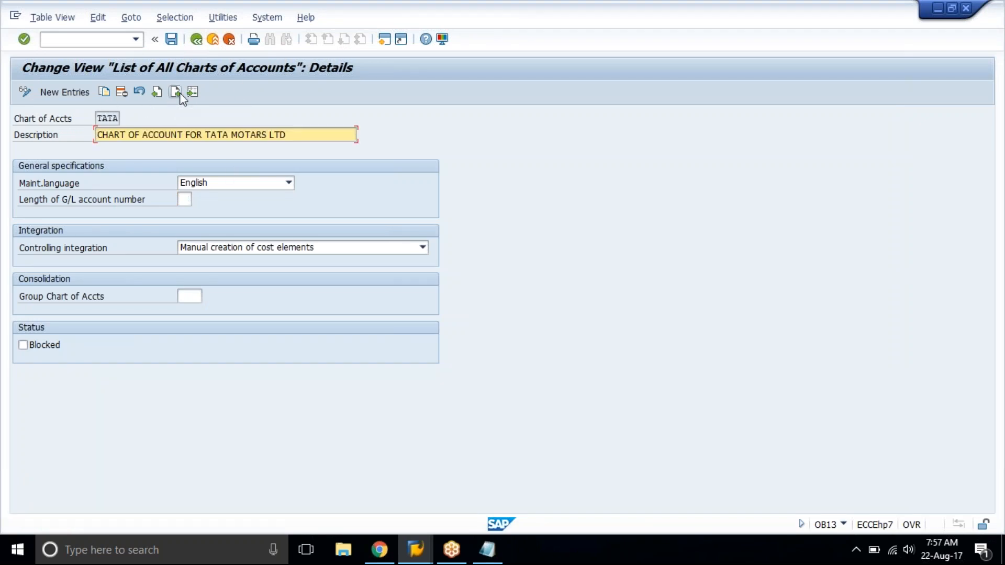
{"action": "left_click", "coordinate": [197, 39]}
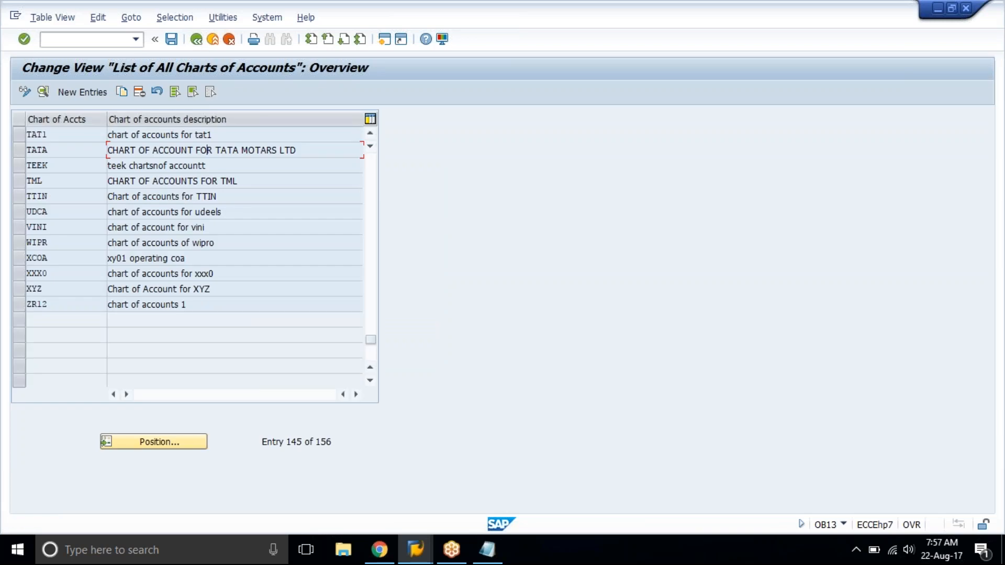
Create a new chart of accounts entry tacv with the description "Consolidated coa for tata group".
{"action": "left_click", "coordinate": [98, 95]}
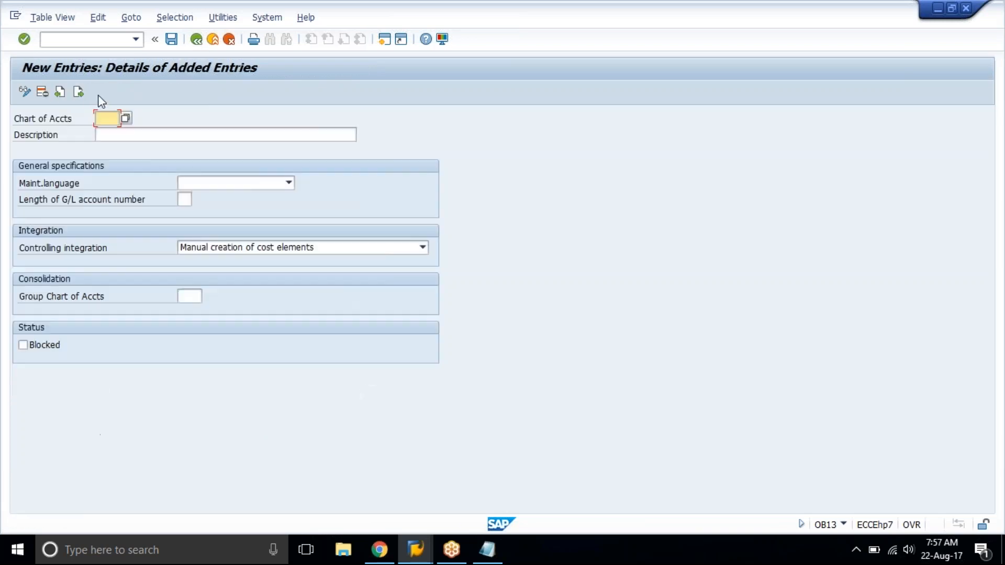
{"action": "left_click", "coordinate": [99, 96]}
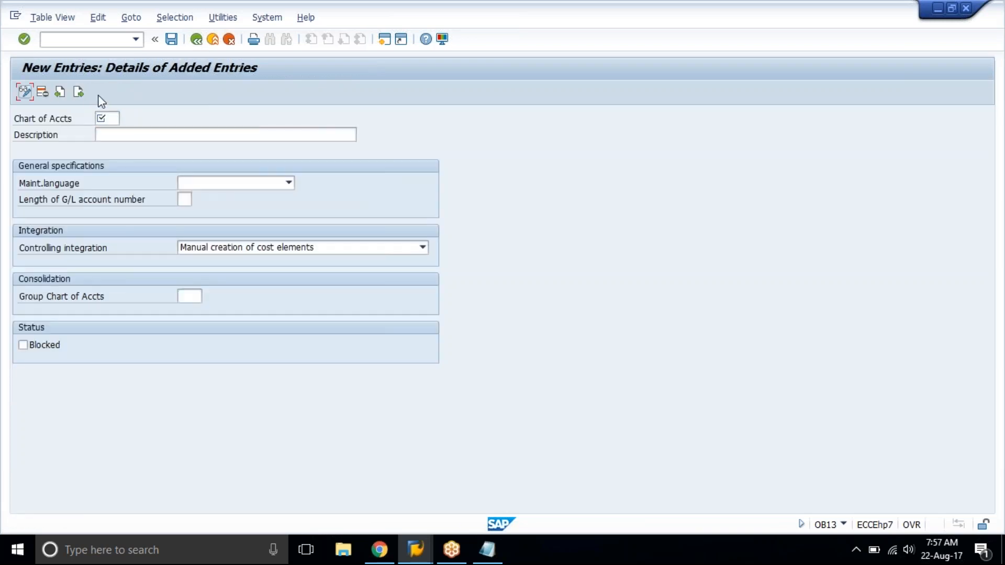
{"action": "left_click", "coordinate": [113, 120]}
{"action": "type", "text": "ta"}
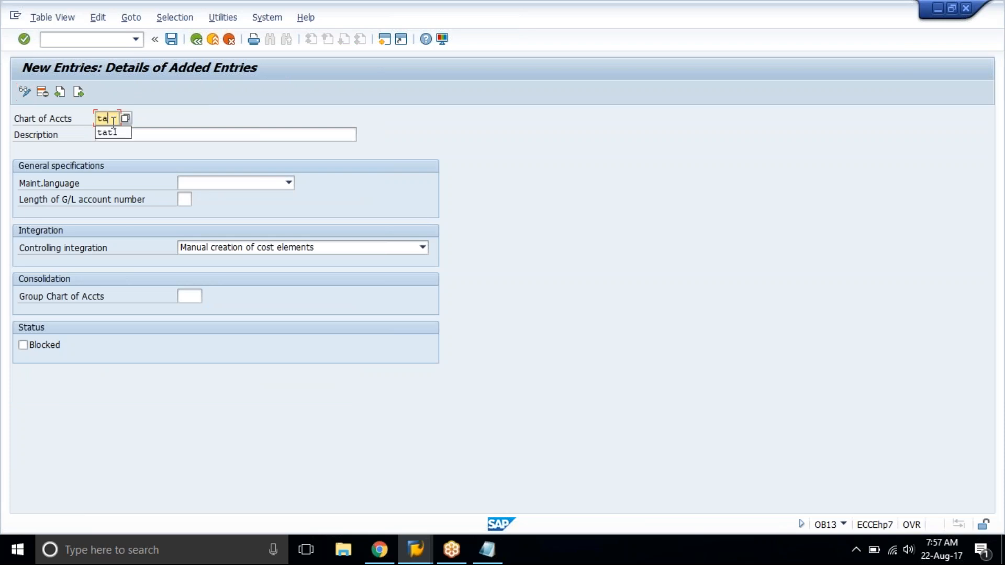
{"action": "type", "text": "cv"}
{"action": "key", "text": "Tab"}
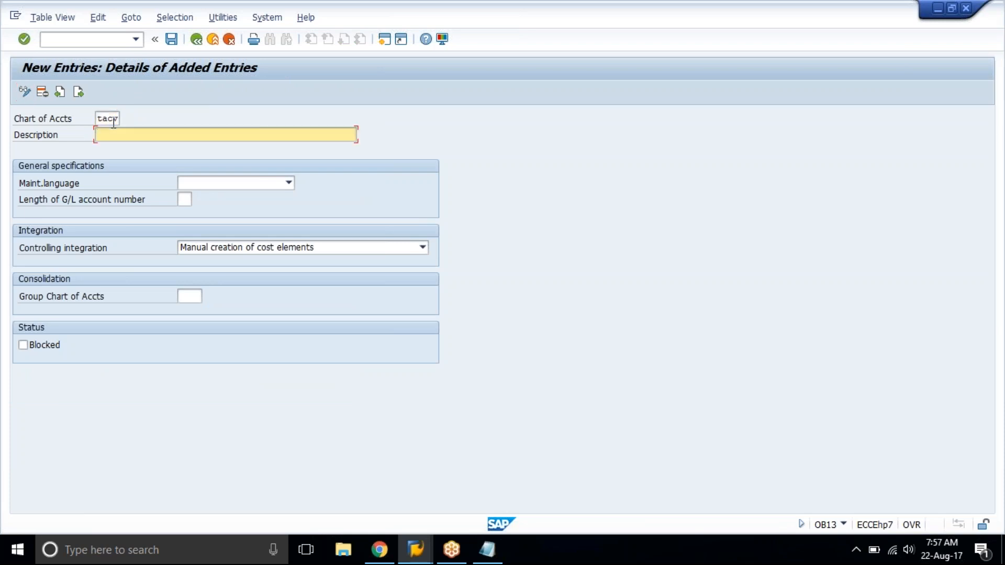
{"action": "type", "text": "consolidated coa for tata group"}
Set the TACV maintenance language to English and the G/L account number length to 4, and save the entry.
{"action": "key", "text": "Tab"}
{"action": "type", "text": "E"}
{"action": "key", "text": "Tab"}
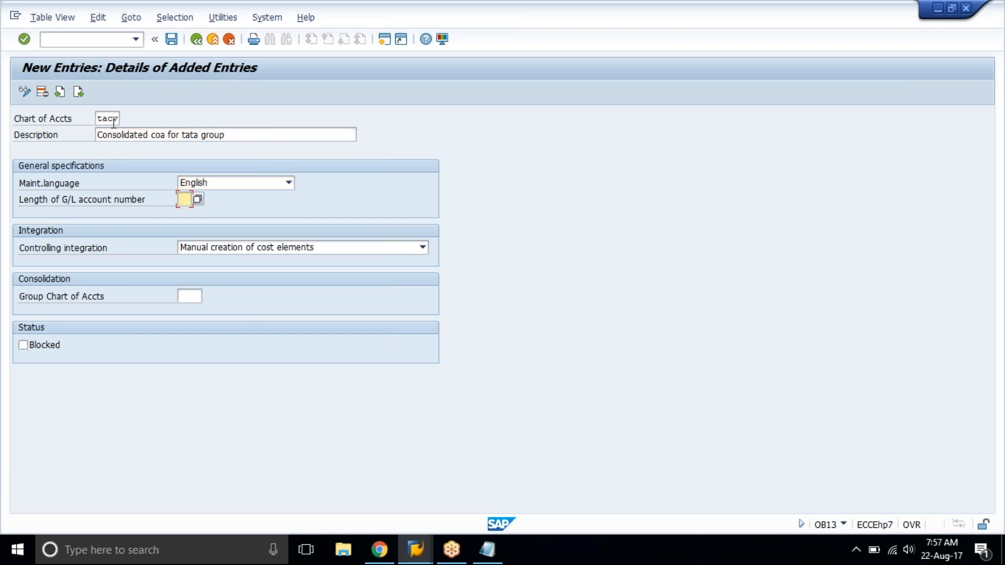
{"action": "type", "text": "4"}
{"action": "key", "text": "Return"}
{"action": "key", "text": "ctrl+s"}
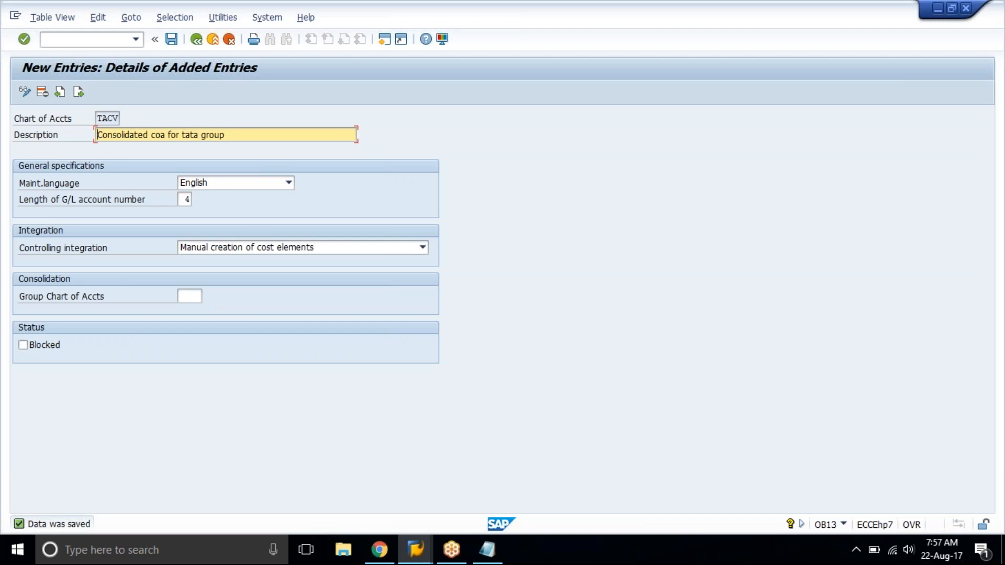
Add another entry tcin with the description "country version of coa - india for tat1".
{"action": "left_click", "coordinate": [79, 92]}
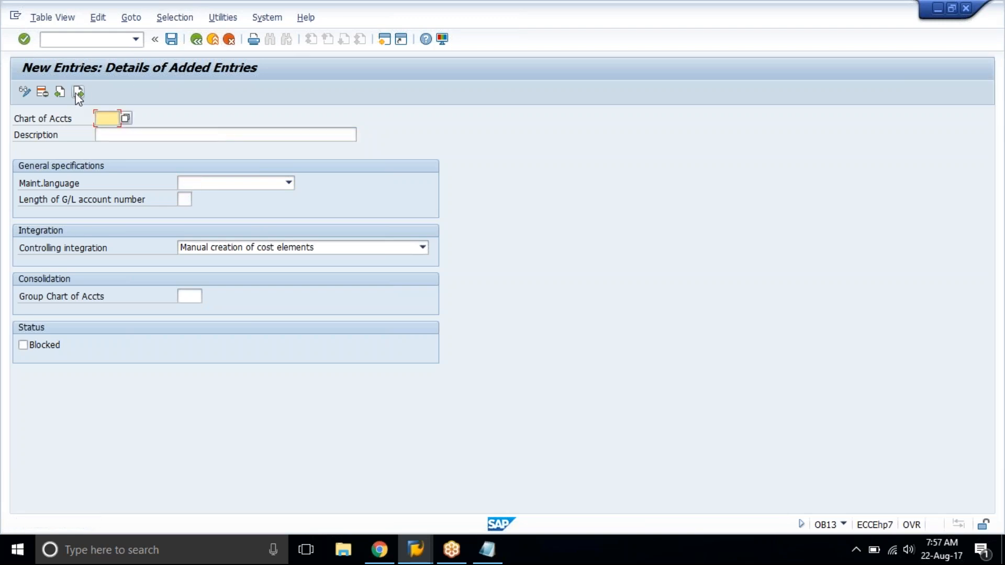
{"action": "type", "text": "tcin"}
{"action": "key", "text": "Tab"}
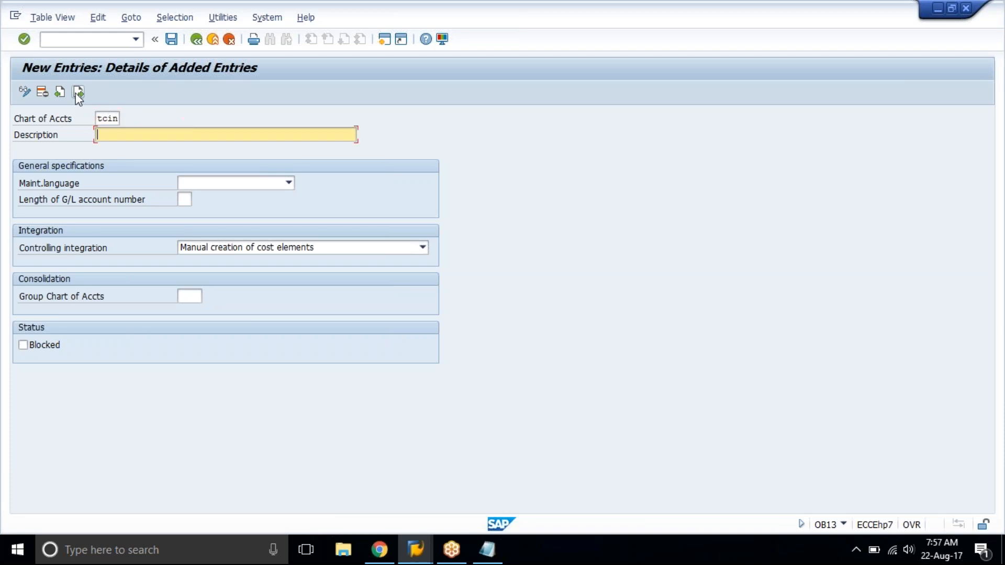
{"action": "type", "text": "country version of coa - india"}
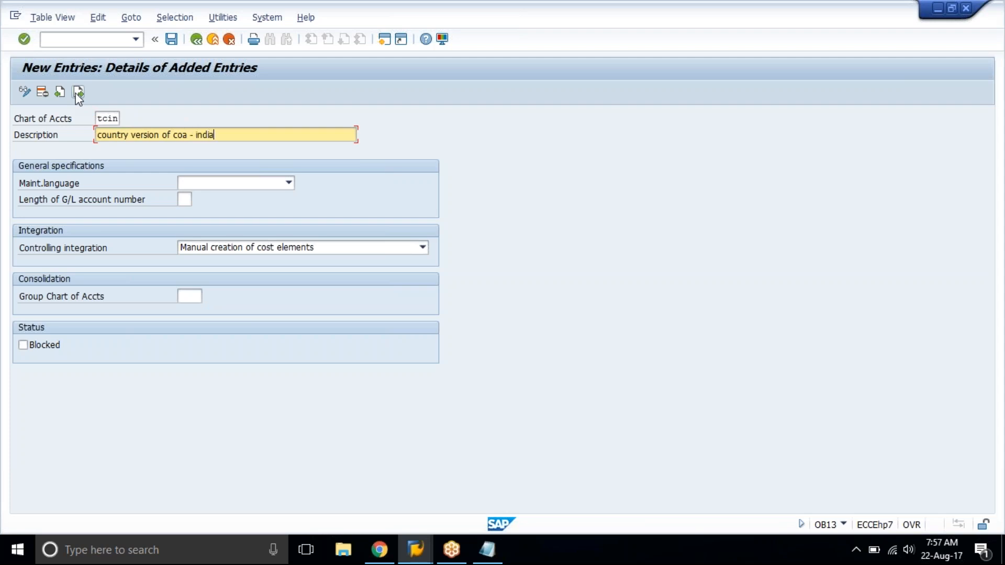
{"action": "type", "text": " for tata"}
{"action": "key", "text": "BackSpace"}
{"action": "key", "text": "BackSpace"}
{"action": "key", "text": "BackSpace"}
{"action": "key", "text": "BackSpace"}
Set TCIN to English with a G/L account number length of 4, save it and return to the overview of added entries.
{"action": "left_click", "coordinate": [78, 92]}
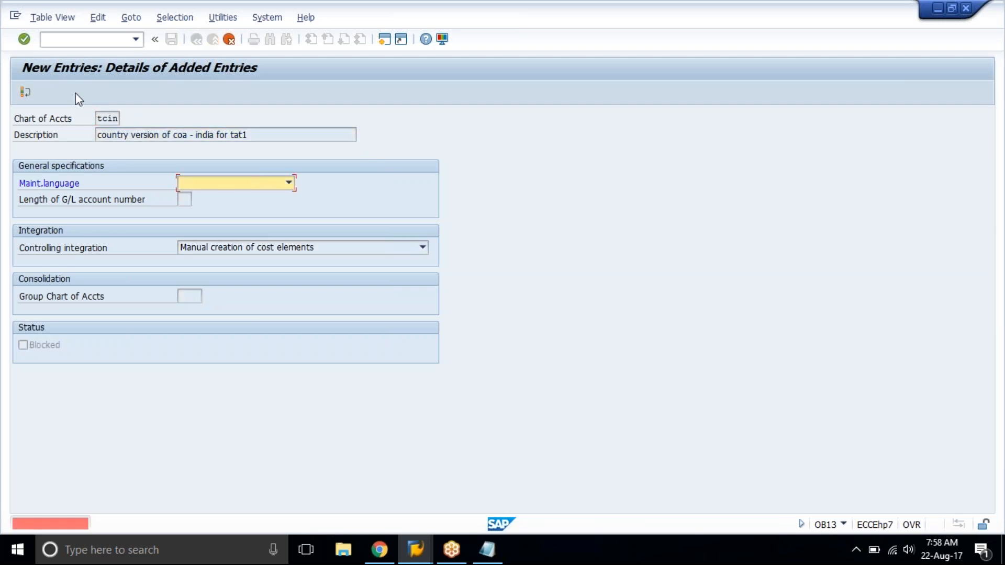
{"action": "key", "text": "e"}
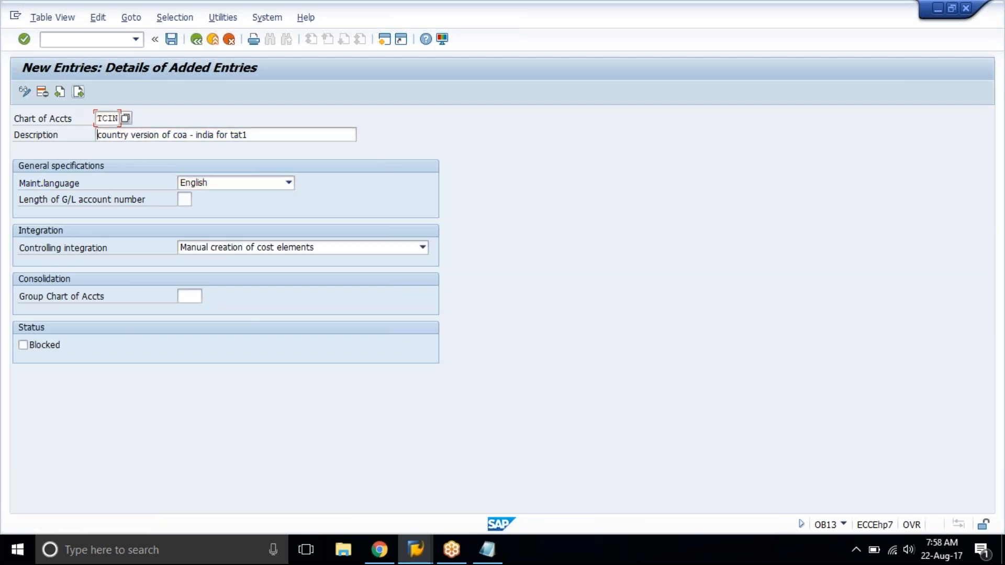
{"action": "key", "text": "ctrl+s"}
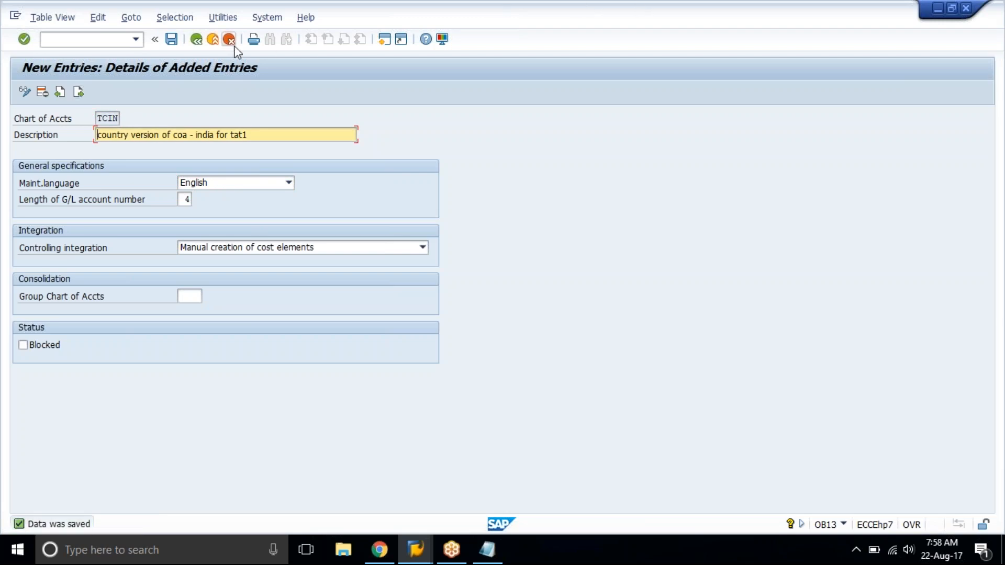
{"action": "left_click", "coordinate": [197, 40]}
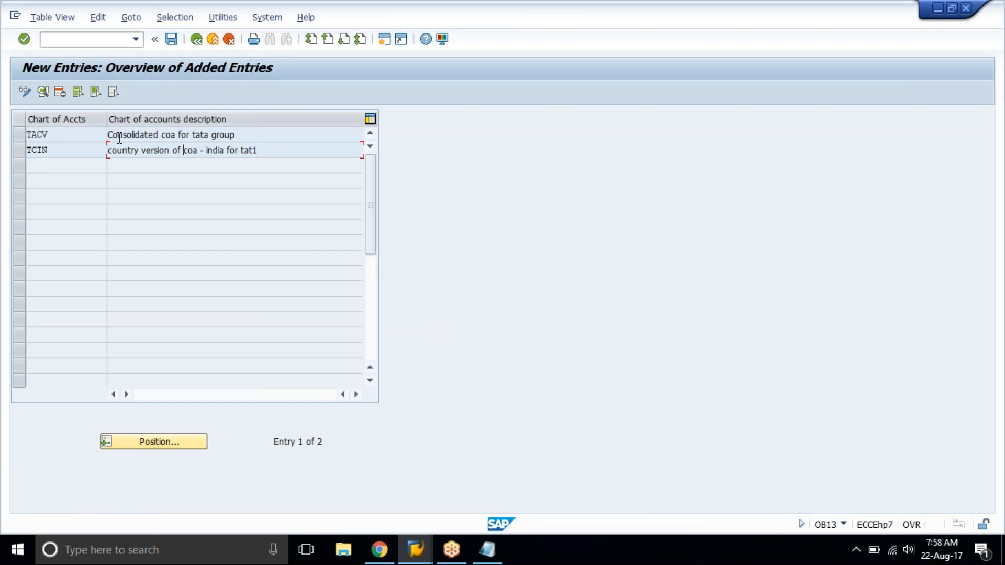
Compare the TACV and TCIN entries in the overview of added entries.
{"action": "left_click", "coordinate": [76, 139]}
{"action": "left_click", "coordinate": [77, 145]}
{"action": "left_click", "coordinate": [67, 134]}
{"action": "left_click", "coordinate": [78, 152]}
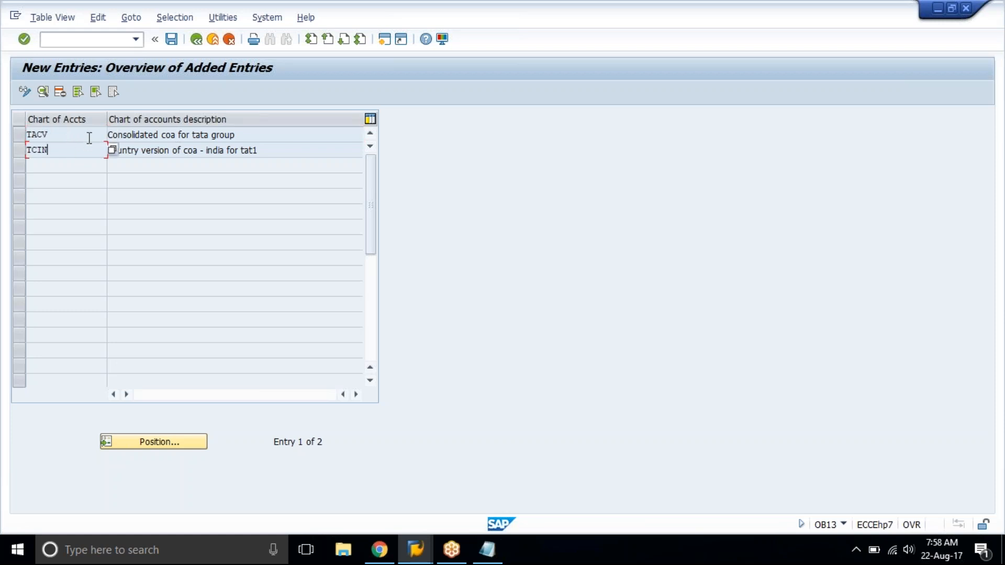
{"action": "left_click", "coordinate": [89, 137]}
{"action": "left_click", "coordinate": [267, 134]}
Open the TACV entry's details, examine its group chart of accounts field and return to the overview.
{"action": "double_click", "coordinate": [174, 135]}
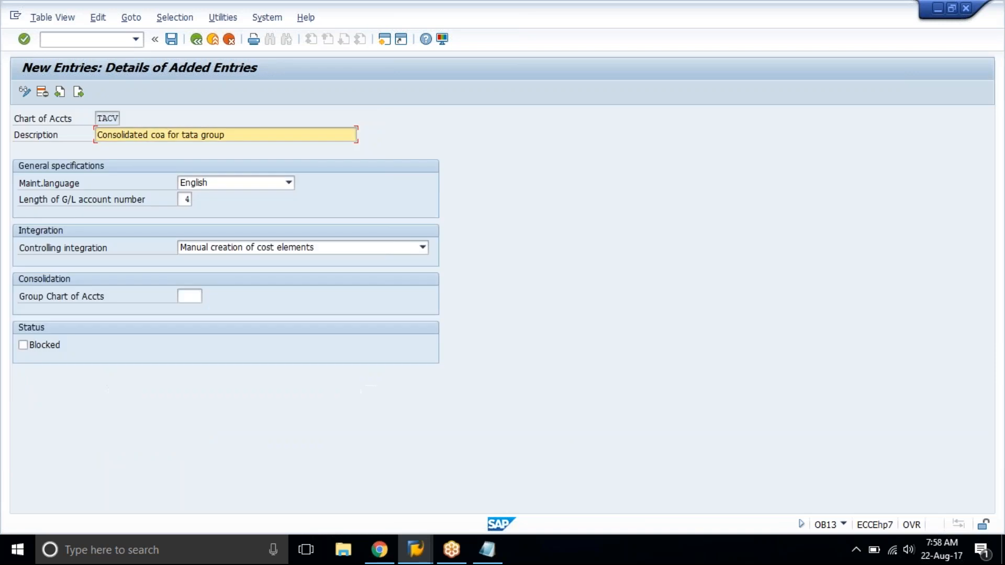
{"action": "left_click_drag", "start_coordinate": [26, 300], "coordinate": [151, 302]}
{"action": "left_click", "coordinate": [151, 303]}
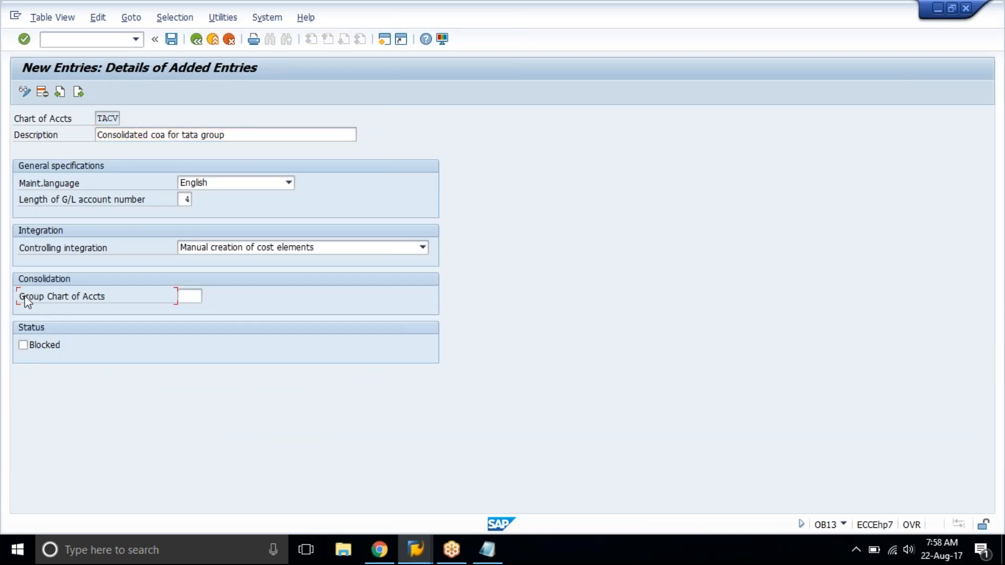
{"action": "left_click_drag", "start_coordinate": [23, 303], "coordinate": [126, 304]}
{"action": "left_click", "coordinate": [99, 117]}
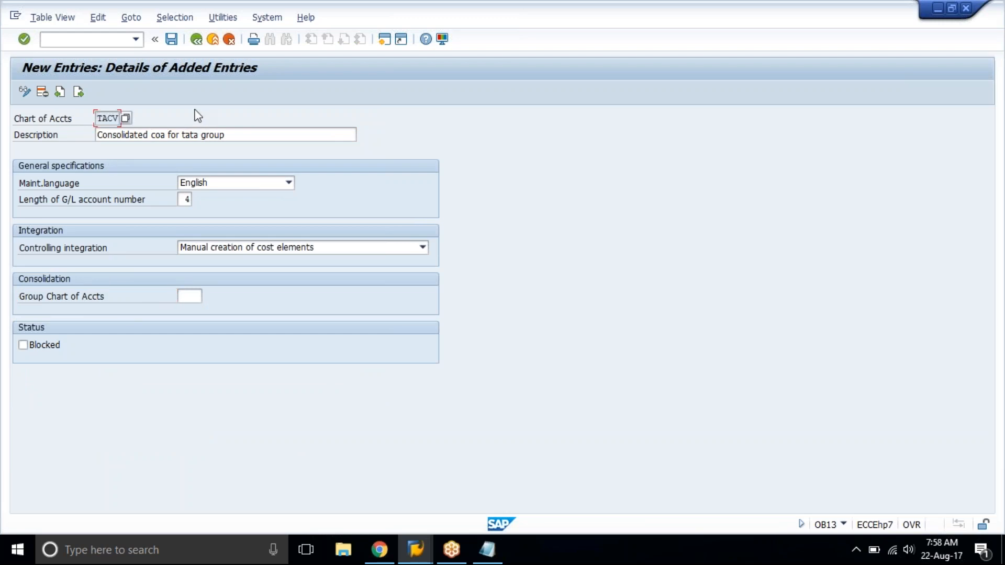
{"action": "left_click", "coordinate": [190, 296]}
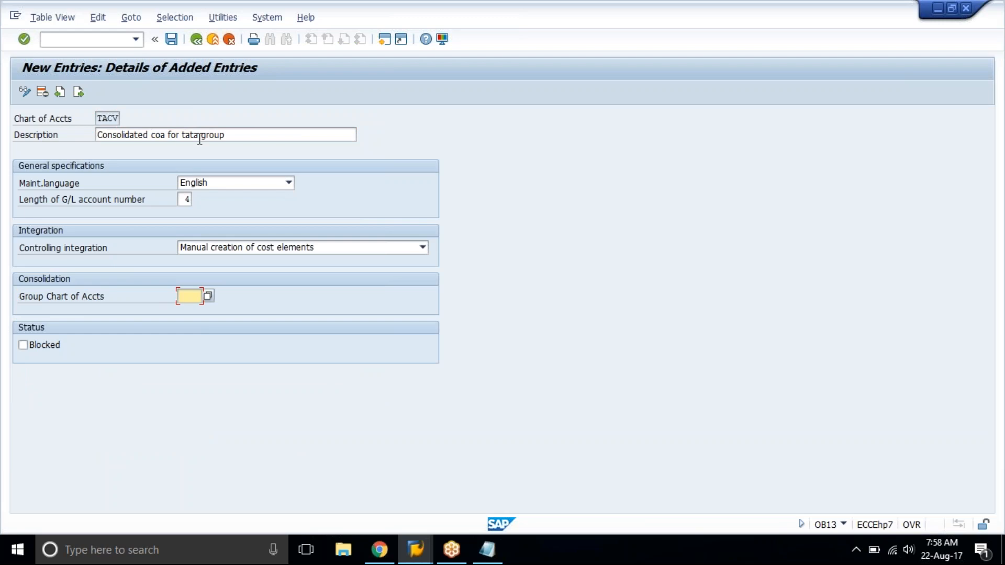
{"action": "left_click", "coordinate": [230, 137]}
{"action": "left_click", "coordinate": [197, 39]}
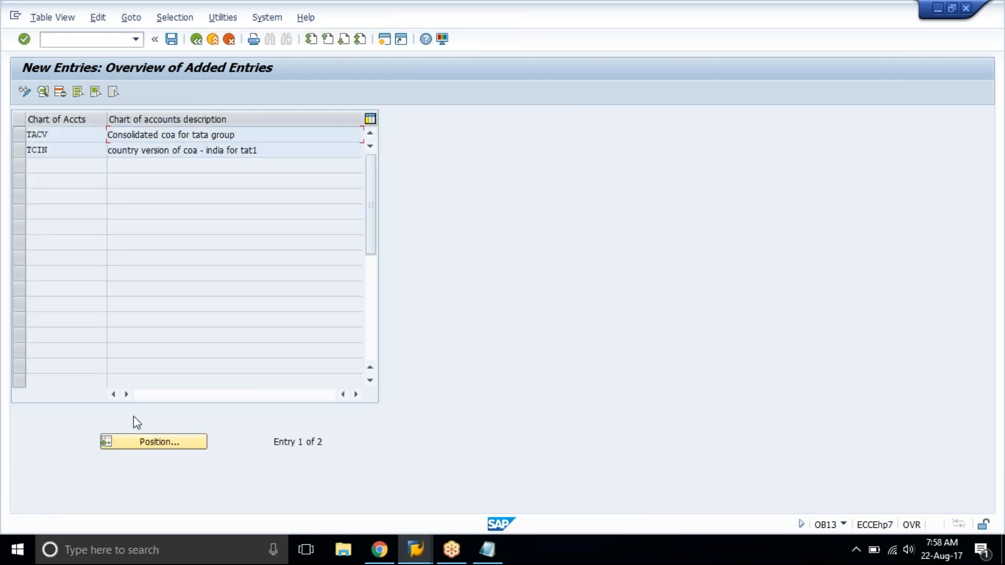
Try to position the overview of added entries at tat.
{"action": "left_click", "coordinate": [138, 447]}
{"action": "type", "text": "tat"}
{"action": "key", "text": "Return"}
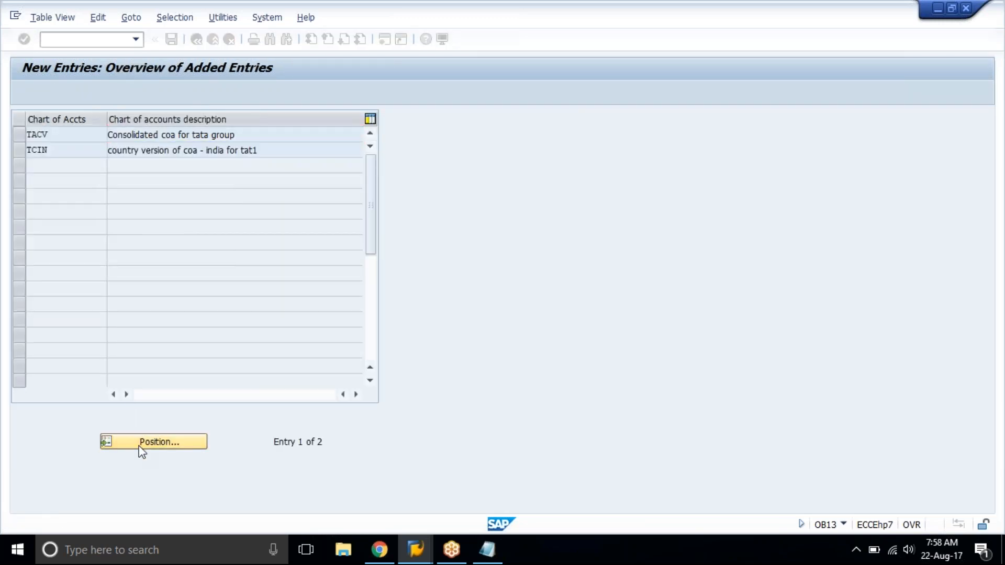
{"action": "left_click", "coordinate": [156, 443]}
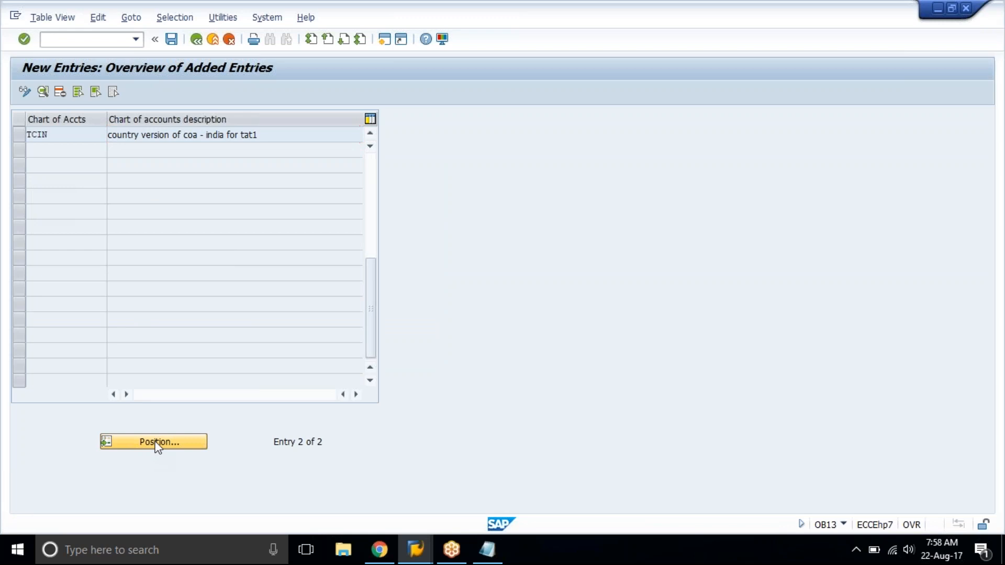
{"action": "type", "text": "tat"}
{"action": "key", "text": "Return"}
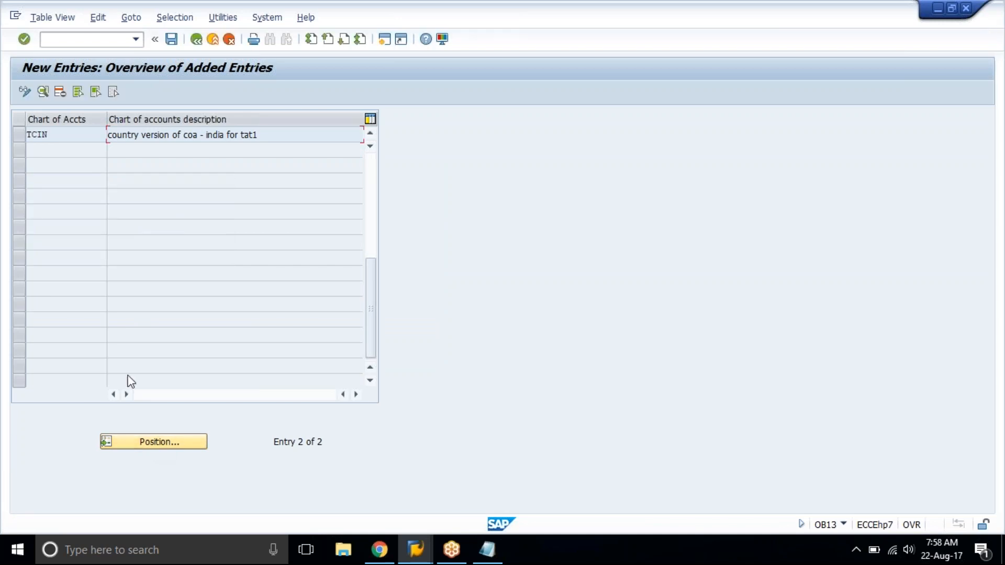
{"action": "left_click_drag", "start_coordinate": [374, 301], "coordinate": [383, 185]}
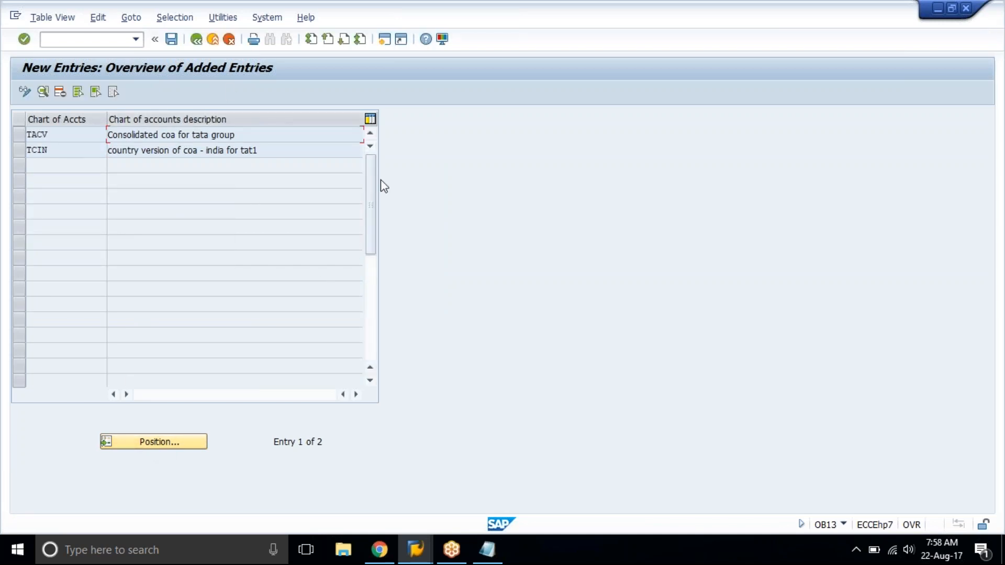
Return to the list of all charts of accounts, position it at TAT1 and open that entry's details.
{"action": "left_click", "coordinate": [194, 41]}
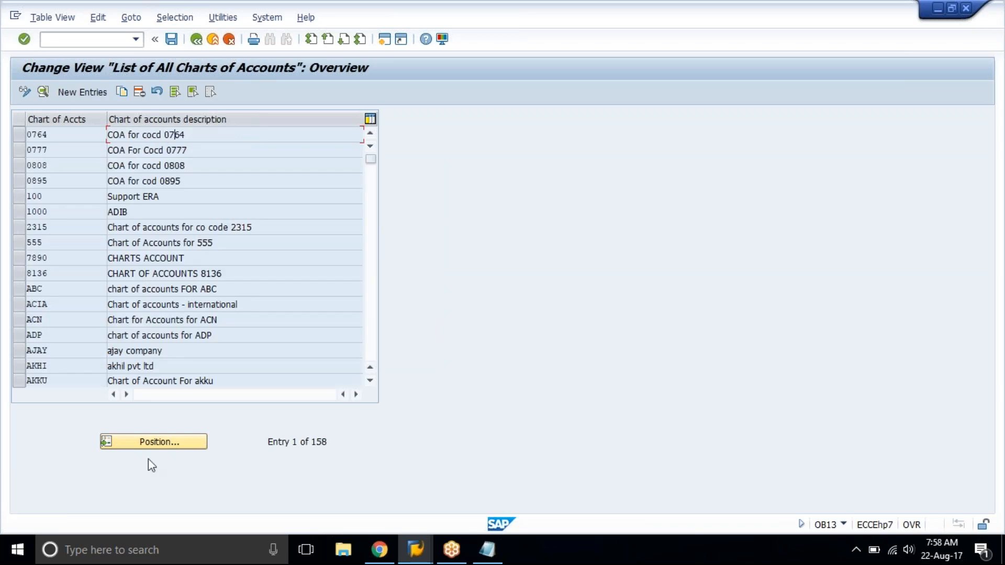
{"action": "left_click", "coordinate": [157, 443]}
{"action": "type", "text": "trt"}
{"action": "key", "text": "BackSpace"}
{"action": "key", "text": "BackSpace"}
{"action": "key", "text": "BackSpace"}
{"action": "type", "text": "a"}
{"action": "key", "text": "BackSpace"}
{"action": "type", "text": "tatl"}
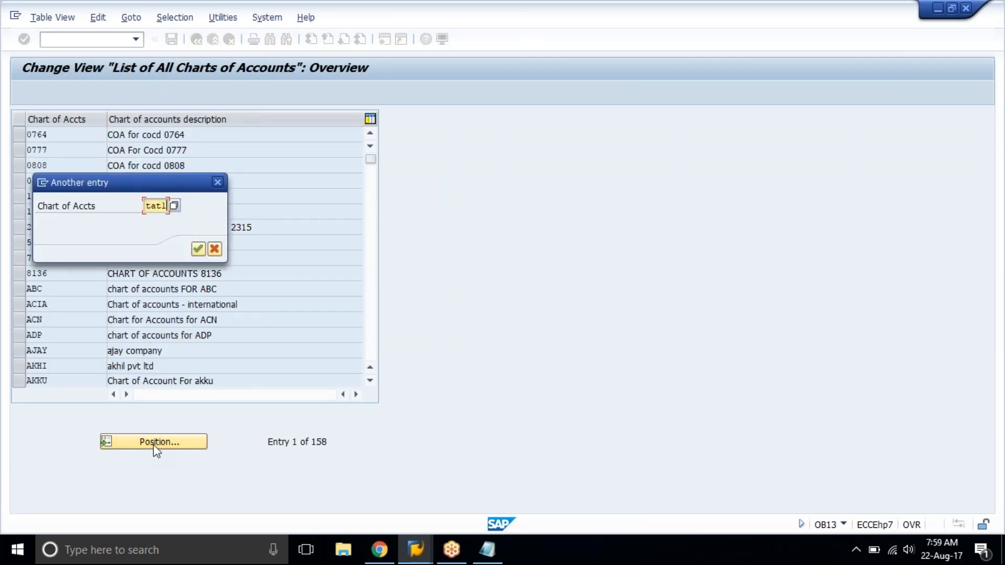
{"action": "key", "text": "Return"}
{"action": "left_click", "coordinate": [96, 138]}
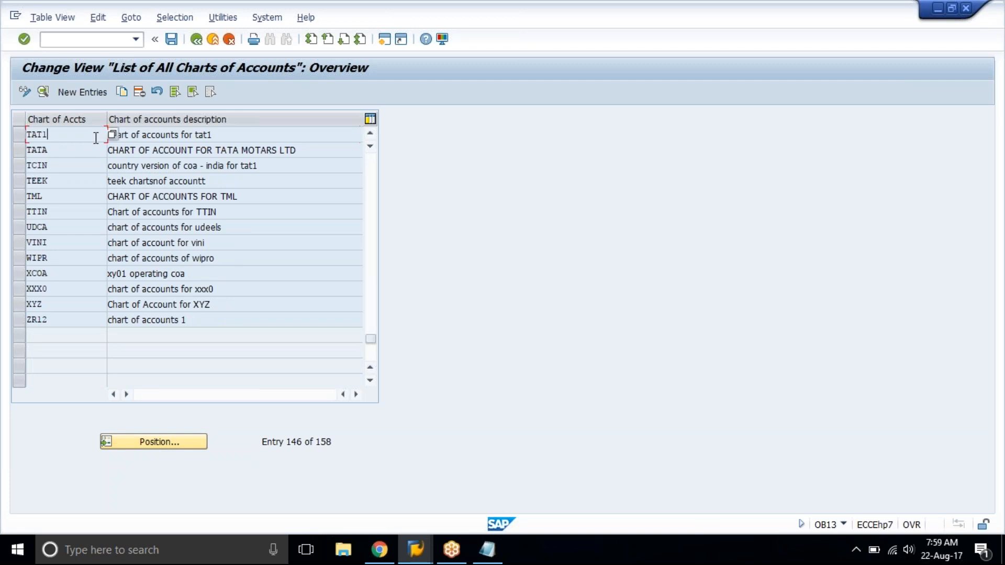
{"action": "double_click", "coordinate": [96, 138]}
Assign TACV as the group chart of accounts for TAT1 and save the entry.
{"action": "left_click", "coordinate": [197, 295]}
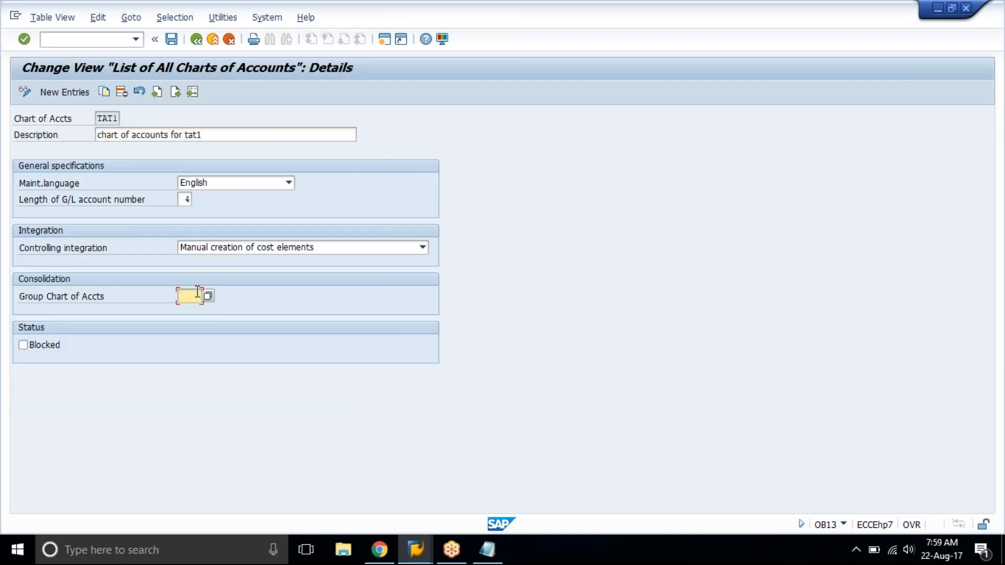
{"action": "type", "text": "tacv"}
{"action": "key", "text": "Return"}
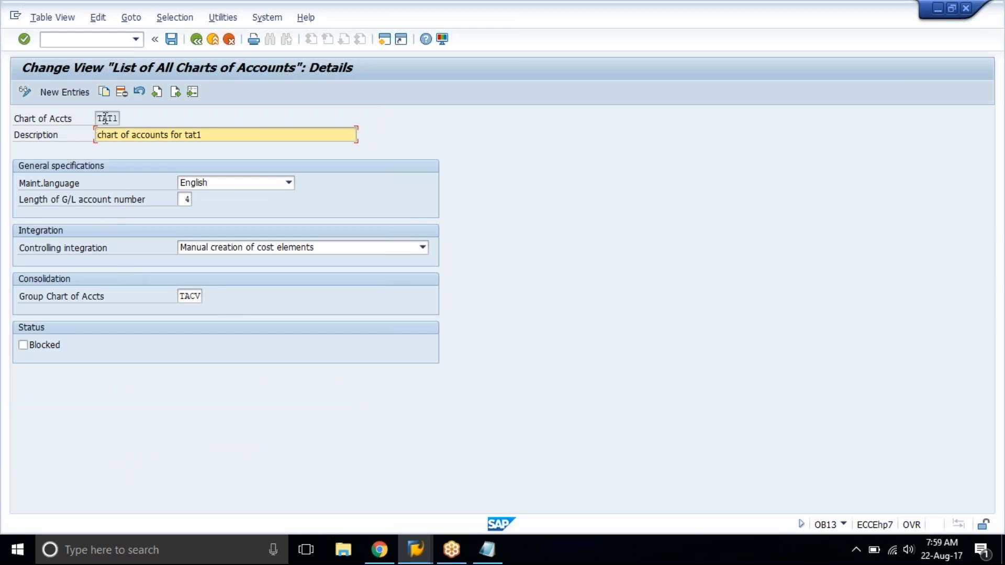
{"action": "left_click", "coordinate": [200, 296]}
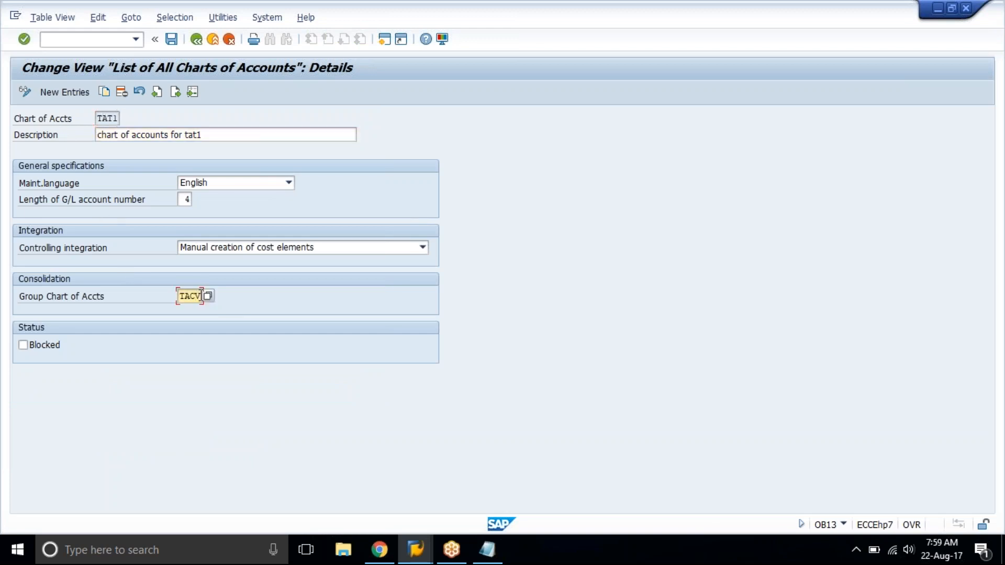
{"action": "left_click", "coordinate": [172, 39]}
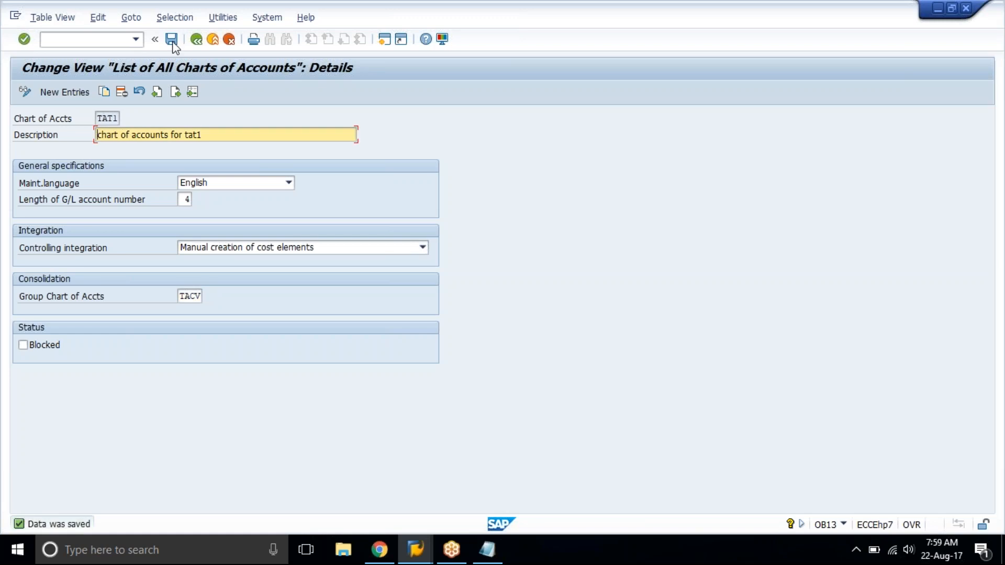
Clear the group chart of accounts from TAT1 and save the entry again.
{"action": "key", "text": "Tab"}
{"action": "key", "text": "Tab"}
{"action": "key", "text": "Tab"}
{"action": "key", "text": "Tab"}
{"action": "key", "text": "Delete"}
{"action": "key", "text": "Return"}
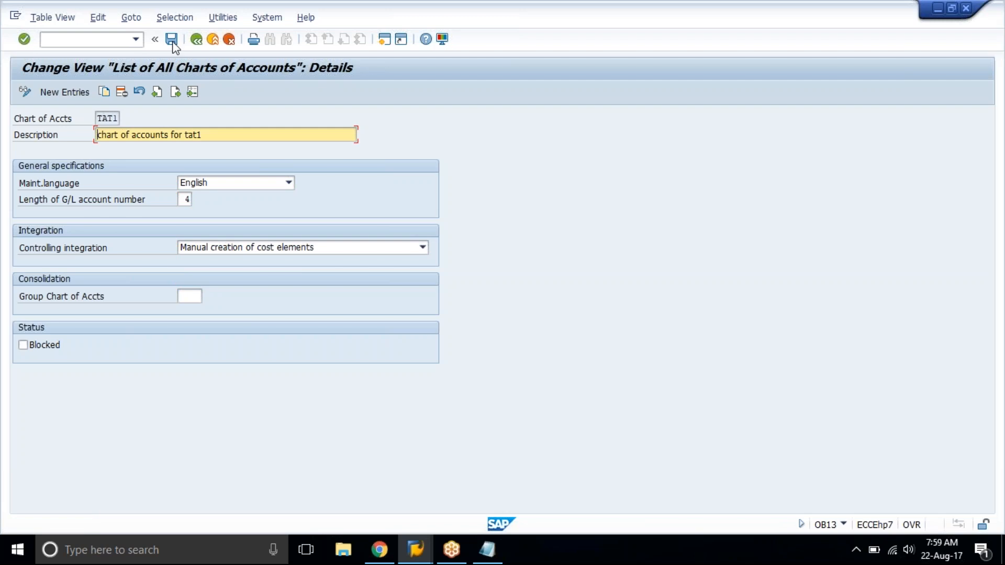
{"action": "left_click", "coordinate": [173, 46]}
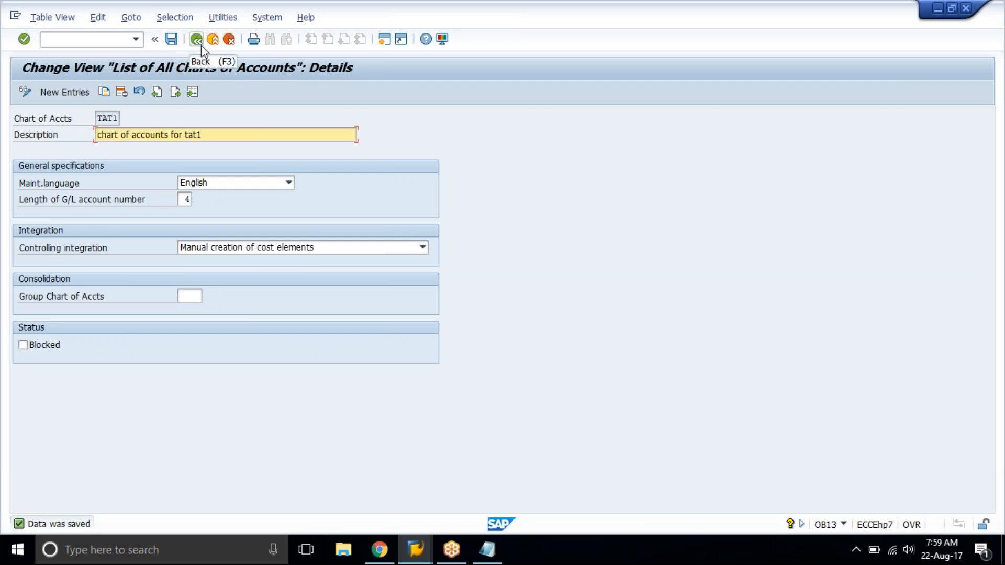
Start a new chart of accounts entry with code tat2 and description "chart of accounts for tat1".
{"action": "left_click", "coordinate": [52, 90]}
{"action": "type", "text": "tat2"}
{"action": "key", "text": "Tab"}
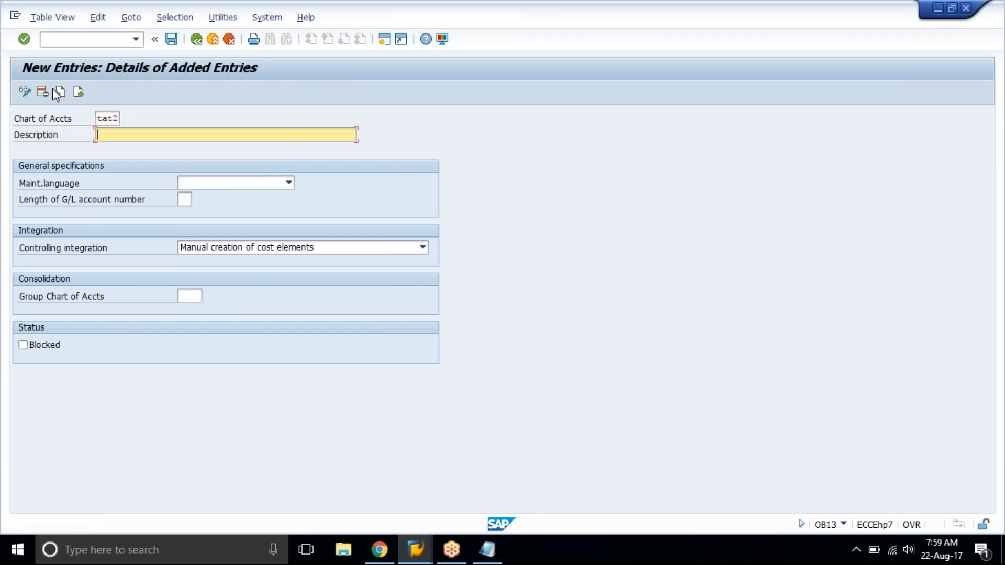
{"action": "type", "text": "c"}
{"action": "key", "text": "Down"}
{"action": "key", "text": "Down"}
{"action": "key", "text": "Return"}
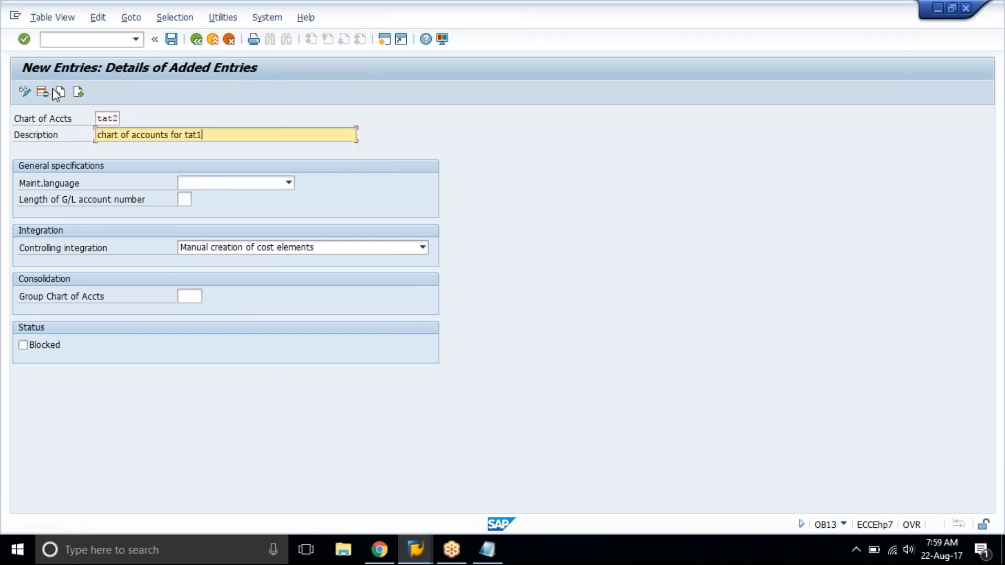
Set TAT2's maintenance language to English and its G/L account number length to 4, and save the entry.
{"action": "key", "text": "Tab"}
{"action": "type", "text": "E"}
{"action": "key", "text": "Tab"}
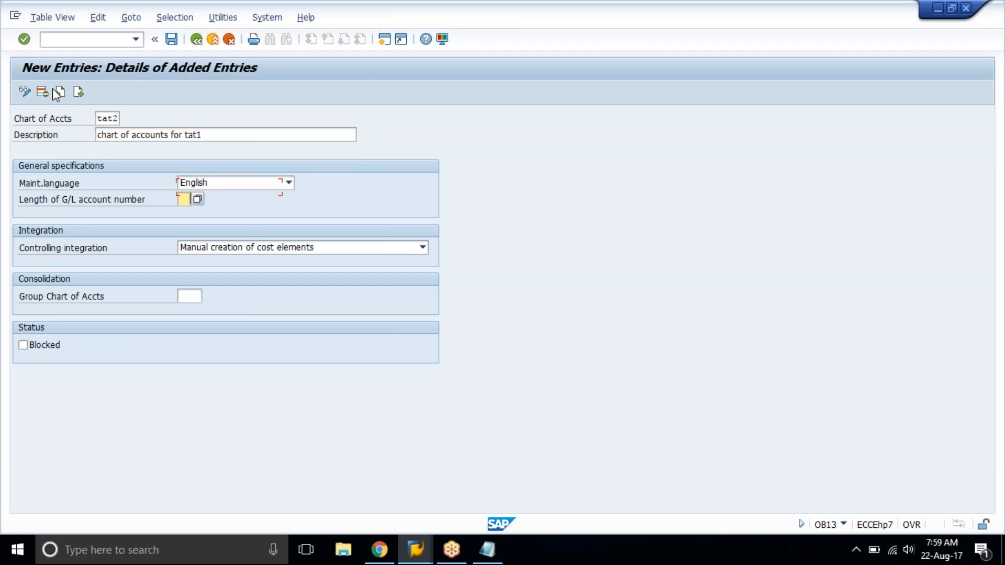
{"action": "type", "text": "4"}
{"action": "key", "text": "ctrl+s"}
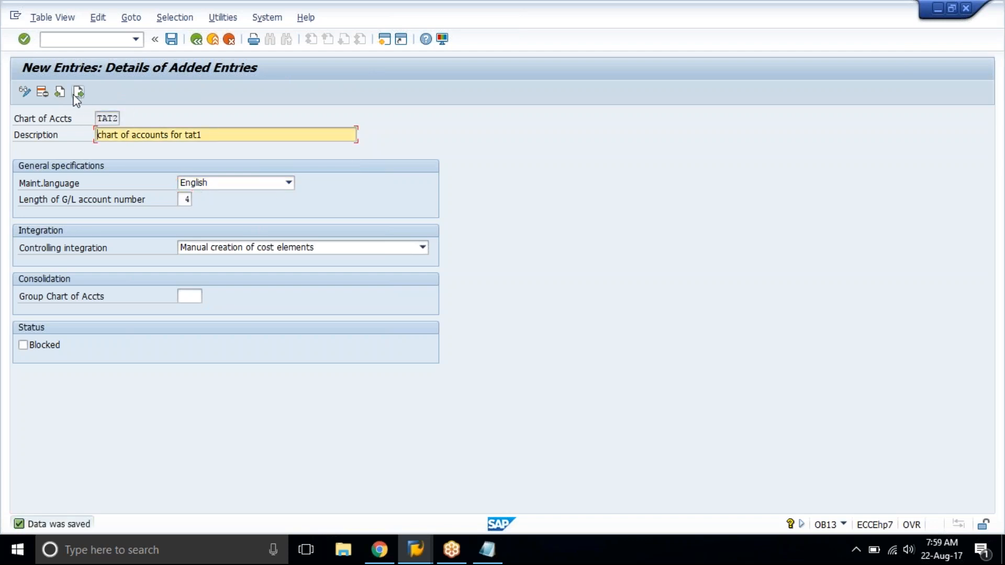
Start another chart of accounts entry with code tat3 and description "chart of accounts for tat3".
{"action": "left_click", "coordinate": [76, 94]}
{"action": "type", "text": "tat3"}
{"action": "key", "text": "Tab"}
{"action": "type", "text": "c"}
{"action": "key", "text": "Down"}
{"action": "key", "text": "Return"}
{"action": "key", "text": "BackSpace"}
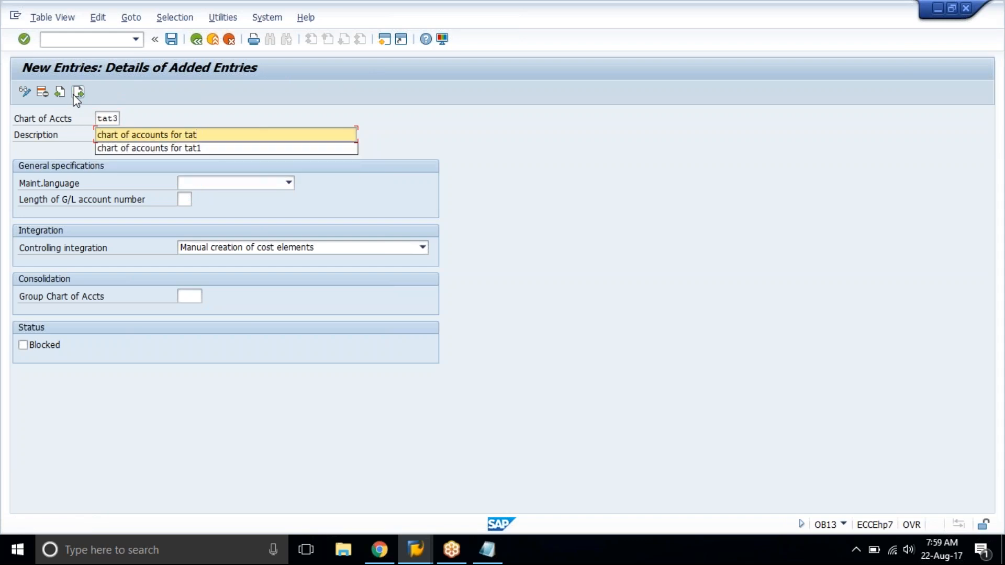
{"action": "type", "text": "23"}
{"action": "type", "text": "3"}
Set TAT3's maintenance language to English and its G/L account number length to 4, and save the entry.
{"action": "key", "text": "Tab"}
{"action": "type", "text": "E"}
{"action": "key", "text": "Tab"}
{"action": "type", "text": "4"}
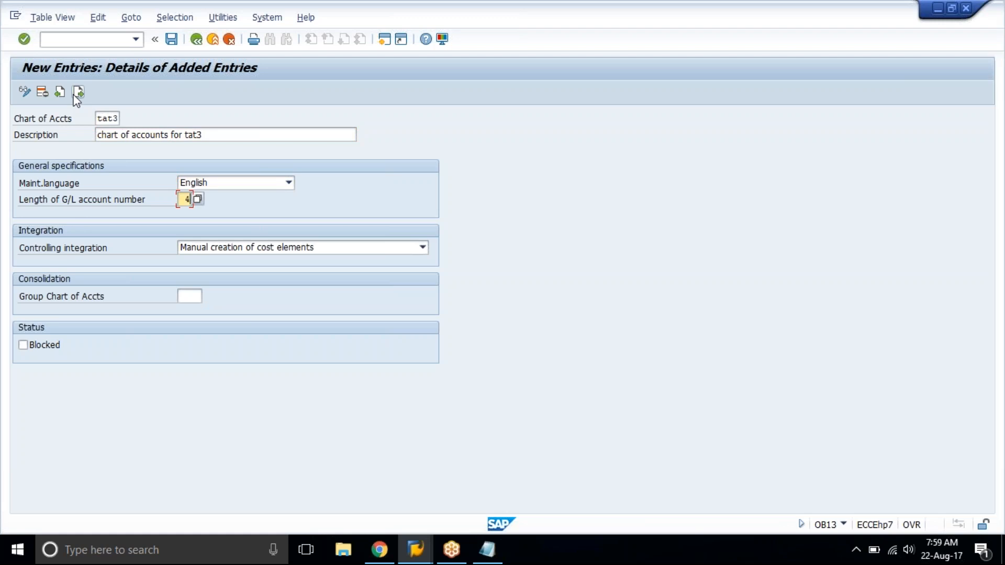
{"action": "key", "text": "Return"}
{"action": "key", "text": "ctrl+s"}
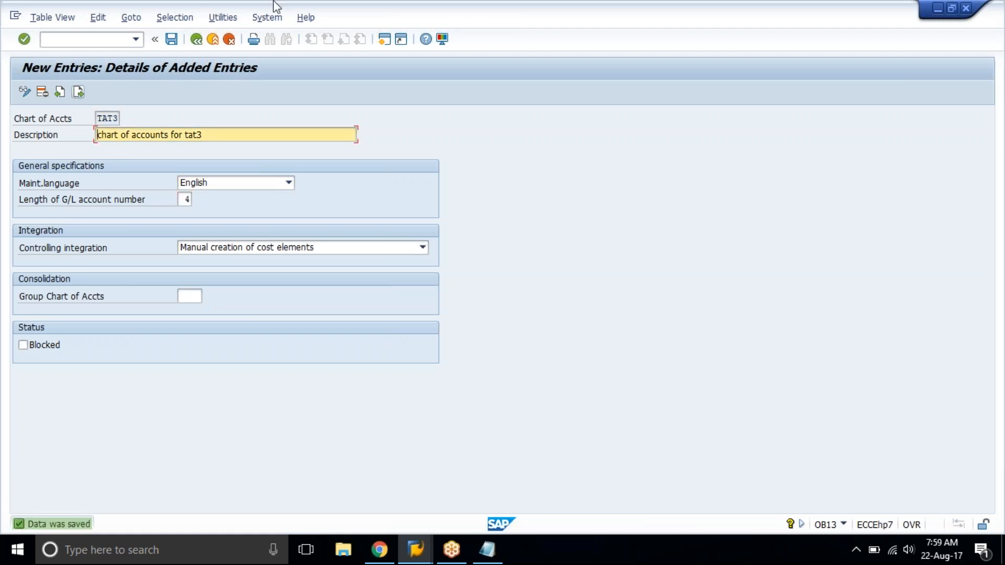
Return to the overview of all charts of accounts and position the list at tat1.
{"action": "left_click", "coordinate": [198, 40]}
{"action": "left_click", "coordinate": [201, 43]}
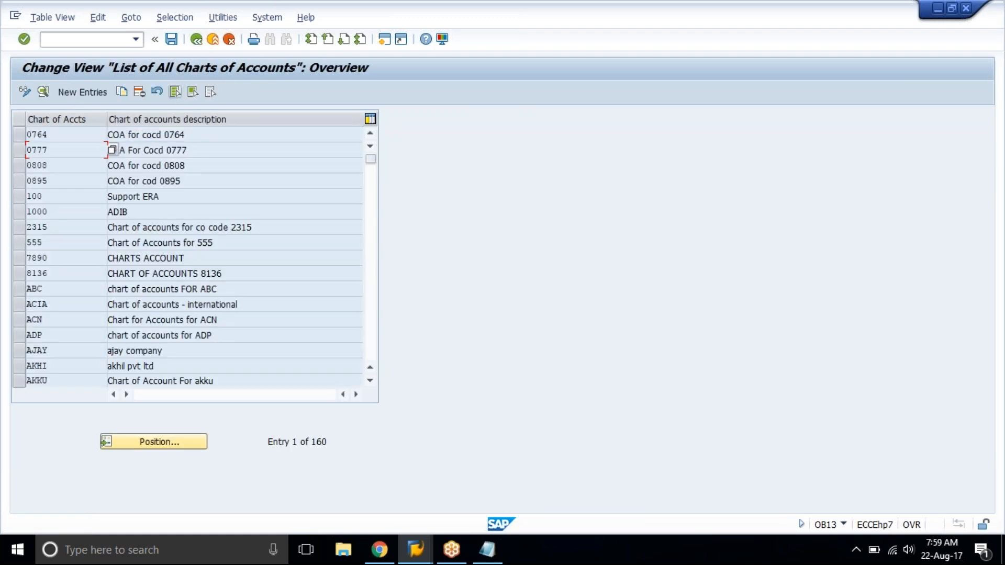
{"action": "left_click", "coordinate": [155, 443]}
{"action": "type", "text": "tat1"}
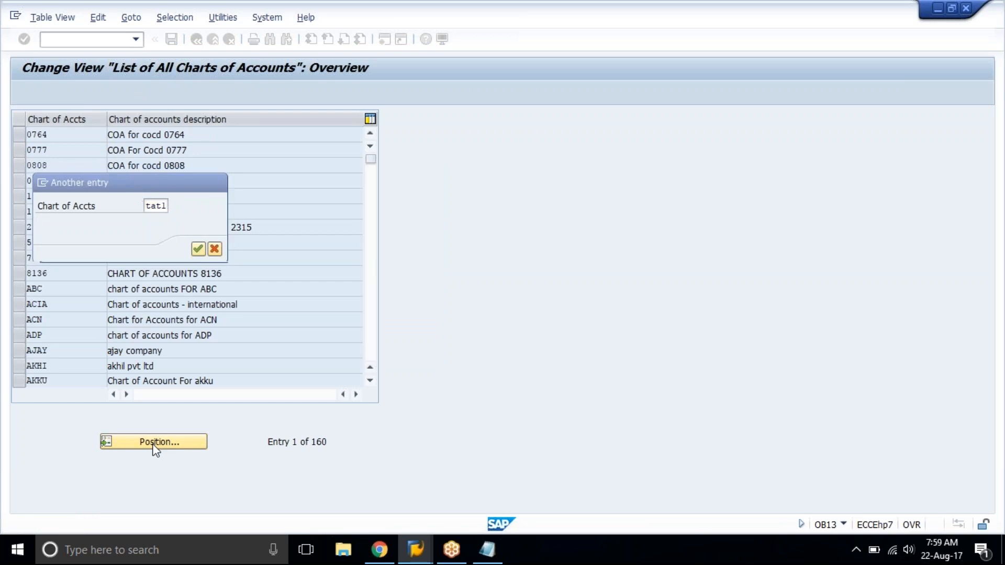
{"action": "key", "text": "Return"}
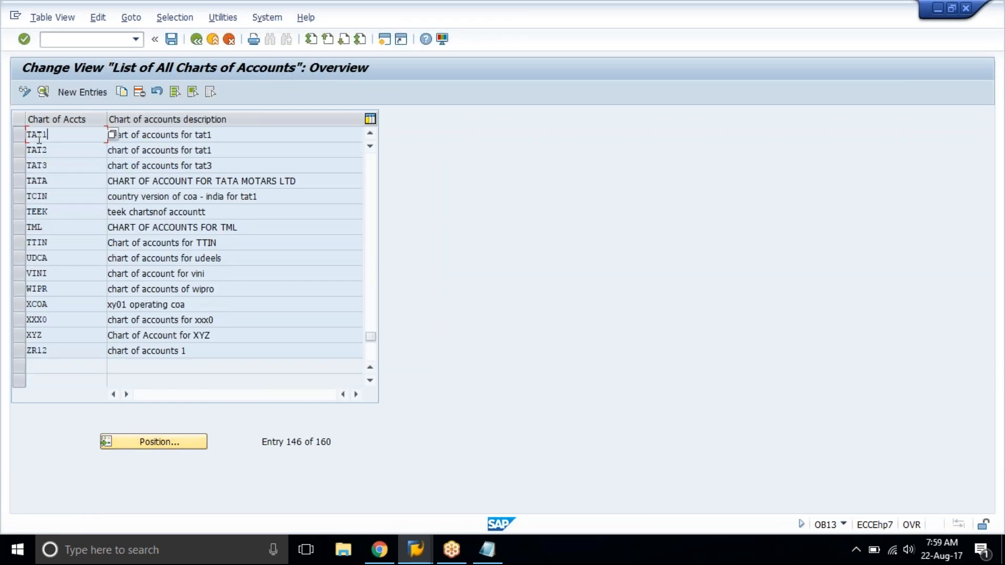
Select the entries TAT1, TAT2 and TAT3 together and open their details.
{"action": "left_click", "coordinate": [20, 135]}
{"action": "left_click", "coordinate": [20, 150]}
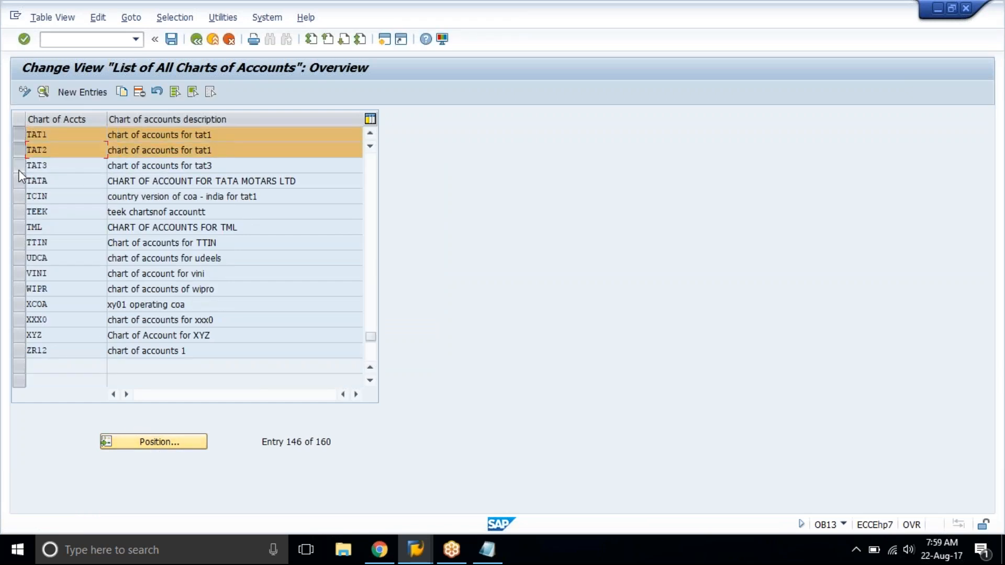
{"action": "left_click", "coordinate": [19, 165]}
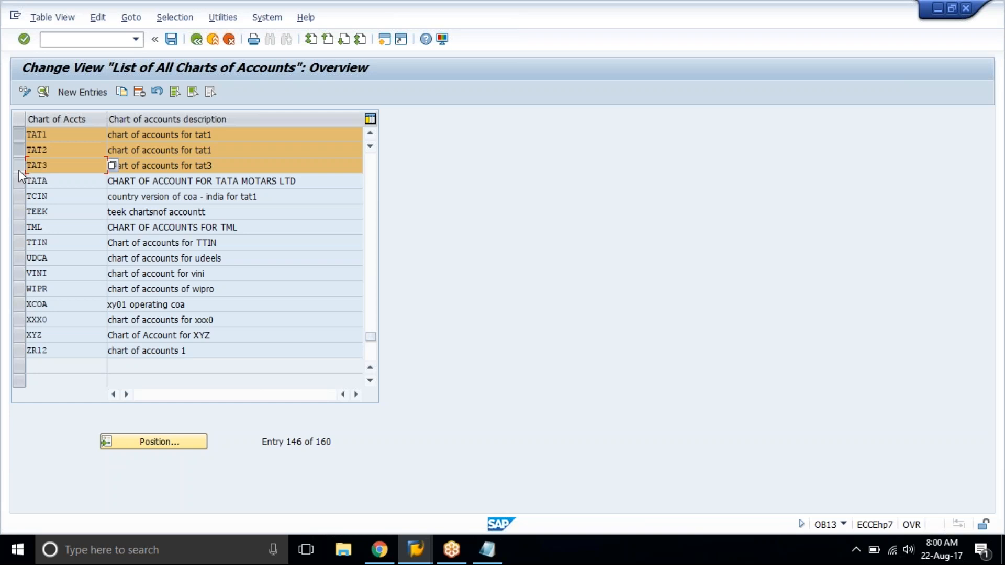
{"action": "double_click", "coordinate": [86, 132]}
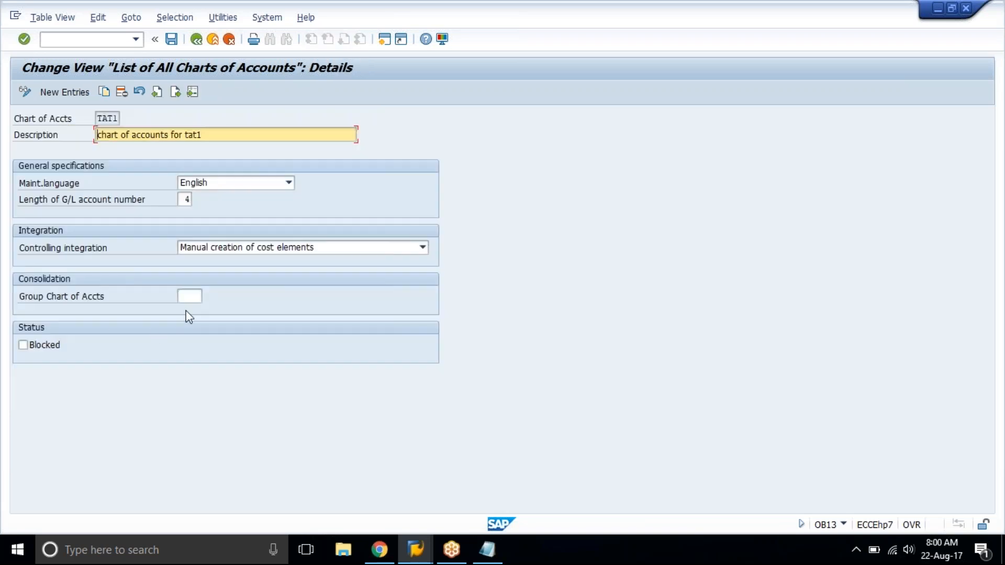
Assign TACV as the group chart of accounts for TAT1 and for TAT2.
{"action": "left_click", "coordinate": [189, 296]}
{"action": "type", "text": "tatv"}
{"action": "key", "text": "Return"}
{"action": "left_click", "coordinate": [176, 92]}
{"action": "left_click", "coordinate": [195, 297]}
{"action": "type", "text": "tacv"}
{"action": "key", "text": "Return"}
Go on to entry TAT3 and make its description read "Chart of accounts for tat3".
{"action": "left_click", "coordinate": [171, 93]}
{"action": "type", "text": "tat3"}
{"action": "key", "text": "Delete"}
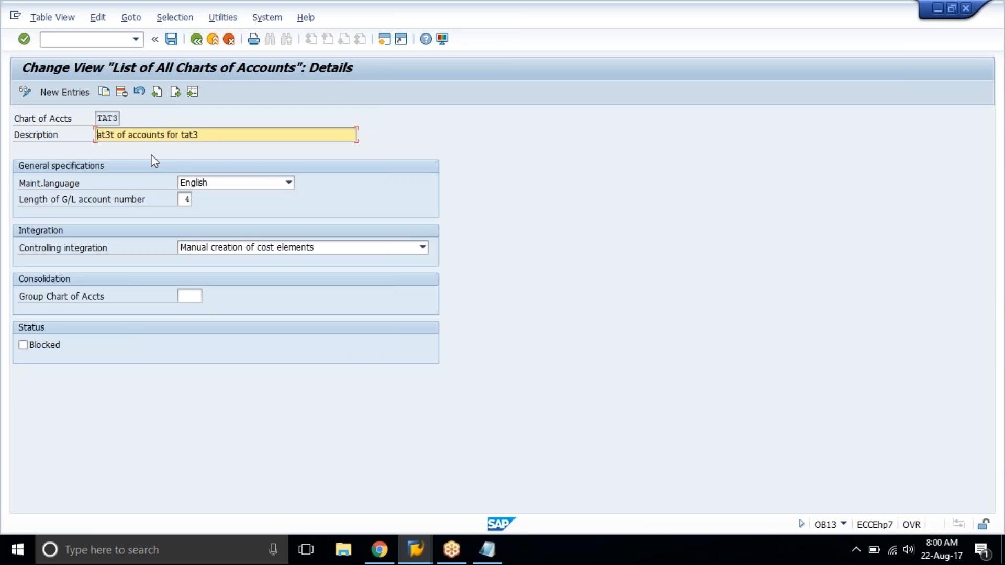
{"action": "type", "text": "V"}
{"action": "key", "text": "Left"}
{"action": "type", "text": "Chart"}
{"action": "key", "text": "Insert"}
{"action": "key", "text": "Insert"}
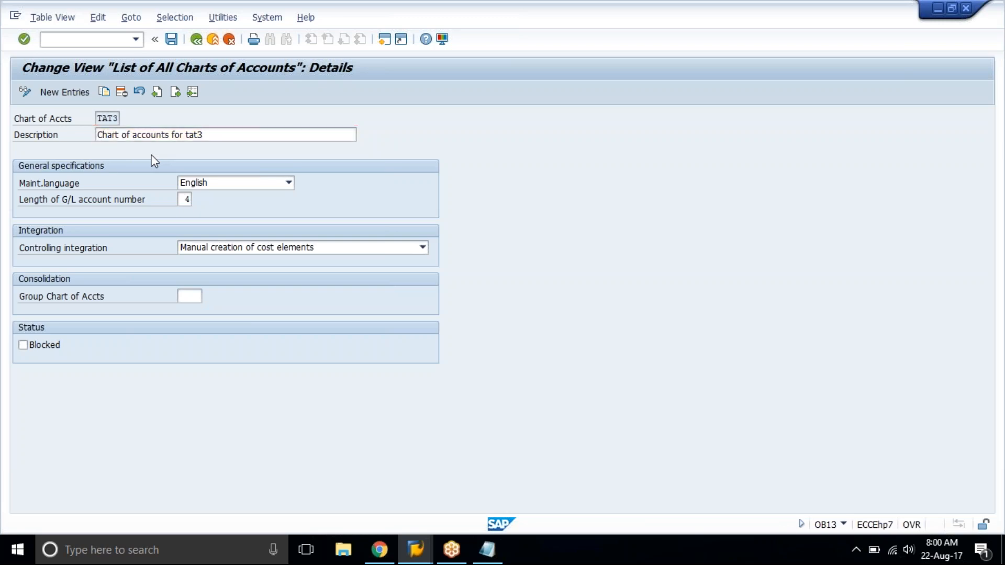
Assign TACV as the group chart of accounts for TAT3, save the entries and return to the overview.
{"action": "left_click", "coordinate": [190, 296]}
{"action": "type", "text": "tacv"}
{"action": "key", "text": "ctrl+s"}
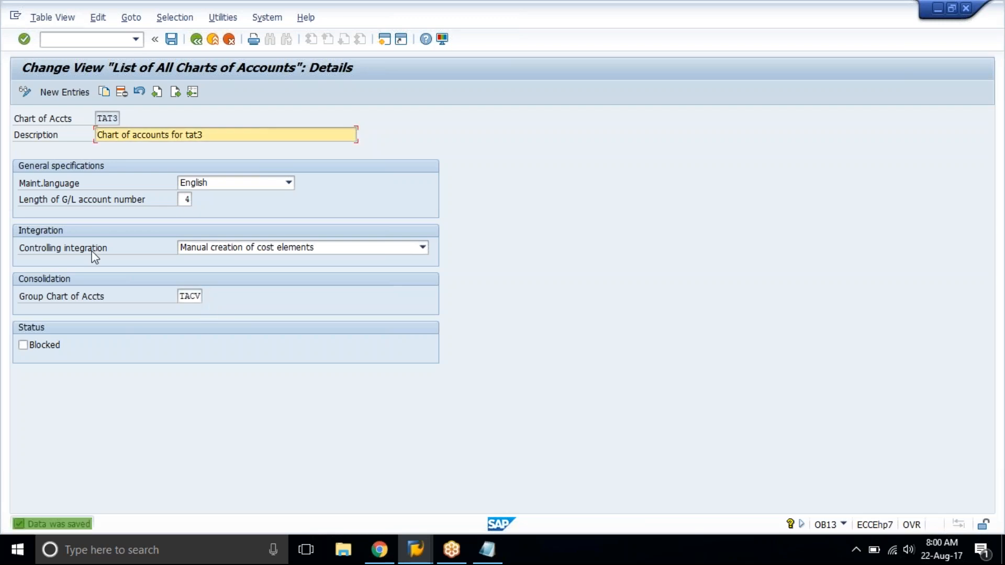
{"action": "left_click", "coordinate": [182, 296]}
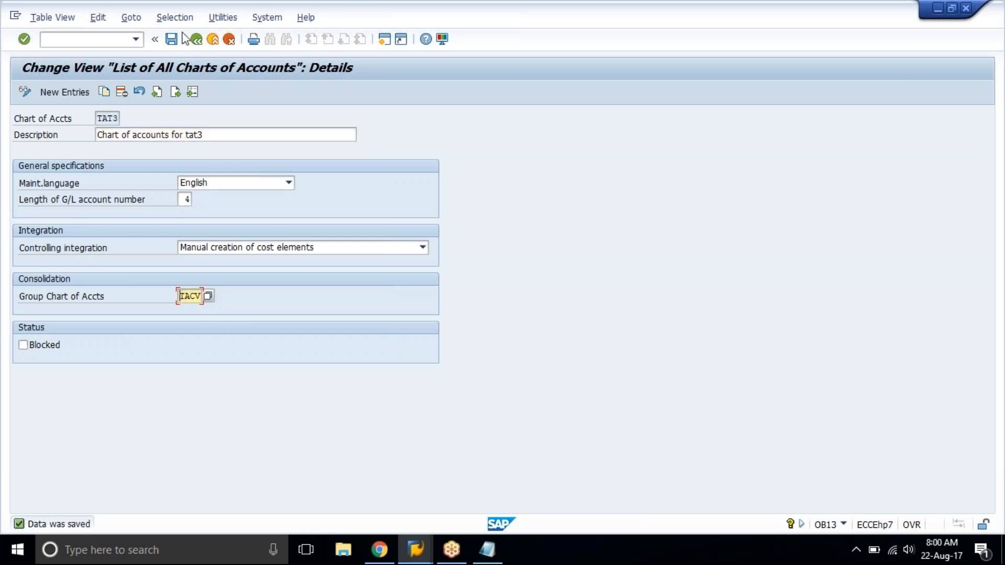
{"action": "left_click", "coordinate": [197, 40]}
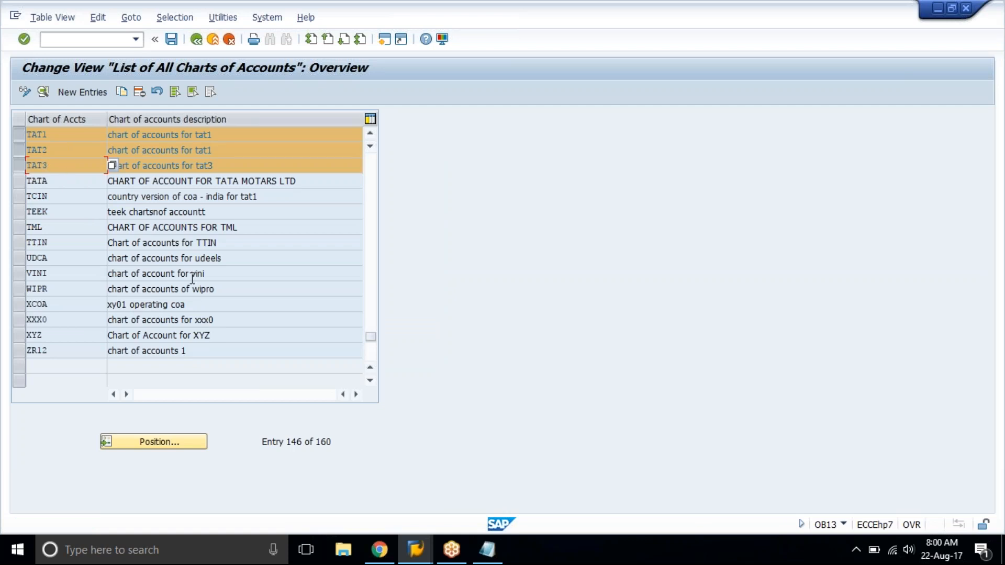
Switch to Notepad and add the line "tata01 = tat1+tat2+tat3" below the chart of accounts notes.
{"action": "left_click", "coordinate": [487, 550]}
{"action": "left_click", "coordinate": [171, 332]}
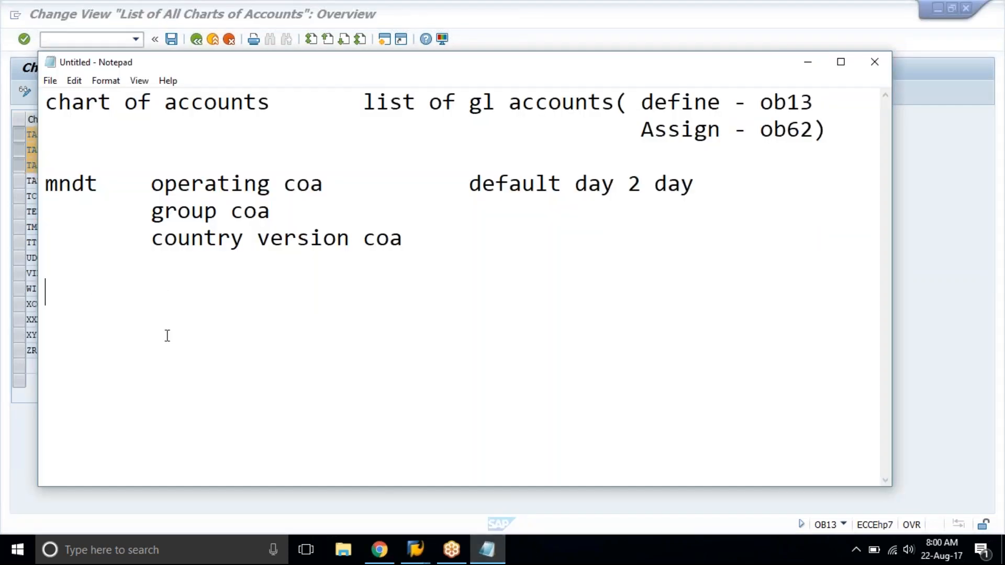
{"action": "type", "text": "tata01"}
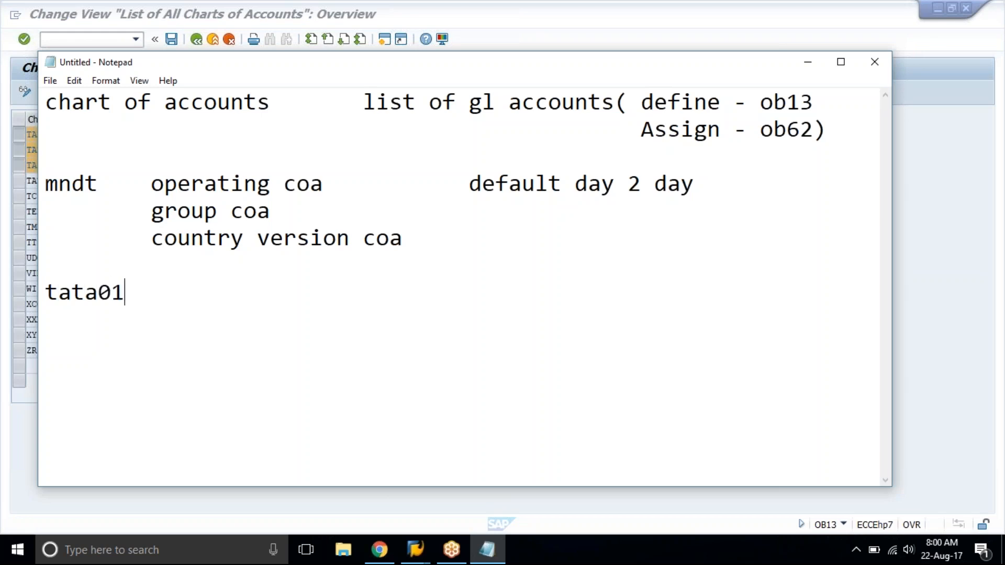
{"action": "type", "text": " = tat1+"}
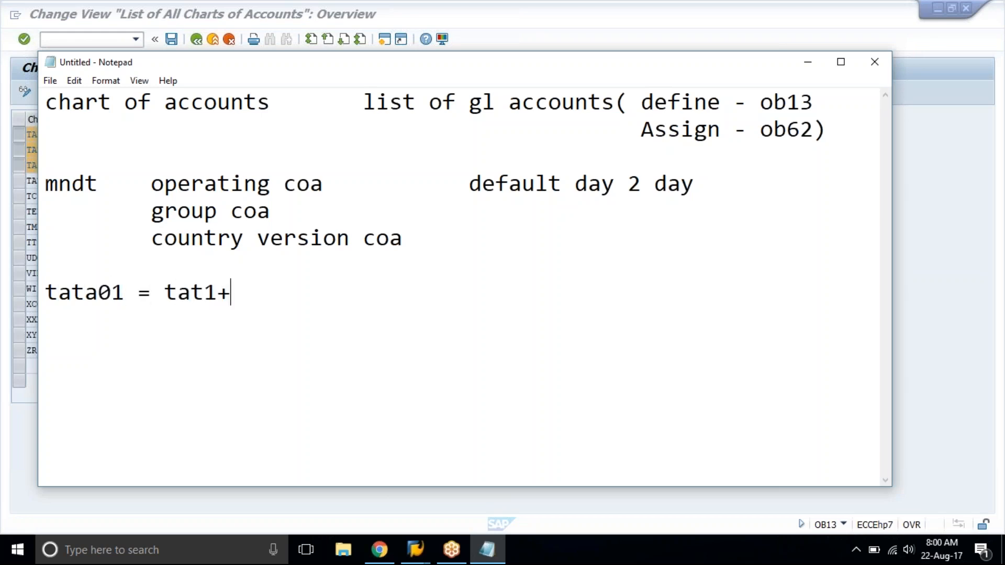
{"action": "type", "text": "tat2+"}
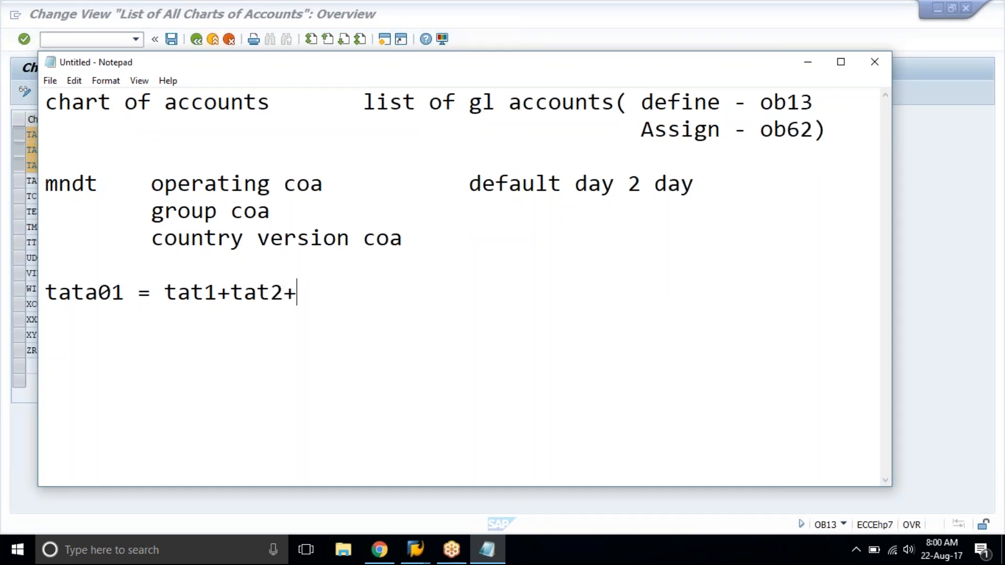
{"action": "type", "text": "tat3"}
{"action": "key", "text": "shift+Home"}
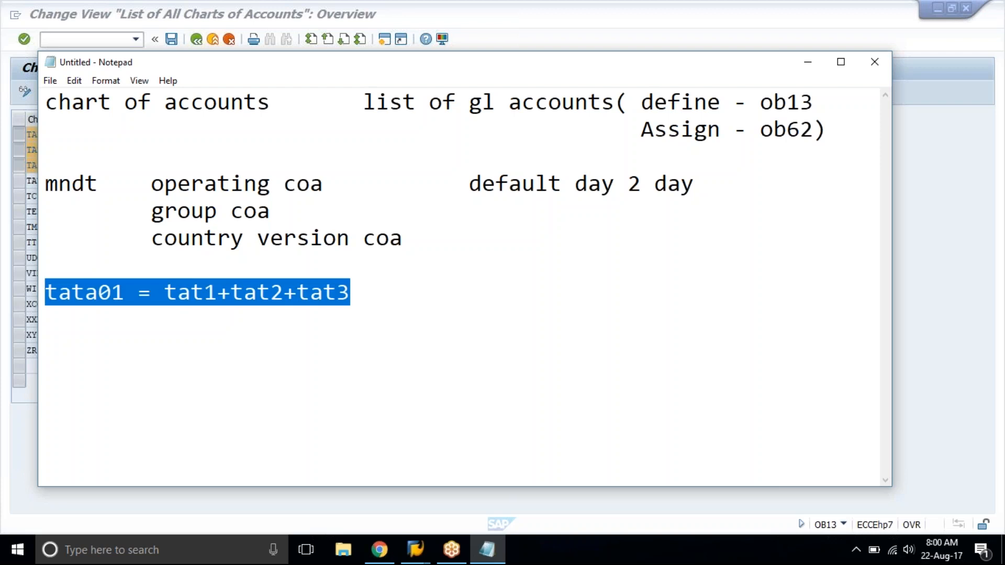
{"action": "left_click_drag", "start_coordinate": [46, 292], "coordinate": [269, 103]}
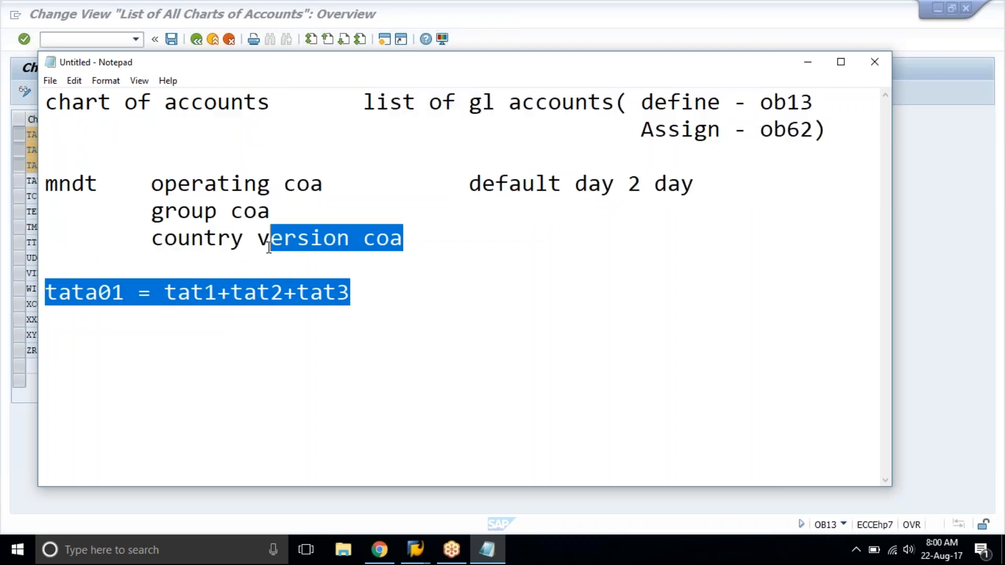
{"action": "left_click", "coordinate": [272, 317]}
Back in SAP, reopen the details of TAT1 and clear its group chart of accounts.
{"action": "left_click", "coordinate": [273, 2]}
{"action": "double_click", "coordinate": [87, 135]}
{"action": "left_click", "coordinate": [177, 300]}
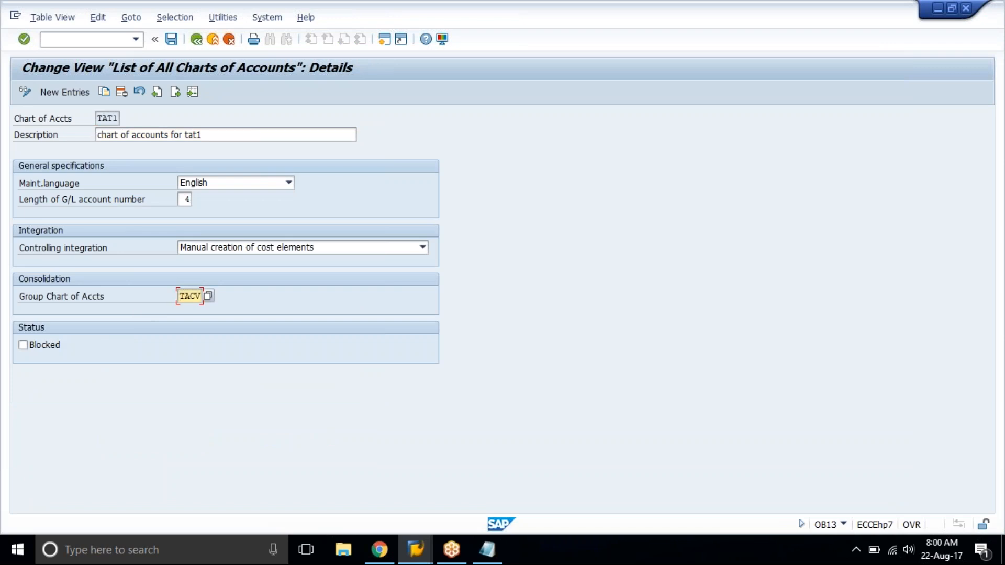
{"action": "key", "text": "shift+End"}
{"action": "key", "text": "Delete"}
{"action": "key", "text": "Return"}
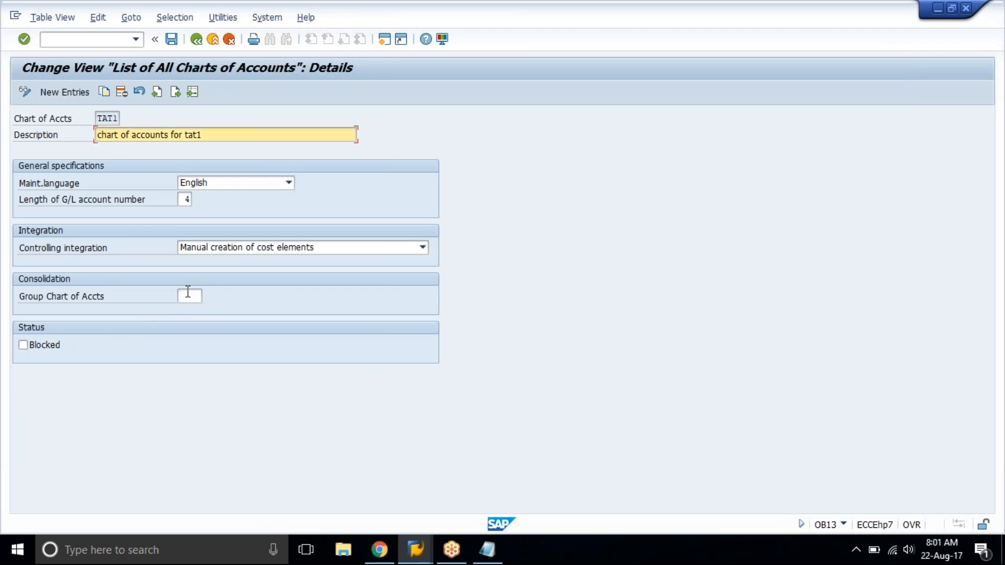
Go on to entry TAT2 and clear its group chart of accounts.
{"action": "left_click", "coordinate": [176, 92]}
{"action": "left_click", "coordinate": [194, 297]}
{"action": "key", "text": "shift+End"}
{"action": "key", "text": "Delete"}
{"action": "key", "text": "Return"}
Go on to entry TAT3, clear its group chart of accounts and save the entries.
{"action": "left_click", "coordinate": [175, 92]}
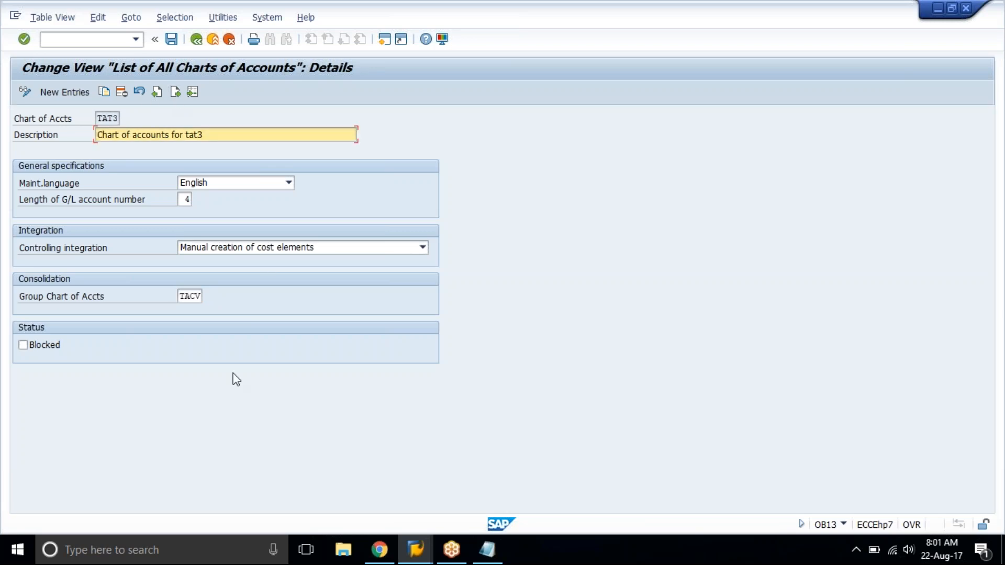
{"action": "left_click", "coordinate": [197, 296]}
{"action": "key", "text": "shift+End"}
{"action": "key", "text": "Delete"}
{"action": "key", "text": "Return"}
{"action": "key", "text": "ctrl+s"}
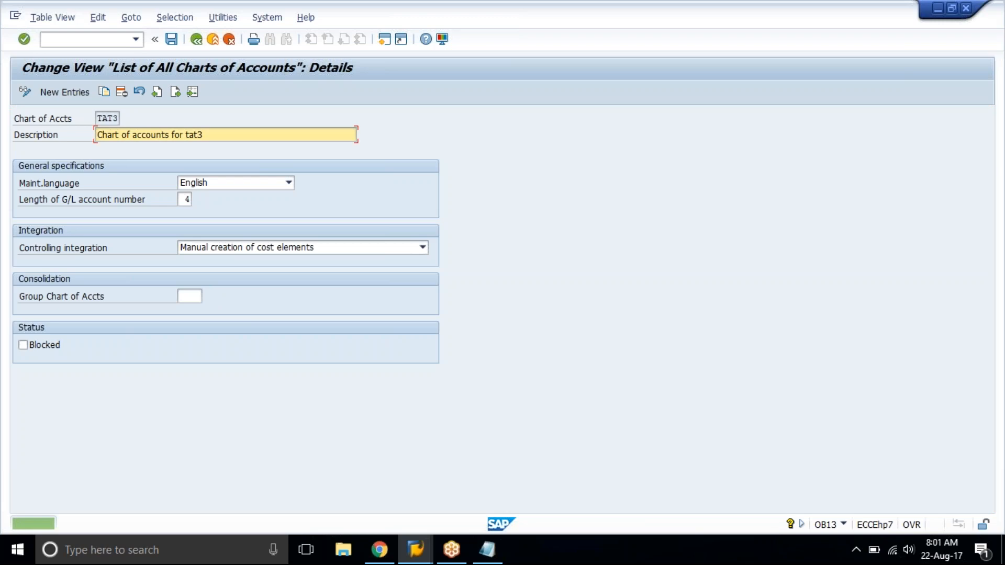
Return to the IMG structure and review the Notepad notes on the chart of accounts types and the ob62 assignment.
{"action": "left_click", "coordinate": [197, 39]}
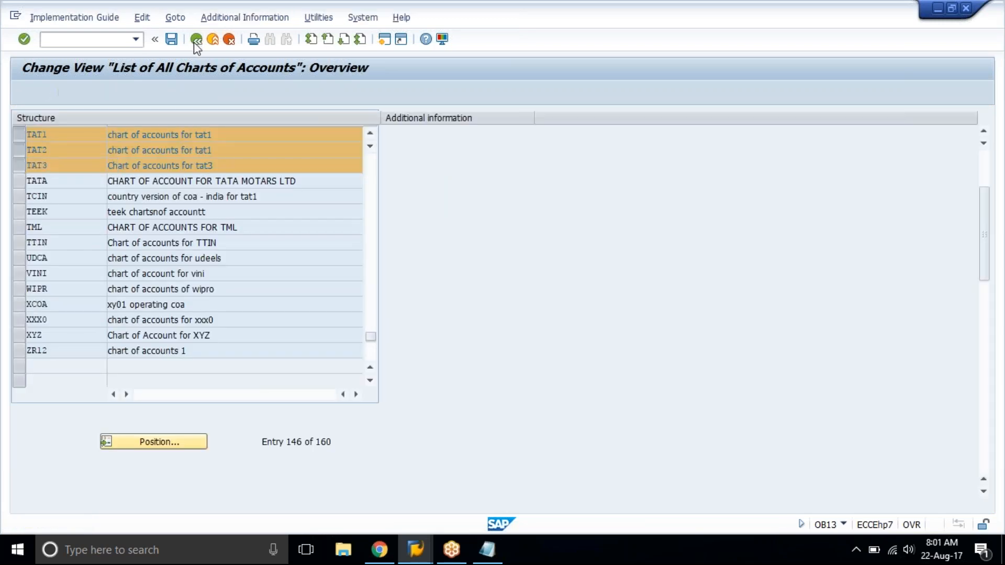
{"action": "left_click", "coordinate": [197, 39]}
{"action": "left_click", "coordinate": [483, 552]}
{"action": "left_click", "coordinate": [153, 188]}
{"action": "double_click", "coordinate": [181, 190]}
{"action": "left_click", "coordinate": [257, 190]}
{"action": "left_click_drag", "start_coordinate": [403, 241], "coordinate": [157, 242]}
{"action": "left_click", "coordinate": [157, 242]}
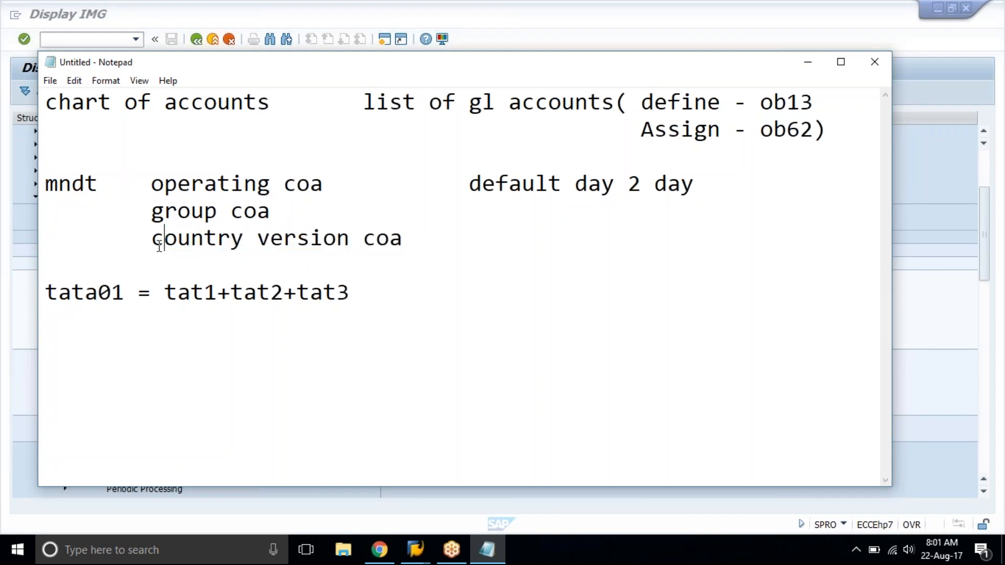
{"action": "left_click", "coordinate": [768, 138]}
{"action": "left_click_drag", "start_coordinate": [767, 139], "coordinate": [862, 124]}
{"action": "left_click", "coordinate": [862, 124]}
Back in SAP, open the Assign Company Code to Chart of Accounts activity and position the list at company code tat1.
{"action": "left_click", "coordinate": [303, 23]}
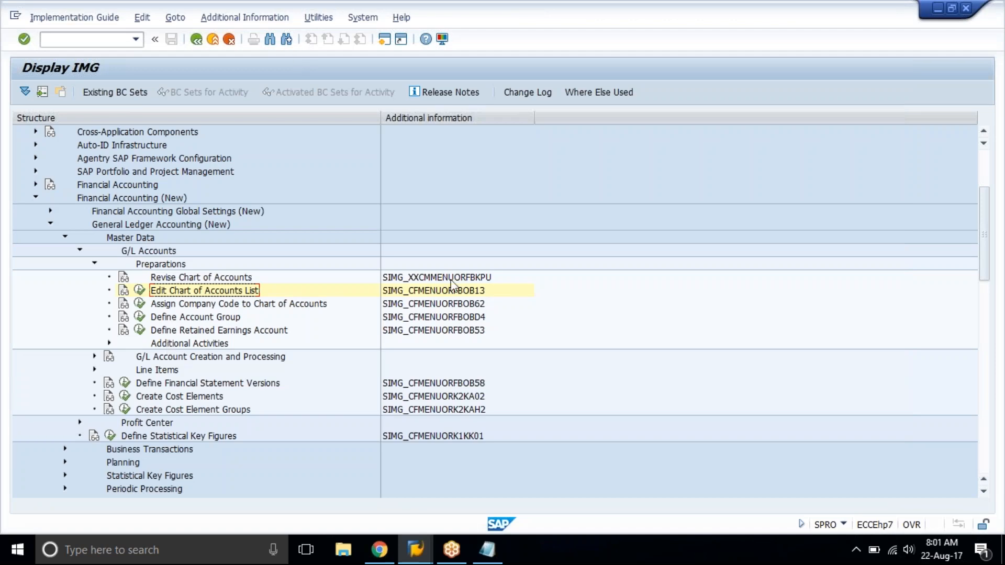
{"action": "left_click", "coordinate": [462, 304]}
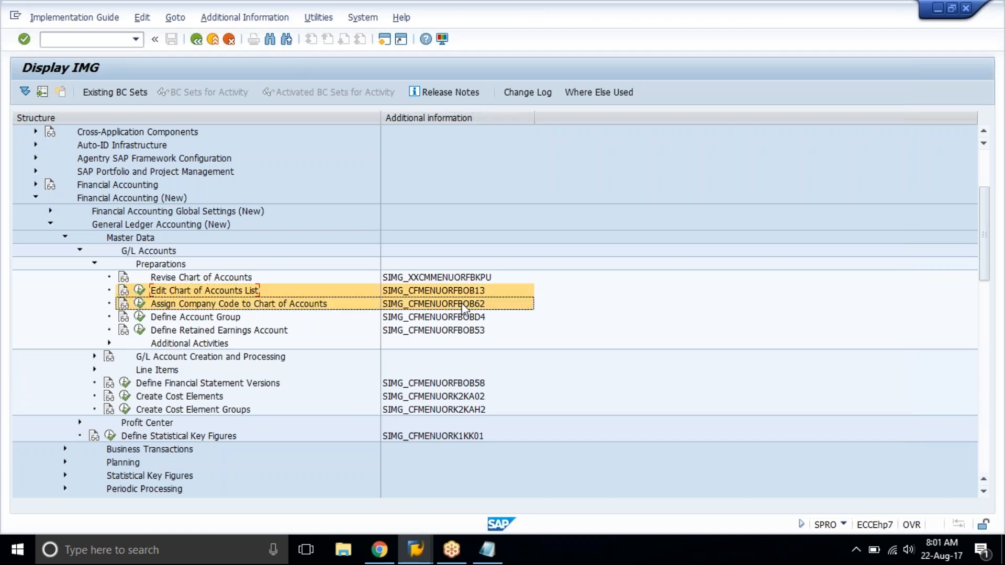
{"action": "left_click", "coordinate": [206, 291]}
{"action": "left_click", "coordinate": [139, 304]}
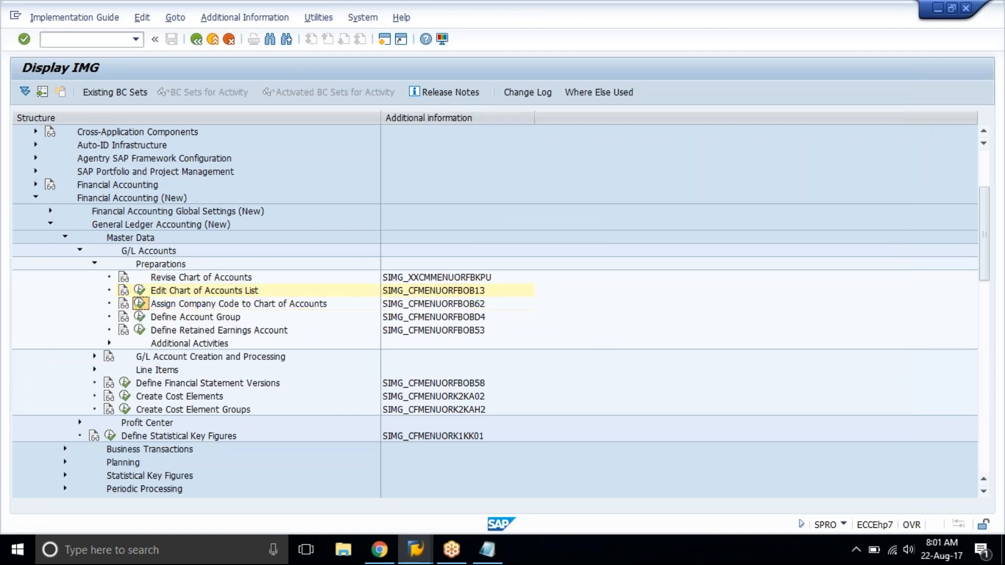
{"action": "left_click", "coordinate": [163, 443]}
{"action": "type", "text": "tat1"}
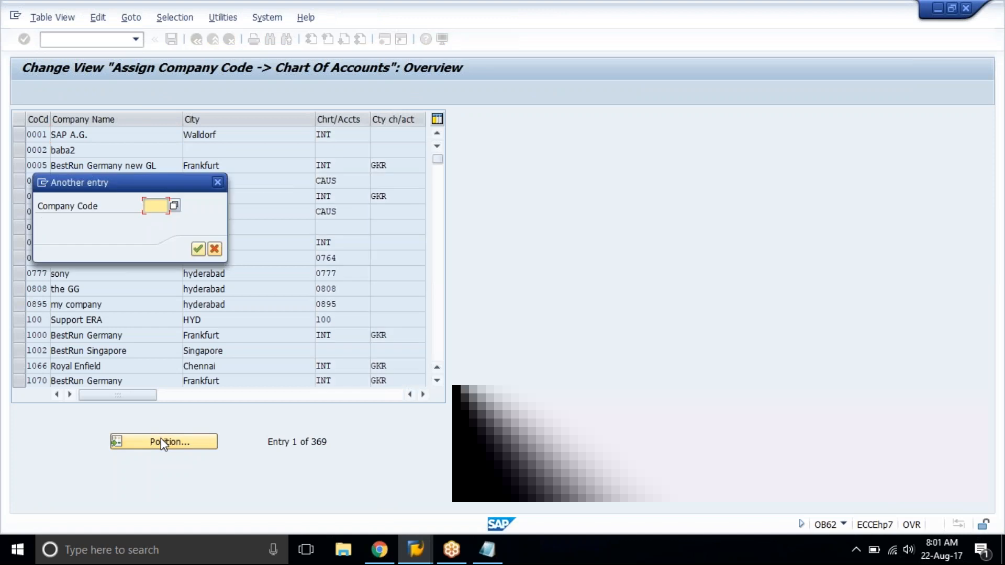
{"action": "key", "text": "Return"}
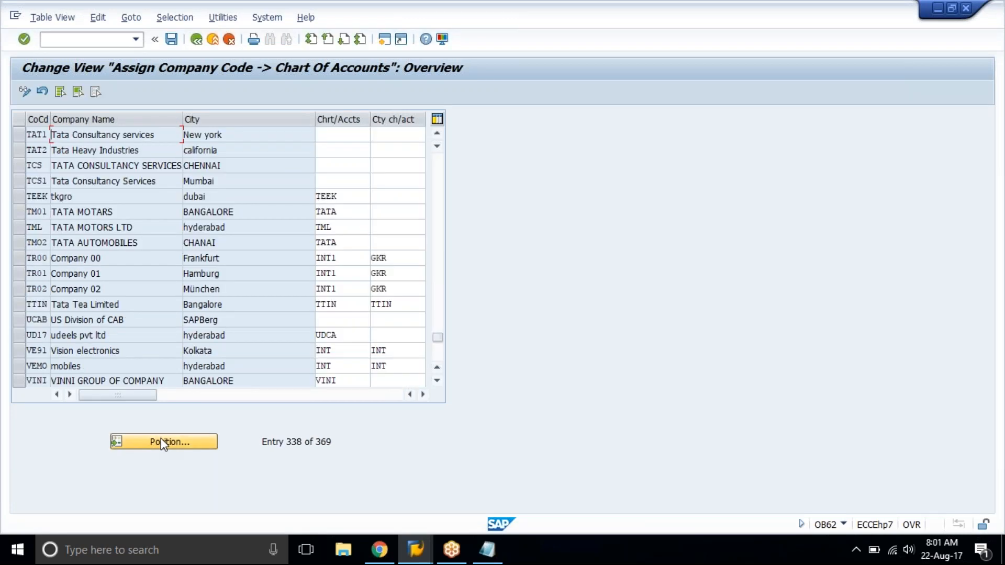
Assign chart of accounts tat1 to company code TAT1, Tata Consultancy services in New york.
{"action": "left_click", "coordinate": [343, 133]}
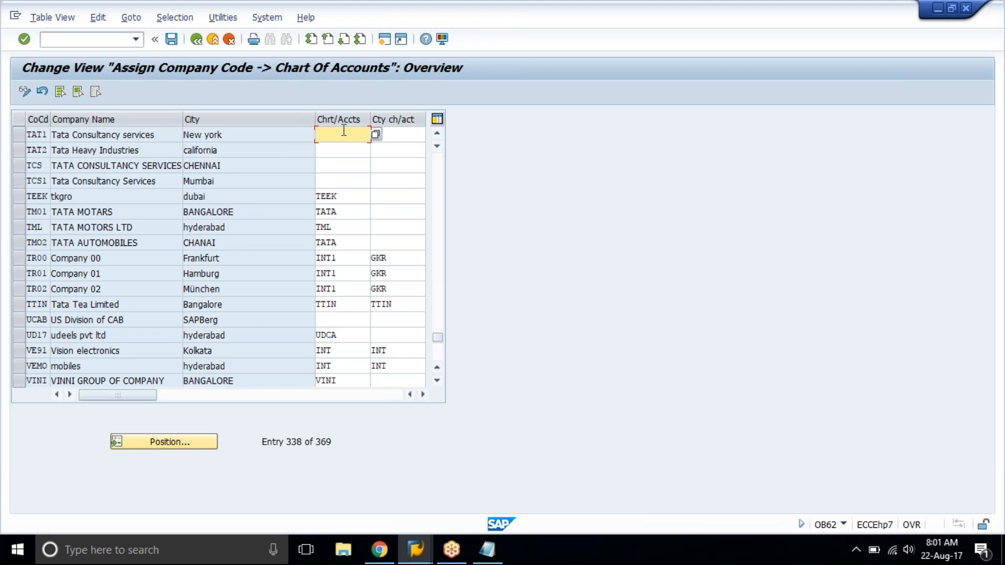
{"action": "left_click", "coordinate": [426, 134]}
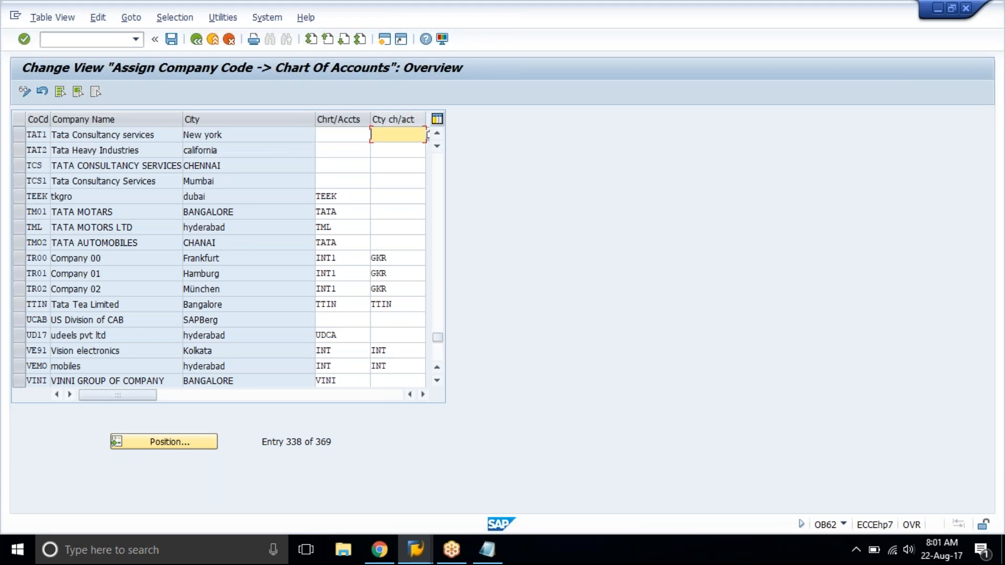
{"action": "left_click", "coordinate": [335, 135]}
{"action": "type", "text": "tat"}
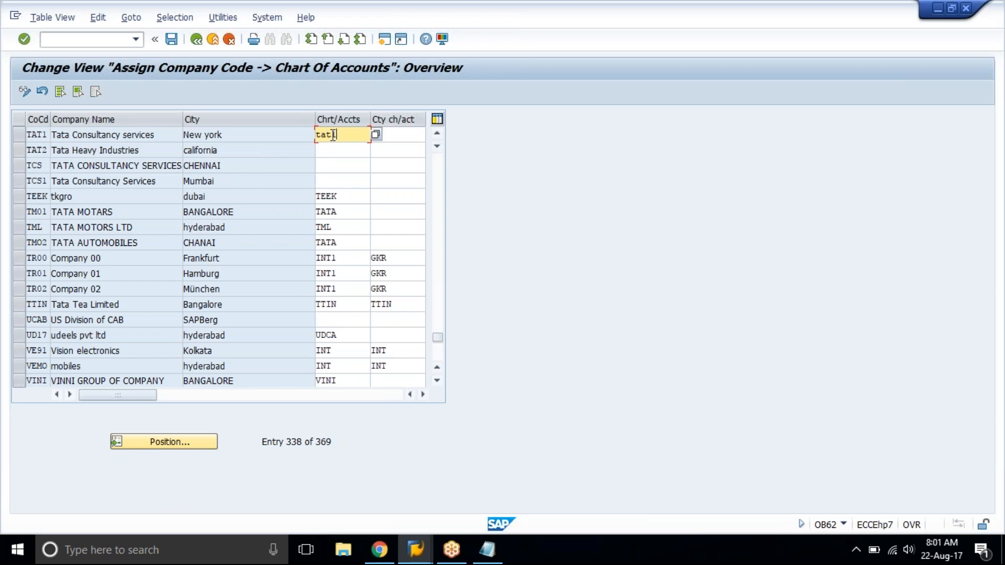
Try to assign tain as the country chart of accounts of company code TAT1.
{"action": "key", "text": "Tab"}
{"action": "type", "text": "ta"}
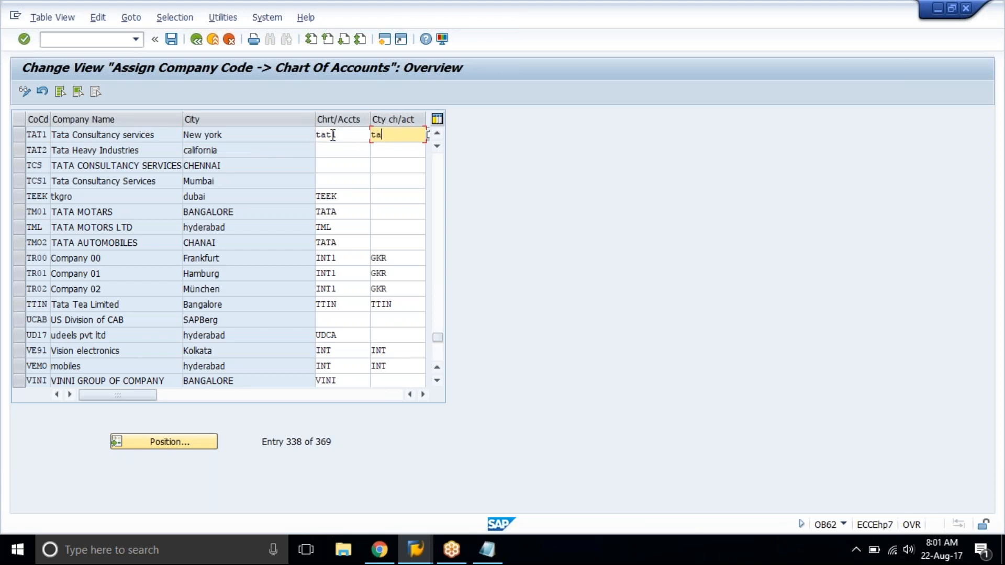
{"action": "type", "text": "in"}
{"action": "key", "text": "BackSpace"}
{"action": "type", "text": "n"}
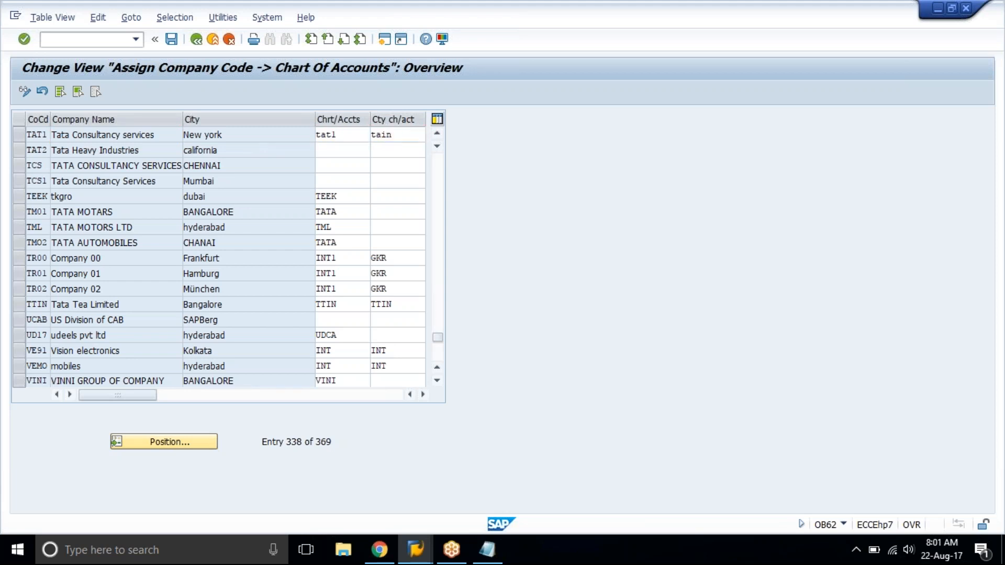
{"action": "key", "text": "Return"}
Replace company code TAT1's country chart of accounts with tcin, checking the list of possible country charts.
{"action": "key", "text": "BackSpace"}
{"action": "key", "text": "BackSpace"}
{"action": "key", "text": "BackSpace"}
{"action": "key", "text": "BackSpace"}
{"action": "key", "text": "F4"}
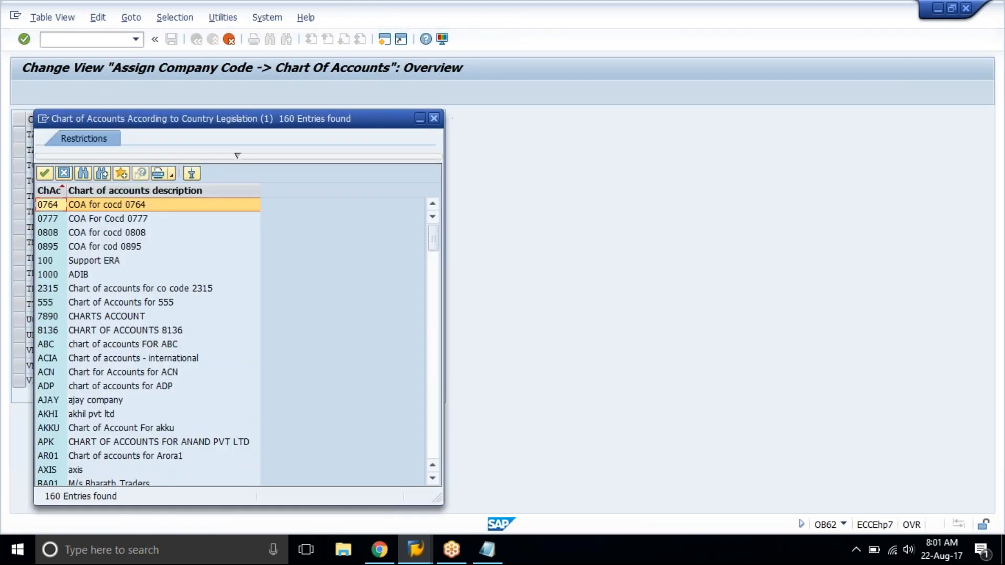
{"action": "left_click", "coordinate": [434, 118]}
{"action": "type", "text": "tcin"}
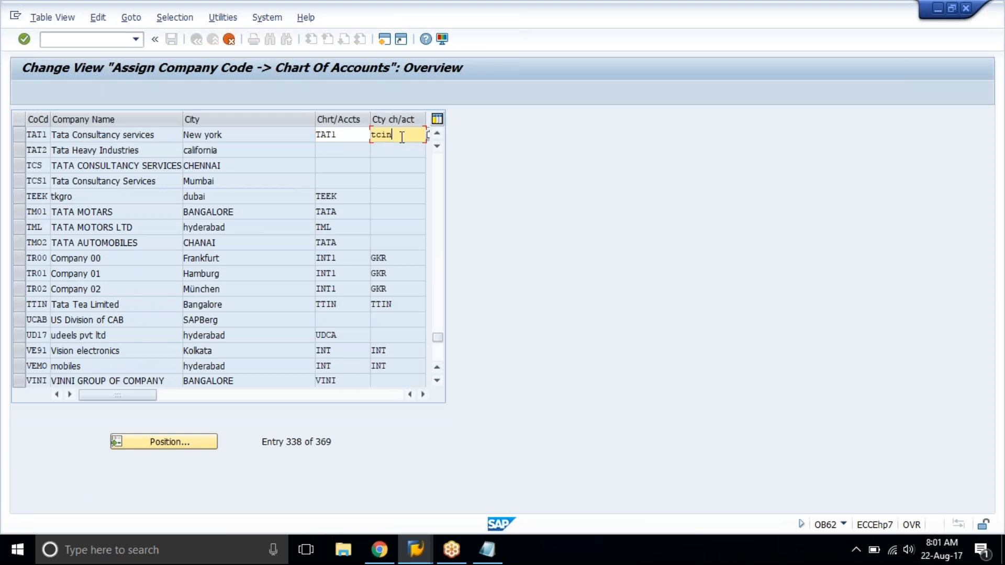
{"action": "key", "text": "Return"}
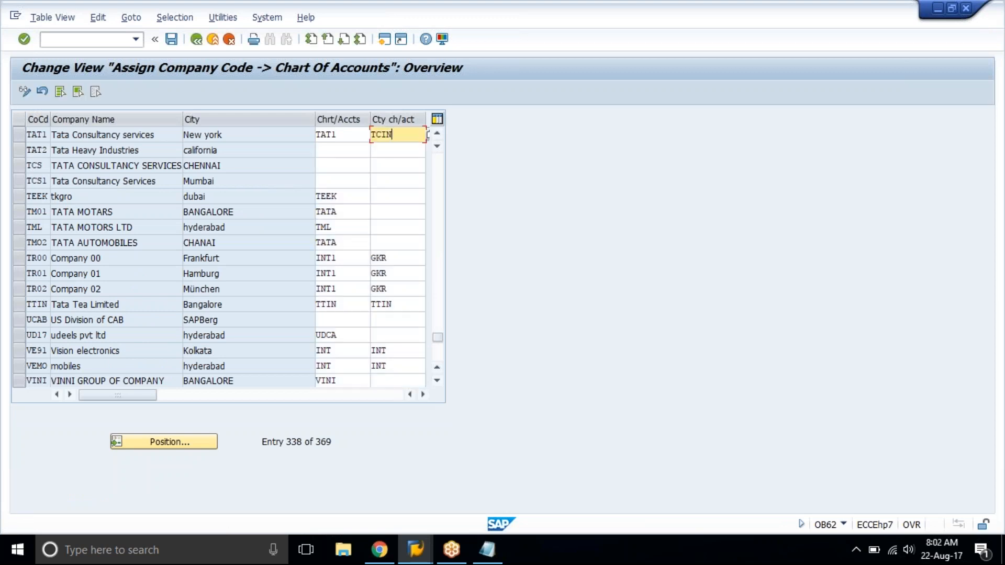
Clear company code TAT1's country chart of accounts and save the assignment under the fiscal year customizing request.
{"action": "key", "text": "BackSpace"}
{"action": "key", "text": "BackSpace"}
{"action": "key", "text": "BackSpace"}
{"action": "key", "text": "BackSpace"}
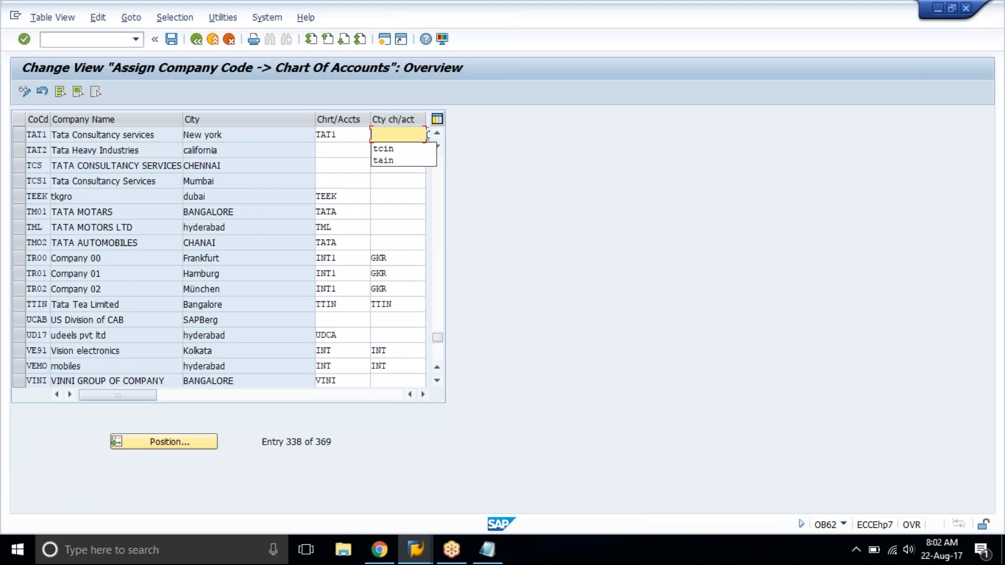
{"action": "key", "text": "ctrl+s"}
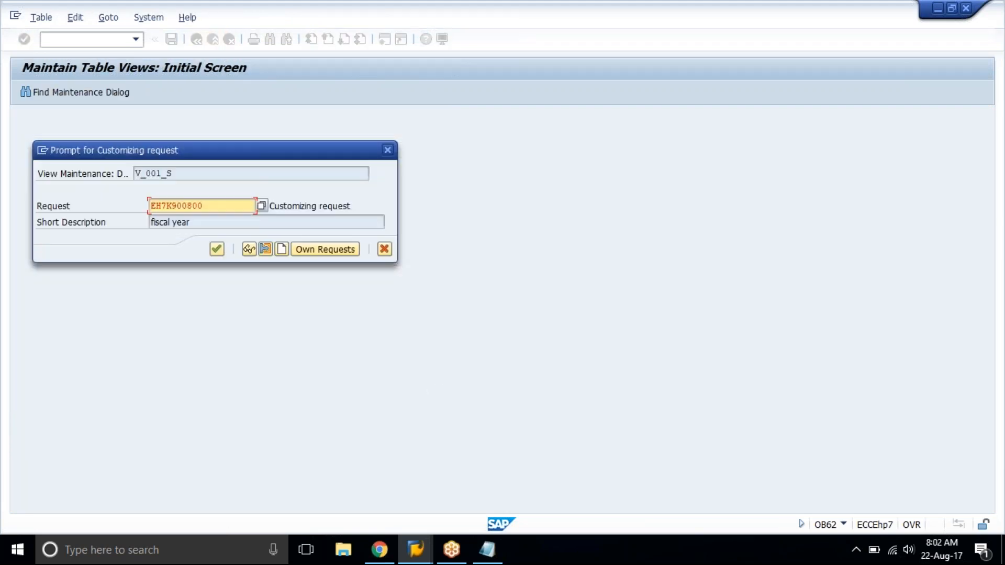
{"action": "key", "text": "Return"}
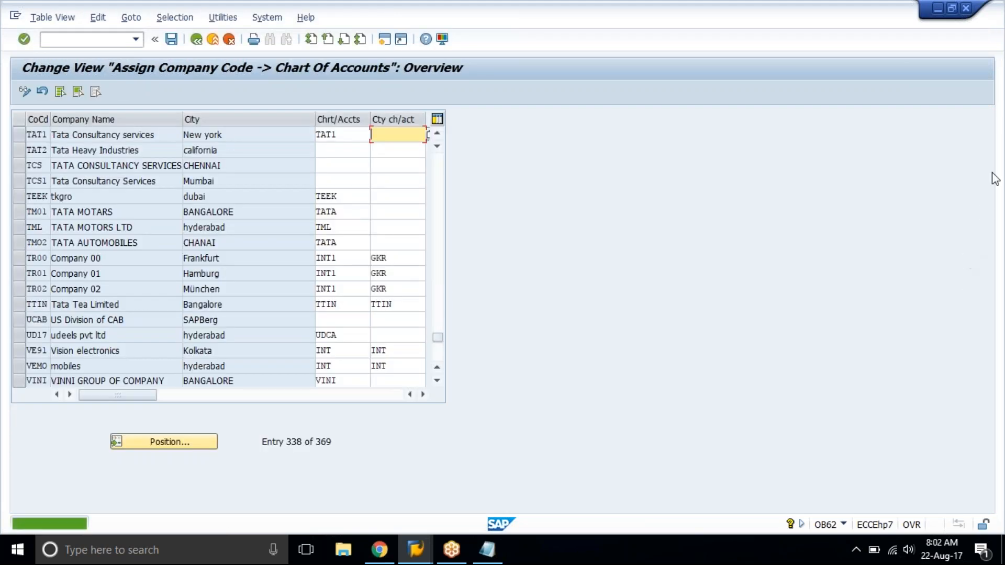
{"action": "left_click", "coordinate": [991, 154]}
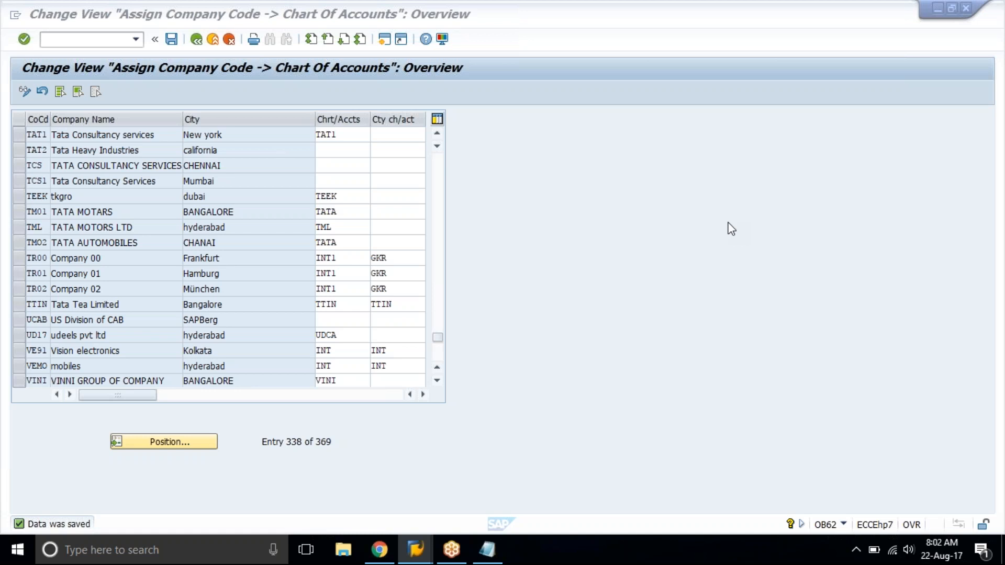
Return to the IMG structure and locate the Define Account Group activity under the G/L Accounts preparations.
{"action": "left_click", "coordinate": [195, 42]}
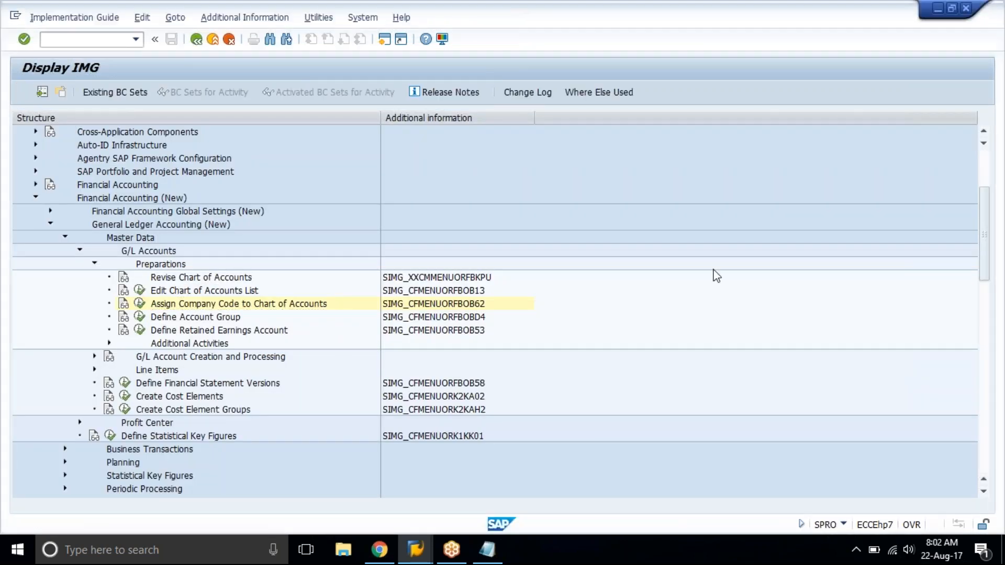
{"action": "left_click", "coordinate": [219, 320]}
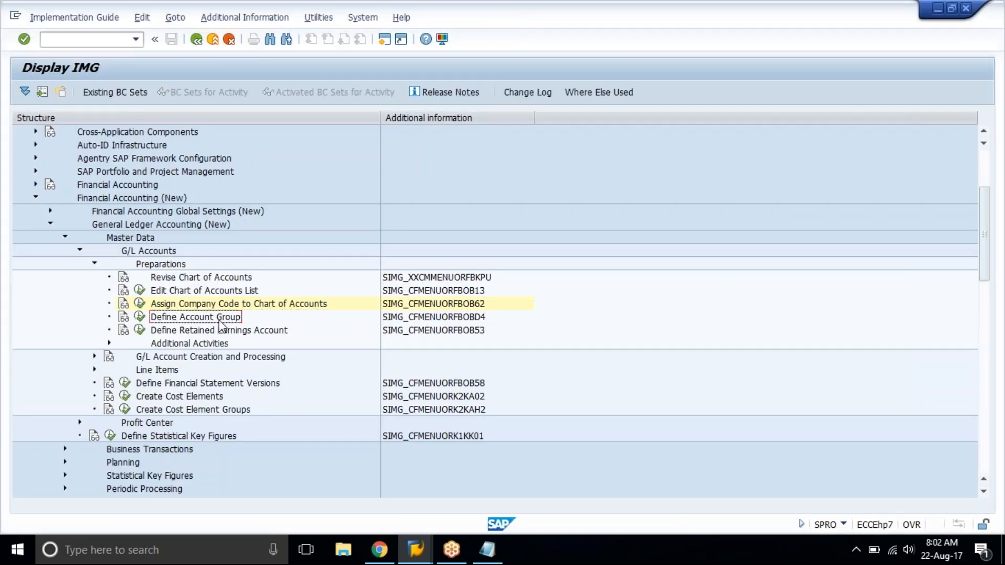
{"action": "left_click", "coordinate": [171, 264]}
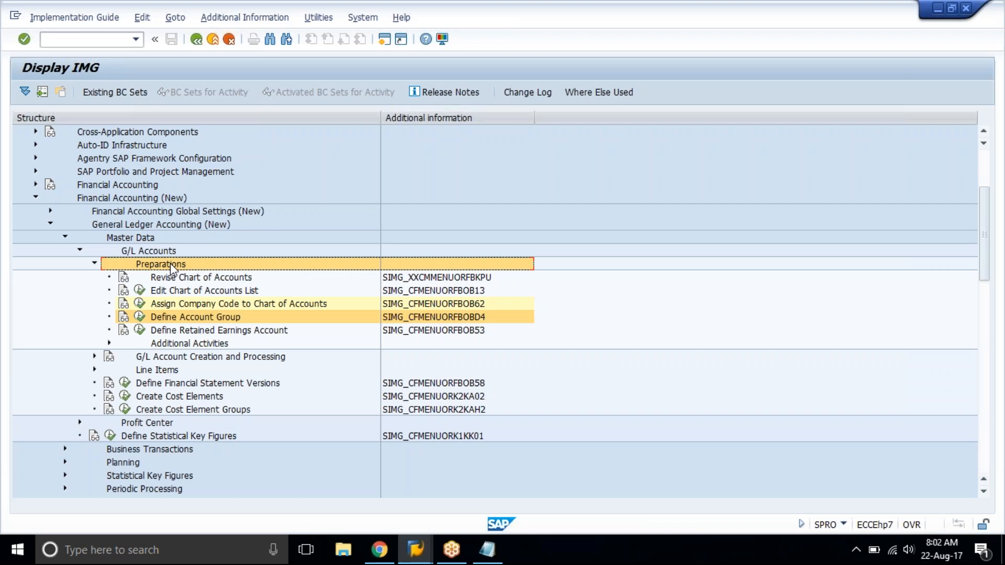
In Notepad, replace all the notes with the line "Account group obd4" followed by blank lines.
{"action": "left_click", "coordinate": [486, 550]}
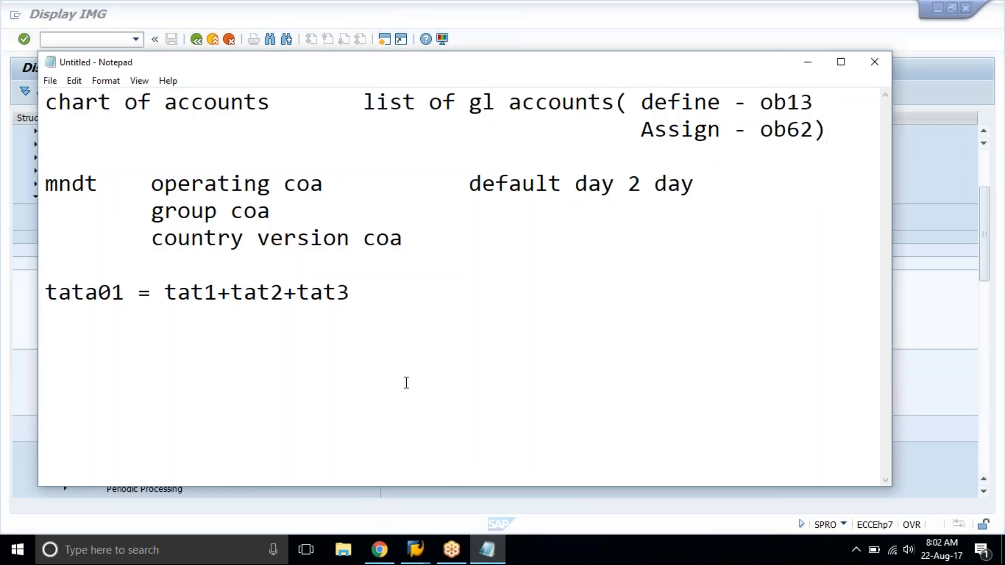
{"action": "key", "text": "ctrl+a"}
{"action": "key", "text": "Delete"}
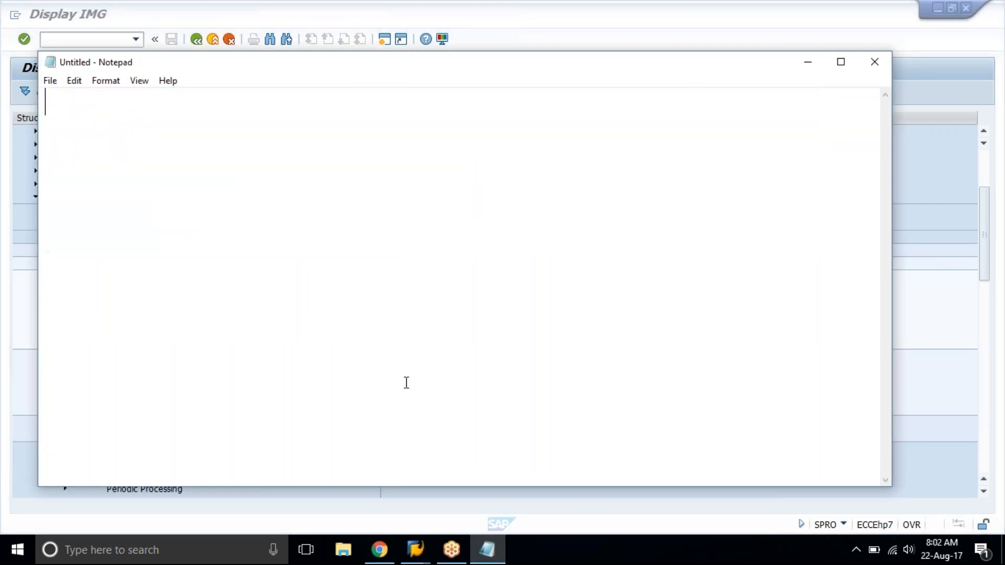
{"action": "type", "text": "Acco"}
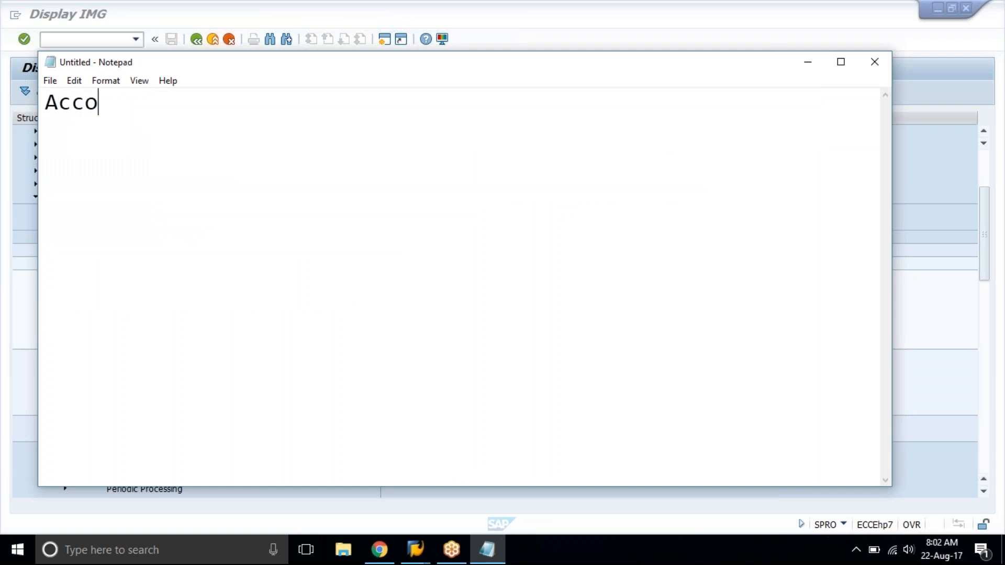
{"action": "type", "text": "unt group"}
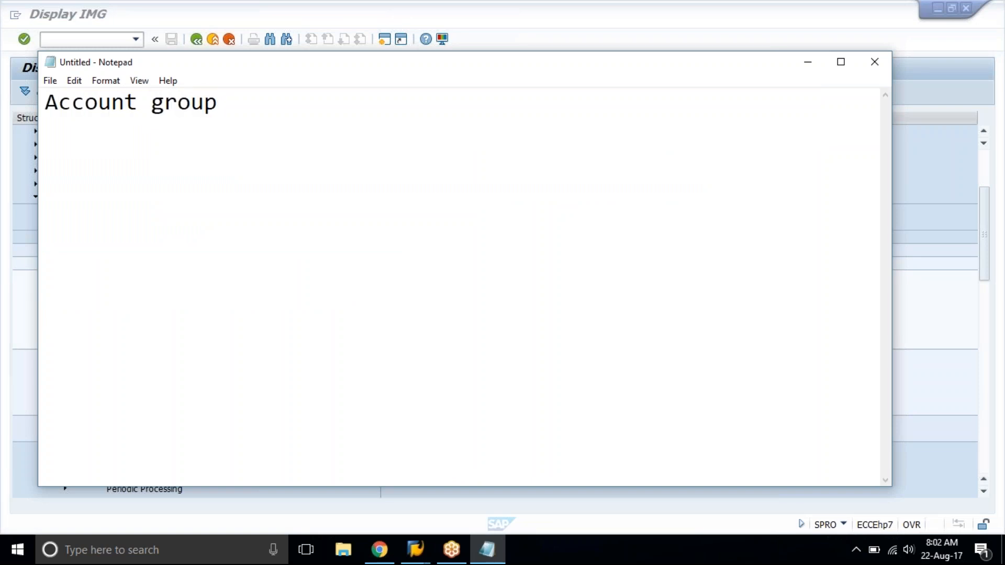
{"action": "key", "text": "Tab"}
{"action": "type", "text": "obd4"}
{"action": "key", "text": "Return"}
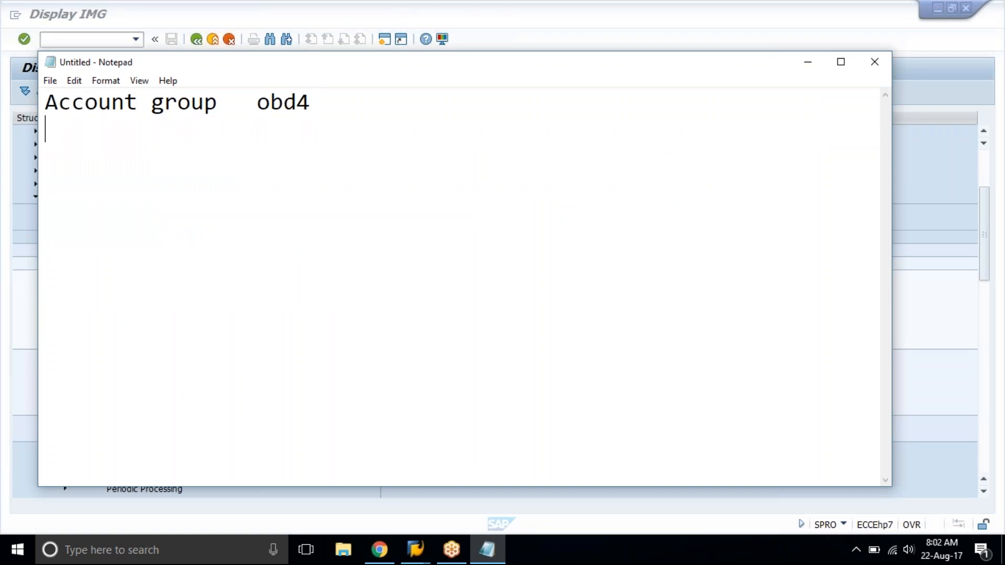
{"action": "key", "text": "Return"}
{"action": "key", "text": "Return"}
Switch to Chrome and try to open the address image.google in a new tab.
{"action": "left_click", "coordinate": [389, 552]}
{"action": "left_click", "coordinate": [451, 12]}
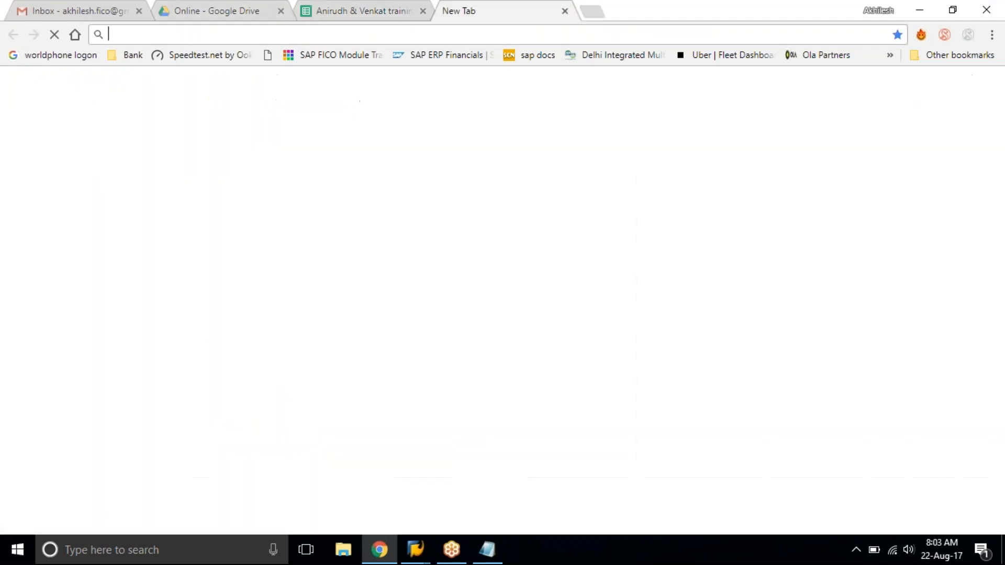
{"action": "type", "text": "image"}
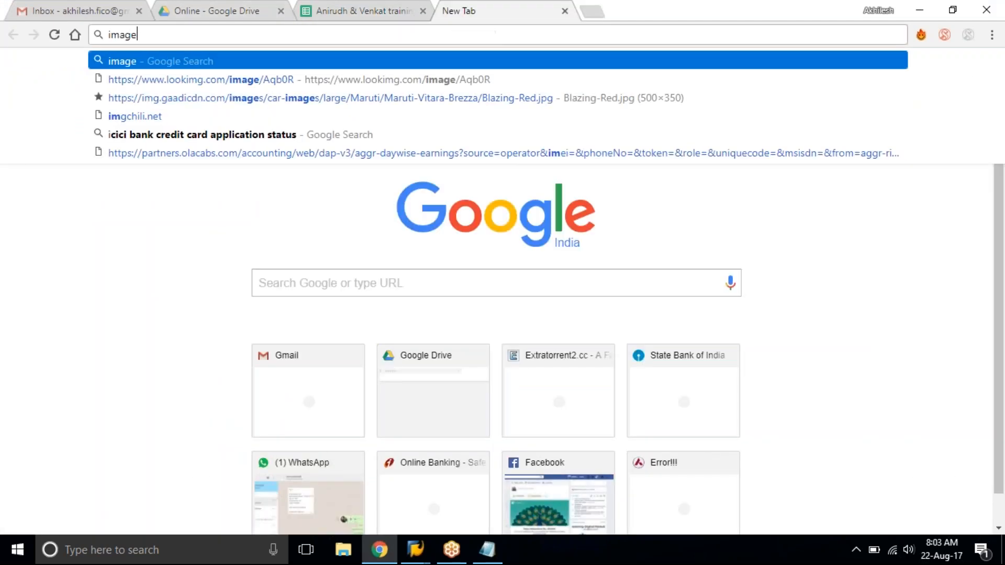
{"action": "type", "text": ".google"}
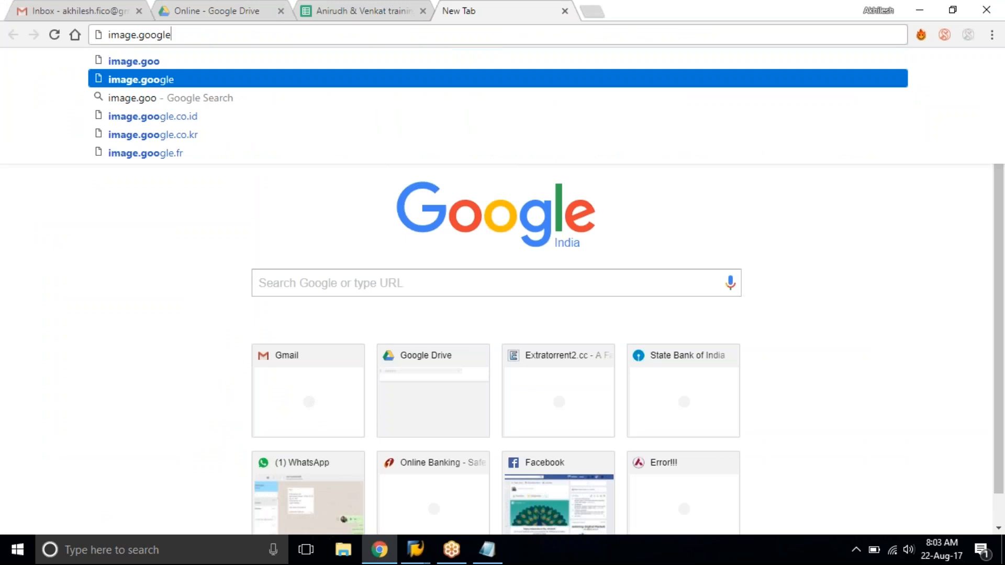
{"action": "key", "text": "Return"}
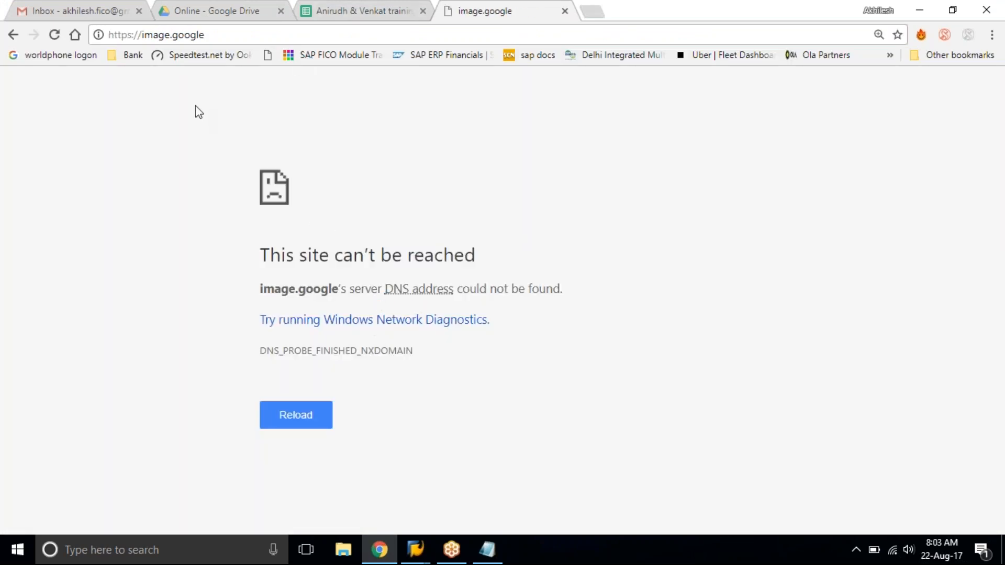
Correct the address to image.google.com and open the Google Images page.
{"action": "left_click", "coordinate": [214, 35]}
{"action": "left_click", "coordinate": [216, 37]}
{"action": "type", "text": ".comn"}
{"action": "key", "text": "Return"}
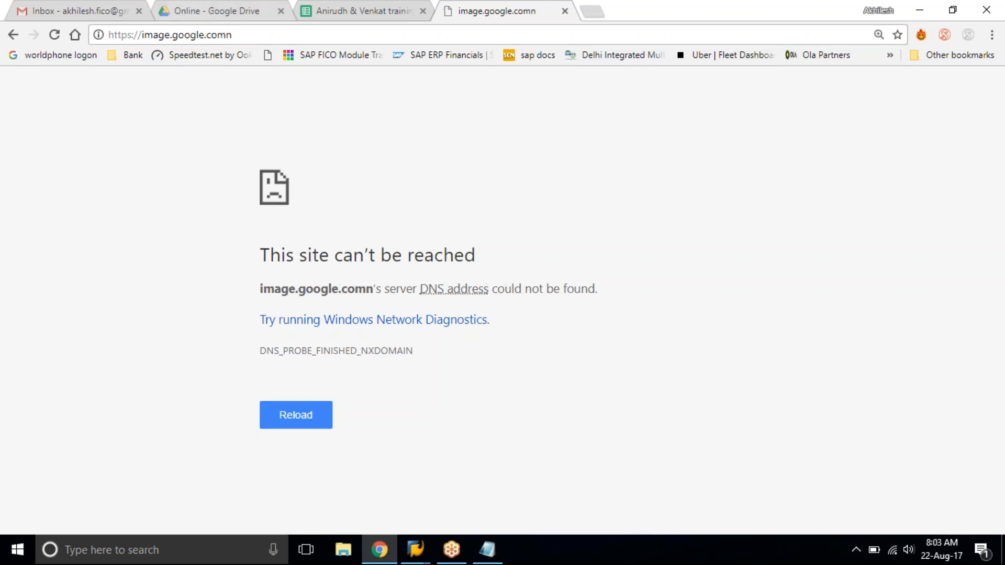
{"action": "left_click", "coordinate": [239, 34]}
{"action": "left_click", "coordinate": [240, 34]}
{"action": "key", "text": "BackSpace"}
{"action": "key", "text": "Return"}
Search Google Images for balance sheet and open the Example Company balance sheet preview from accountingcoach.com to examine its classifications.
{"action": "type", "text": "balance shee"}
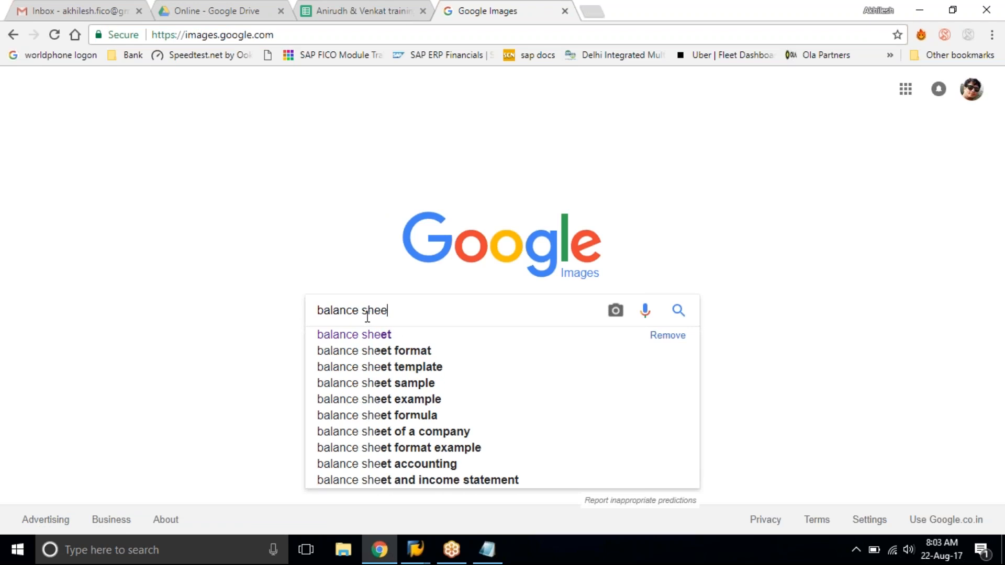
{"action": "type", "text": "t"}
{"action": "key", "text": "Return"}
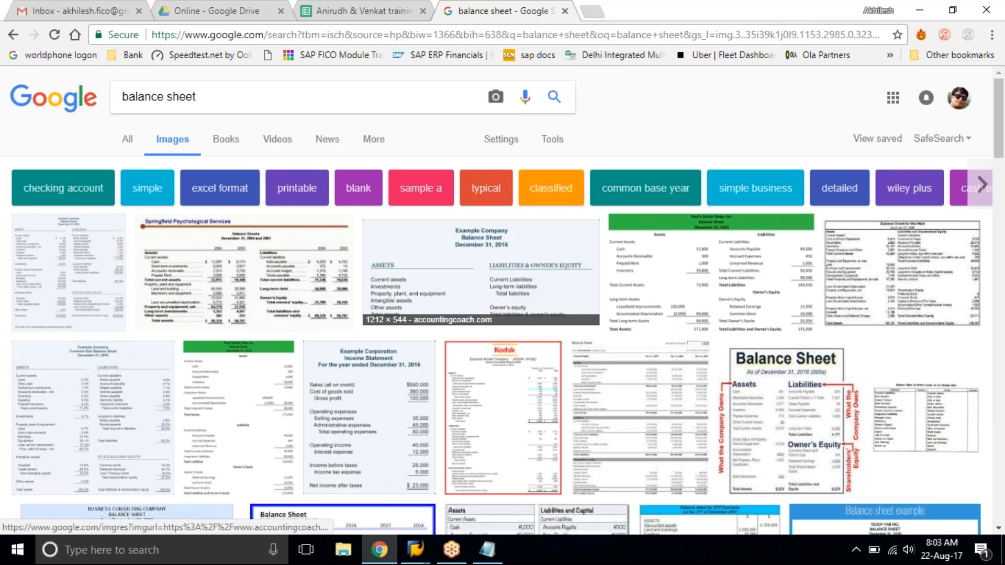
{"action": "left_click", "coordinate": [527, 290]}
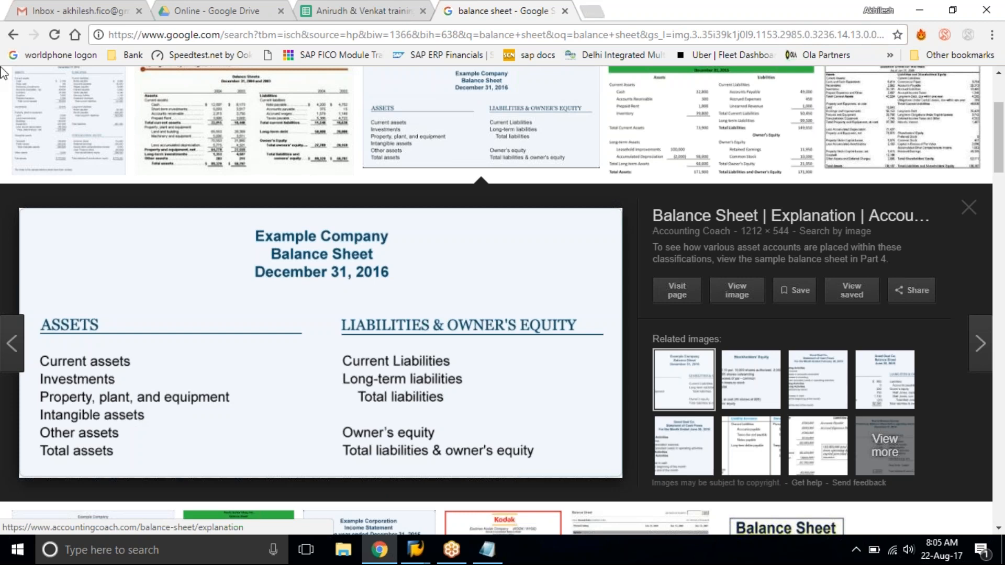
Replace the balance sheet image search with a search for pnl.
{"action": "scroll", "coordinate": [131, 415], "scroll_direction": "up", "scroll_amount": 3}
{"action": "left_click", "coordinate": [309, 97]}
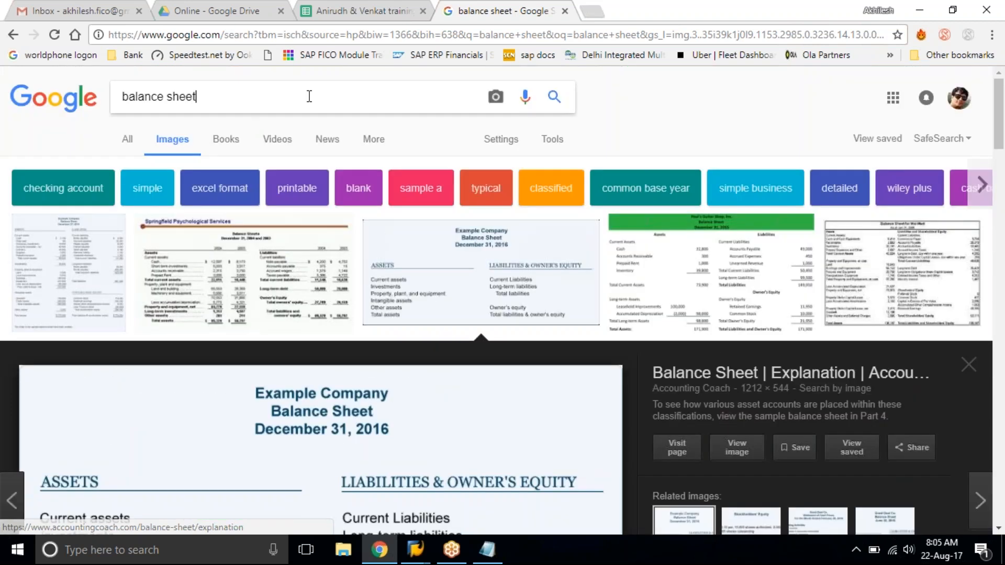
{"action": "key", "text": "ctrl+a"}
{"action": "type", "text": "pnl"}
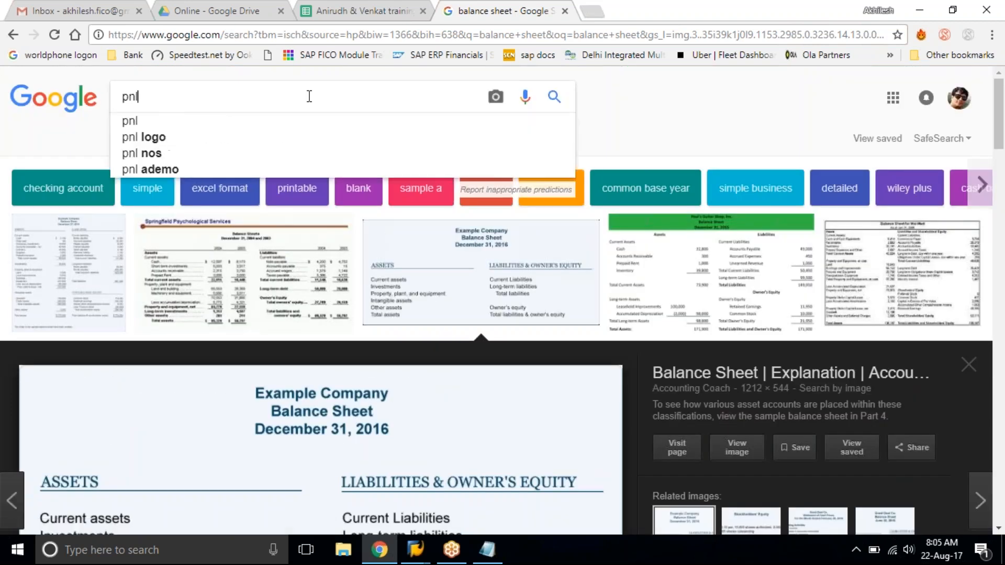
{"action": "key", "text": "Return"}
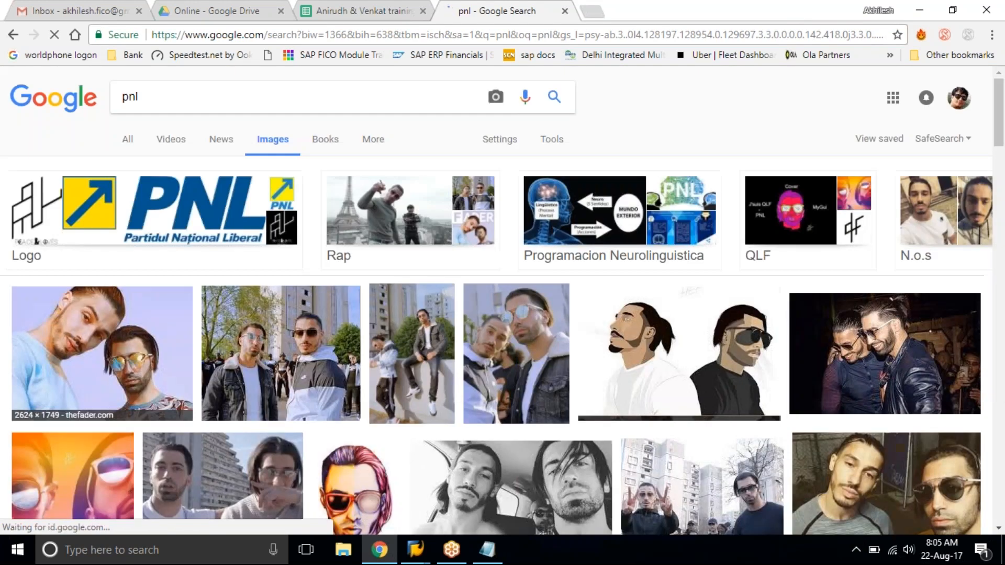
Search Google Images for profit and loss.
{"action": "double_click", "coordinate": [138, 97]}
{"action": "type", "text": "p"}
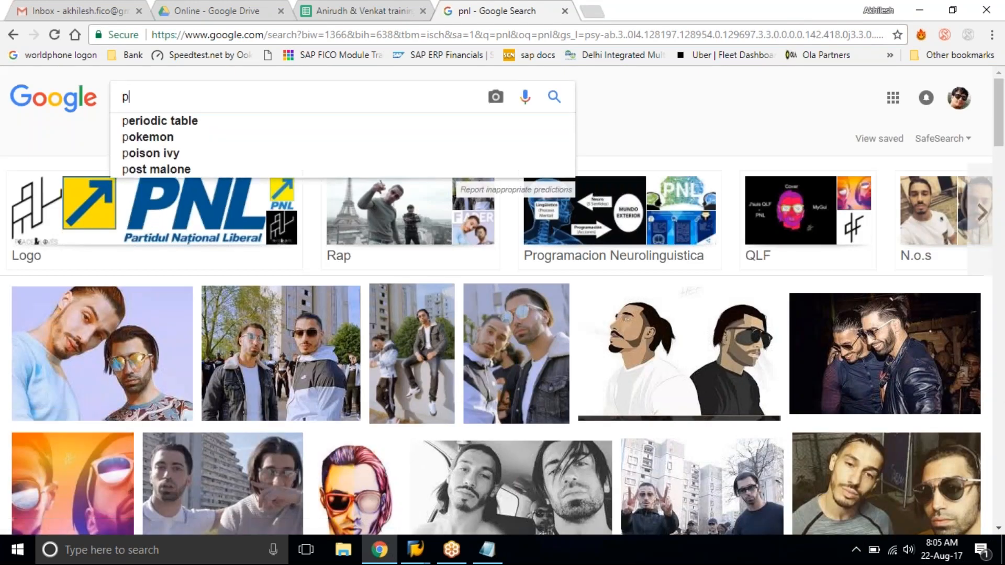
{"action": "type", "text": "rofit and loss"}
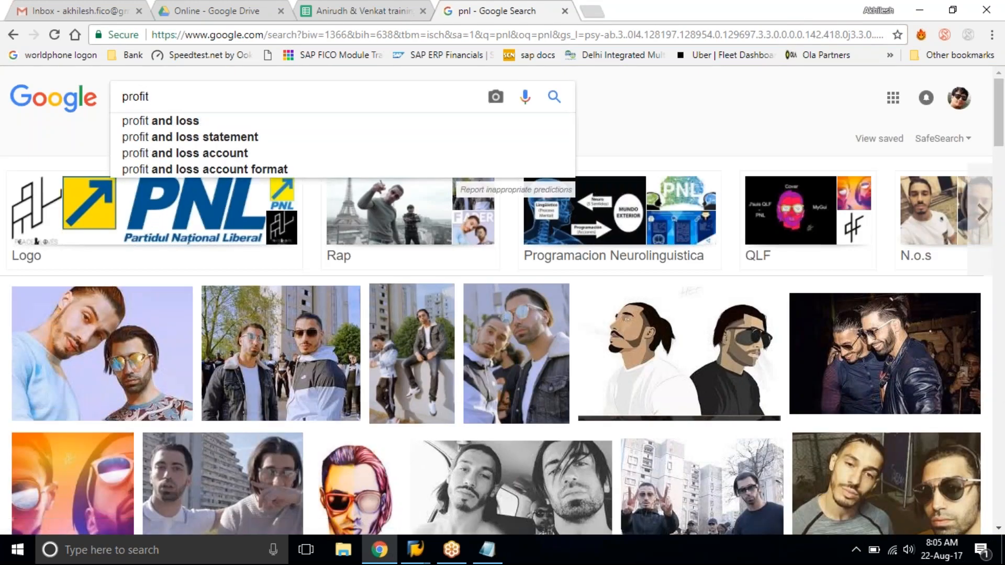
{"action": "key", "text": "Return"}
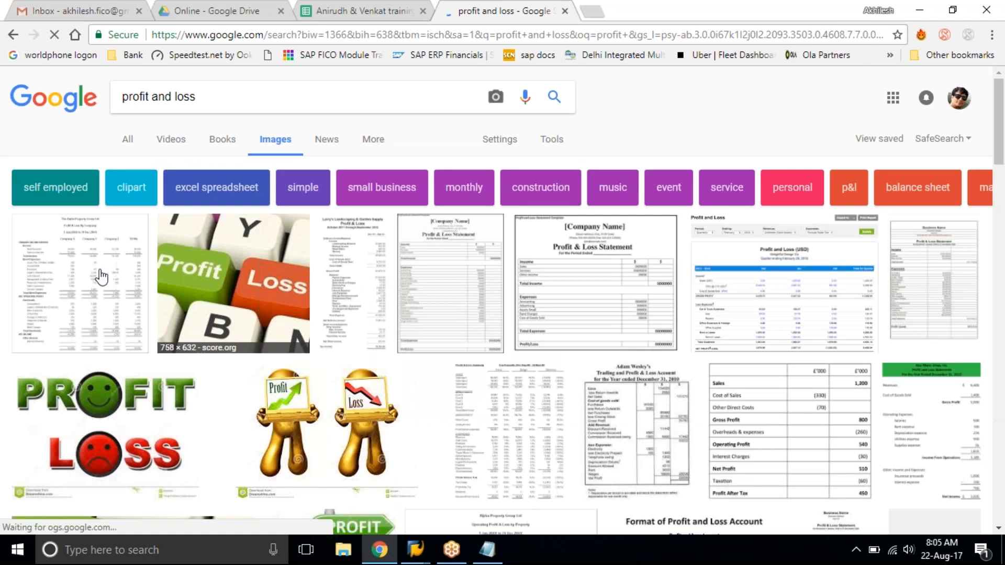
Open the Company Name Profit & Loss Statement template image at full size and examine its income lines.
{"action": "left_click", "coordinate": [573, 293]}
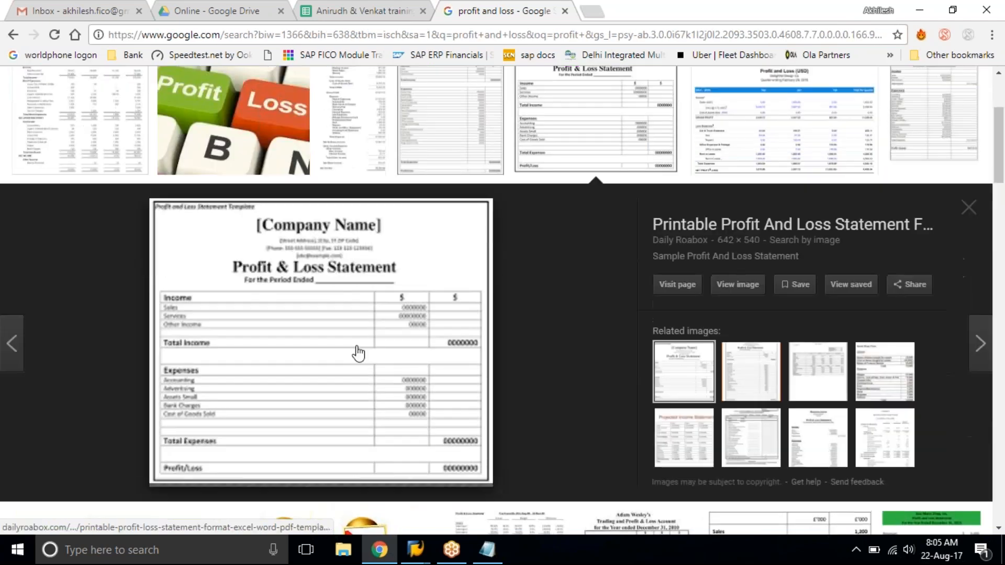
{"action": "left_click", "coordinate": [737, 284]}
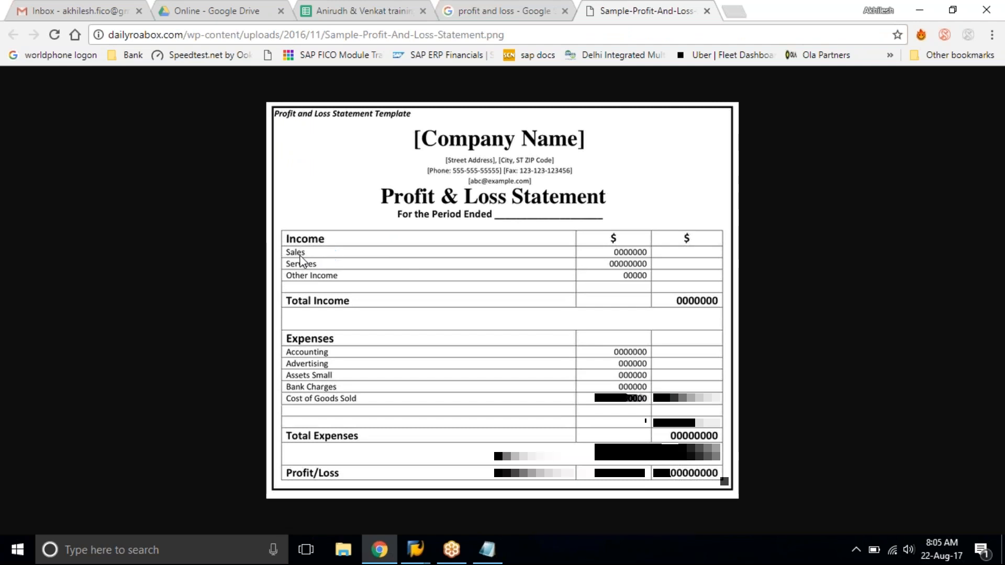
{"action": "left_click_drag", "start_coordinate": [291, 260], "coordinate": [397, 278]}
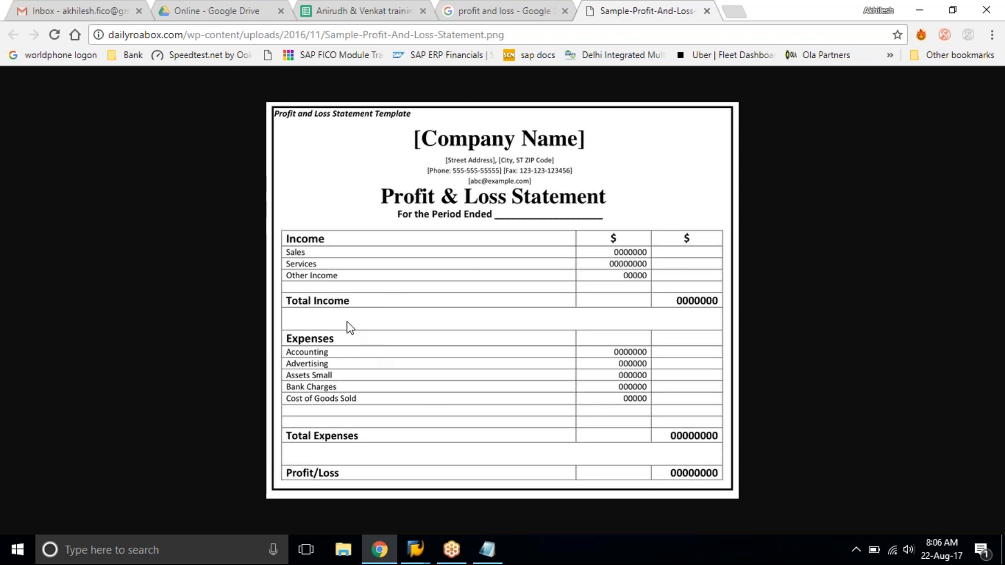
Close the profit and loss image, switch to the Notepad note and list assets and liabilities below the account group heading.
{"action": "left_click", "coordinate": [707, 11]}
{"action": "key", "text": "alt+Tab"}
{"action": "left_click", "coordinate": [942, 8]}
{"action": "left_click", "coordinate": [401, 246]}
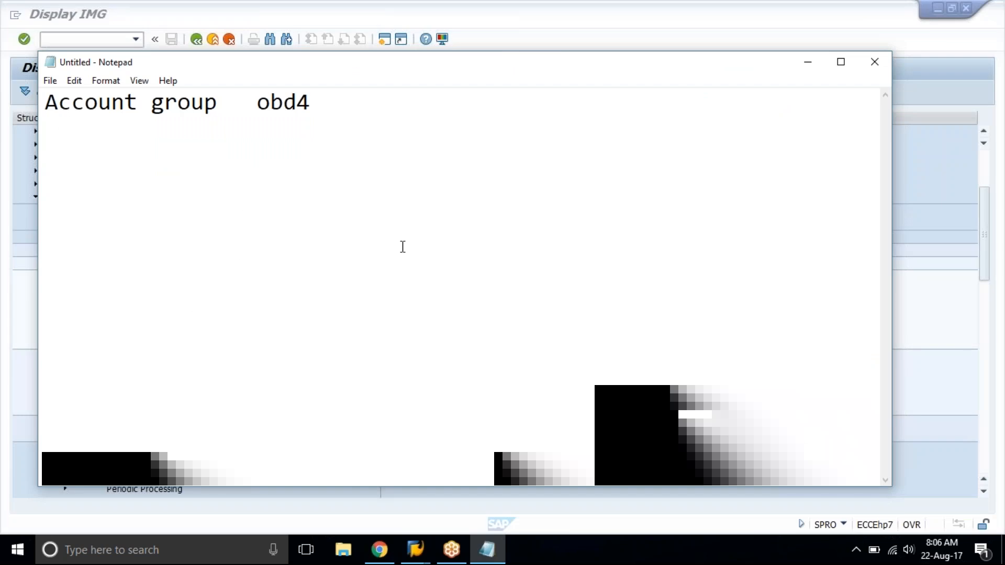
{"action": "type", "text": "assets"}
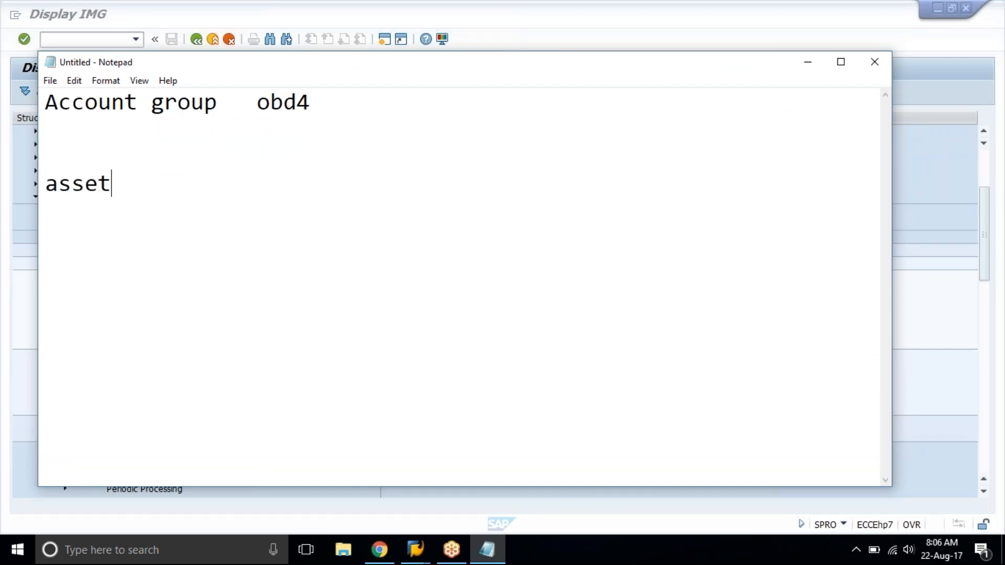
{"action": "key", "text": "Return"}
{"action": "type", "text": "liabilities"}
{"action": "key", "text": "Return"}
{"action": "key", "text": "Return"}
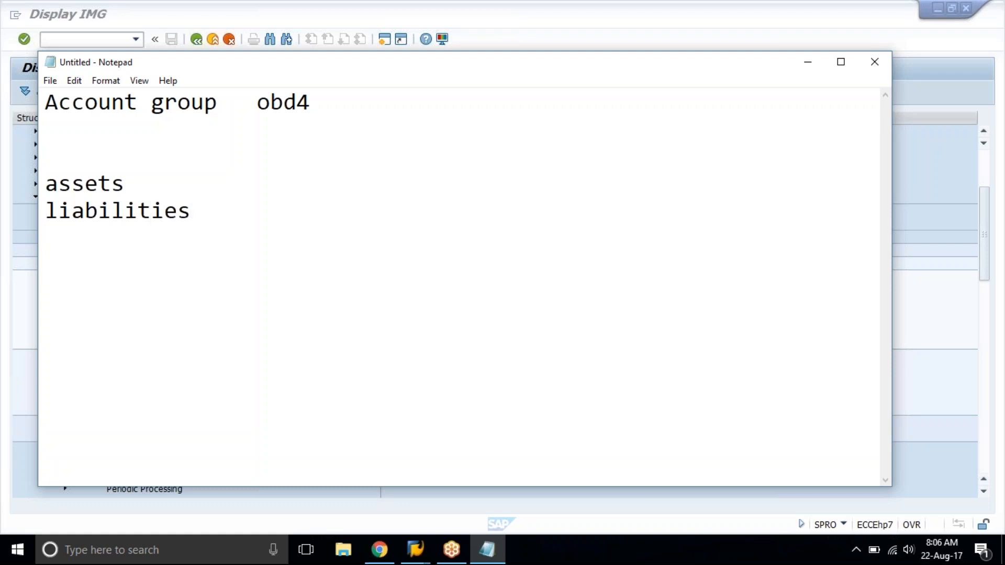
List income and expenses as a separate pair beneath liabilities.
{"action": "type", "text": "income"}
{"action": "key", "text": "Return"}
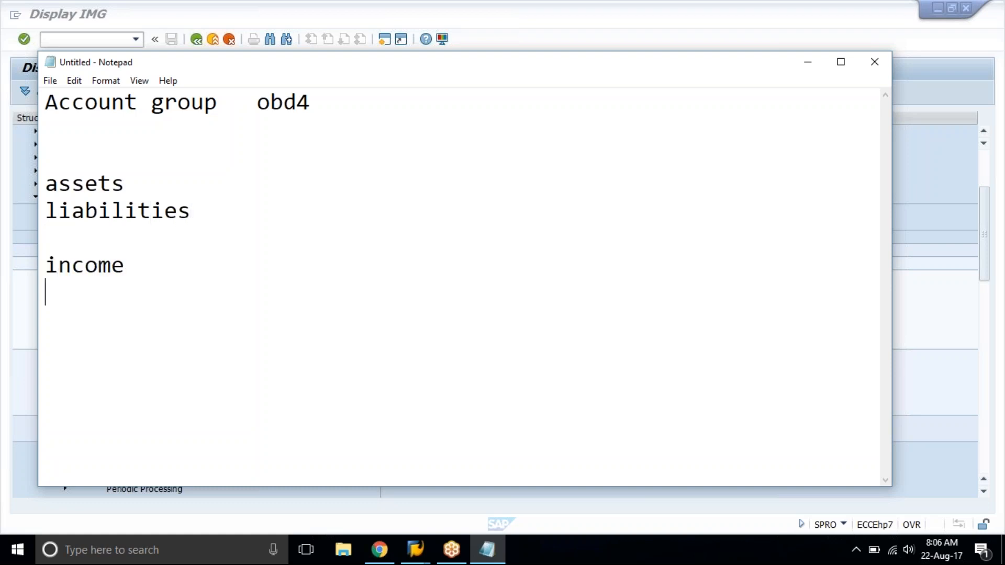
{"action": "type", "text": "expenses"}
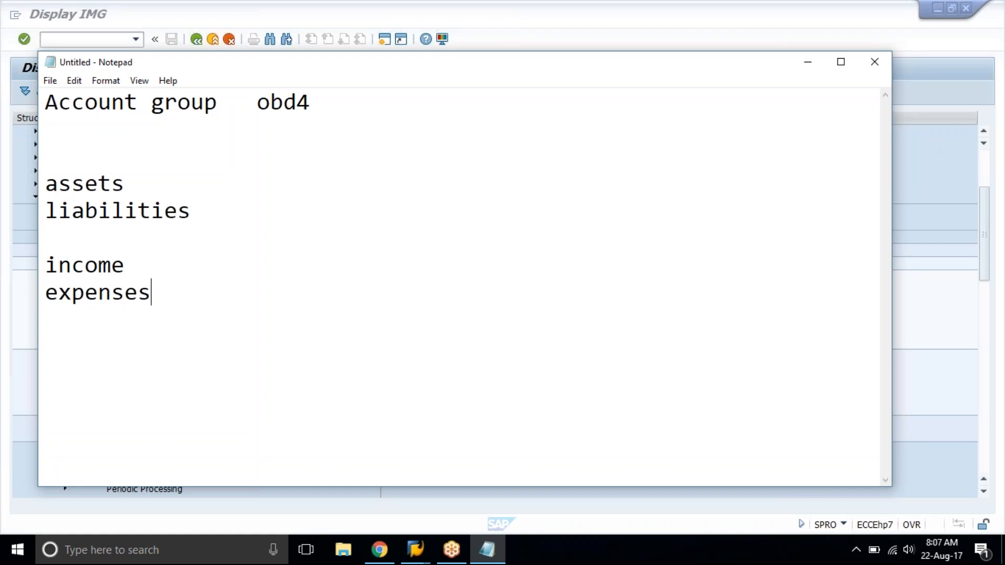
Review the two pairs in the note by highlighting assets with liabilities, and income with expenses.
{"action": "key", "text": "Up"}
{"action": "key", "text": "Up"}
{"action": "key", "text": "Up"}
{"action": "key", "text": "Up"}
{"action": "key", "text": "shift+Down"}
{"action": "key", "text": "shift+Down"}
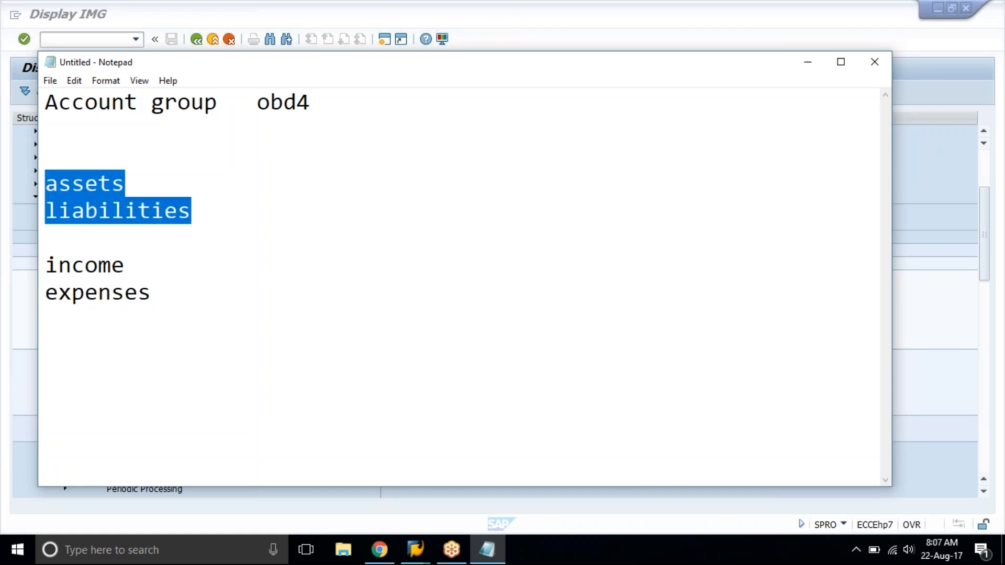
{"action": "key", "text": "Down"}
{"action": "key", "text": "Down"}
{"action": "key", "text": "Up"}
{"action": "key", "text": "shift+End"}
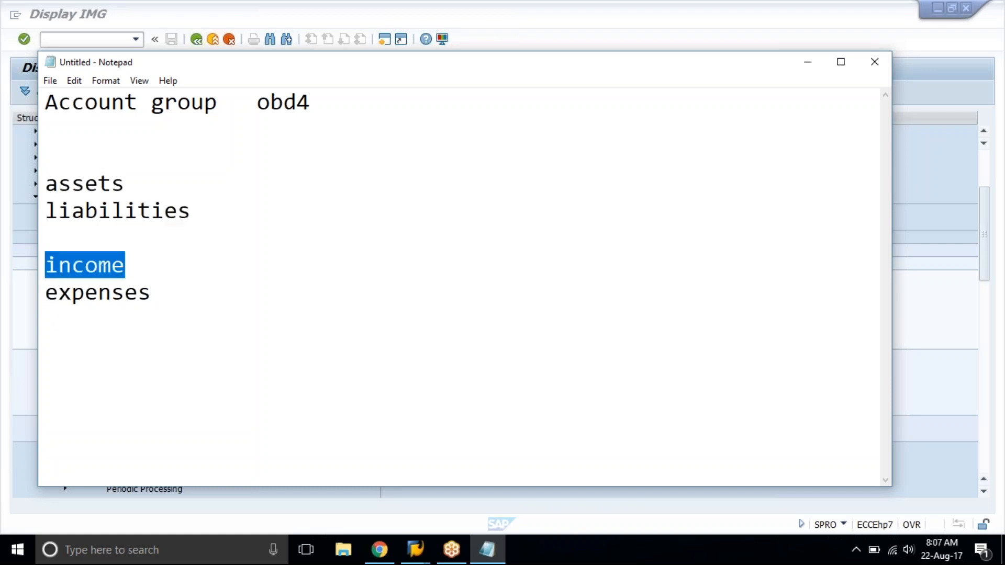
{"action": "key", "text": "shift+End"}
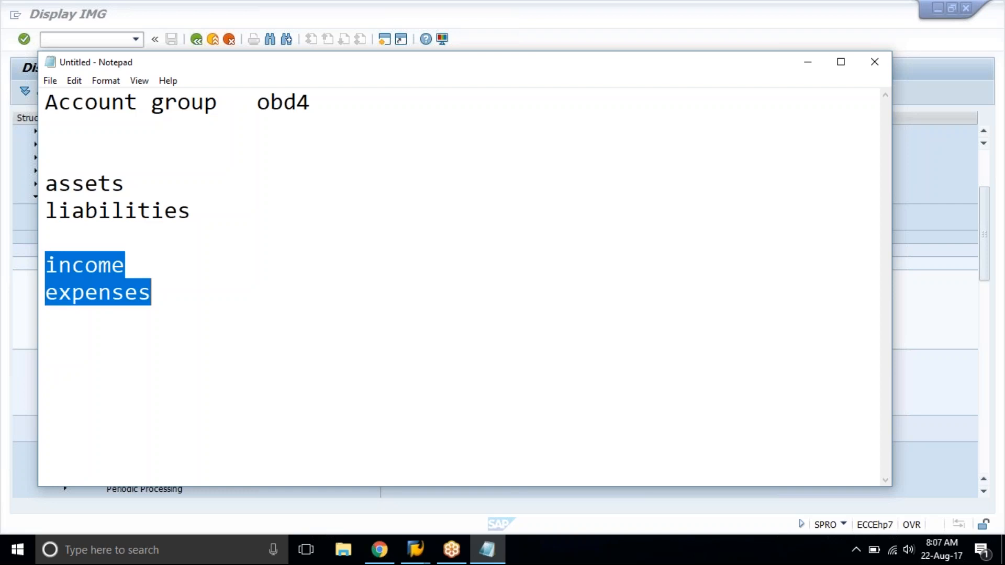
{"action": "key", "text": "Right"}
{"action": "key", "text": "Down"}
{"action": "key", "text": "Up"}
{"action": "key", "text": "Up"}
Enter number prefix 2* beside assets and 1* beside liabilities, aligned in one column.
{"action": "left_click", "coordinate": [230, 189]}
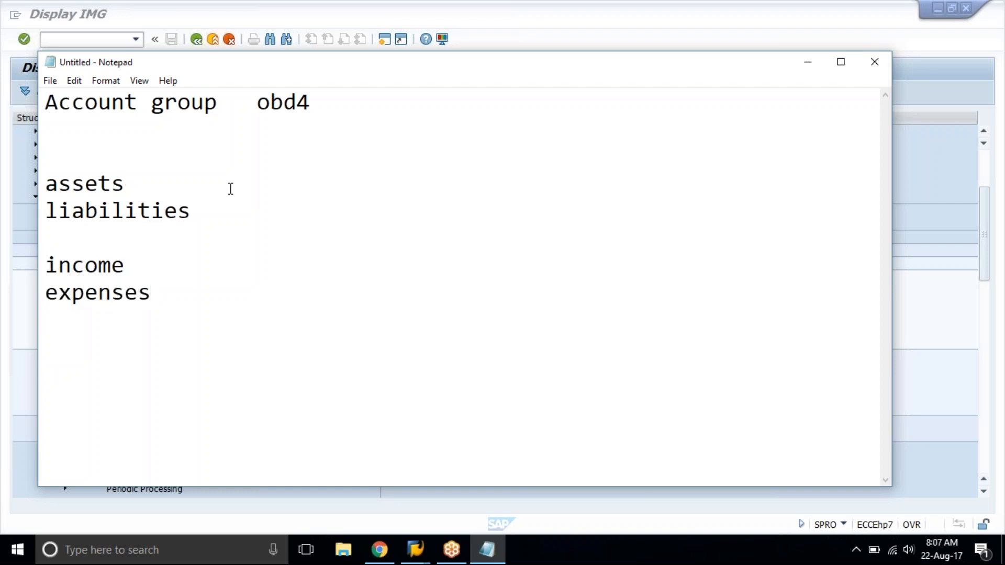
{"action": "key", "text": "Tab"}
{"action": "type", "text": "2"}
{"action": "key", "text": "BackSpace"}
{"action": "key", "text": "Tab"}
{"action": "type", "text": "2*"}
{"action": "key", "text": "Down"}
{"action": "key", "text": "Tab"}
{"action": "type", "text": "1*"}
Enter number prefix 3* beside income and 4* beside expenses in the same column.
{"action": "key", "text": "Down"}
{"action": "key", "text": "Down"}
{"action": "key", "text": "Tab"}
{"action": "type", "text": "3*"}
{"action": "key", "text": "Down"}
{"action": "key", "text": "Tab"}
{"action": "type", "text": "4*"}
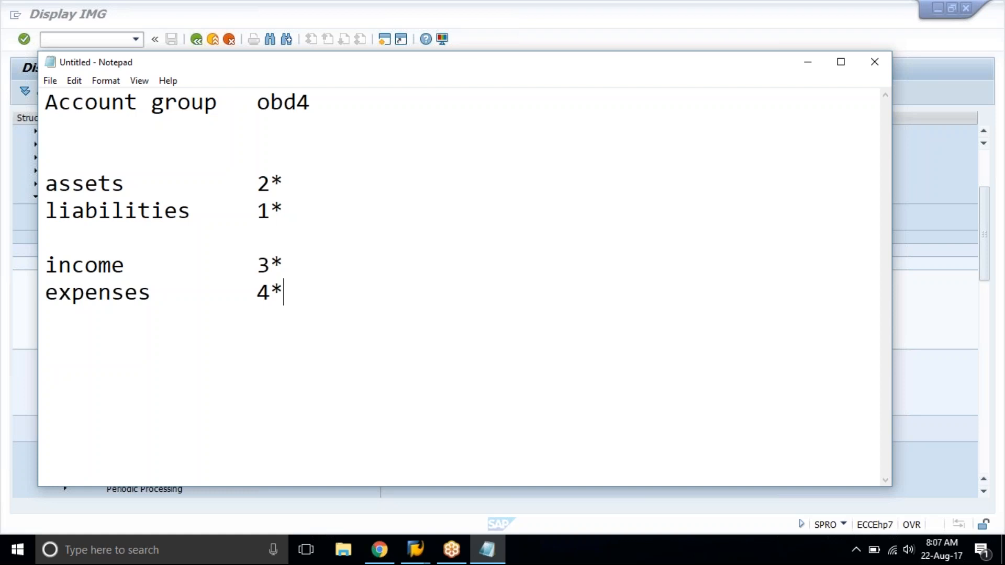
{"action": "key", "text": "Up"}
{"action": "key", "text": "Up"}
{"action": "key", "text": "Up"}
{"action": "key", "text": "Up"}
{"action": "key", "text": "Down"}
{"action": "key", "text": "Down"}
{"action": "key", "text": "Down"}
{"action": "key", "text": "Down"}
{"action": "key", "text": "Down"}
{"action": "key", "text": "Down"}
{"action": "key", "text": "Down"}
{"action": "left_click_drag", "start_coordinate": [311, 300], "coordinate": [52, 183]}
{"action": "left_click", "coordinate": [52, 183]}
Add the number ranges (2000-2999) after the assets prefix and (1000-1999) after the liabilities prefix.
{"action": "left_click", "coordinate": [300, 184]}
{"action": "type", "text": "(2000-2"}
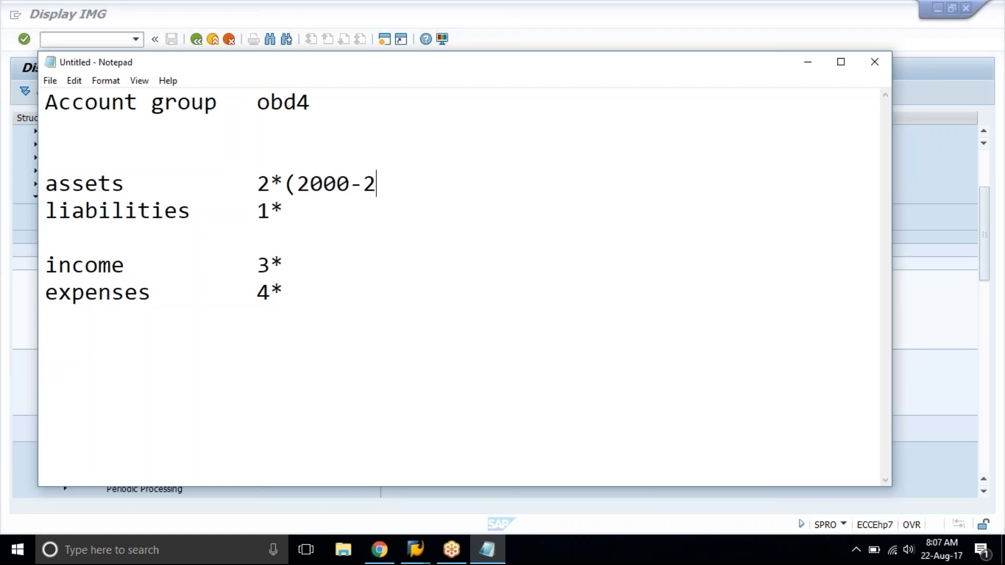
{"action": "type", "text": "999)"}
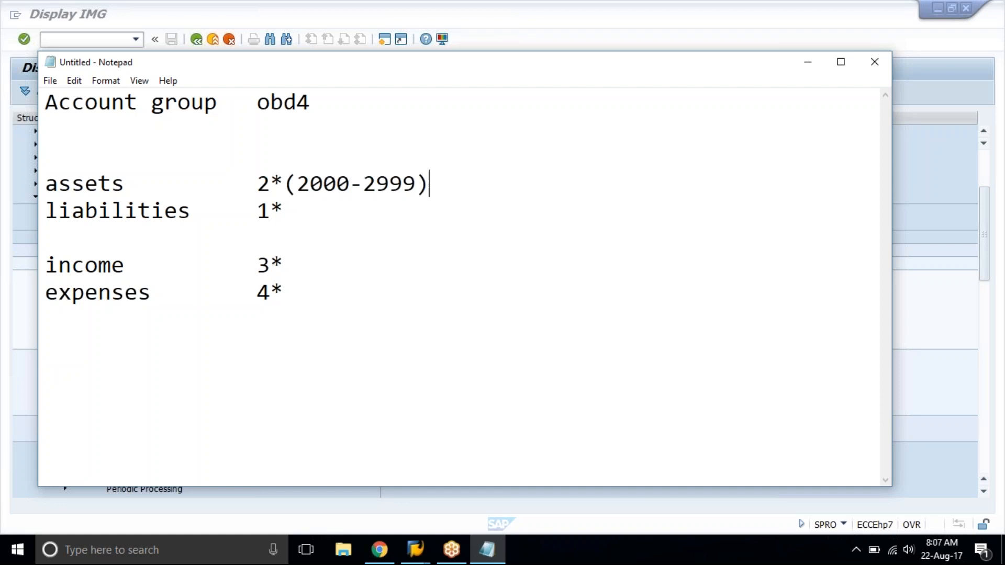
{"action": "type", "text": "(100"}
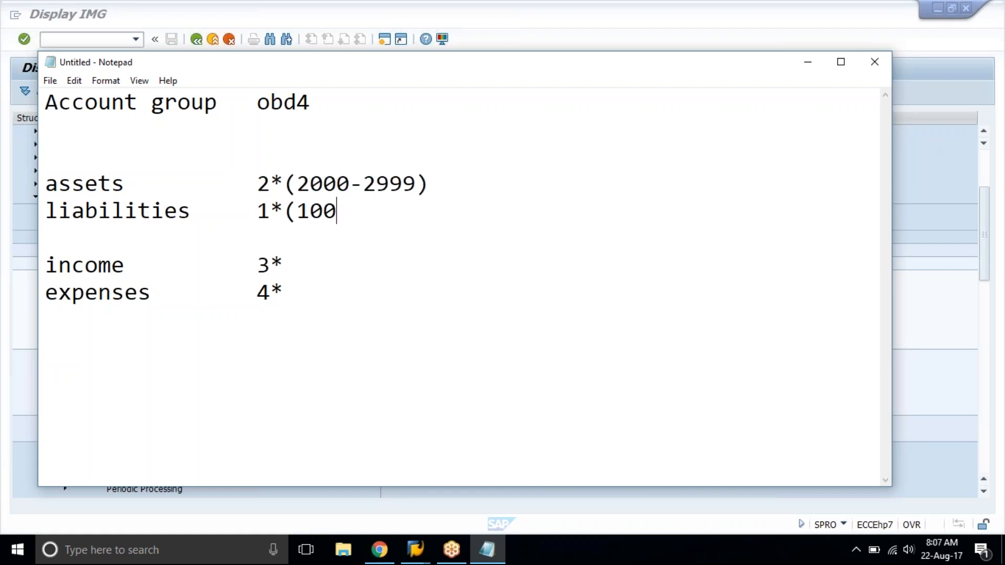
{"action": "type", "text": "0-1999"}
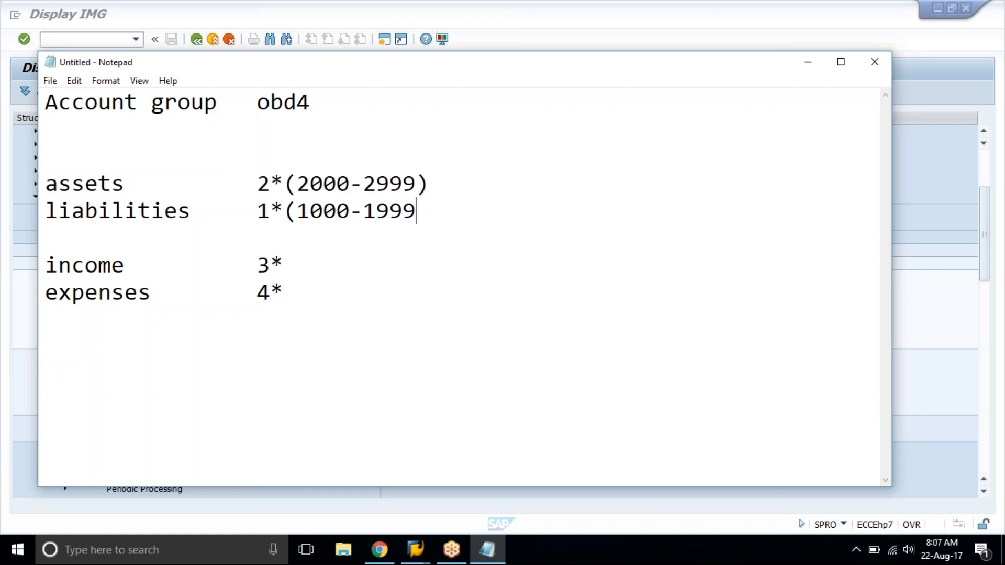
{"action": "type", "text": ")"}
Add the number ranges (3000-3999) after the income prefix and (4000-4999) after the expenses prefix.
{"action": "left_click", "coordinate": [349, 183]}
{"action": "left_click", "coordinate": [423, 183]}
{"action": "left_click", "coordinate": [324, 264]}
{"action": "type", "text": "(3000-"}
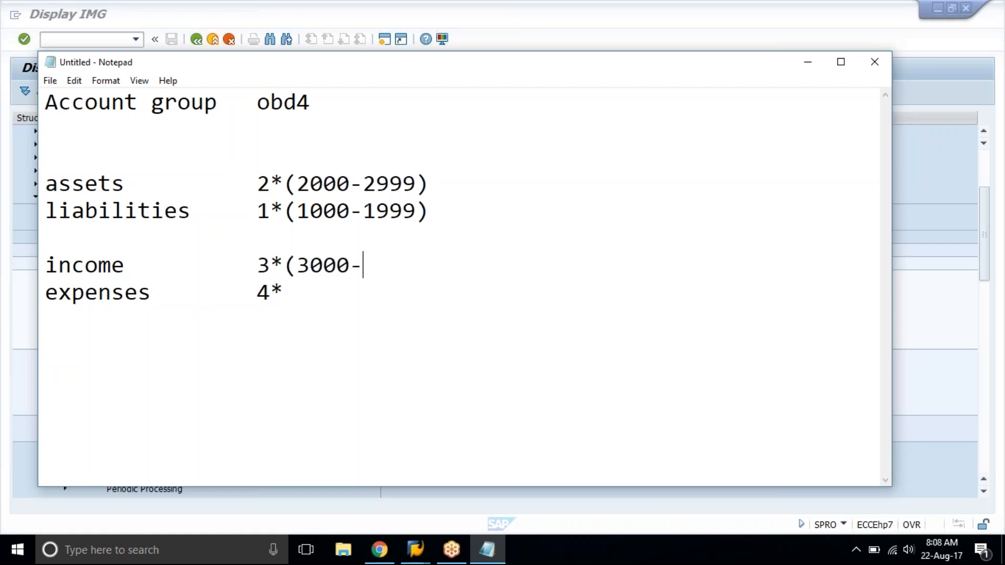
{"action": "type", "text": "3999)"}
{"action": "key", "text": "Down"}
{"action": "type", "text": "("}
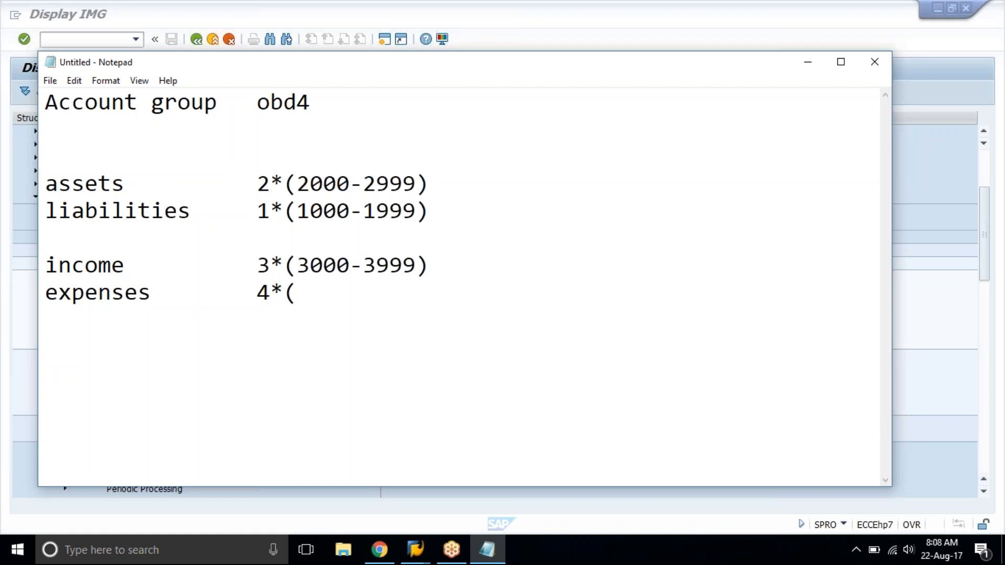
{"action": "type", "text": "4000-499"}
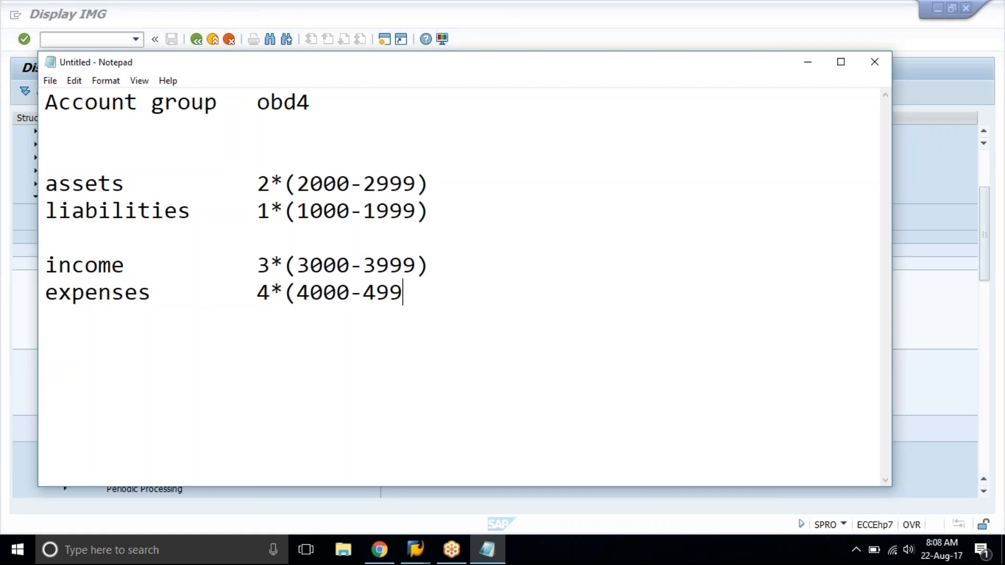
{"action": "type", "text": "9)"}
Start an Asset section below the ranges with an indented entry for current asset.
{"action": "key", "text": "Return"}
{"action": "key", "text": "Return"}
{"action": "type", "text": "Asset"}
{"action": "key", "text": "Return"}
{"action": "key", "text": "Tab"}
{"action": "type", "text": "current asset"}
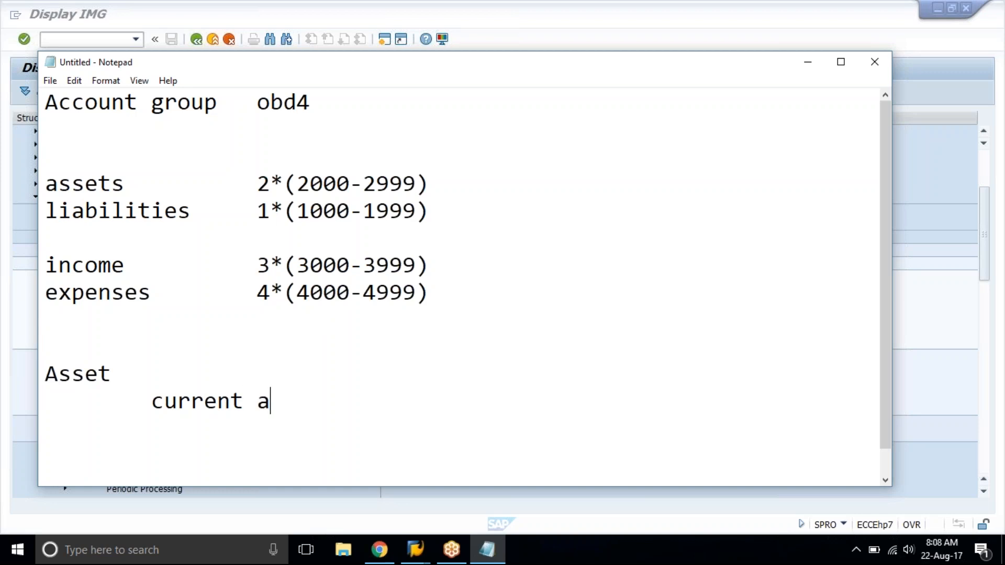
Add indented entries for fixed assets and Debtors under current asset.
{"action": "key", "text": "Return"}
{"action": "type", "text": "fi"}
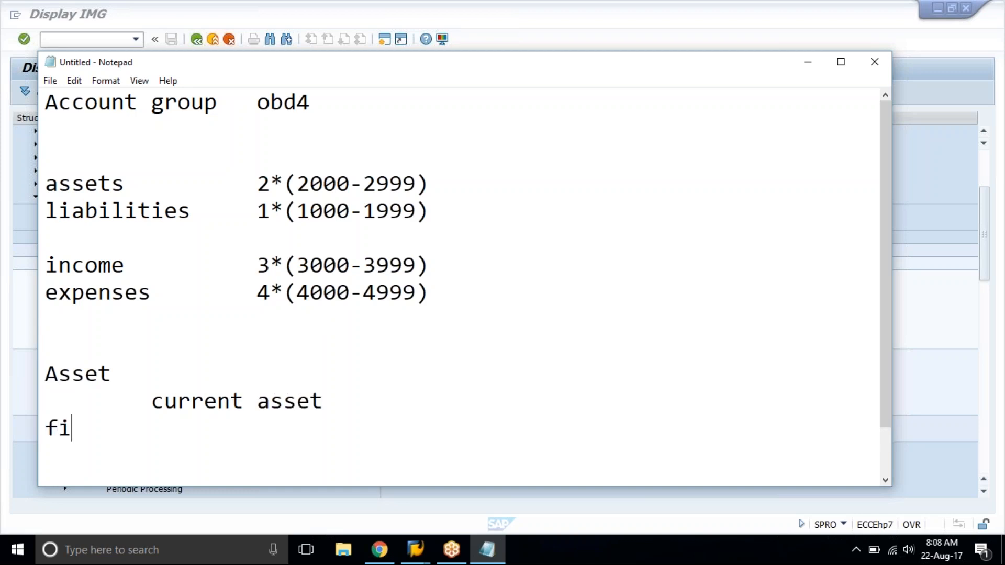
{"action": "type", "text": "xed assets"}
{"action": "key", "text": "Return"}
{"action": "key", "text": "Up"}
{"action": "key", "text": "Tab"}
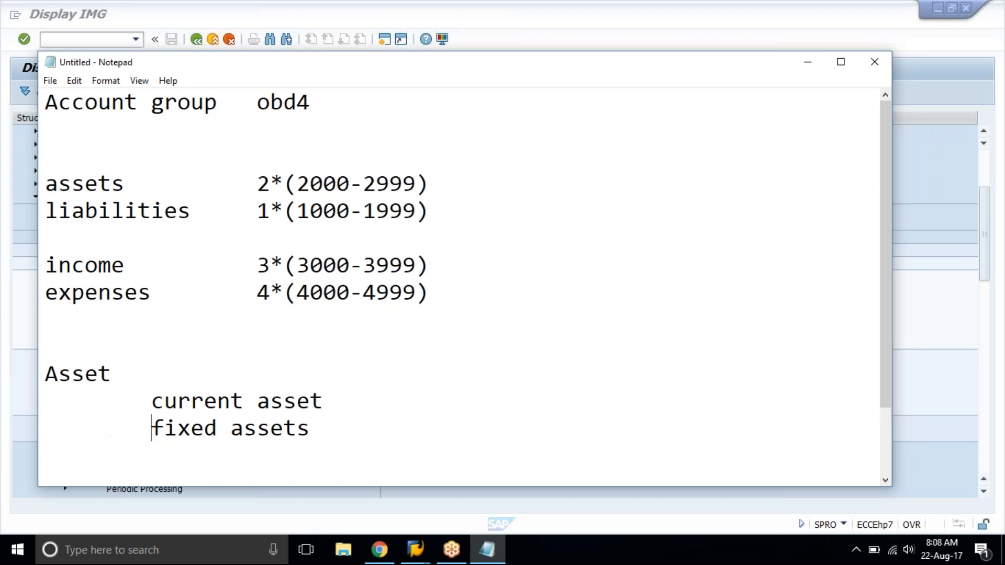
{"action": "key", "text": "End"}
{"action": "key", "text": "Return"}
{"action": "key", "text": "Tab"}
{"action": "type", "text": "Debtors"}
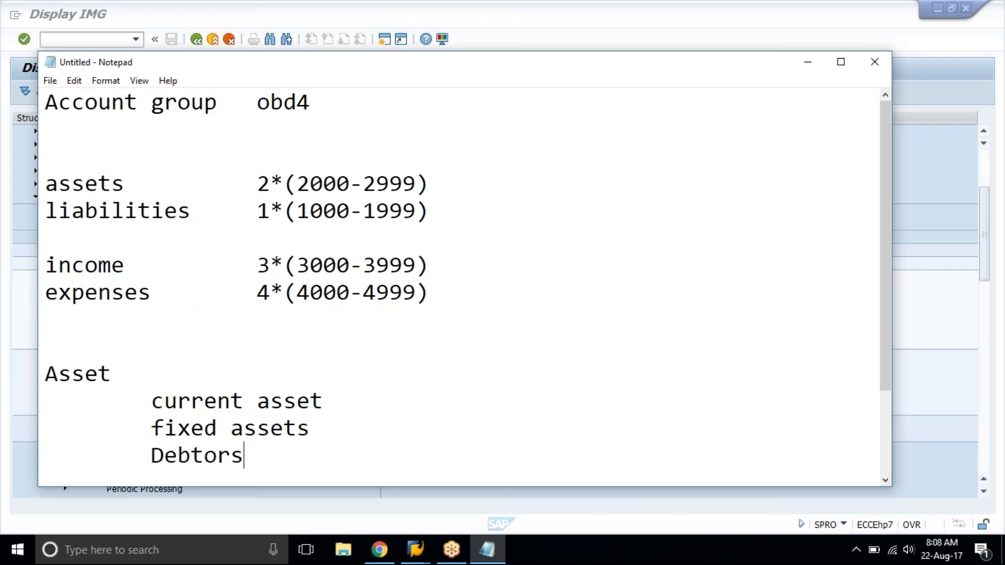
{"action": "key", "text": "Return"}
{"action": "key", "text": "Tab"}
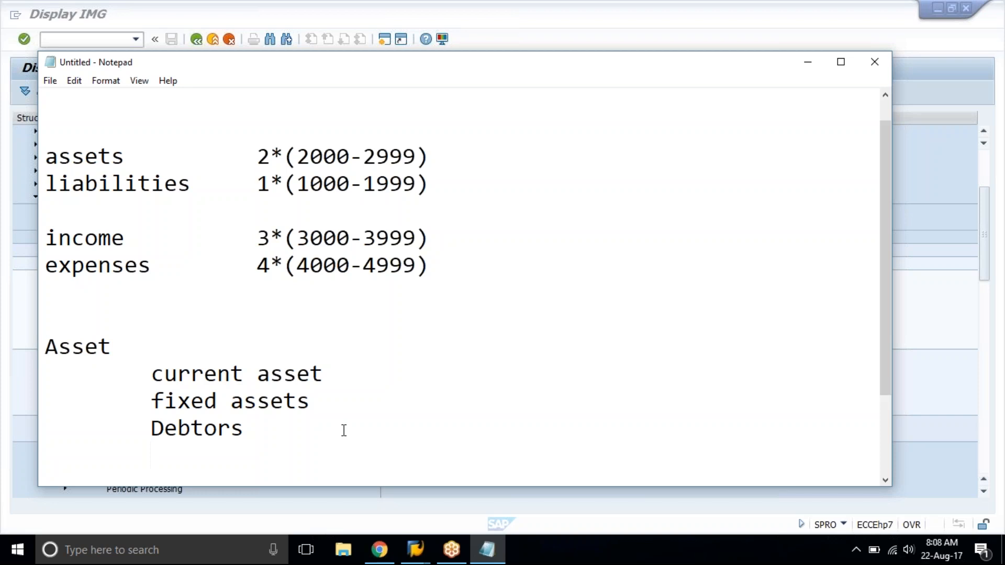
Enter the range 2000-2099 beside current asset and 2100-2199 beside fixed assets.
{"action": "left_click", "coordinate": [373, 362]}
{"action": "key", "text": "Tab"}
{"action": "type", "text": "2000"}
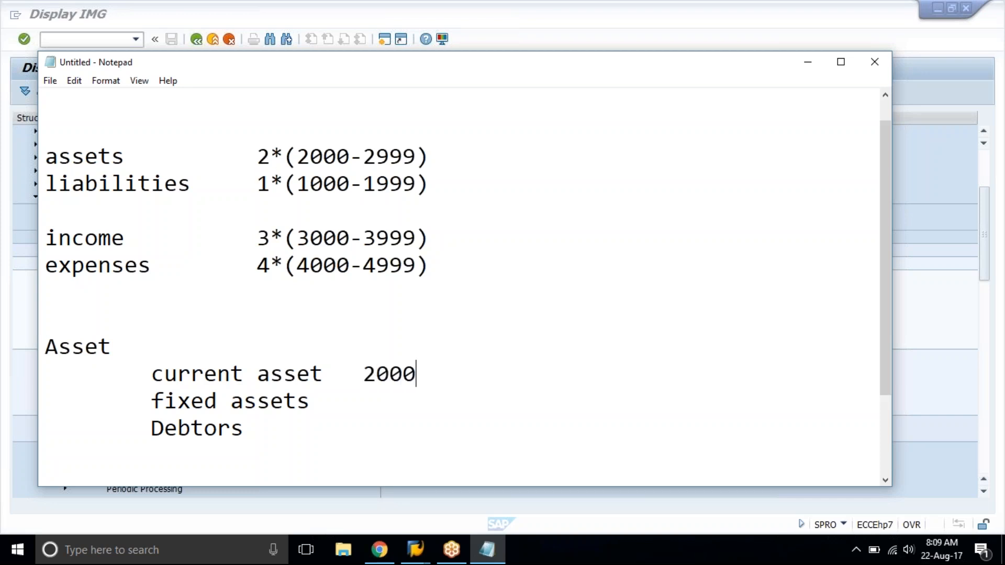
{"action": "type", "text": "-2099"}
{"action": "key", "text": "Down"}
{"action": "key", "text": "Tab"}
{"action": "type", "text": "2100-22"}
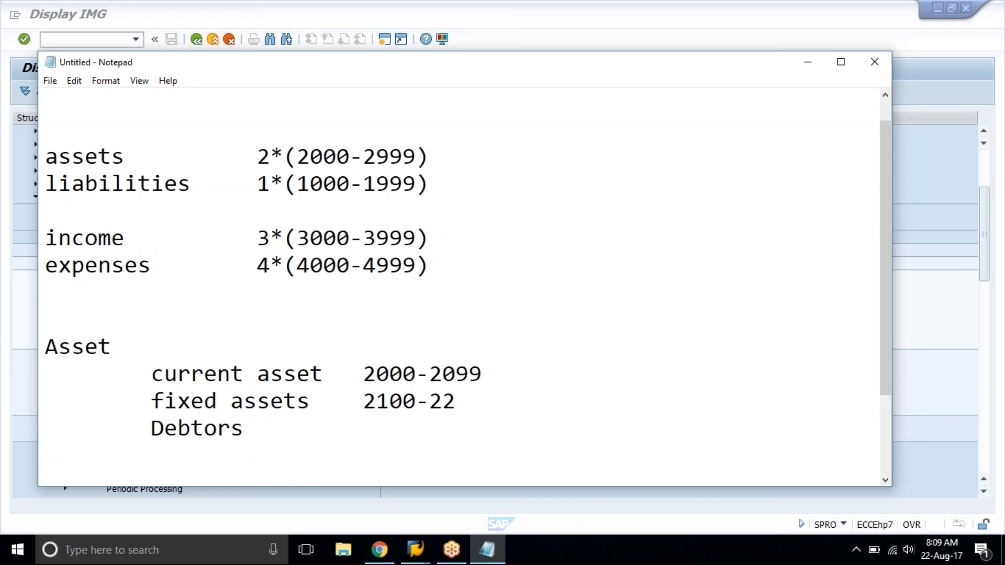
{"action": "key", "text": "BackSpace"}
{"action": "type", "text": "199"}
Enter the range 2200-2299 beside Debtors and start a new line after it.
{"action": "key", "text": "Down"}
{"action": "key", "text": "Tab"}
{"action": "type", "text": "2200*"}
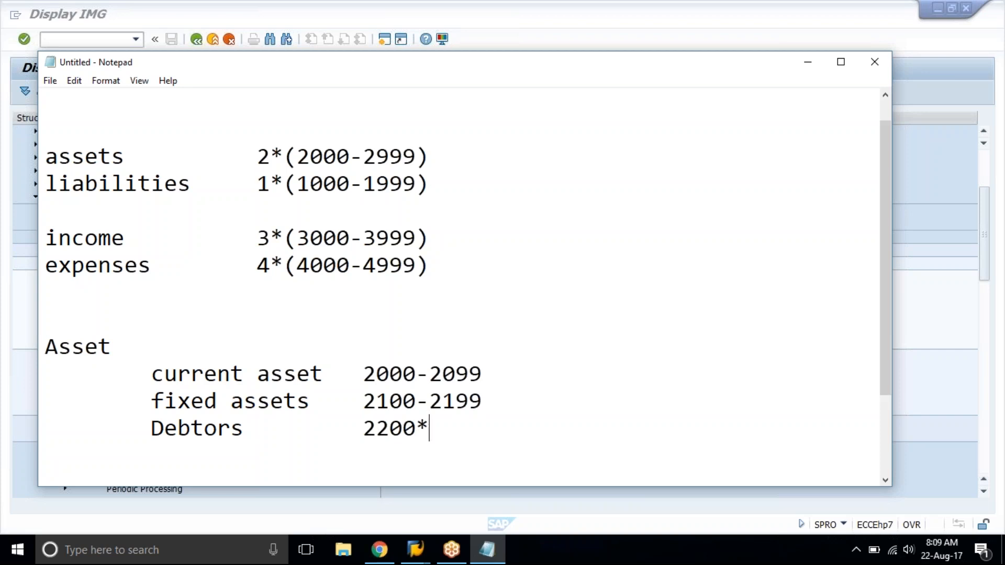
{"action": "key", "text": "BackSpace"}
{"action": "type", "text": "-2299"}
{"action": "key", "text": "Return"}
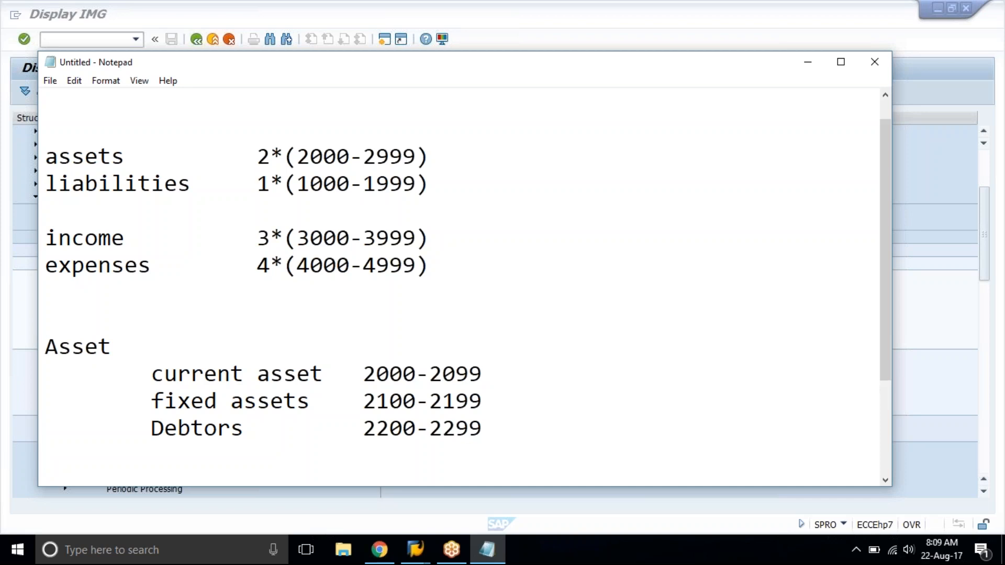
Review the account categories and asset subgroup ranges by highlighting the whole list.
{"action": "left_click_drag", "start_coordinate": [152, 374], "coordinate": [47, 152]}
{"action": "left_click", "coordinate": [490, 420]}
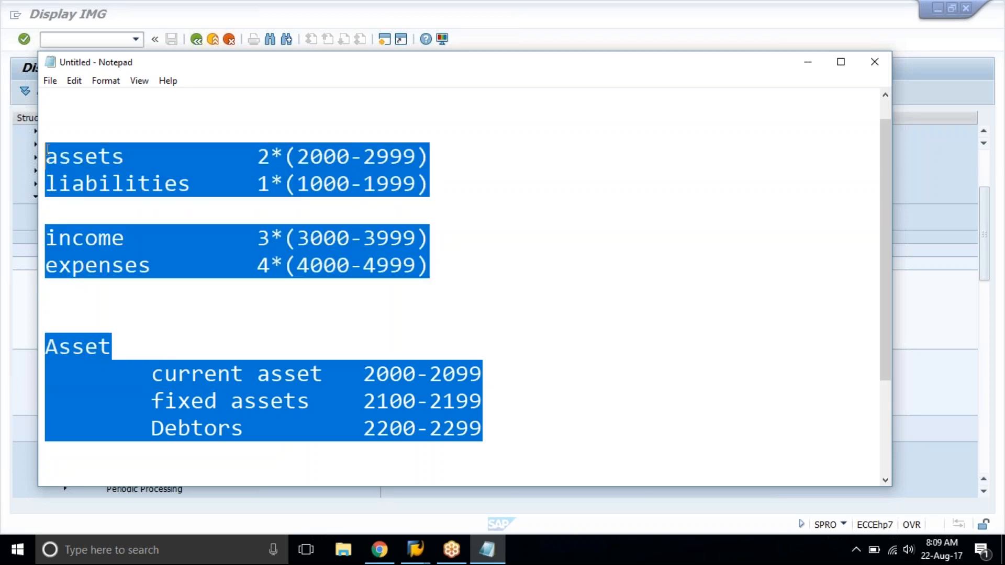
{"action": "left_click", "coordinate": [47, 153]}
{"action": "left_click", "coordinate": [111, 154]}
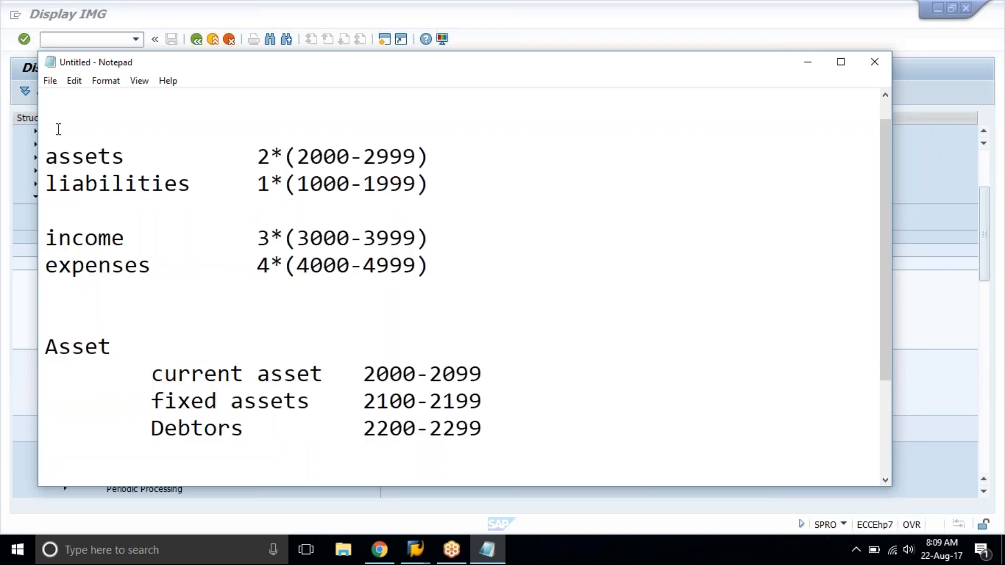
{"action": "left_click_drag", "start_coordinate": [48, 129], "coordinate": [492, 440]}
Note 100 beside the 2000-2099 range on the current asset line.
{"action": "left_click", "coordinate": [492, 440]}
{"action": "key", "text": "Tab"}
{"action": "type", "text": "100"}
{"action": "left_click", "coordinate": [567, 404]}
{"action": "left_click", "coordinate": [565, 366]}
{"action": "left_click_drag", "start_coordinate": [565, 366], "coordinate": [657, 384]}
{"action": "left_click", "coordinate": [654, 384]}
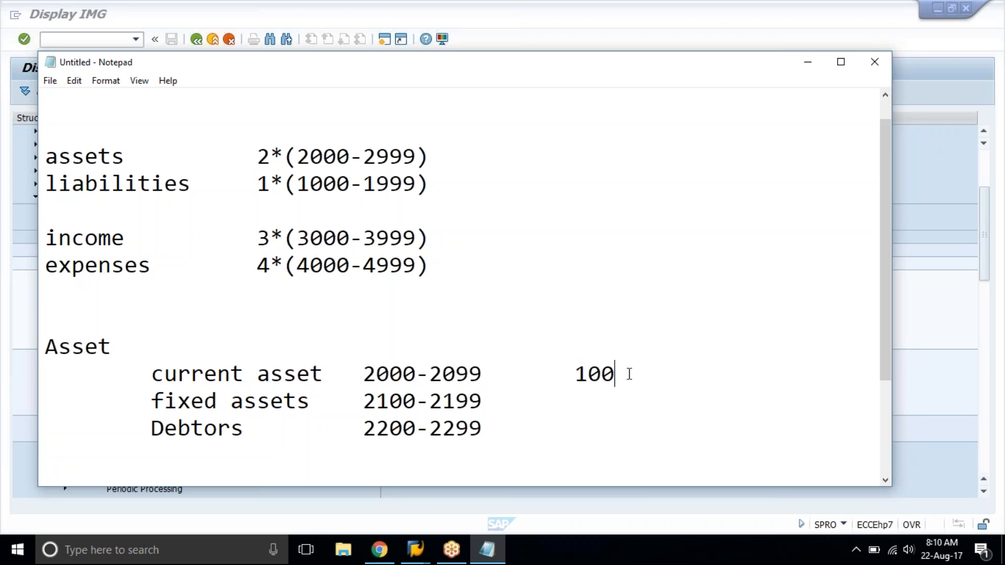
Switch to Google Drive in Chrome and open the basic settings folder inside classs material under My Drive.
{"action": "left_click", "coordinate": [607, 17]}
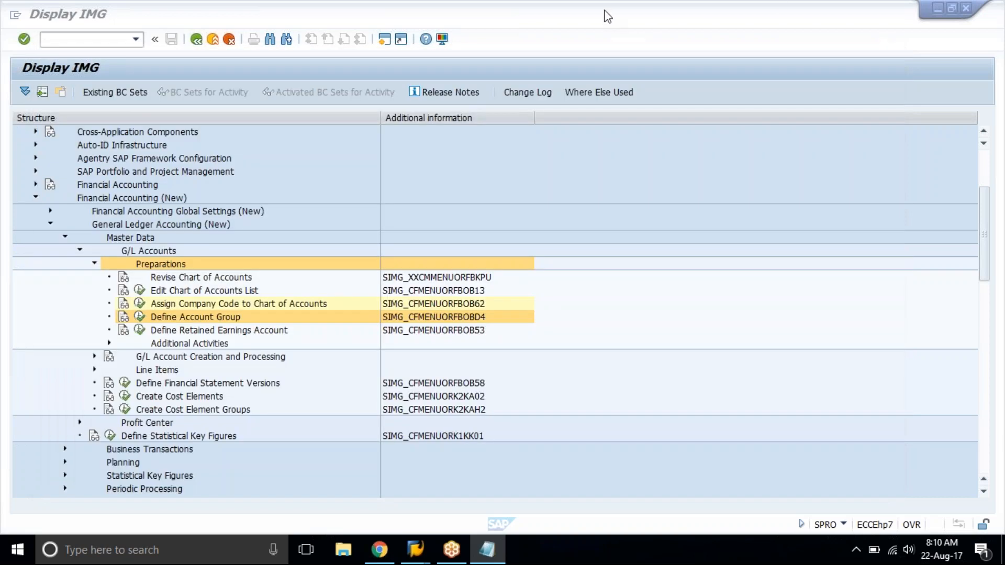
{"action": "left_click", "coordinate": [379, 550]}
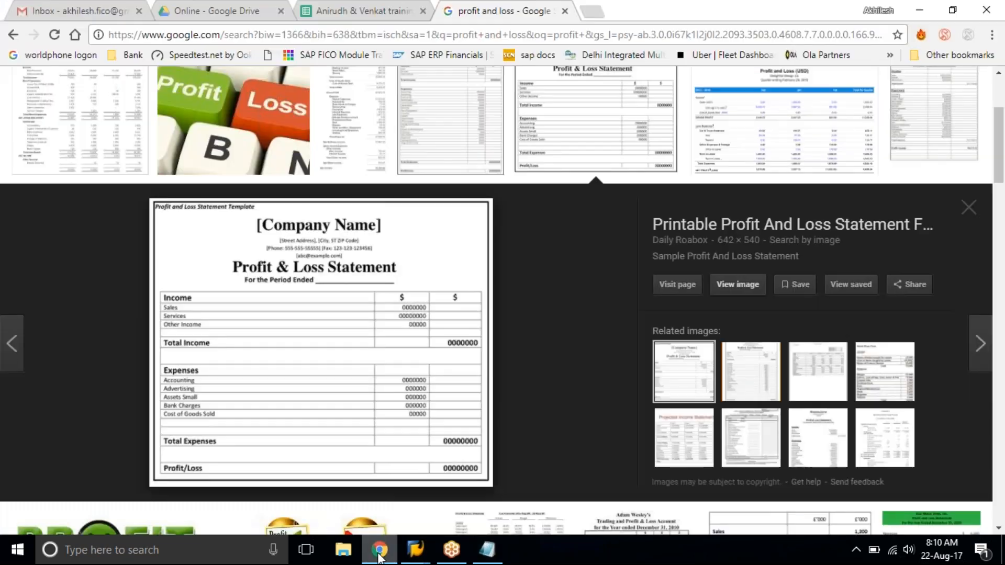
{"action": "left_click", "coordinate": [126, 10]}
{"action": "left_click", "coordinate": [201, 8]}
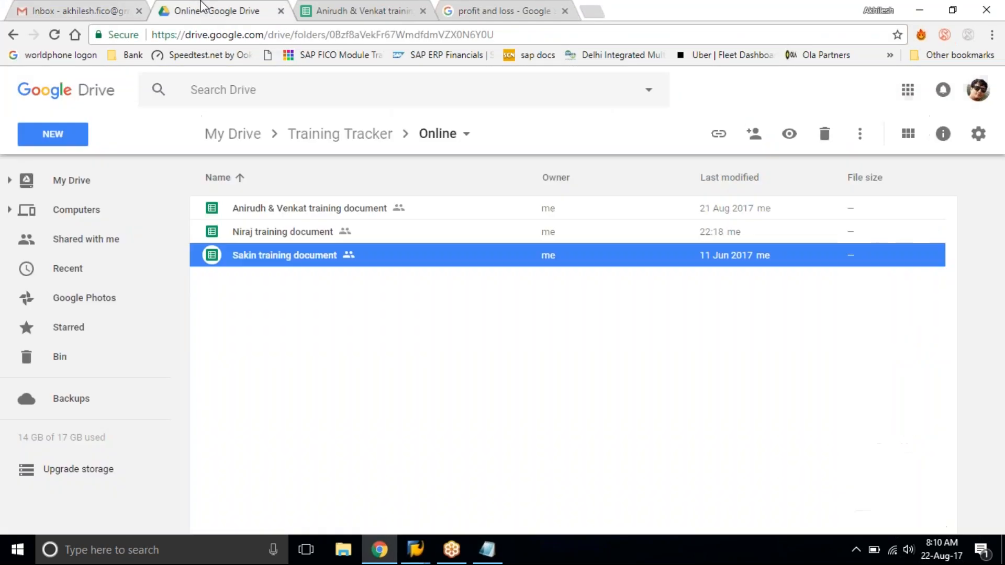
{"action": "left_click", "coordinate": [256, 136]}
{"action": "double_click", "coordinate": [279, 234]}
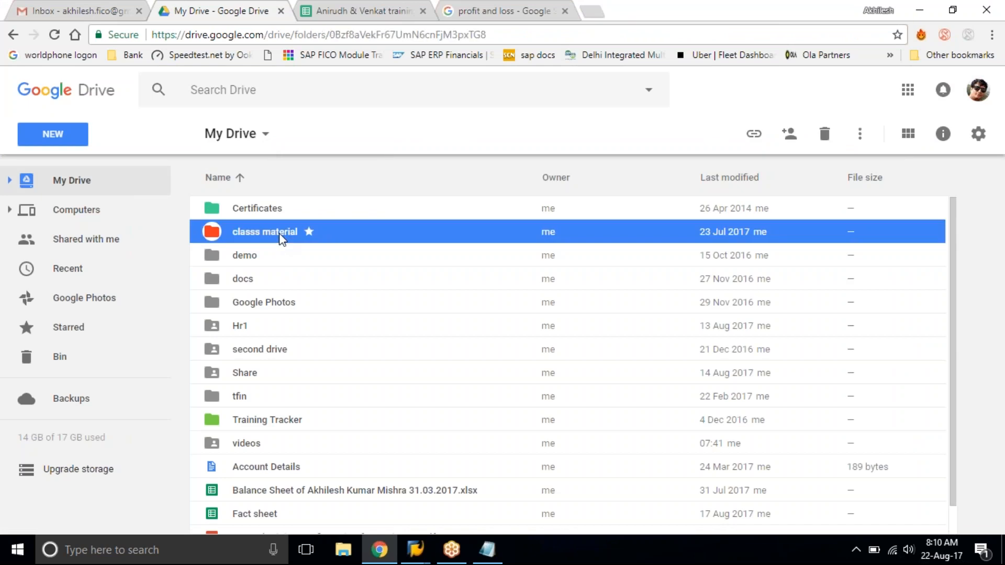
{"action": "double_click", "coordinate": [383, 207]}
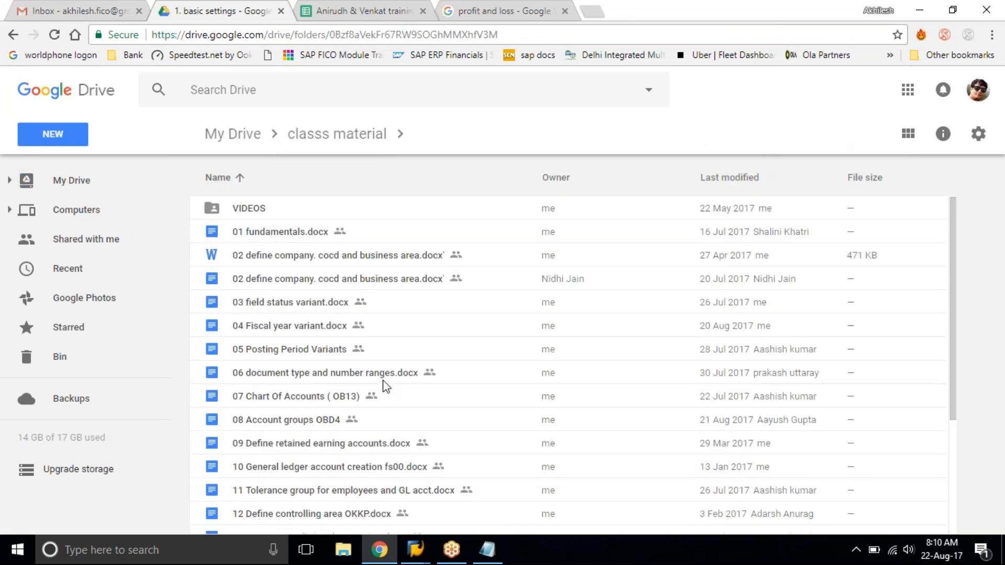
Open the sap training spreadsheet from the basic settings folder and bring up its account group table.
{"action": "scroll", "coordinate": [386, 388], "scroll_direction": "down", "scroll_amount": 3}
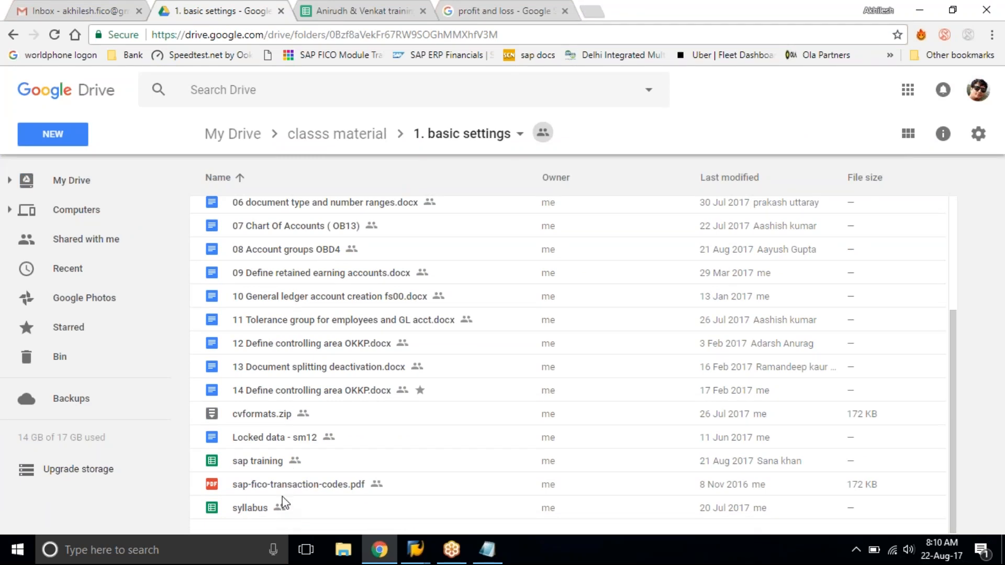
{"action": "double_click", "coordinate": [252, 461]}
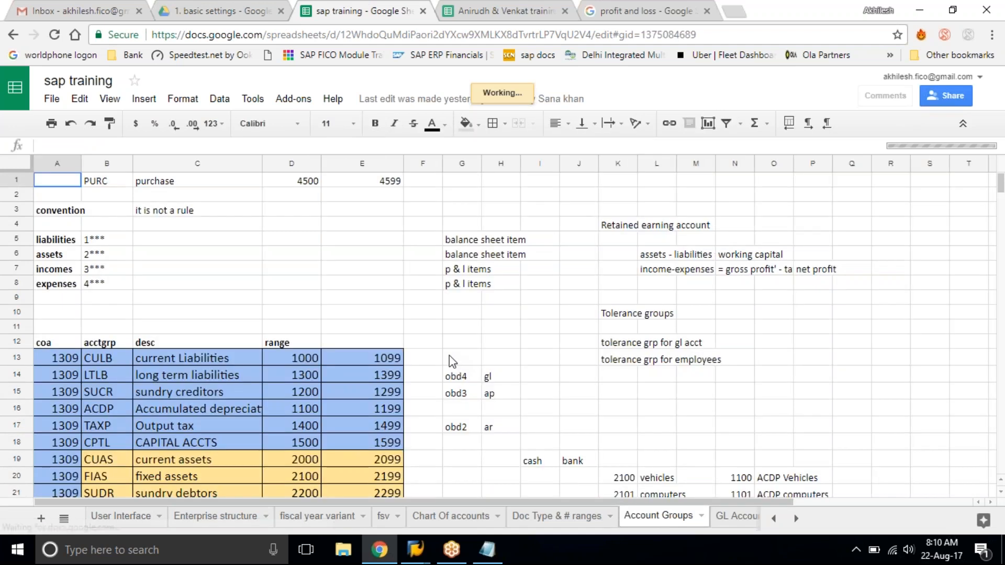
{"action": "scroll", "coordinate": [310, 404], "scroll_direction": "down", "scroll_amount": 2}
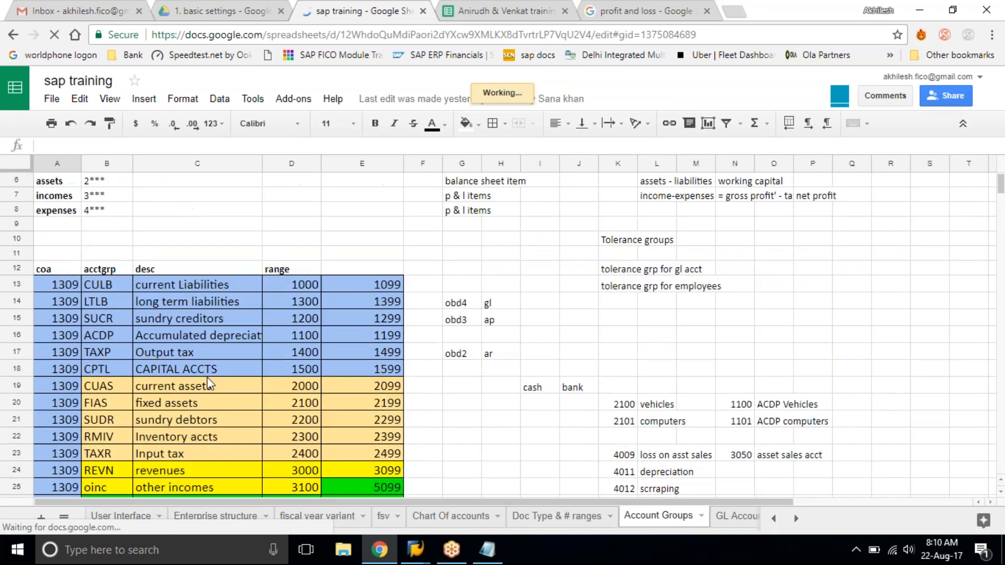
{"action": "left_click", "coordinate": [207, 377]}
{"action": "scroll", "coordinate": [207, 377], "scroll_direction": "down", "scroll_amount": 2}
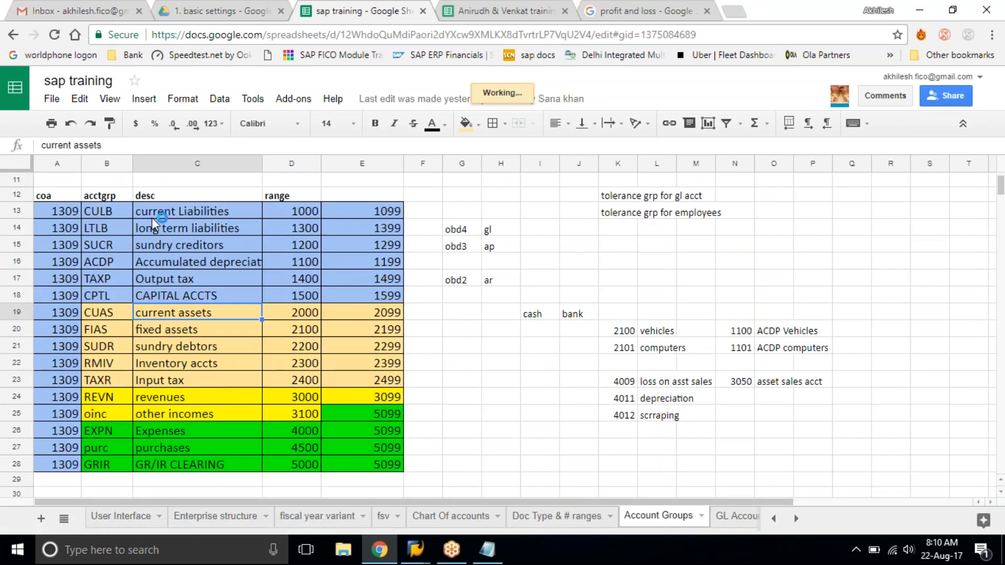
Review the account group ranges by highlighting the whole table, the asset rows and the revenues row.
{"action": "left_click_drag", "start_coordinate": [149, 212], "coordinate": [385, 459]}
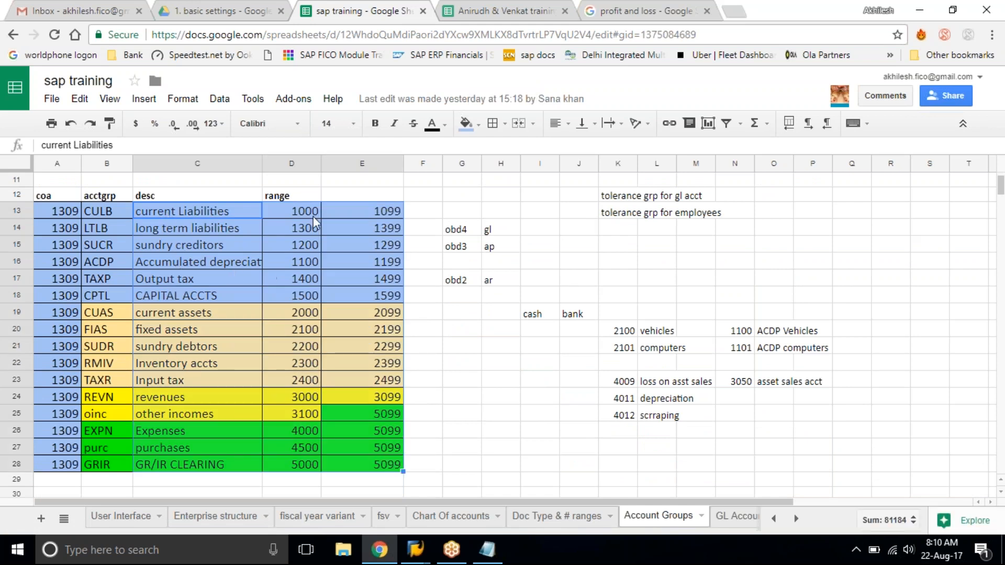
{"action": "left_click", "coordinate": [176, 313]}
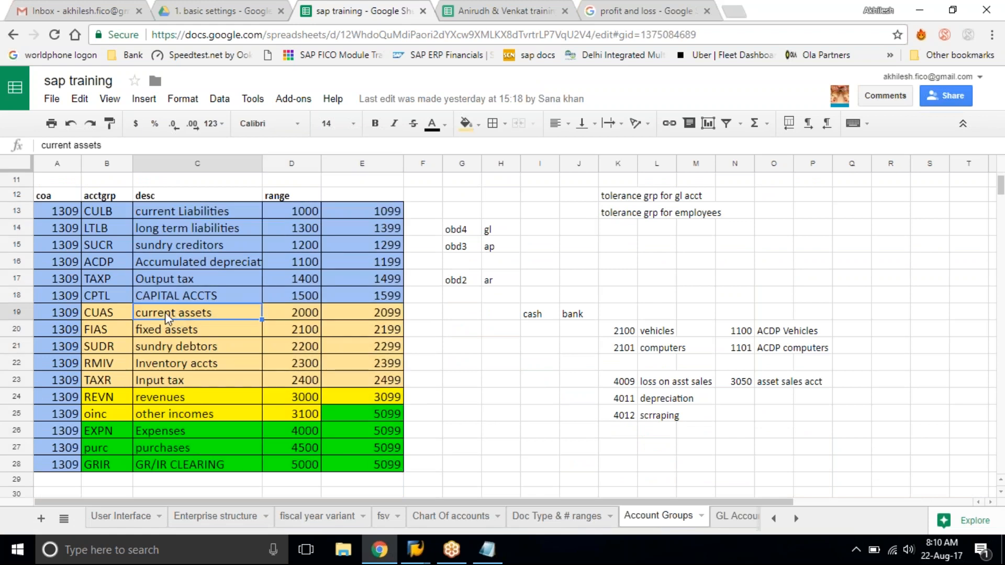
{"action": "left_click_drag", "start_coordinate": [156, 316], "coordinate": [422, 387]}
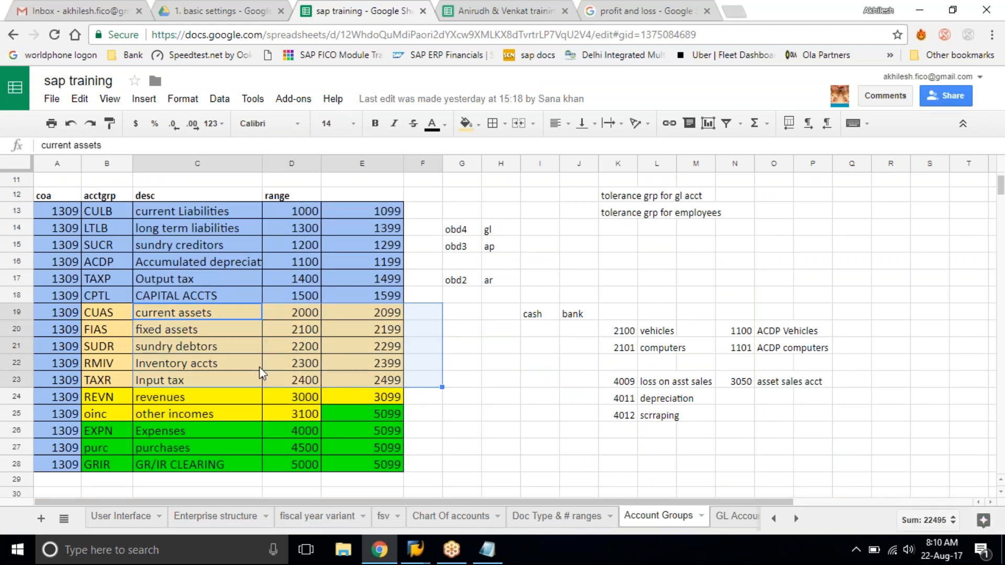
{"action": "left_click", "coordinate": [167, 401]}
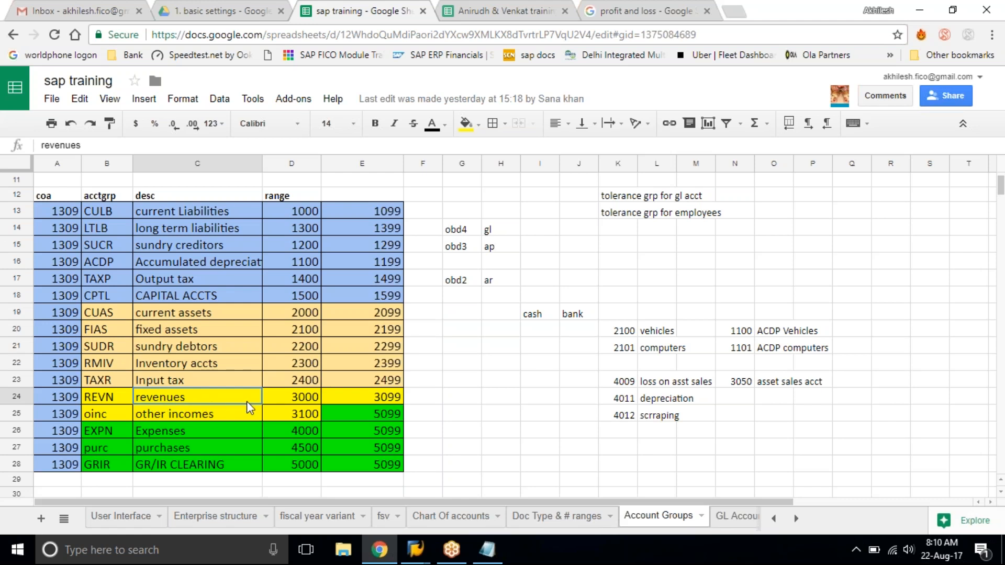
Set the upper limit of the other incomes range to 3199.
{"action": "left_click", "coordinate": [361, 415]}
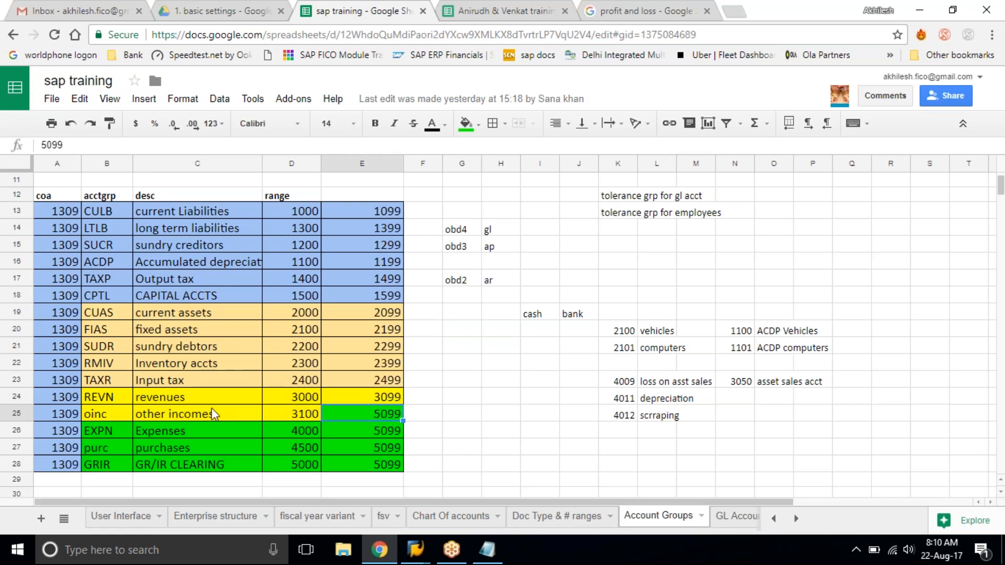
{"action": "type", "text": "3199"}
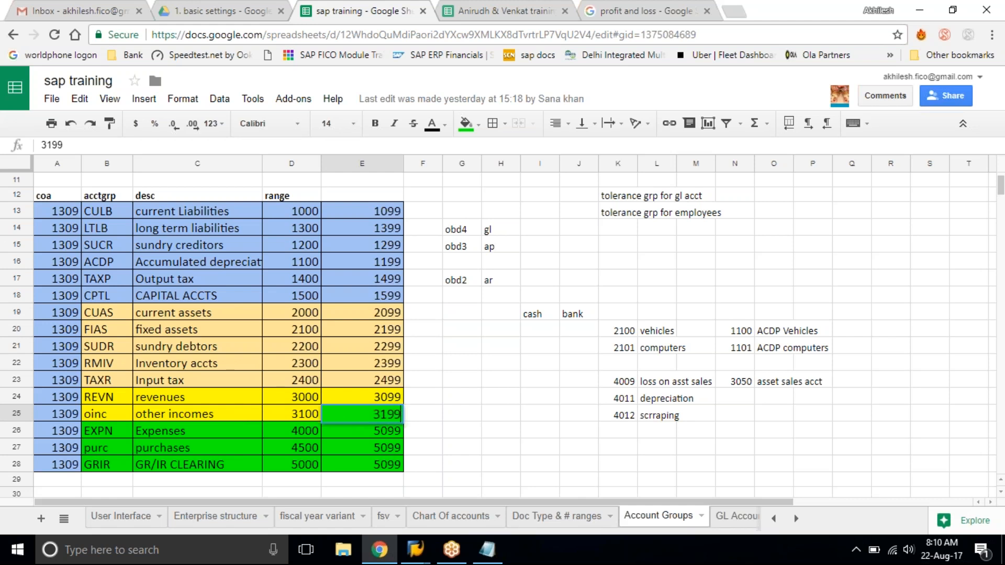
{"action": "key", "text": "Return"}
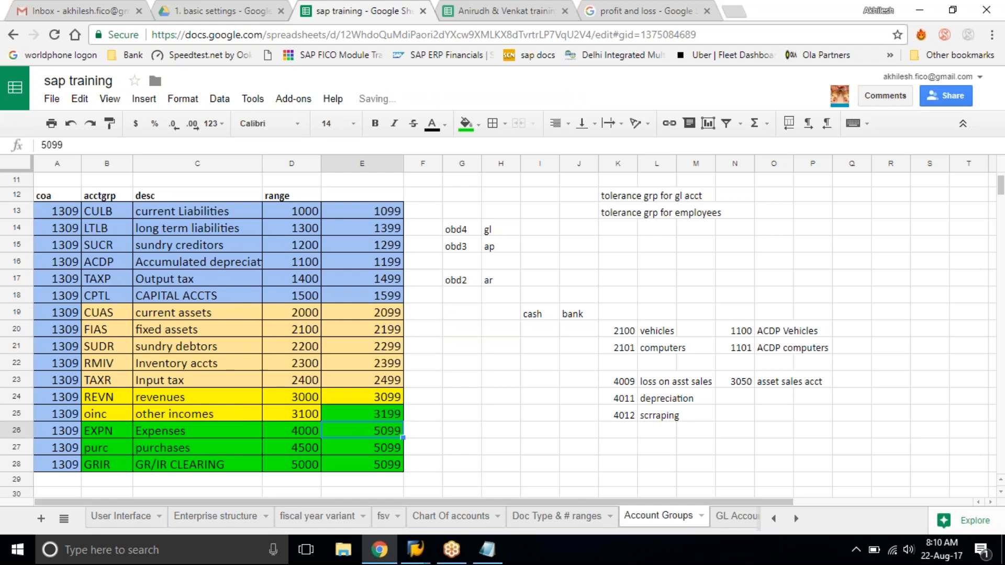
Set the upper range limits to 4099 for Expenses and 4599 for purchases.
{"action": "left_click_drag", "start_coordinate": [183, 429], "coordinate": [393, 476]}
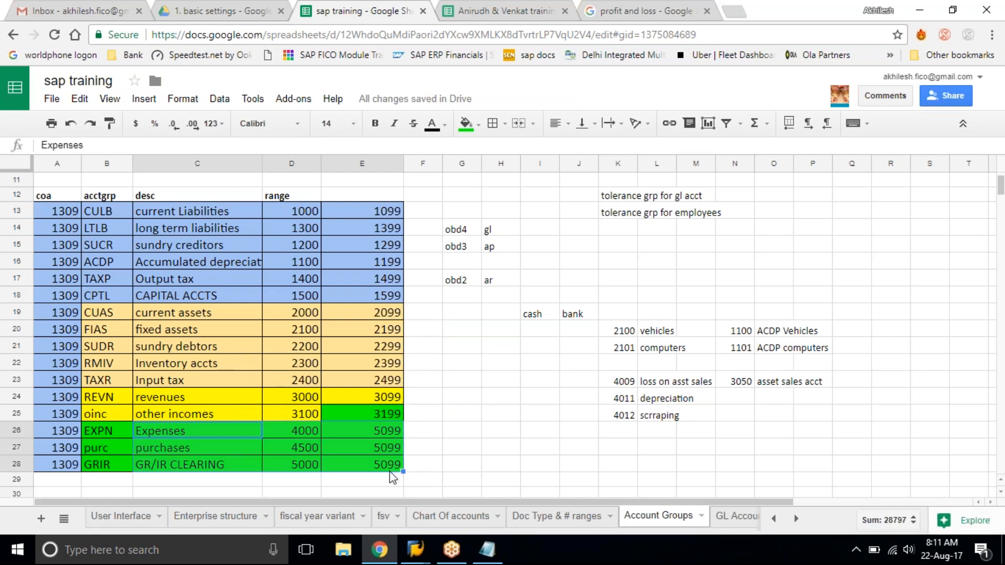
{"action": "left_click", "coordinate": [360, 429]}
{"action": "type", "text": "4099"}
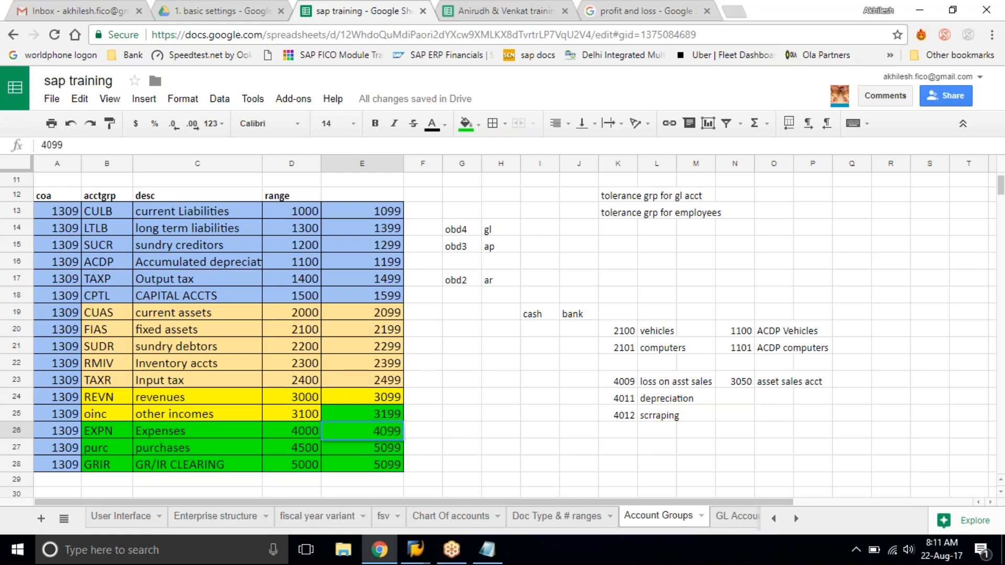
{"action": "key", "text": "Return"}
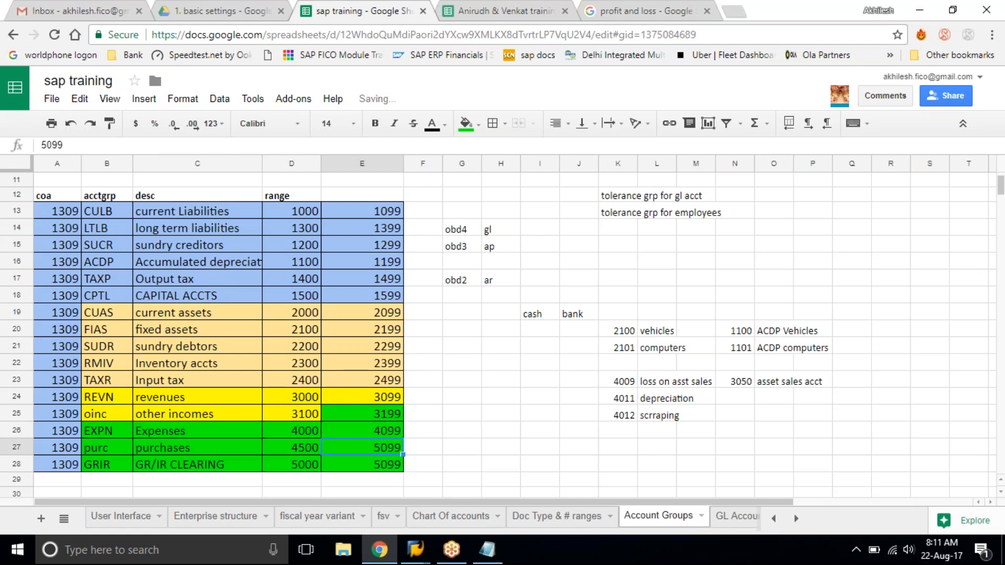
{"action": "type", "text": "4599"}
{"action": "key", "text": "Return"}
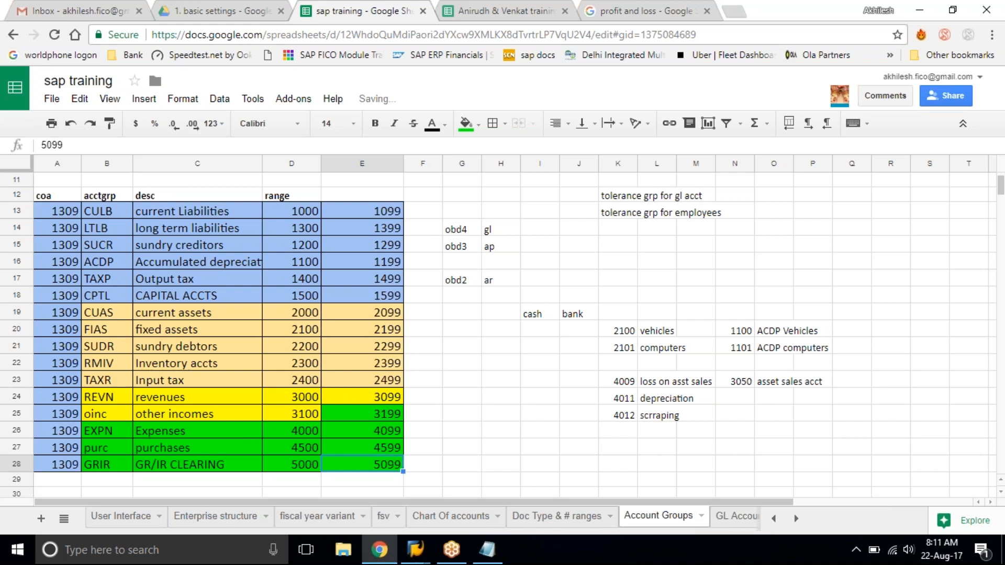
Fill the other incomes upper limit cell with yellow to match the rest of its row.
{"action": "left_click", "coordinate": [602, 419]}
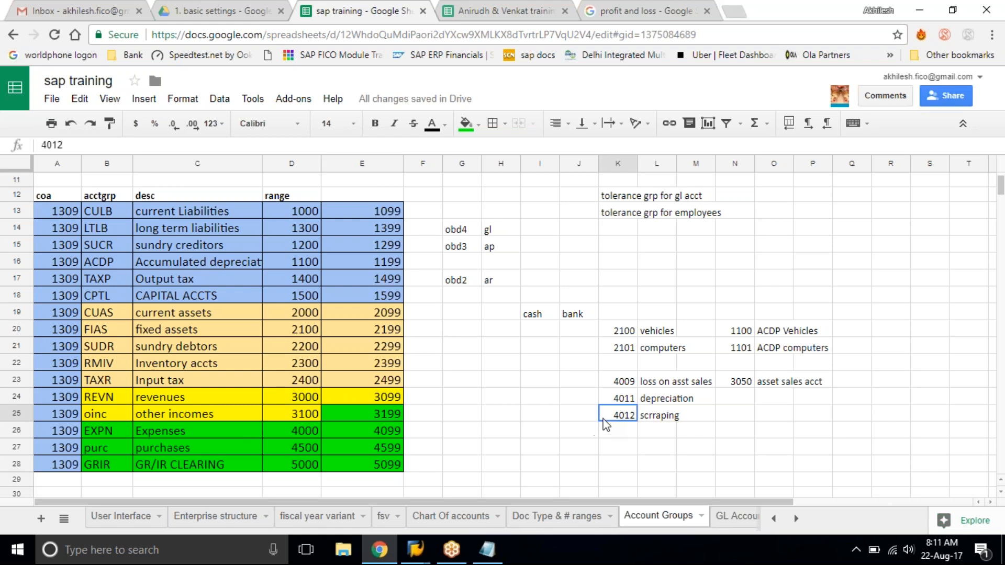
{"action": "left_click", "coordinate": [330, 407]}
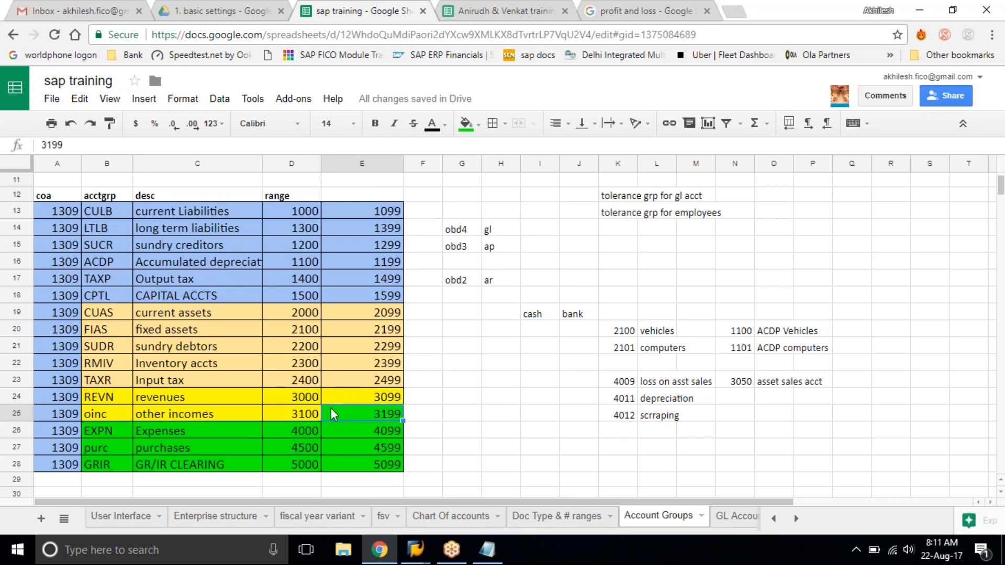
{"action": "left_click", "coordinate": [477, 120]}
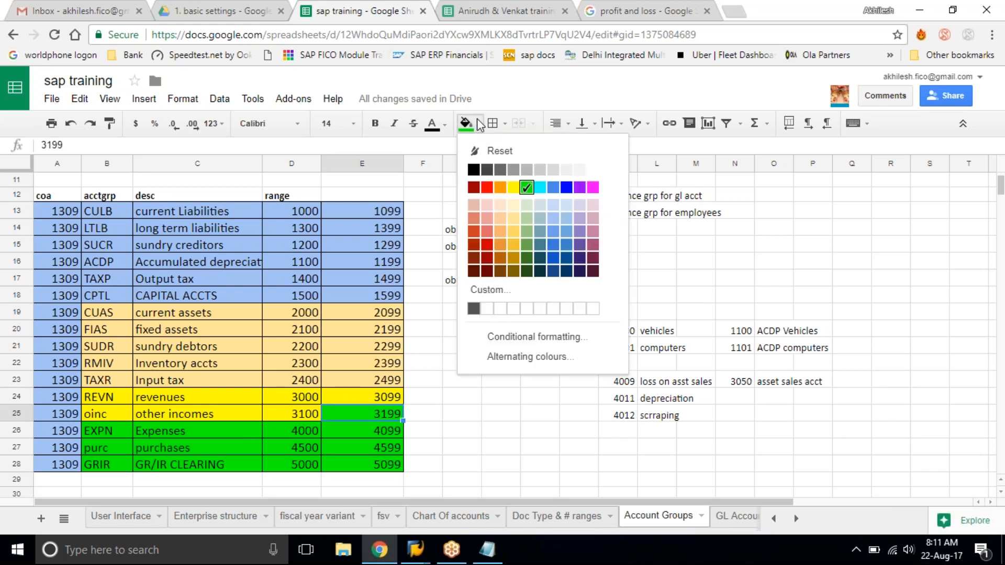
{"action": "left_click", "coordinate": [514, 188]}
{"action": "left_click", "coordinate": [457, 413]}
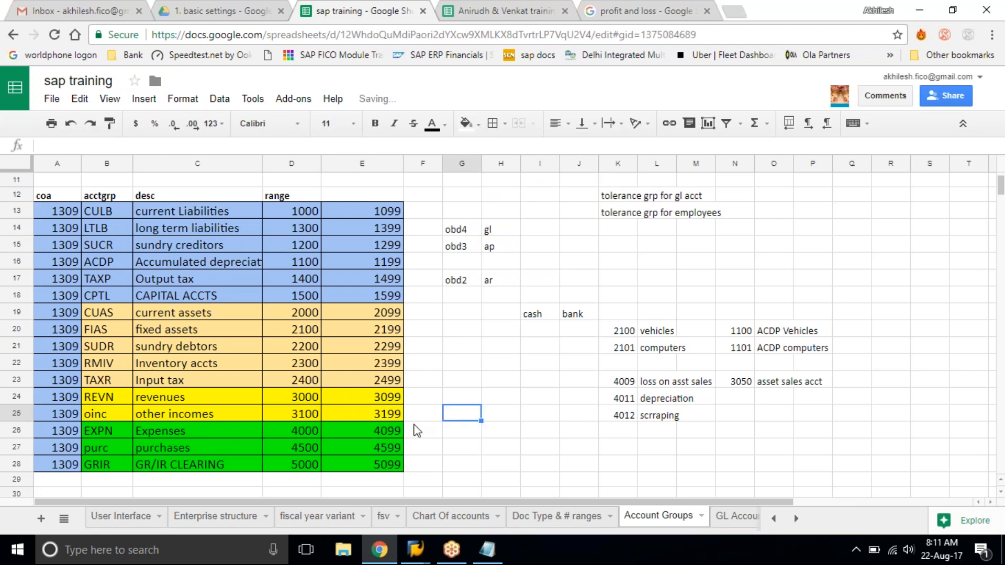
Review the other incomes, expenses, purchases and GR/IR CLEARING ranges and the chart of accounts code column.
{"action": "scroll", "coordinate": [395, 446], "scroll_direction": "down", "scroll_amount": 1}
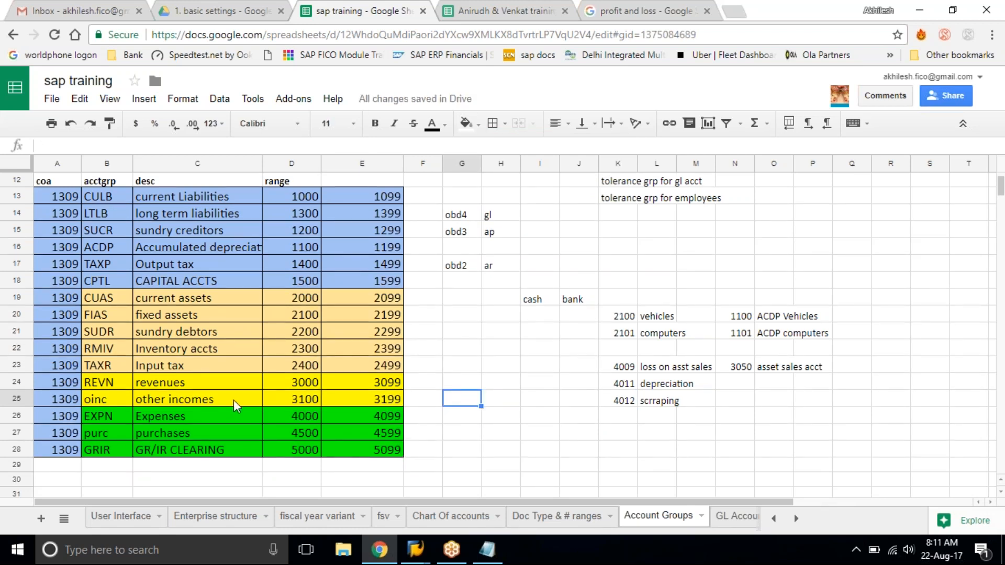
{"action": "left_click", "coordinate": [233, 400]}
{"action": "left_click_drag", "start_coordinate": [150, 418], "coordinate": [382, 455]}
{"action": "left_click", "coordinate": [383, 454]}
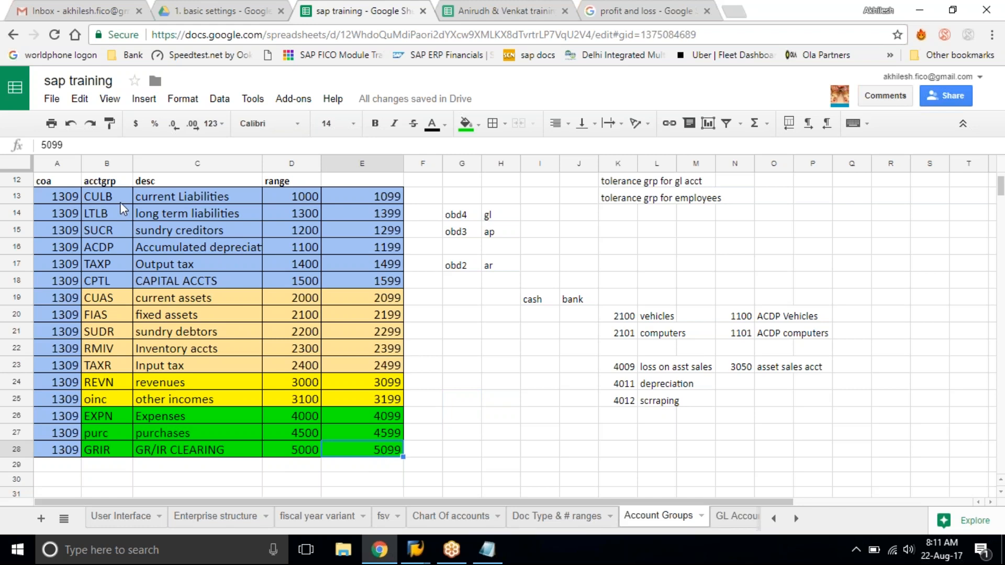
{"action": "scroll", "coordinate": [120, 202], "scroll_direction": "up", "scroll_amount": 1}
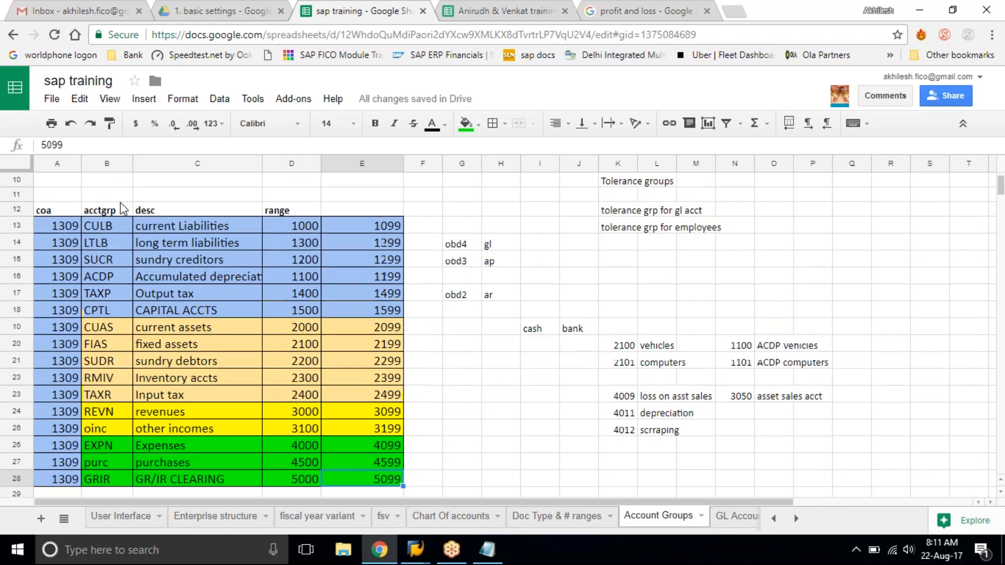
{"action": "left_click", "coordinate": [70, 214]}
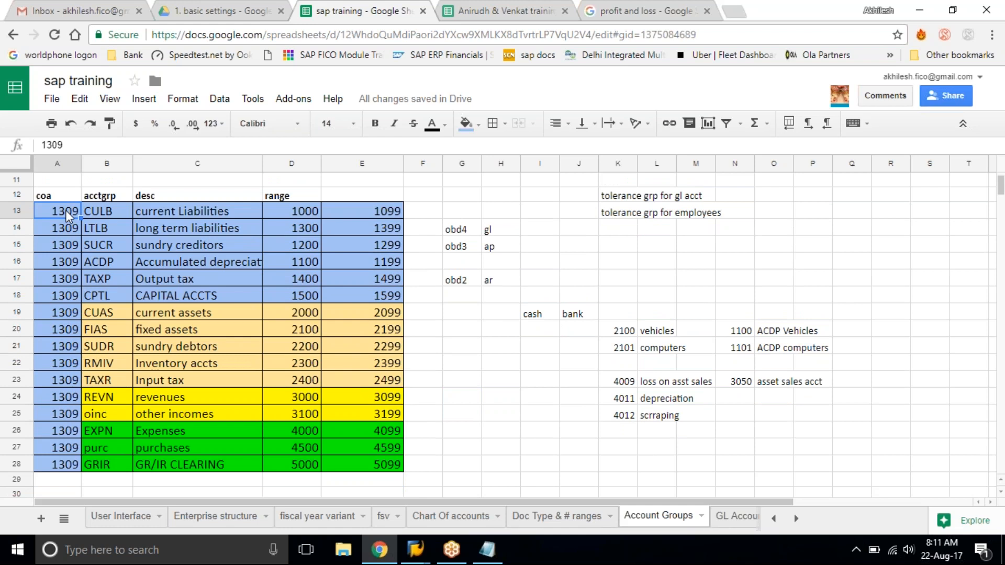
Check where sap training sits in the Drive folder, and look through its other sheets before returning to Account Groups.
{"action": "left_click", "coordinate": [204, 10]}
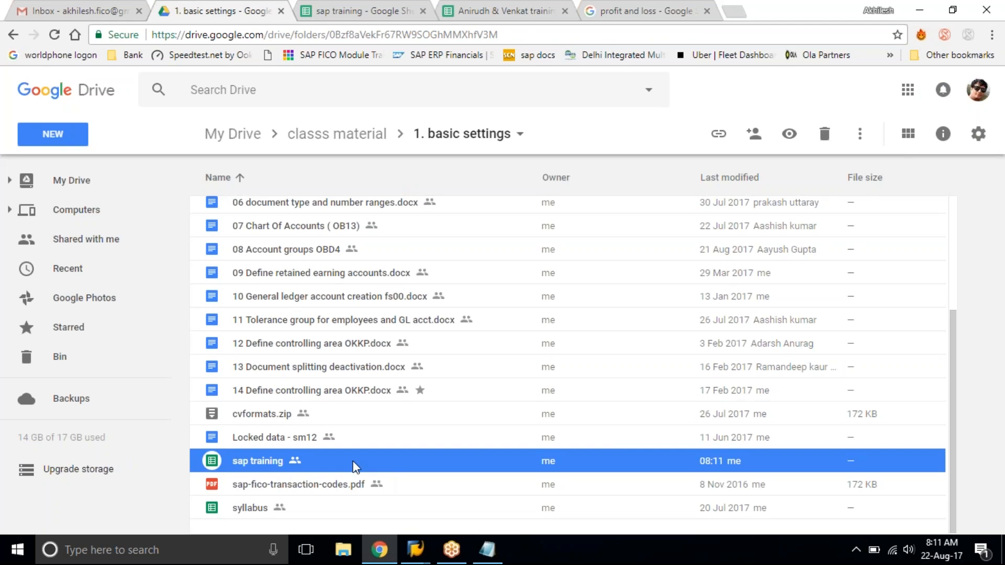
{"action": "left_click", "coordinate": [345, 10]}
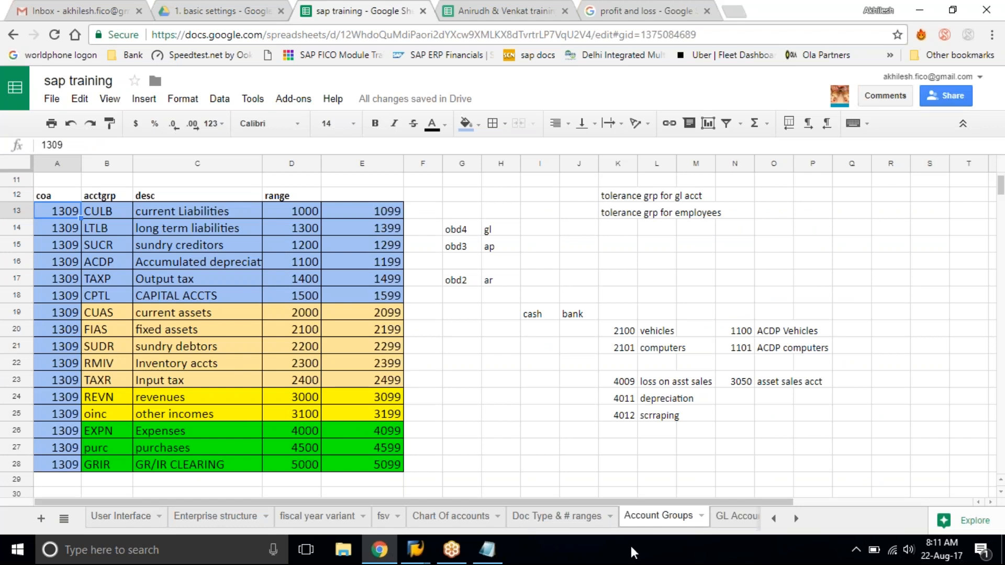
{"action": "left_click", "coordinate": [125, 517]}
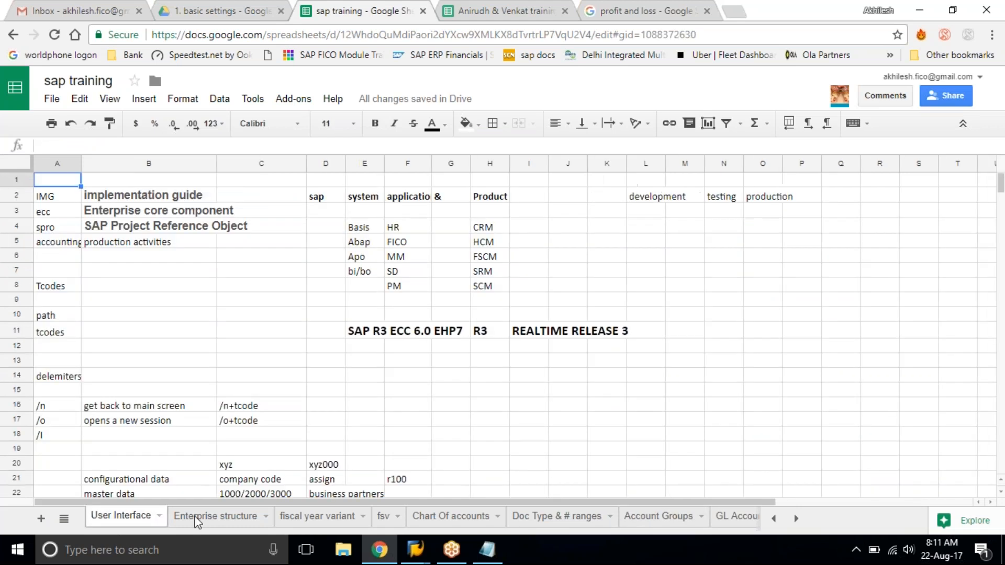
{"action": "left_click", "coordinate": [198, 518]}
{"action": "left_click", "coordinate": [316, 517]}
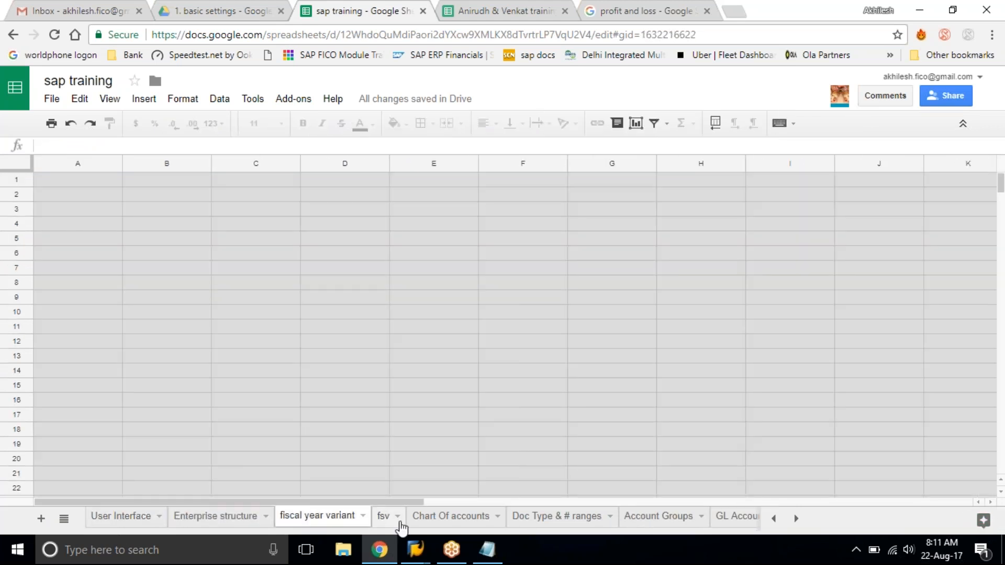
{"action": "left_click", "coordinate": [451, 517]}
{"action": "left_click", "coordinate": [548, 520]}
{"action": "left_click", "coordinate": [690, 518]}
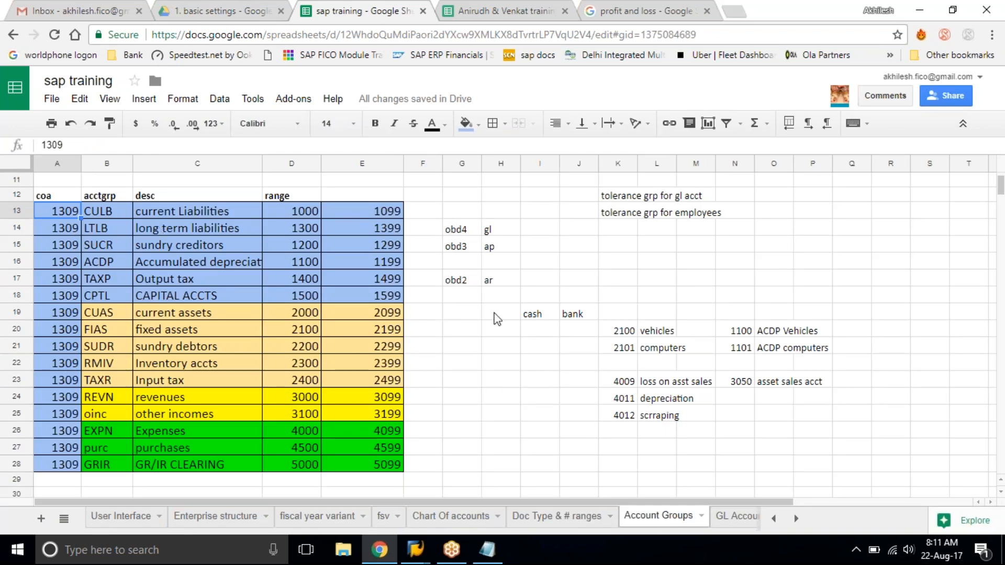
Replace the chart of accounts code with tat1 in every row of the account group table.
{"action": "scroll", "coordinate": [498, 320], "scroll_direction": "up", "scroll_amount": 3}
{"action": "scroll", "coordinate": [498, 319], "scroll_direction": "down", "scroll_amount": 12}
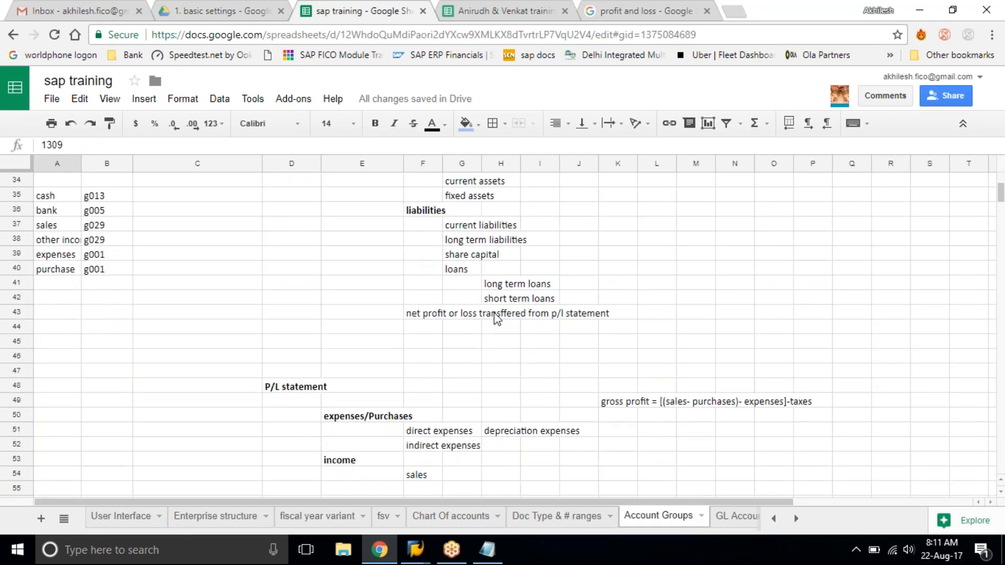
{"action": "scroll", "coordinate": [497, 319], "scroll_direction": "up", "scroll_amount": 10}
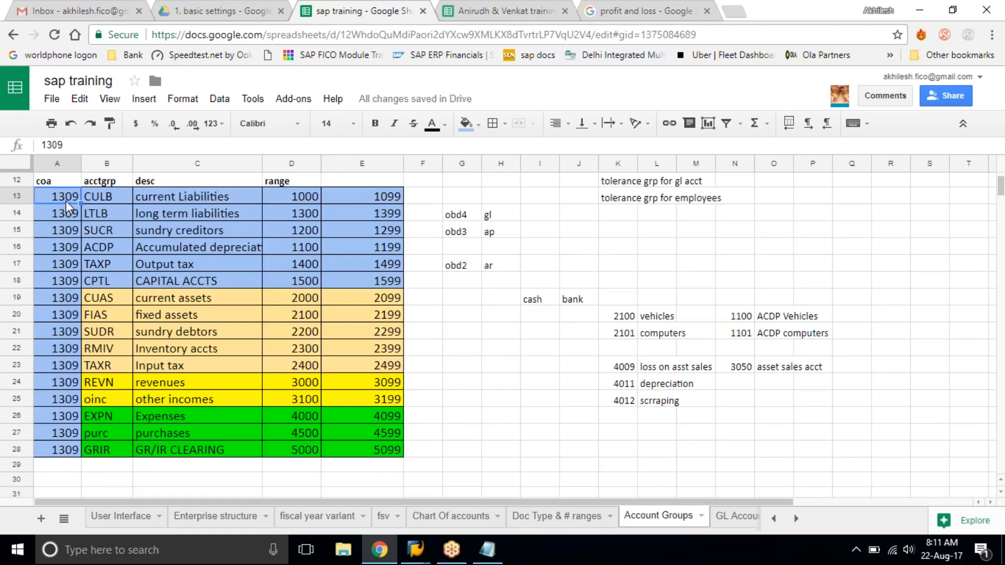
{"action": "type", "text": "tat1"}
{"action": "key", "text": "Return"}
{"action": "left_click_drag", "start_coordinate": [57, 196], "coordinate": [58, 450]}
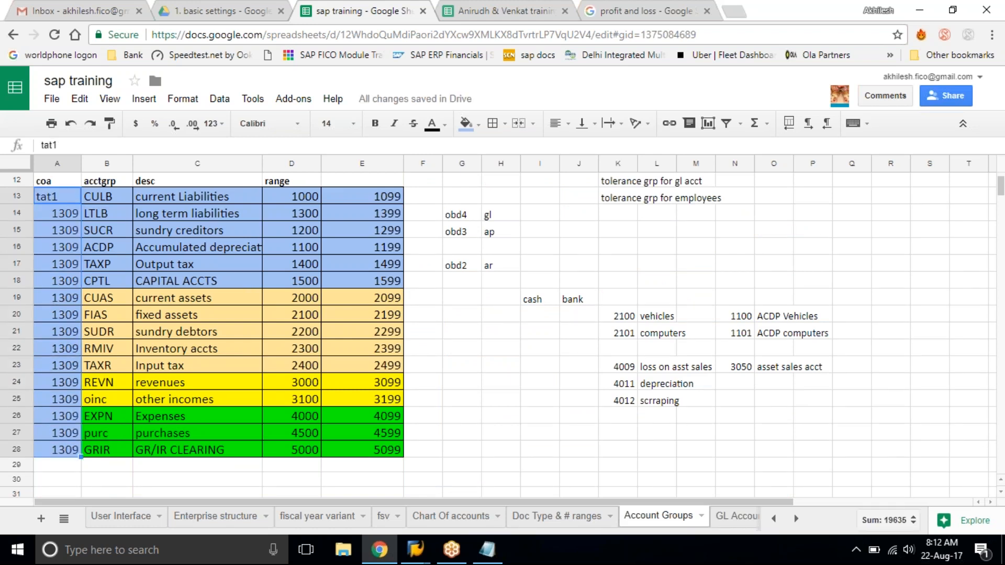
{"action": "key", "text": "ctrl+d"}
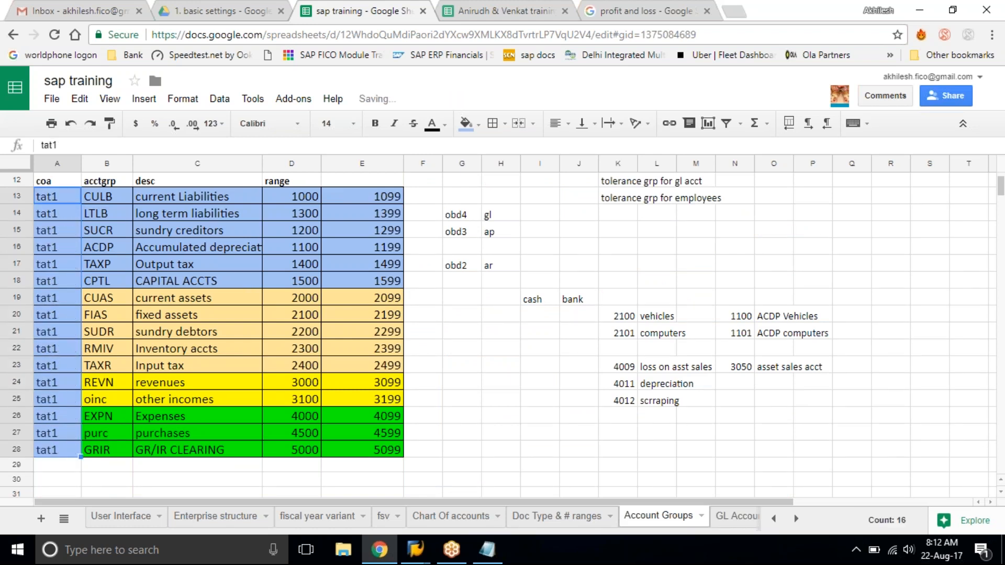
Copy all account group rows from the coa column through the upper range limits, and switch to the SAP Display IMG window.
{"action": "left_click", "coordinate": [194, 237]}
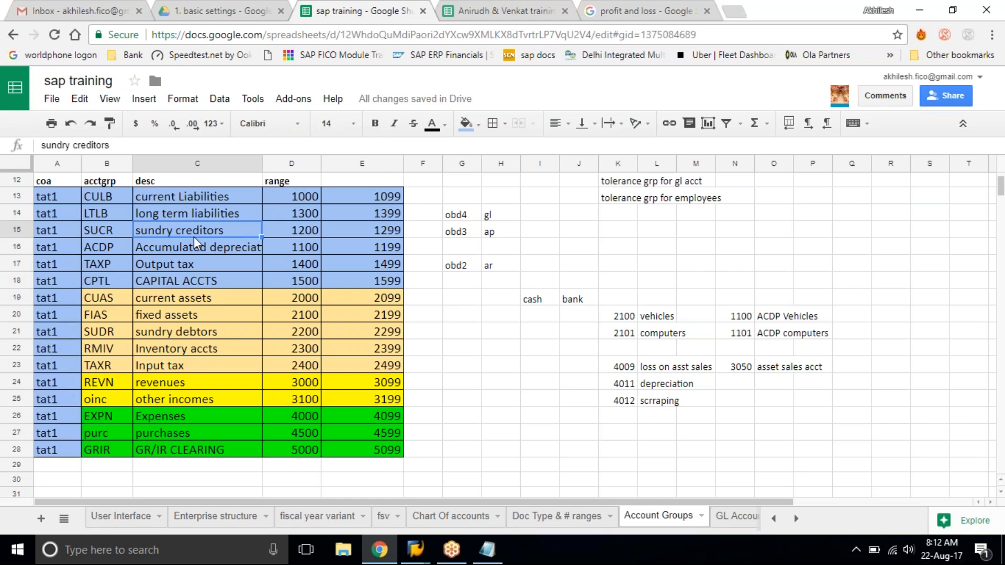
{"action": "left_click_drag", "start_coordinate": [41, 190], "coordinate": [393, 445]}
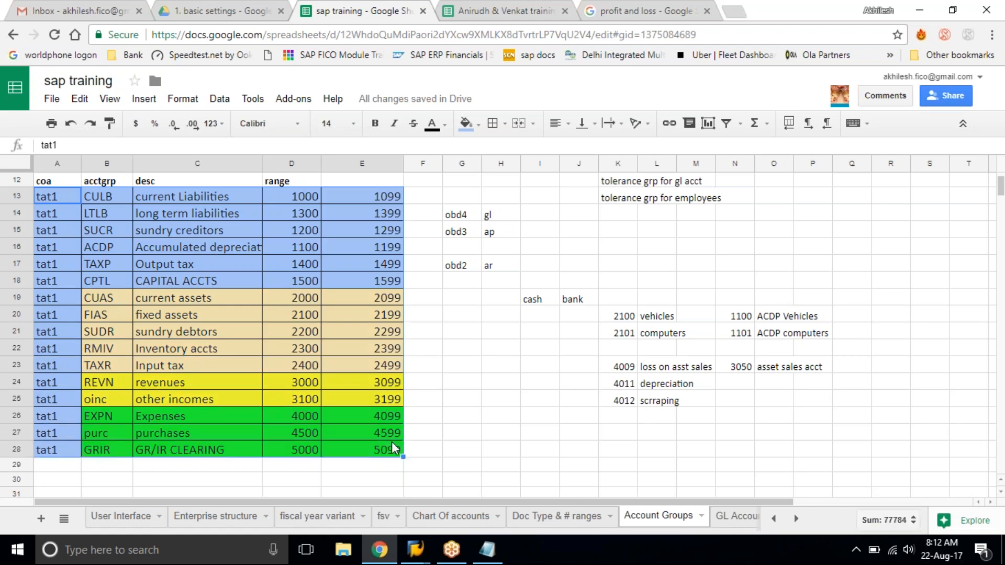
{"action": "key", "text": "ctrl+c"}
{"action": "mouse_move", "coordinate": [417, 550]}
{"action": "left_click", "coordinate": [453, 491]}
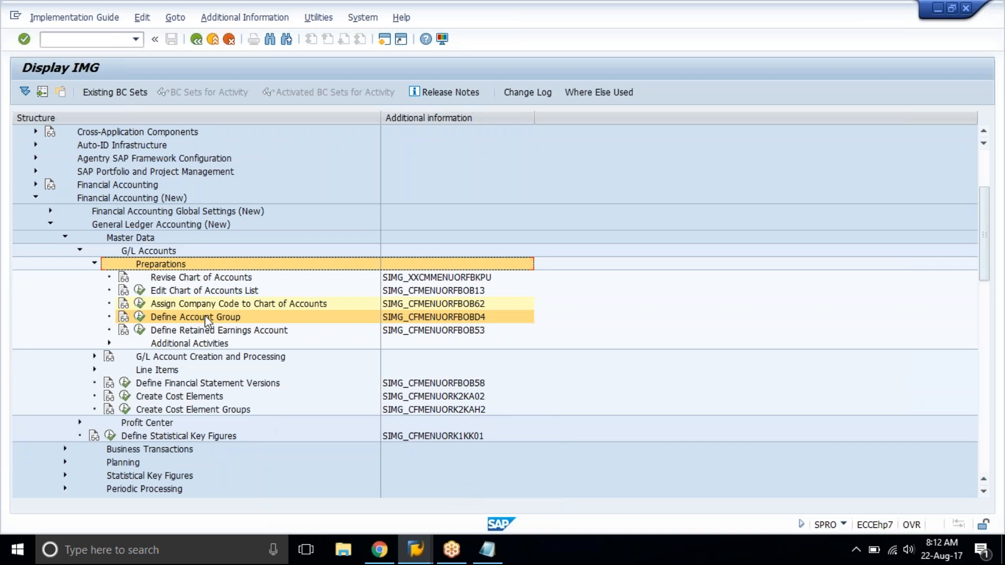
Open Define Account Group, start new entries, and paste and validate the copied TAT1 account group rows from CULB through GRIR.
{"action": "left_click", "coordinate": [139, 318]}
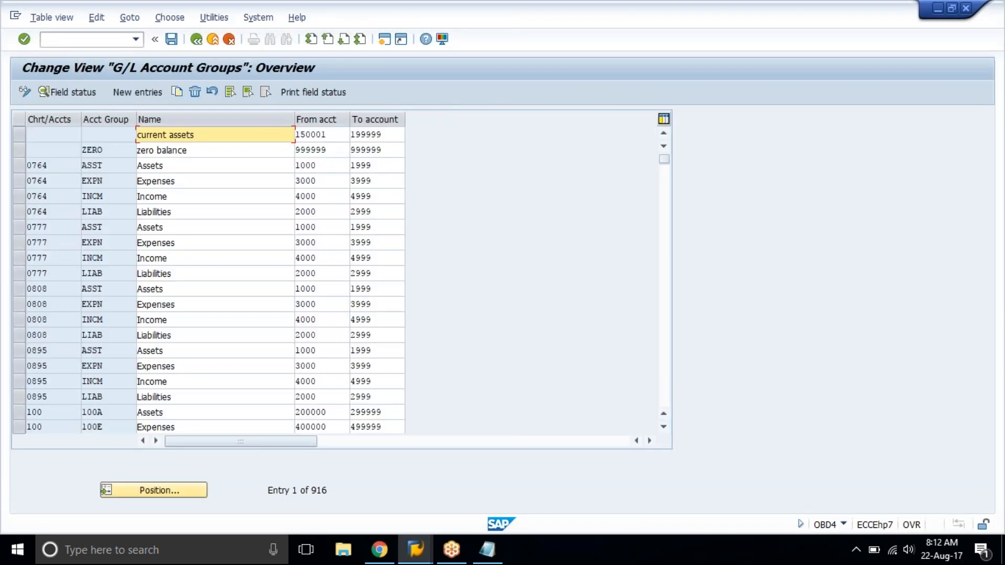
{"action": "left_click", "coordinate": [144, 92]}
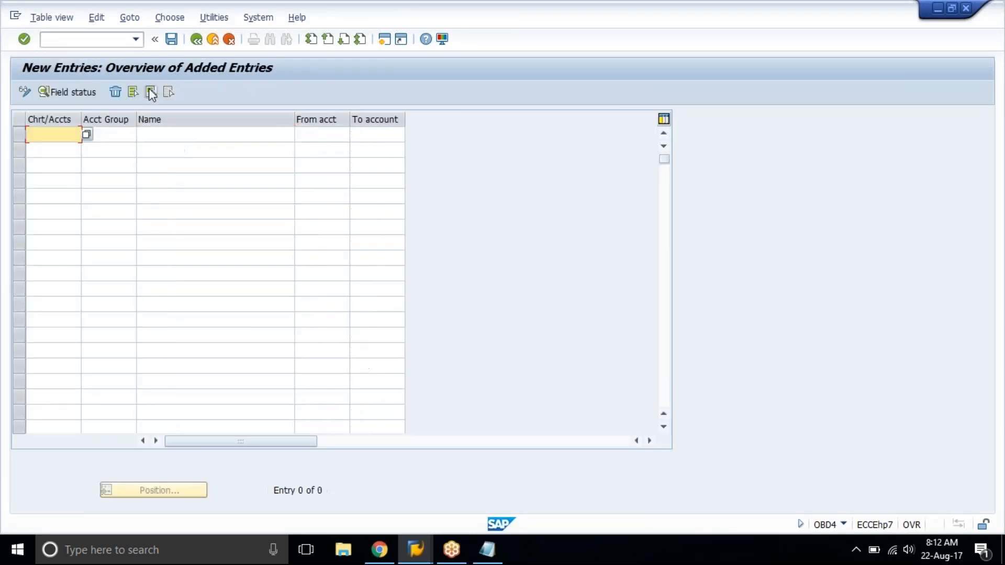
{"action": "key", "text": "ctrl+v"}
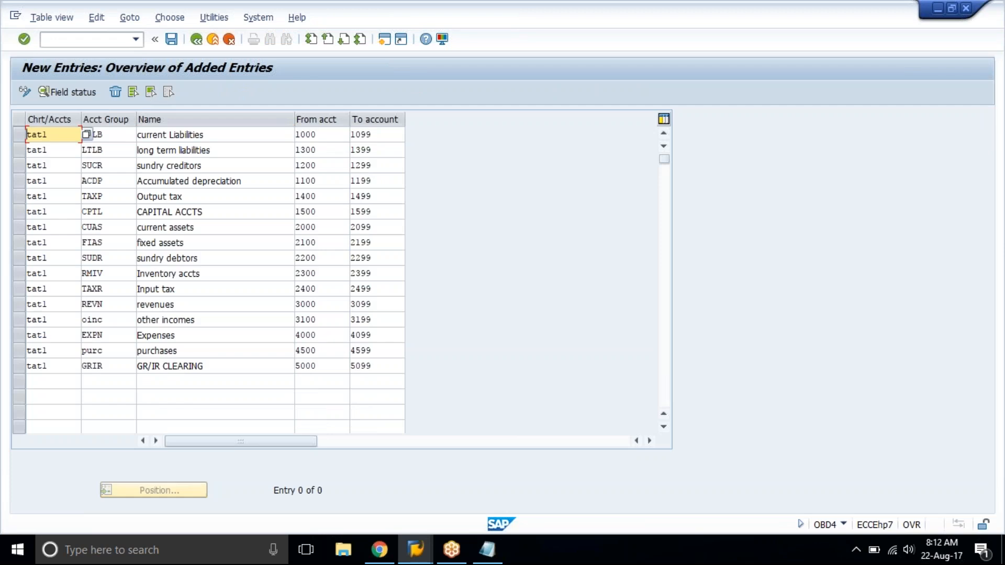
{"action": "key", "text": "Return"}
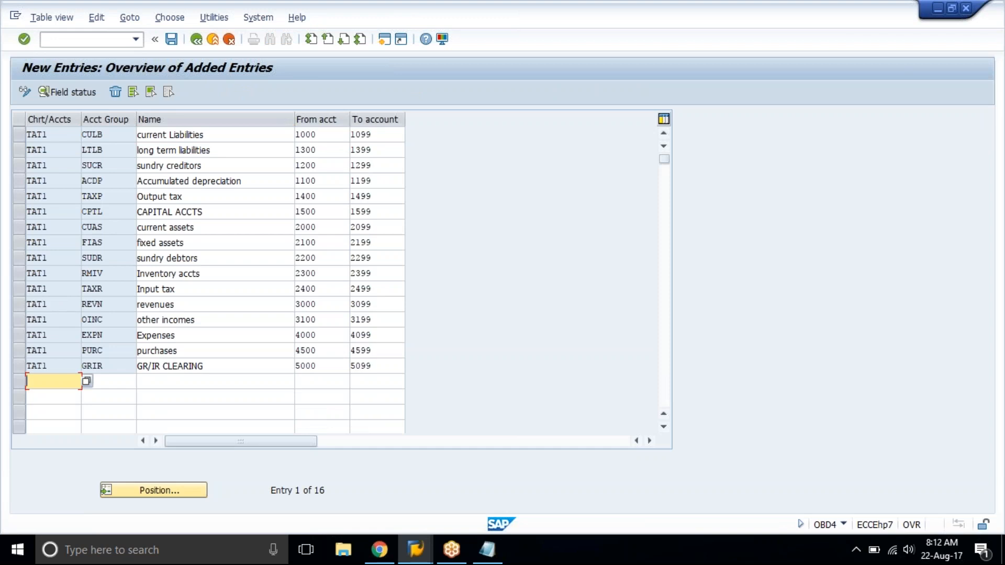
Compare the pasted entries with the spreadsheet table, checking the chart of accounts, account group, name and number range columns.
{"action": "left_click", "coordinate": [381, 549]}
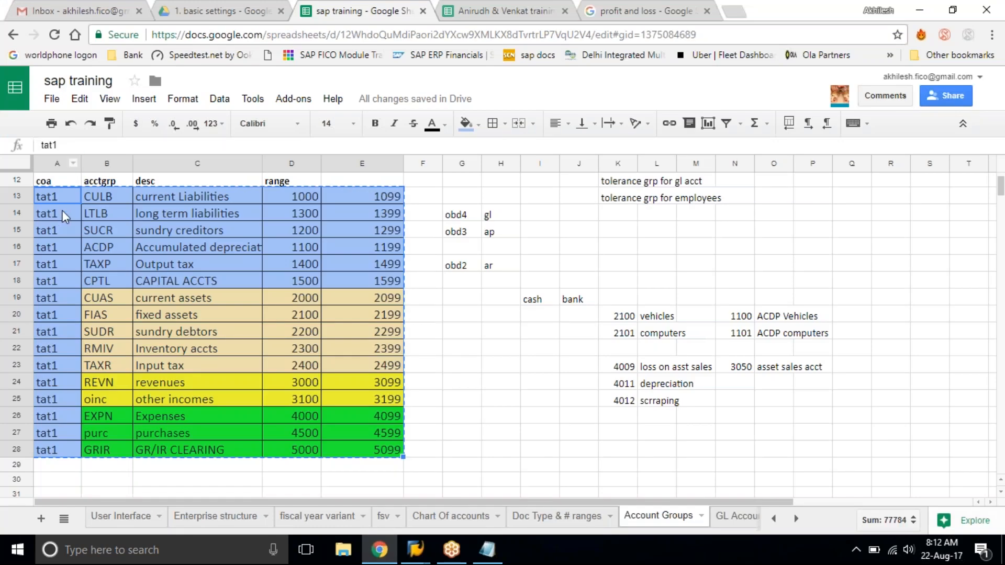
{"action": "left_click", "coordinate": [416, 548]}
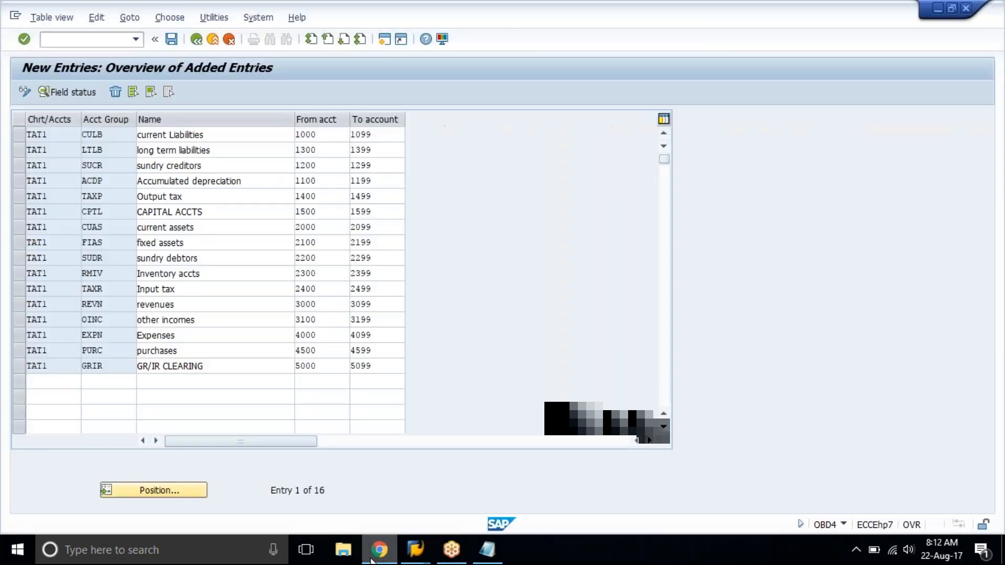
{"action": "left_click", "coordinate": [51, 134]}
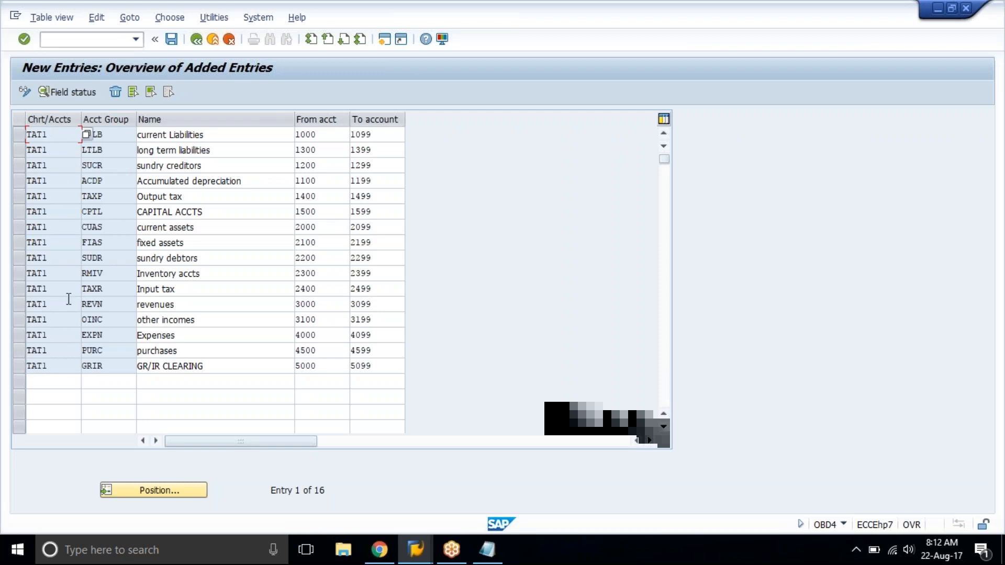
{"action": "left_click", "coordinate": [203, 135]}
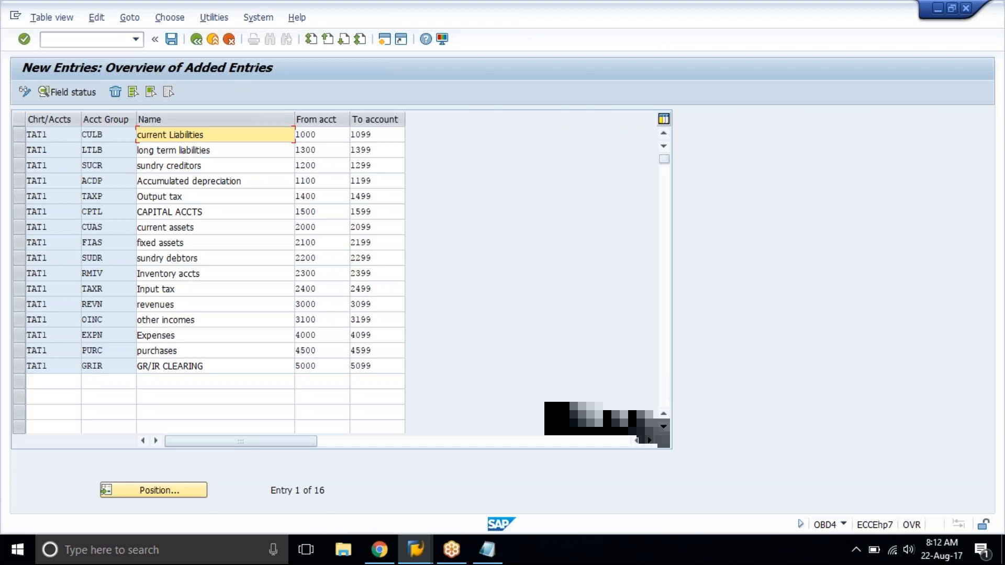
{"action": "left_click", "coordinate": [122, 138]}
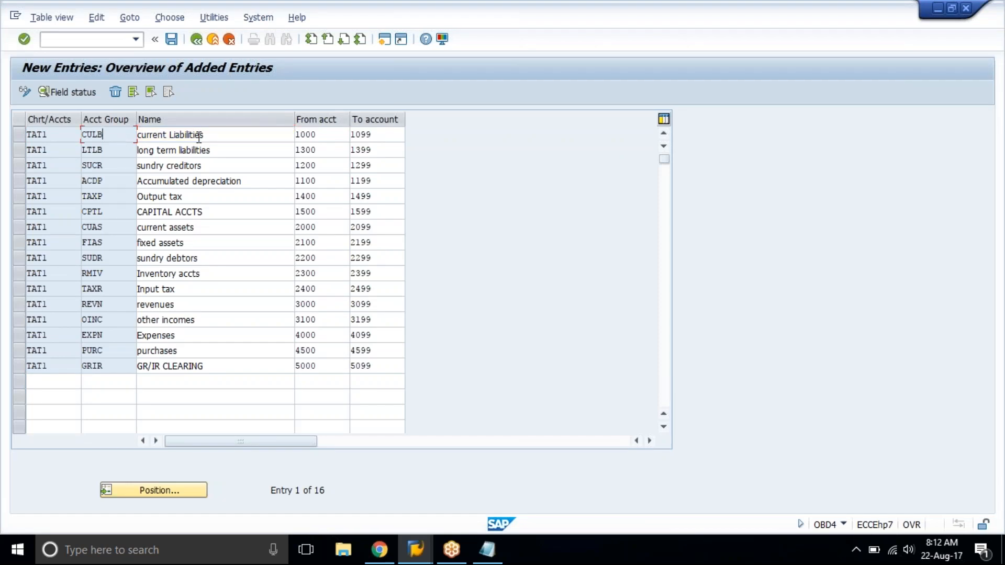
{"action": "left_click", "coordinate": [121, 156]}
{"action": "left_click", "coordinate": [990, 241]}
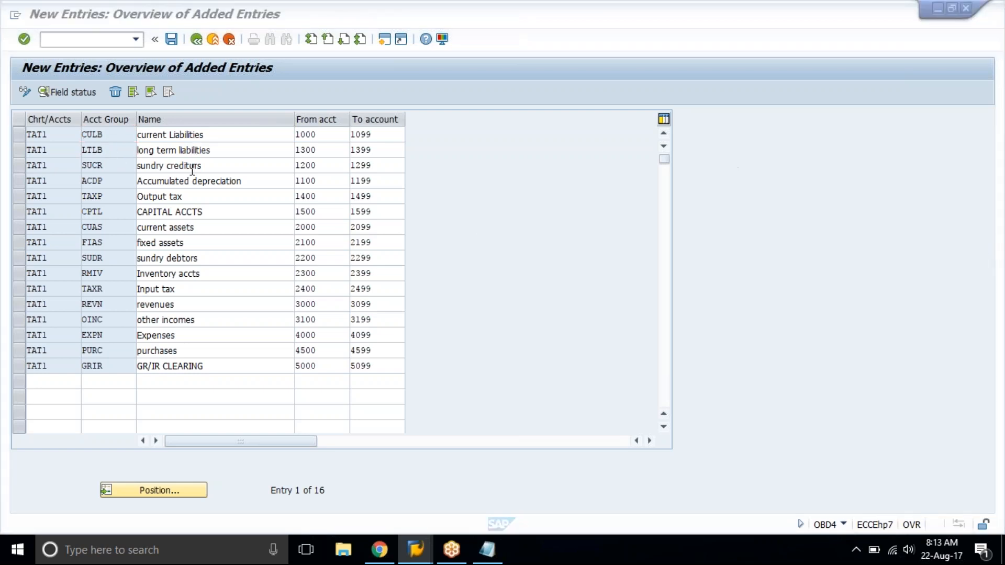
{"action": "left_click", "coordinate": [122, 169]}
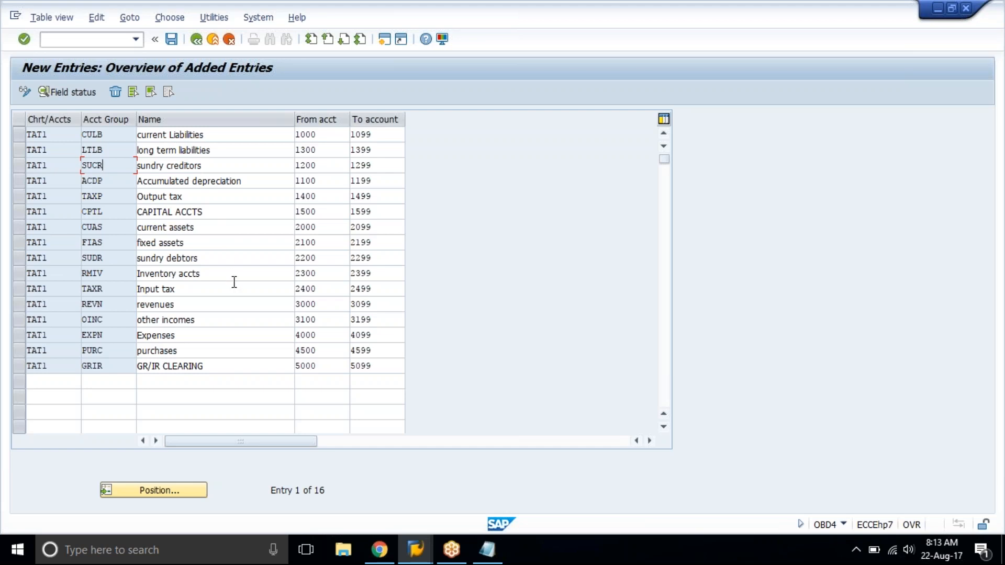
{"action": "left_click", "coordinate": [326, 137]}
{"action": "left_click", "coordinate": [388, 132]}
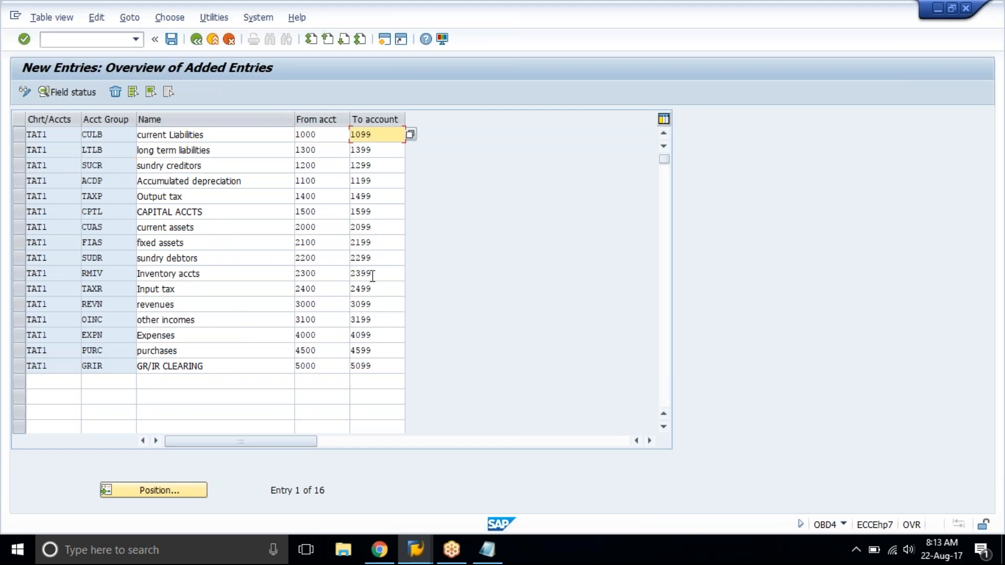
Save the TAT1 account groups and check the number range of the current assets row.
{"action": "left_click", "coordinate": [172, 39]}
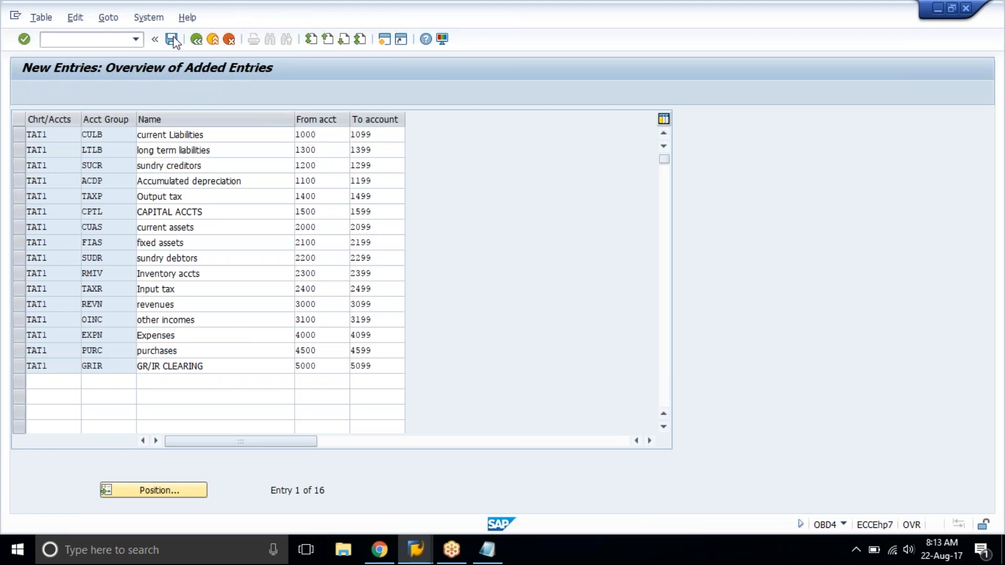
{"action": "left_click", "coordinate": [217, 249]}
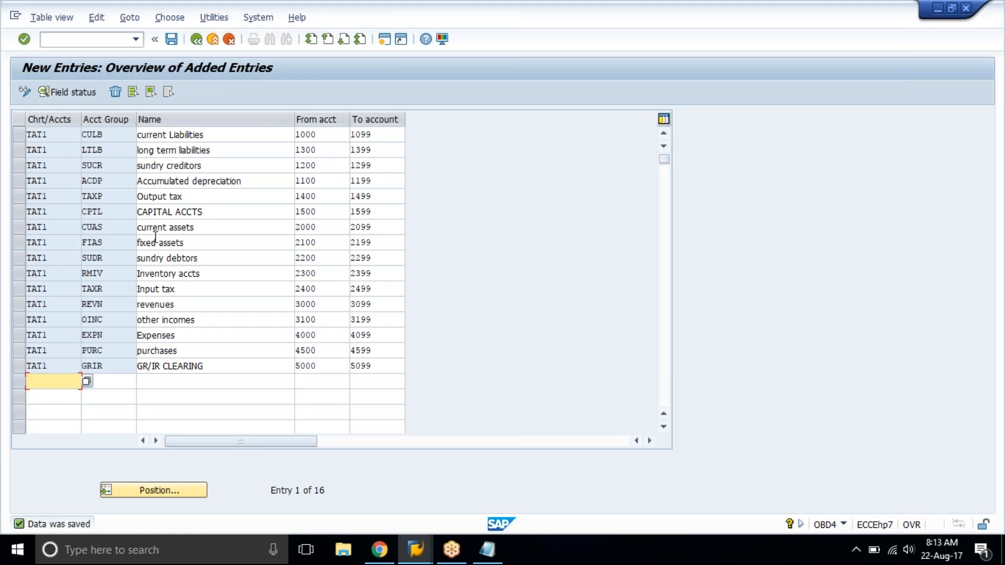
{"action": "left_click", "coordinate": [138, 227]}
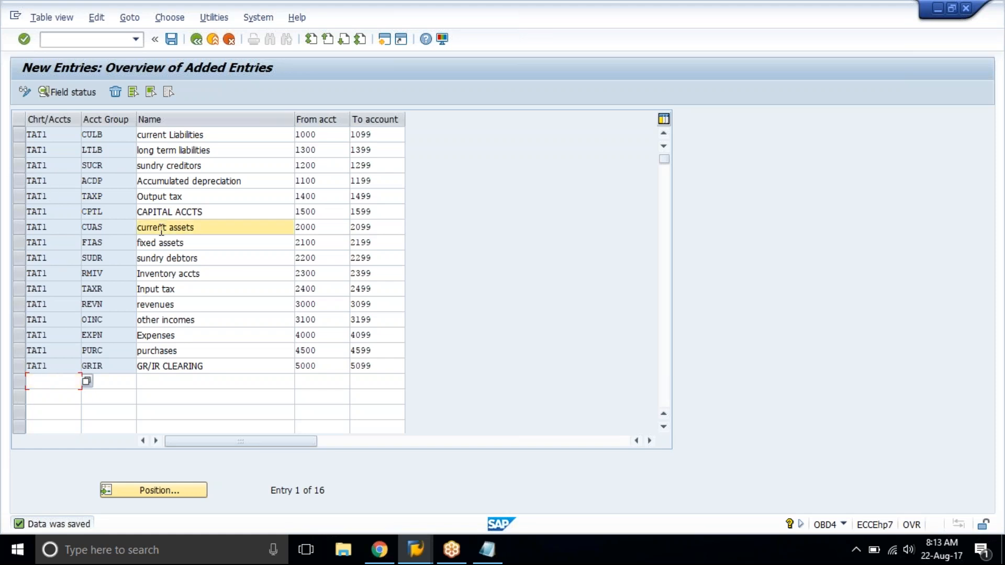
{"action": "left_click", "coordinate": [19, 227]}
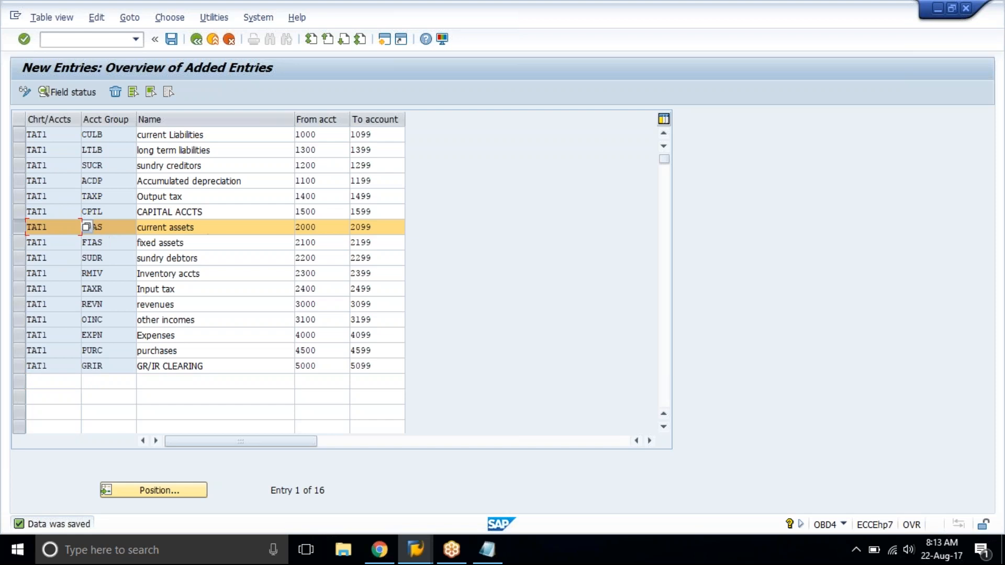
{"action": "left_click", "coordinate": [331, 228]}
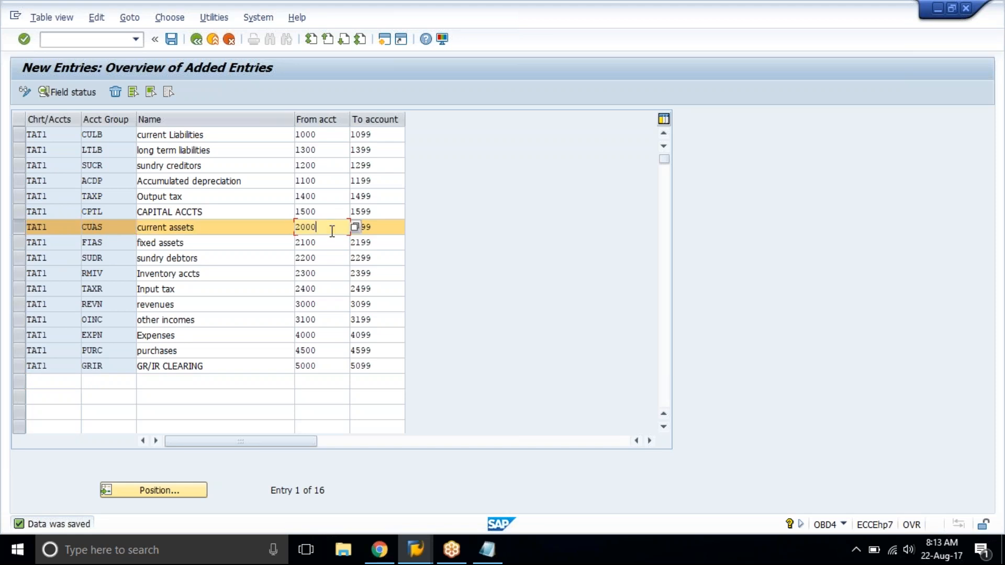
{"action": "left_click", "coordinate": [392, 231]}
{"action": "left_click", "coordinate": [228, 227]}
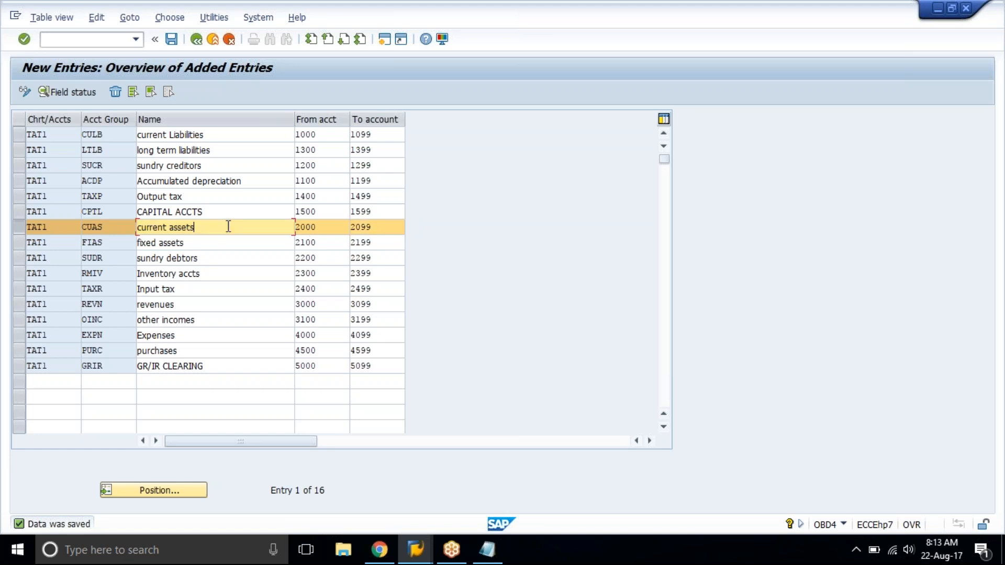
View the field status group overview for the current assets account group, and return to the Display IMG structure.
{"action": "double_click", "coordinate": [228, 227]}
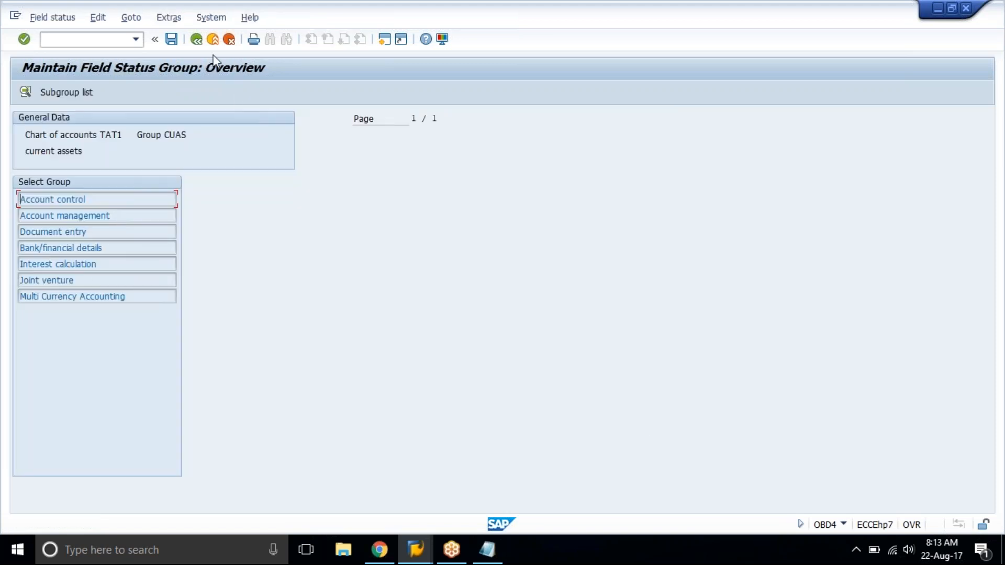
{"action": "left_click", "coordinate": [196, 39]}
{"action": "left_click", "coordinate": [196, 39]}
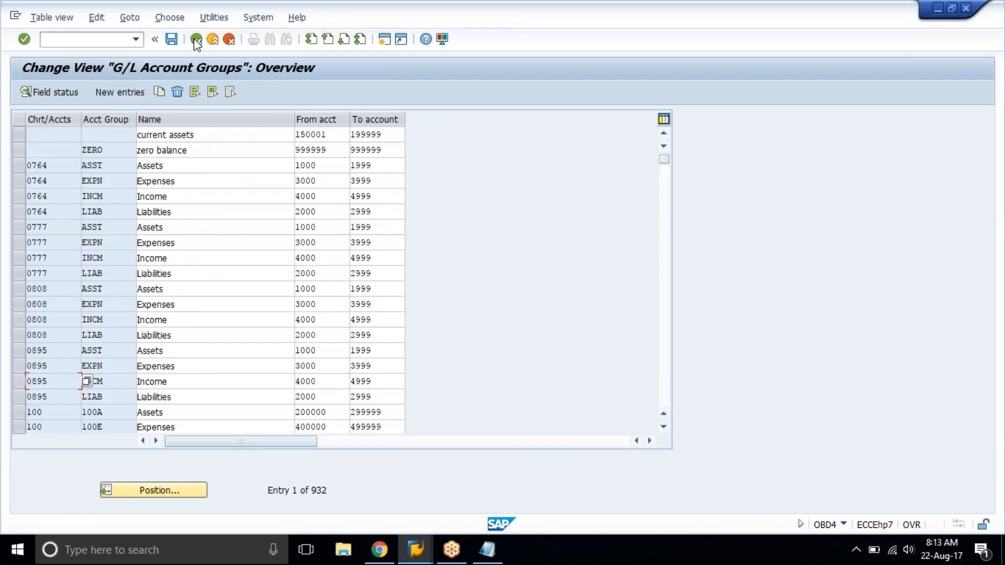
{"action": "left_click", "coordinate": [197, 39]}
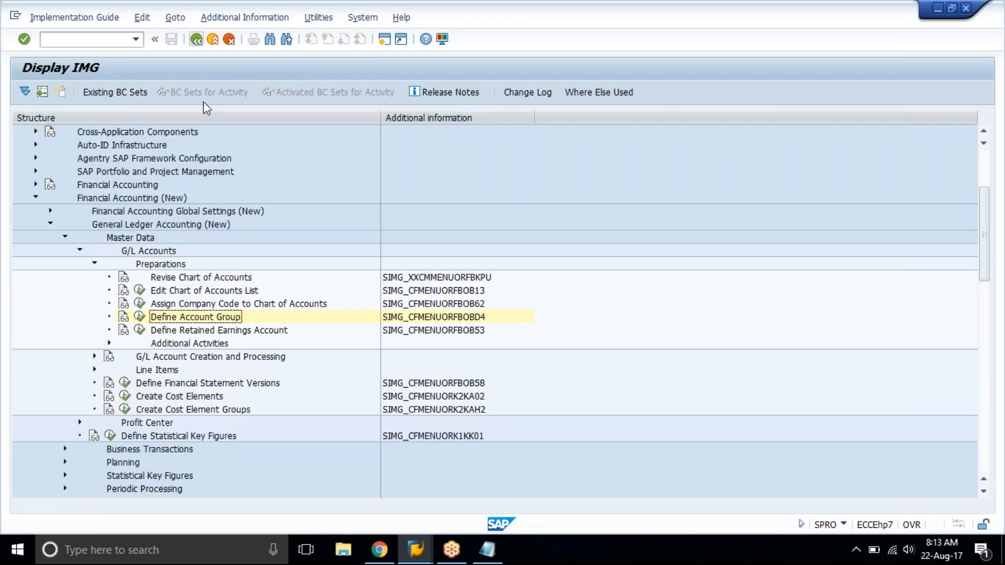
Open Define Retained Earnings Account for chart of accounts tat1.
{"action": "left_click", "coordinate": [193, 334]}
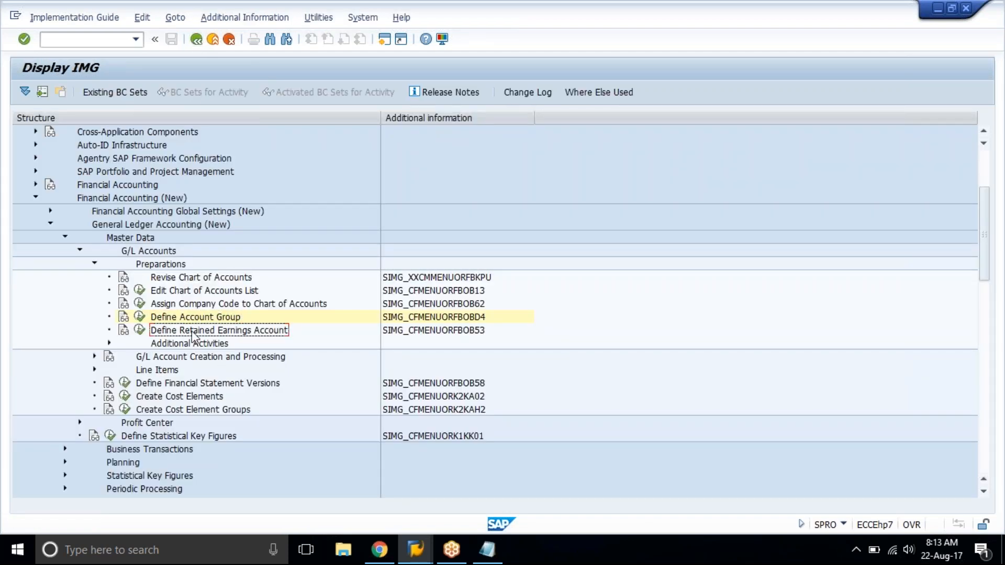
{"action": "left_click", "coordinate": [139, 330]}
{"action": "type", "text": "tatl"}
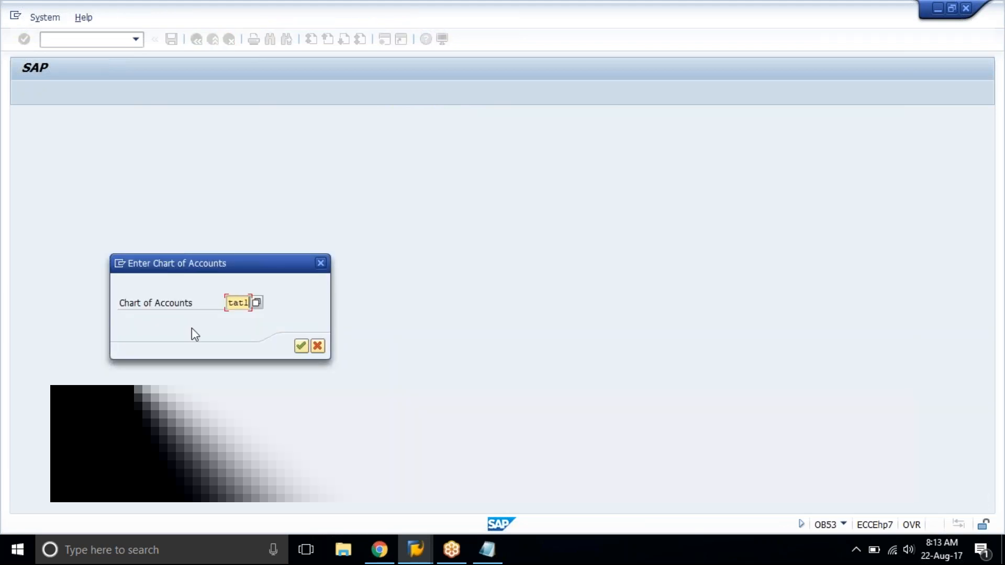
{"action": "key", "text": "Return"}
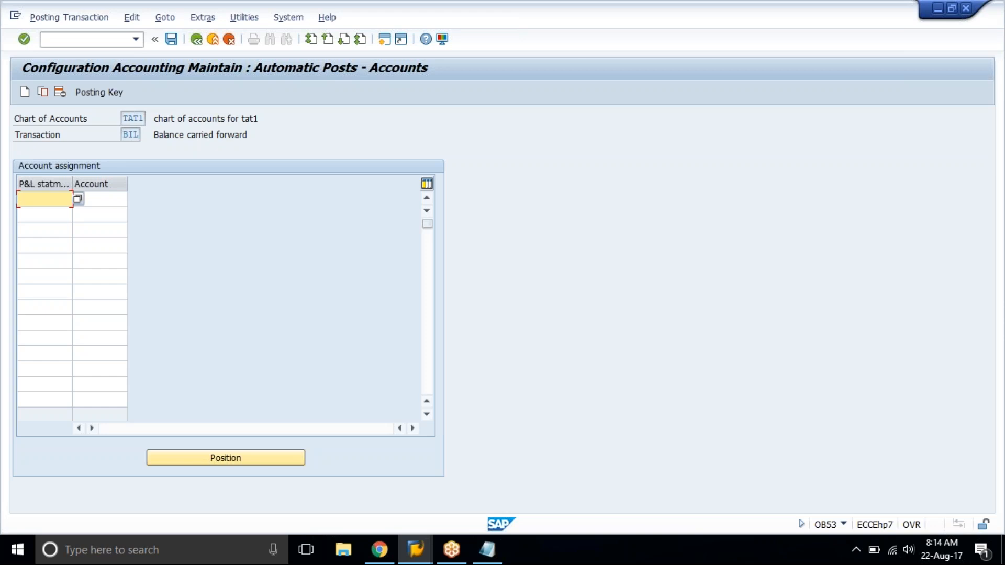
Save P&L statement account type X with its account left blank, and return to SAP Easy Access.
{"action": "type", "text": "x"}
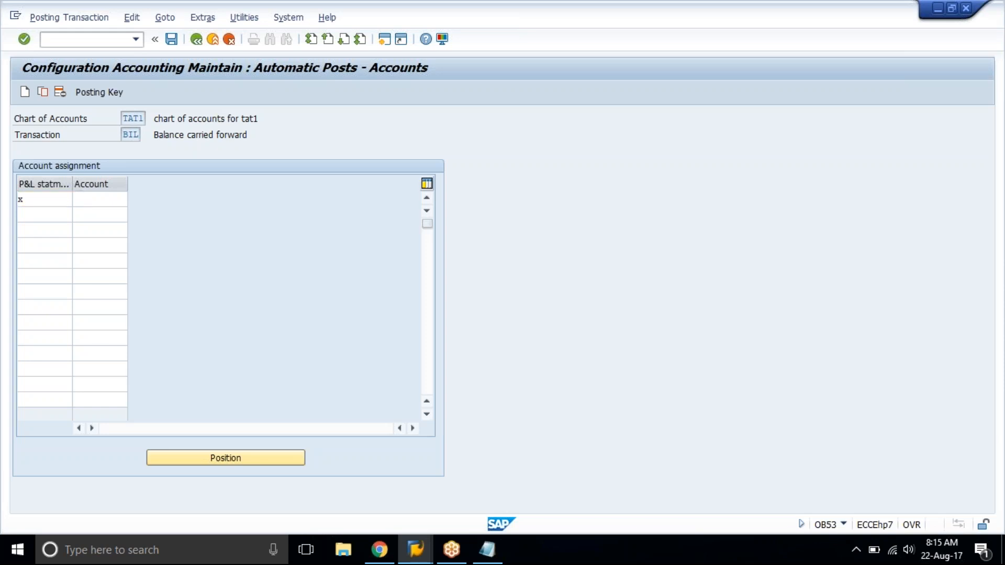
{"action": "key", "text": "Return"}
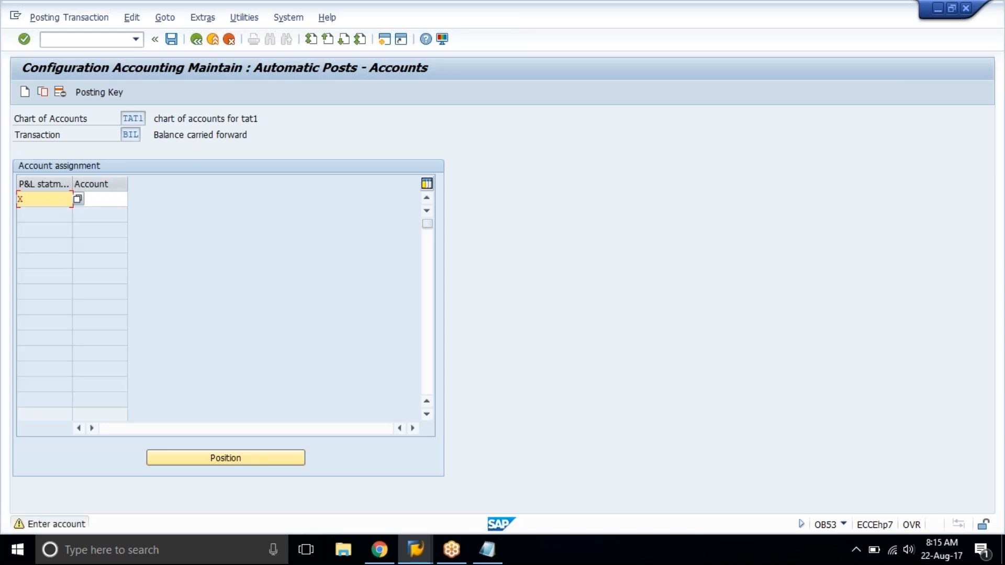
{"action": "left_click", "coordinate": [103, 200]}
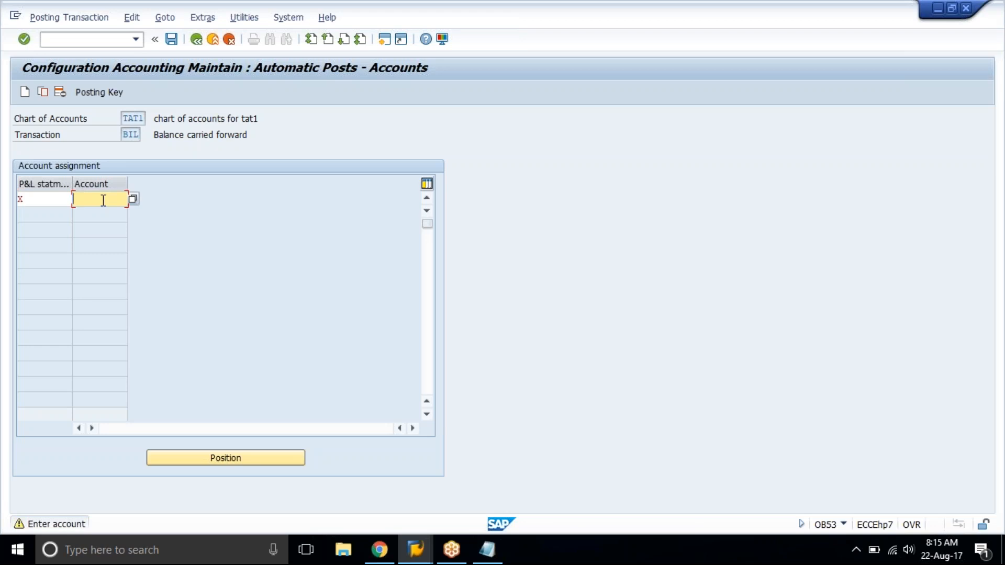
{"action": "key", "text": "Return"}
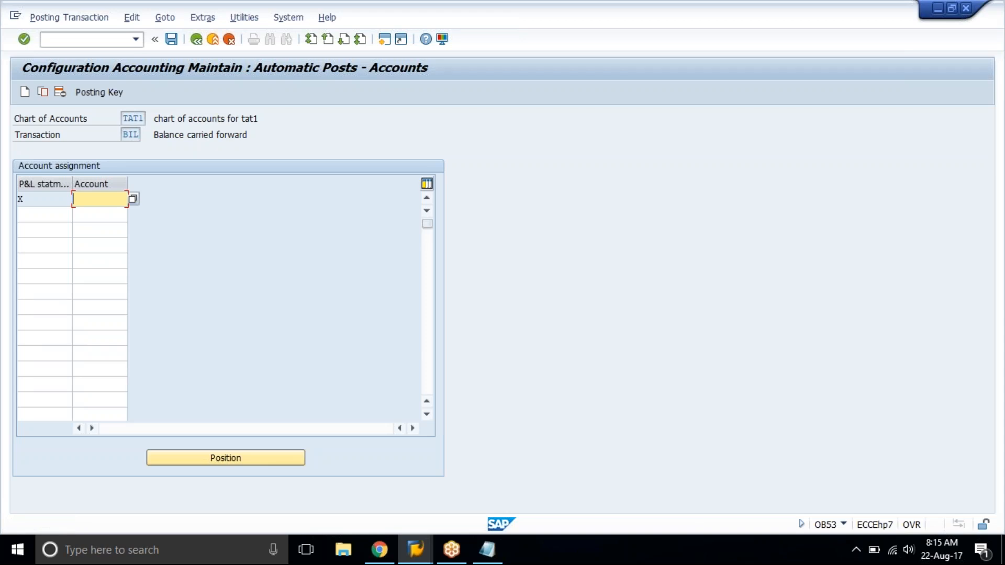
{"action": "key", "text": "ctrl+s"}
{"action": "key", "text": "Return"}
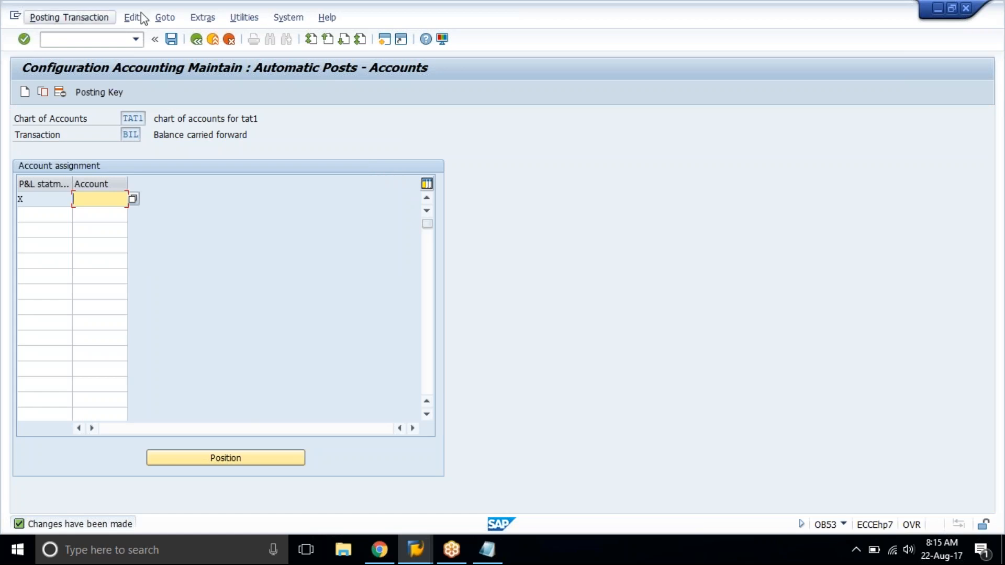
{"action": "left_click", "coordinate": [196, 39]}
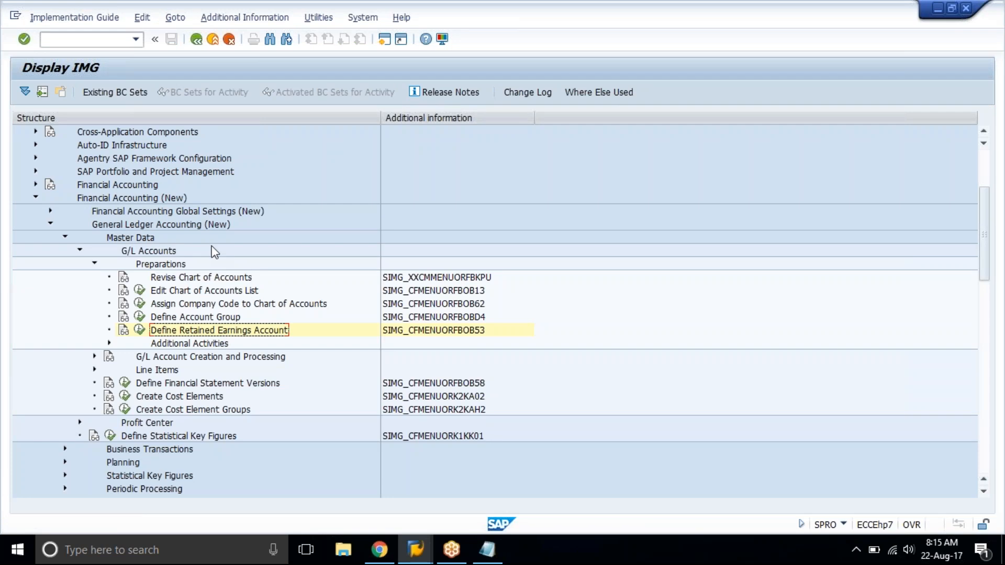
{"action": "left_click", "coordinate": [213, 40]}
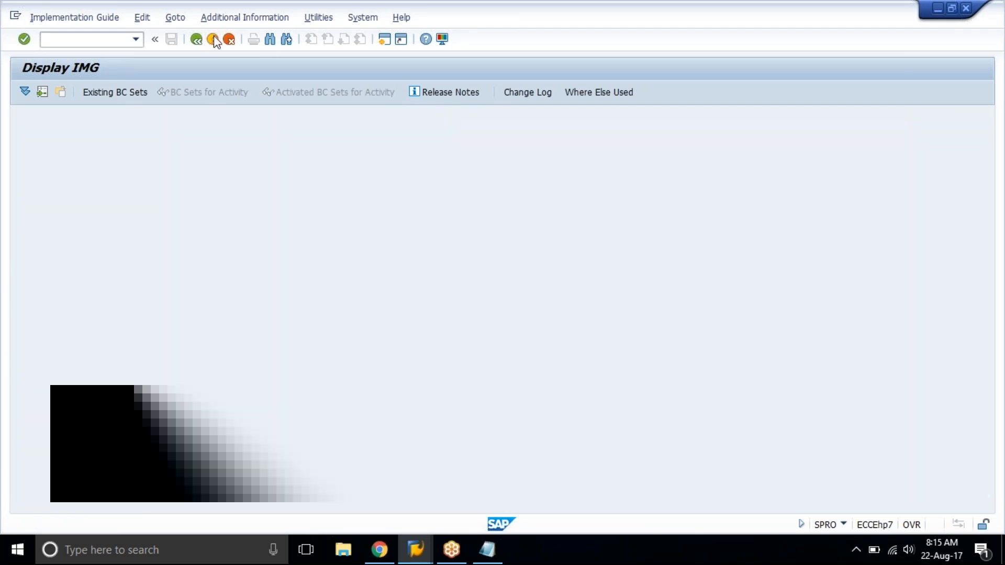
{"action": "left_click", "coordinate": [213, 40]}
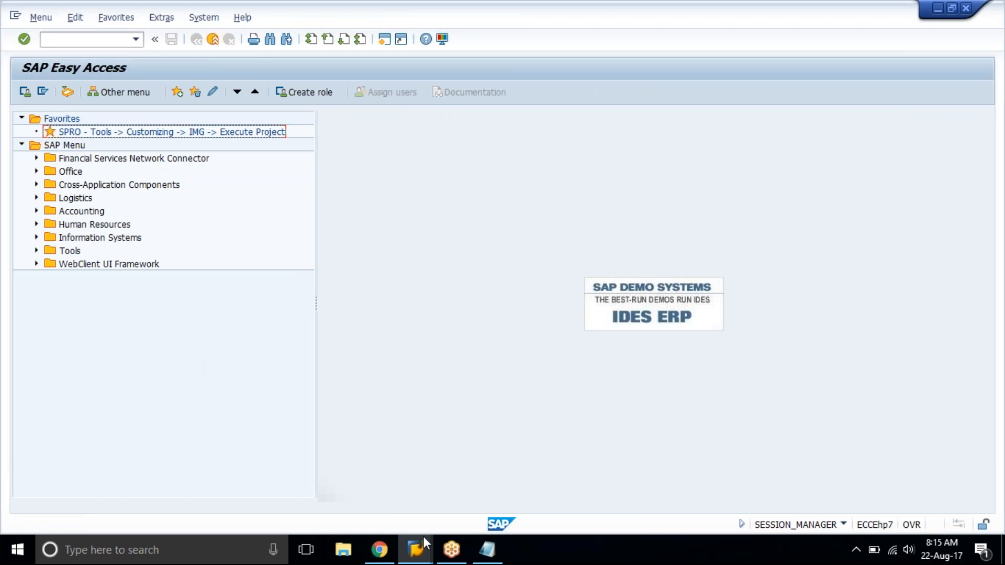
Switch to the training document spreadsheet in Chrome and select the General Ledger topics from Chart of accounts through Define Retained Earning Account.
{"action": "left_click", "coordinate": [380, 550]}
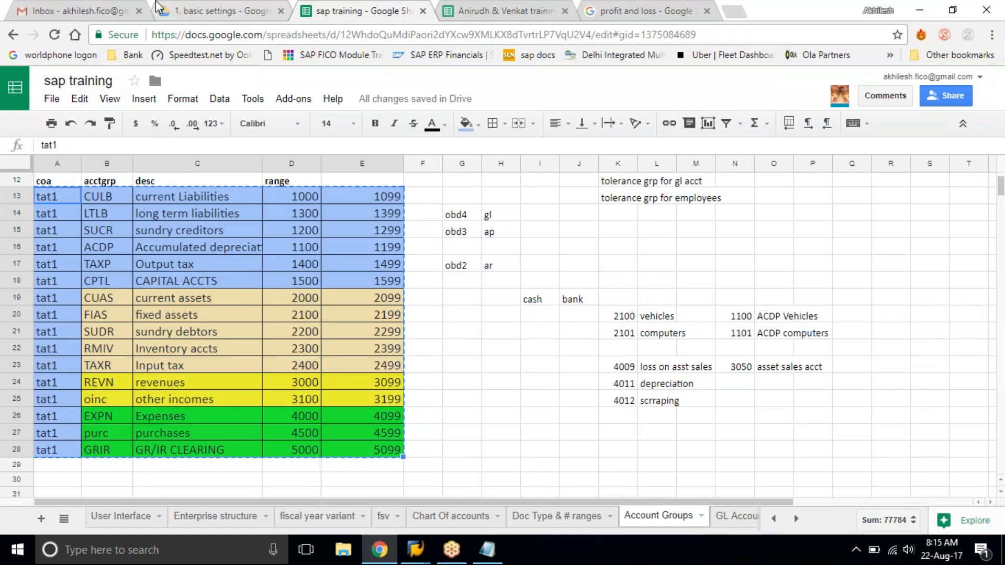
{"action": "left_click", "coordinate": [503, 10]}
{"action": "scroll", "coordinate": [213, 302], "scroll_direction": "down", "scroll_amount": 2}
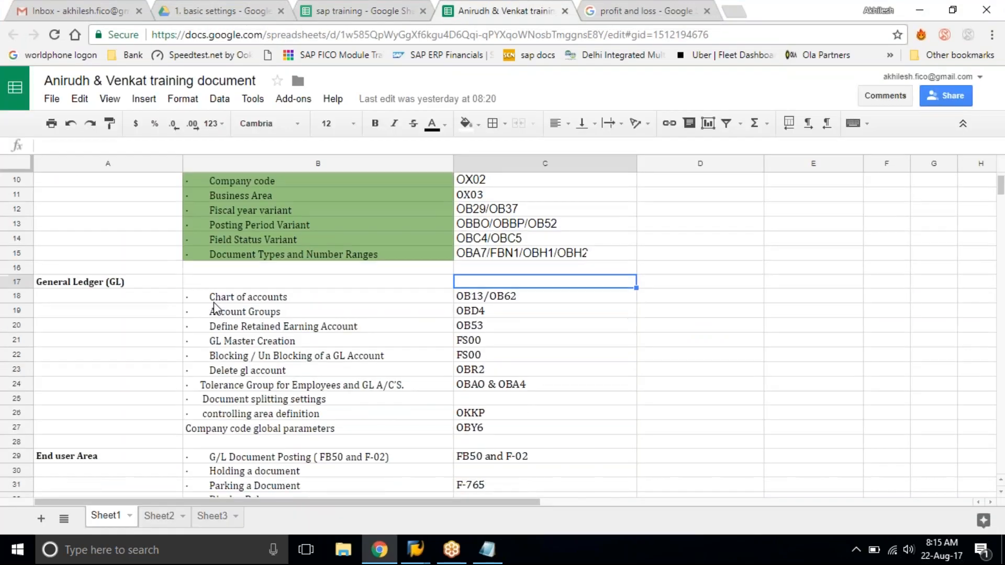
{"action": "scroll", "coordinate": [214, 303], "scroll_direction": "down", "scroll_amount": 2}
{"action": "left_click_drag", "start_coordinate": [208, 220], "coordinate": [277, 253]}
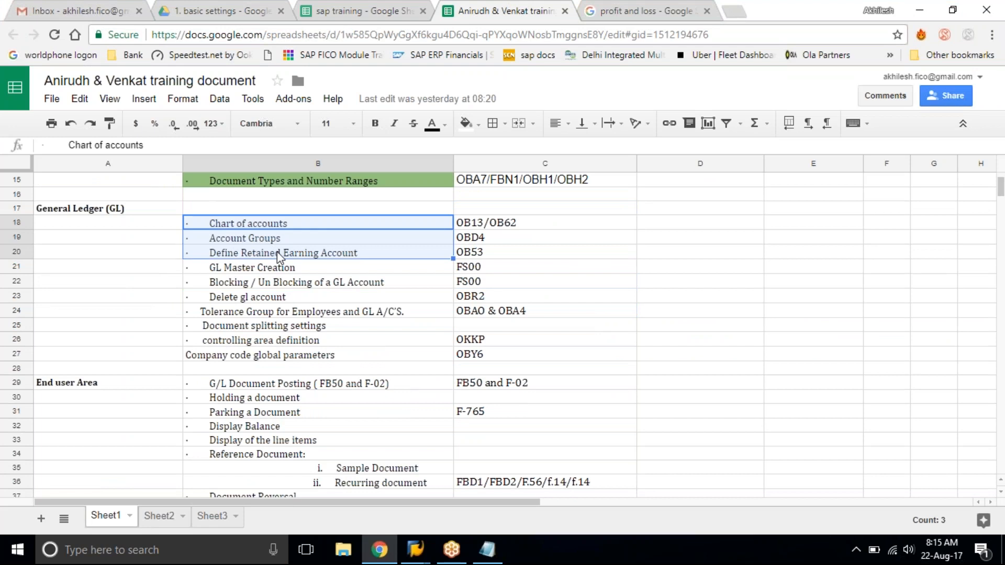
Fill the Chart of accounts, Account Groups and Define Retained Earning Account cells with the green shade used for Document Types and Number Ranges.
{"action": "left_click", "coordinate": [477, 124]}
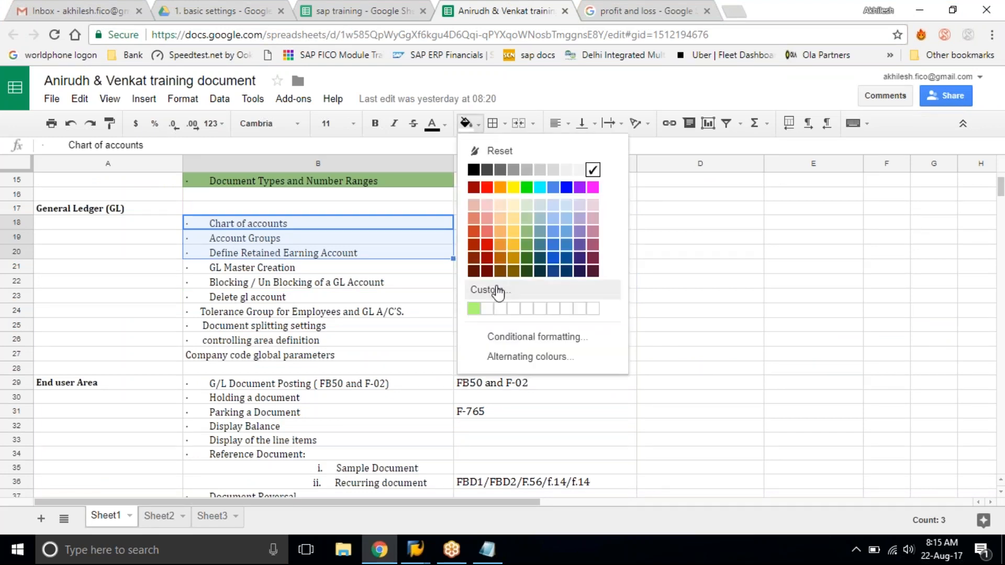
{"action": "left_click", "coordinate": [527, 245]}
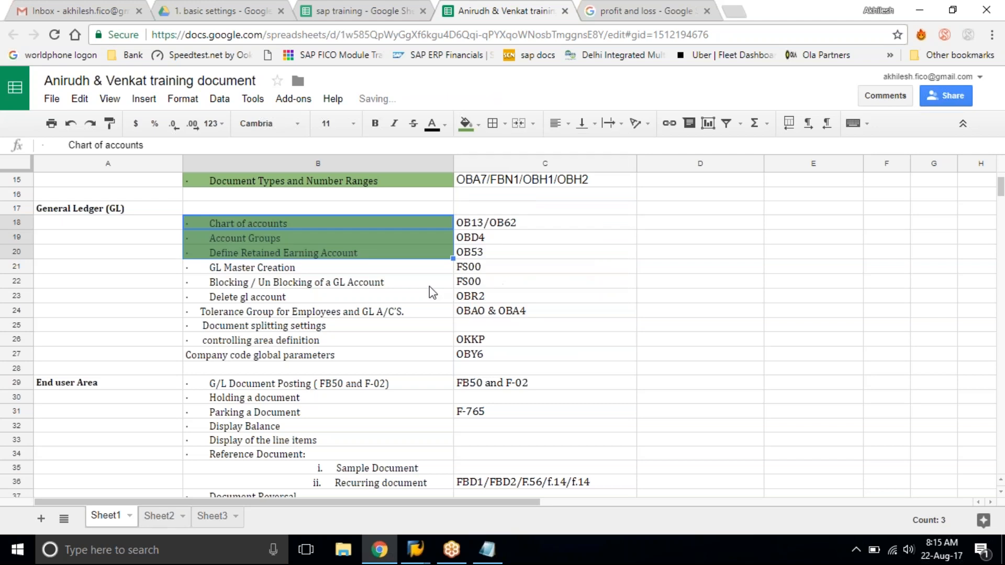
{"action": "left_click", "coordinate": [404, 300]}
{"action": "left_click_drag", "start_coordinate": [345, 219], "coordinate": [365, 257]}
{"action": "left_click", "coordinate": [479, 125]}
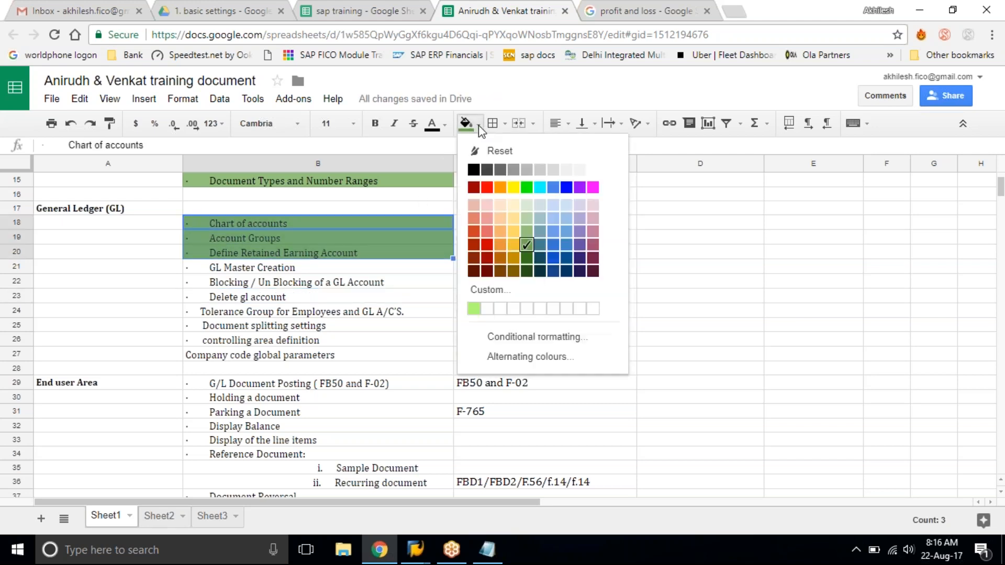
{"action": "left_click", "coordinate": [527, 231]}
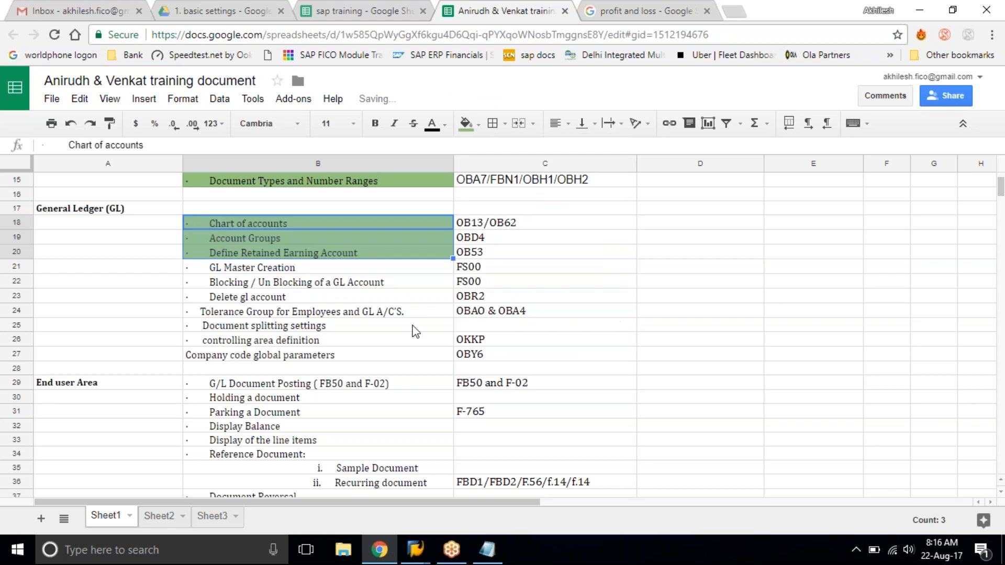
{"action": "left_click", "coordinate": [345, 369]}
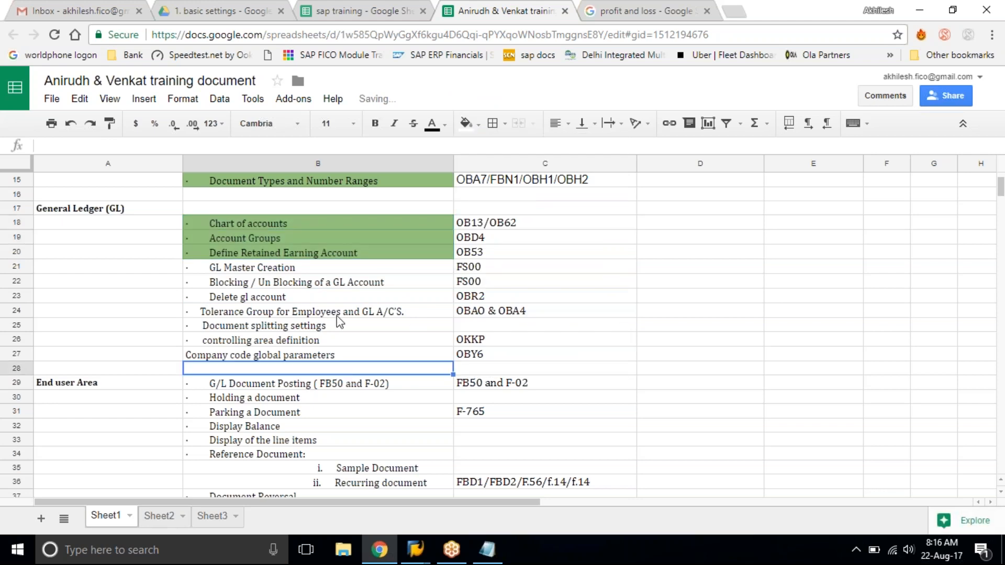
Select the Define Retained Earning Account topic, switch to SAP, and open transaction OB53 for chart of accounts TAT1.
{"action": "left_click", "coordinate": [451, 284]}
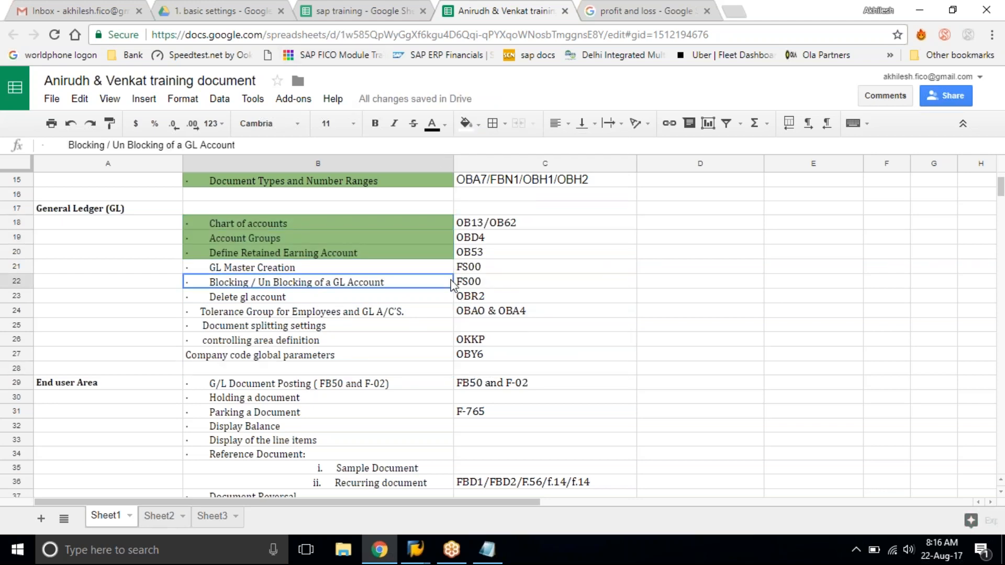
{"action": "left_click", "coordinate": [427, 270]}
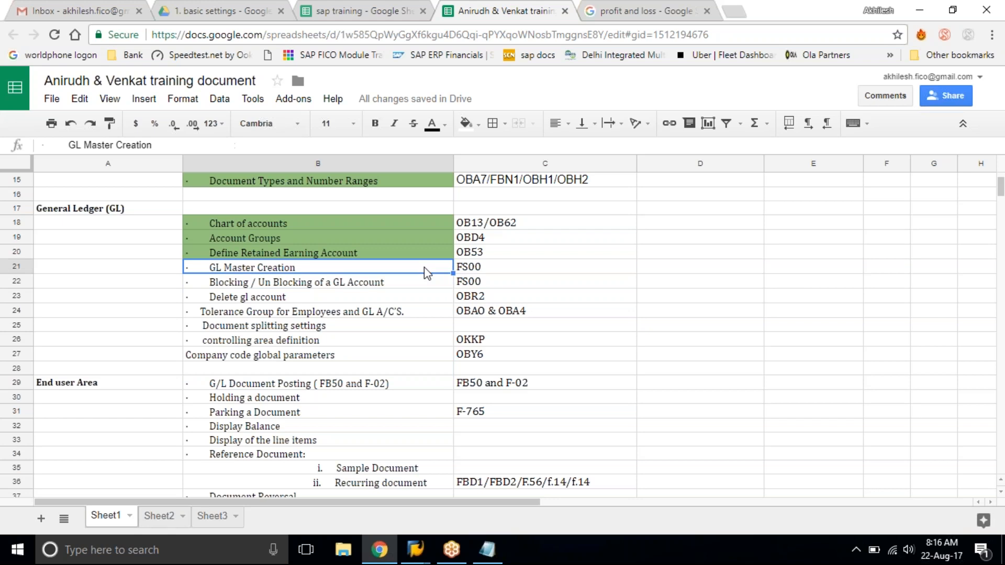
{"action": "left_click", "coordinate": [377, 255]}
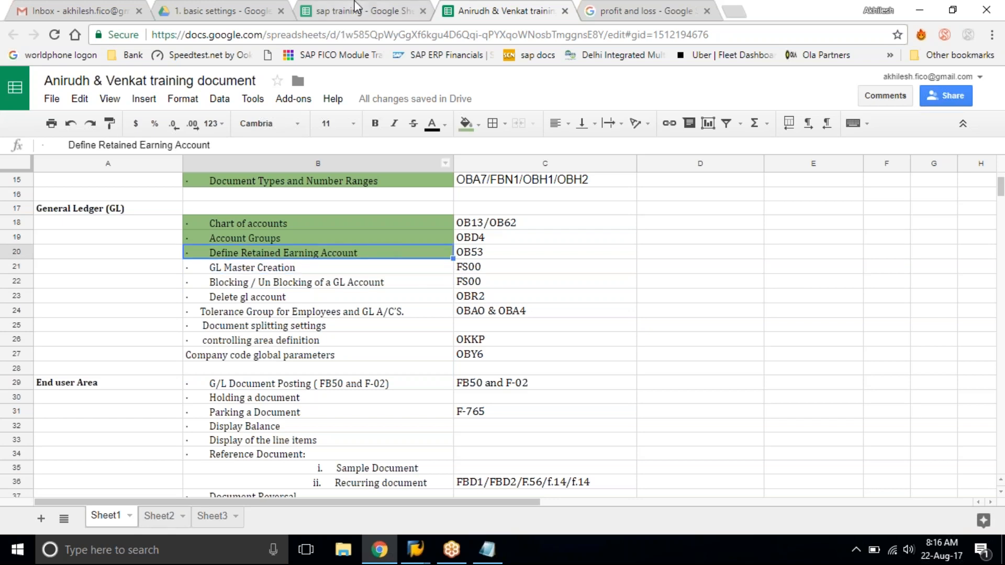
{"action": "left_click", "coordinate": [415, 551]}
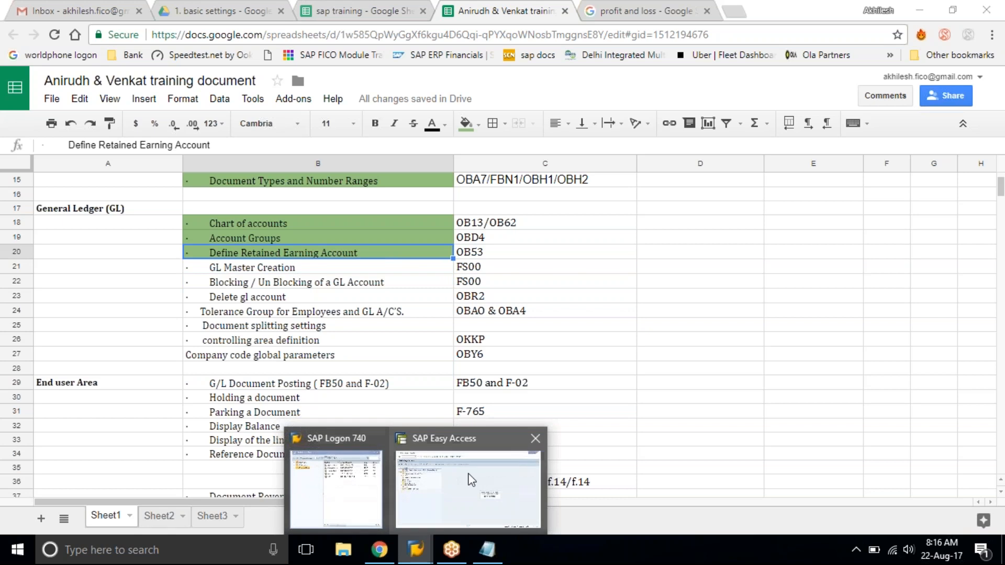
{"action": "left_click", "coordinate": [463, 479]}
{"action": "left_click", "coordinate": [115, 38]}
{"action": "type", "text": "ob53"}
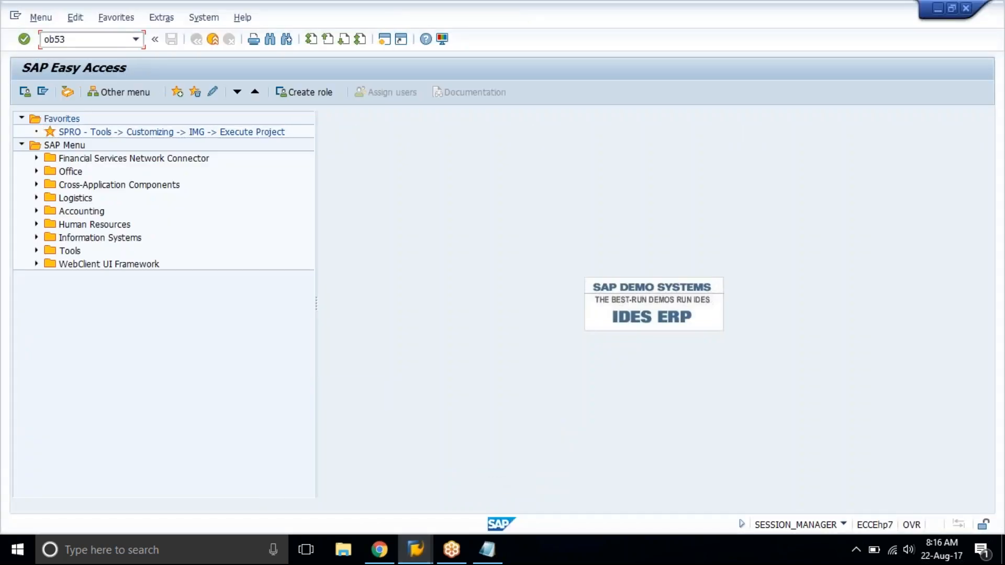
{"action": "key", "text": "Return"}
{"action": "key", "text": "Return"}
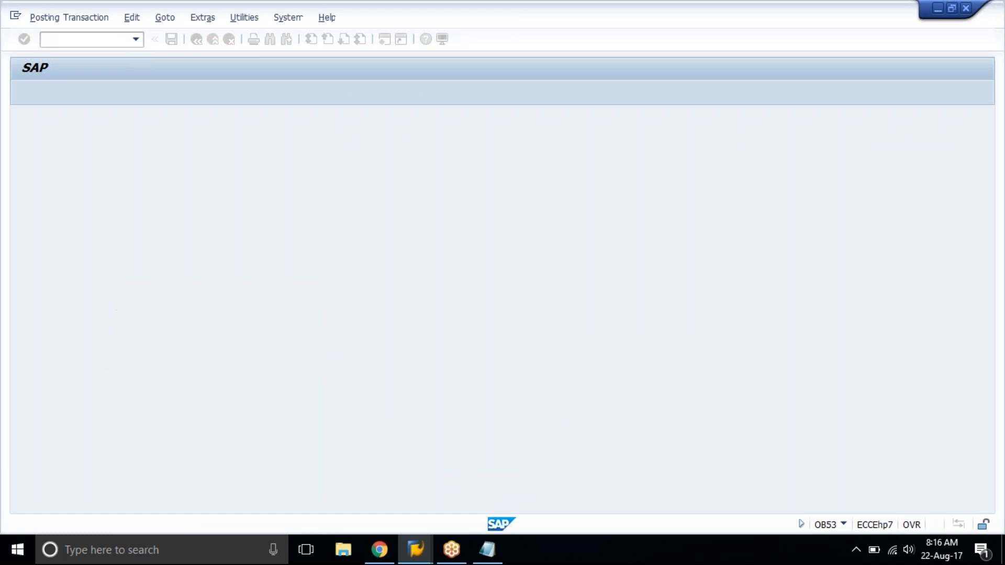
Check the blank account for P&L statement account type X, save the assignment, and return to SAP Easy Access.
{"action": "left_click", "coordinate": [45, 199]}
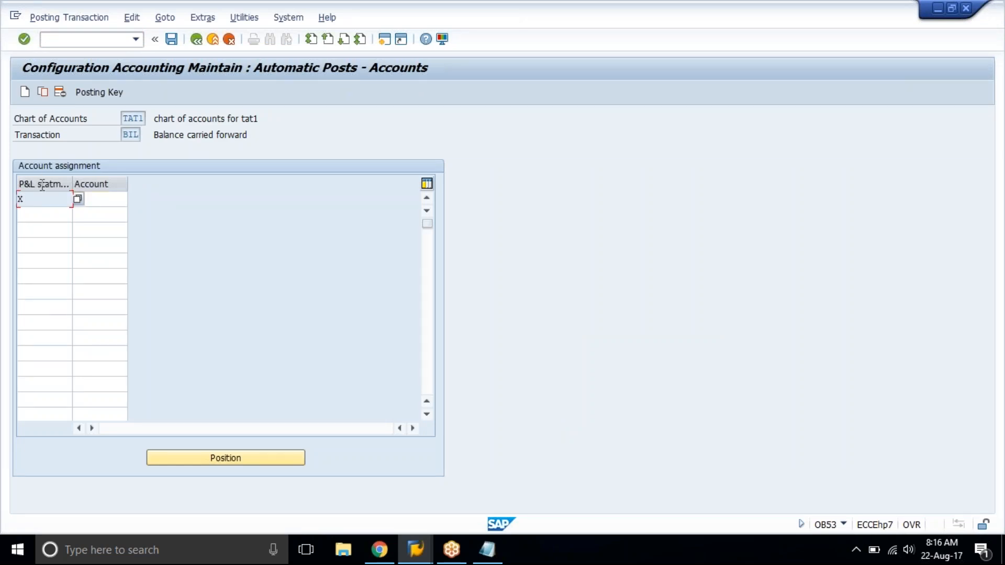
{"action": "left_click", "coordinate": [124, 201]}
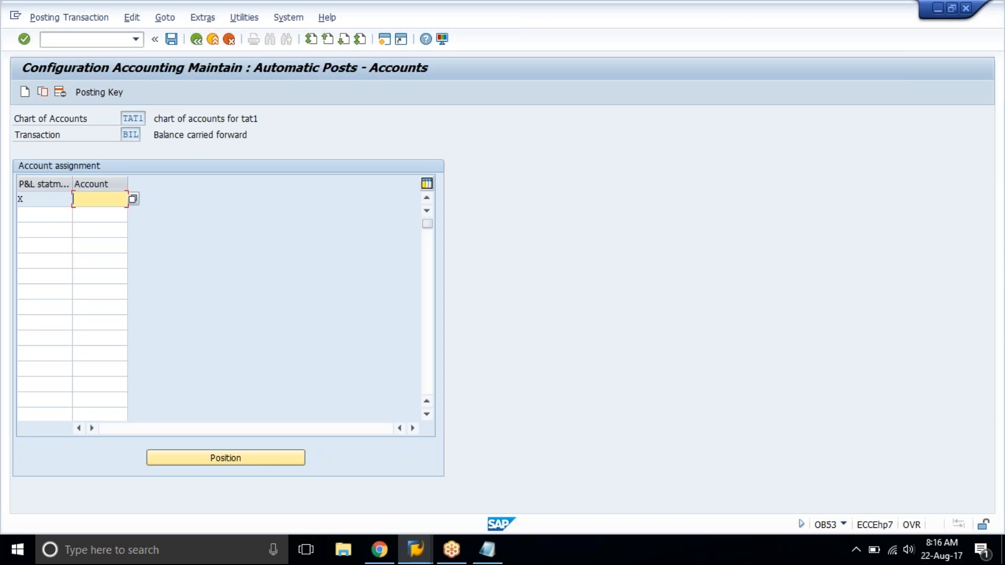
{"action": "key", "text": "ctrl+s"}
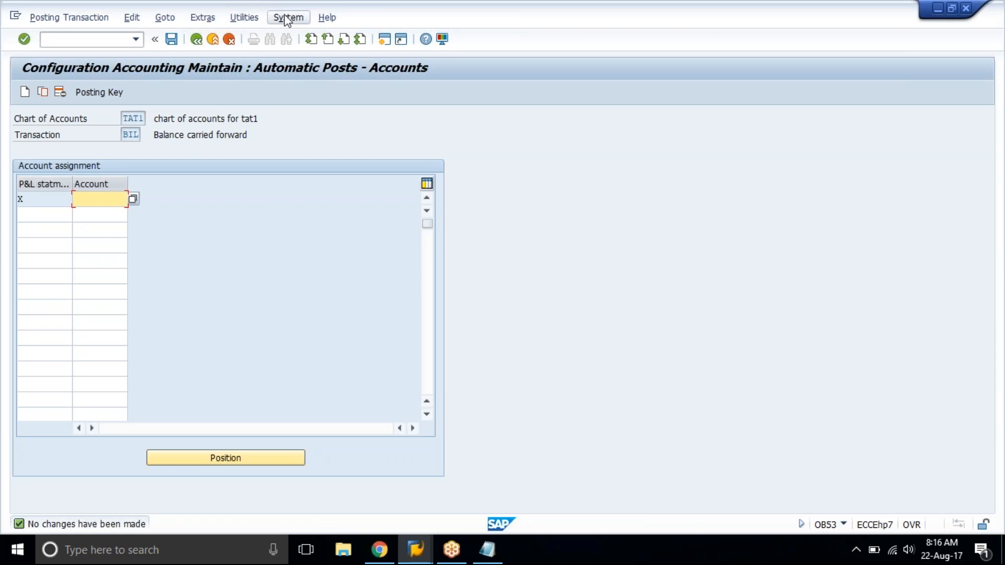
{"action": "left_click", "coordinate": [213, 41]}
{"action": "left_click", "coordinate": [213, 41]}
{"action": "left_click", "coordinate": [229, 273]}
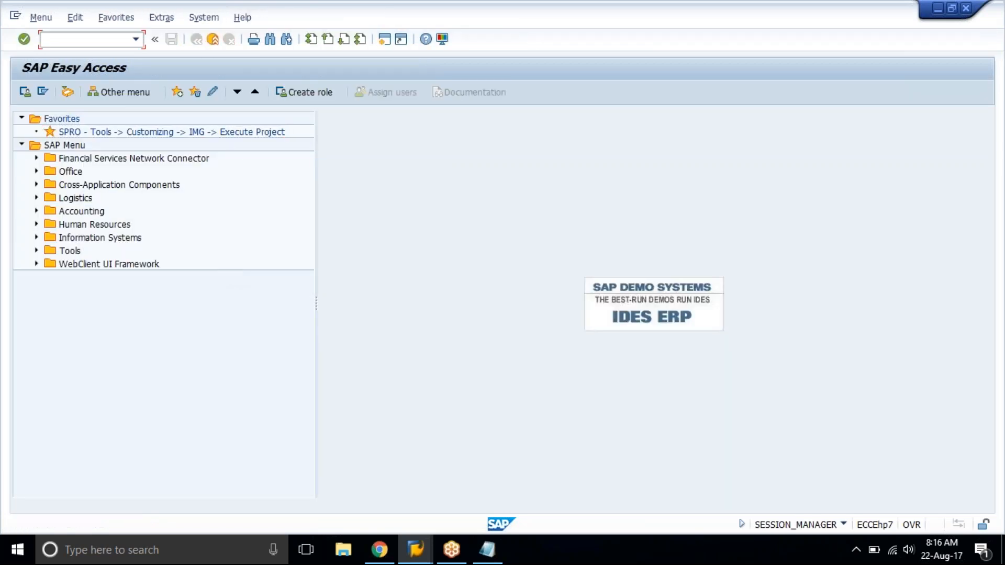
Switch to the sap training spreadsheet in Chrome and open its GL Accounts sheet.
{"action": "left_click", "coordinate": [380, 550]}
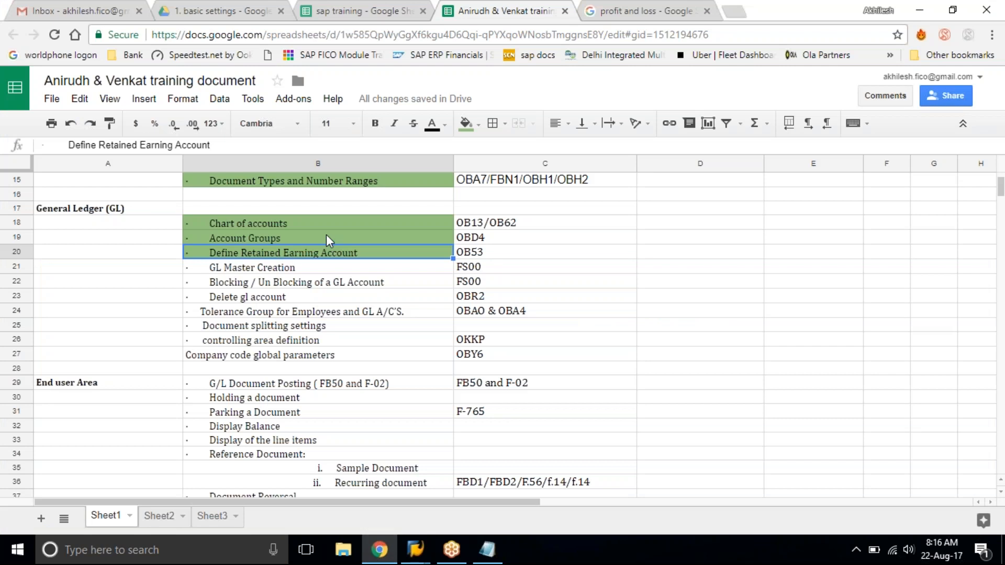
{"action": "left_click", "coordinate": [367, 10]}
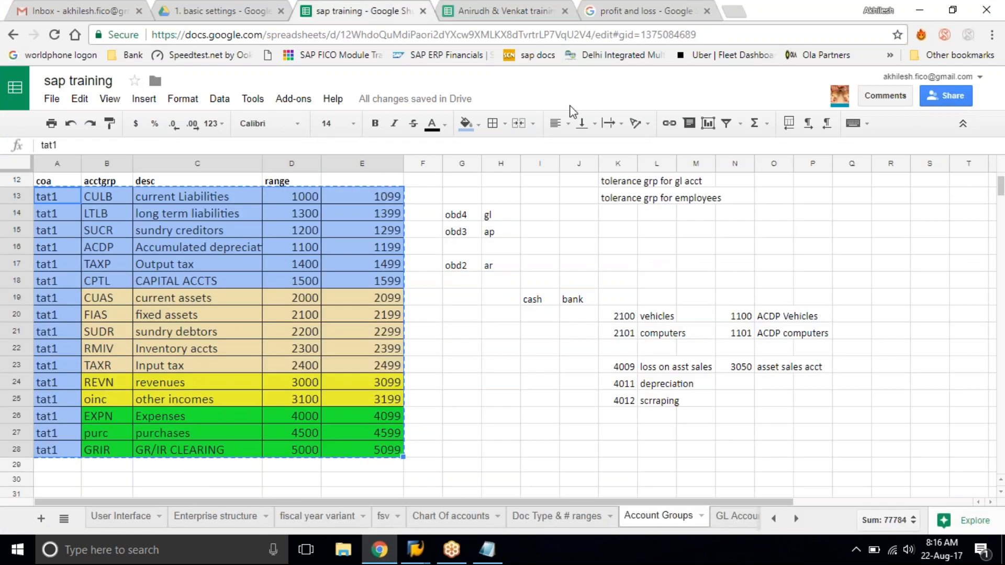
{"action": "left_click", "coordinate": [795, 518]}
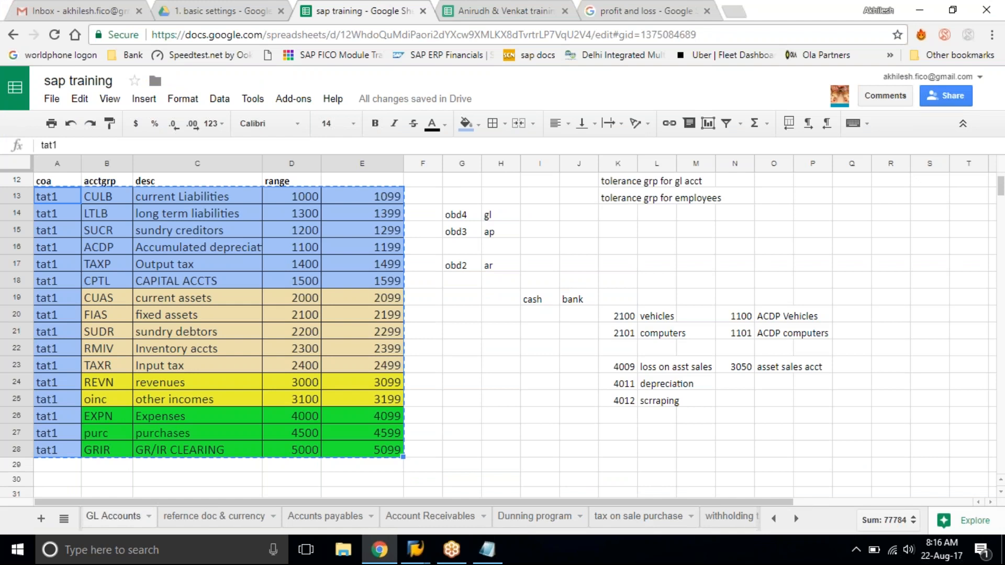
{"action": "left_click", "coordinate": [113, 516]}
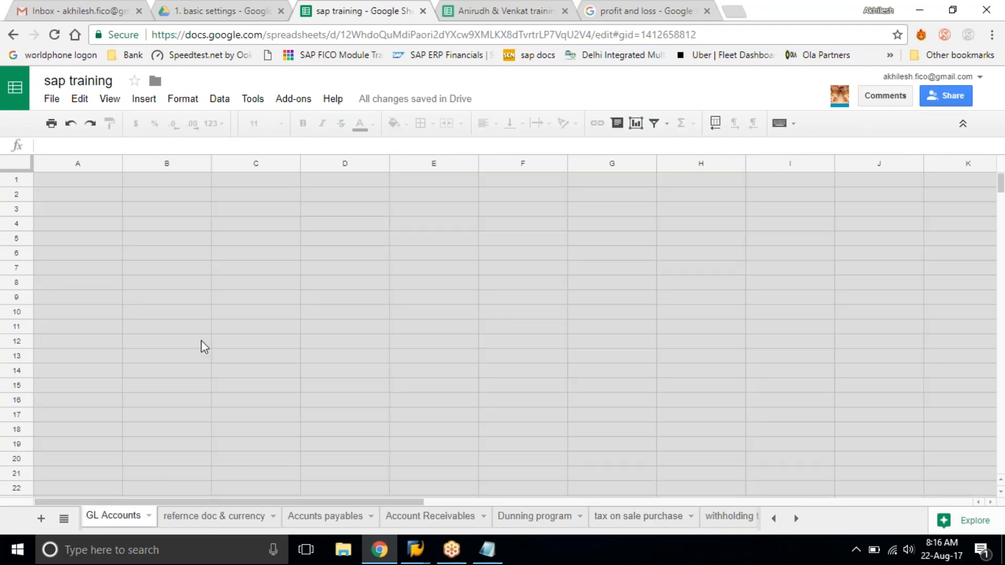
Examine the FS00 general ledger master records table, including account numbers, names, statement types, account groups, sort keys and field status groups.
{"action": "scroll", "coordinate": [283, 325], "scroll_direction": "down", "scroll_amount": 1}
{"action": "scroll", "coordinate": [282, 325], "scroll_direction": "down", "scroll_amount": 10}
{"action": "scroll", "coordinate": [284, 326], "scroll_direction": "up", "scroll_amount": 8}
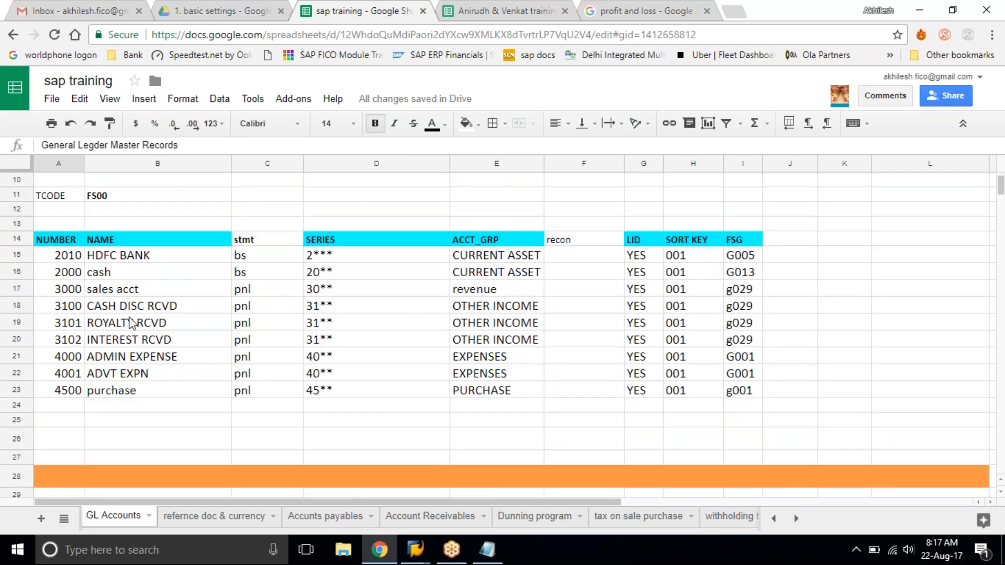
{"action": "scroll", "coordinate": [131, 323], "scroll_direction": "down", "scroll_amount": 2}
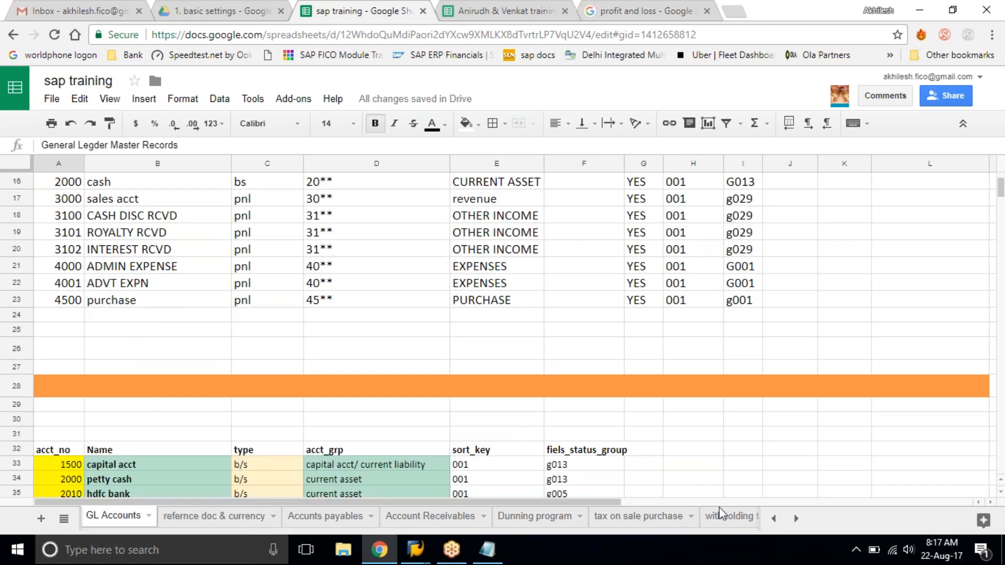
{"action": "left_click", "coordinate": [774, 519]}
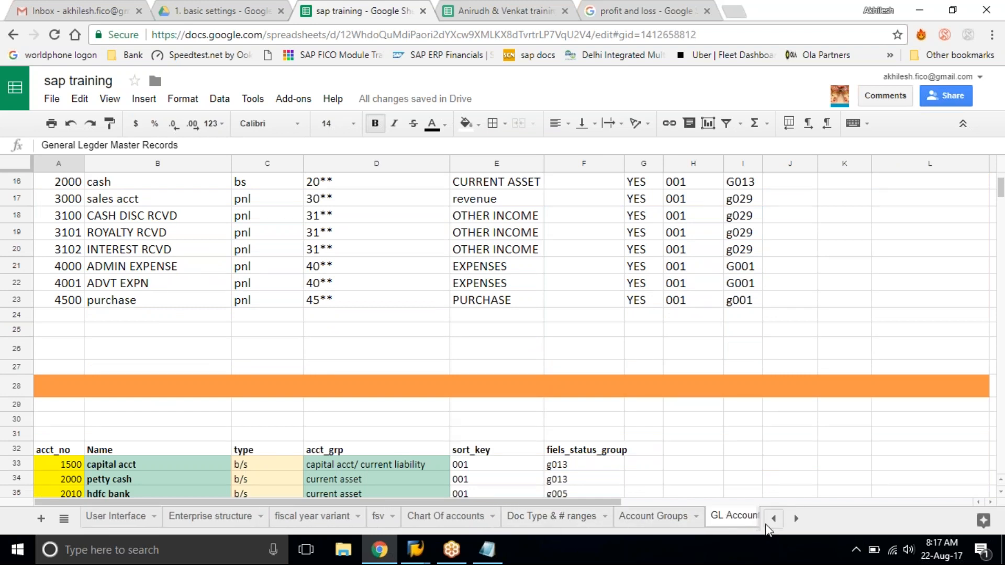
{"action": "left_click", "coordinate": [796, 519]}
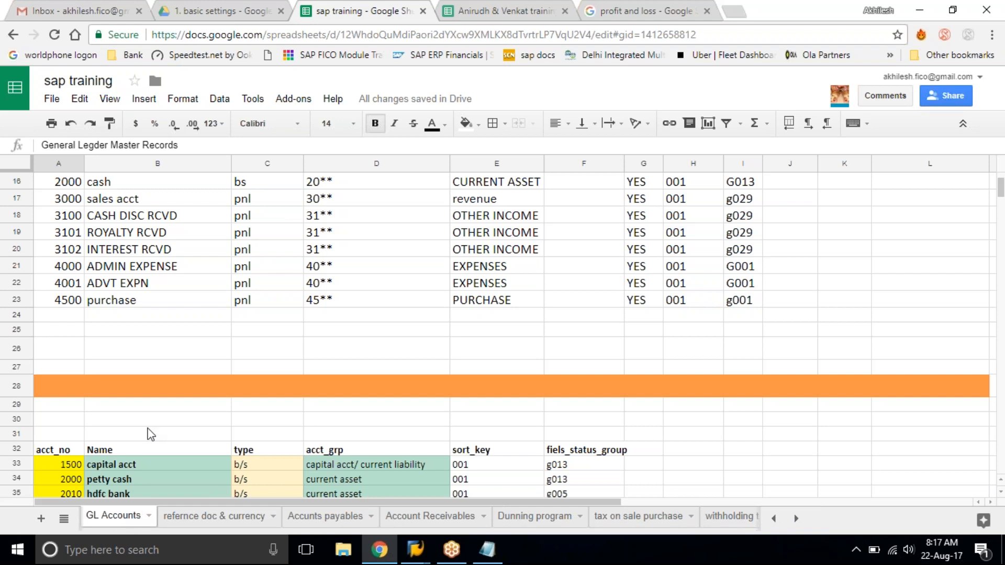
{"action": "left_click", "coordinate": [163, 367]}
{"action": "scroll", "coordinate": [165, 372], "scroll_direction": "down", "scroll_amount": 1}
{"action": "scroll", "coordinate": [165, 373], "scroll_direction": "down", "scroll_amount": 2}
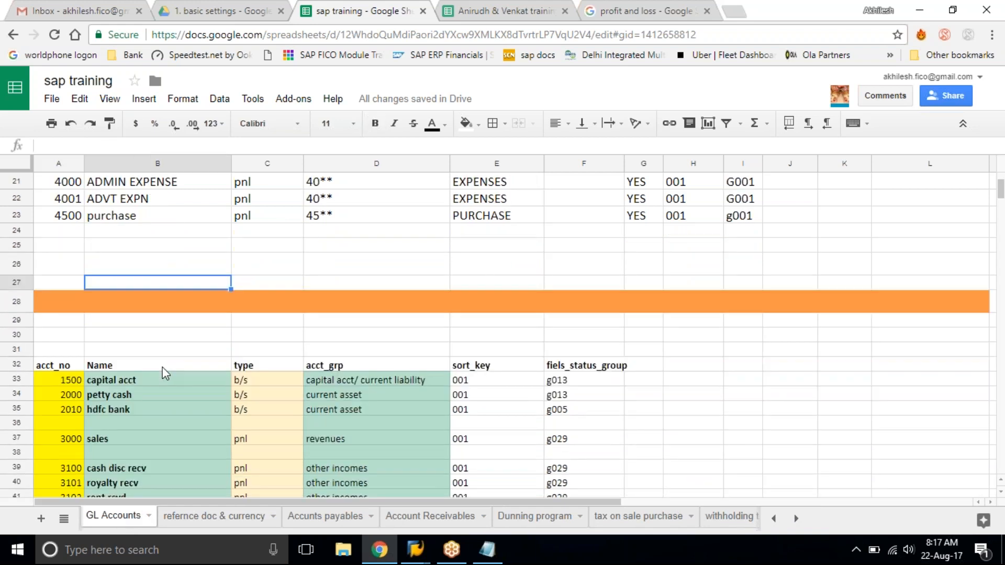
{"action": "scroll", "coordinate": [165, 373], "scroll_direction": "up", "scroll_amount": 10}
{"action": "scroll", "coordinate": [165, 373], "scroll_direction": "down", "scroll_amount": 1}
{"action": "scroll", "coordinate": [165, 372], "scroll_direction": "down", "scroll_amount": 4}
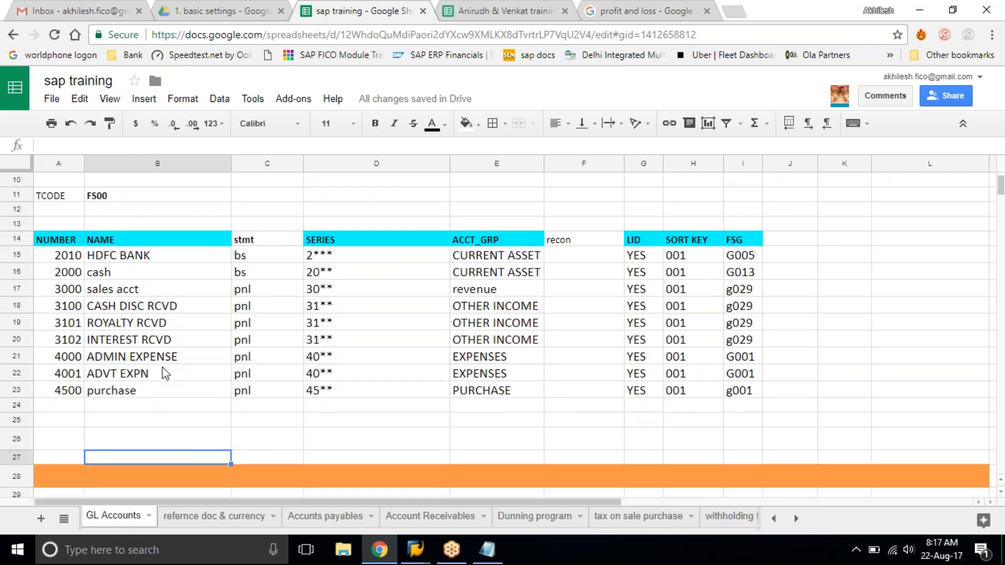
{"action": "scroll", "coordinate": [162, 370], "scroll_direction": "up", "scroll_amount": 1}
{"action": "left_click_drag", "start_coordinate": [46, 214], "coordinate": [213, 337]}
{"action": "left_click", "coordinate": [216, 341]}
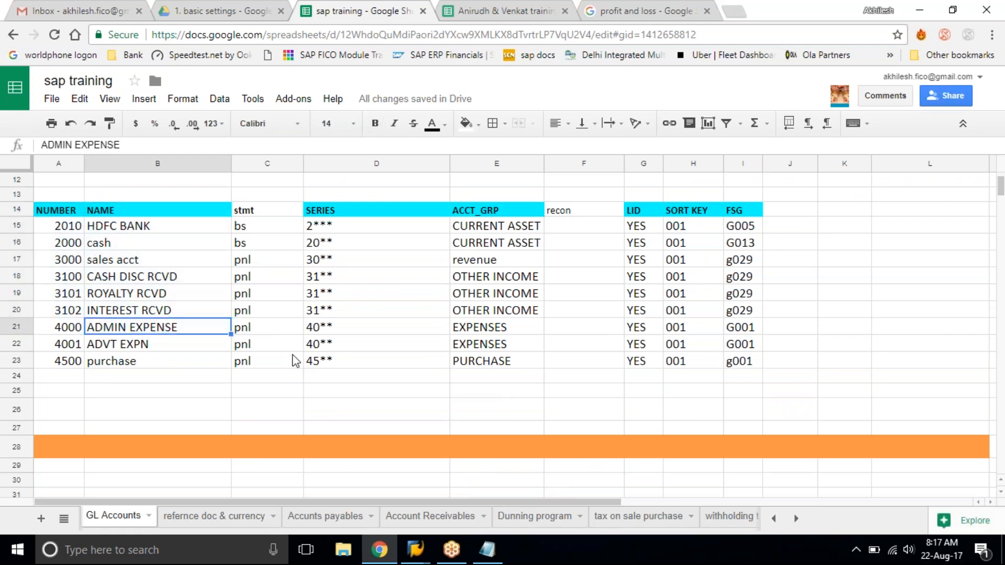
Review the account number, name and type columns in the detailed account list below the orange divider.
{"action": "scroll", "coordinate": [294, 360], "scroll_direction": "down", "scroll_amount": 6}
{"action": "scroll", "coordinate": [294, 360], "scroll_direction": "down", "scroll_amount": 1}
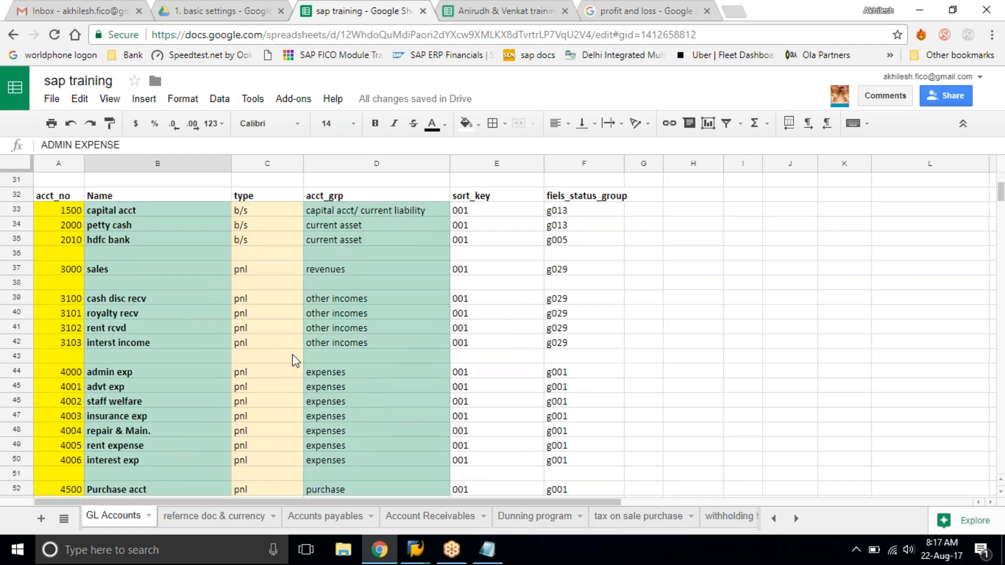
{"action": "scroll", "coordinate": [293, 360], "scroll_direction": "down", "scroll_amount": 1}
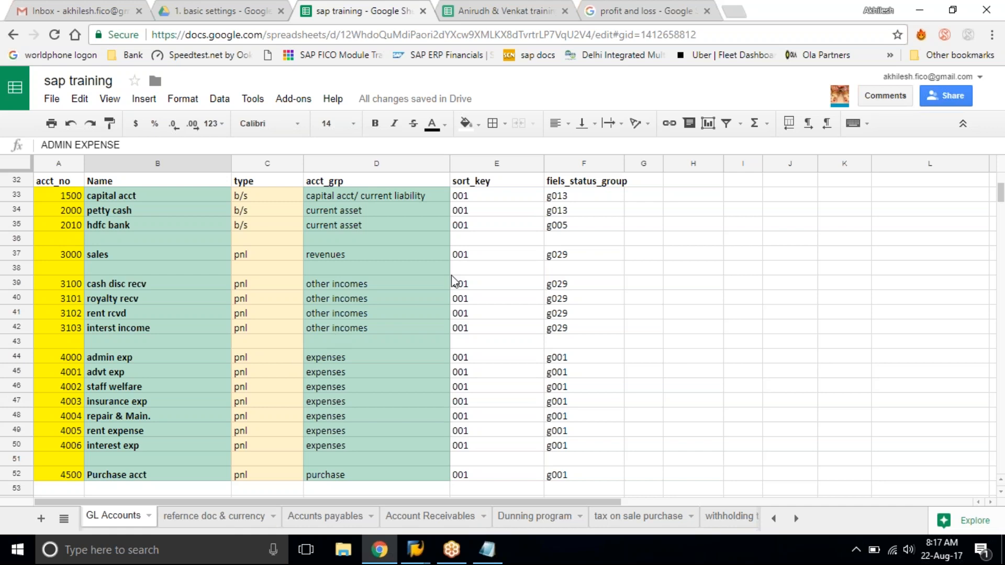
{"action": "left_click", "coordinate": [503, 244]}
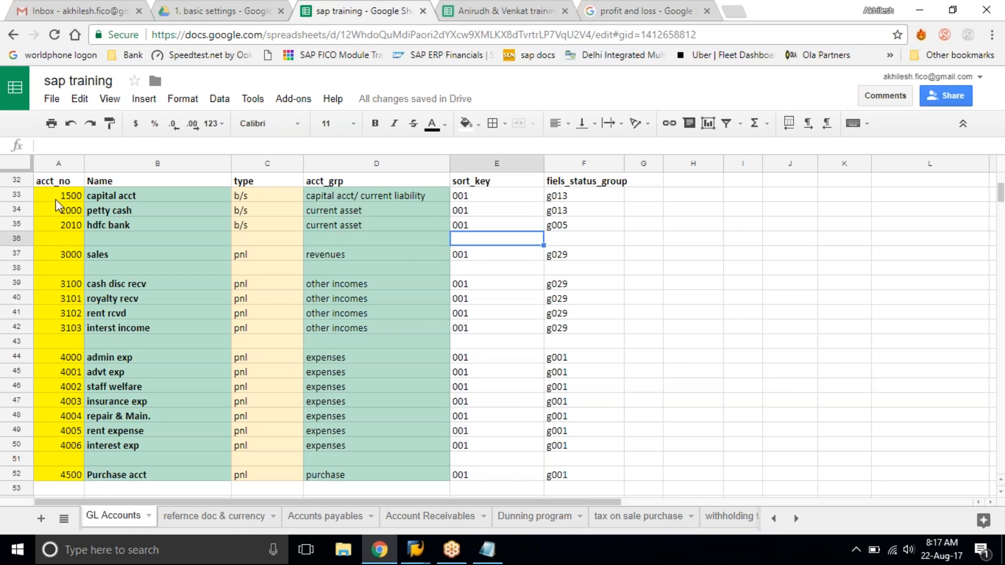
{"action": "left_click_drag", "start_coordinate": [56, 199], "coordinate": [561, 477]}
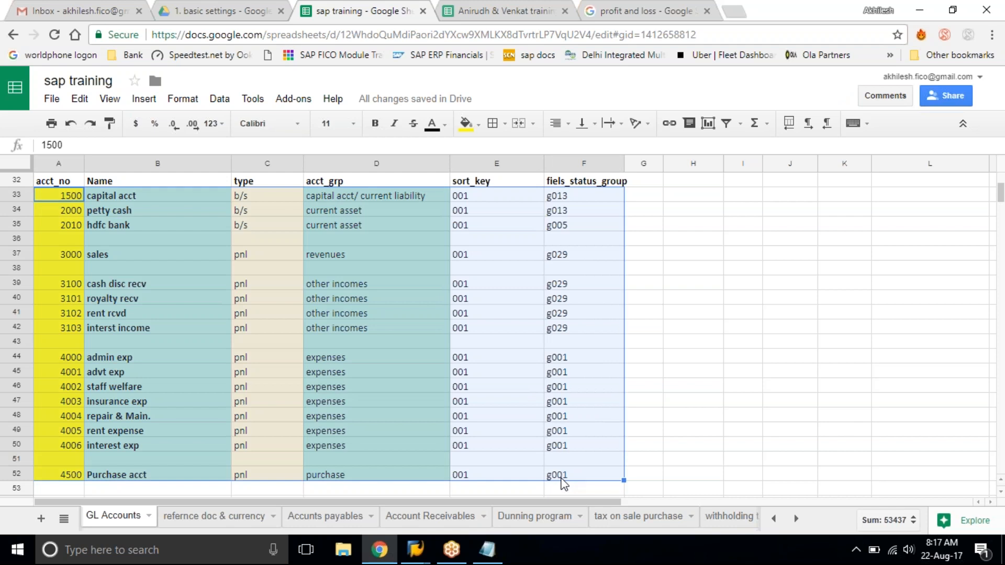
{"action": "left_click", "coordinate": [48, 200]}
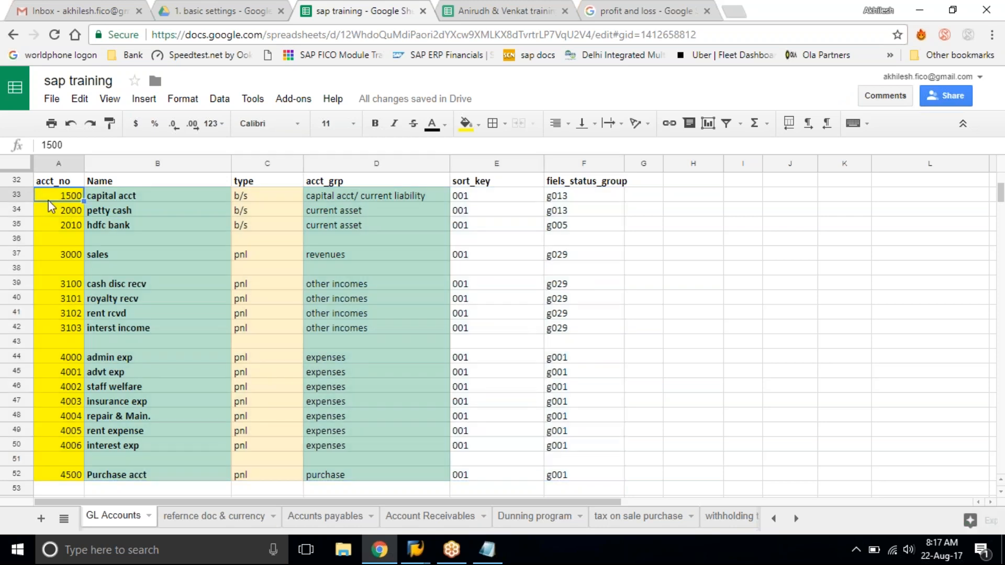
{"action": "left_click", "coordinate": [133, 196]}
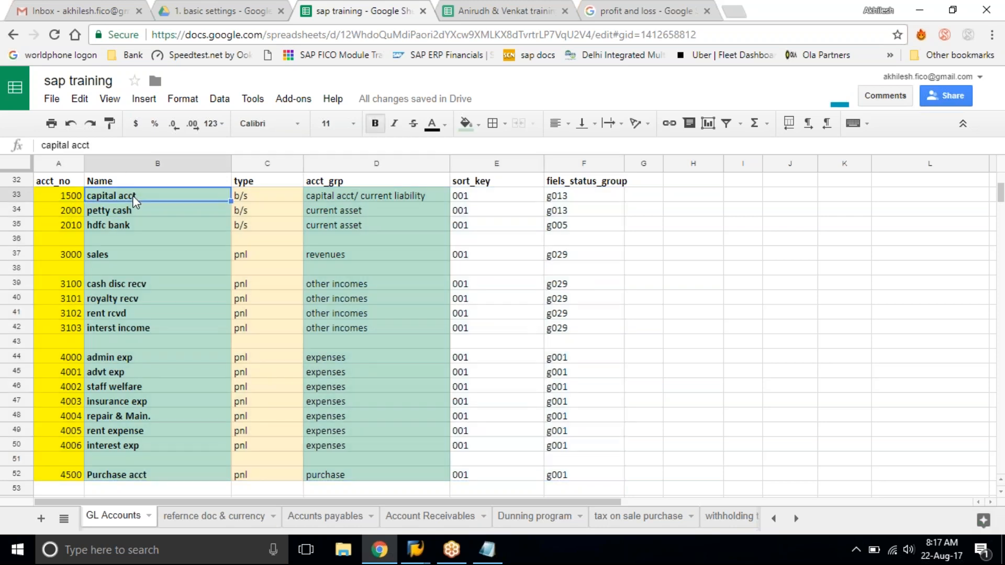
{"action": "left_click", "coordinate": [254, 197]}
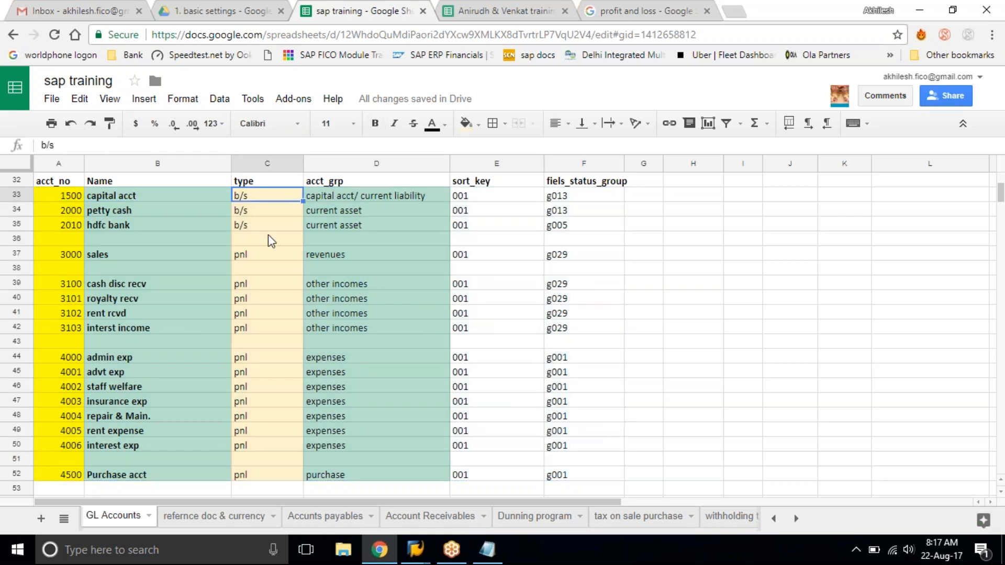
Review the account group, sort key and field status group columns from capital acct through Purchase acct.
{"action": "left_click", "coordinate": [336, 199]}
{"action": "left_click_drag", "start_coordinate": [318, 195], "coordinate": [370, 475]}
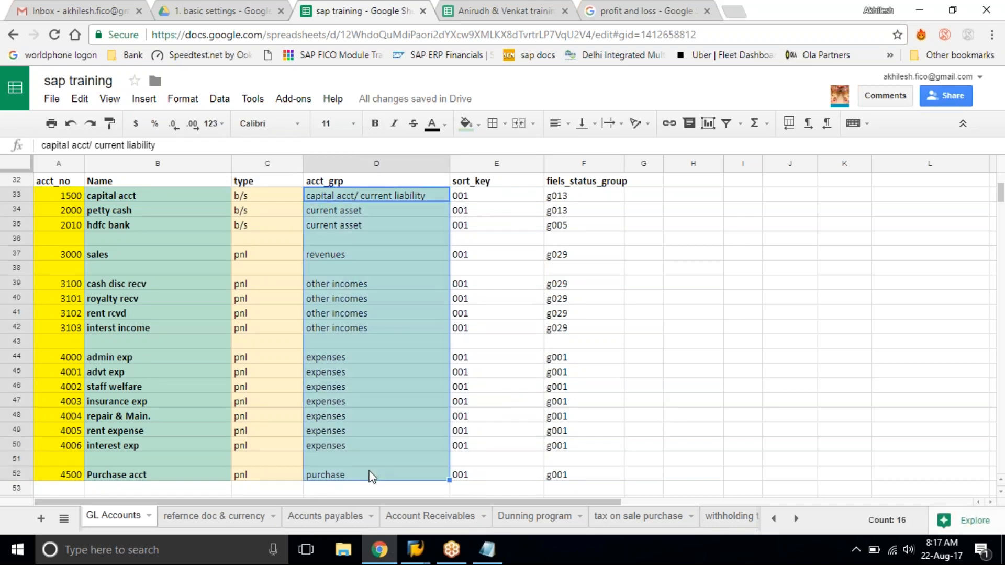
{"action": "left_click", "coordinate": [402, 224]}
{"action": "left_click", "coordinate": [485, 195]}
{"action": "left_click_drag", "start_coordinate": [486, 198], "coordinate": [500, 476]}
{"action": "left_click_drag", "start_coordinate": [596, 194], "coordinate": [561, 477]}
{"action": "left_click", "coordinate": [561, 477]}
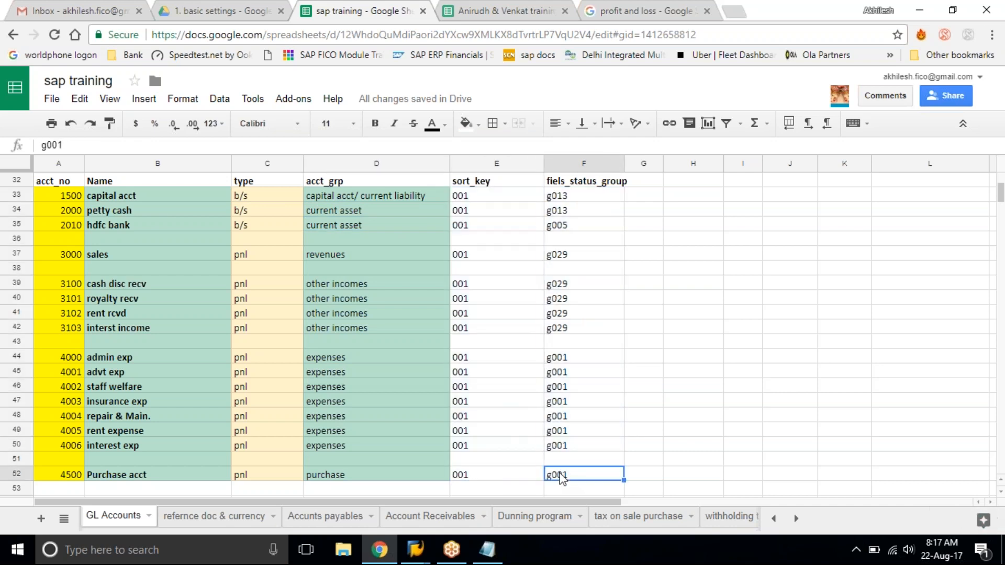
Review the account list in the GL Accounts sheet, from capital acct through sales and the other income accounts to admin exp.
{"action": "left_click_drag", "start_coordinate": [55, 198], "coordinate": [558, 476]}
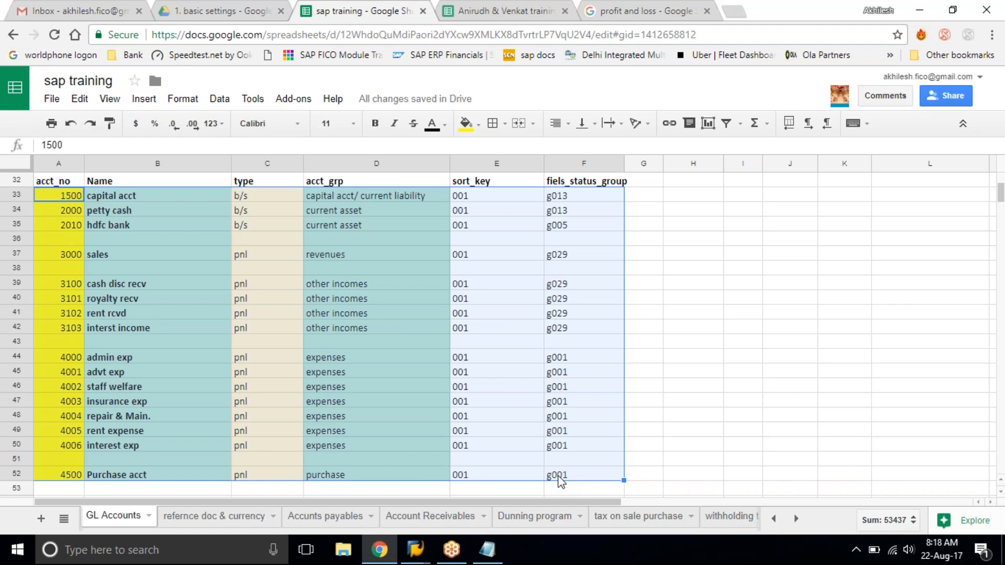
{"action": "left_click", "coordinate": [125, 221]}
{"action": "left_click", "coordinate": [141, 252]}
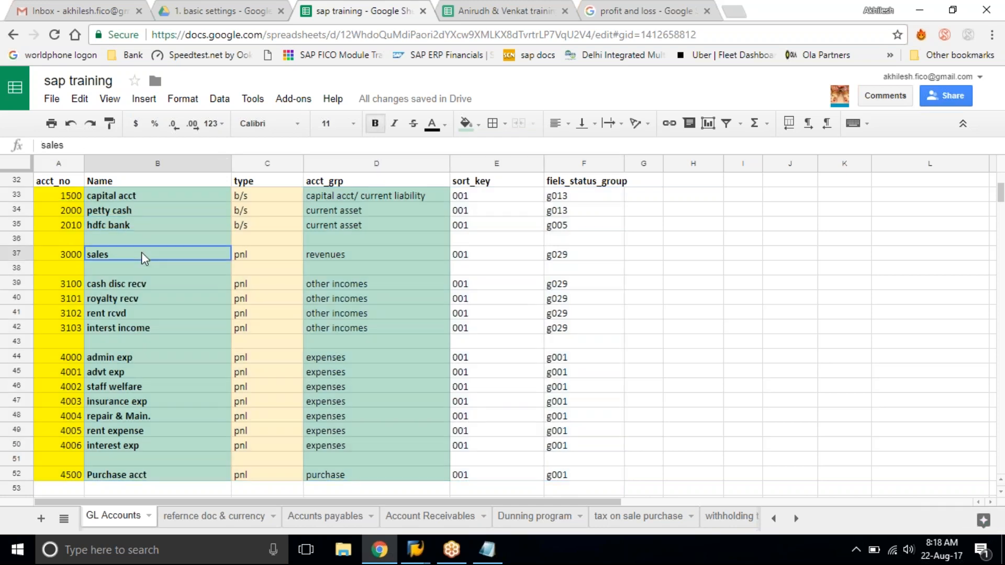
{"action": "left_click", "coordinate": [151, 283]}
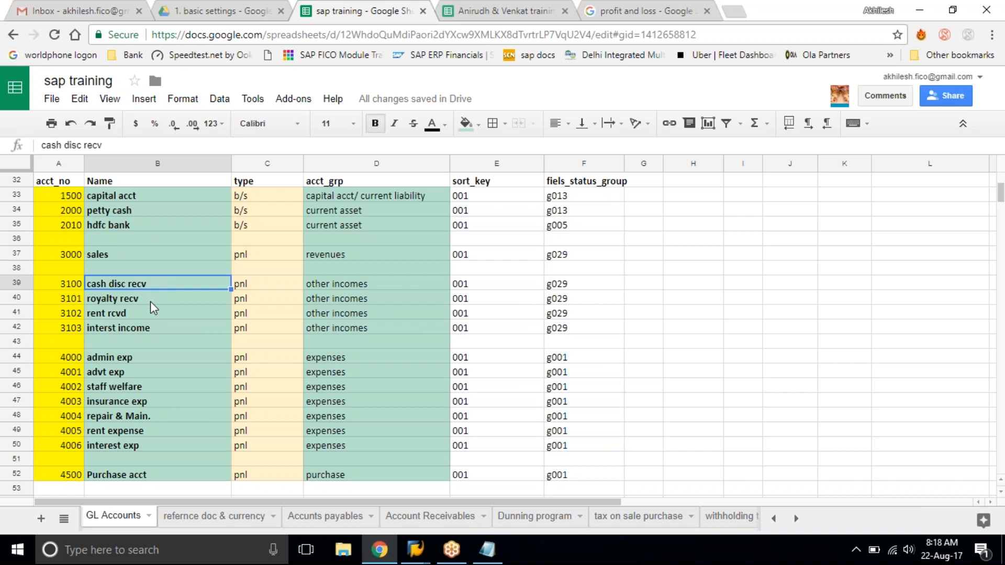
{"action": "left_click", "coordinate": [150, 299]}
{"action": "left_click", "coordinate": [139, 306]}
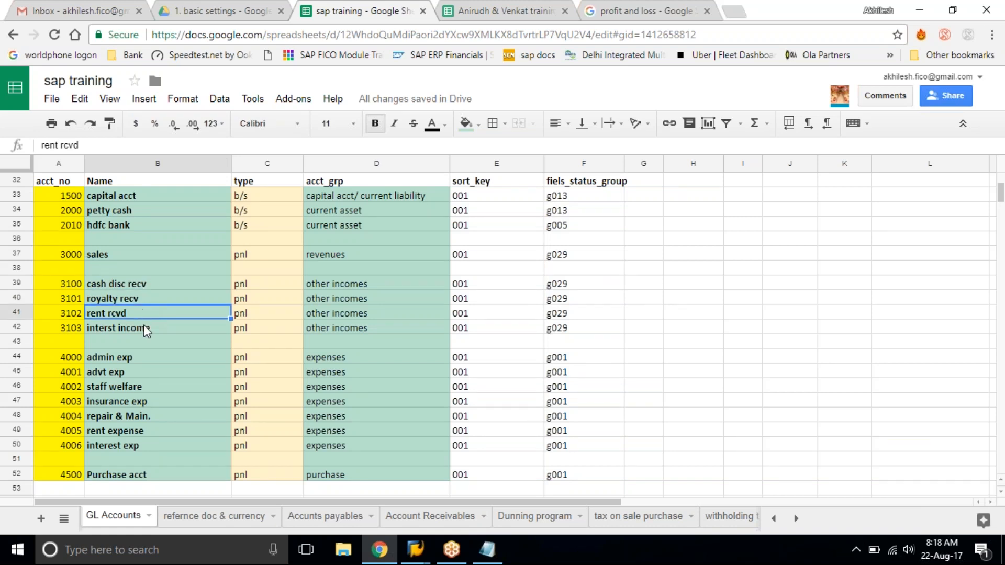
{"action": "left_click", "coordinate": [145, 329]}
{"action": "left_click", "coordinate": [162, 357]}
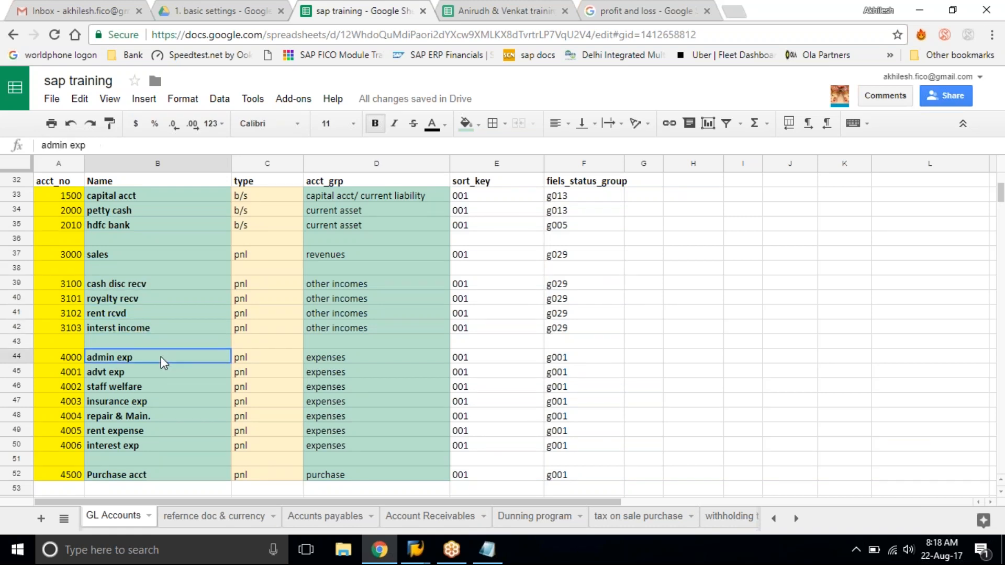
Review the expense account names from advt exp to interest exp, the Purchase acct row and the expenses account group.
{"action": "scroll", "coordinate": [162, 356], "scroll_direction": "down", "scroll_amount": 1}
{"action": "scroll", "coordinate": [161, 356], "scroll_direction": "down", "scroll_amount": 1}
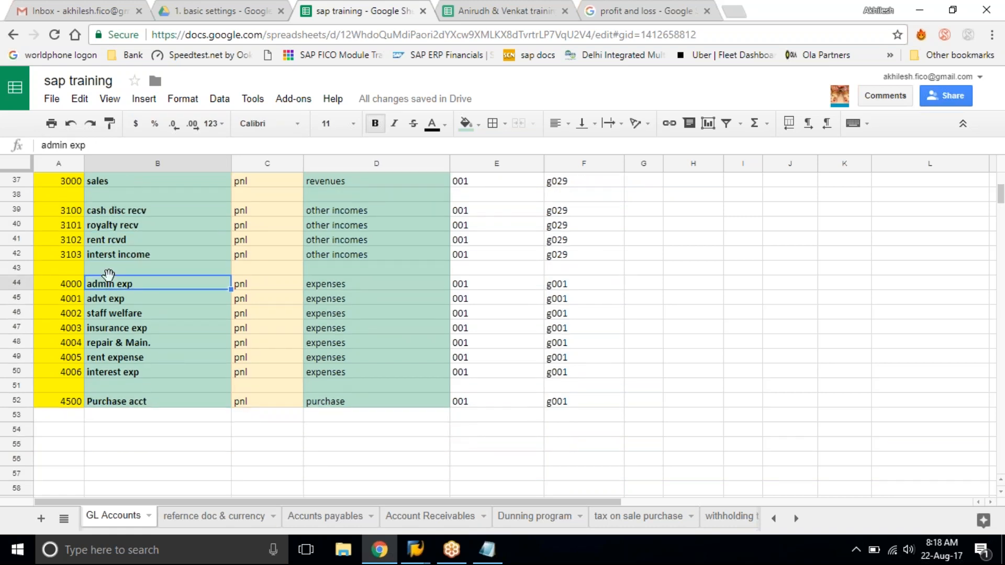
{"action": "left_click", "coordinate": [118, 298]}
{"action": "left_click", "coordinate": [127, 313]}
{"action": "left_click", "coordinate": [130, 328]}
{"action": "left_click", "coordinate": [139, 346]}
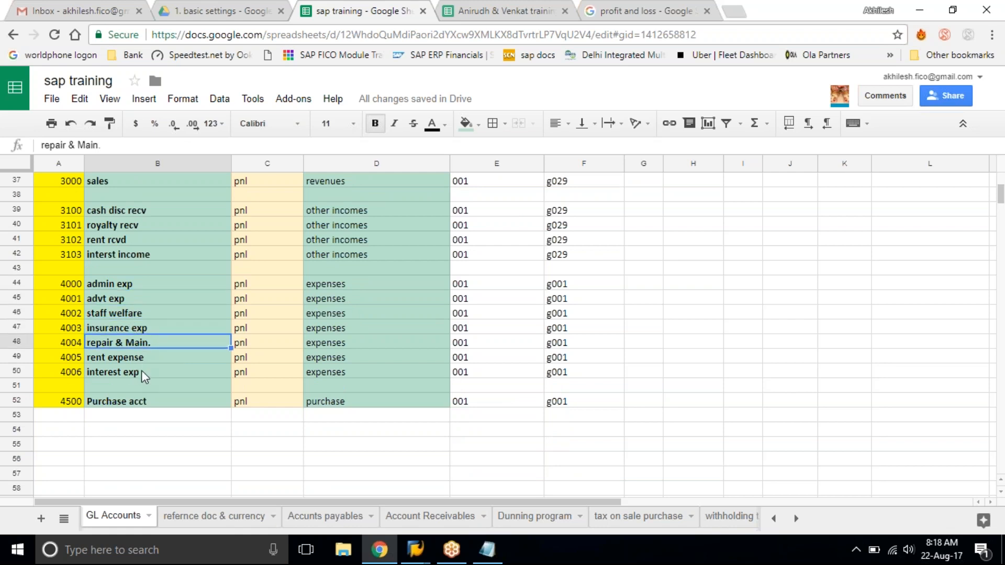
{"action": "left_click", "coordinate": [137, 360]}
{"action": "left_click", "coordinate": [137, 372]}
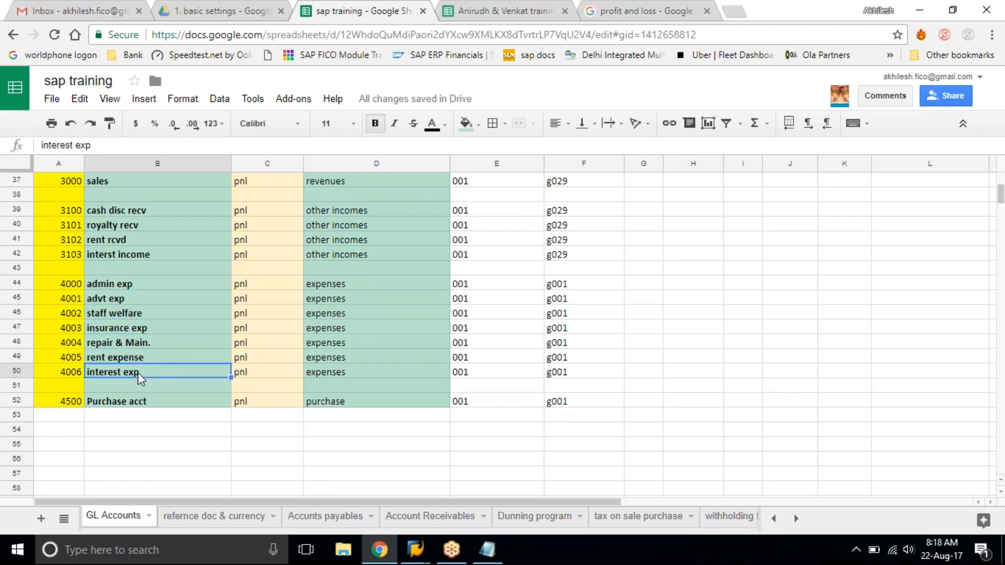
{"action": "left_click", "coordinate": [148, 407]}
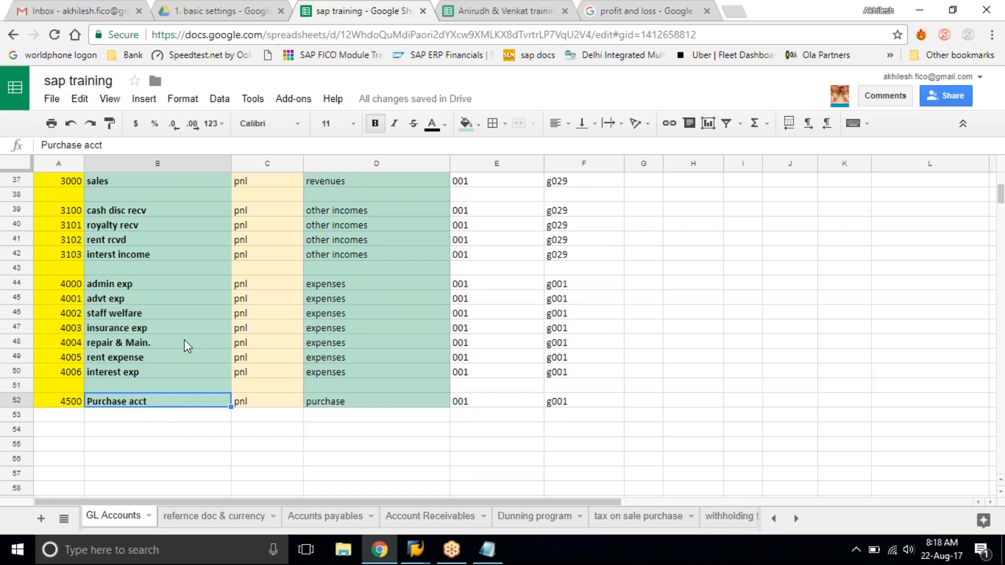
{"action": "scroll", "coordinate": [184, 361], "scroll_direction": "up", "scroll_amount": 2}
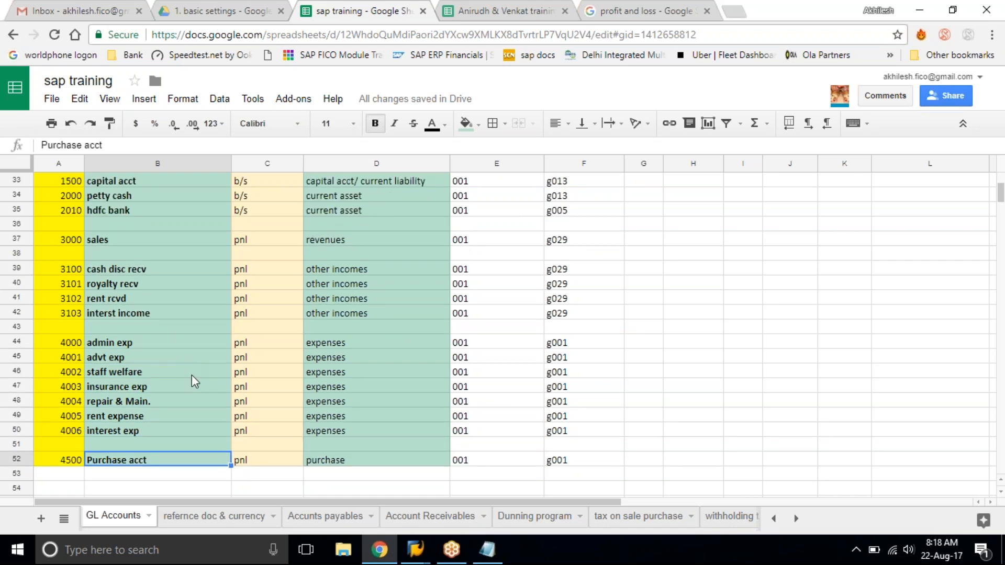
{"action": "left_click", "coordinate": [193, 378]}
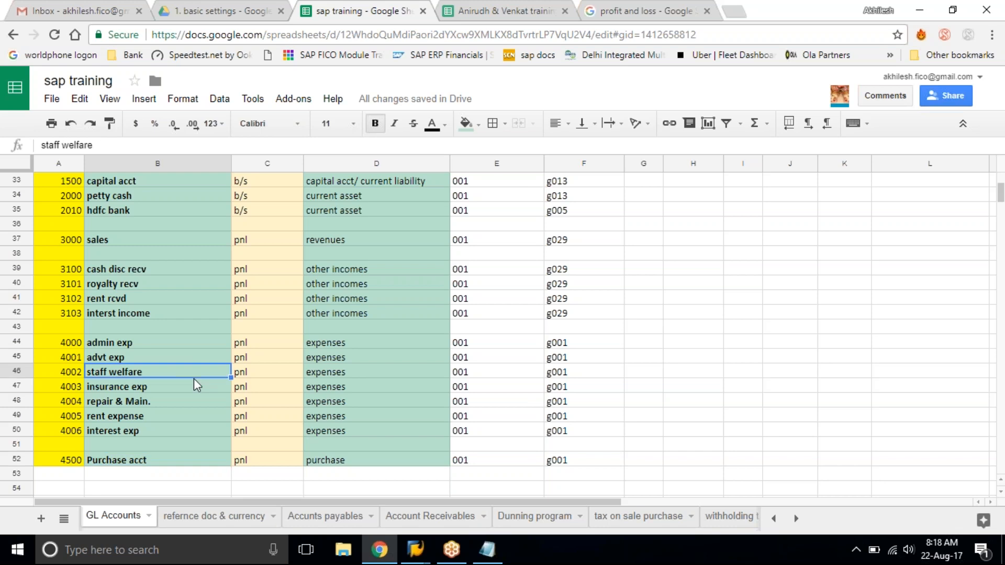
{"action": "scroll", "coordinate": [194, 378], "scroll_direction": "up", "scroll_amount": 1}
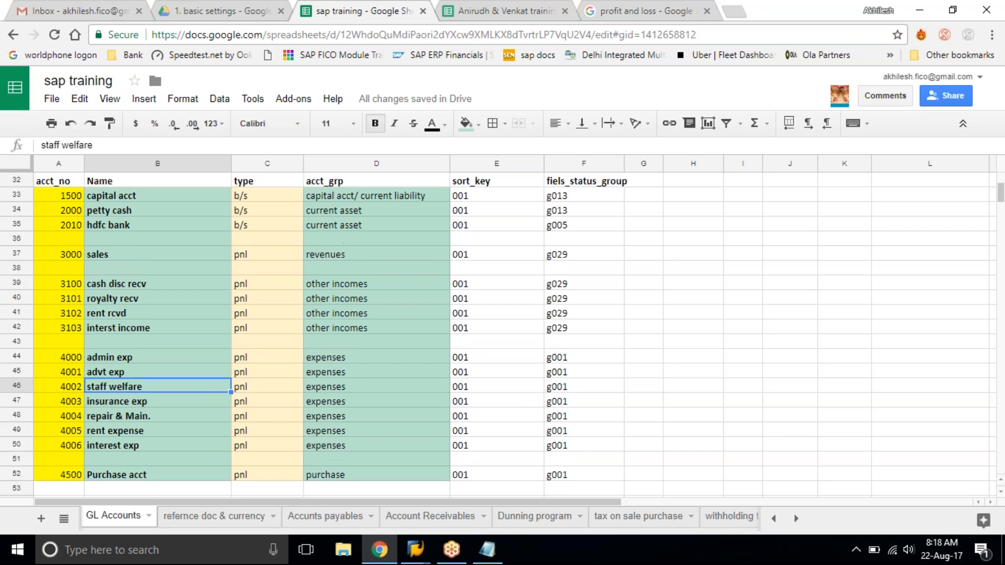
{"action": "left_click", "coordinate": [385, 362]}
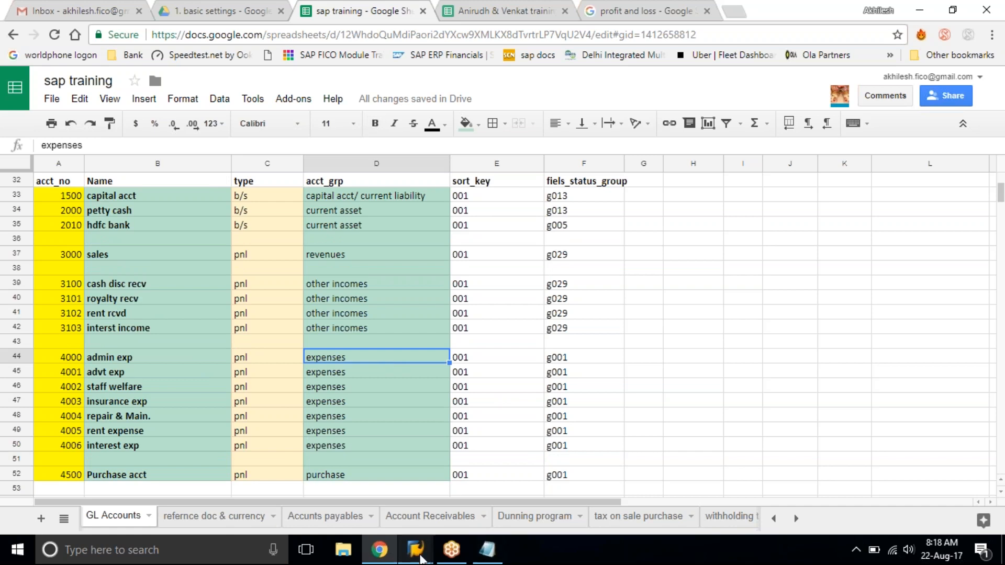
Switch to SAP Easy Access and expand Accounting, Financial Accounting and General Ledger in the SAP menu tree.
{"action": "mouse_move", "coordinate": [420, 557]}
{"action": "left_click", "coordinate": [475, 444]}
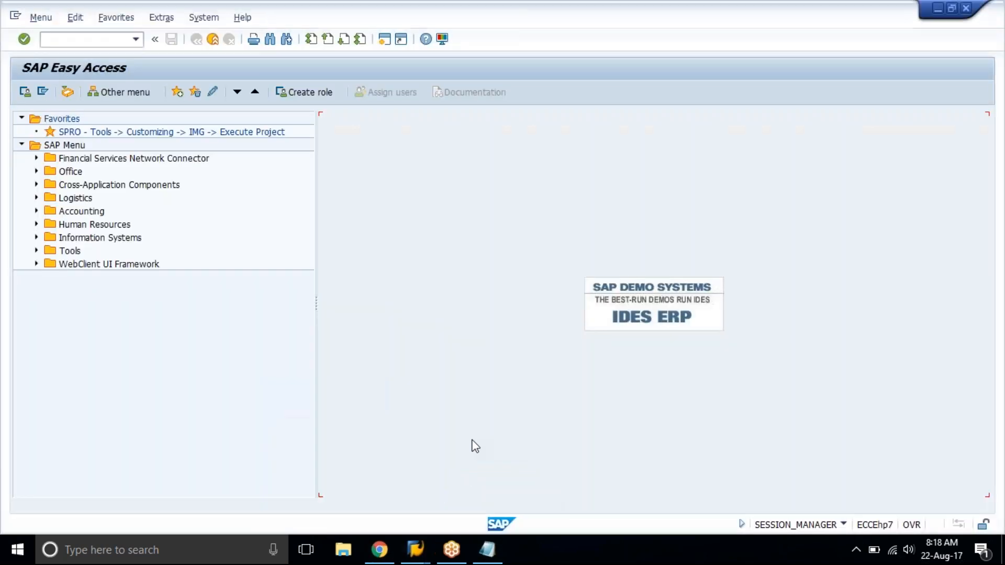
{"action": "left_click", "coordinate": [76, 211]}
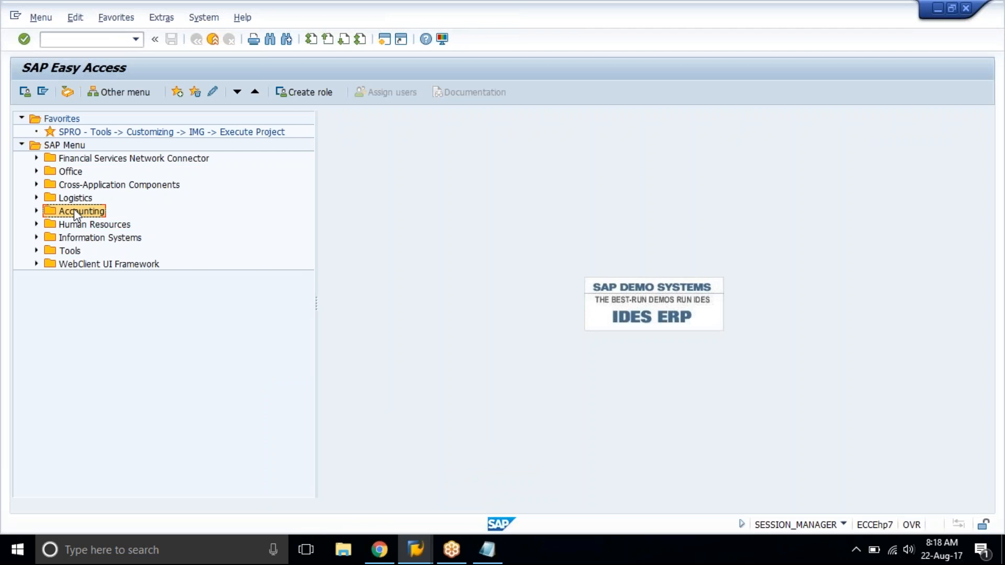
{"action": "double_click", "coordinate": [77, 211]}
{"action": "key", "text": "Down"}
{"action": "key", "text": "Right"}
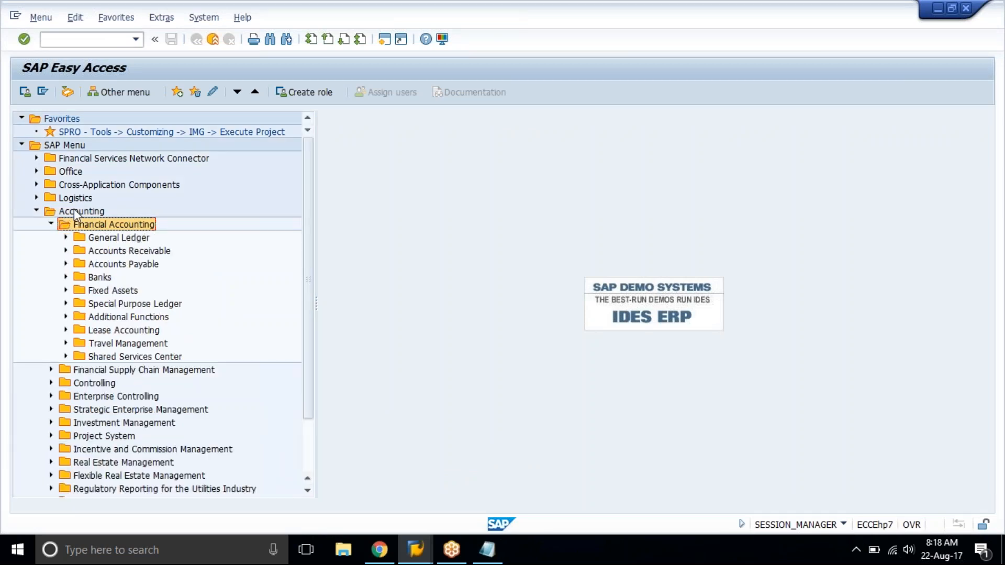
{"action": "key", "text": "Down"}
{"action": "key", "text": "Right"}
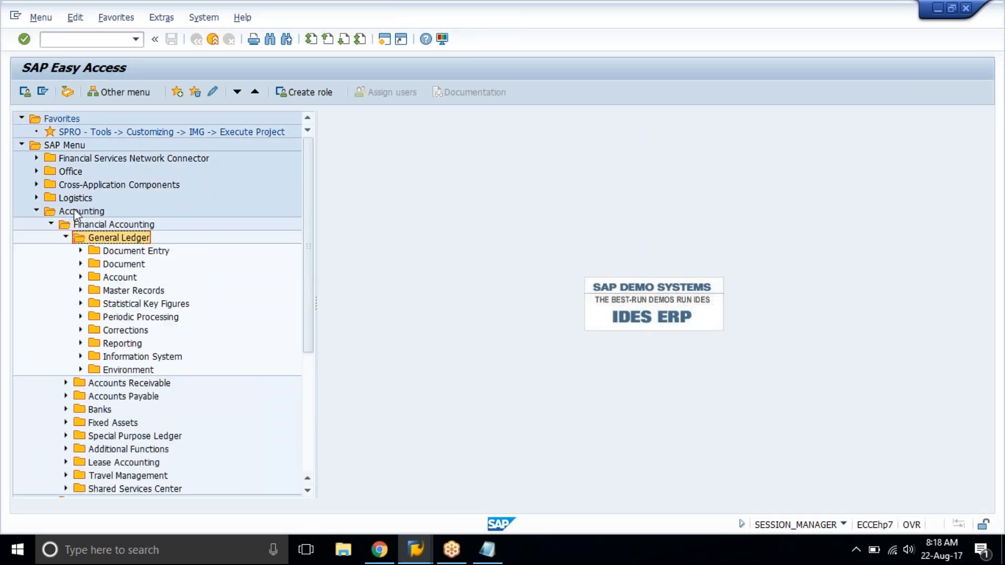
Look through the General Ledger subfolders from Document Entry down to Periodic Processing.
{"action": "key", "text": "Down"}
{"action": "key", "text": "Down"}
{"action": "key", "text": "Down"}
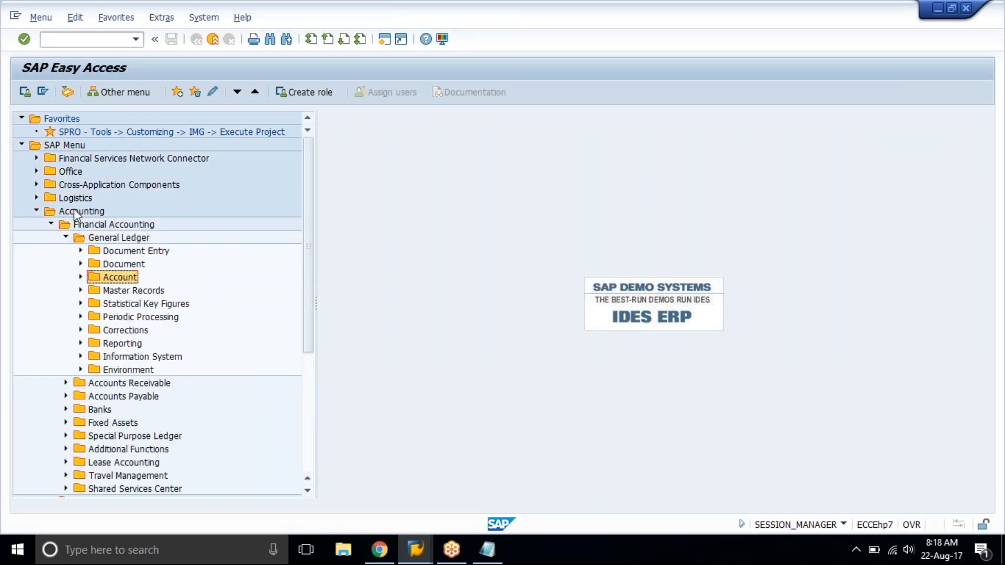
{"action": "key", "text": "Up"}
{"action": "key", "text": "Down"}
{"action": "key", "text": "Down"}
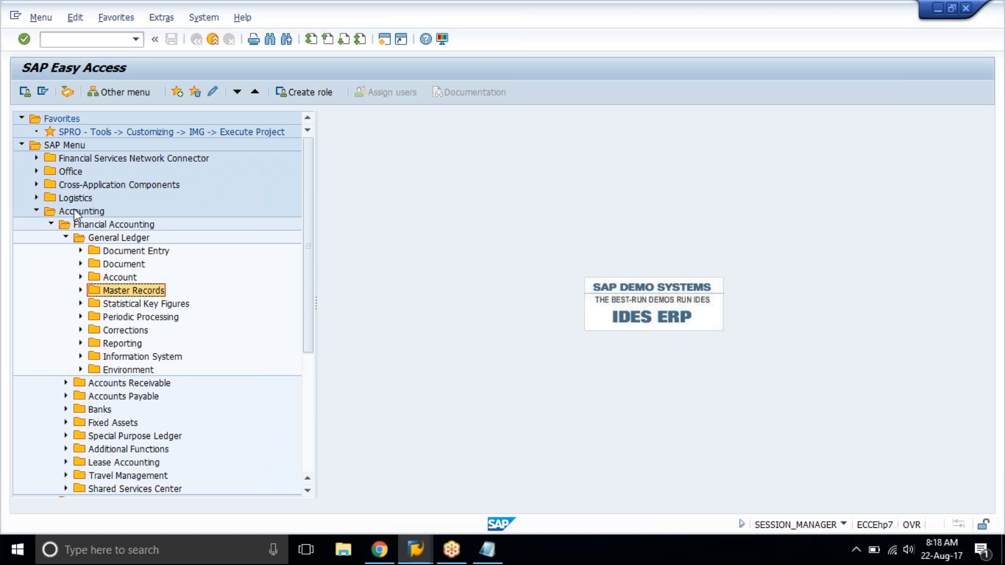
Look at the subfolders of Accounts Receivable and collapse the folder again.
{"action": "key", "text": "Down"}
{"action": "key", "text": "Down"}
{"action": "key", "text": "Down"}
{"action": "key", "text": "Down"}
{"action": "key", "text": "Down"}
{"action": "key", "text": "Down"}
{"action": "key", "text": "Down"}
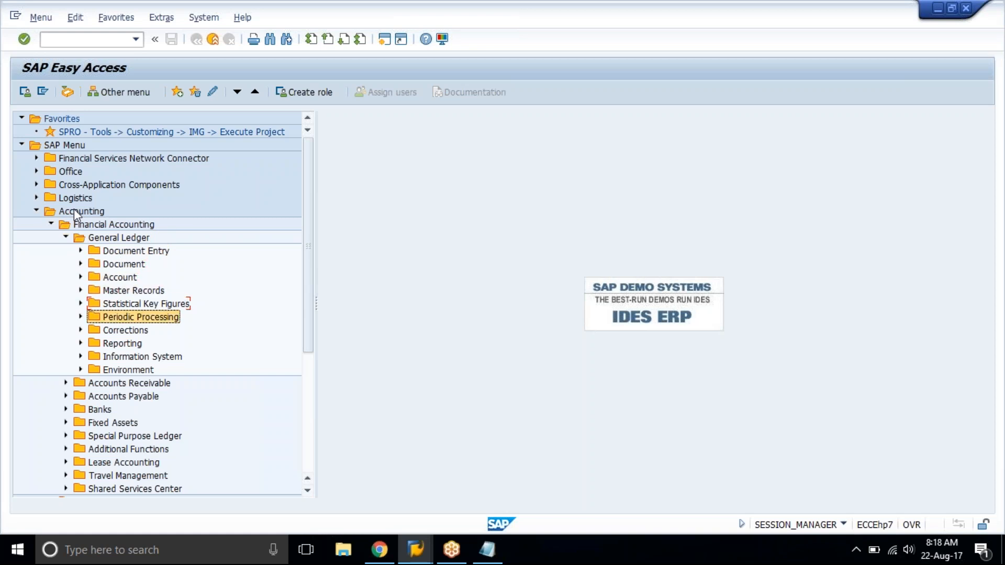
{"action": "key", "text": "Right"}
{"action": "key", "text": "Down"}
{"action": "key", "text": "Down"}
{"action": "key", "text": "Down"}
{"action": "key", "text": "Down"}
{"action": "key", "text": "Left"}
Look at the subfolders of Accounts Payable and collapse the folder again.
{"action": "key", "text": "Down"}
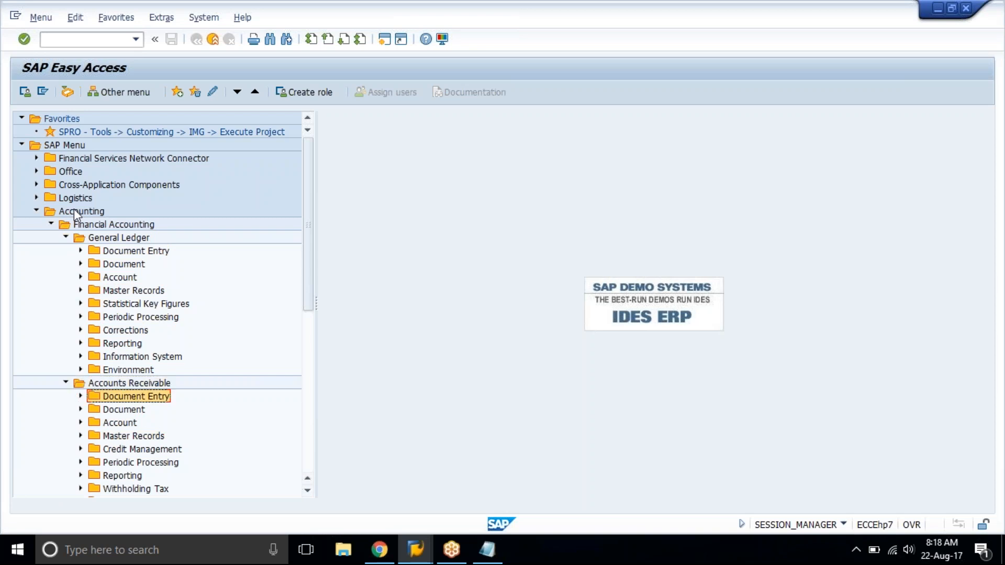
{"action": "key", "text": "Left"}
{"action": "key", "text": "Left"}
{"action": "key", "text": "Down"}
{"action": "key", "text": "Right"}
{"action": "key", "text": "Down"}
{"action": "key", "text": "Down"}
{"action": "key", "text": "Down"}
{"action": "key", "text": "Down"}
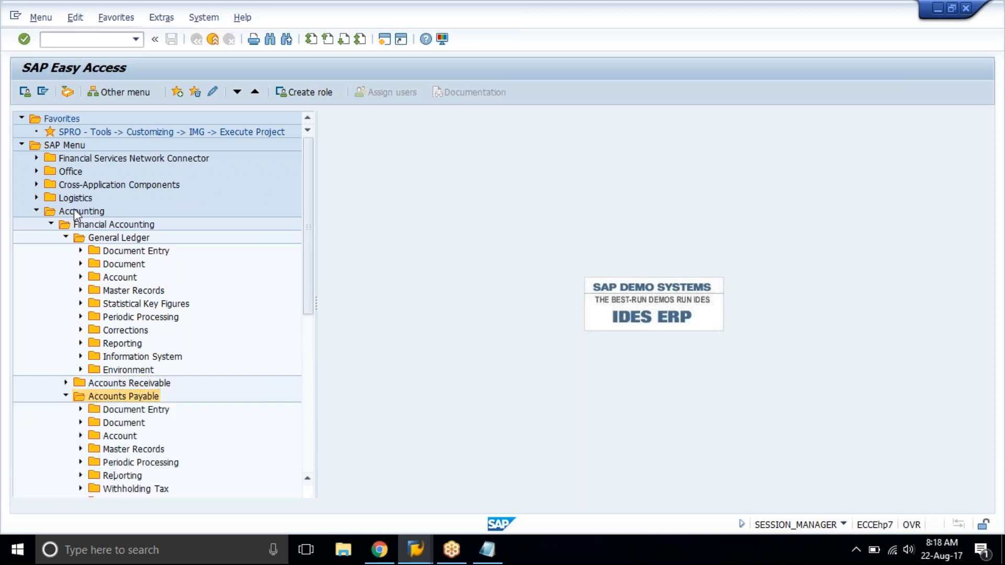
{"action": "key", "text": "Left"}
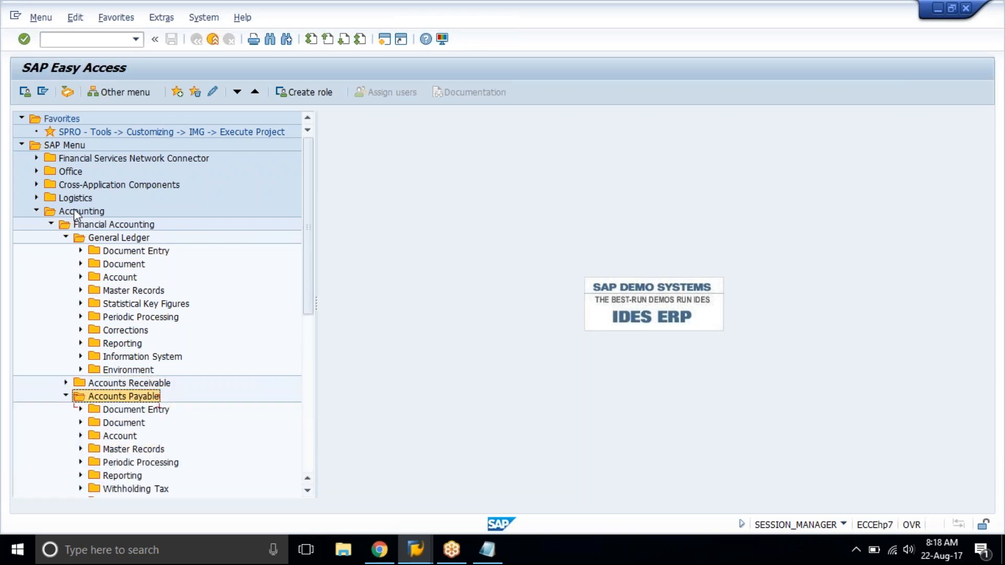
{"action": "key", "text": "Left"}
Look at the subfolders of Fixed Assets, collapse the folder and return to the Financial Accounting node.
{"action": "key", "text": "Down"}
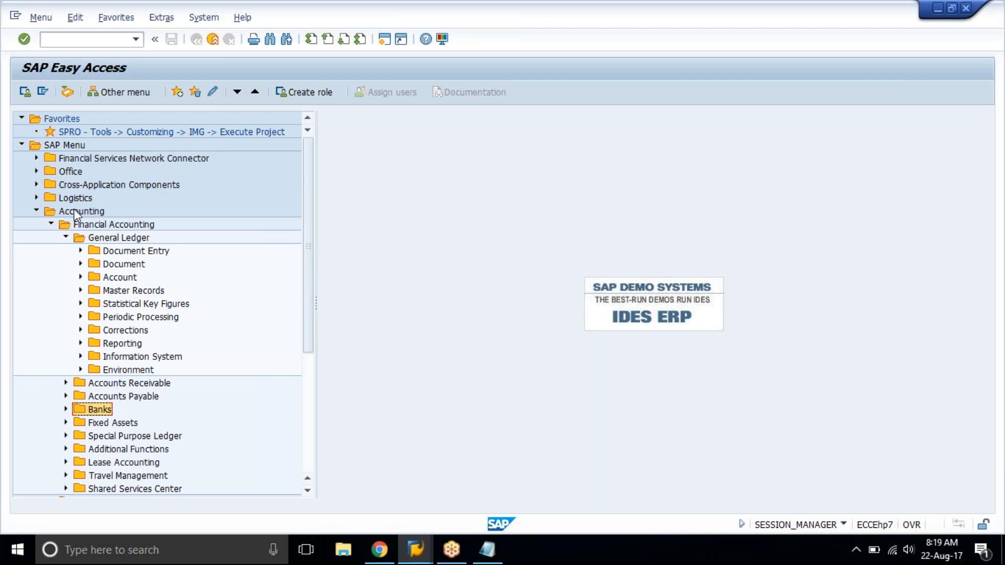
{"action": "key", "text": "Down"}
{"action": "key", "text": "Right"}
{"action": "key", "text": "Down"}
{"action": "key", "text": "Down"}
{"action": "key", "text": "Down"}
{"action": "key", "text": "Down"}
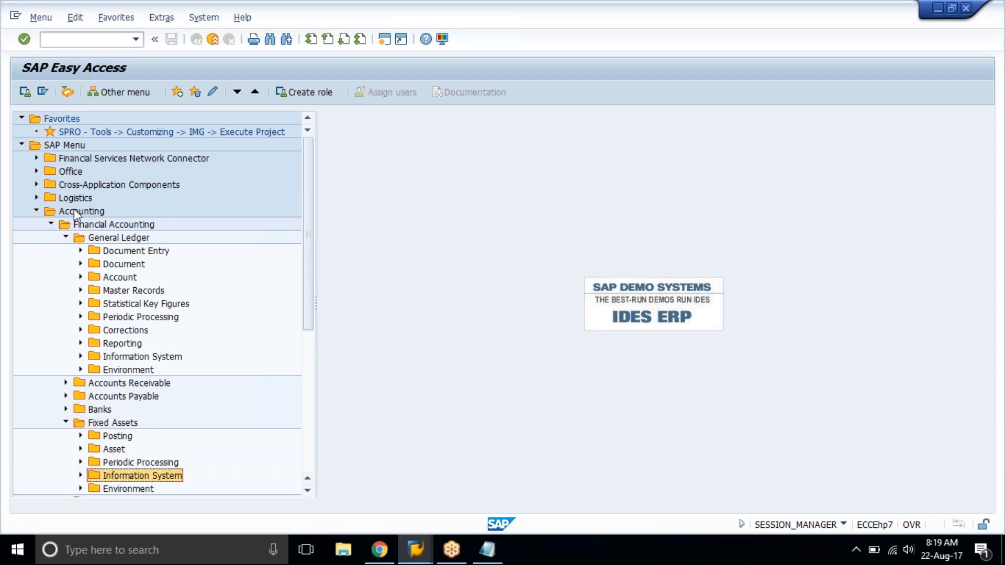
{"action": "key", "text": "Left"}
{"action": "key", "text": "Left"}
{"action": "key", "text": "Left"}
{"action": "key", "text": "Left"}
{"action": "key", "text": "Right"}
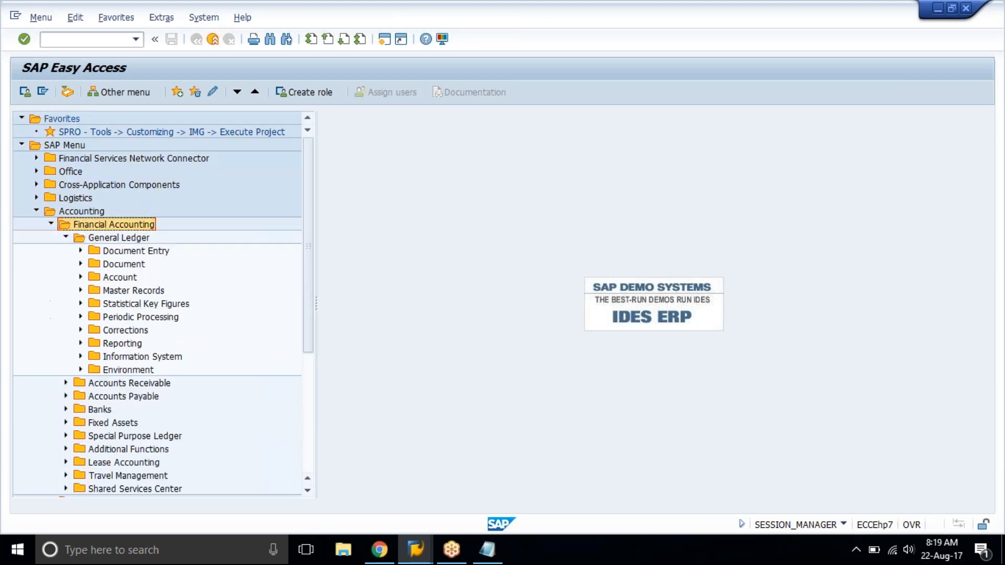
Expand the Master Records folder under General Ledger.
{"action": "key", "text": "Down"}
{"action": "key", "text": "Down"}
{"action": "key", "text": "Down"}
{"action": "key", "text": "Down"}
{"action": "key", "text": "Up"}
{"action": "key", "text": "Up"}
{"action": "key", "text": "Up"}
{"action": "key", "text": "Down"}
Expand G/L Accounts and Individual Processing within Master Records and select FS00 - Centrally.
{"action": "key", "text": "Down"}
{"action": "key", "text": "Down"}
{"action": "key", "text": "Down"}
{"action": "key", "text": "Right"}
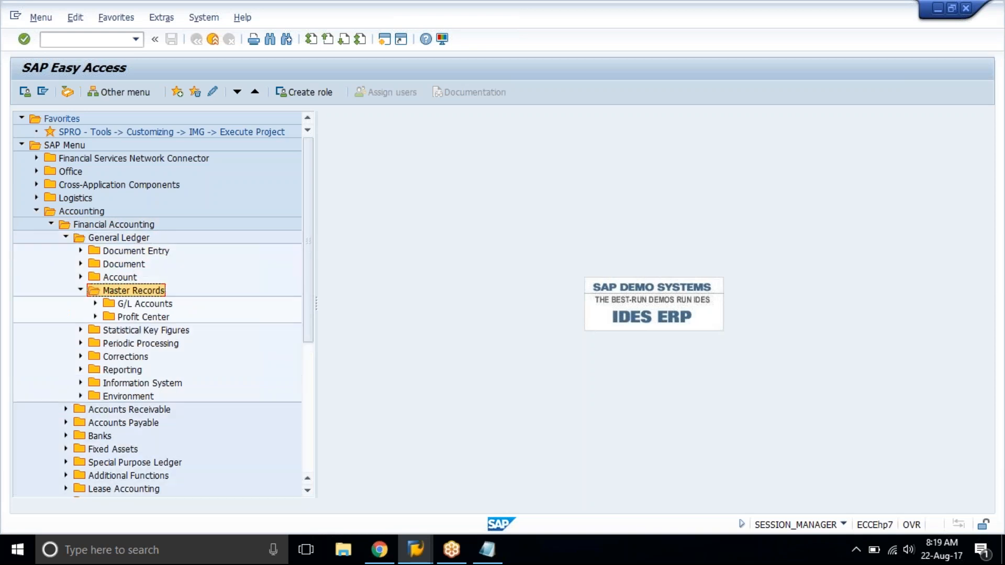
{"action": "key", "text": "Down"}
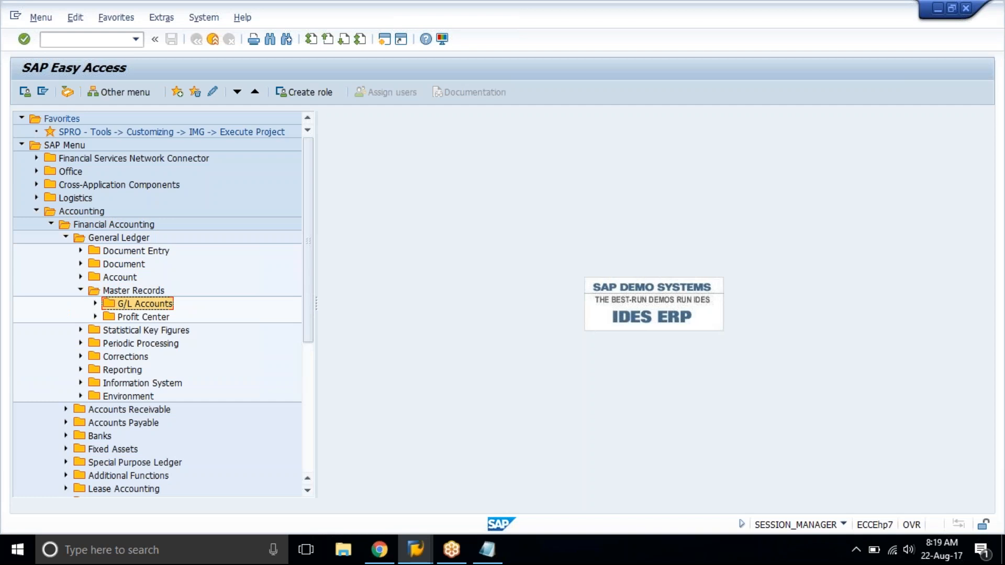
{"action": "key", "text": "Right"}
{"action": "key", "text": "Down"}
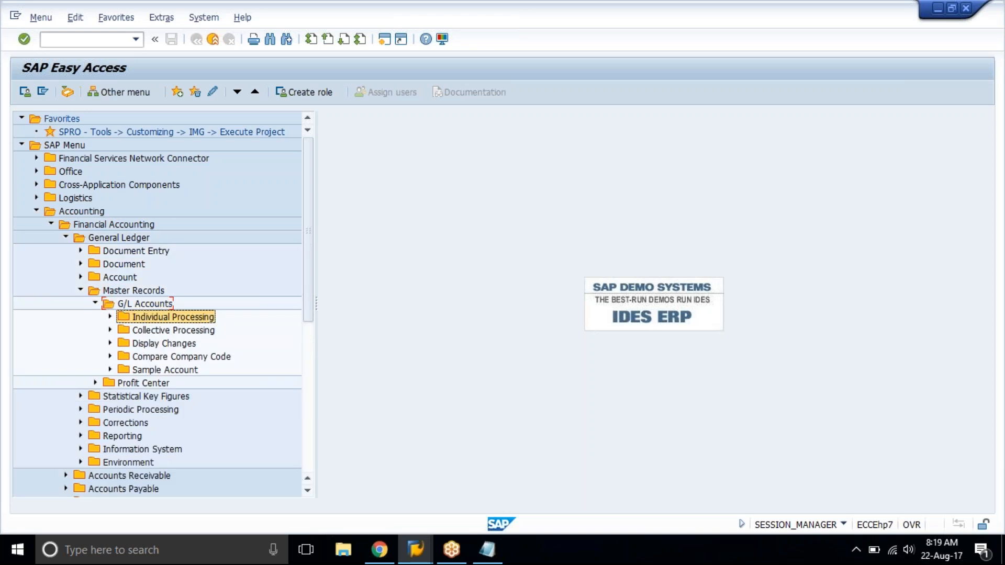
{"action": "key", "text": "Right"}
{"action": "key", "text": "Down"}
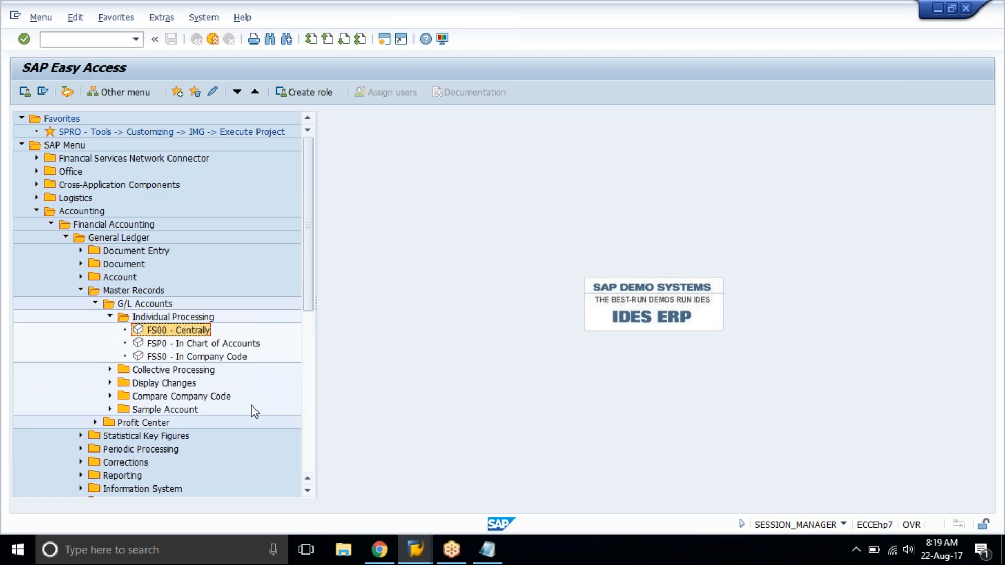
Switch to Notepad and replace all existing notes with the line "create gl accounts" followed by the transaction code "fs00".
{"action": "left_click", "coordinate": [487, 549]}
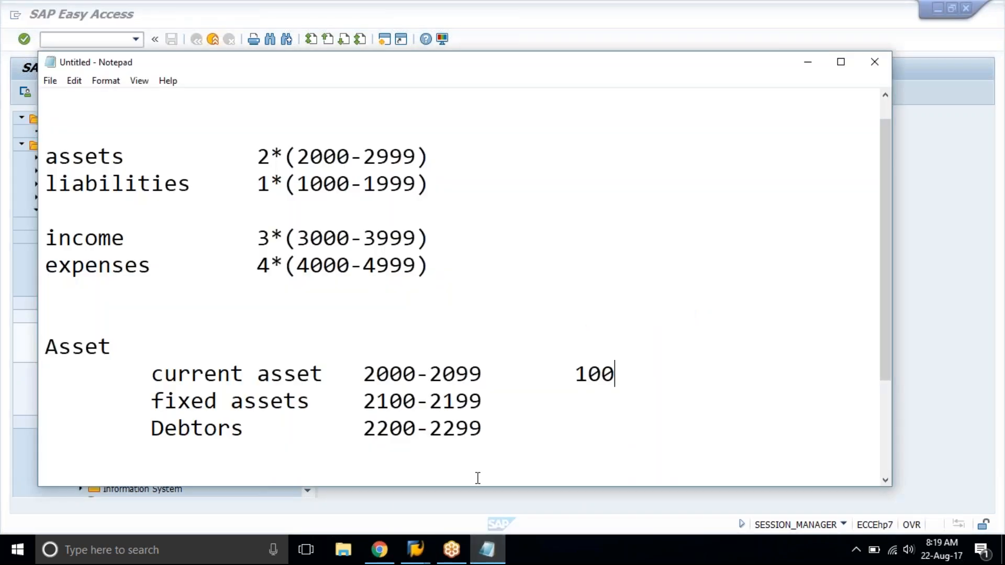
{"action": "key", "text": "ctrl+a"}
{"action": "type", "text": "Create gl accounts"}
{"action": "key", "text": "Tab"}
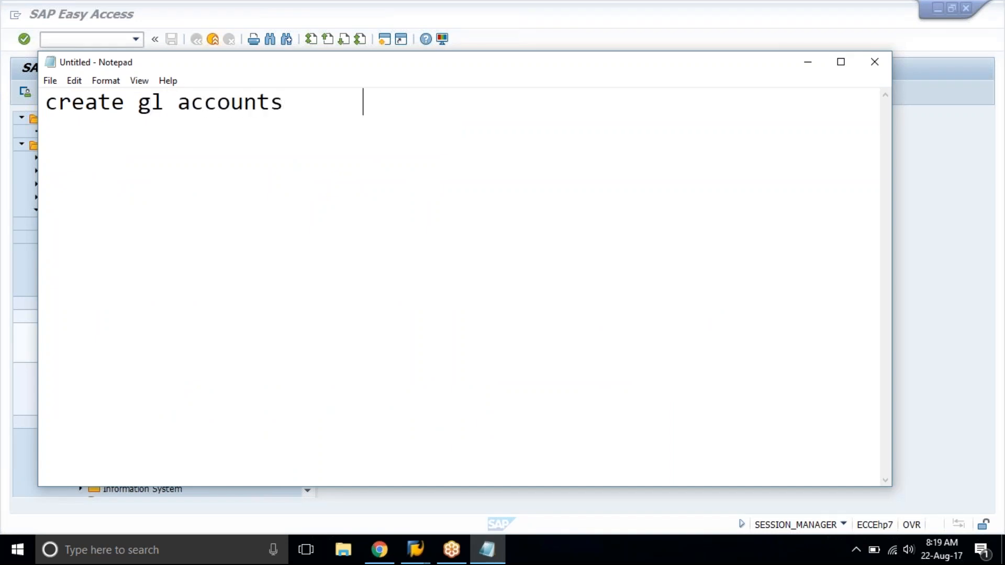
{"action": "type", "text": "fs"}
{"action": "key", "text": "Return"}
{"action": "type", "text": "00."}
{"action": "key", "text": "Return"}
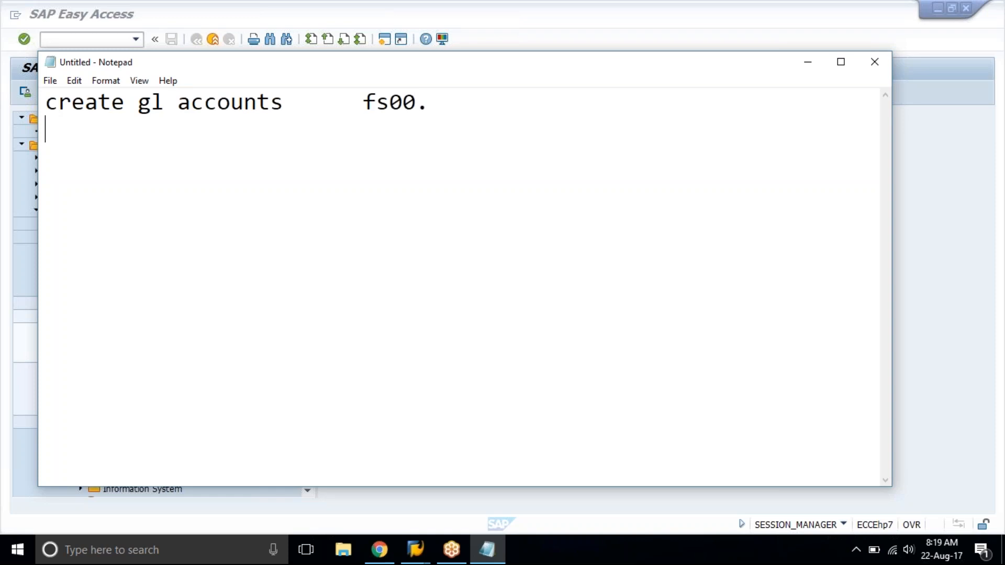
{"action": "key", "text": "BackSpace"}
{"action": "key", "text": "BackSpace"}
{"action": "key", "text": "Return"}
Return to SAP Easy Access and open the FS00 - Centrally transaction for editing G/L accounts.
{"action": "left_click", "coordinate": [344, 1]}
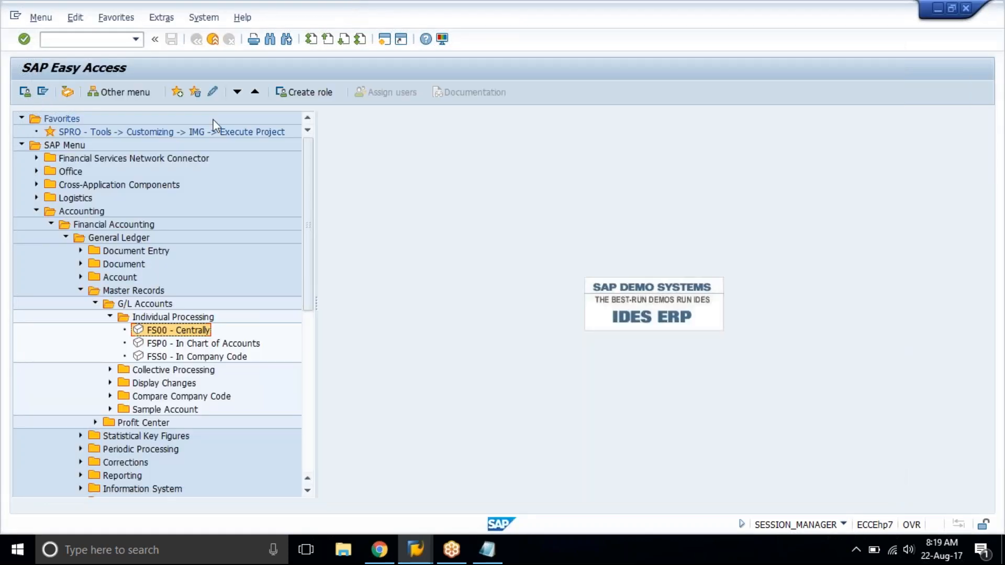
{"action": "double_click", "coordinate": [168, 331]}
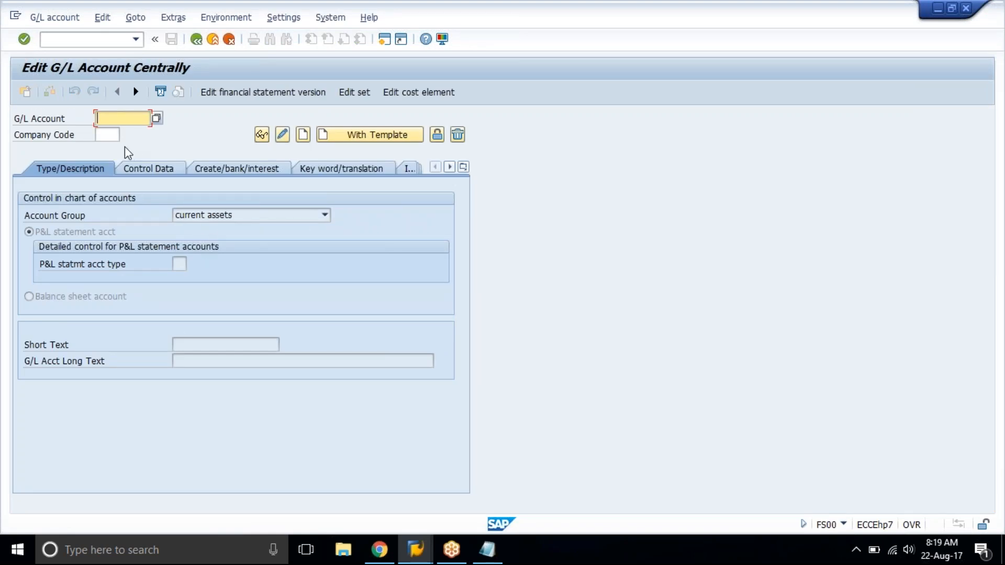
Set the company code to tat1 and look up the capital account's number in the training spreadsheet's GL Accounts sheet.
{"action": "left_click", "coordinate": [107, 135]}
{"action": "type", "text": "tat1"}
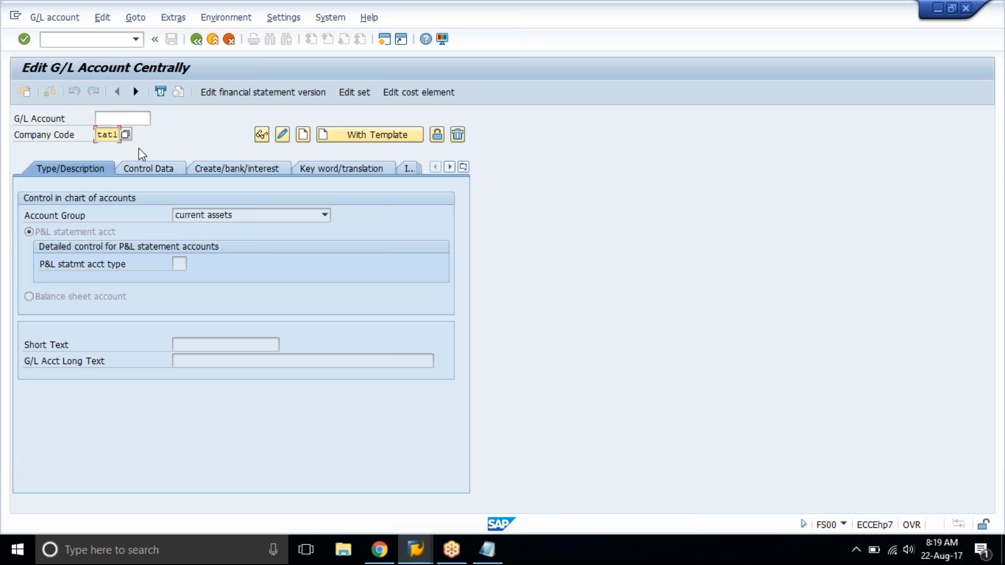
{"action": "left_click", "coordinate": [130, 117]}
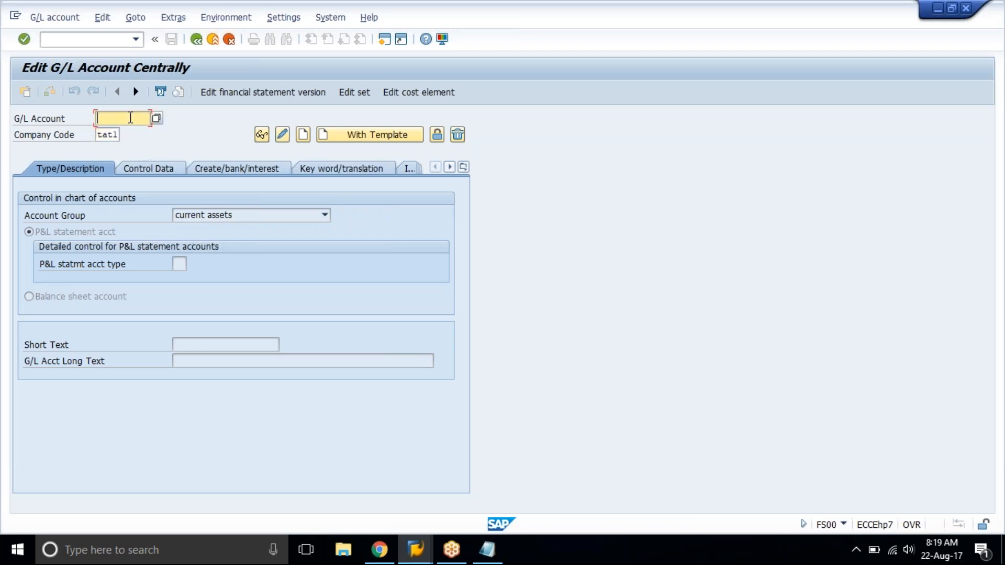
{"action": "left_click", "coordinate": [379, 549]}
{"action": "left_click", "coordinate": [81, 195]}
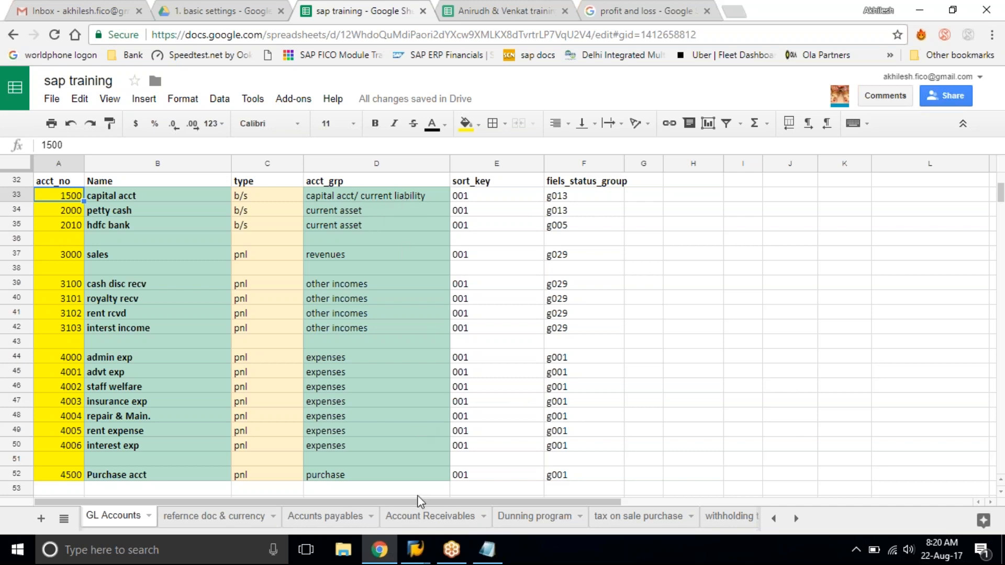
{"action": "mouse_move", "coordinate": [418, 545]}
{"action": "left_click", "coordinate": [453, 457]}
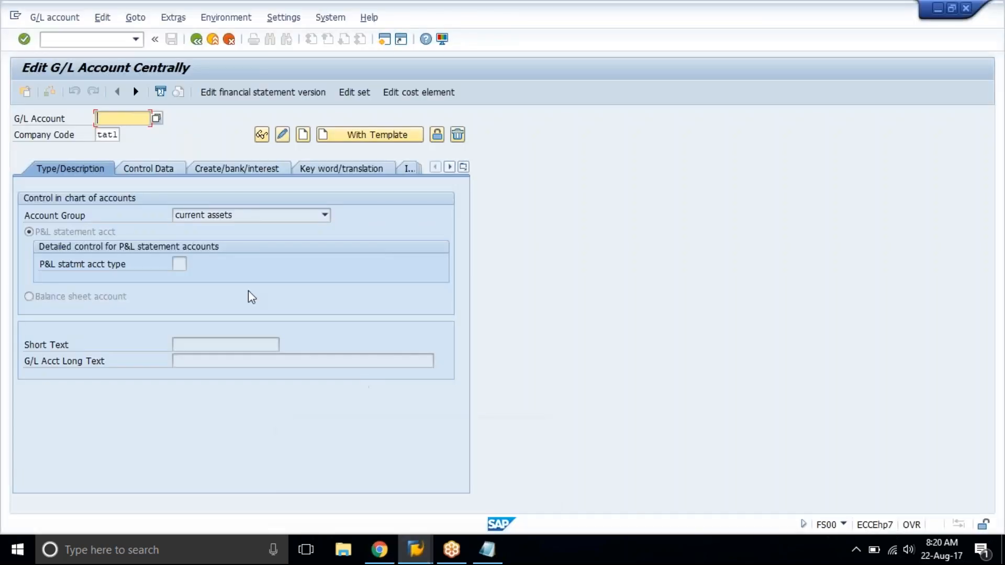
Start creating G/L account 1500 and assign it to the CAPITAL ACCTS account group.
{"action": "type", "text": "1500"}
{"action": "left_click", "coordinate": [303, 135]}
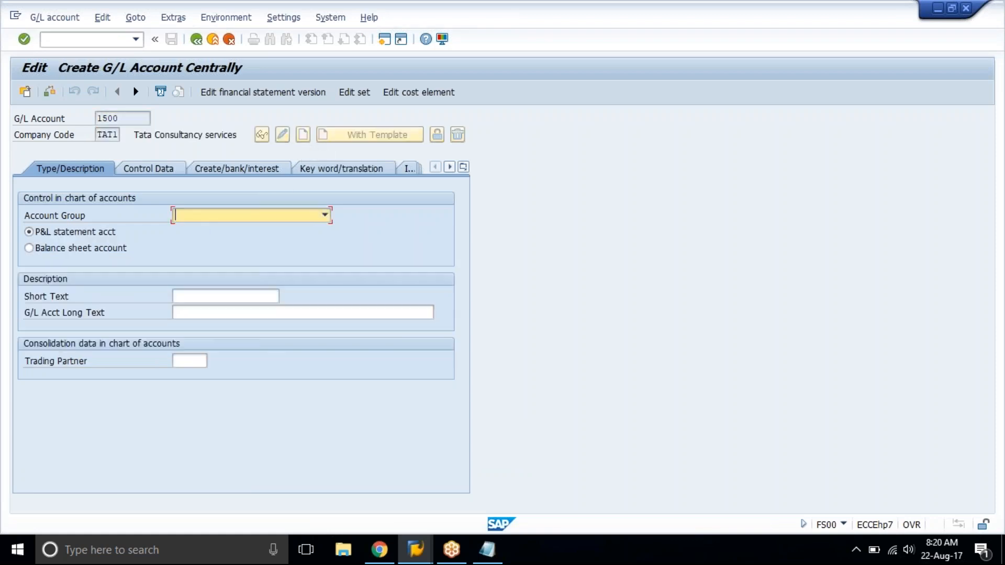
{"action": "left_click", "coordinate": [270, 214]}
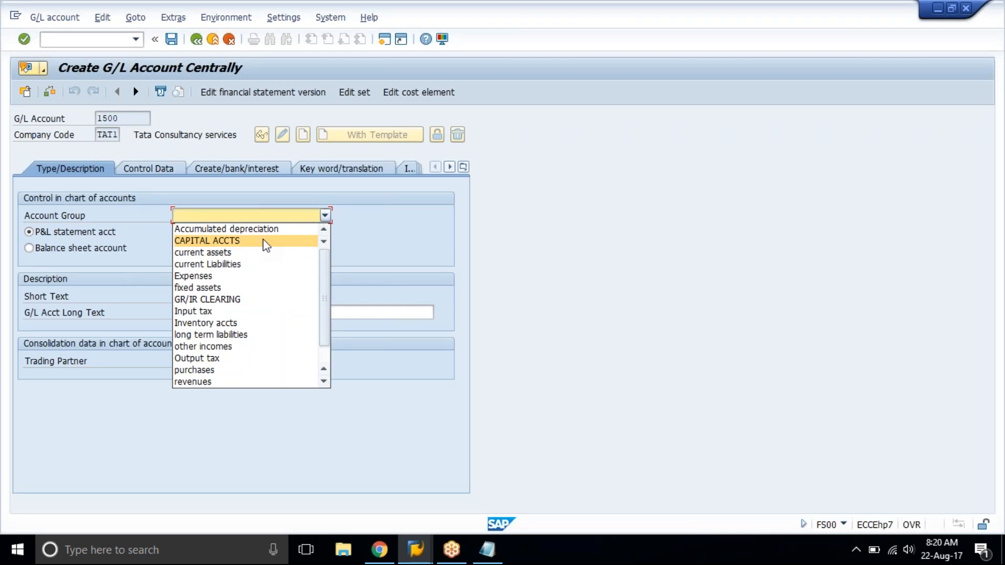
{"action": "left_click", "coordinate": [266, 239]}
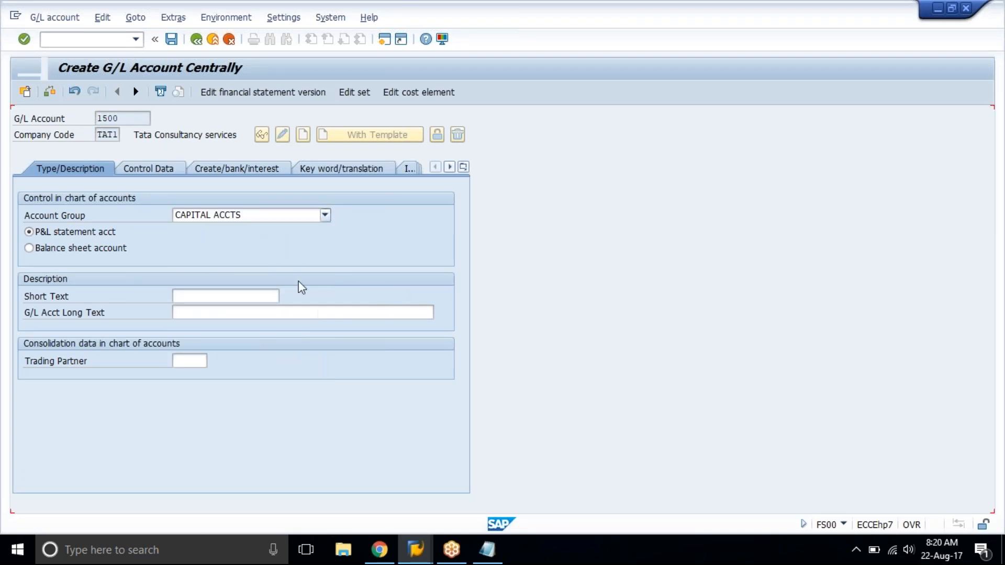
Switch to Notepad and add a line with the number range 1500 to 1599 labelled "capital" below the fs00 note.
{"action": "left_click", "coordinate": [487, 551]}
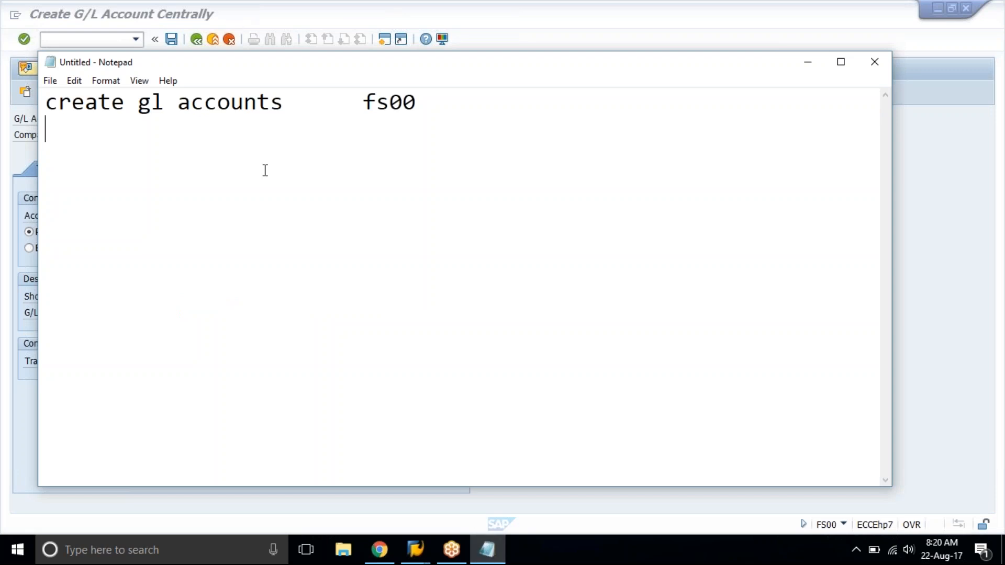
{"action": "key", "text": "Return"}
{"action": "type", "text": "1500"}
{"action": "key", "text": "Tab"}
{"action": "type", "text": "1599"}
{"action": "key", "text": "Tab"}
{"action": "type", "text": "capita"}
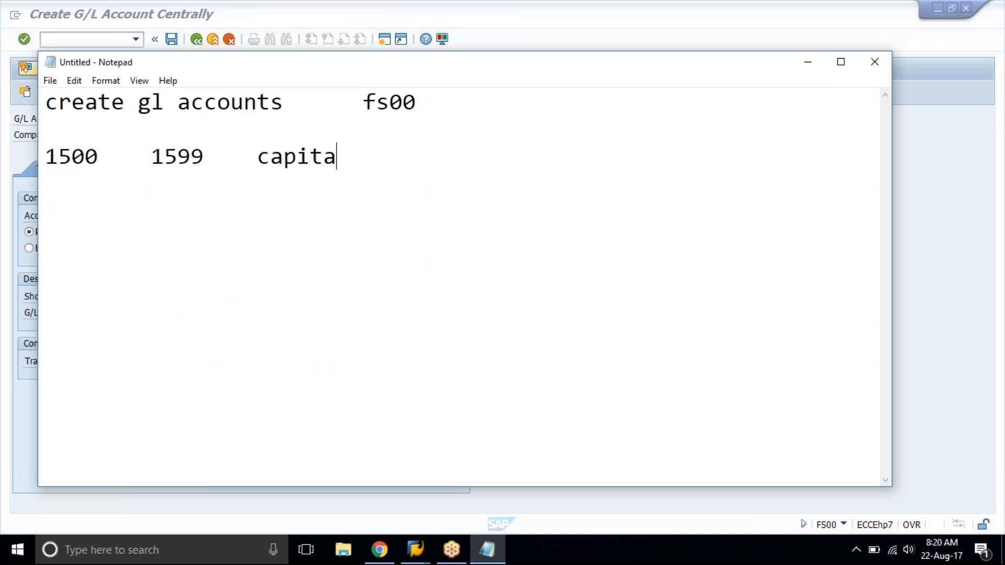
{"action": "type", "text": "l"}
{"action": "left_click_drag", "start_coordinate": [51, 156], "coordinate": [205, 157]}
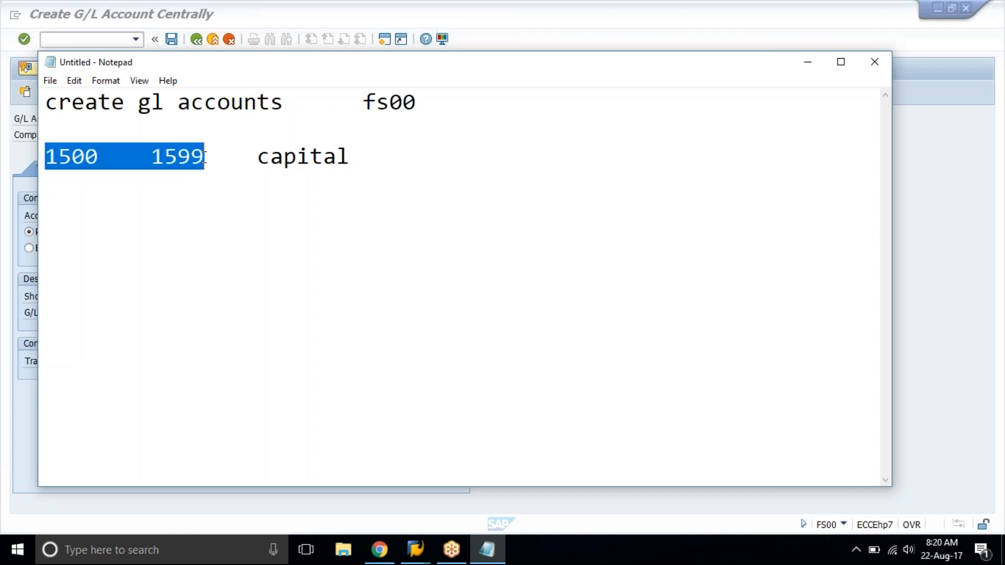
Return to the SAP account form and check the capital account's type in the training spreadsheet.
{"action": "left_click", "coordinate": [283, 11]}
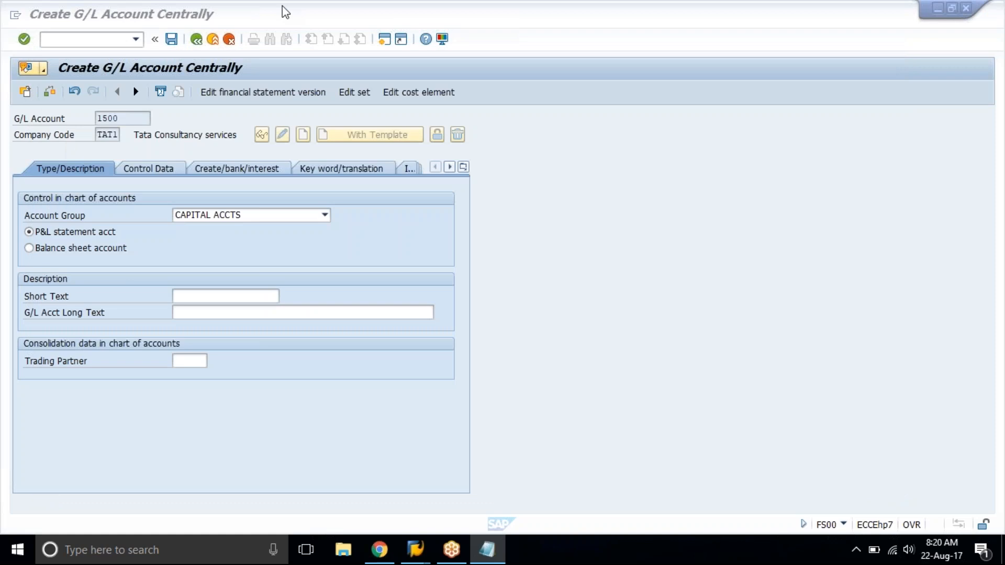
{"action": "left_click", "coordinate": [127, 122]}
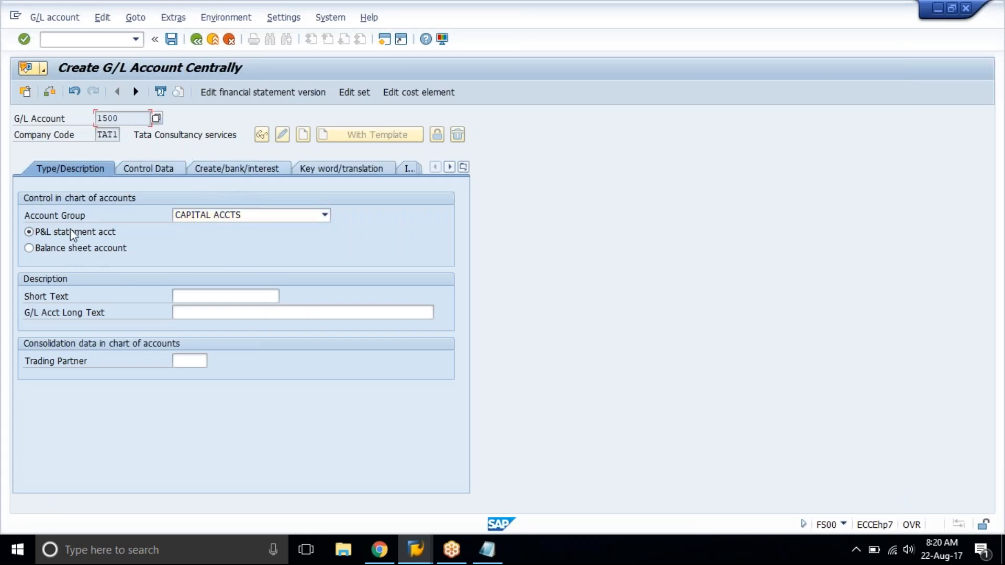
{"action": "left_click", "coordinate": [379, 550]}
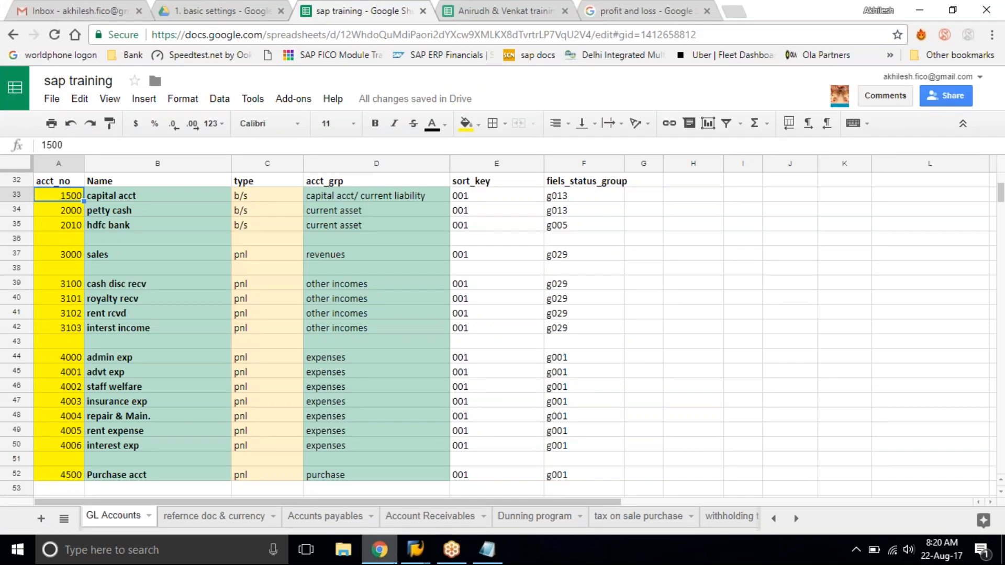
{"action": "left_click", "coordinate": [264, 197]}
{"action": "left_click", "coordinate": [378, 551]}
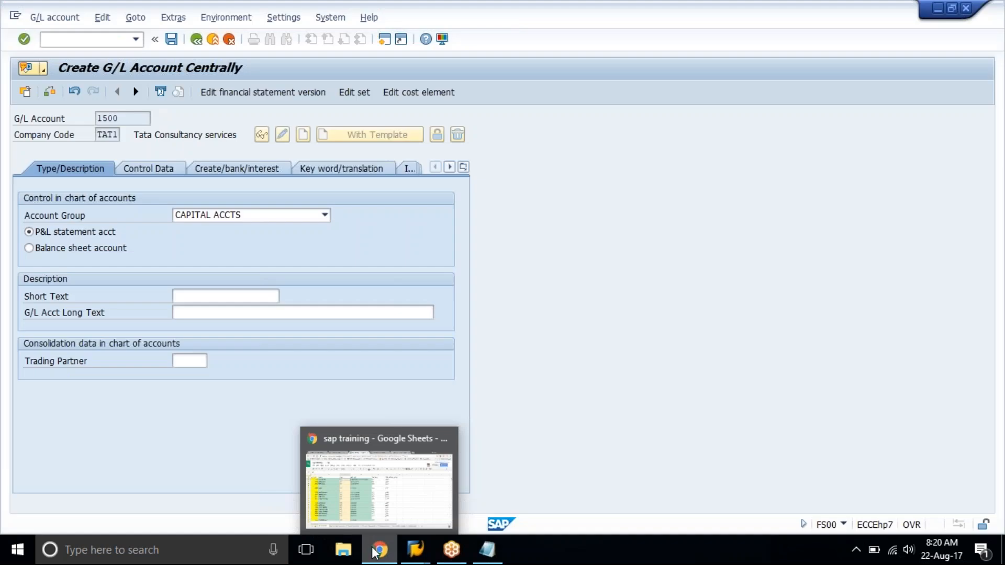
Try assigning account 1500 to the current assets and GR/IR CLEARING account groups.
{"action": "left_click", "coordinate": [247, 217]}
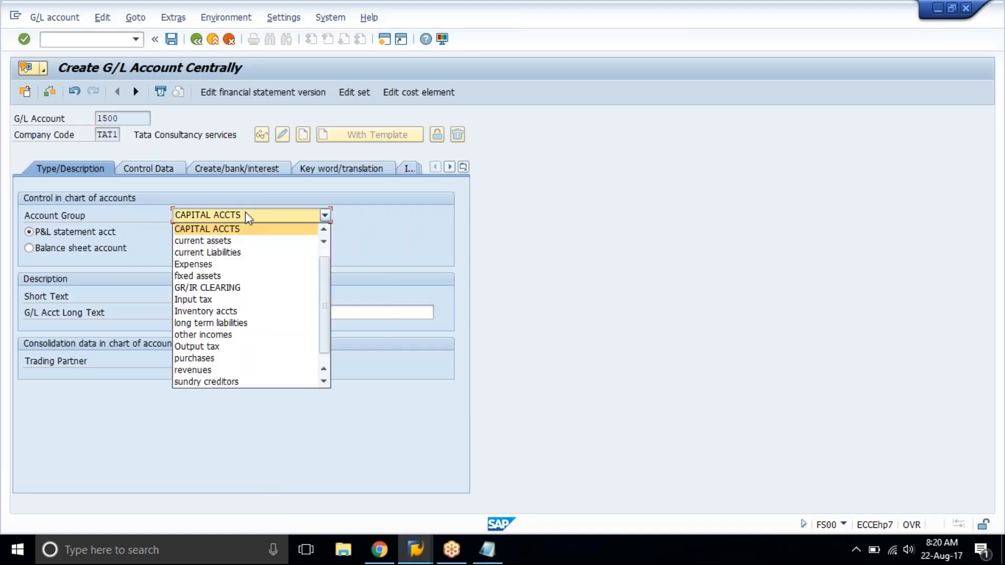
{"action": "left_click", "coordinate": [243, 241]}
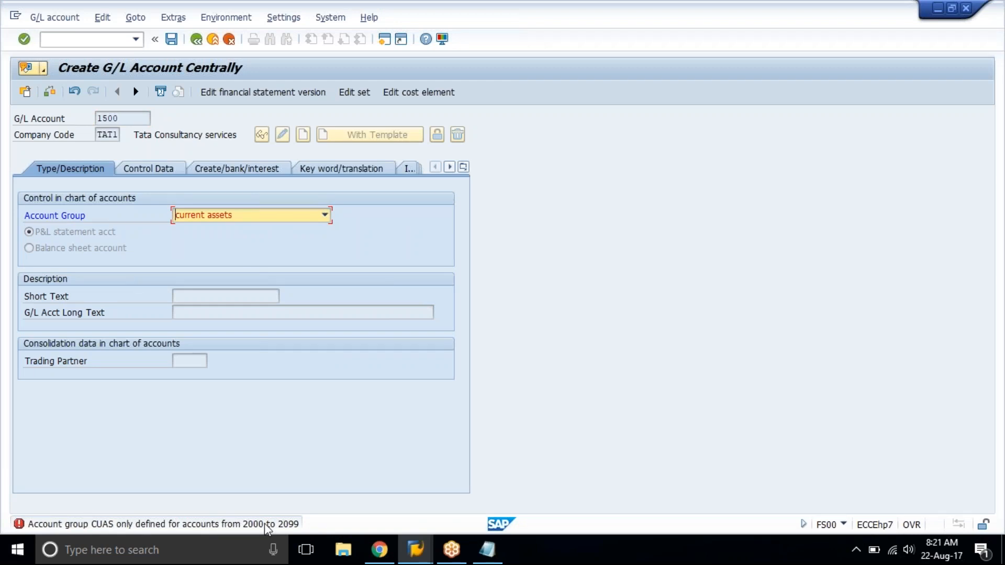
{"action": "left_click", "coordinate": [252, 214]}
{"action": "left_click", "coordinate": [239, 283]}
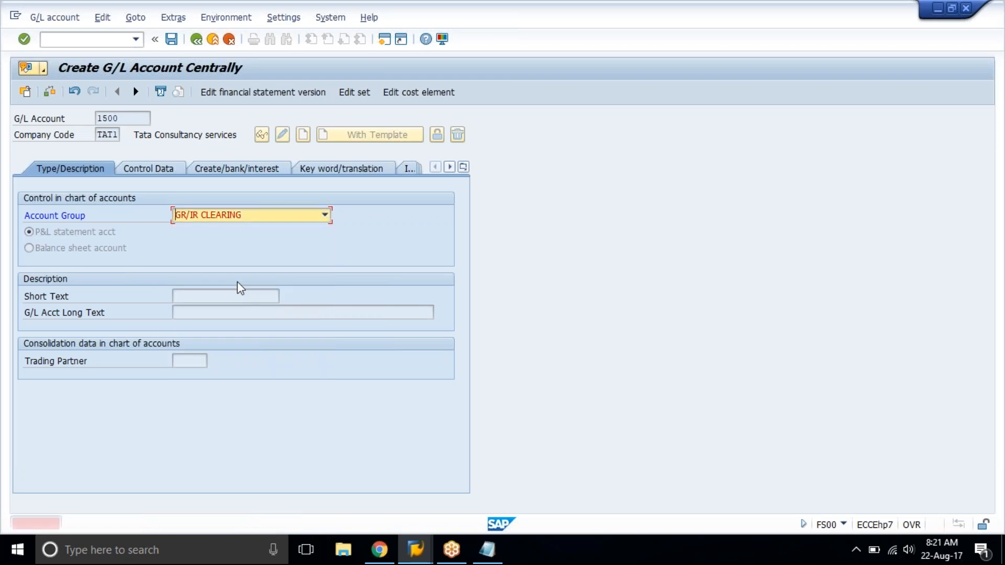
Set the account group back to CAPITAL ACCTS and classify account 1500 as a balance sheet account.
{"action": "left_click", "coordinate": [209, 217]}
{"action": "scroll", "coordinate": [221, 240], "scroll_direction": "up", "scroll_amount": 1}
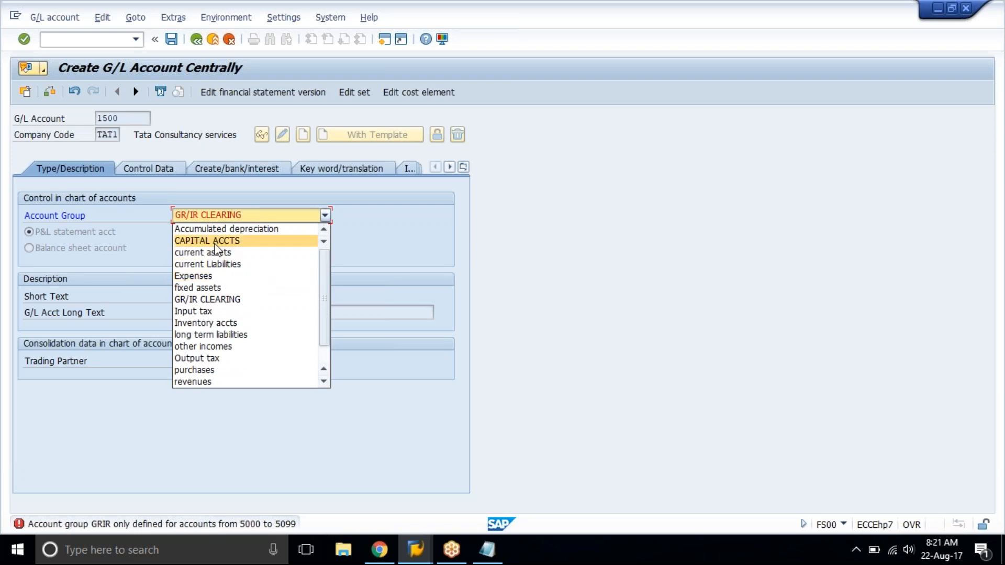
{"action": "left_click", "coordinate": [221, 240]}
{"action": "left_click", "coordinate": [89, 243]}
{"action": "left_click", "coordinate": [206, 296]}
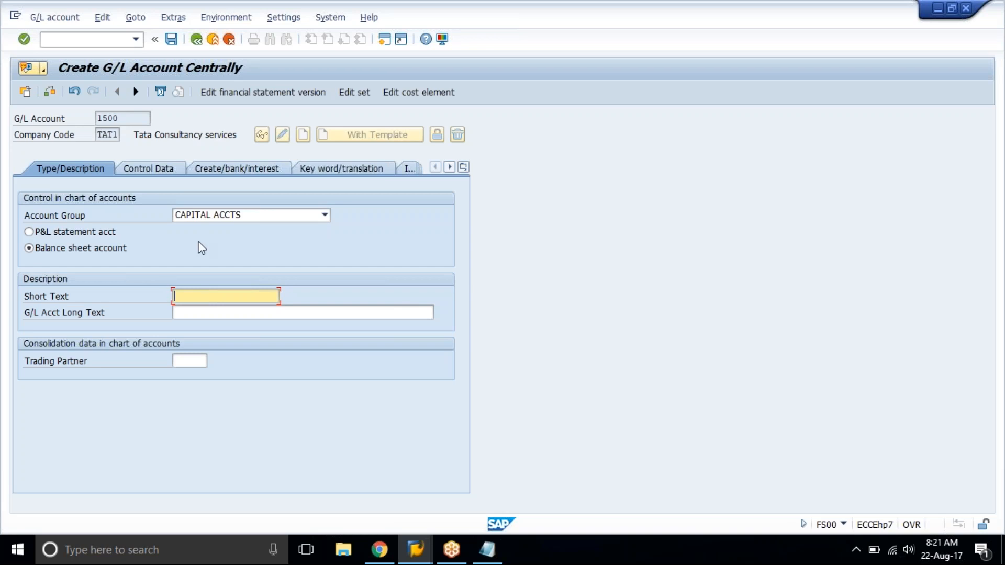
Try the current Liabilities account group for account 1500 and restore CAPITAL ACCTS.
{"action": "left_click", "coordinate": [201, 216]}
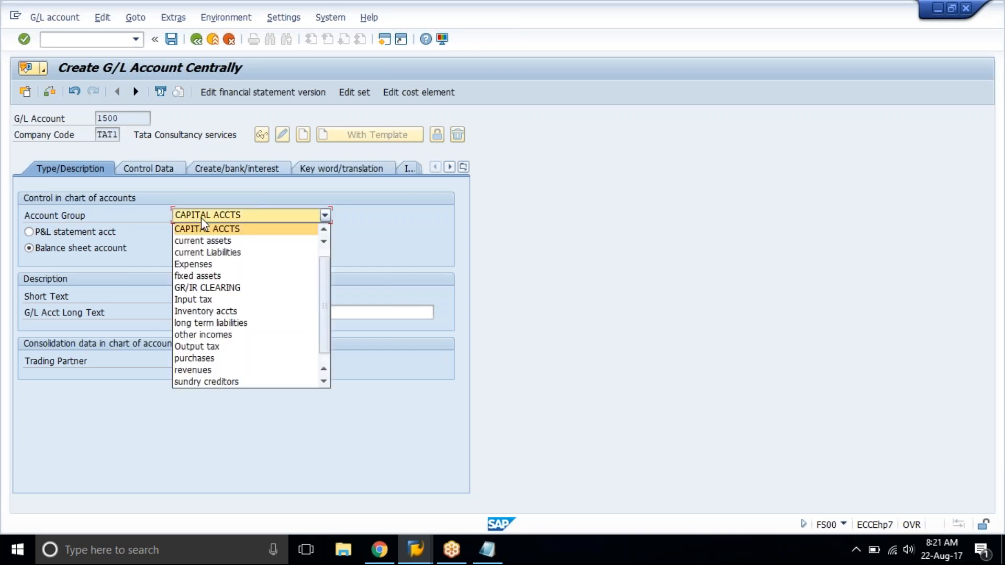
{"action": "left_click", "coordinate": [204, 253]}
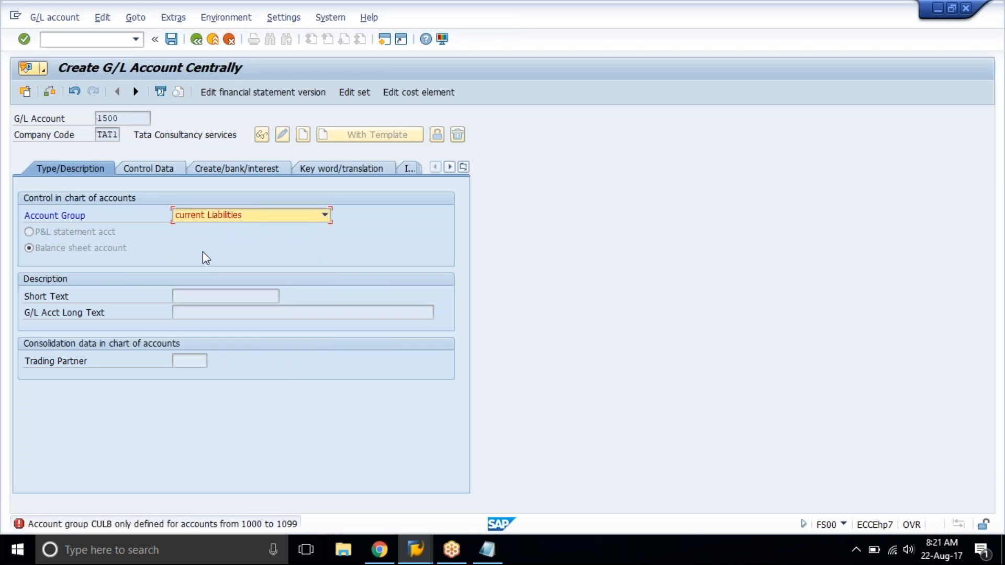
{"action": "left_click", "coordinate": [205, 215]}
{"action": "scroll", "coordinate": [212, 242], "scroll_direction": "up", "scroll_amount": 3}
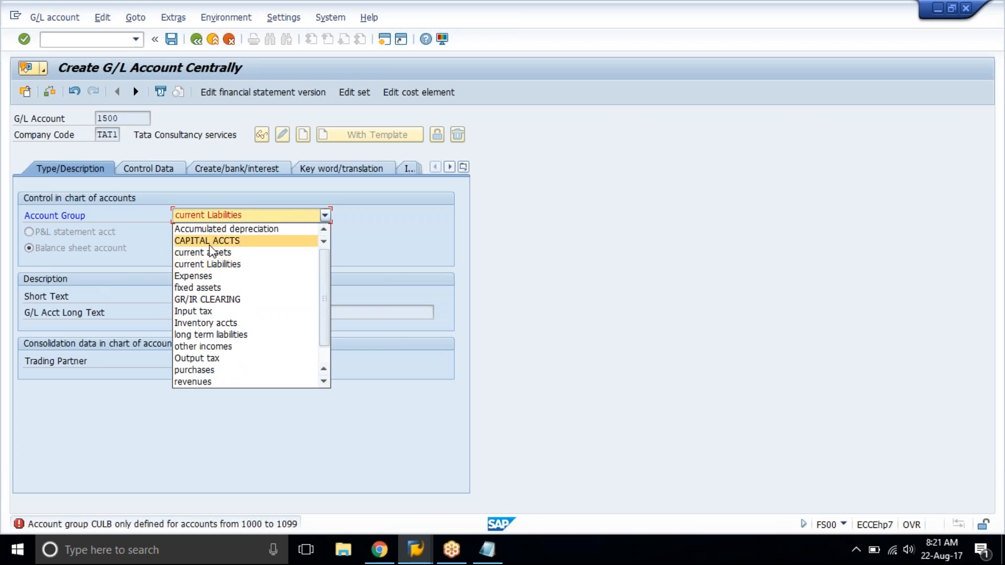
{"action": "left_click", "coordinate": [210, 244]}
Examine the CAPITAL ACCTS number range in the spreadsheet's Account Groups sheet, return to the GL Accounts sheet and go back to SAP.
{"action": "left_click", "coordinate": [380, 550]}
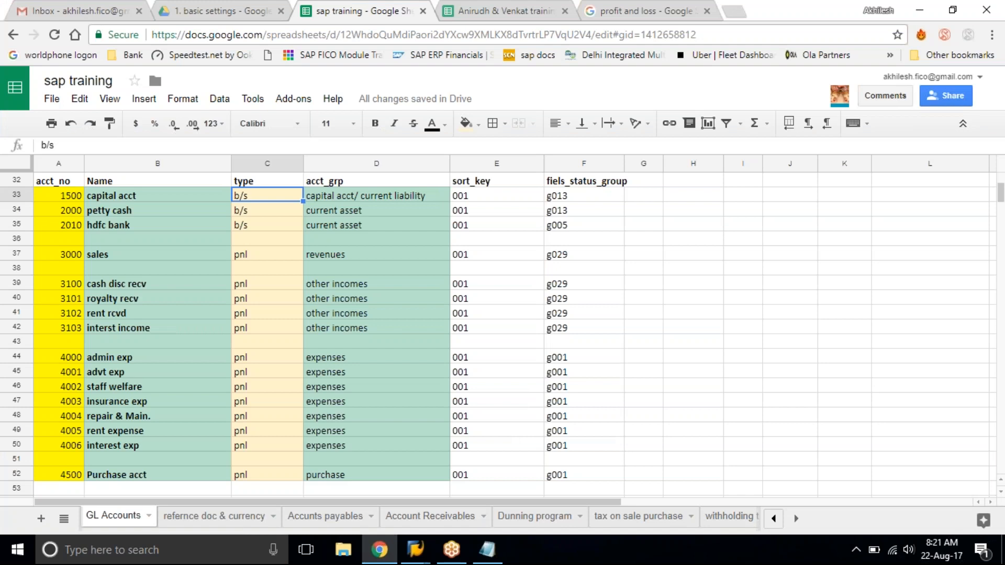
{"action": "left_click", "coordinate": [774, 518]}
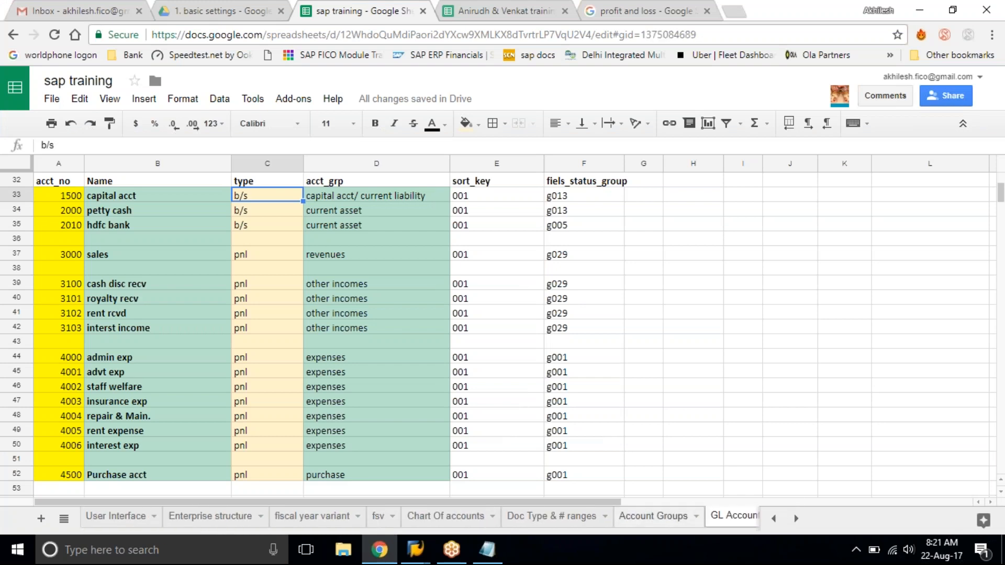
{"action": "left_click", "coordinate": [654, 516]}
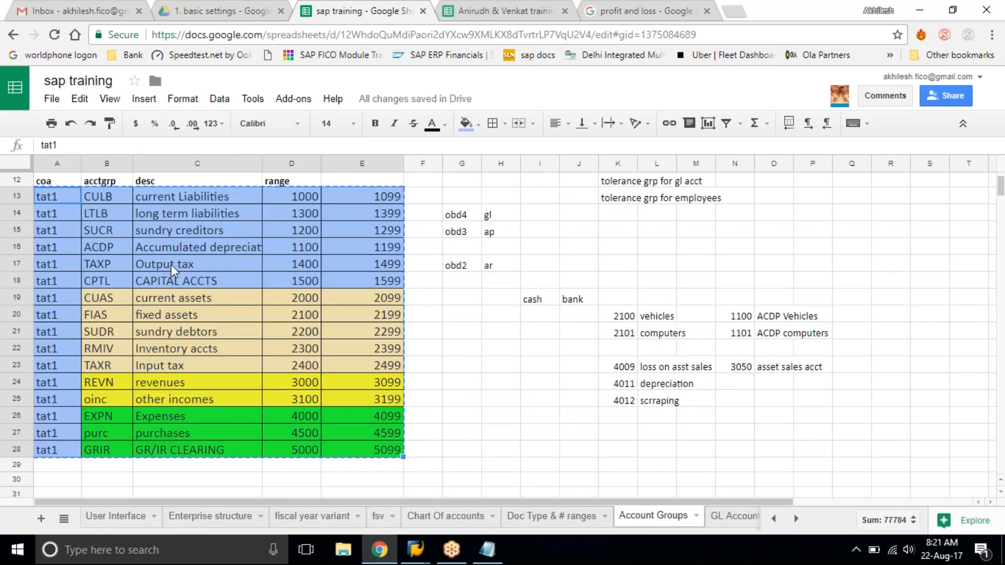
{"action": "left_click", "coordinate": [187, 279]}
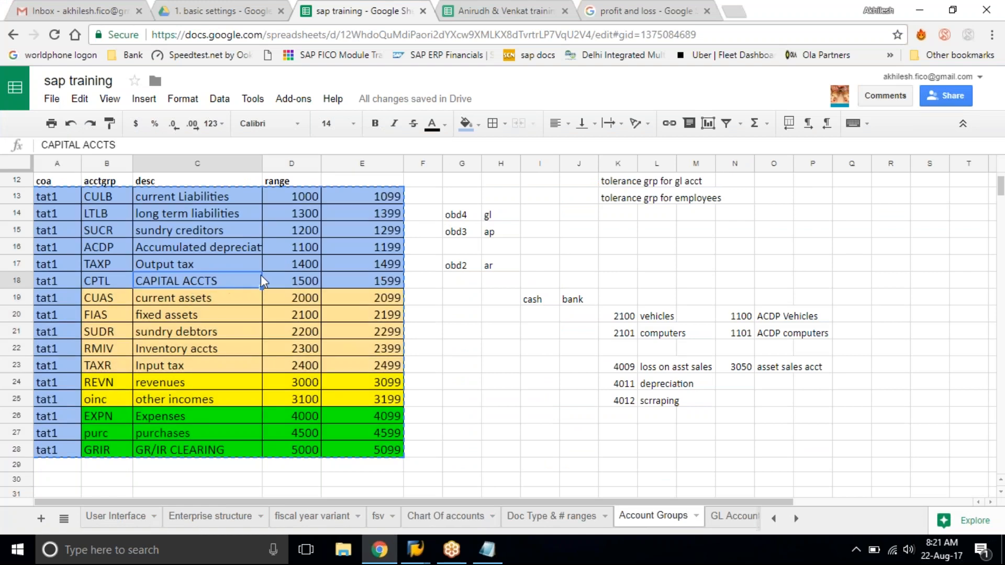
{"action": "left_click", "coordinate": [293, 281]}
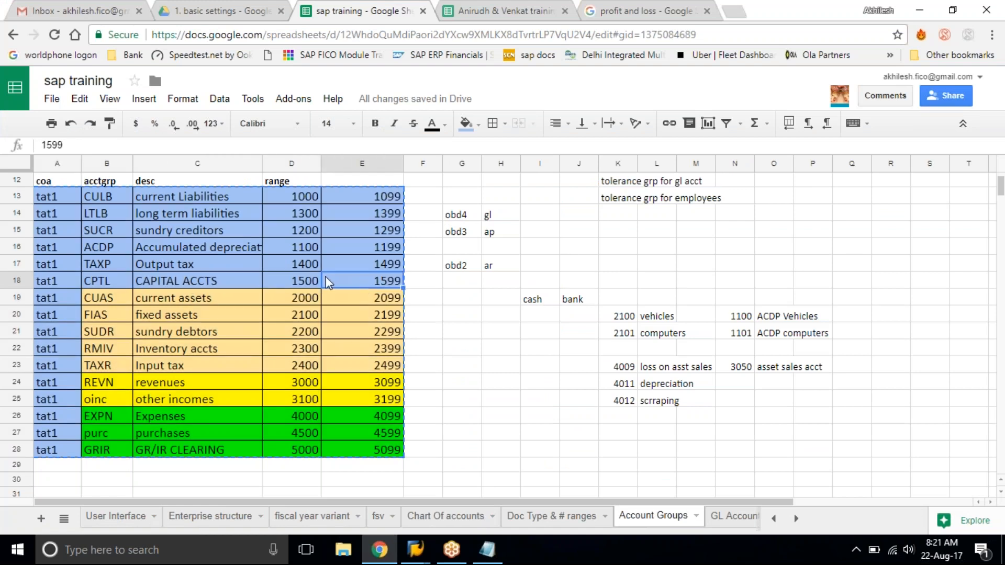
{"action": "left_click", "coordinate": [354, 283], "text": "shift"}
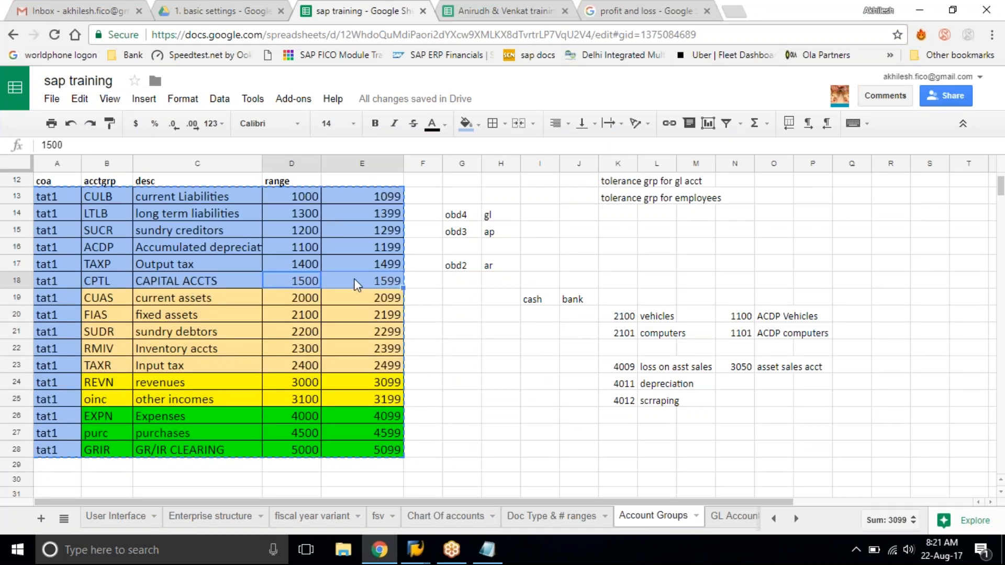
{"action": "left_click", "coordinate": [354, 283]}
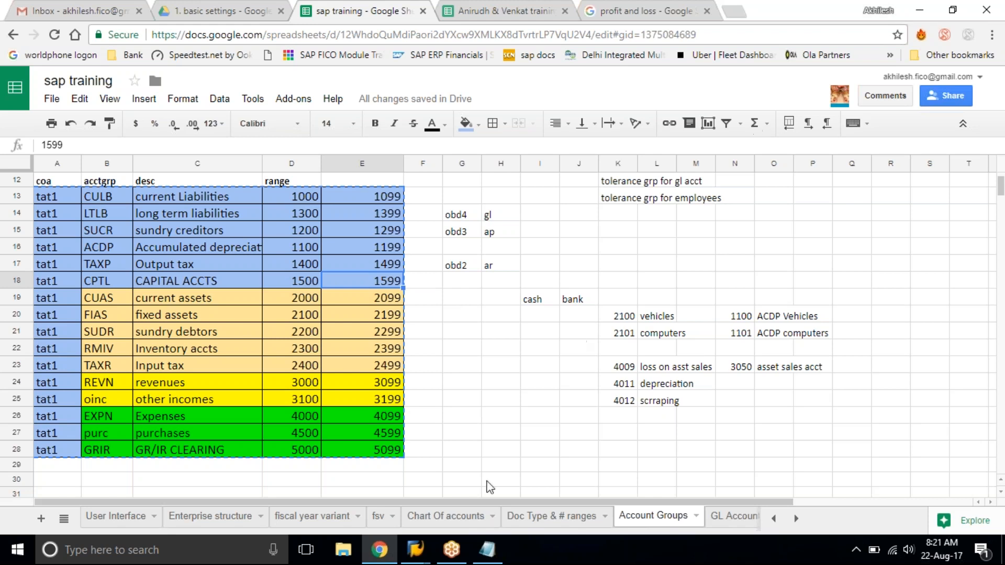
{"action": "left_click", "coordinate": [733, 517]}
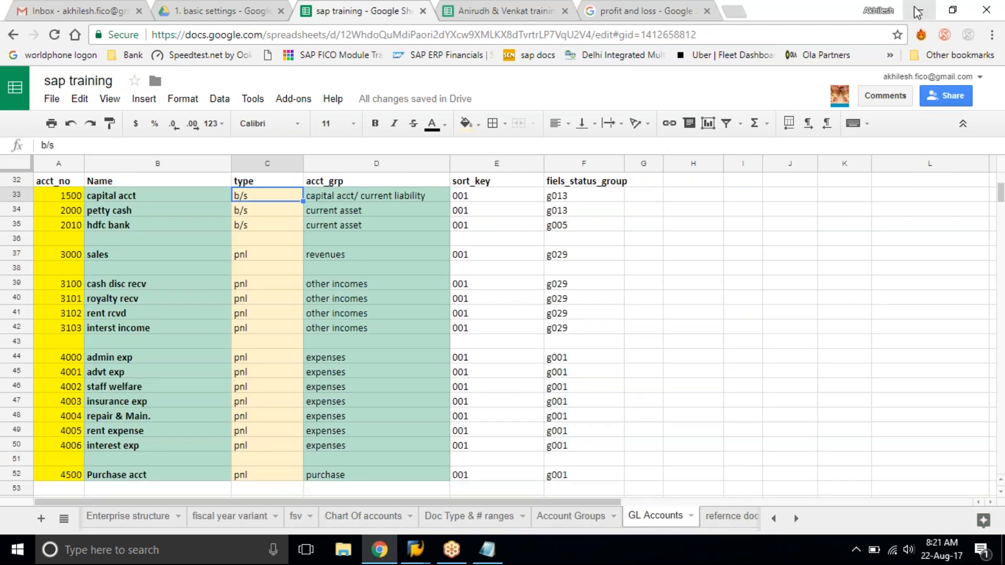
{"action": "left_click", "coordinate": [917, 10]}
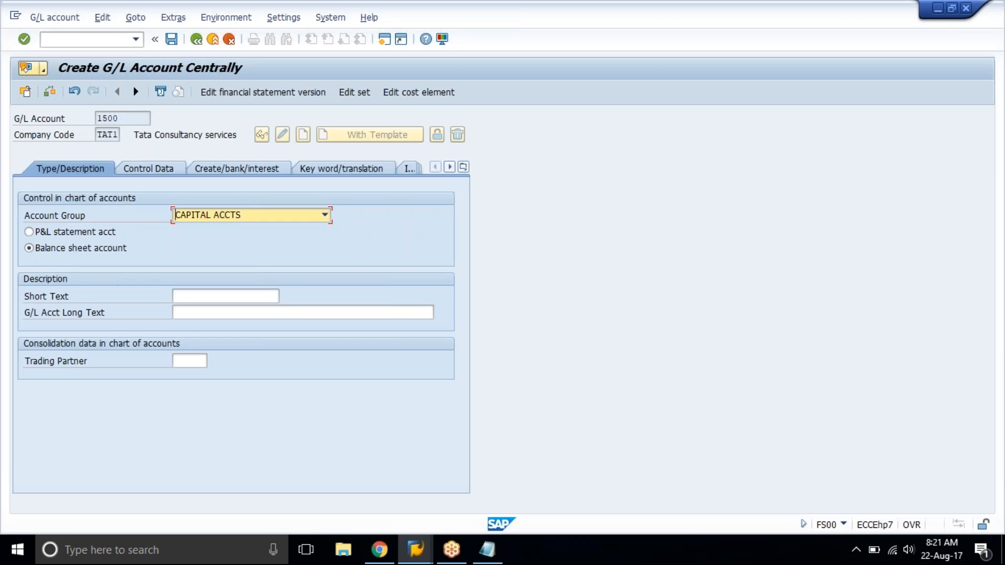
Enter "Capital Account" as both the short text and the long text of account 1500 and open its control data.
{"action": "left_click", "coordinate": [213, 297]}
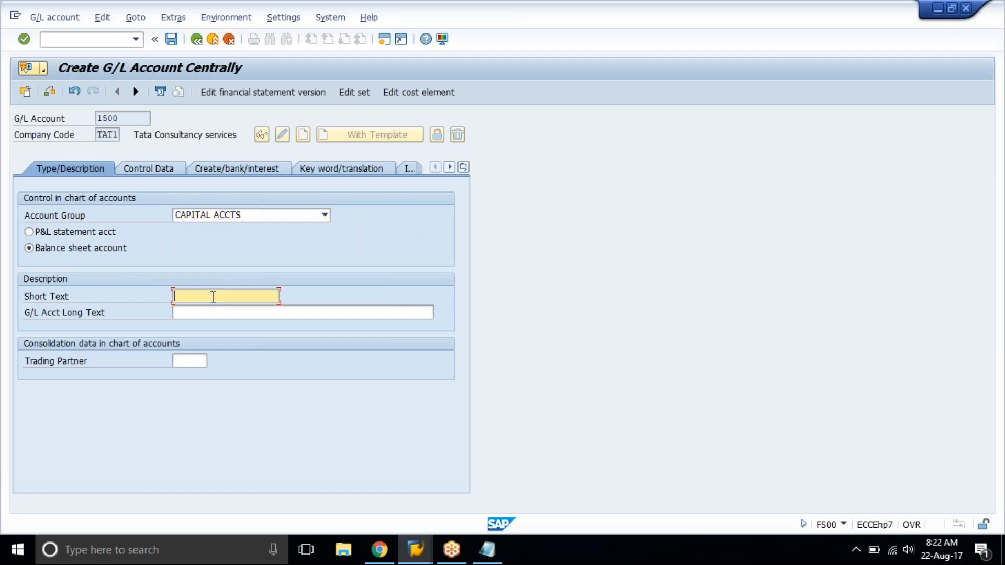
{"action": "type", "text": "Capital Account"}
{"action": "key", "text": "ctrl+a"}
{"action": "key", "text": "ctrl+c"}
{"action": "key", "text": "Tab"}
{"action": "key", "text": "ctrl+v"}
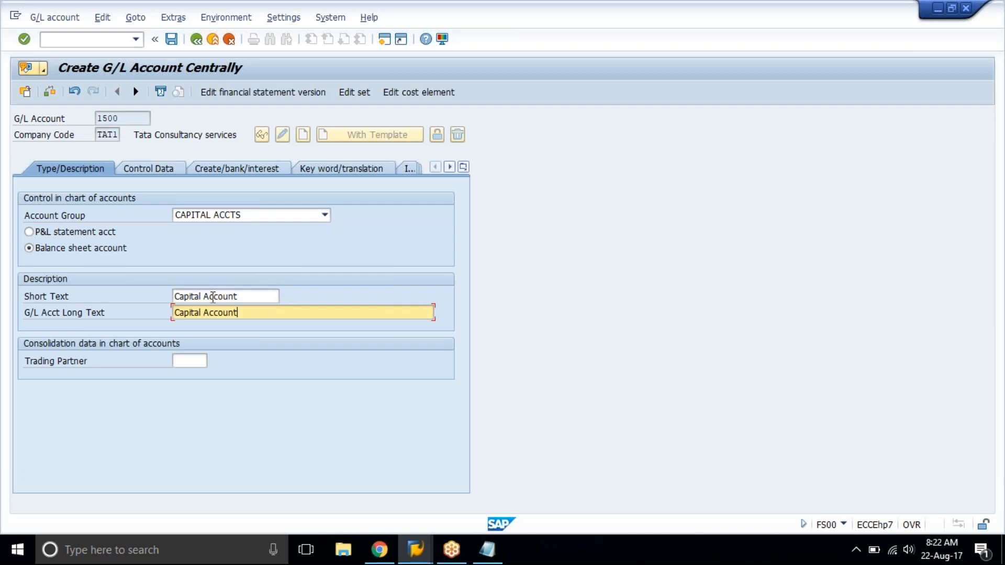
{"action": "key", "text": "Return"}
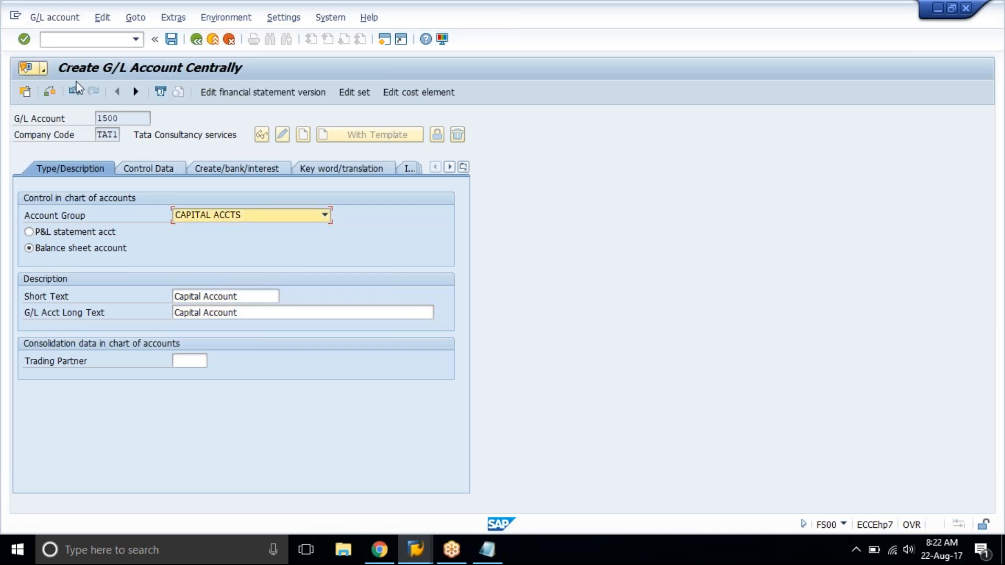
{"action": "left_click", "coordinate": [148, 172]}
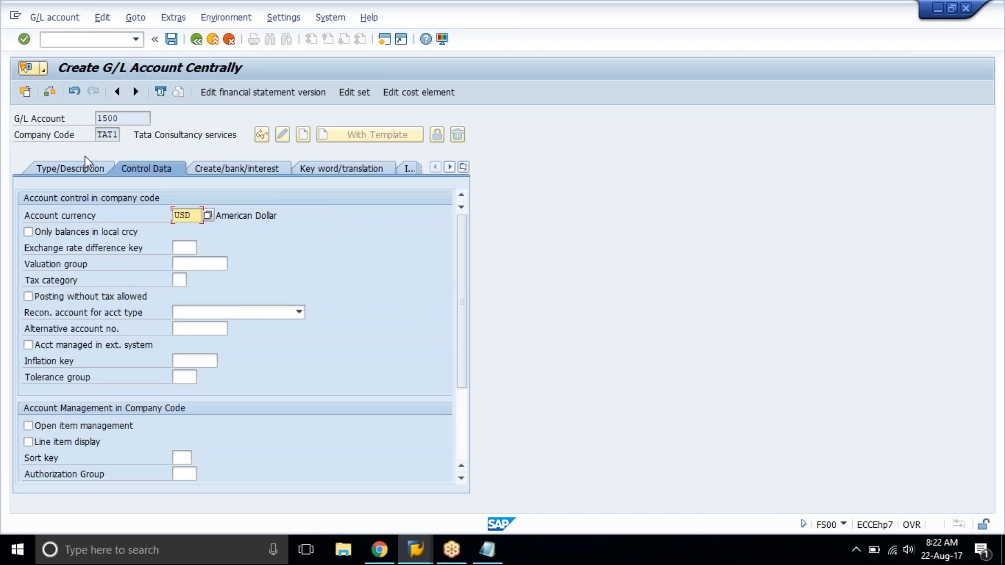
Recheck the type and description data of account 1500 and enable line item display in its control data.
{"action": "left_click", "coordinate": [65, 168]}
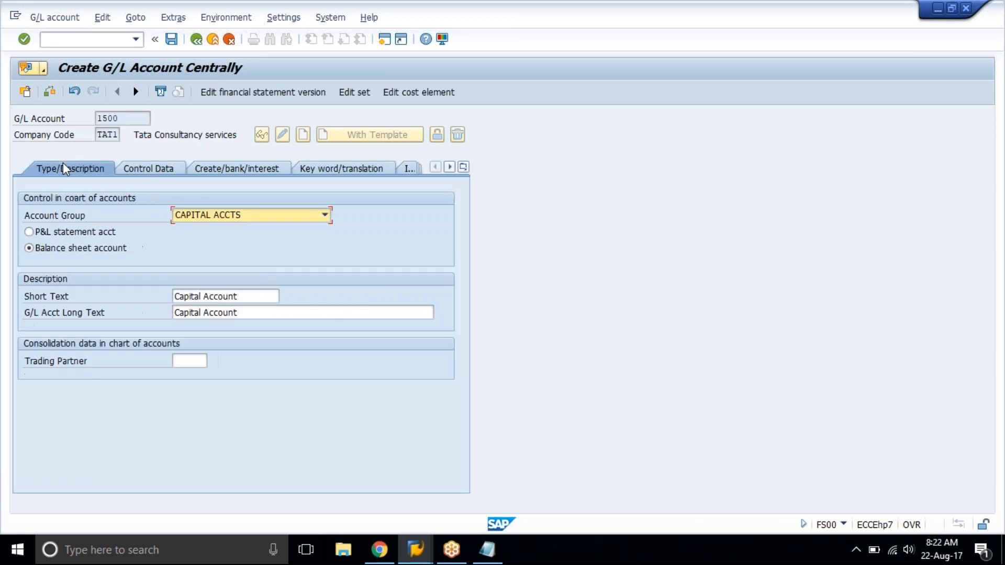
{"action": "left_click", "coordinate": [144, 170]}
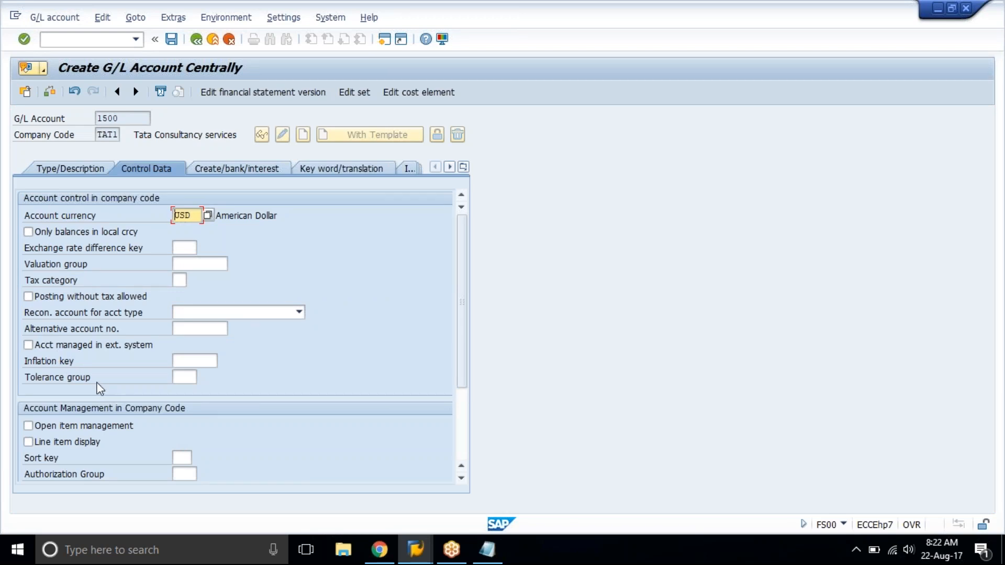
{"action": "left_click", "coordinate": [28, 443]}
Look up the sort keys in the training spreadsheet's GL Accounts sheet and set account 1500's sort key to 001 (Posting date) in SAP.
{"action": "left_click", "coordinate": [190, 461]}
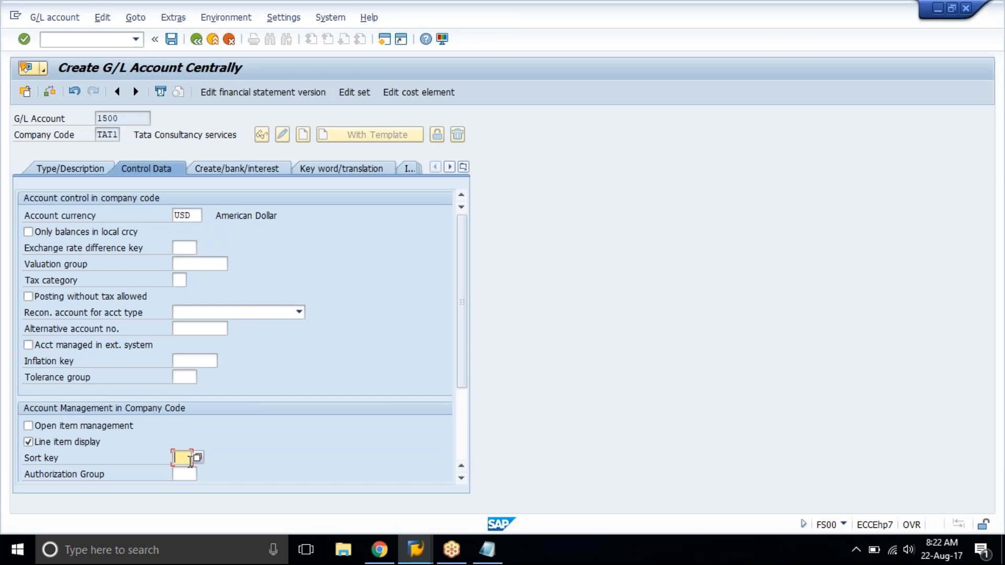
{"action": "left_click", "coordinate": [381, 551]}
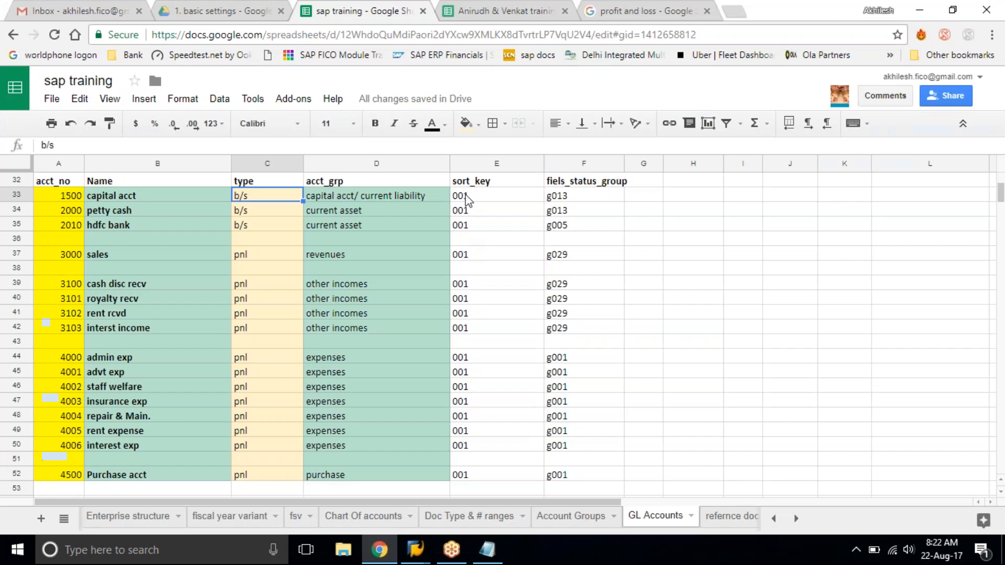
{"action": "left_click_drag", "start_coordinate": [460, 196], "coordinate": [481, 484]}
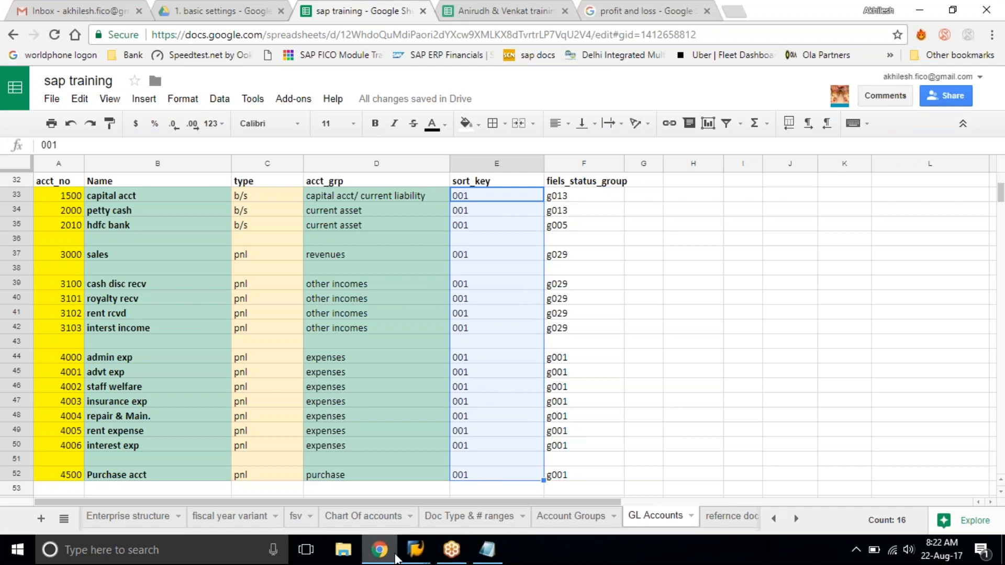
{"action": "left_click", "coordinate": [416, 549]}
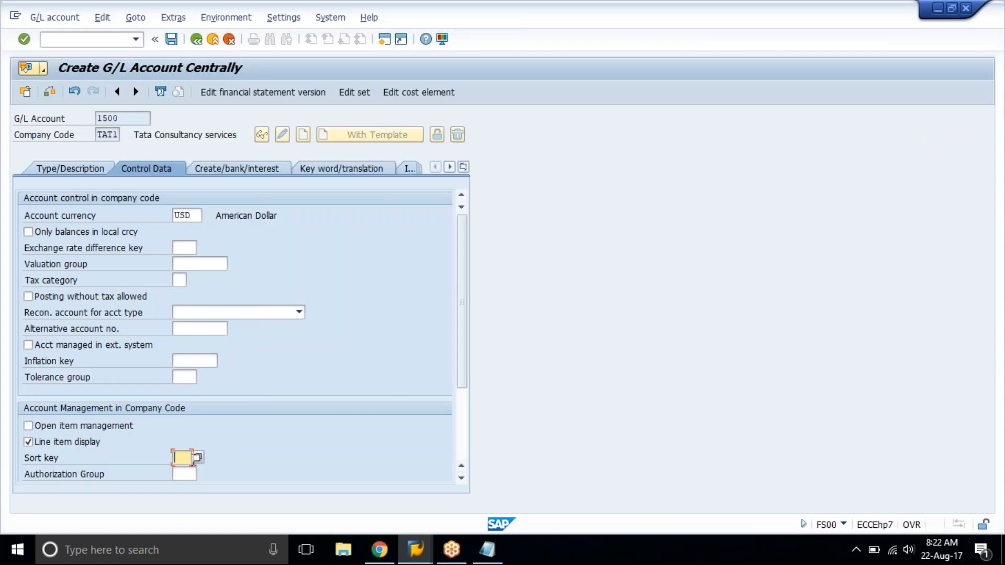
{"action": "key", "text": "F4"}
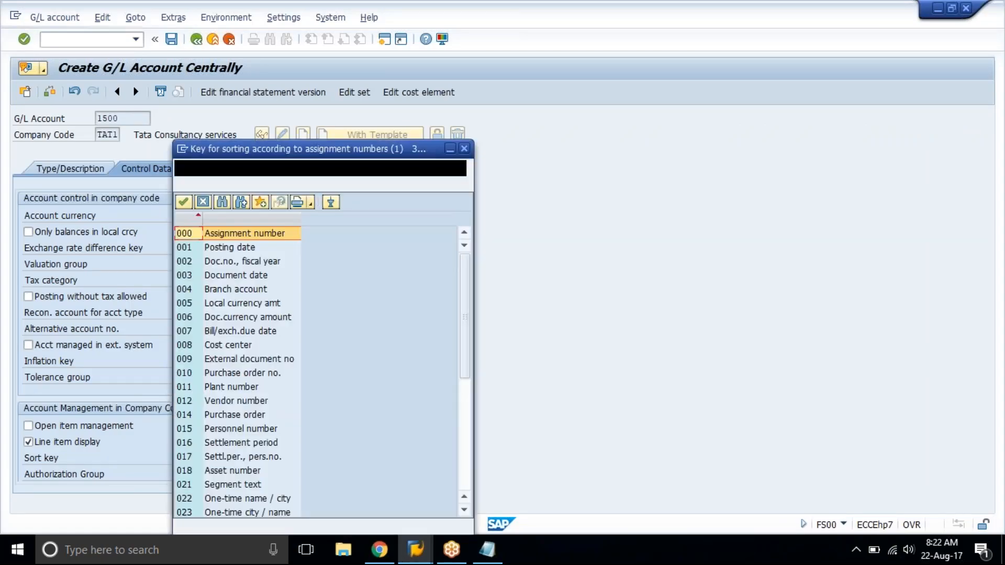
{"action": "left_click", "coordinate": [231, 249]}
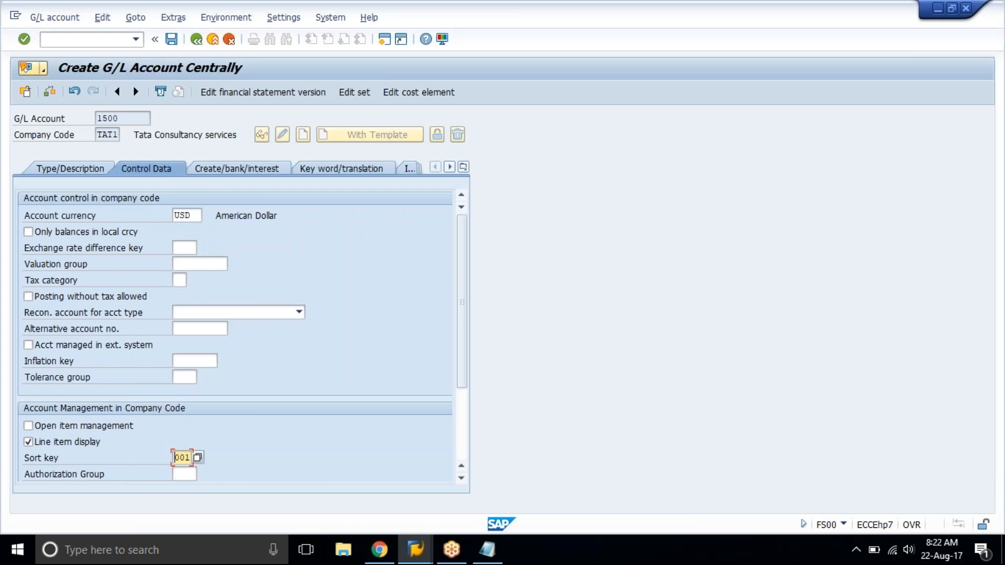
{"action": "key", "text": "Return"}
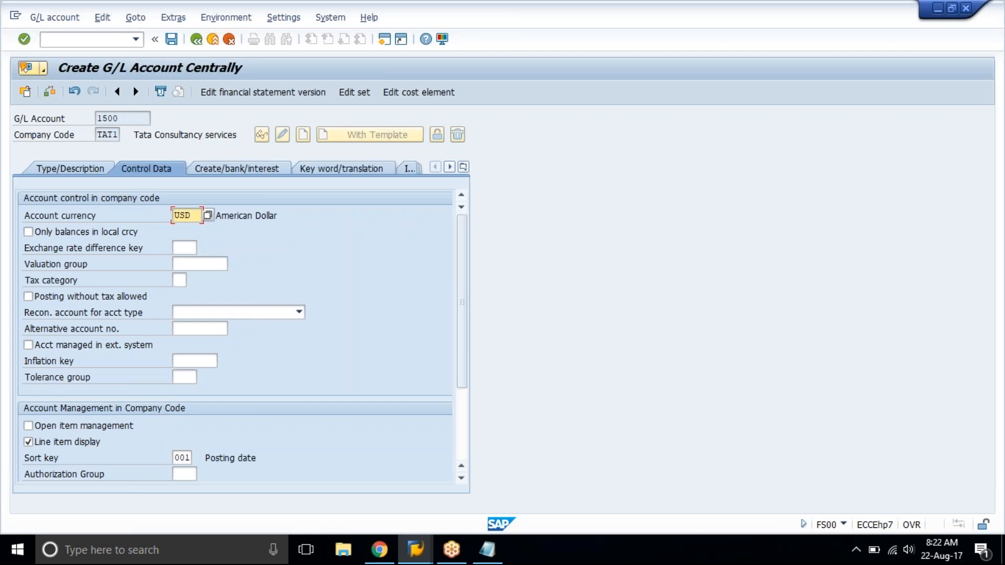
Examine the available sort keys for account 1500, including Branch account and Posting date, and close the list without choosing one.
{"action": "left_click", "coordinate": [269, 215]}
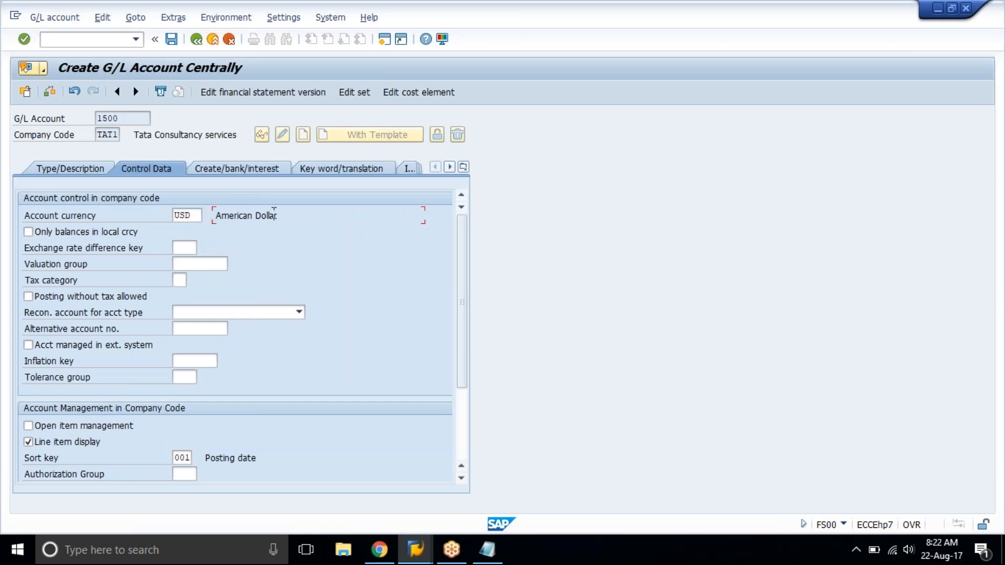
{"action": "left_click", "coordinate": [188, 458]}
{"action": "left_click", "coordinate": [198, 457]}
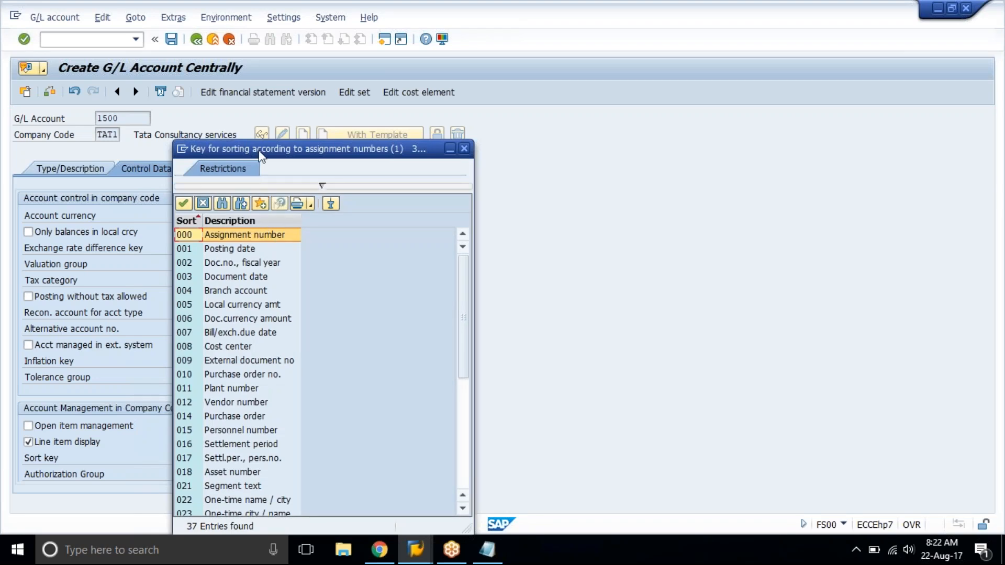
{"action": "left_click_drag", "start_coordinate": [260, 151], "coordinate": [275, 71]}
{"action": "left_click", "coordinate": [252, 212]}
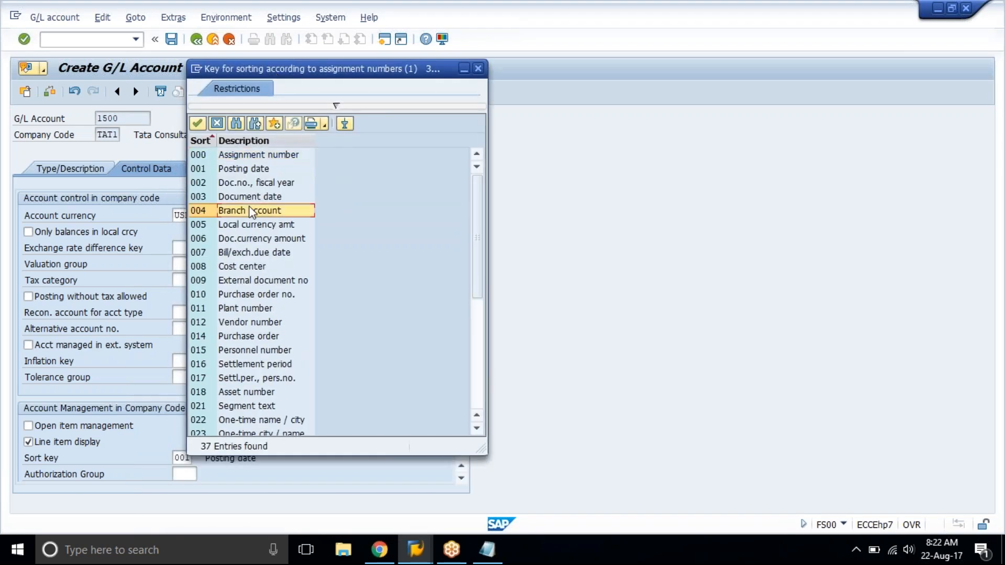
{"action": "left_click", "coordinate": [231, 168]}
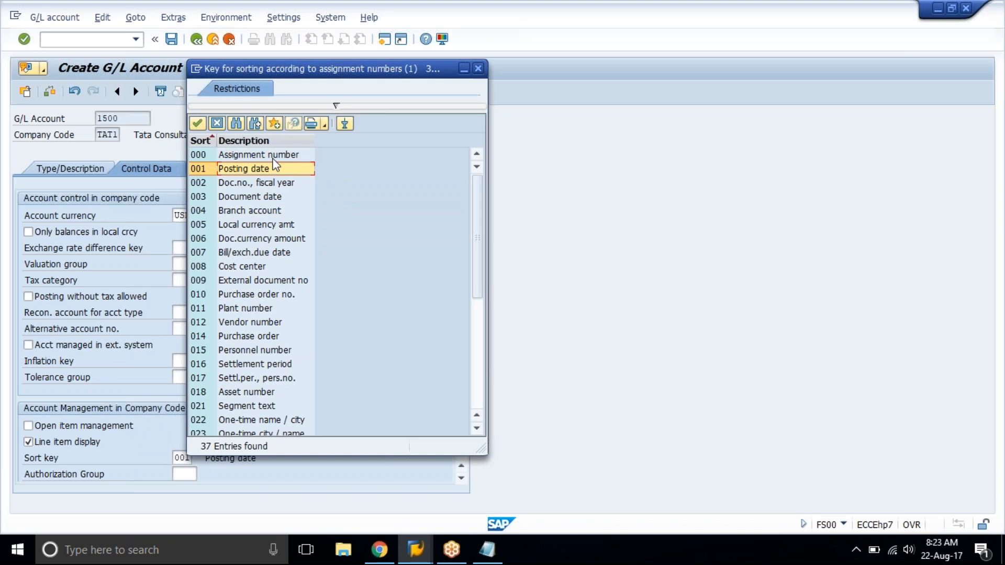
{"action": "left_click", "coordinate": [216, 123]}
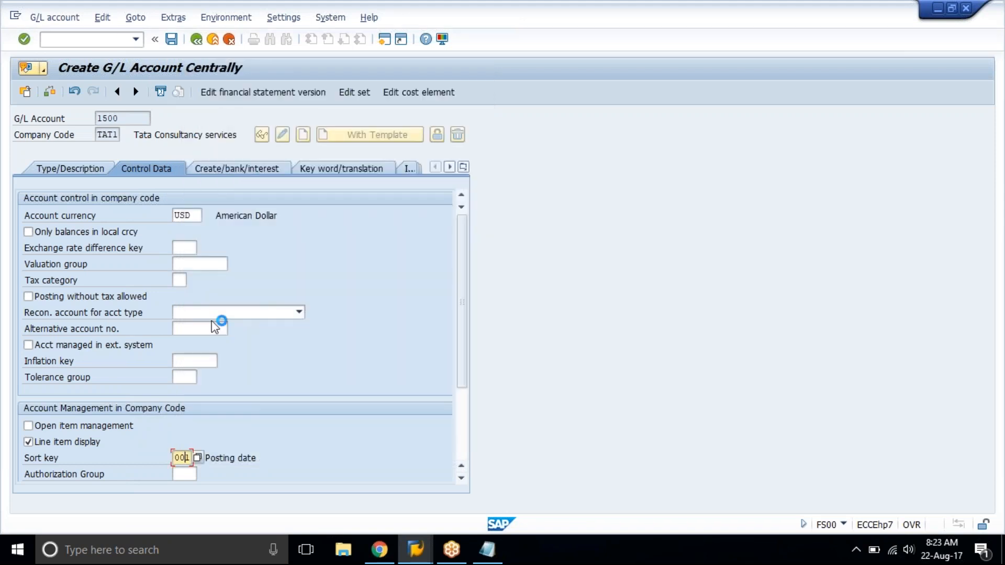
Open the field status group choices for account 1500, check the capital account's group in the training spreadsheet and return to the SAP list.
{"action": "left_click", "coordinate": [213, 165]}
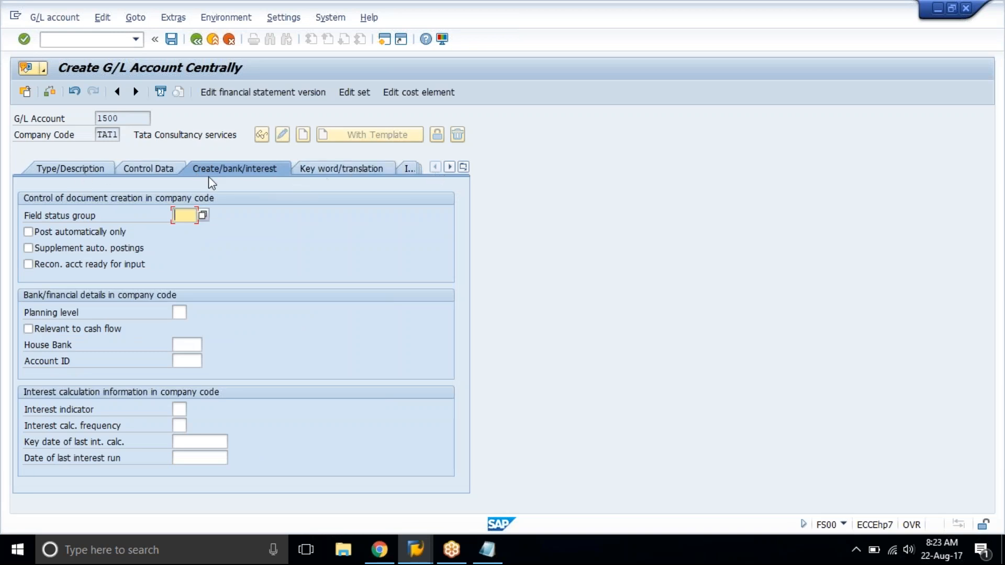
{"action": "left_click", "coordinate": [204, 215]}
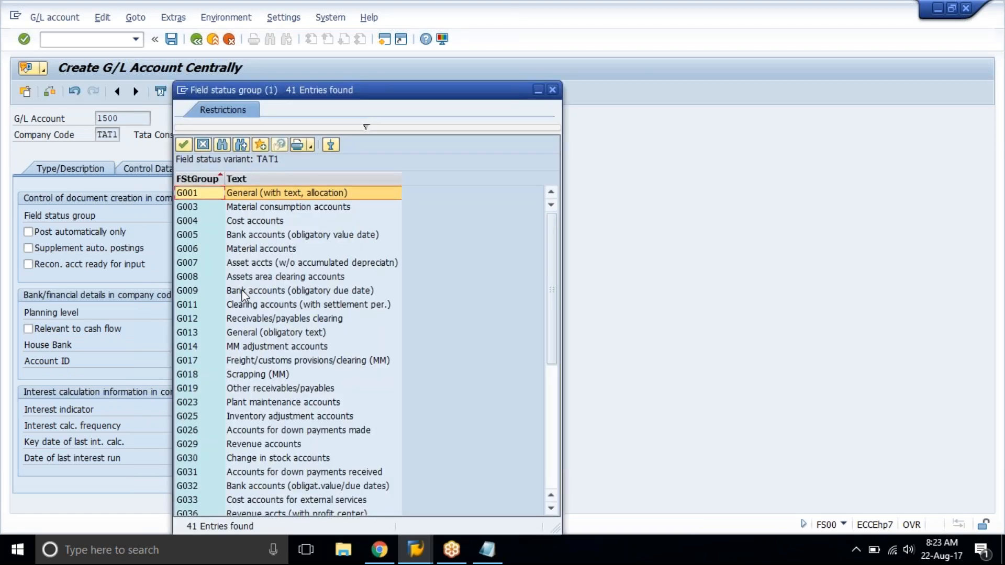
{"action": "left_click", "coordinate": [240, 290]}
{"action": "left_click", "coordinate": [381, 552]}
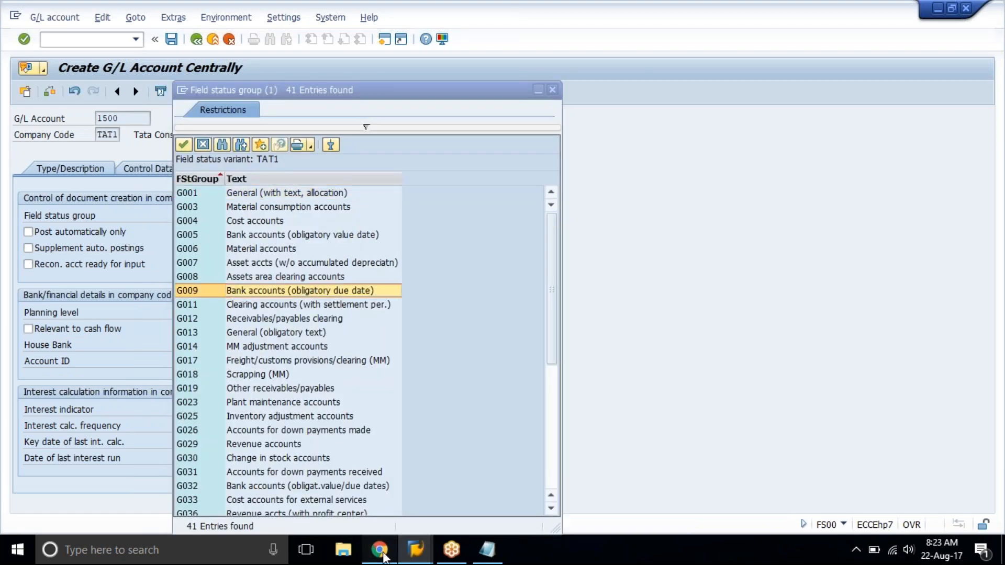
{"action": "left_click", "coordinate": [595, 199]}
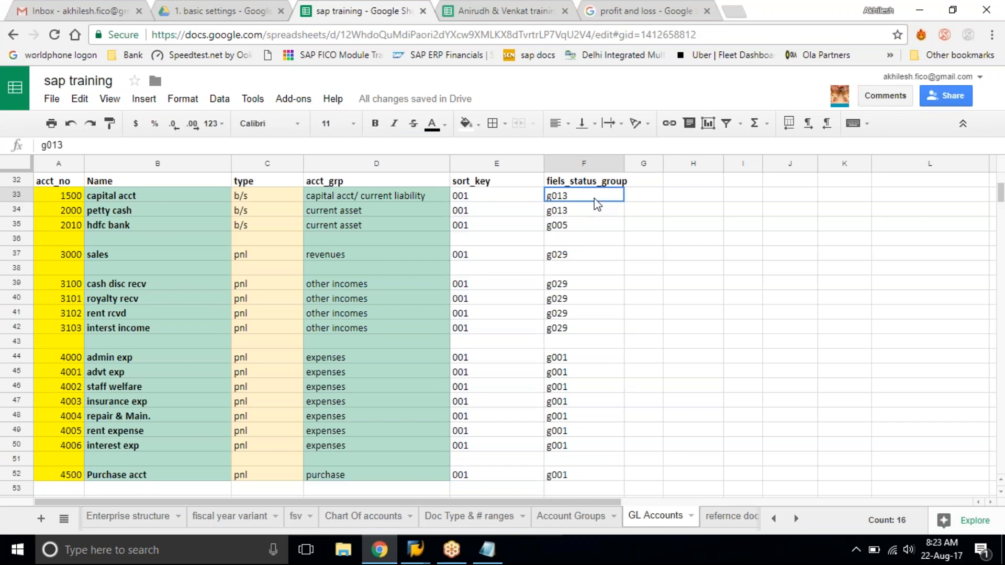
{"action": "left_click", "coordinate": [920, 10]}
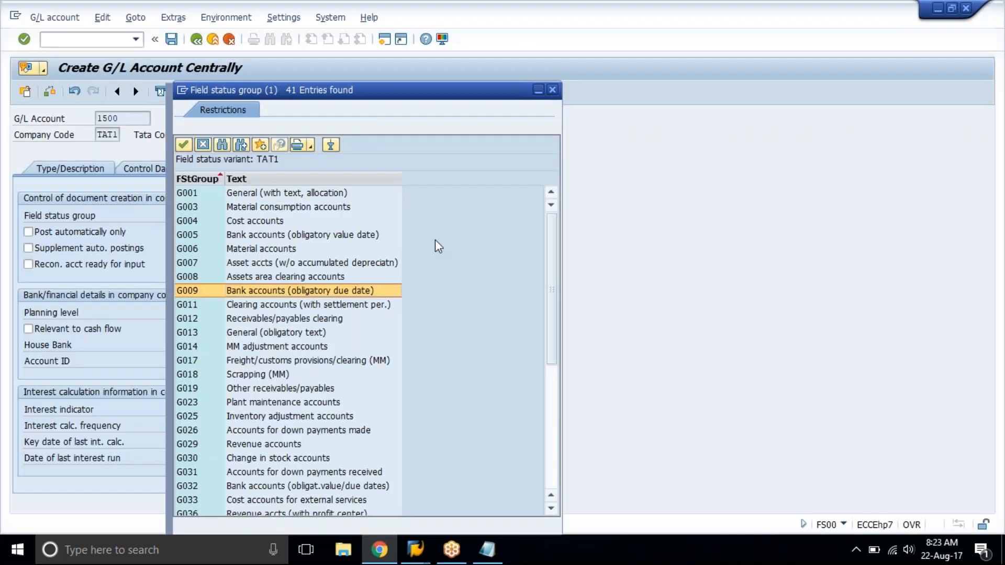
{"action": "left_click_drag", "start_coordinate": [319, 92], "coordinate": [409, 75]}
{"action": "left_click", "coordinate": [379, 184]}
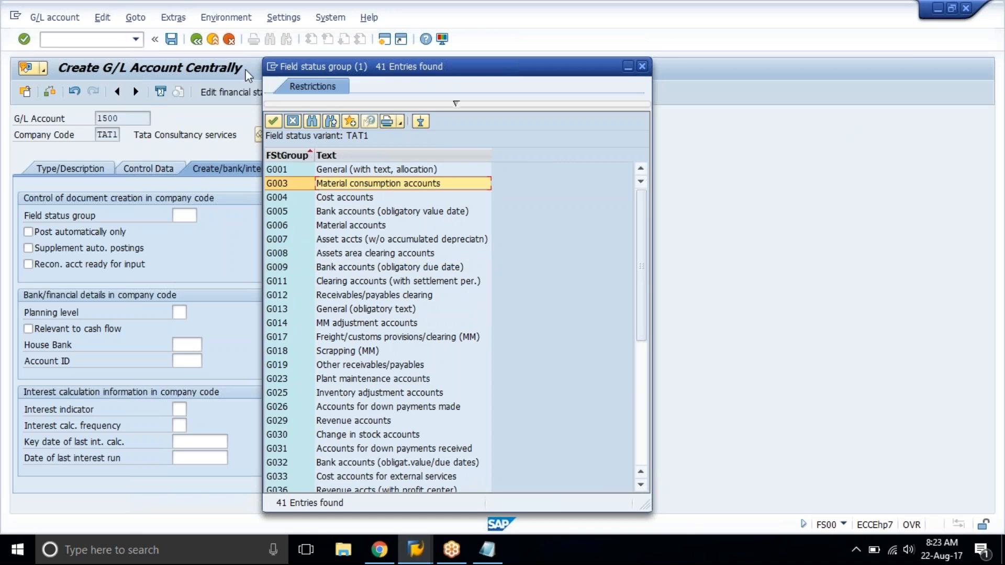
Open a new SAP session and start transaction OBC4 for the field status variants.
{"action": "left_click", "coordinate": [272, 70]}
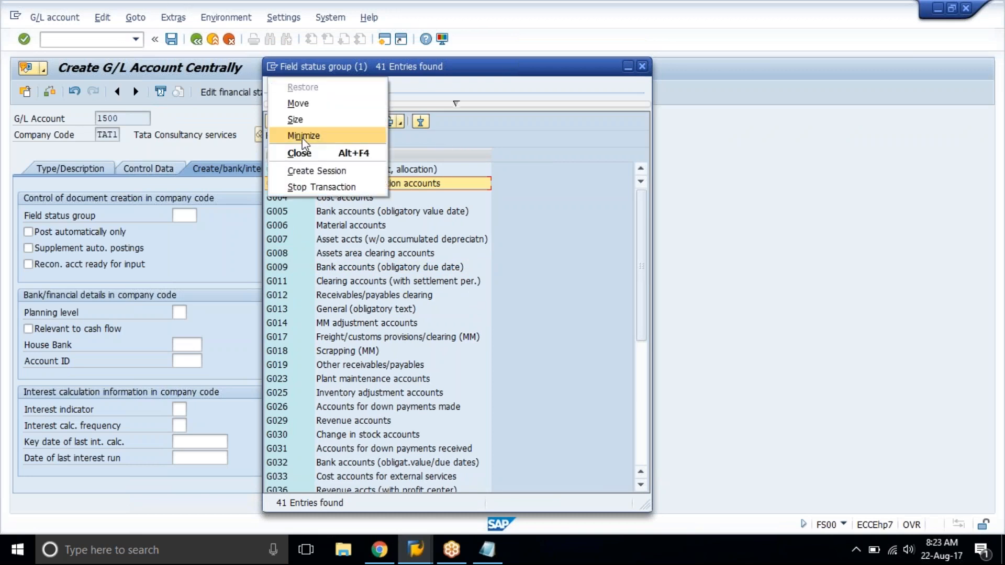
{"action": "left_click", "coordinate": [307, 165]}
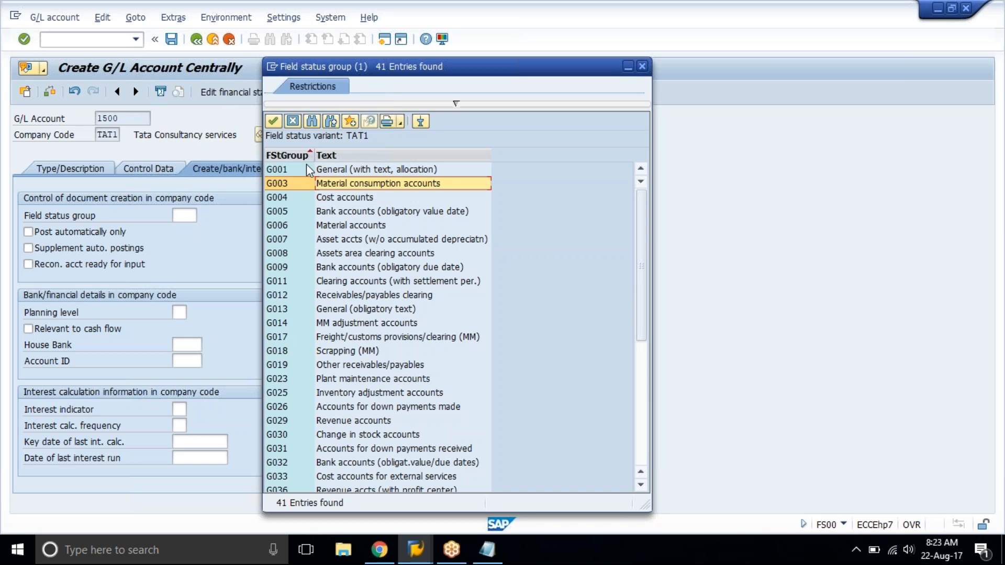
{"action": "type", "text": "obc4"}
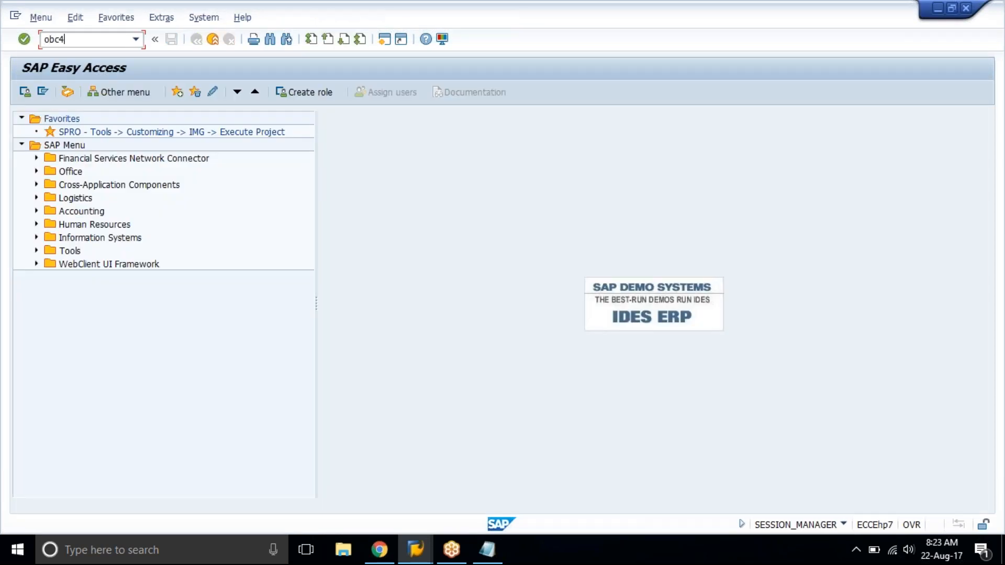
{"action": "key", "text": "Return"}
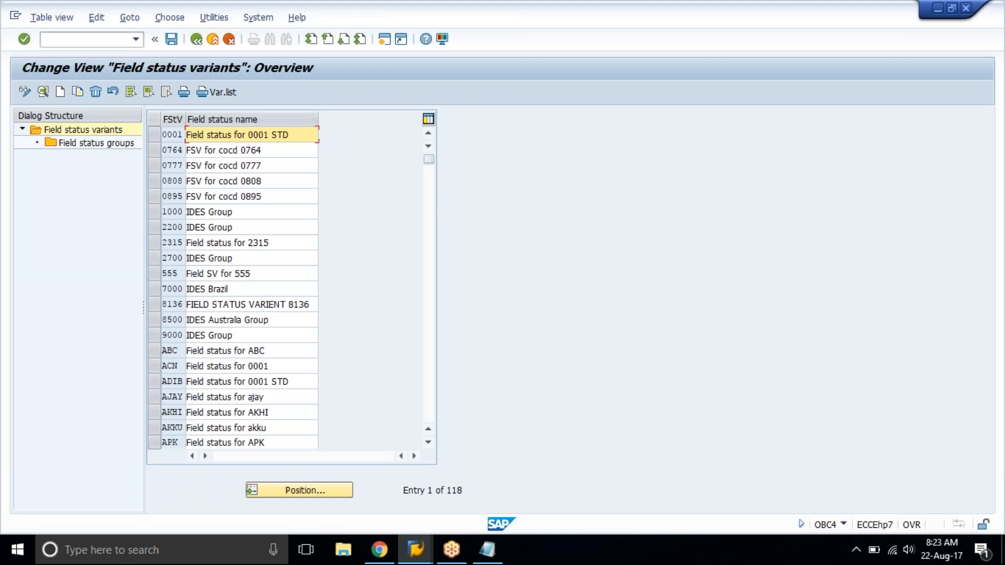
Try to copy field status variant 0001 as TAT2 with the name Field status for tat2.
{"action": "left_click", "coordinate": [152, 134]}
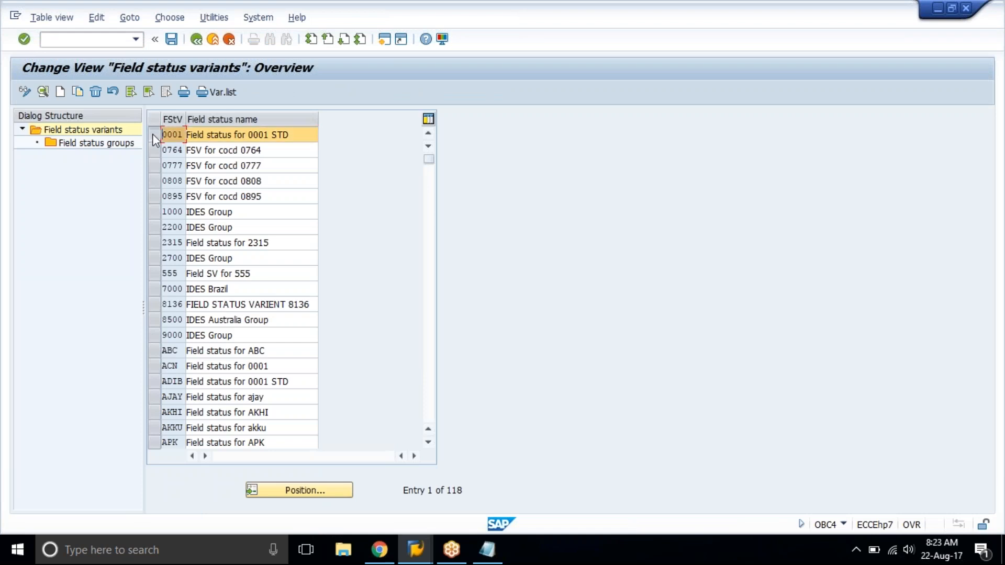
{"action": "left_click", "coordinate": [79, 94]}
{"action": "type", "text": "tat2"}
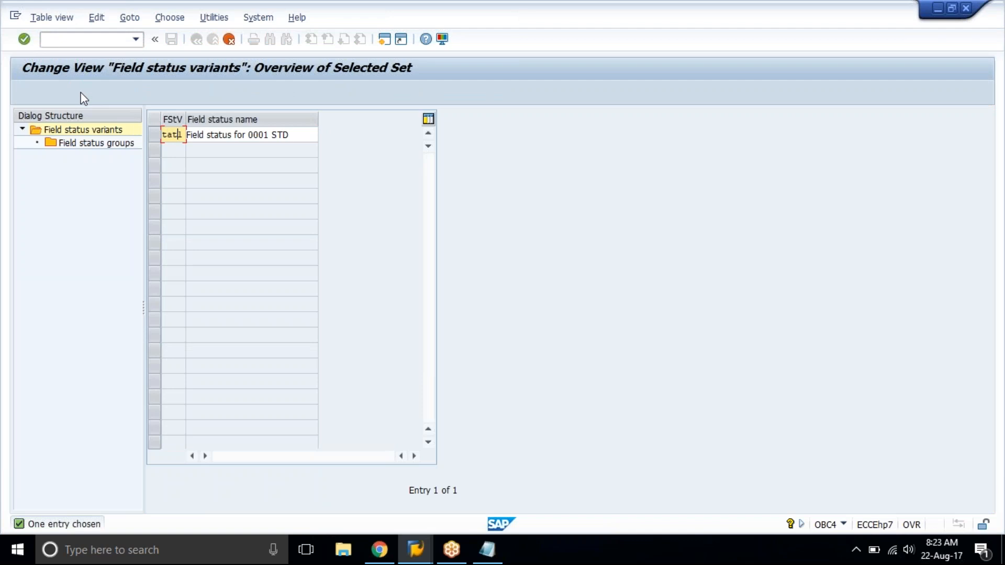
{"action": "key", "text": "Tab"}
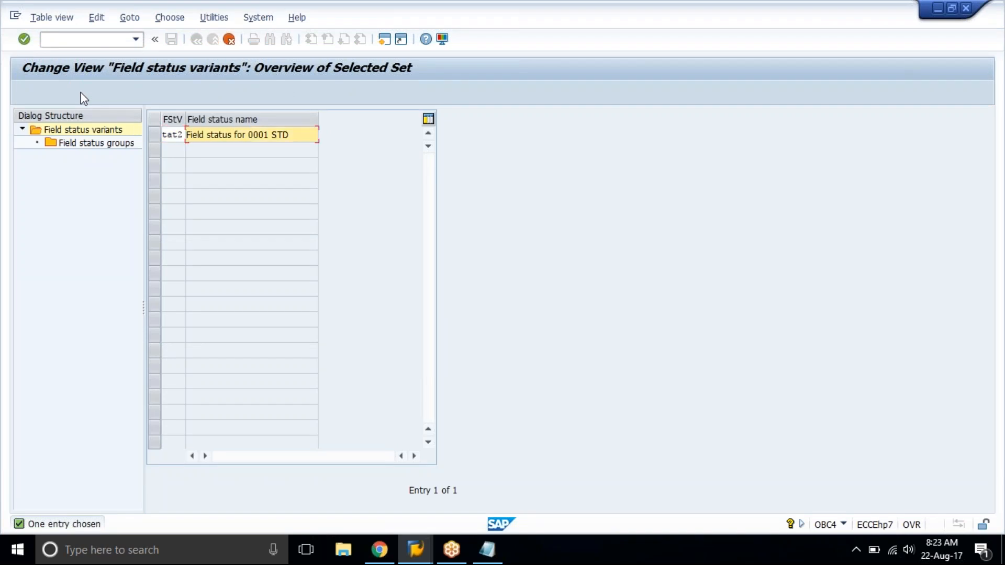
{"action": "key", "text": "BackSpace"}
{"action": "key", "text": "BackSpace"}
{"action": "key", "text": "BackSpace"}
{"action": "key", "text": "BackSpace"}
{"action": "key", "text": "BackSpace"}
{"action": "key", "text": "BackSpace"}
{"action": "key", "text": "BackSpace"}
{"action": "type", "text": "tat2"}
{"action": "key", "text": "Return"}
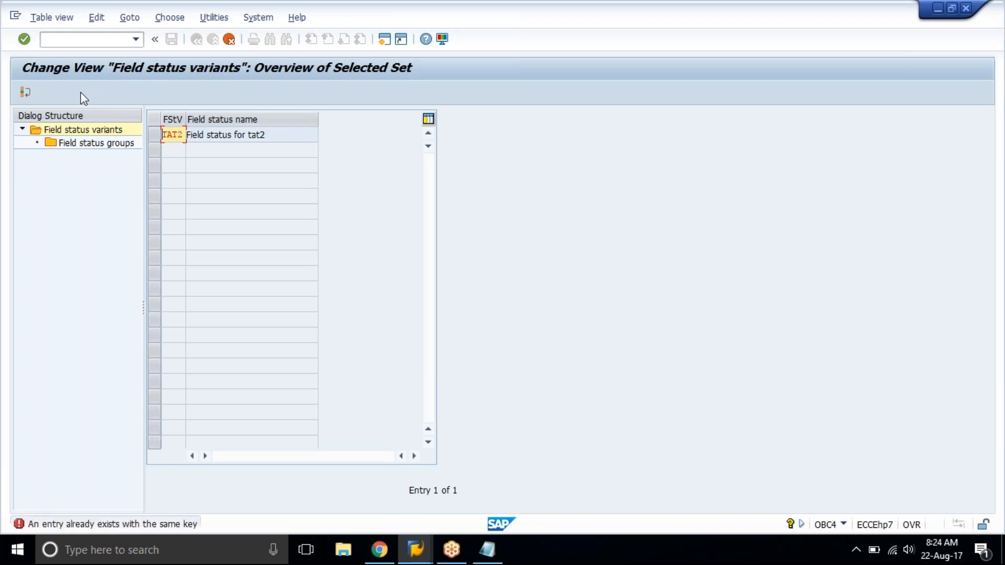
Change the copy's variant key to TAT3 and copy it with all dependent entries.
{"action": "type", "text": "3"}
{"action": "key", "text": "Return"}
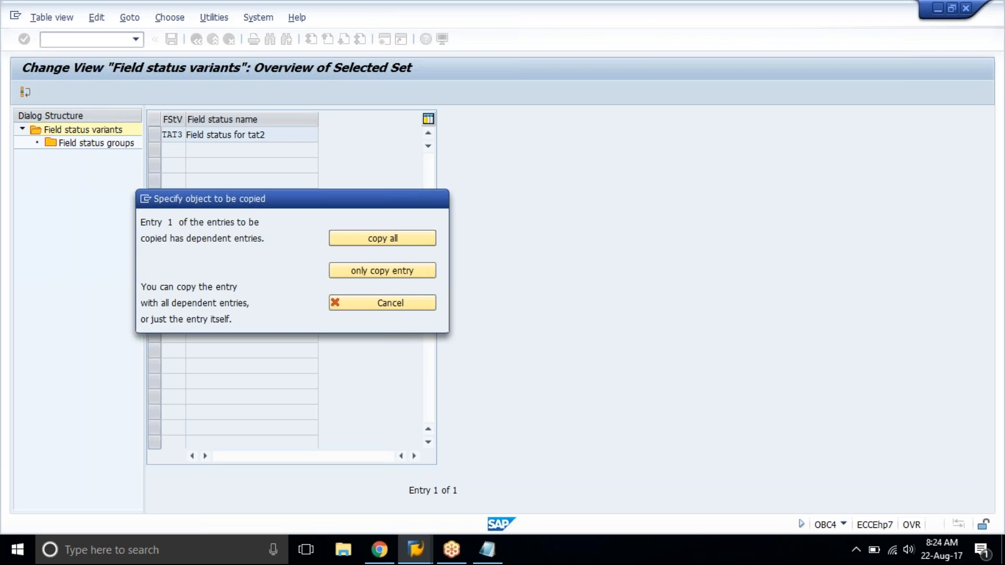
{"action": "left_click", "coordinate": [368, 240]}
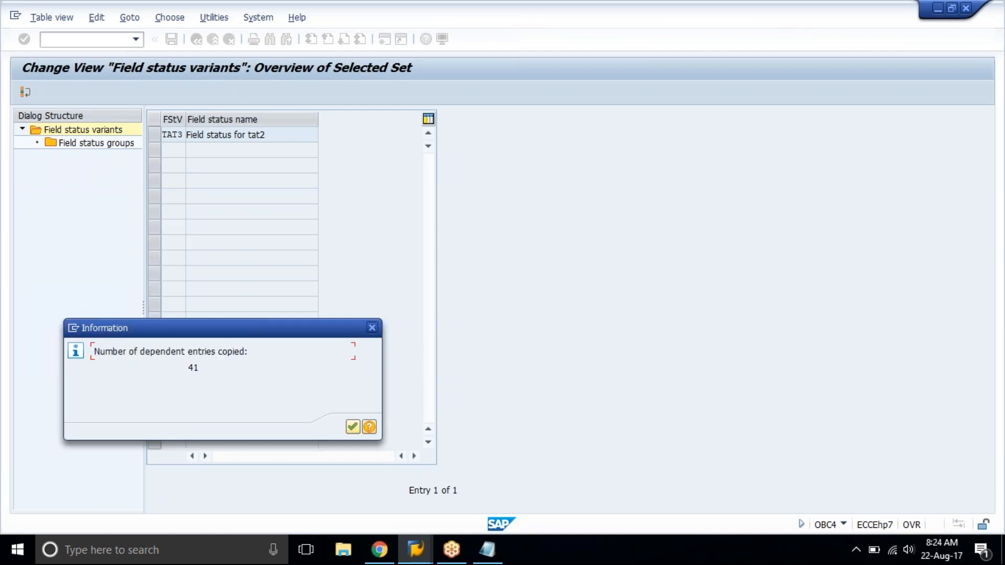
{"action": "left_click", "coordinate": [353, 428]}
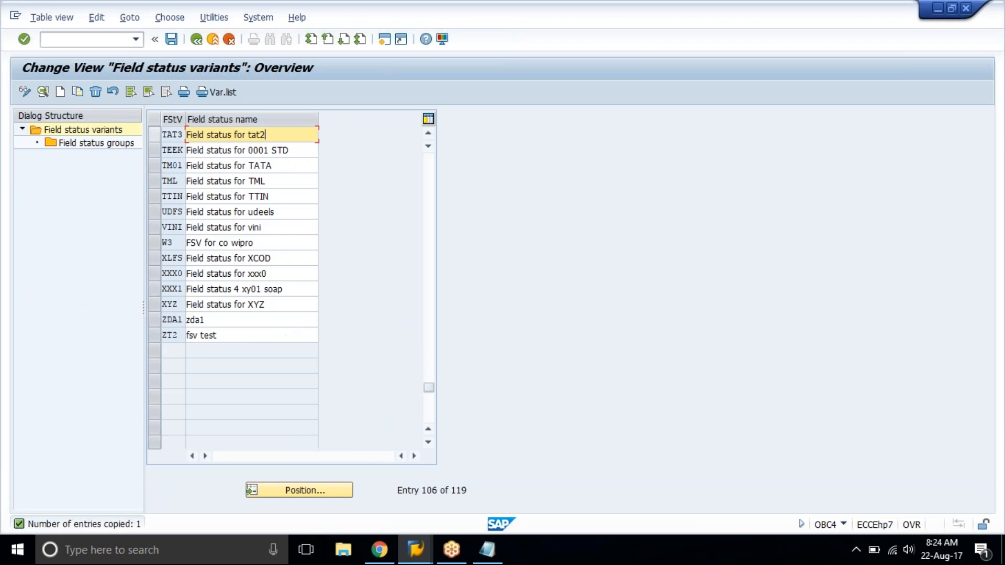
Examine the General data field settings of group G001 in variant TAT3 and return to account 1500's field status group list.
{"action": "left_click", "coordinate": [154, 134]}
{"action": "double_click", "coordinate": [116, 146]}
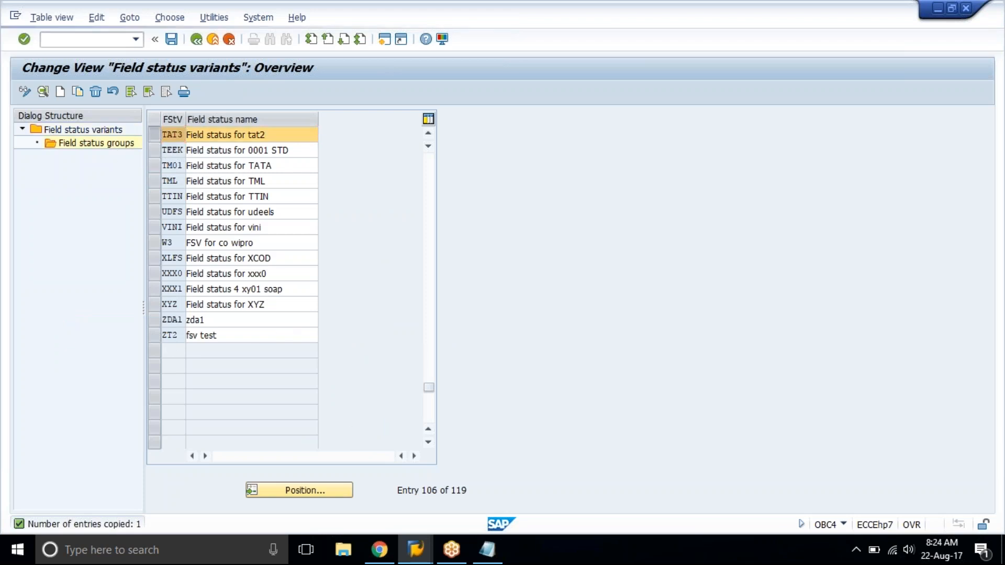
{"action": "left_click", "coordinate": [226, 259]}
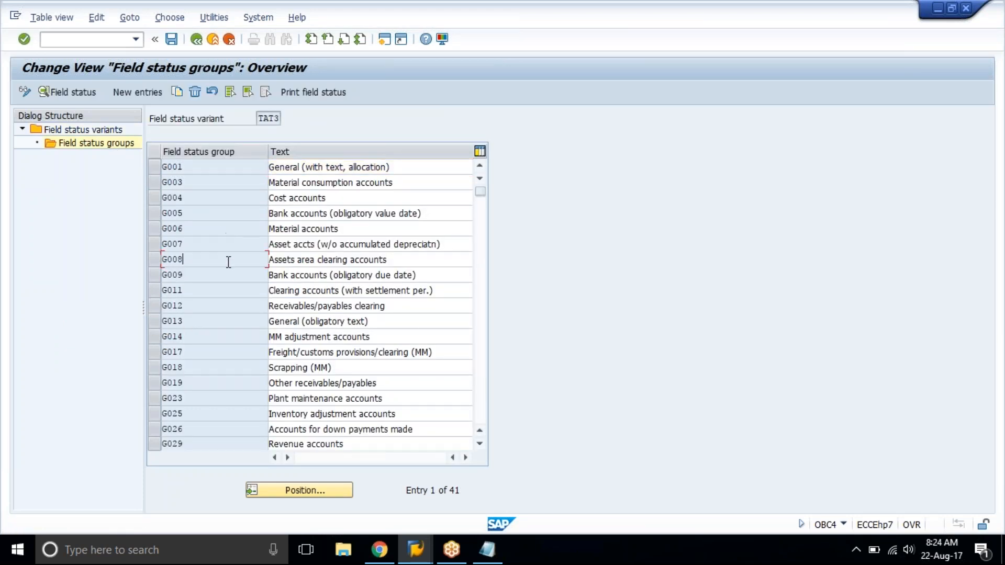
{"action": "left_click", "coordinate": [180, 166]}
{"action": "double_click", "coordinate": [221, 168]}
{"action": "double_click", "coordinate": [71, 198]}
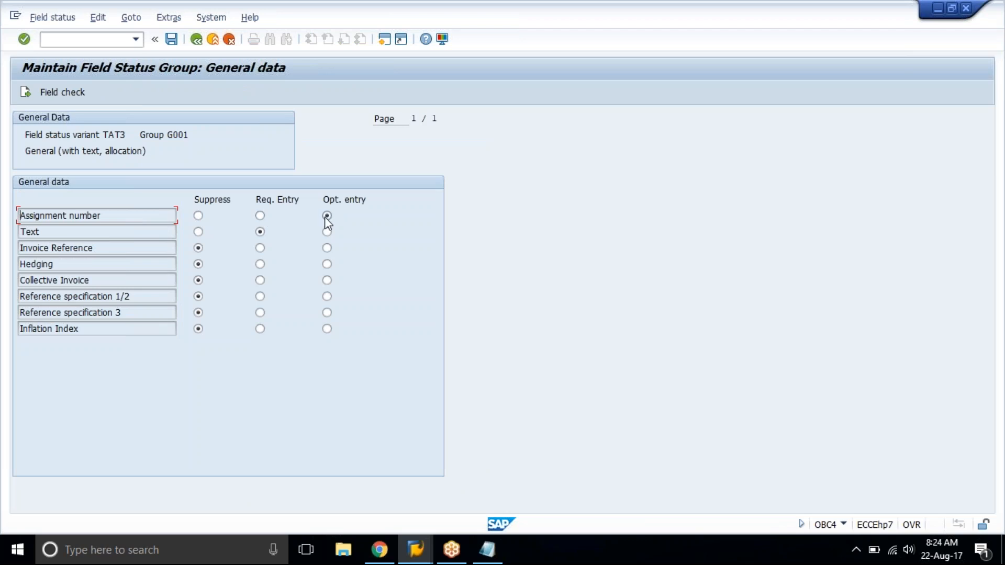
{"action": "left_click", "coordinate": [261, 231]}
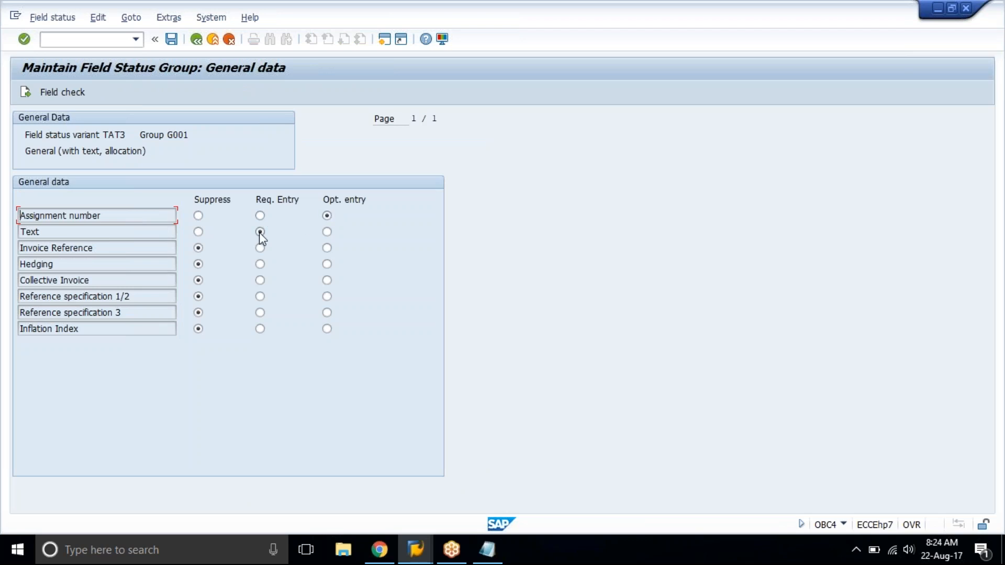
{"action": "left_click", "coordinate": [231, 18]}
{"action": "left_click", "coordinate": [233, 50]}
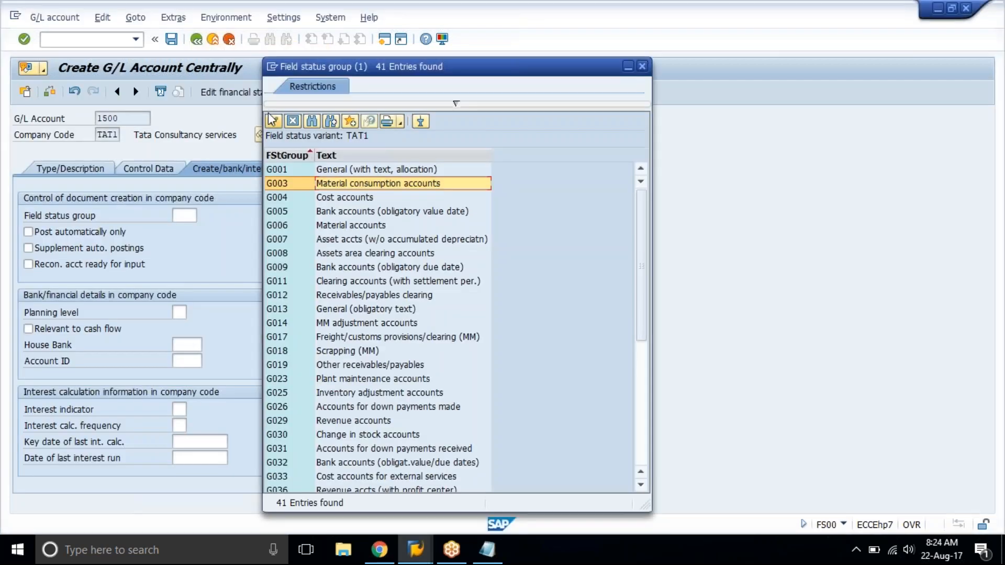
Assign field status group G013, General (obligatory text), to account 1500 and save the account.
{"action": "left_click", "coordinate": [339, 257]}
{"action": "scroll", "coordinate": [340, 262], "scroll_direction": "down", "scroll_amount": 6}
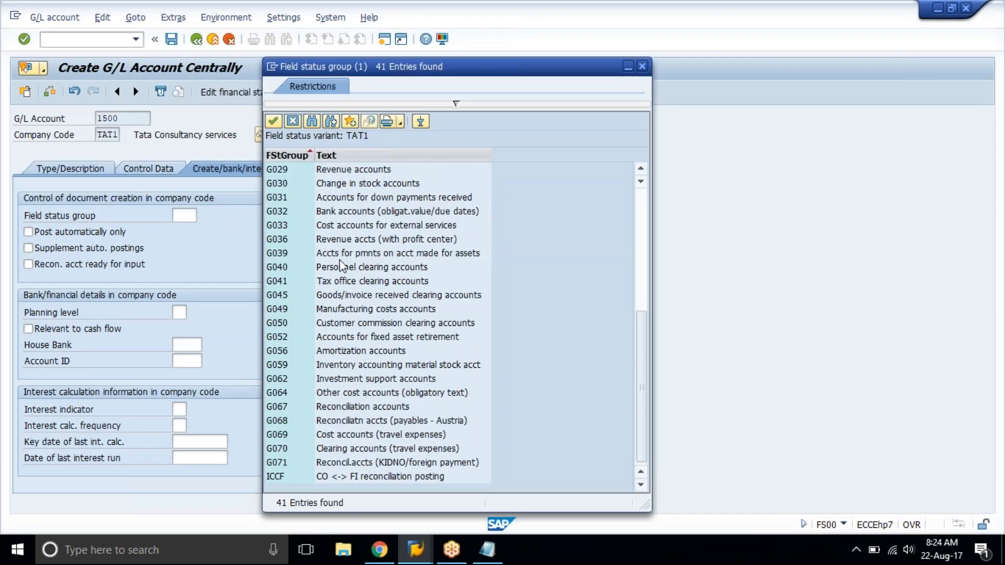
{"action": "scroll", "coordinate": [340, 264], "scroll_direction": "up", "scroll_amount": 6}
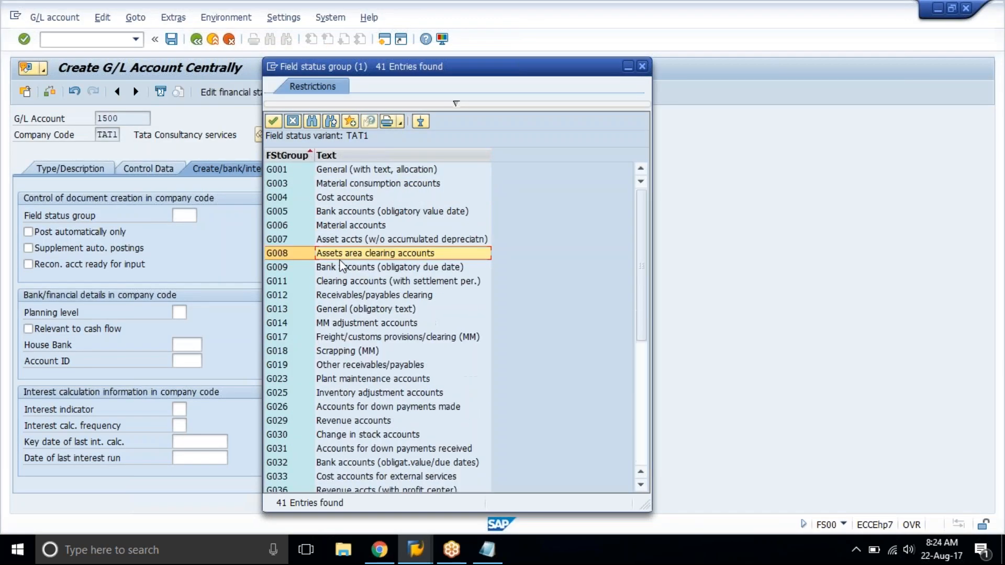
{"action": "left_click", "coordinate": [296, 309]}
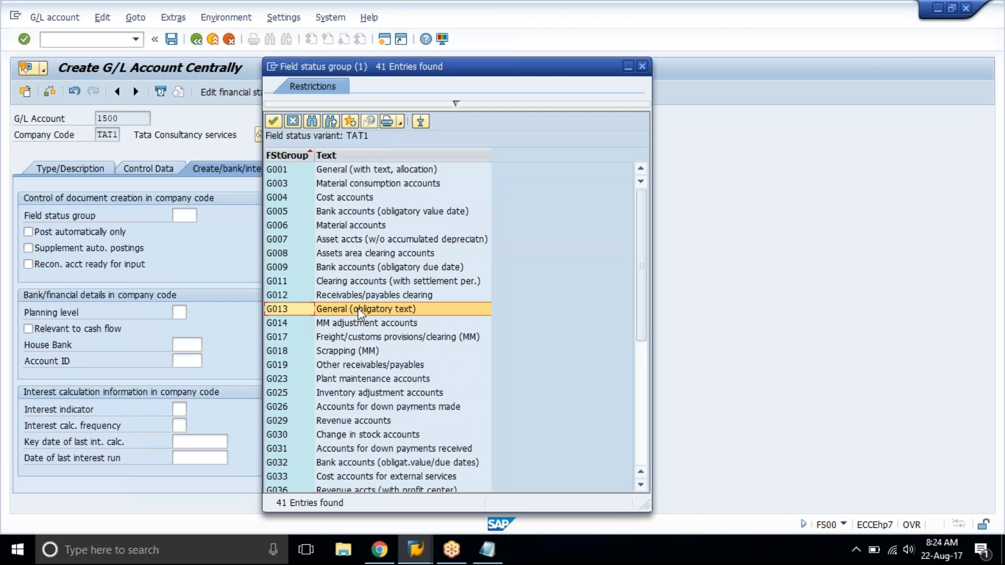
{"action": "double_click", "coordinate": [414, 309]}
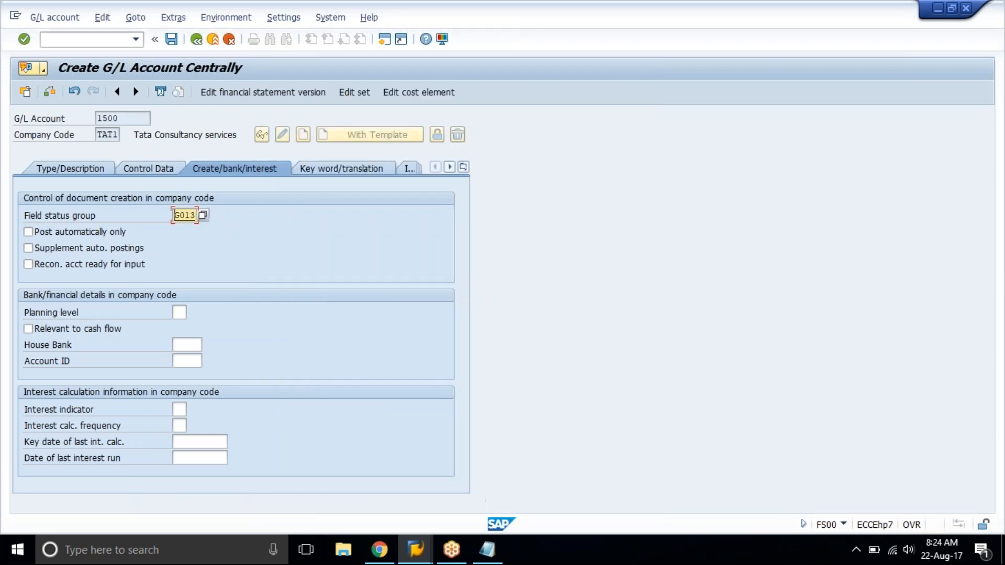
{"action": "key", "text": "Return"}
{"action": "key", "text": "ctrl+s"}
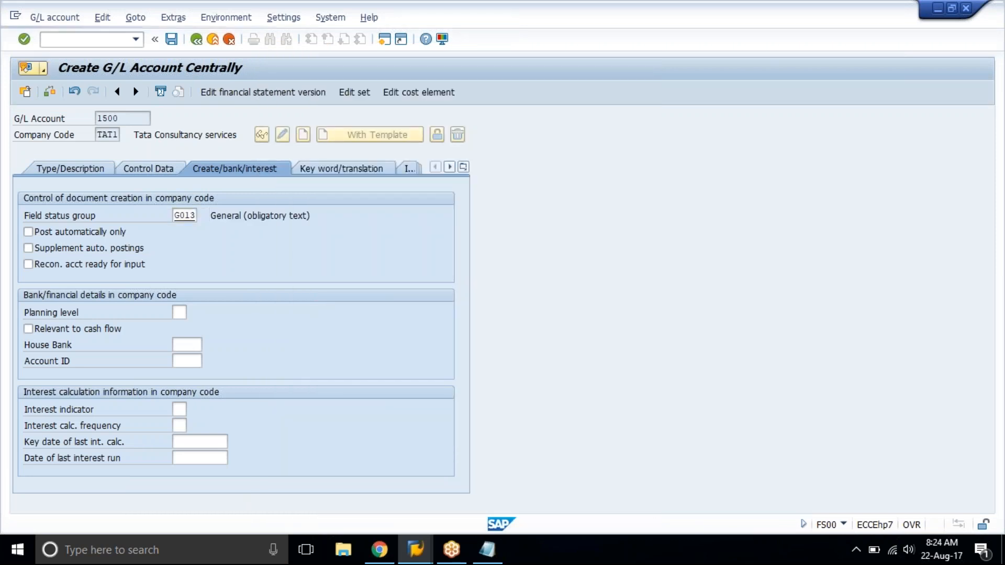
{"action": "key", "text": "Return"}
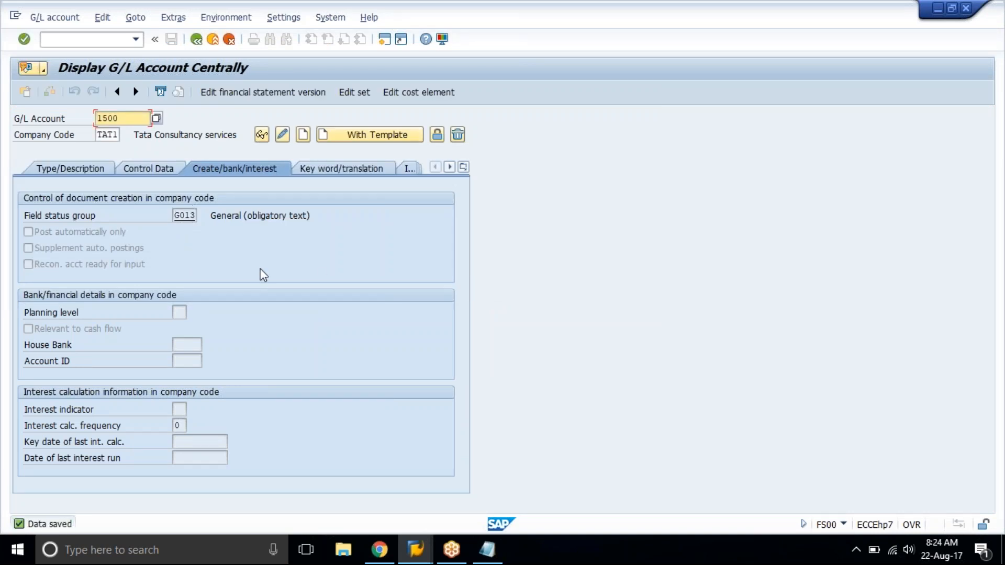
Look up the petty cash row for account 2000 in the training spreadsheet and return to SAP.
{"action": "left_click", "coordinate": [381, 550]}
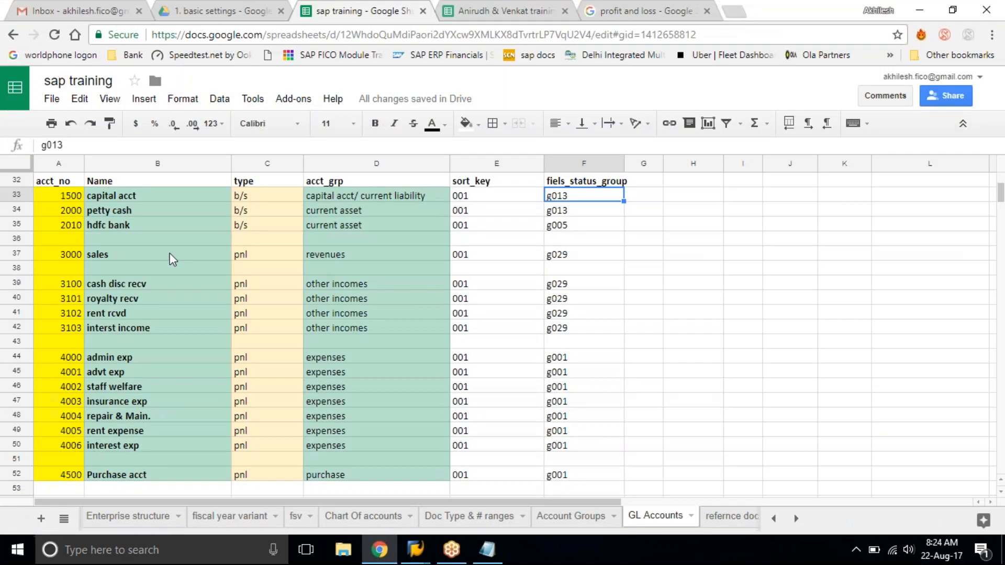
{"action": "left_click", "coordinate": [89, 208]}
{"action": "left_click_drag", "start_coordinate": [68, 209], "coordinate": [558, 216]}
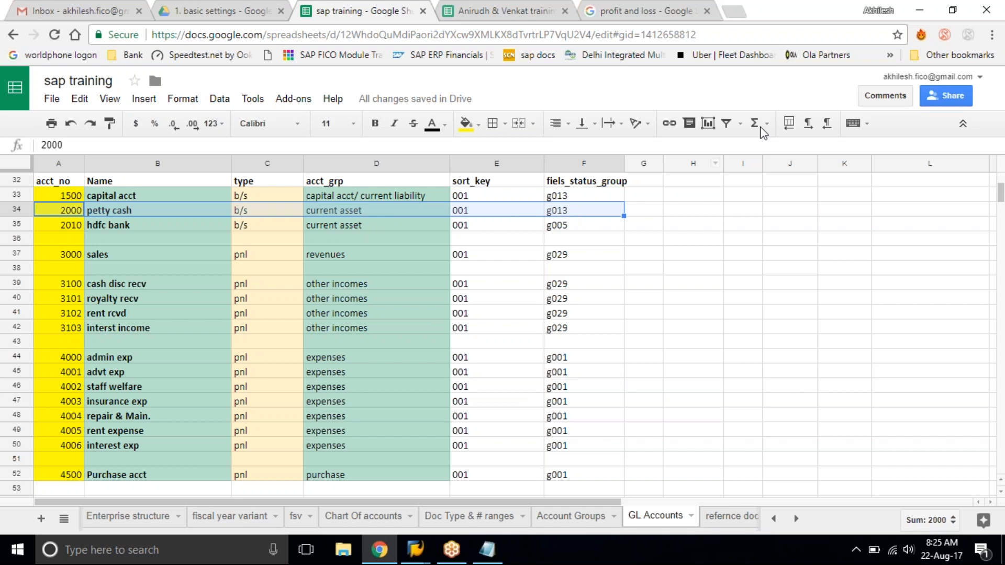
{"action": "left_click", "coordinate": [920, 9]}
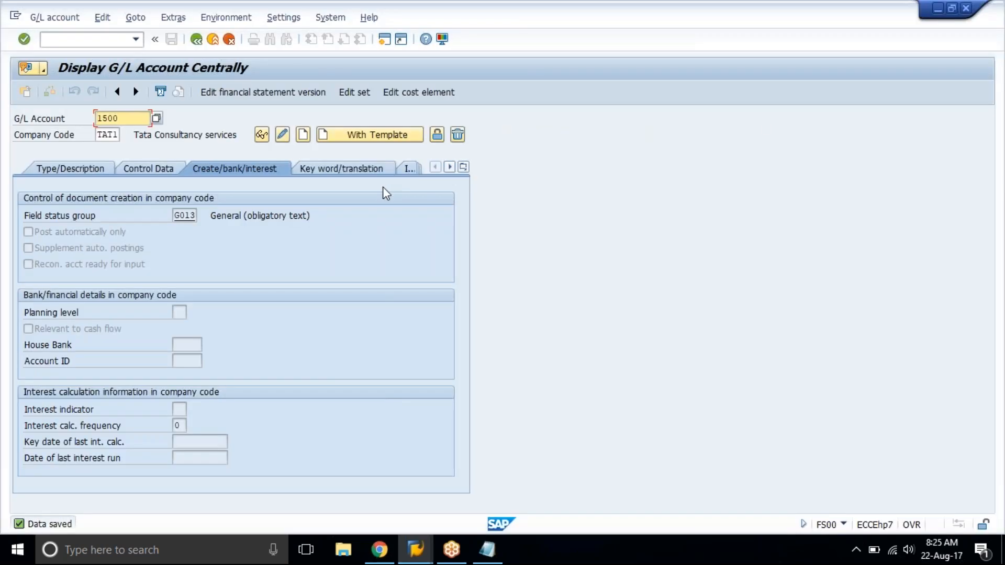
Enter G/L account number 2000, recheck the petty cash row in the spreadsheet and start creating the account in company code TAT1.
{"action": "left_click", "coordinate": [96, 172]}
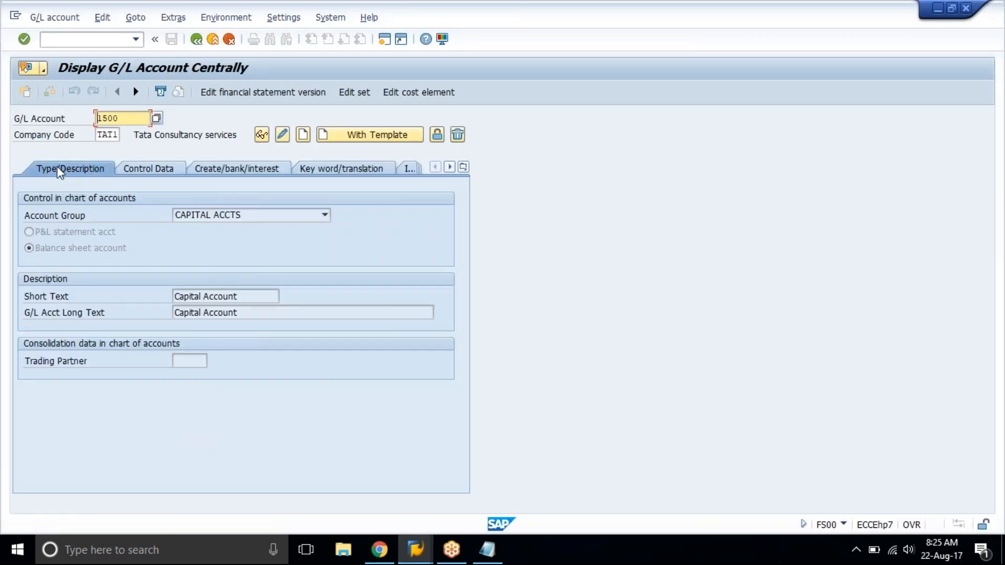
{"action": "key", "text": "Delete"}
{"action": "key", "text": "Delete"}
{"action": "key", "text": "Delete"}
{"action": "key", "text": "Delete"}
{"action": "type", "text": "2000"}
{"action": "left_click", "coordinate": [380, 550]}
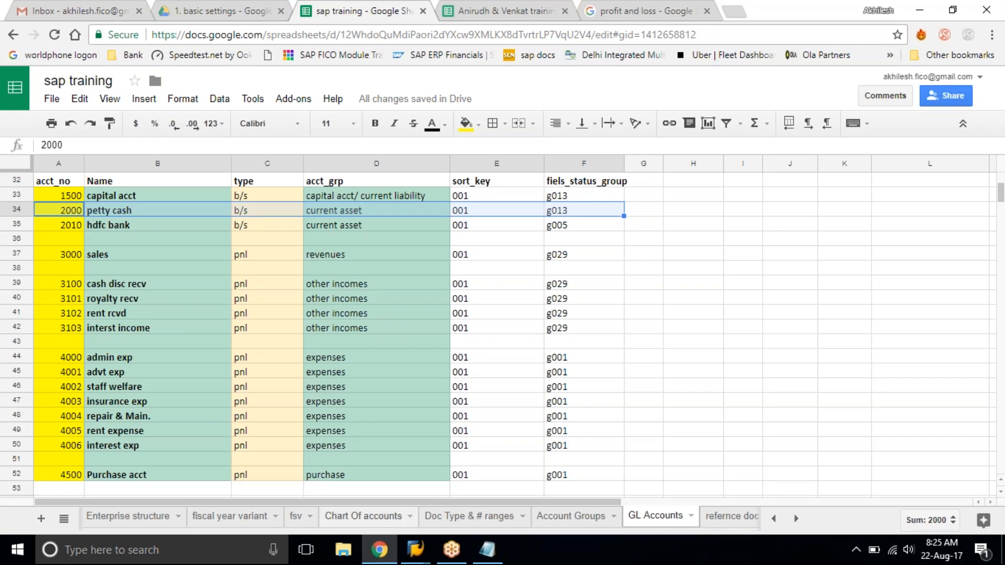
{"action": "left_click", "coordinate": [417, 551]}
{"action": "left_click", "coordinate": [461, 487]}
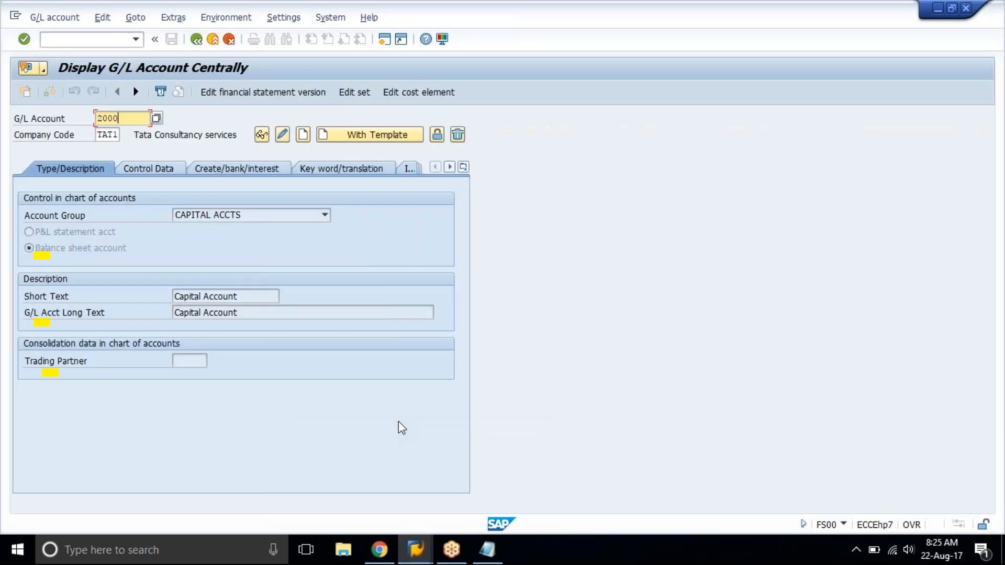
{"action": "left_click", "coordinate": [303, 136]}
Set account 2000 to account group current assets and Balance sheet account, with short and long text Petty Cash Acct.
{"action": "left_click", "coordinate": [286, 214]}
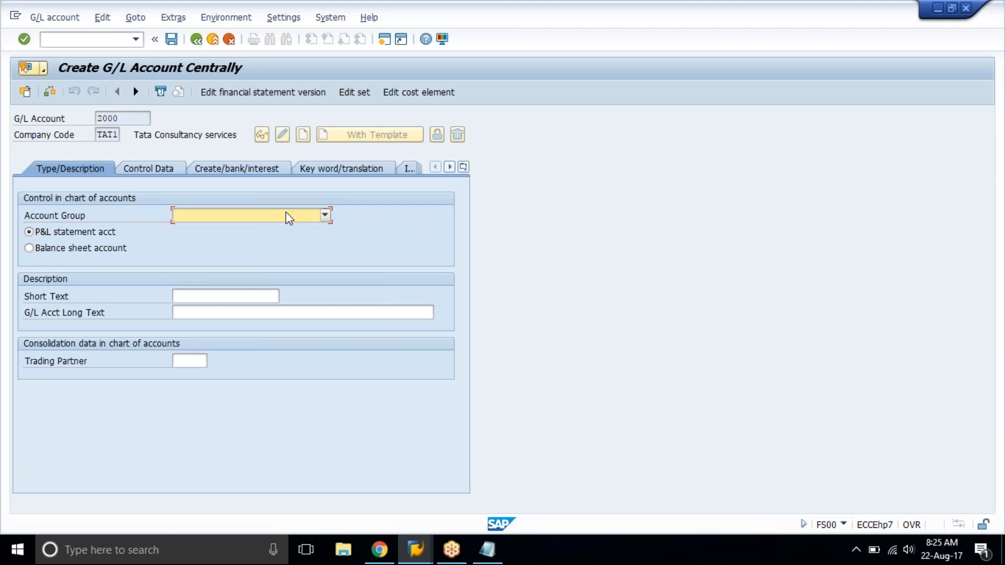
{"action": "left_click", "coordinate": [283, 253]}
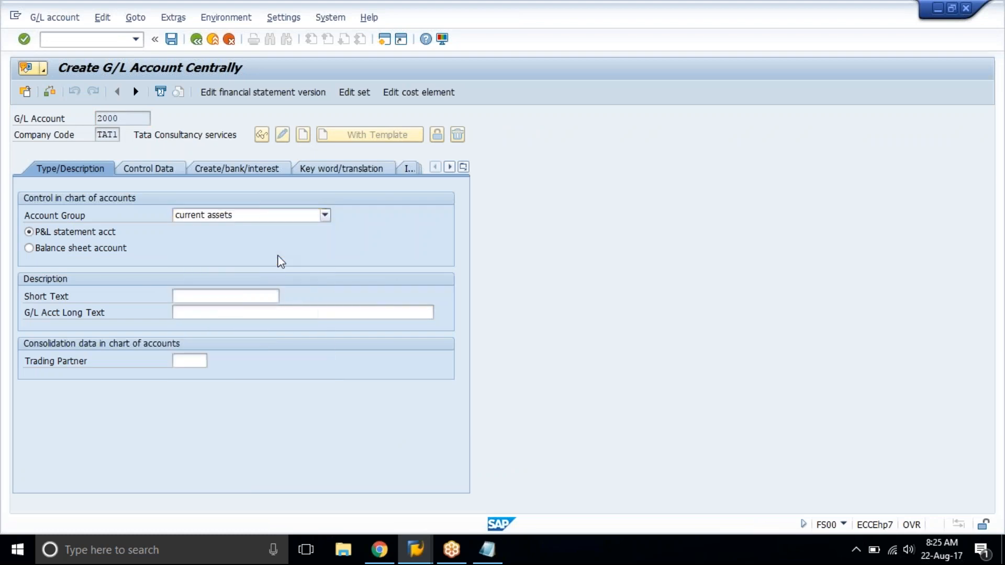
{"action": "left_click", "coordinate": [96, 249]}
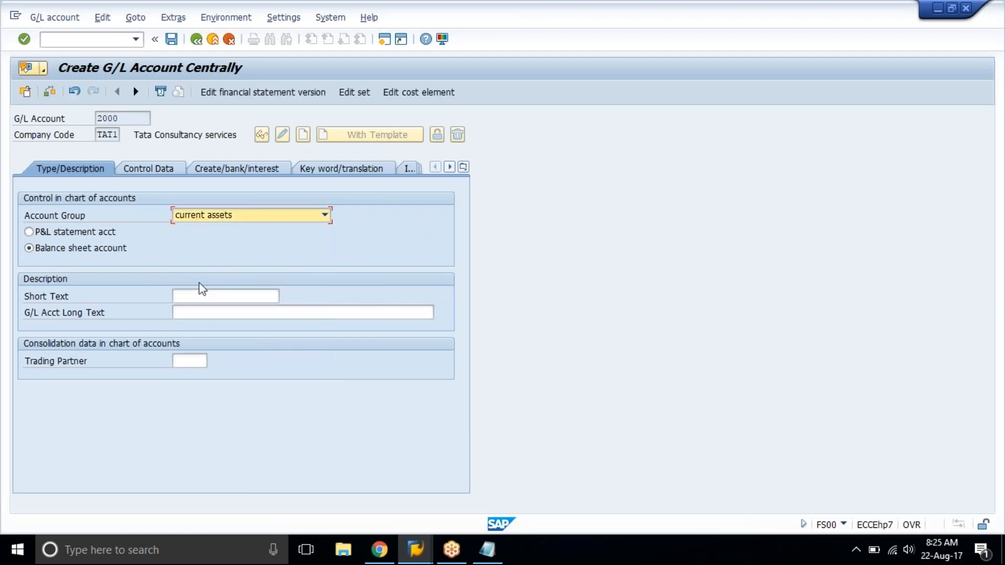
{"action": "left_click", "coordinate": [205, 297]}
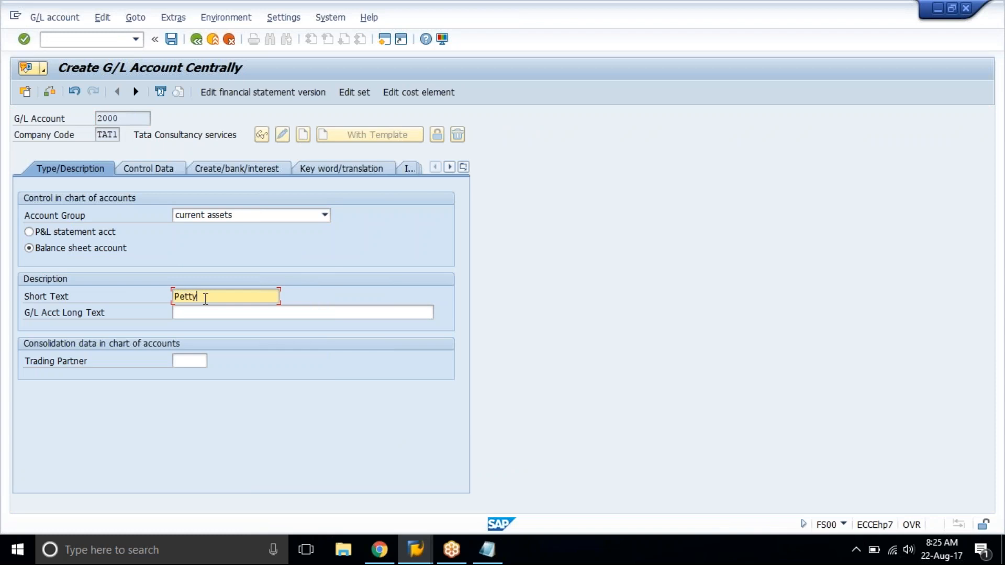
{"action": "type", "text": "Petty Cash"}
{"action": "key", "text": "Return"}
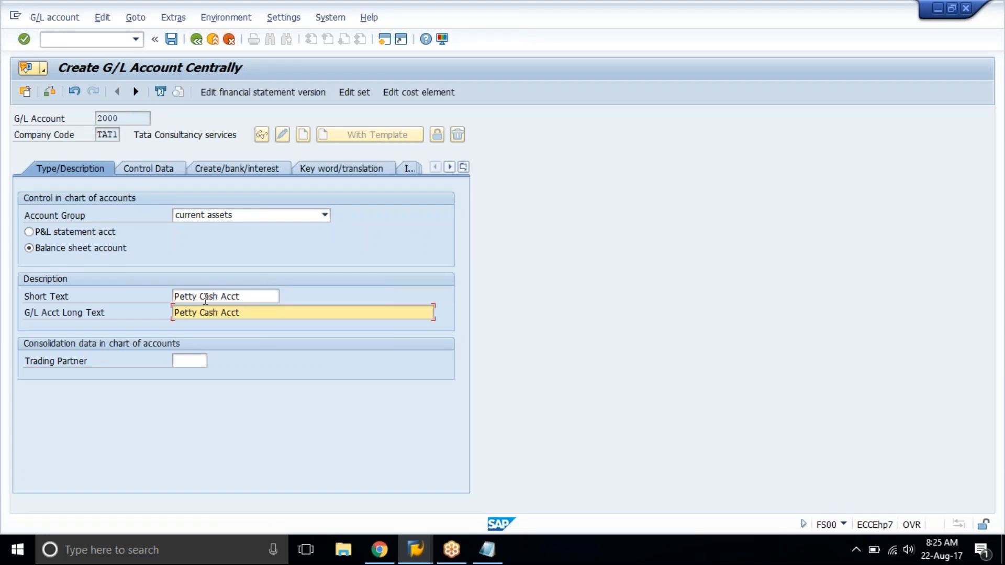
{"action": "key", "text": "Return"}
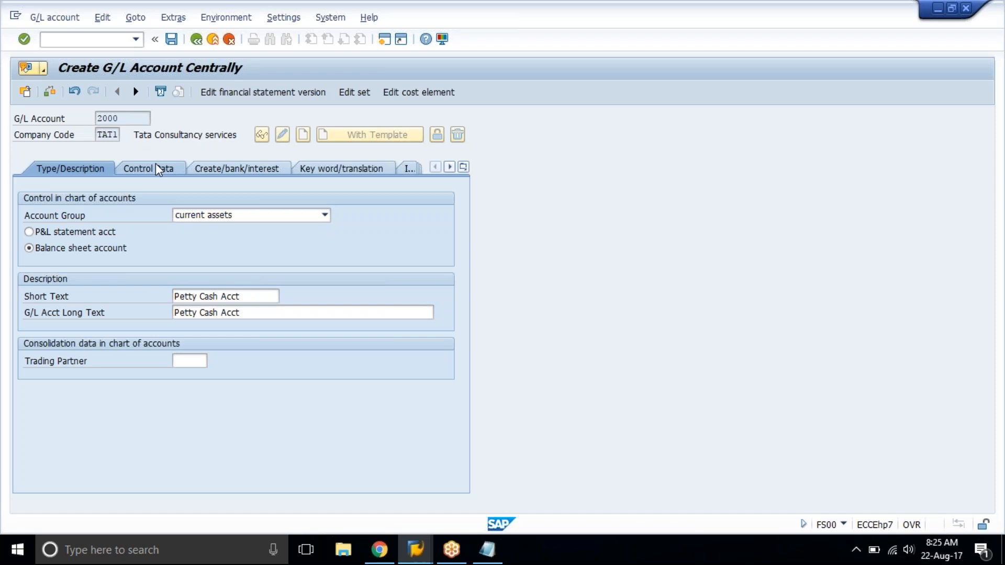
Enable line item display for account 2000 in its control data and set the sort key to 001.
{"action": "left_click", "coordinate": [155, 164]}
{"action": "left_click", "coordinate": [86, 442]}
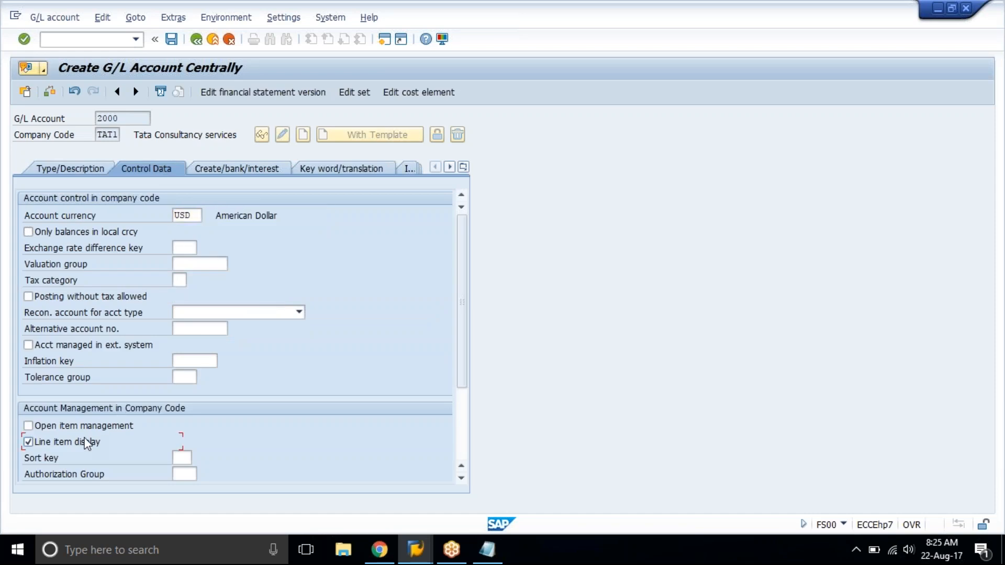
{"action": "left_click", "coordinate": [178, 458]}
{"action": "type", "text": "001"}
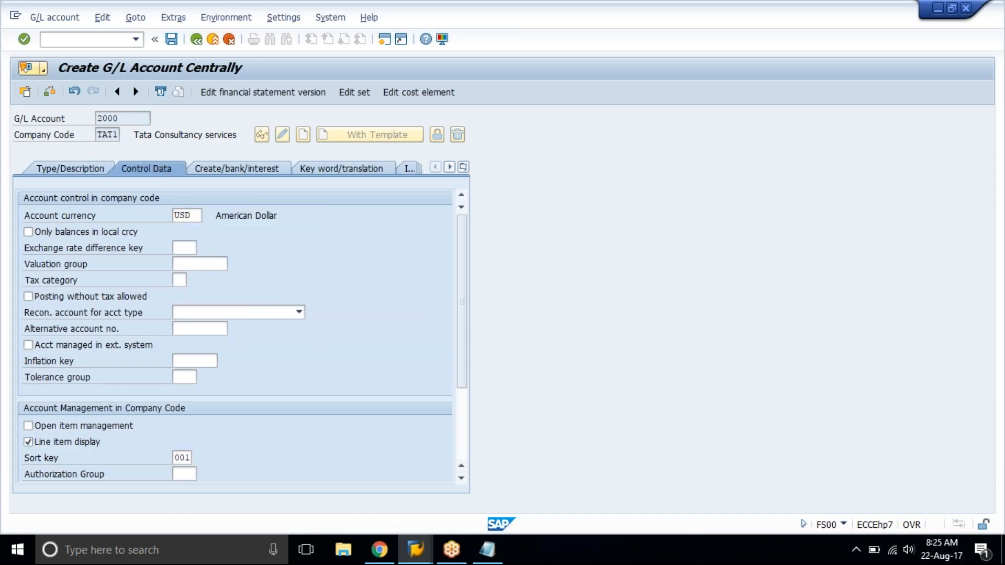
Assign field status group G013 (General, obligatory text) to account 2000 and save the account despite warnings.
{"action": "key", "text": "Return"}
{"action": "left_click", "coordinate": [266, 465]}
{"action": "left_click", "coordinate": [224, 172]}
{"action": "left_click", "coordinate": [202, 216]}
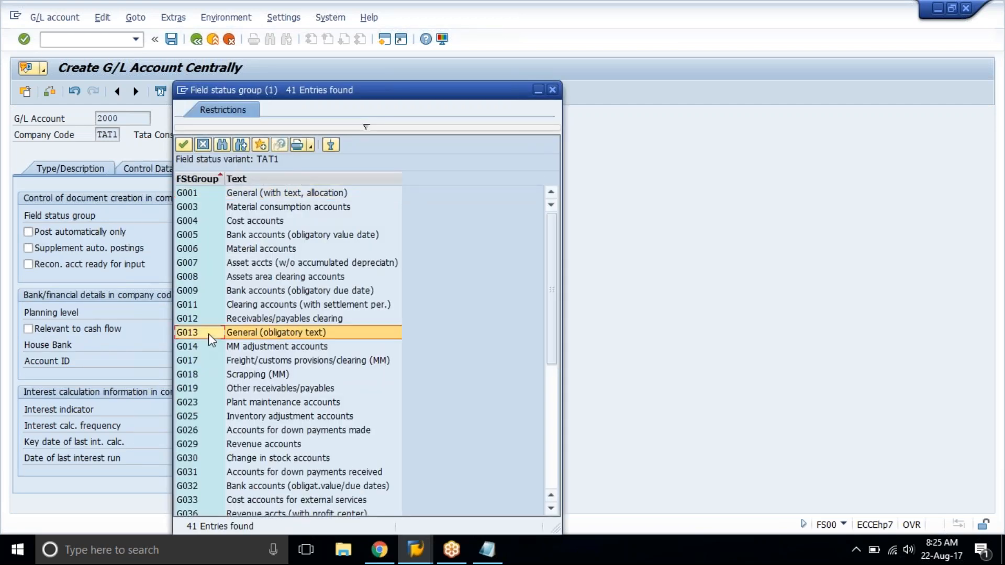
{"action": "double_click", "coordinate": [208, 334]}
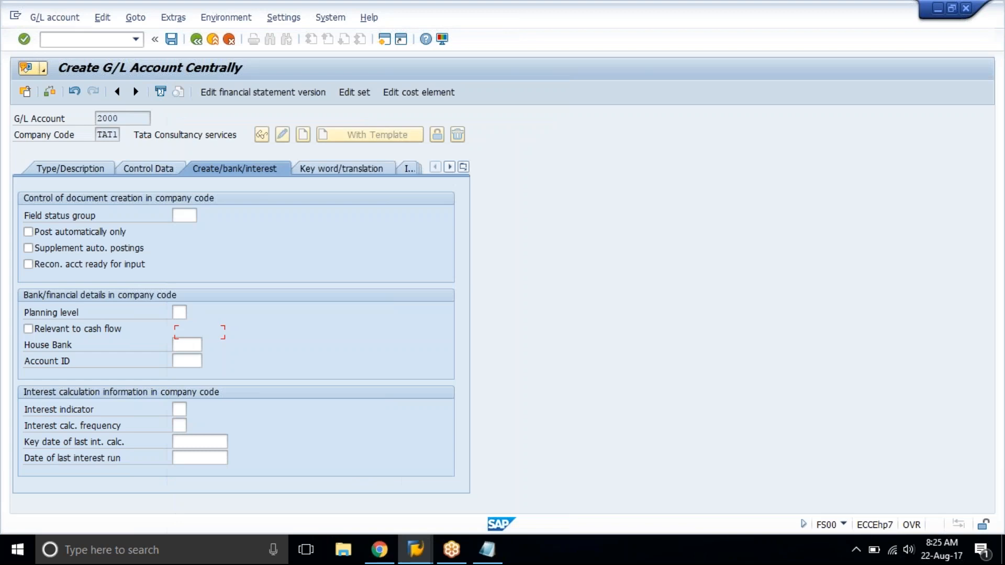
{"action": "left_click", "coordinate": [171, 40]}
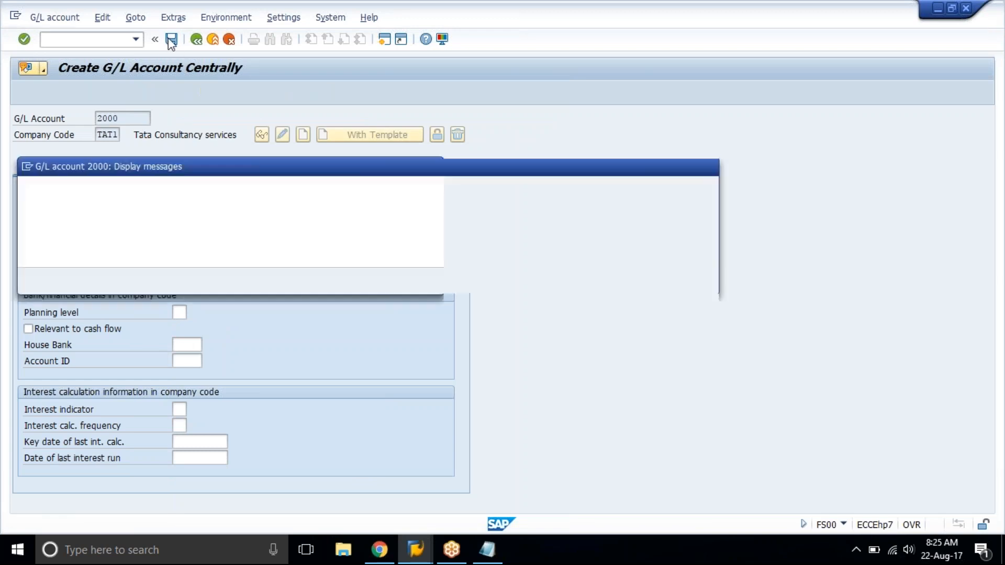
{"action": "key", "text": "Return"}
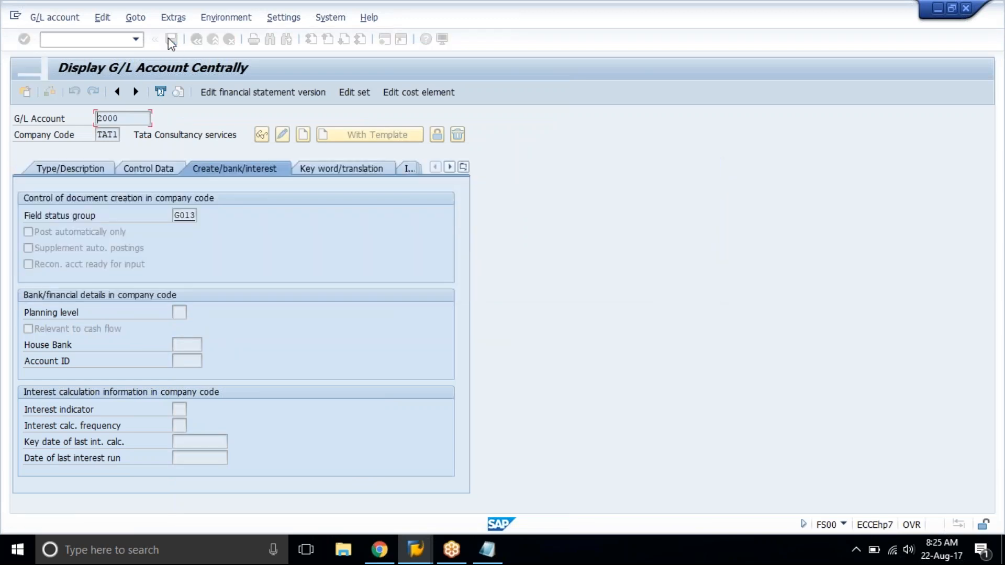
{"action": "left_click", "coordinate": [74, 165]}
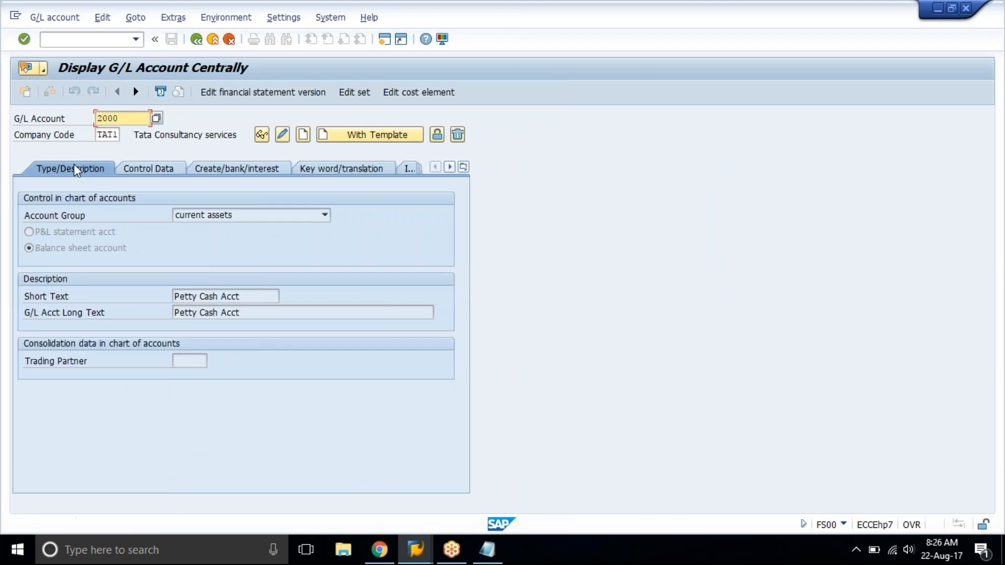
Look up the bank account row 2010 and its field status group in the training spreadsheet, and return to SAP.
{"action": "left_click", "coordinate": [379, 550]}
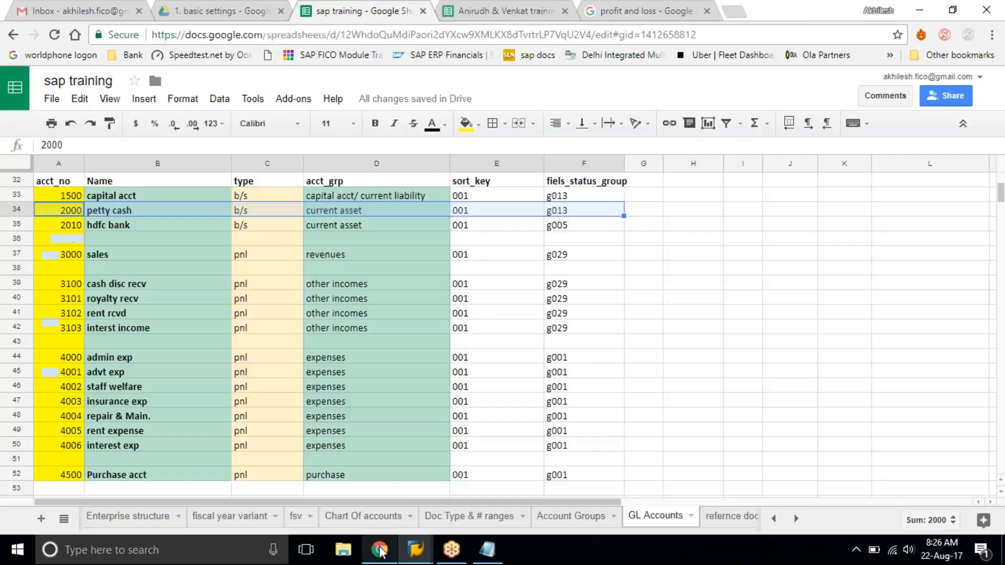
{"action": "left_click", "coordinate": [75, 223]}
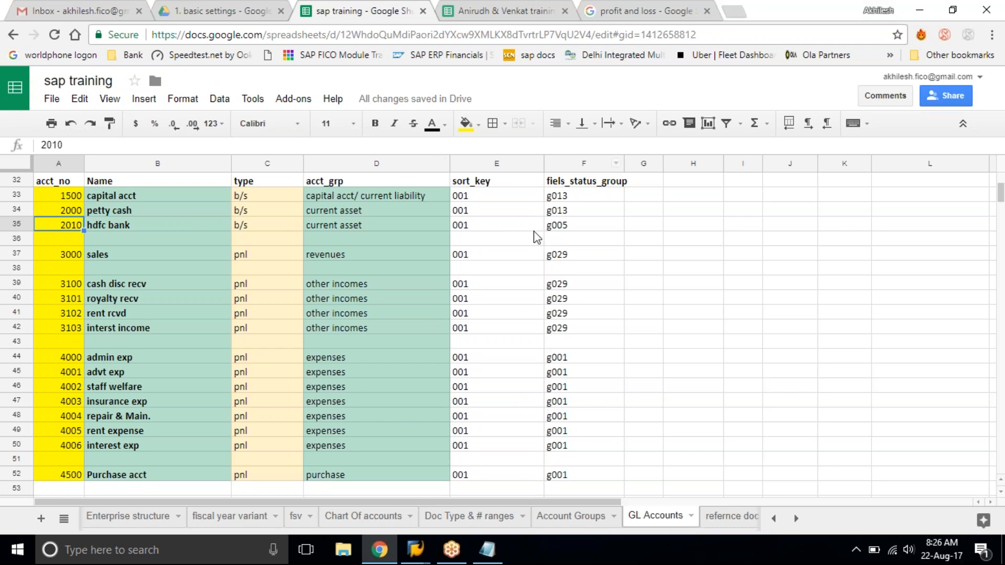
{"action": "left_click", "coordinate": [588, 226]}
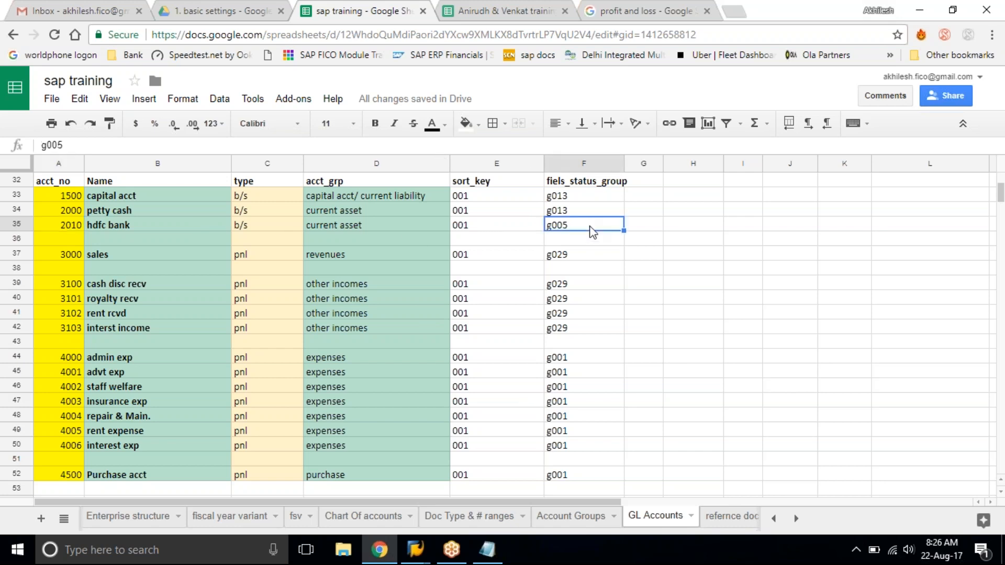
{"action": "left_click", "coordinate": [923, 11]}
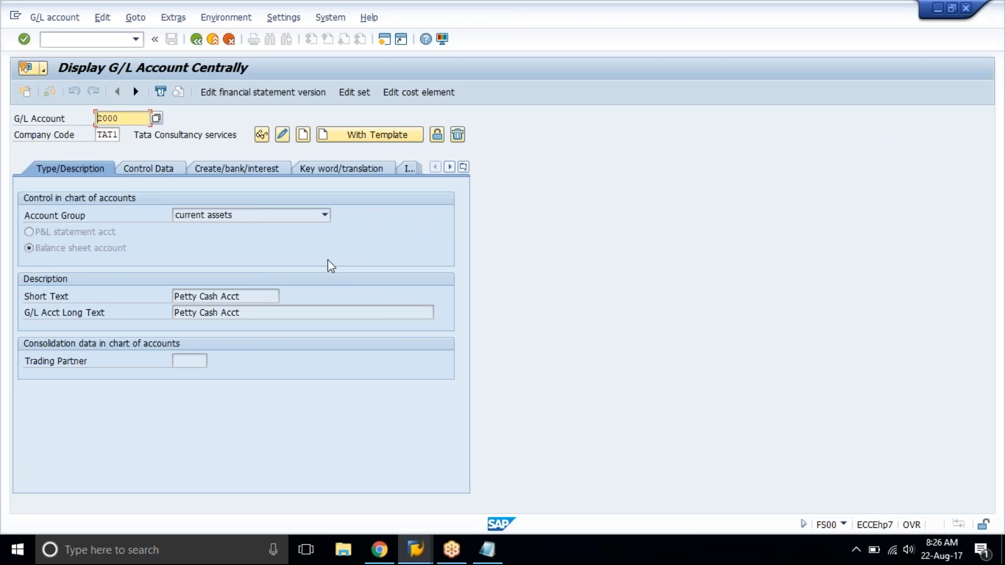
{"action": "key", "text": "Tab"}
{"action": "key", "text": "Tab"}
{"action": "key", "text": "Tab"}
{"action": "key", "text": "Tab"}
{"action": "key", "text": "shift+Tab"}
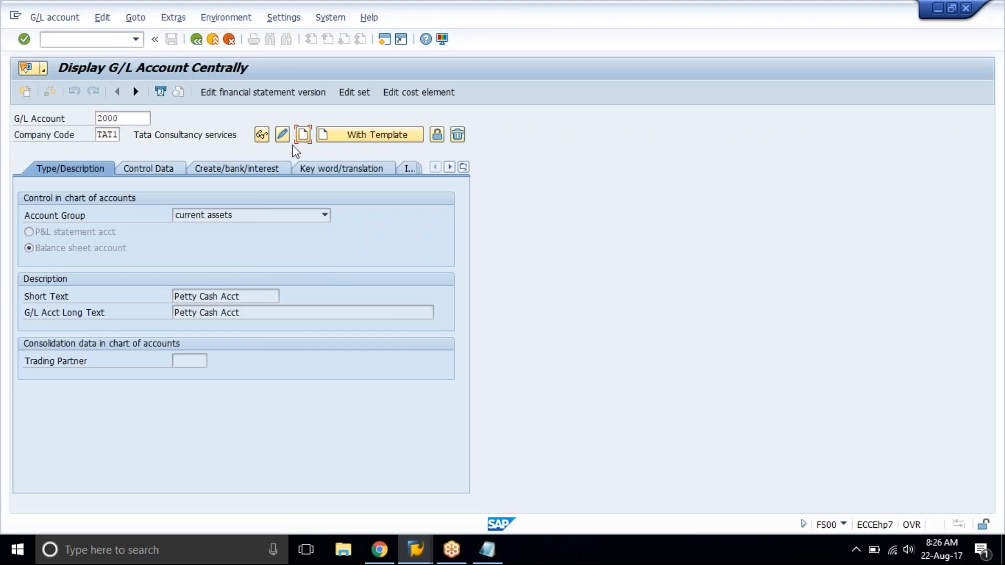
{"action": "left_click", "coordinate": [303, 135]}
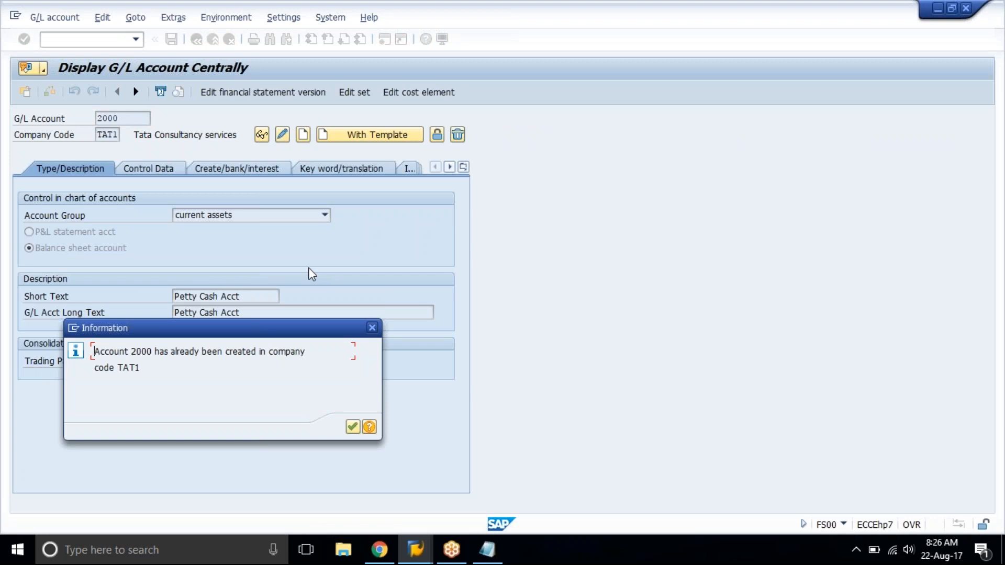
{"action": "key", "text": "Return"}
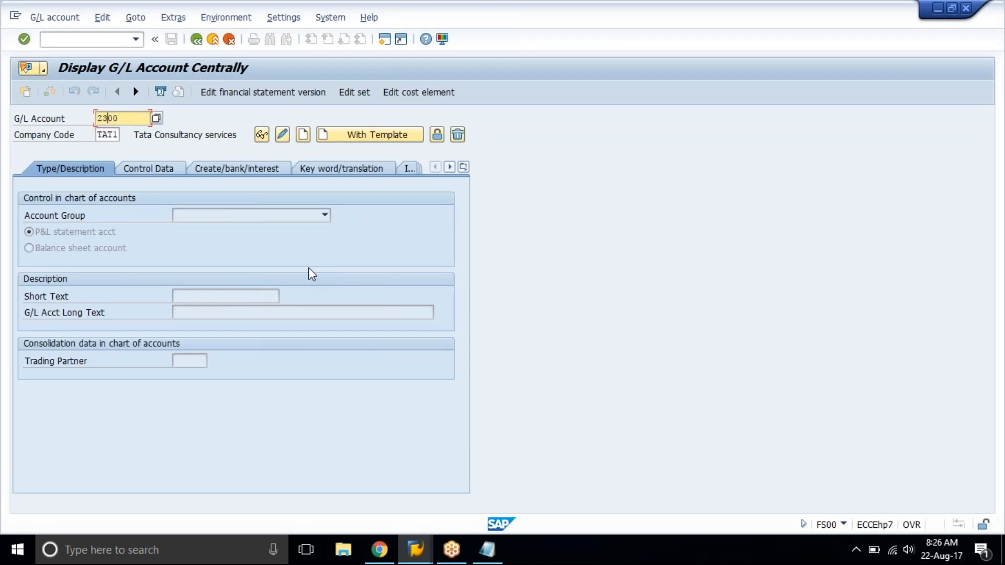
Enter G/L account number 2010 and start creating the account in company code TAT1.
{"action": "key", "text": "BackSpace"}
{"action": "key", "text": "BackSpace"}
{"action": "key", "text": "BackSpace"}
{"action": "type", "text": "010"}
{"action": "left_click", "coordinate": [303, 135]}
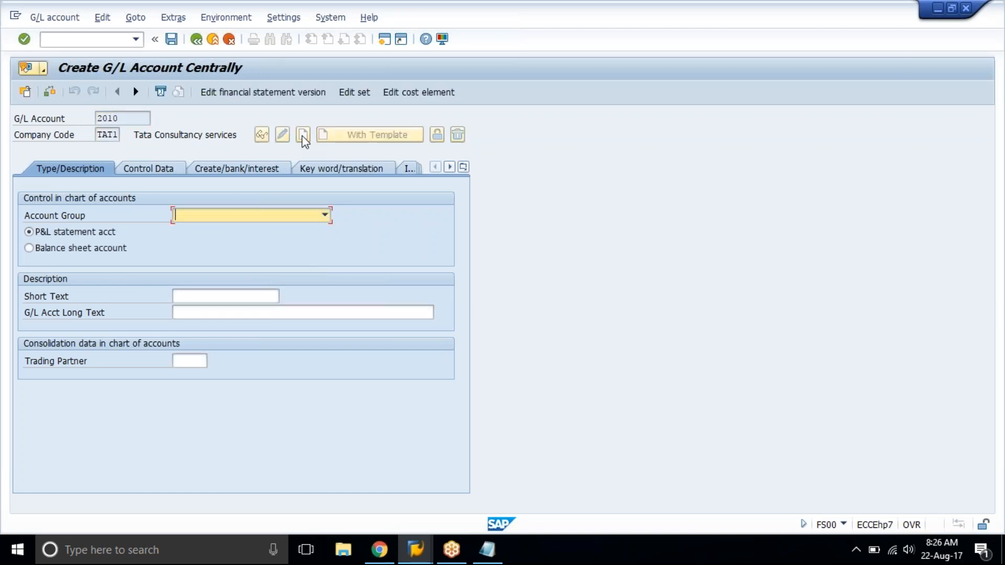
Set account 2010 to account group current assets and Balance sheet account, with short and long text Bank Of America.
{"action": "type", "text": "cu"}
{"action": "key", "text": "Return"}
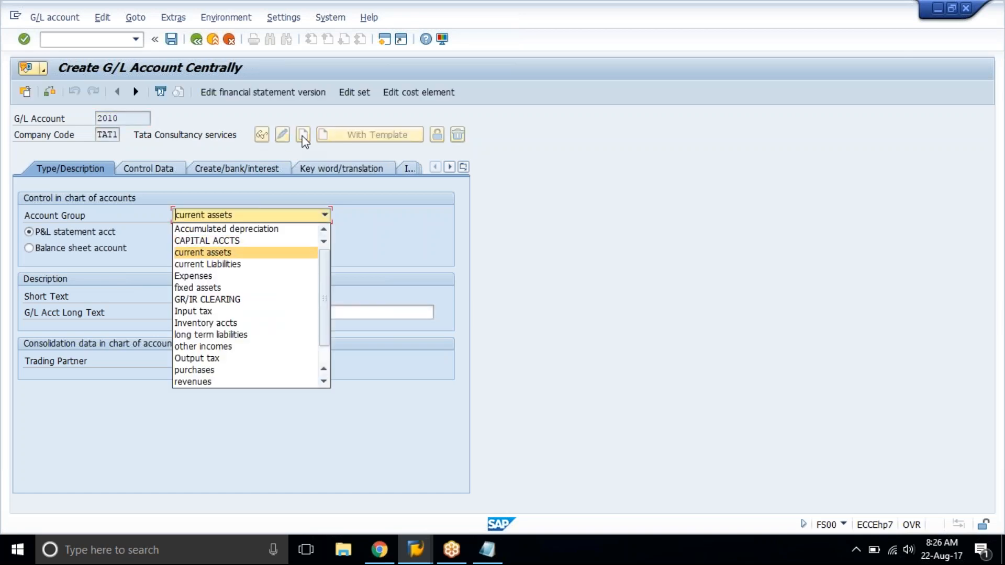
{"action": "left_click", "coordinate": [114, 249]}
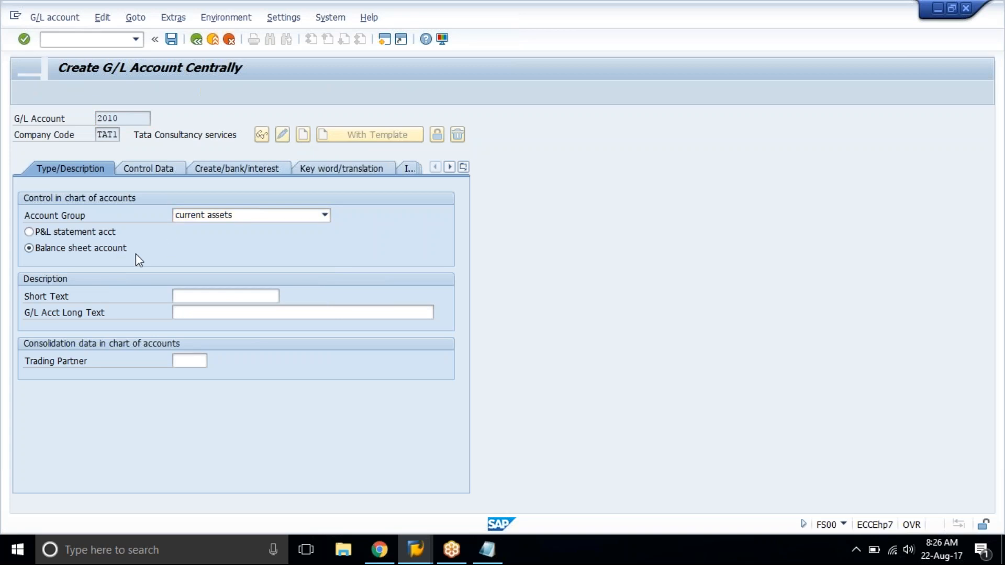
{"action": "left_click", "coordinate": [211, 297]}
{"action": "type", "text": "Ba"}
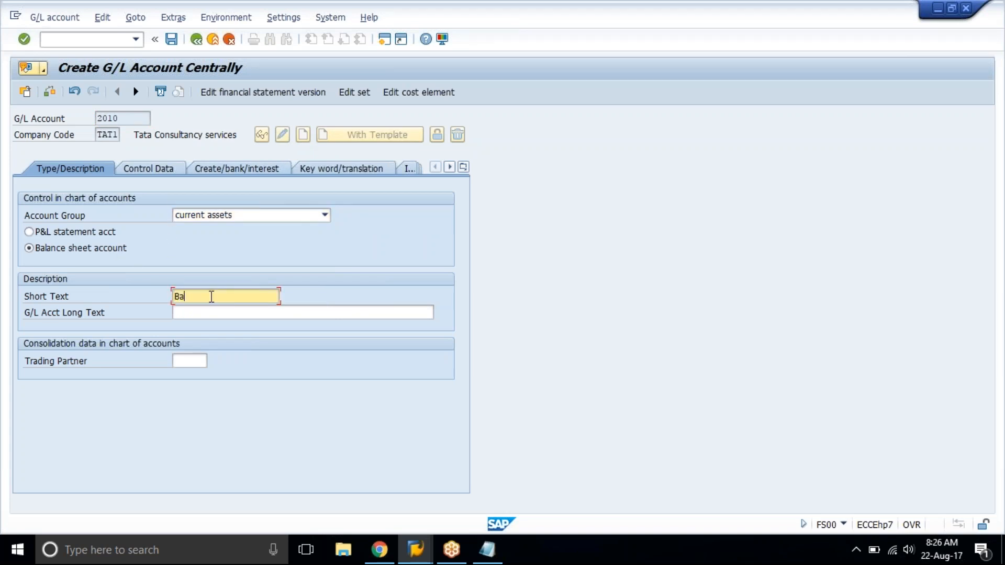
{"action": "type", "text": "nk Of America"}
{"action": "key", "text": "Tab"}
{"action": "type", "text": "Bank Of America"}
{"action": "key", "text": "Return"}
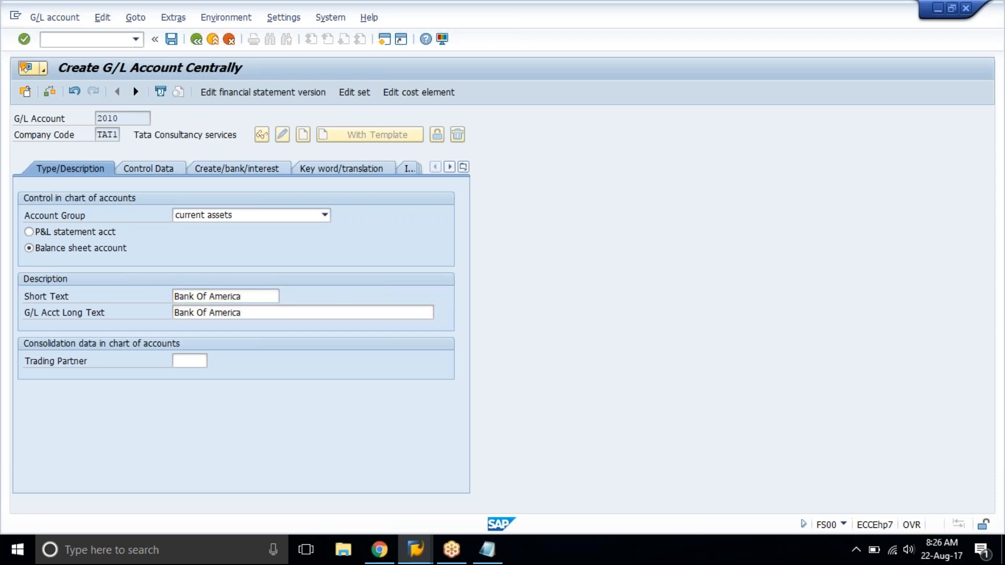
Enable line item display for account 2010 in its control data and set the sort key to 001.
{"action": "left_click", "coordinate": [155, 163]}
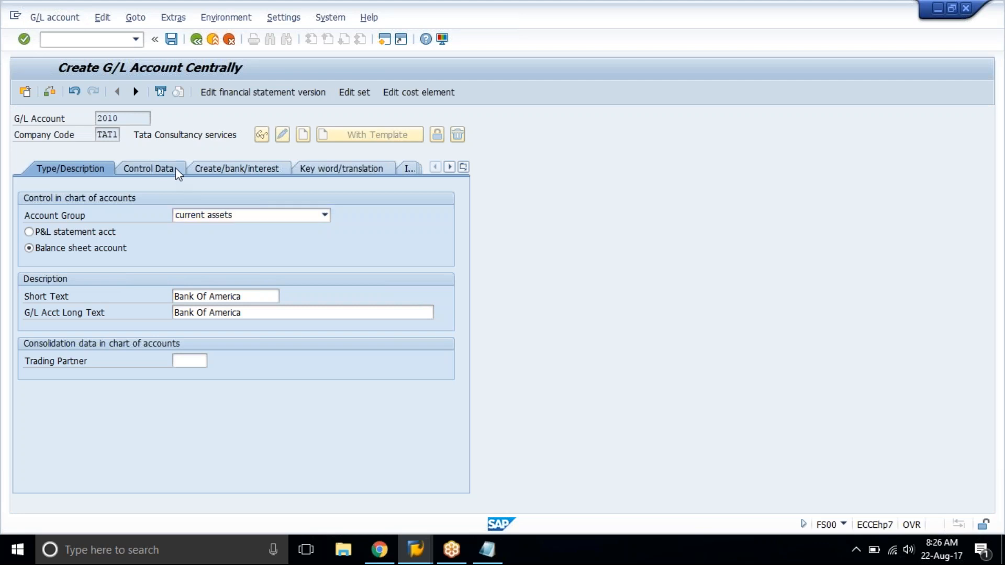
{"action": "left_click", "coordinate": [90, 442]}
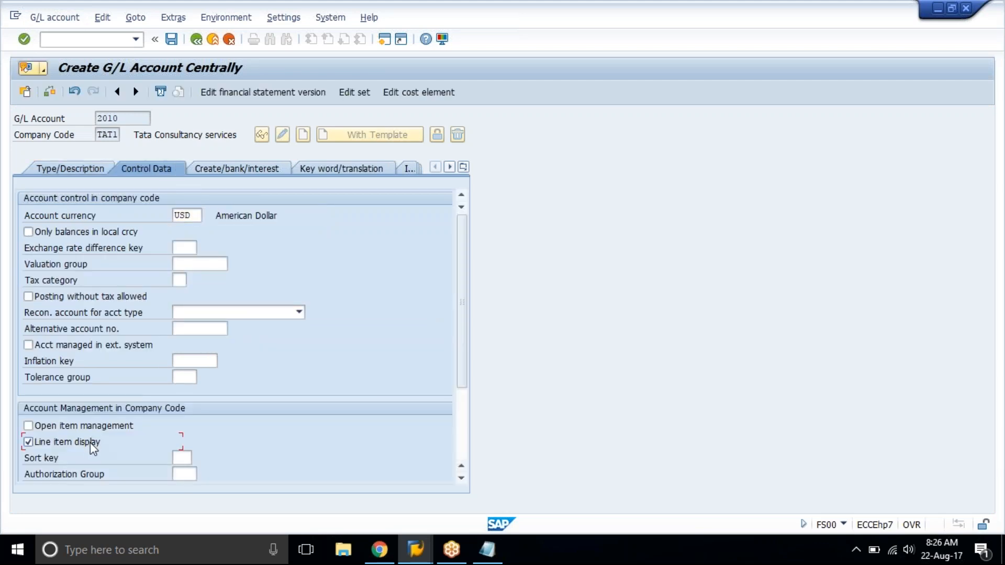
{"action": "left_click", "coordinate": [182, 457]}
{"action": "type", "text": "001"}
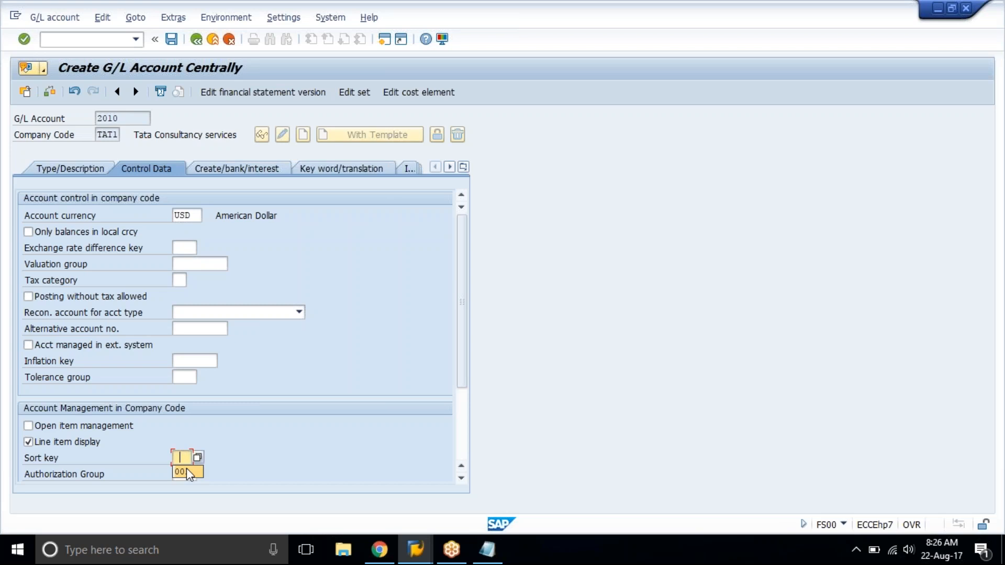
Assign field status group G005 (Bank accounts, obligatory value date) to account 2010 and save the account despite warnings.
{"action": "left_click", "coordinate": [218, 171]}
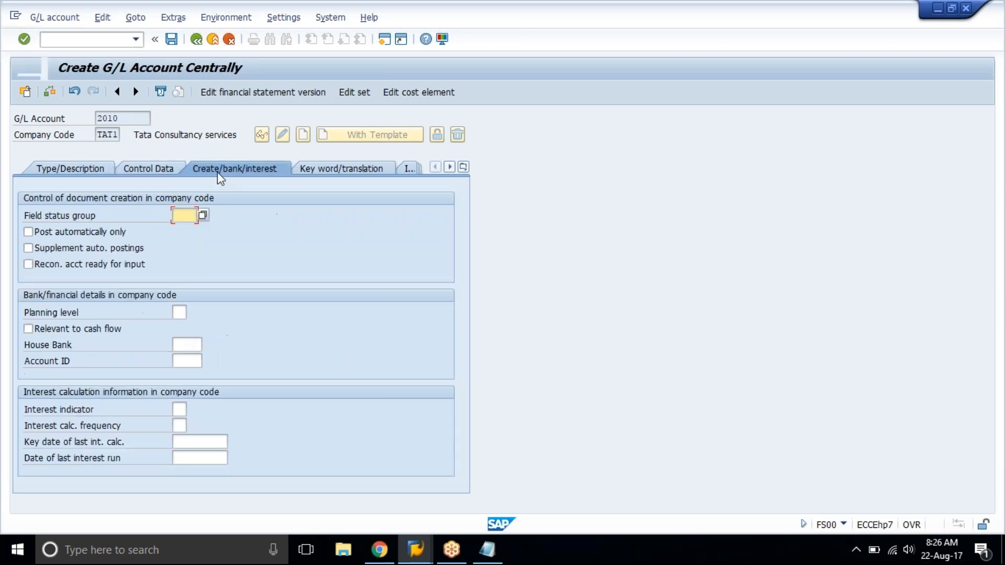
{"action": "left_click", "coordinate": [203, 215]}
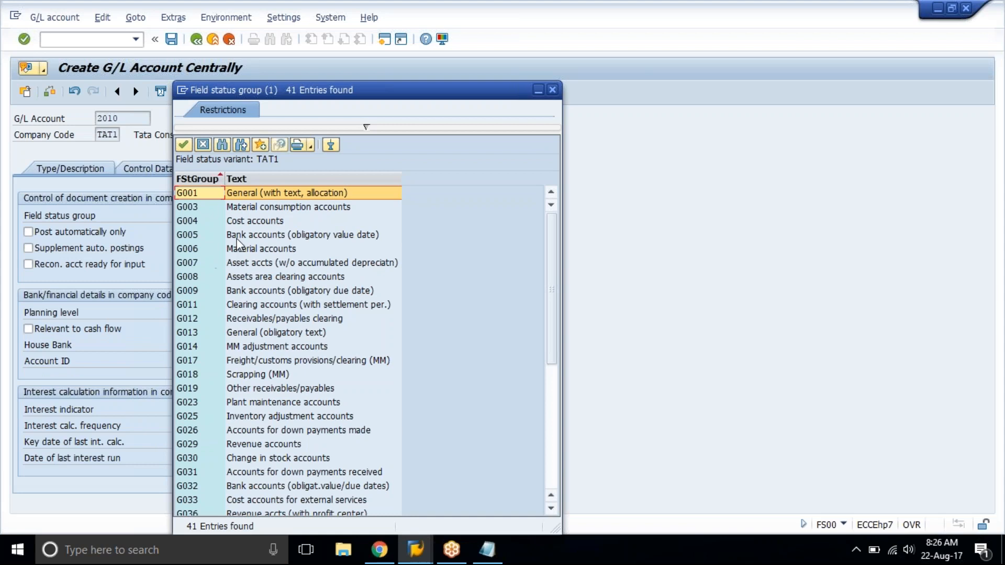
{"action": "left_click", "coordinate": [243, 236]}
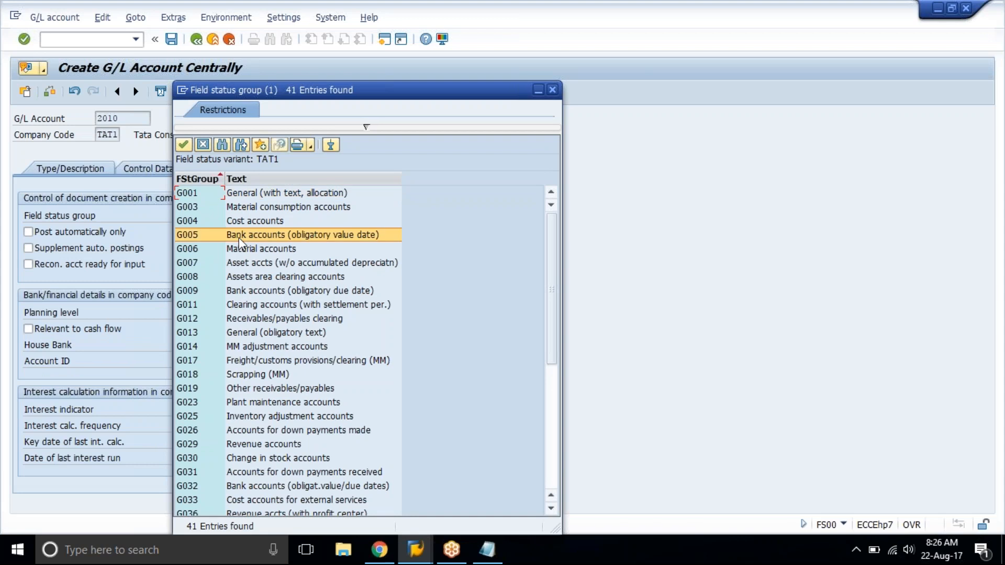
{"action": "double_click", "coordinate": [323, 236]}
{"action": "left_click", "coordinate": [138, 116]}
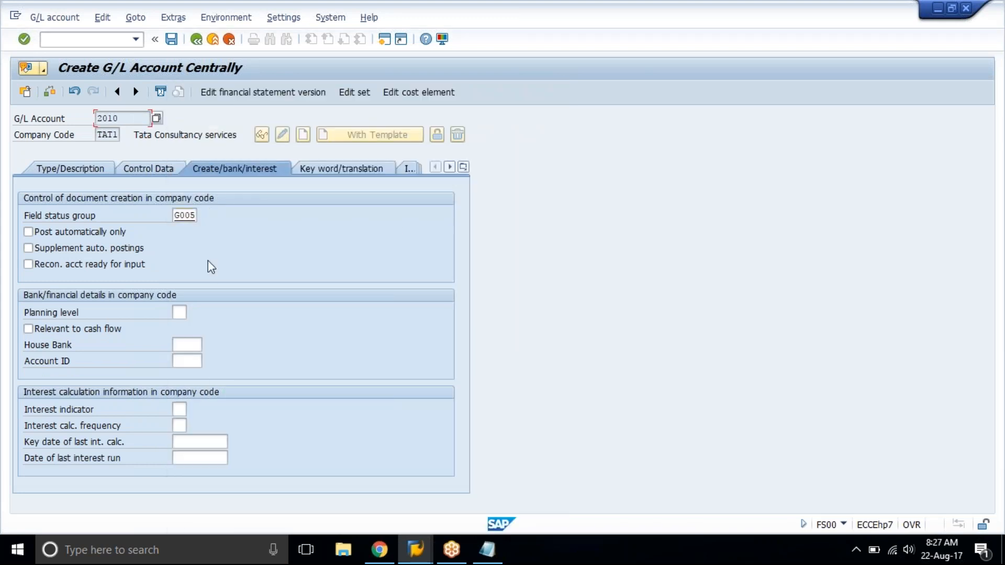
{"action": "double_click", "coordinate": [192, 216]}
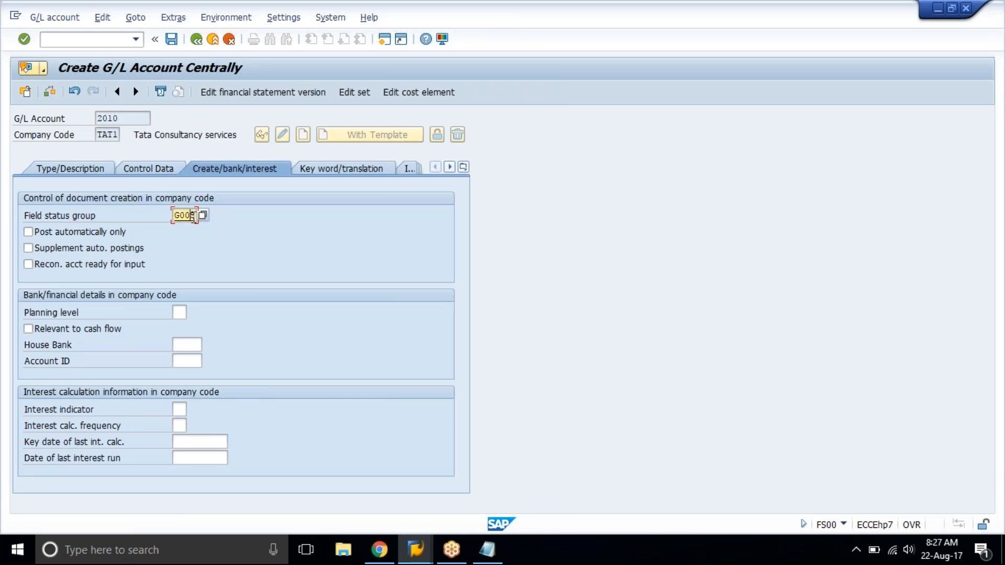
{"action": "left_click", "coordinate": [172, 39]}
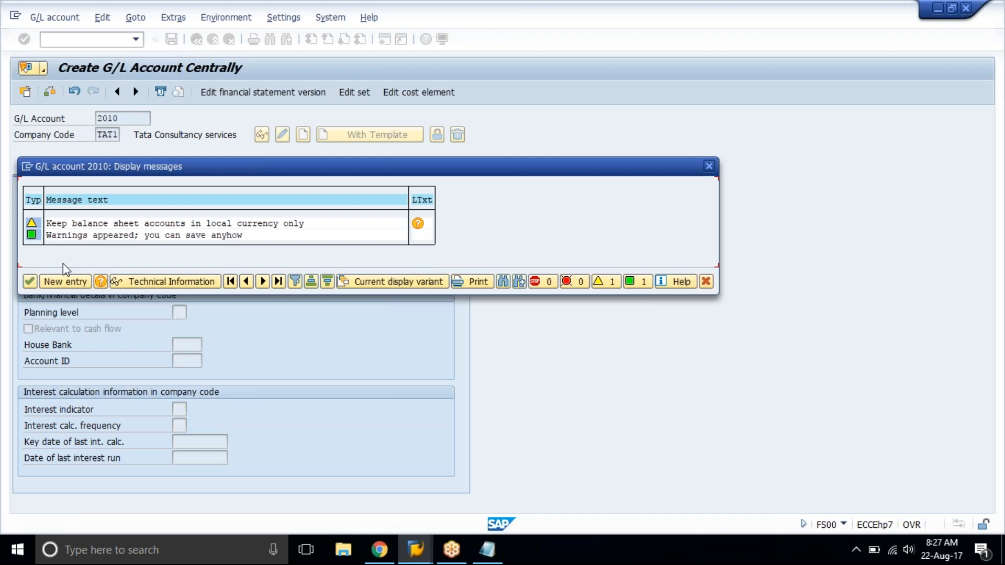
{"action": "left_click", "coordinate": [30, 282]}
{"action": "left_click", "coordinate": [49, 166]}
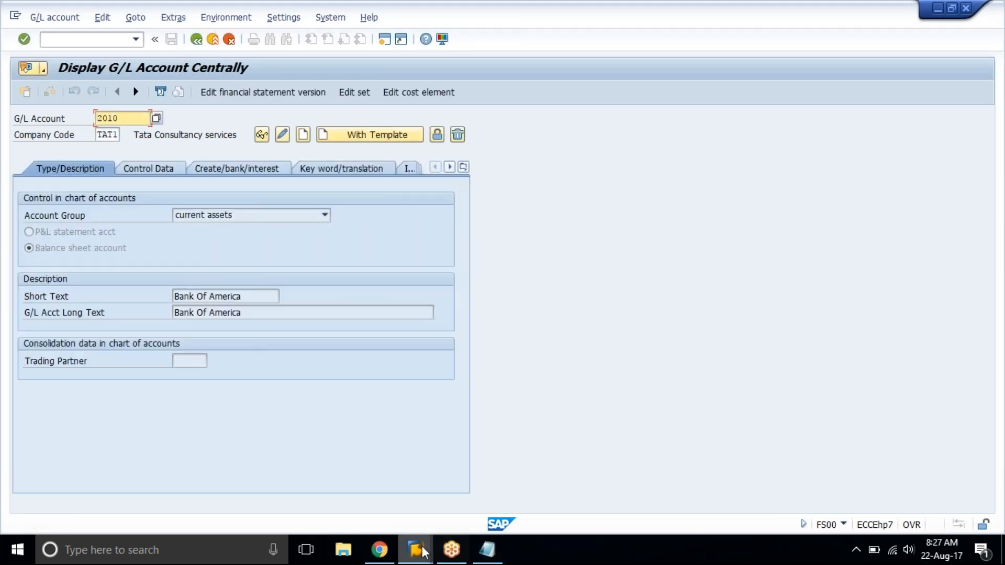
Check the sales row in the training spreadsheet, enter G/L account number 3000 in SAP and start creating the account.
{"action": "left_click", "coordinate": [390, 558]}
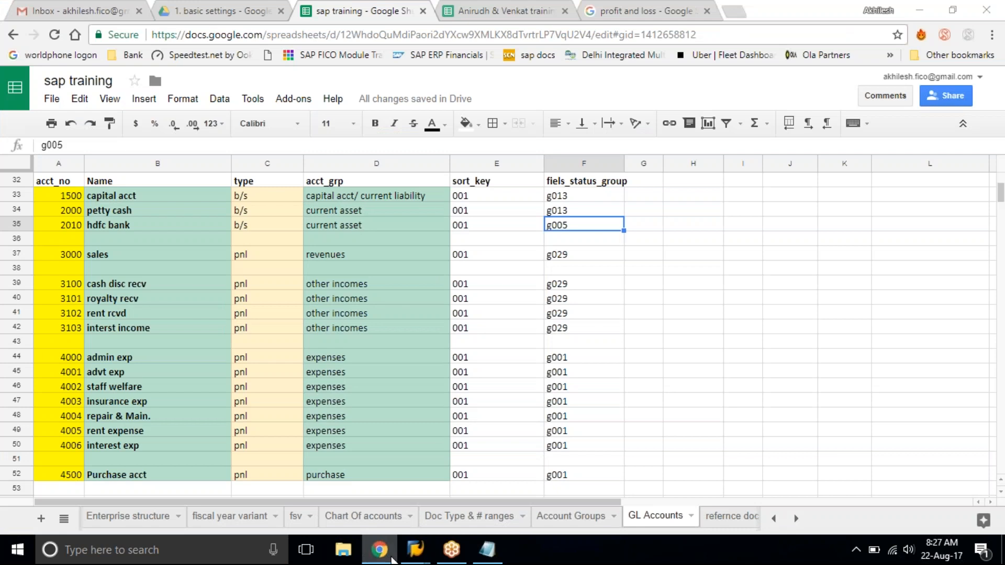
{"action": "left_click", "coordinate": [391, 558]}
{"action": "type", "text": "000"}
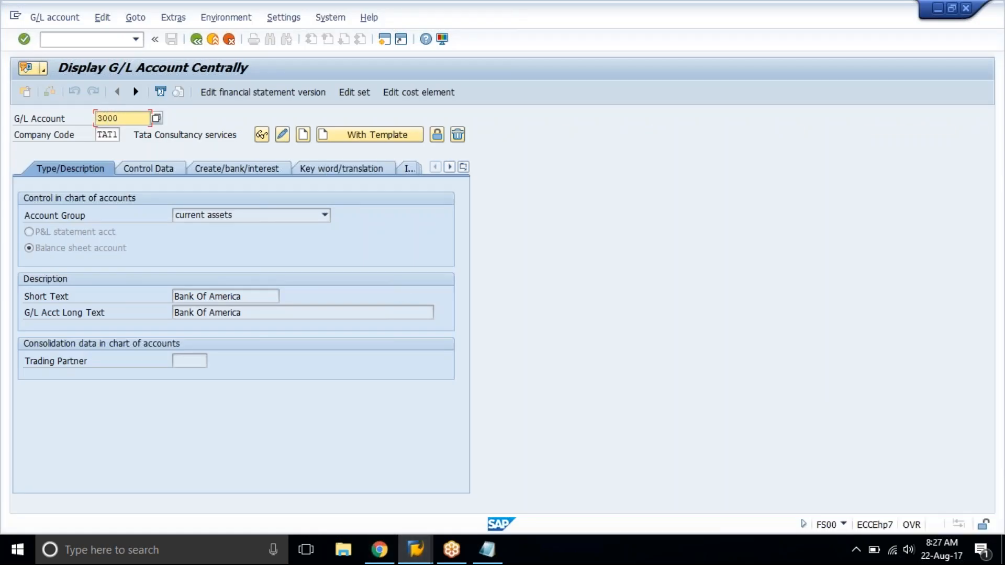
{"action": "left_click", "coordinate": [302, 134]}
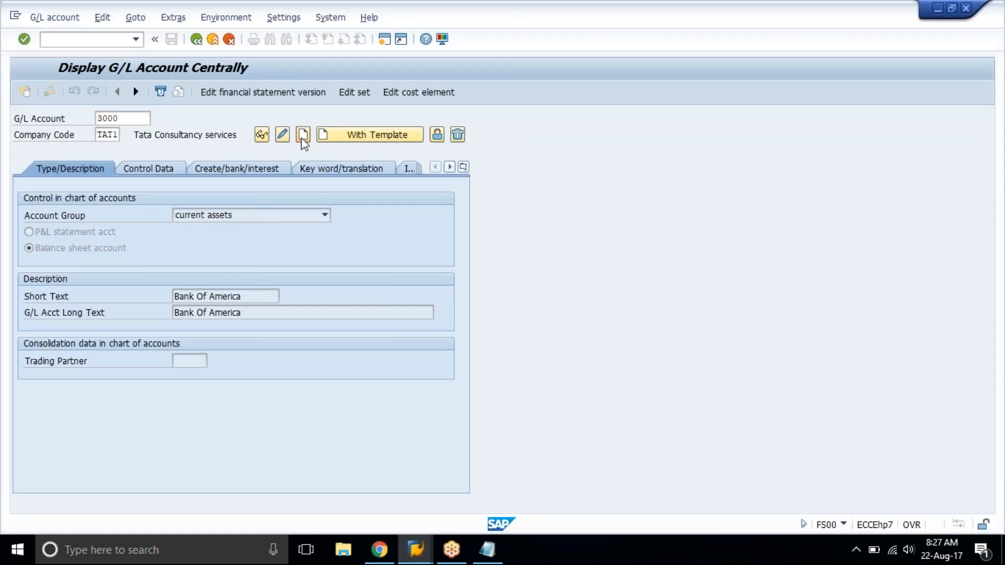
Set account 3000 to account group revenues, with short and long text Sales Account.
{"action": "left_click", "coordinate": [233, 214]}
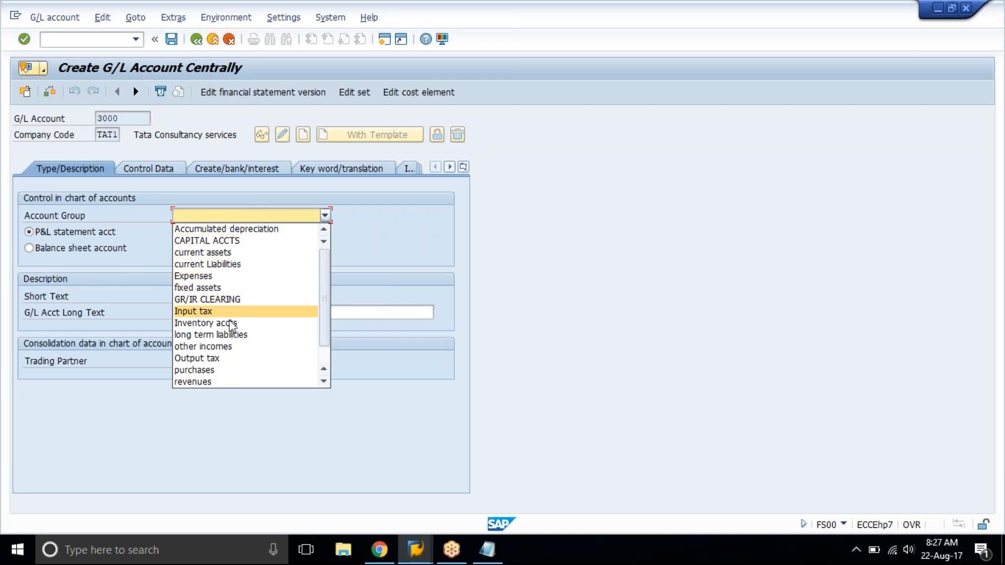
{"action": "left_click", "coordinate": [234, 384]}
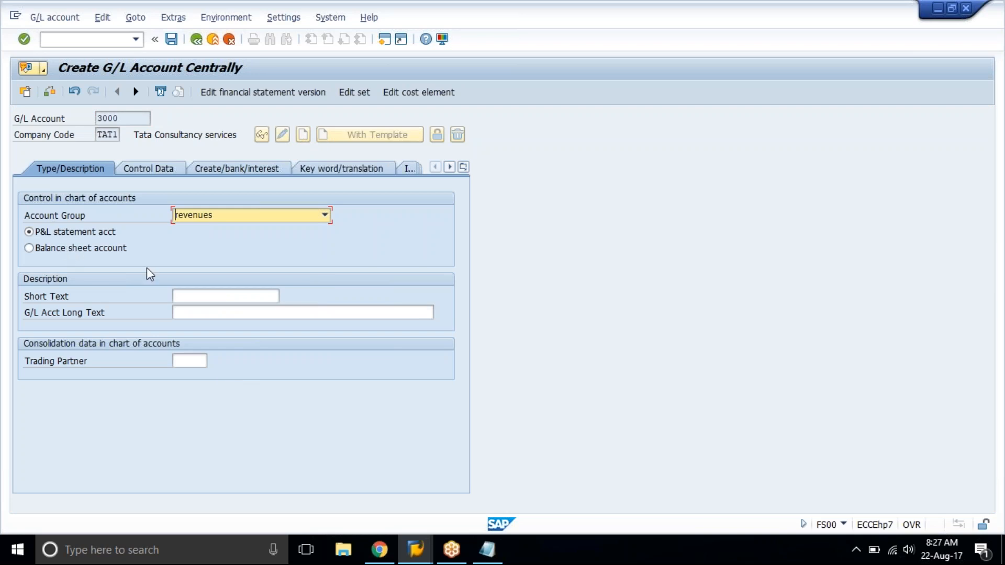
{"action": "left_click", "coordinate": [193, 297]}
{"action": "type", "text": "Sa"}
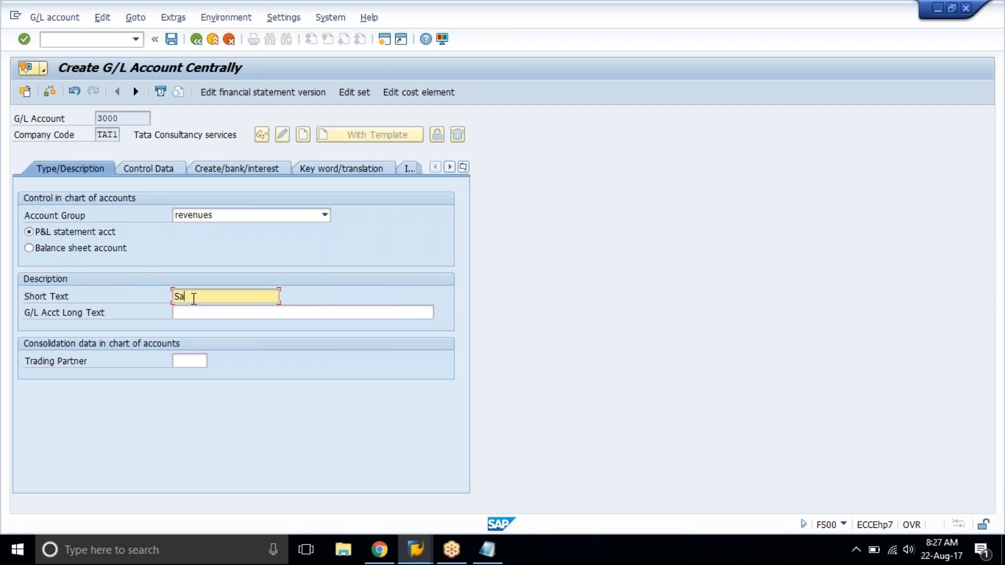
{"action": "type", "text": "les Account"}
{"action": "key", "text": "shift+Home"}
{"action": "key", "text": "ctrl+c"}
{"action": "key", "text": "Tab"}
{"action": "key", "text": "ctrl+v"}
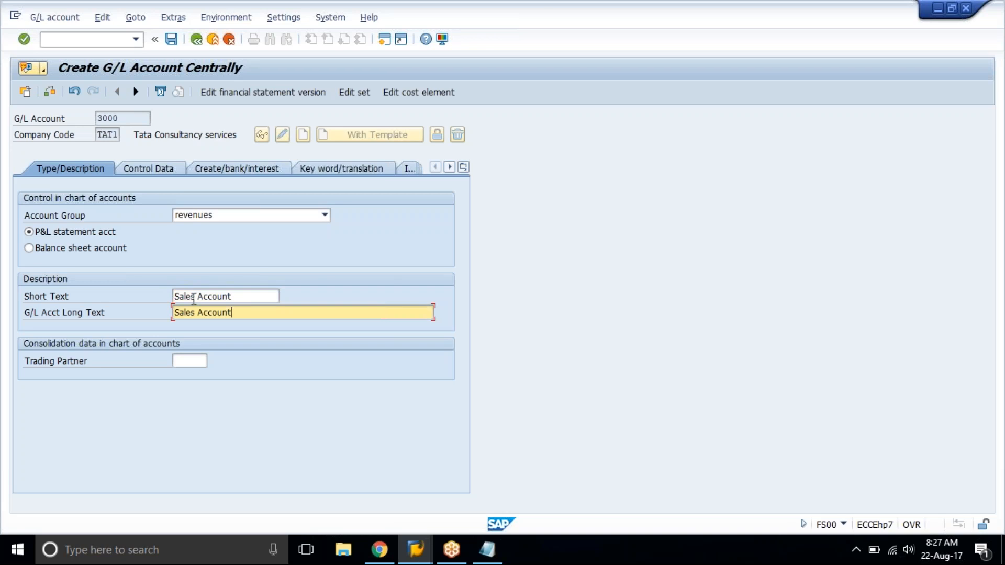
Enable line item display for account 3000 in its control data and set the sort key to 001.
{"action": "key", "text": "Return"}
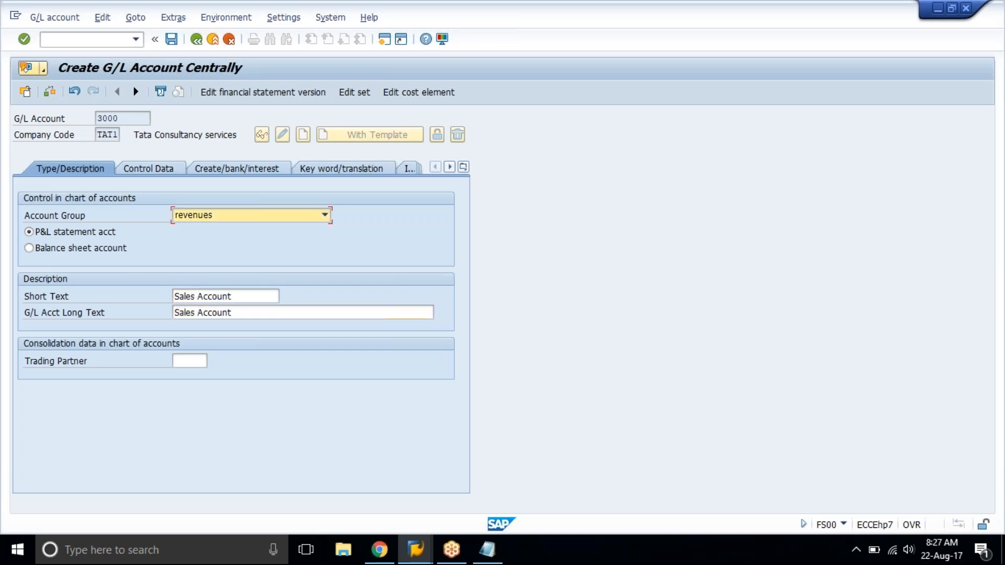
{"action": "left_click", "coordinate": [157, 175]}
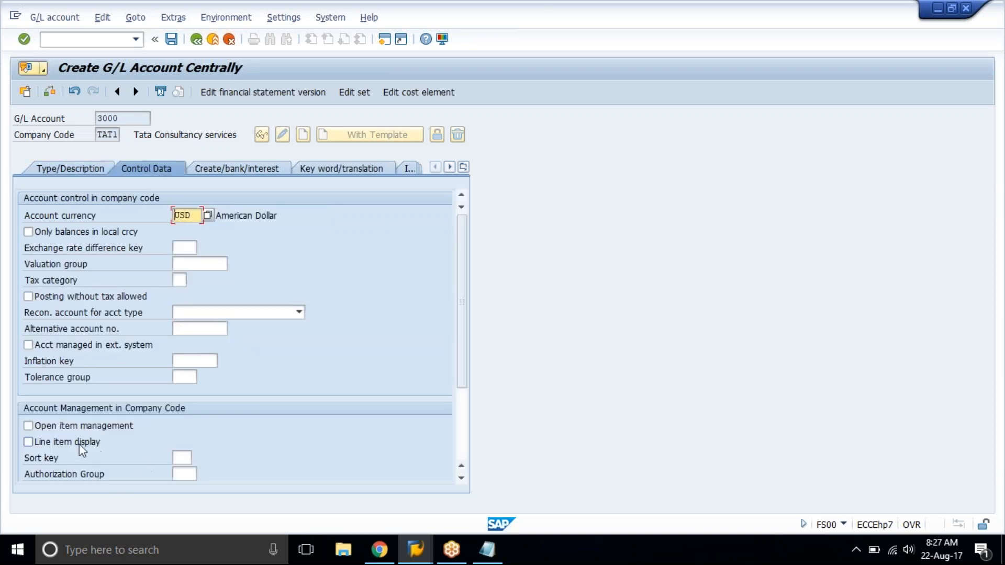
{"action": "left_click", "coordinate": [77, 444]}
{"action": "left_click", "coordinate": [175, 459]}
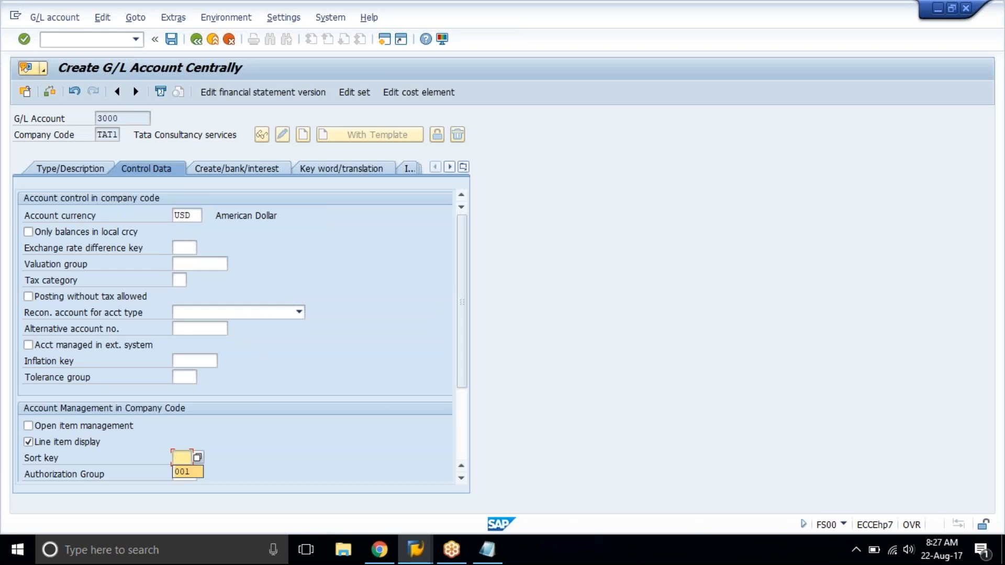
{"action": "left_click", "coordinate": [186, 474]}
Assign field status group G029 (Revenue accounts) to account 3000 and save the account.
{"action": "left_click", "coordinate": [223, 173]}
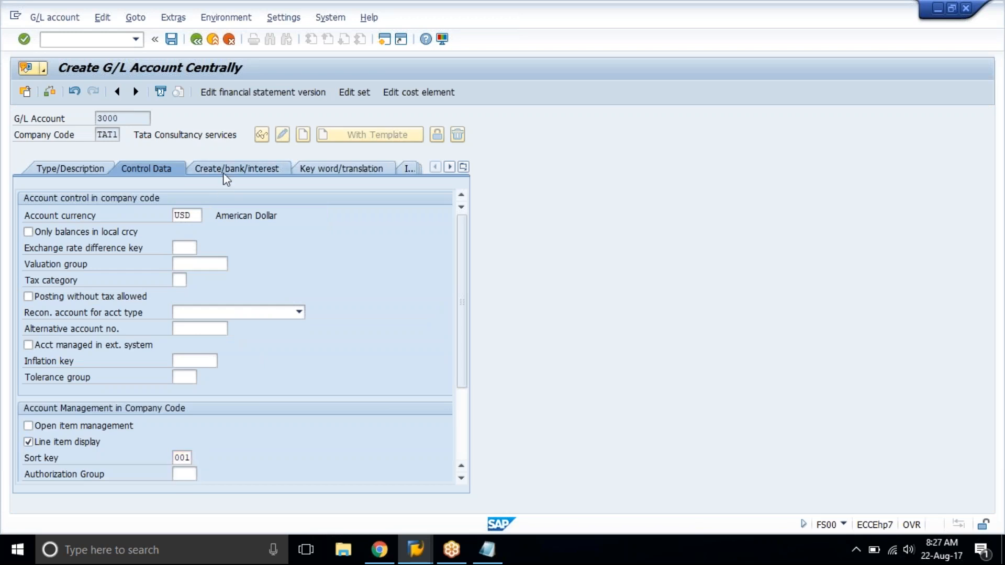
{"action": "type", "text": "g029"}
{"action": "key", "text": "Return"}
{"action": "key", "text": "ctrl+s"}
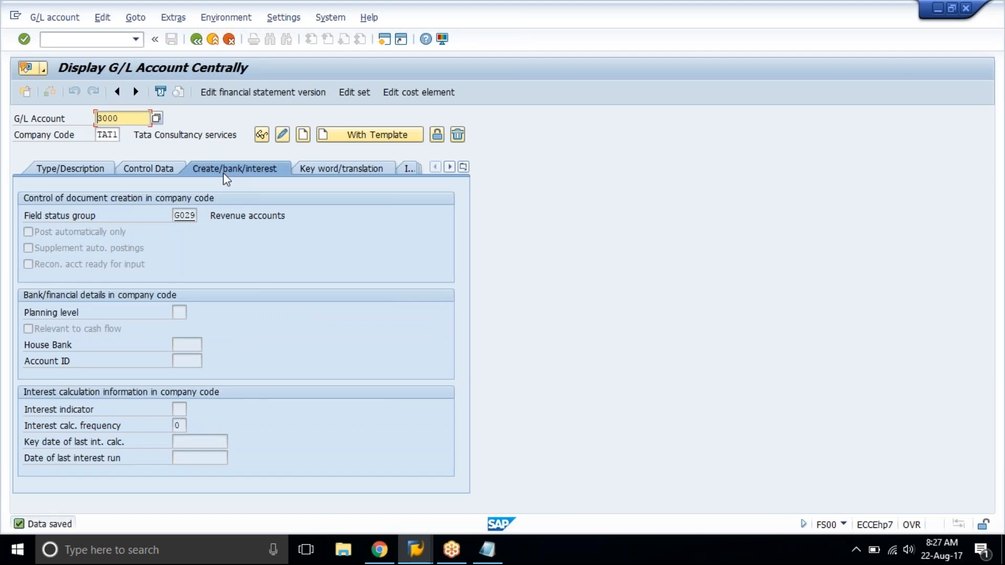
Check the other incomes rows in the training spreadsheet, enter G/L account number 3100 in SAP and start creating the account.
{"action": "left_click", "coordinate": [380, 549]}
{"action": "left_click_drag", "start_coordinate": [68, 284], "coordinate": [332, 329]}
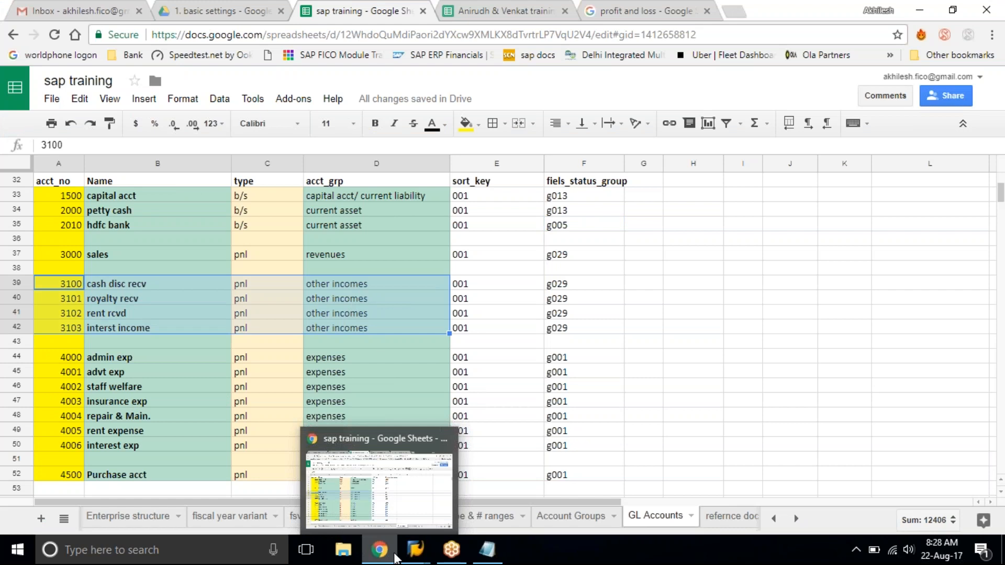
{"action": "mouse_move", "coordinate": [416, 554]}
{"action": "left_click", "coordinate": [444, 476]}
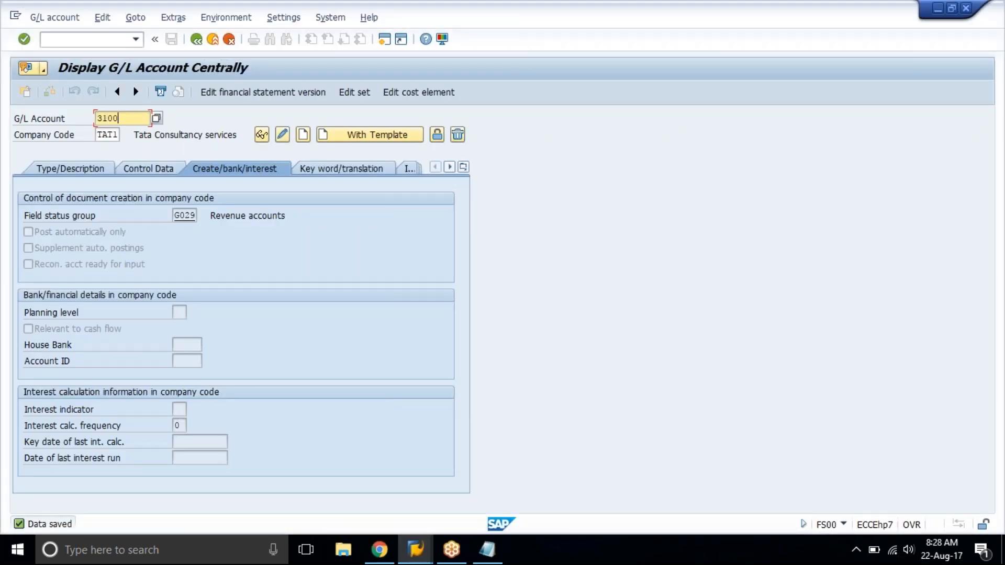
{"action": "left_click", "coordinate": [282, 135]}
{"action": "left_click", "coordinate": [304, 134]}
Set account 3100 to account group other incomes in its type and description data.
{"action": "left_click", "coordinate": [72, 168]}
{"action": "left_click", "coordinate": [188, 212]}
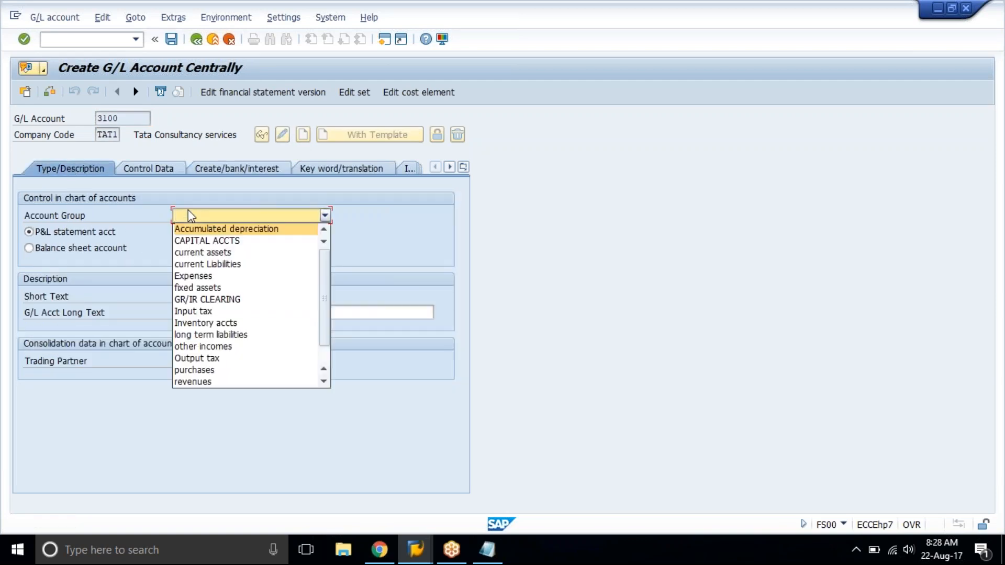
{"action": "left_click", "coordinate": [226, 348]}
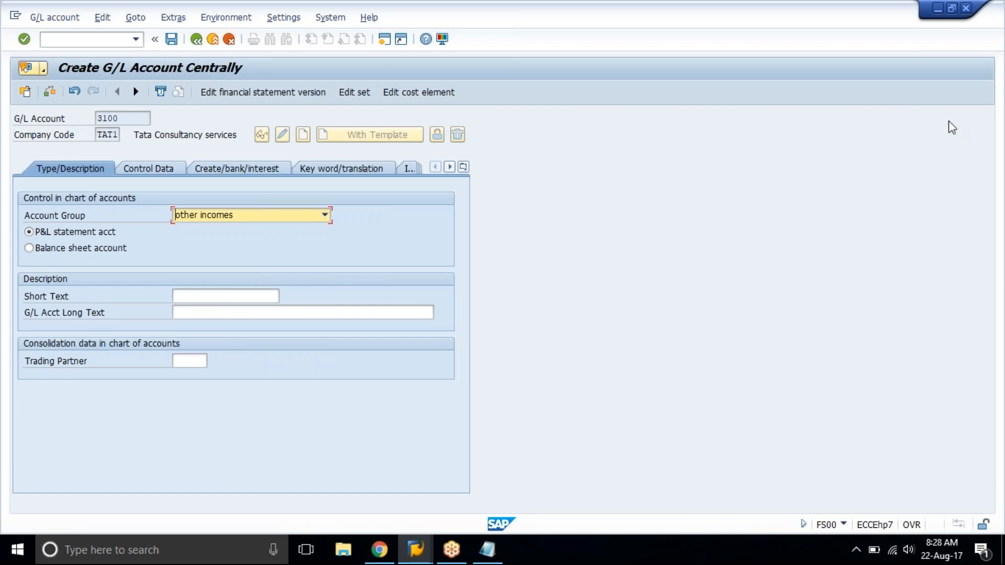
{"action": "left_click", "coordinate": [992, 157]}
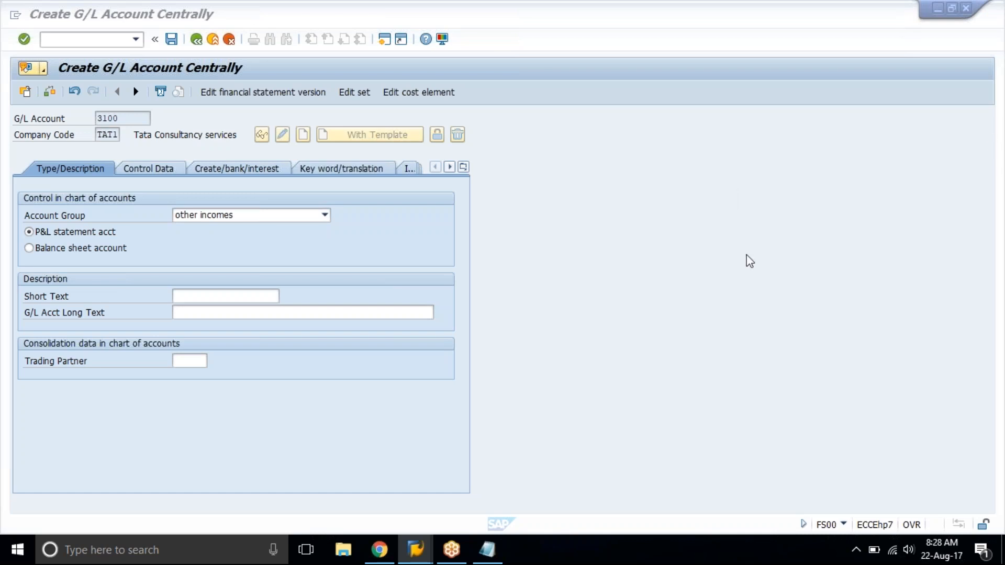
Try account group sundry debtors for account 3100 and set it back to other incomes.
{"action": "left_click", "coordinate": [251, 219]}
{"action": "left_click", "coordinate": [238, 369]}
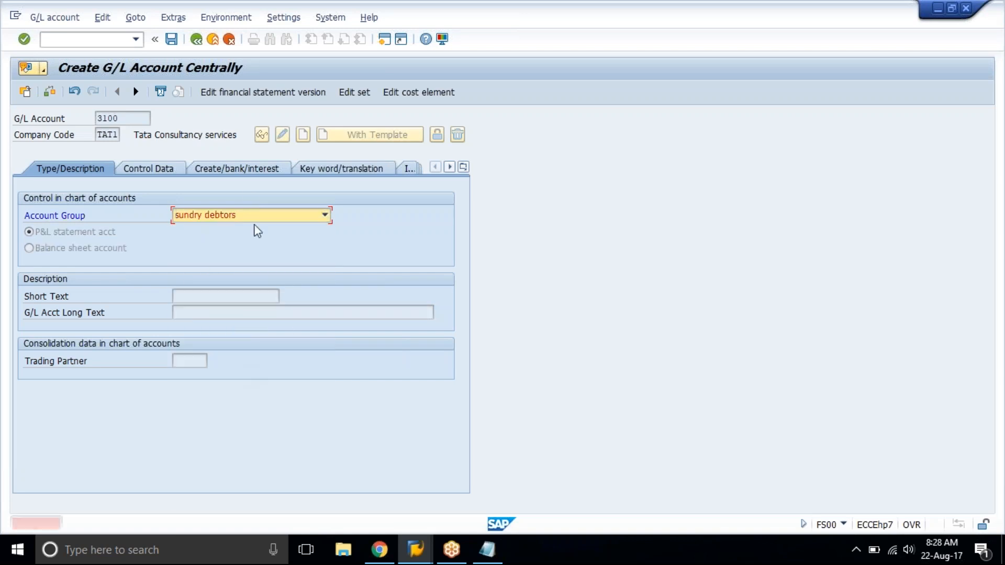
{"action": "left_click", "coordinate": [252, 218]}
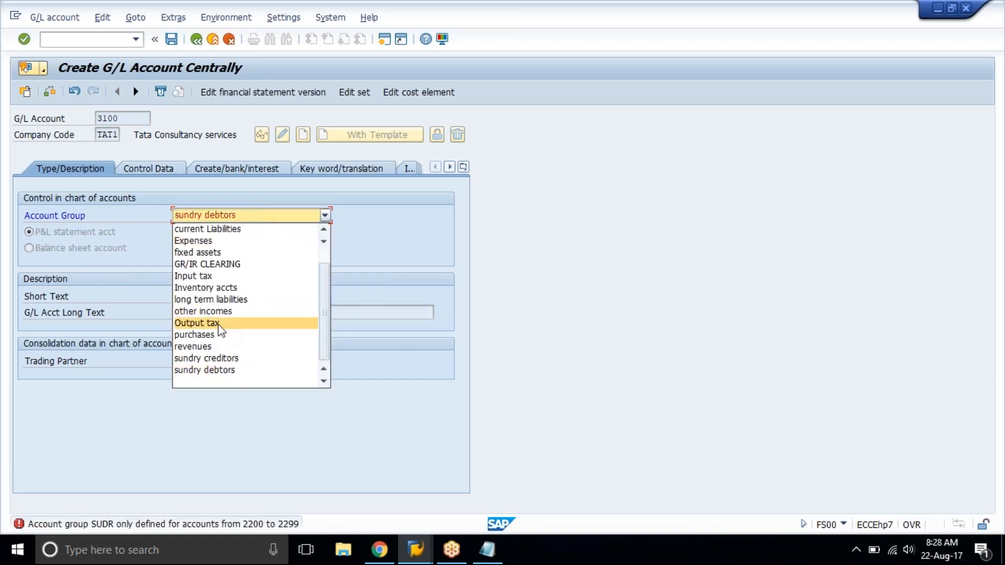
{"action": "left_click", "coordinate": [220, 312]}
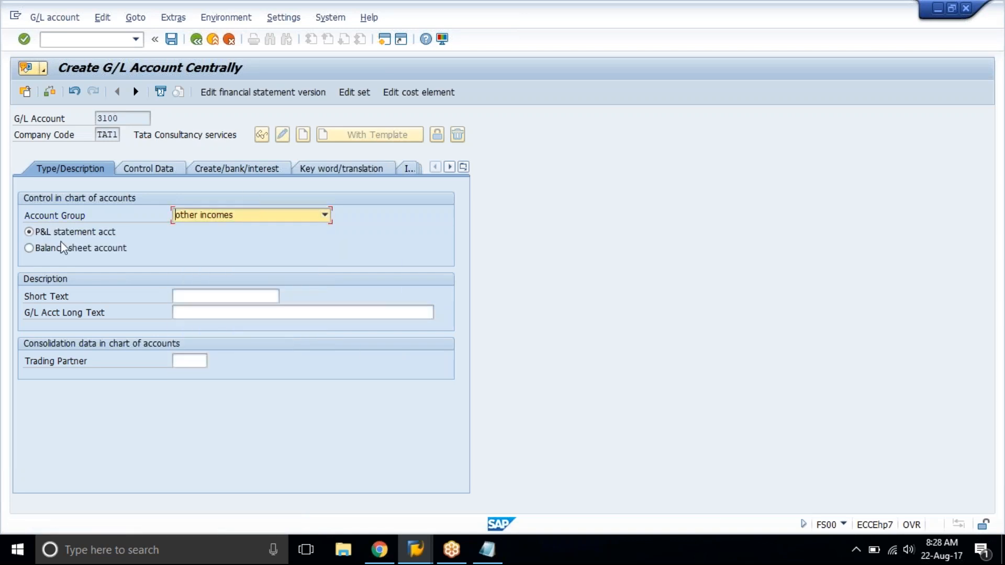
Enter Cash Disc Rcvd as both the short text and the long text of account 3100.
{"action": "left_click", "coordinate": [205, 297]}
{"action": "type", "text": "Cash D"}
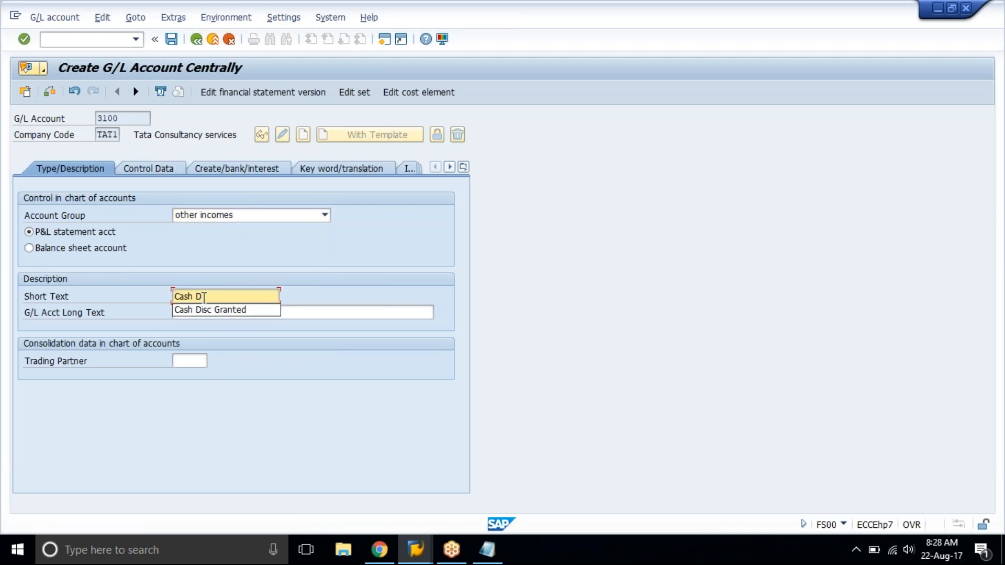
{"action": "type", "text": "isc Rcvd"}
{"action": "key", "text": "shift+Home"}
{"action": "key", "text": "ctrl+c"}
{"action": "key", "text": "Tab"}
{"action": "key", "text": "ctrl+v"}
{"action": "key", "text": "Return"}
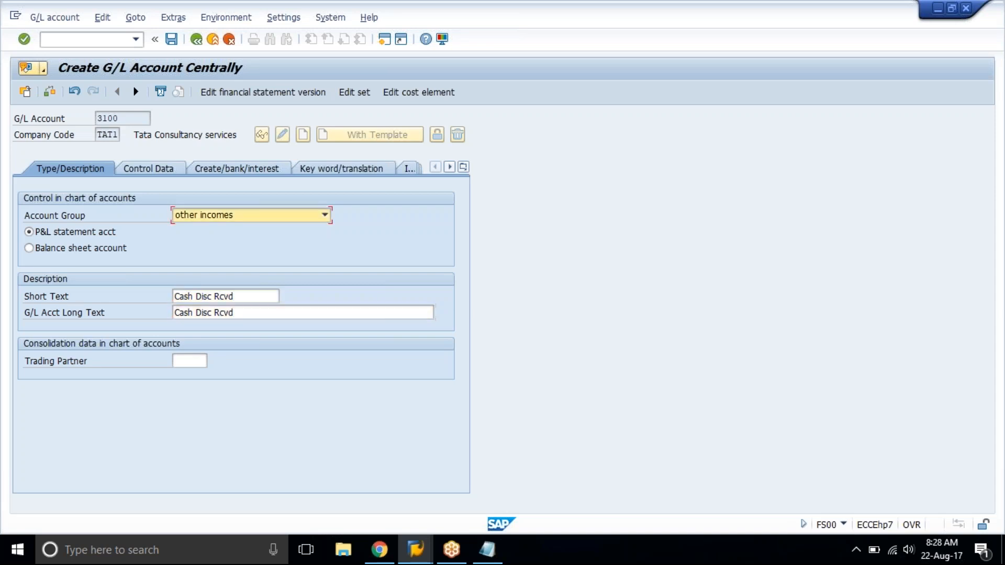
Enable line item display for account 3100 in its control data and set the sort key to 001.
{"action": "left_click", "coordinate": [136, 170]}
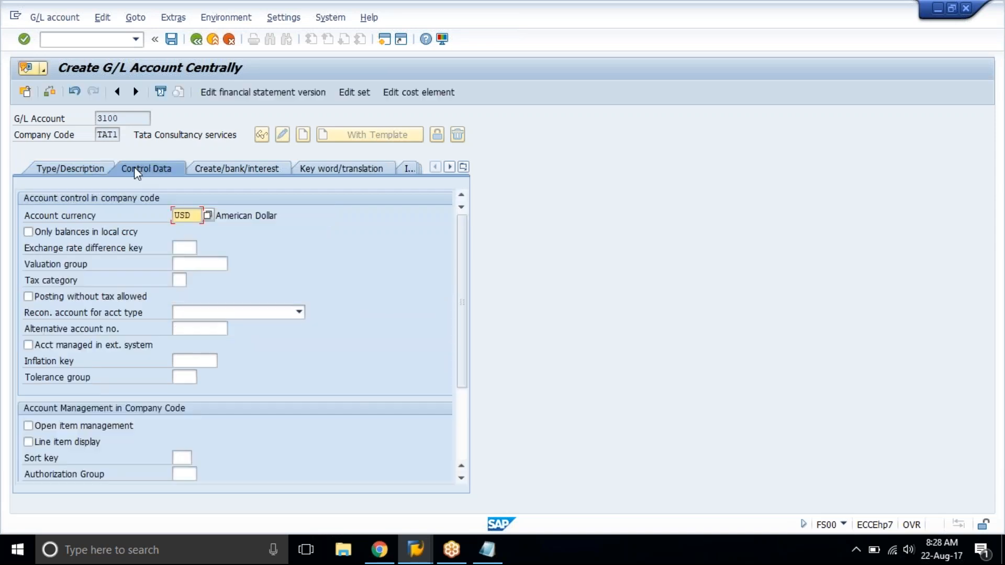
{"action": "left_click", "coordinate": [84, 442]}
{"action": "left_click", "coordinate": [181, 458]}
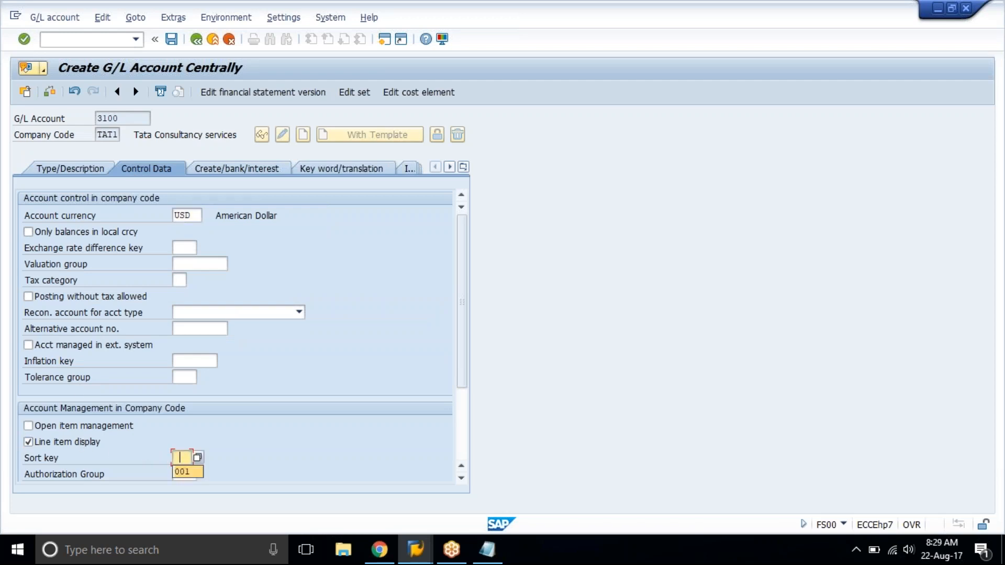
{"action": "left_click", "coordinate": [184, 472]}
Assign field status group G029 (Revenue accounts) to account 3100 and save the account.
{"action": "left_click", "coordinate": [216, 167]}
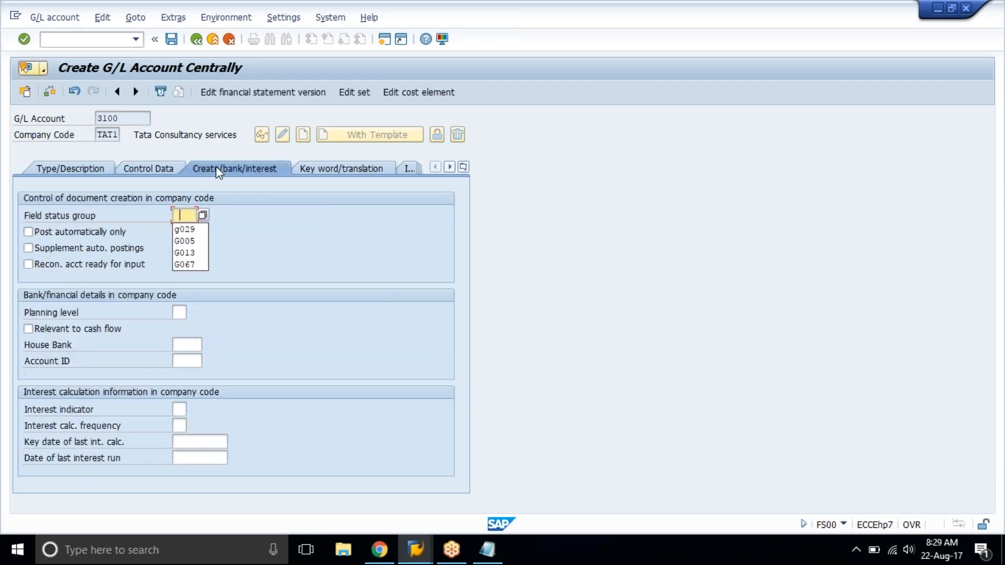
{"action": "left_click", "coordinate": [189, 229]}
{"action": "key", "text": "Return"}
{"action": "key", "text": "ctrl+s"}
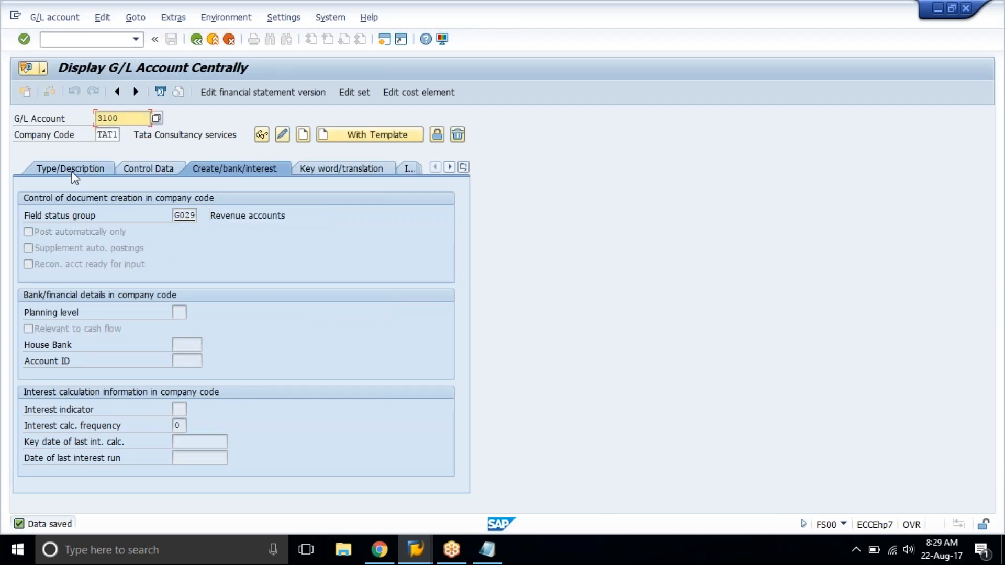
Show the type and description data and change the G/L account number to 3101 for the next account.
{"action": "left_click", "coordinate": [72, 173]}
{"action": "left_click", "coordinate": [118, 119]}
{"action": "key", "text": "BackSpace"}
{"action": "type", "text": "1"}
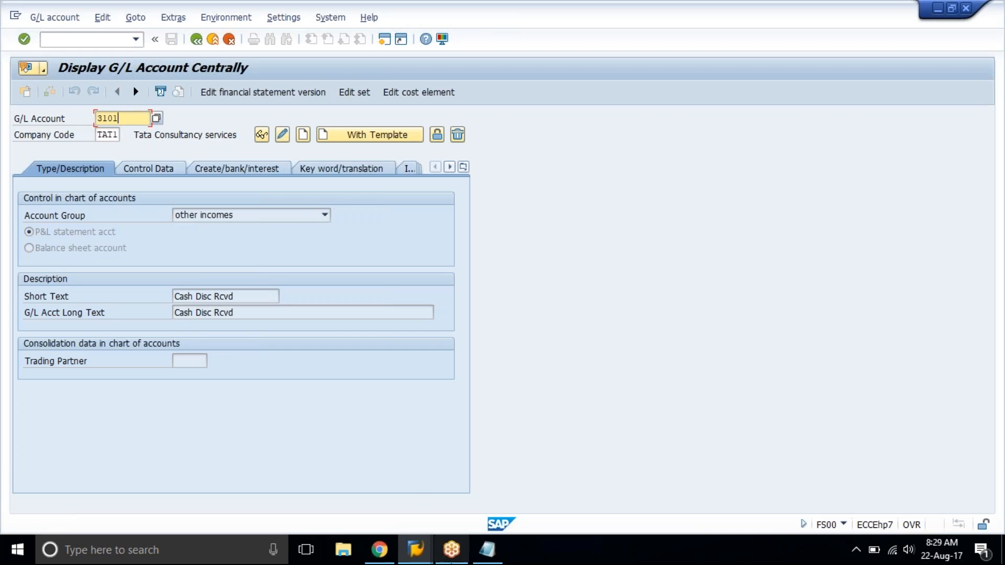
Compare the settings of accounts 3100 to 3103 in the training spreadsheet and return to SAP.
{"action": "left_click", "coordinate": [380, 549]}
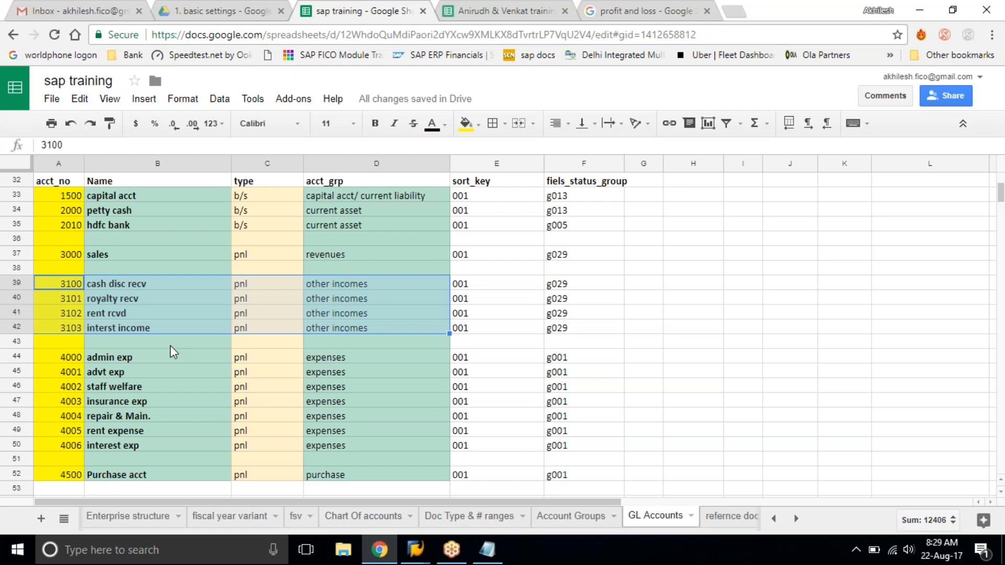
{"action": "left_click", "coordinate": [121, 281]}
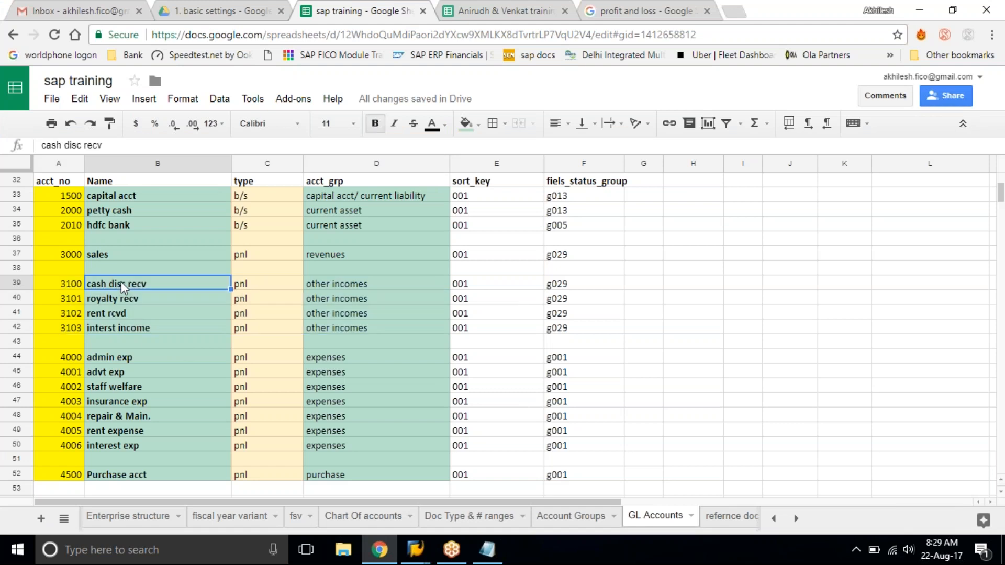
{"action": "left_click_drag", "start_coordinate": [67, 282], "coordinate": [561, 328]}
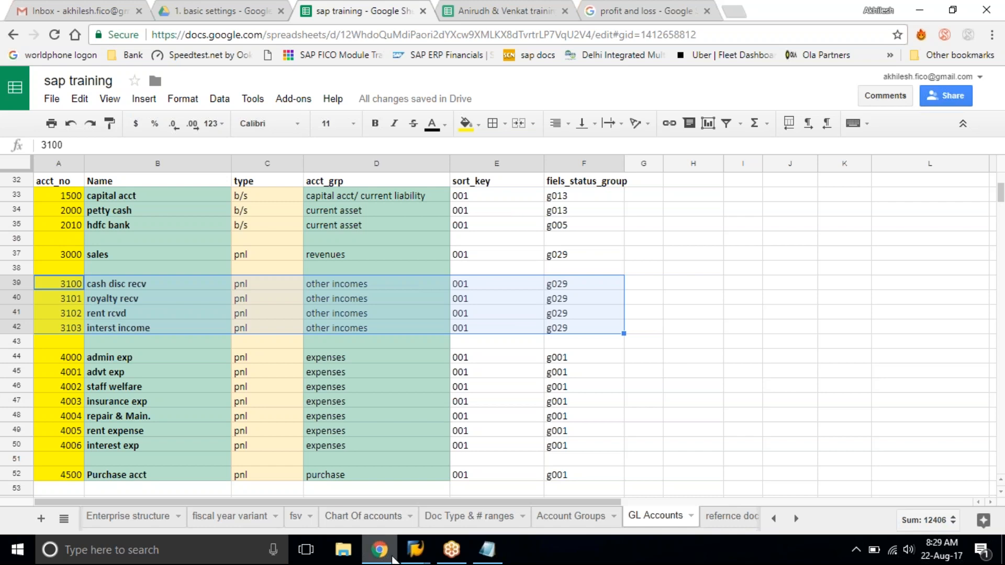
{"action": "left_click", "coordinate": [417, 556]}
{"action": "left_click", "coordinate": [460, 482]}
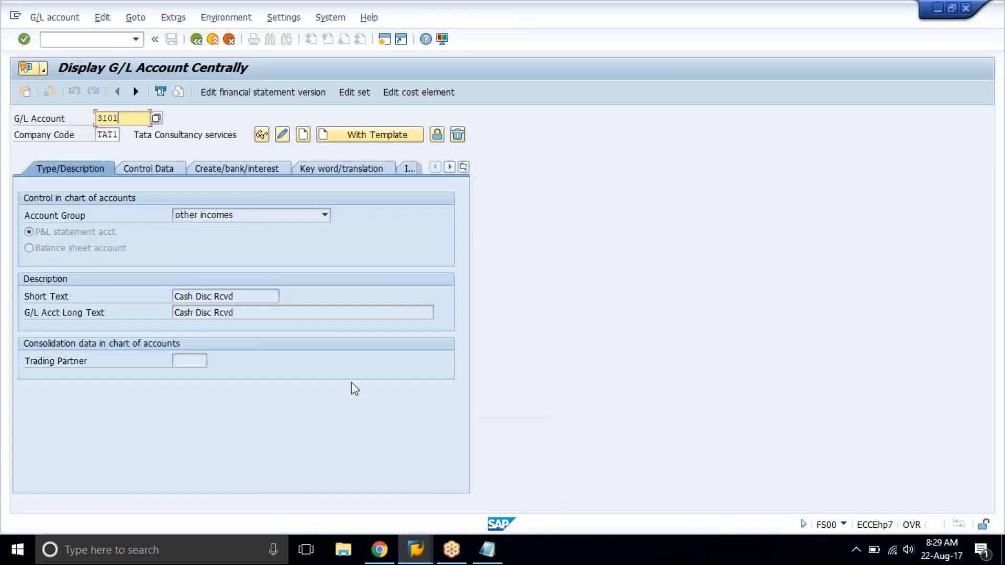
Create account 3101 with a template, using account 3100 in company code tat1 as the reference account.
{"action": "left_click", "coordinate": [362, 136]}
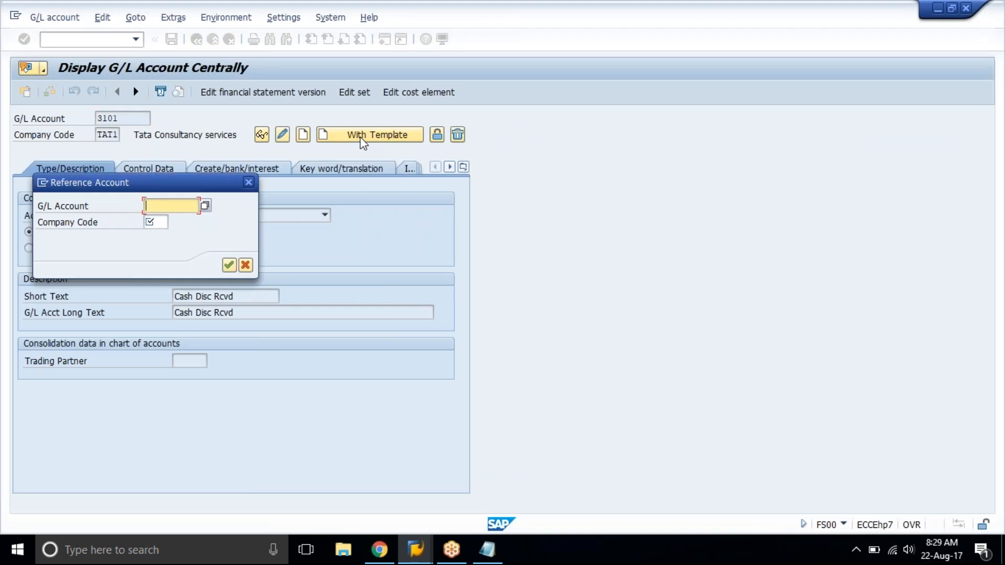
{"action": "key", "text": "Tab"}
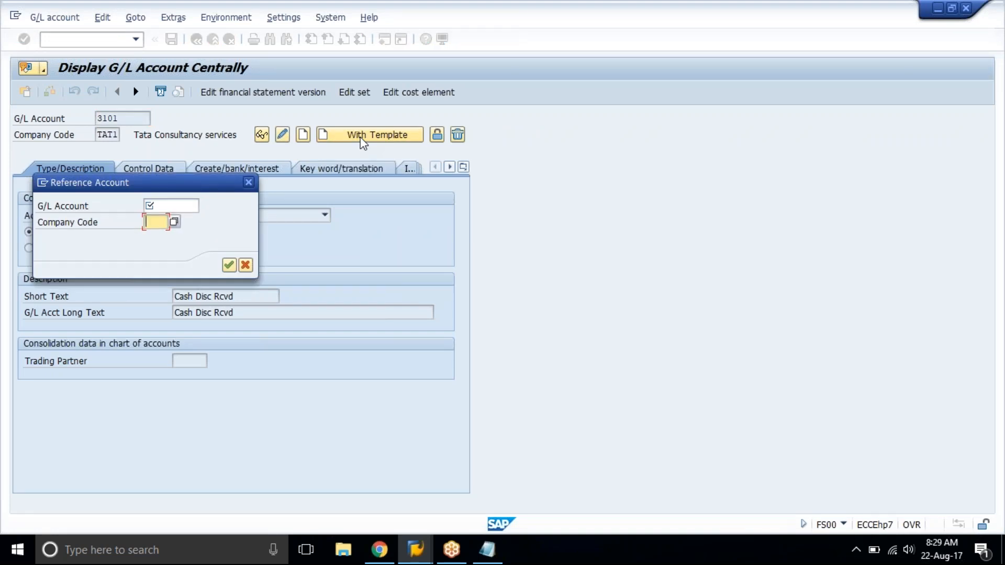
{"action": "type", "text": "tat1"}
{"action": "key", "text": "shift+Tab"}
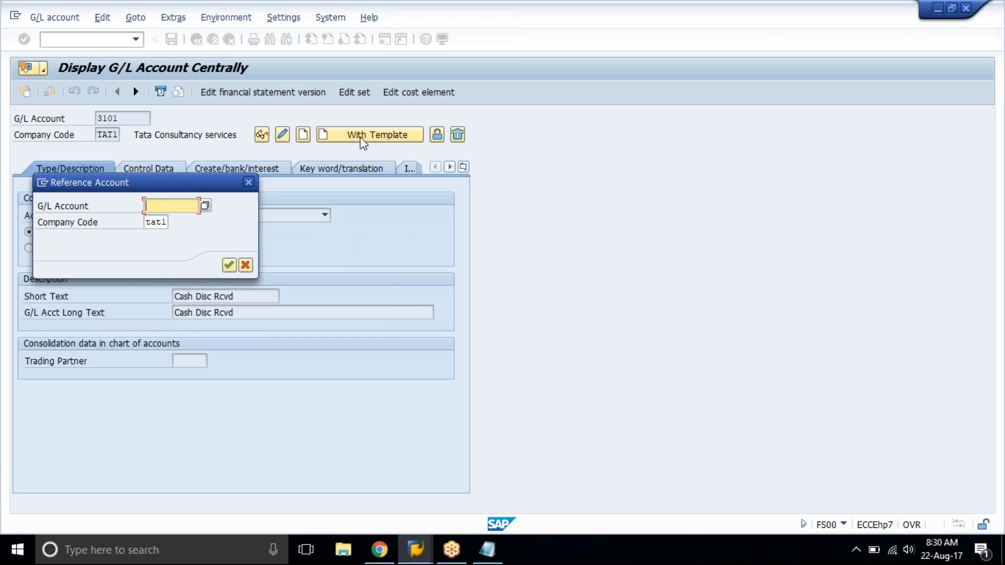
{"action": "type", "text": "3100"}
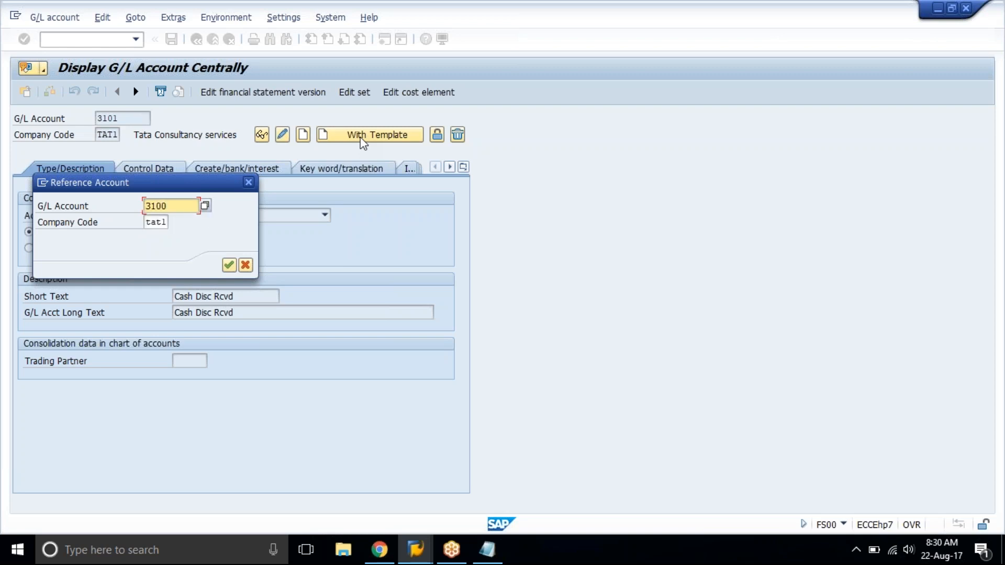
{"action": "key", "text": "Return"}
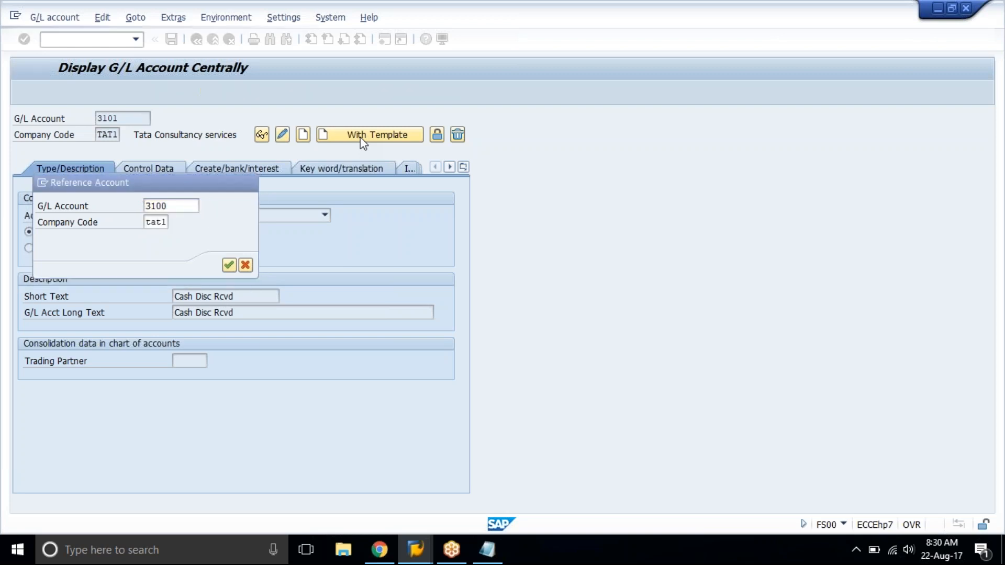
Replace the short and long text of account 3101 with Rent received Acct and save the account.
{"action": "key", "text": "Tab"}
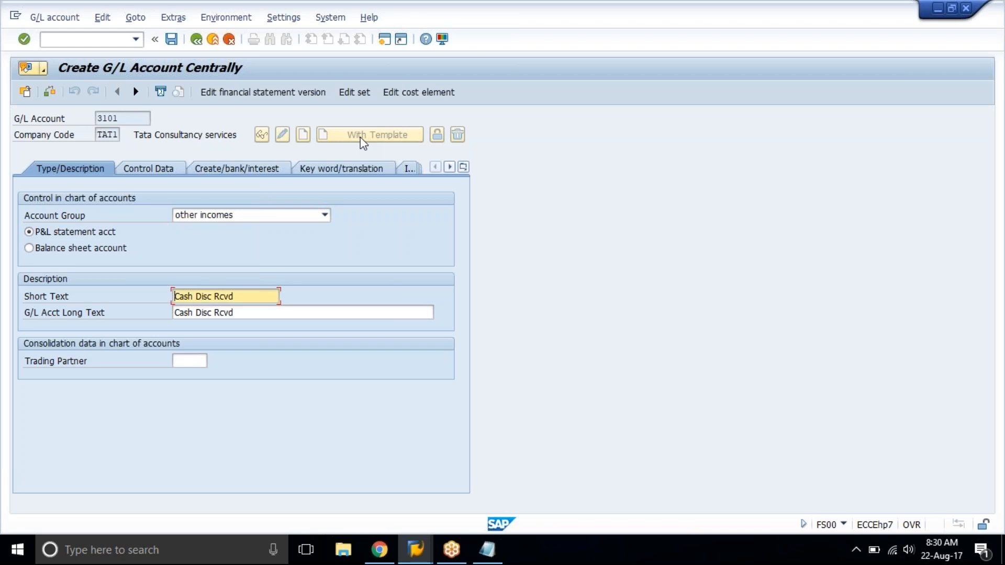
{"action": "key", "text": "shift+End"}
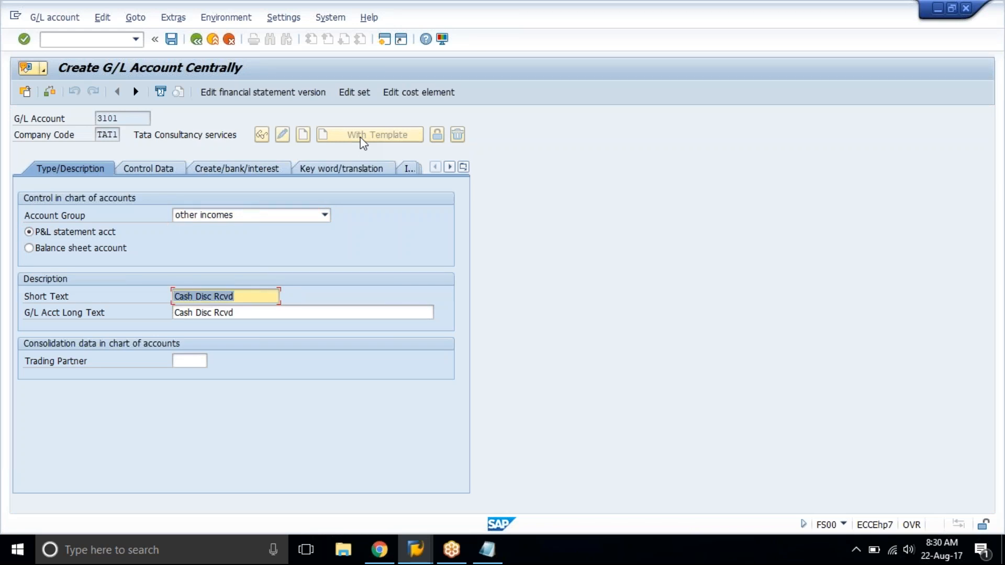
{"action": "type", "text": "Re"}
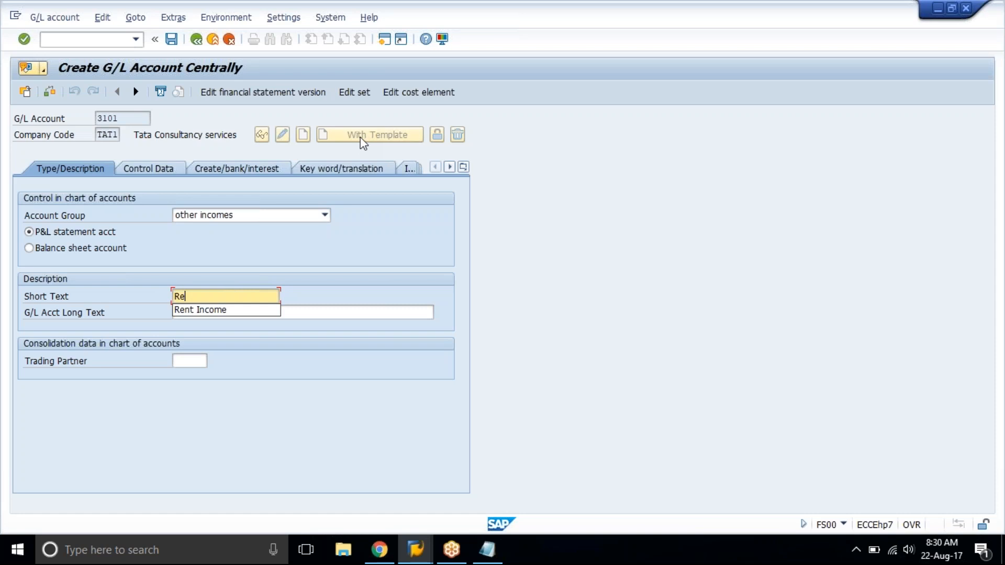
{"action": "type", "text": "nt recei"}
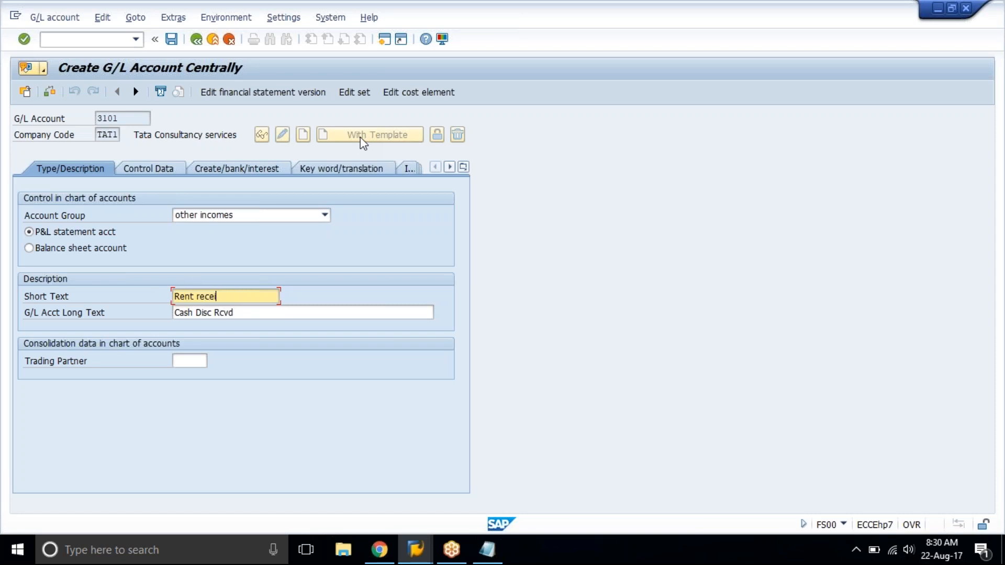
{"action": "type", "text": "ved Acctac"}
{"action": "key", "text": "BackSpace"}
{"action": "key", "text": "BackSpace"}
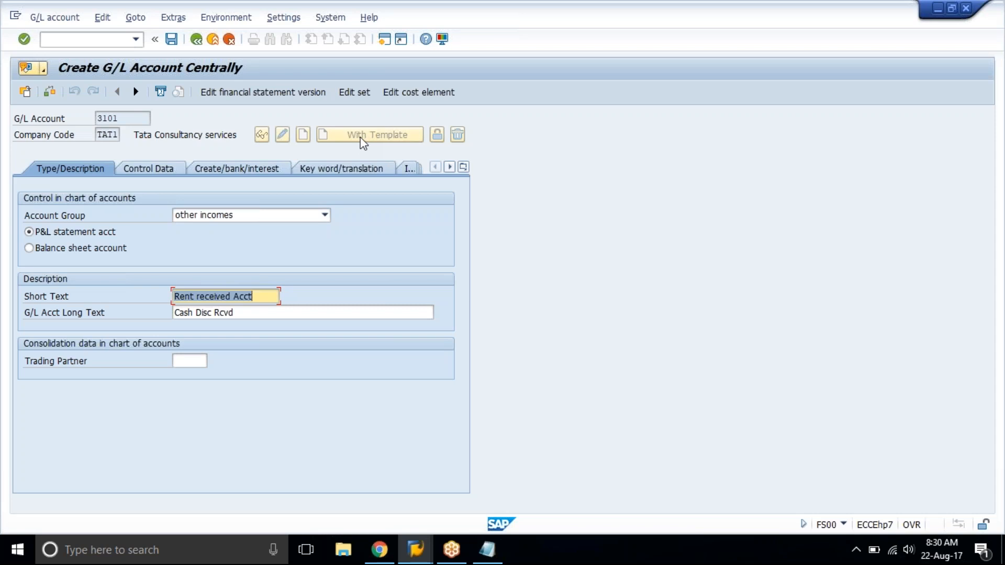
{"action": "key", "text": "Tab"}
{"action": "key", "text": "ctrl+v"}
{"action": "key", "text": "ctrl+s"}
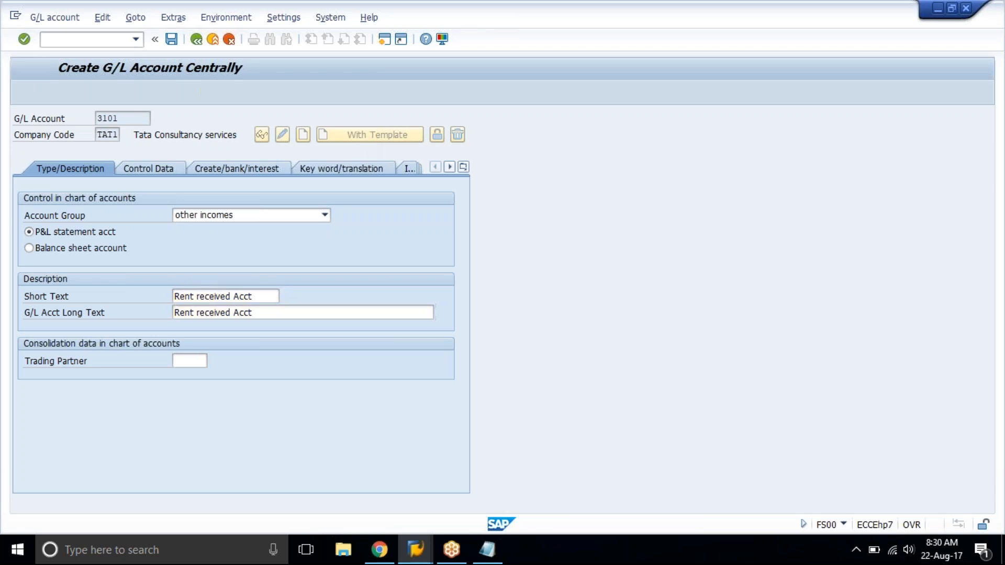
Create account 3102 with a template, using account 3100 in company code TAT1 as the reference account.
{"action": "type", "text": "2"}
{"action": "left_click", "coordinate": [370, 134]}
{"action": "key", "text": "Return"}
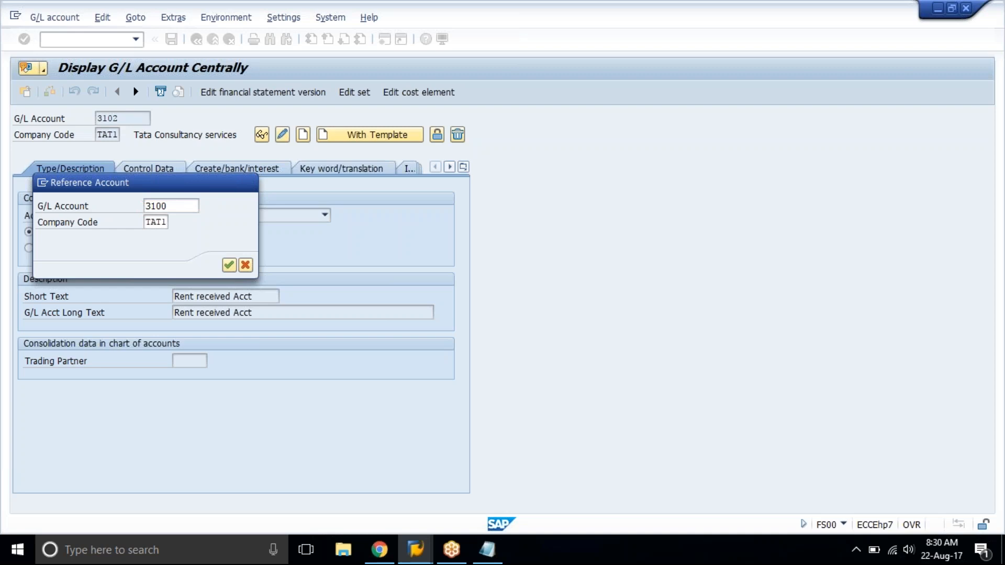
Replace the short and long text of account 3102 with Interest Received and save the account.
{"action": "type", "text": "Interest Received"}
{"action": "key", "text": "Return"}
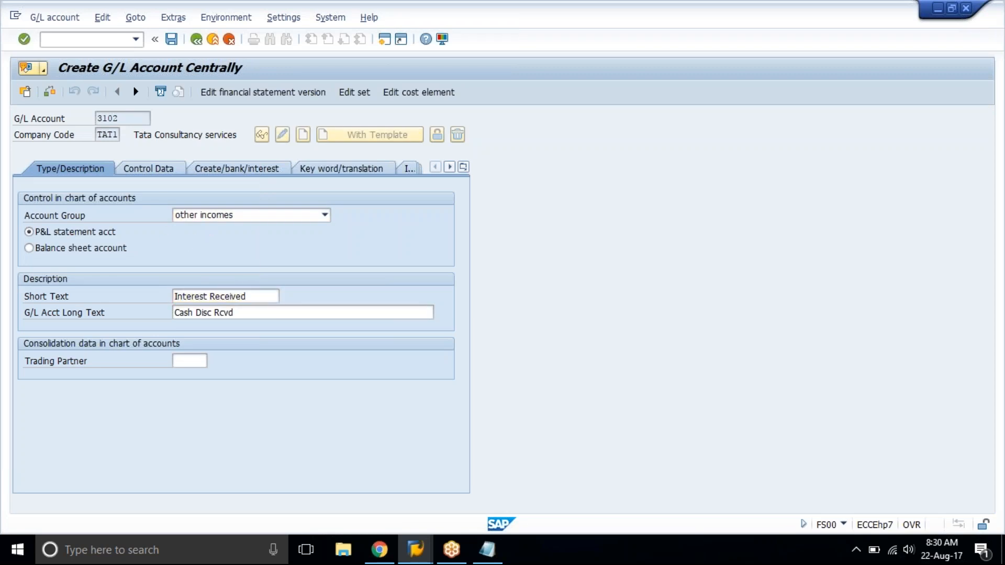
{"action": "key", "text": "Tab"}
{"action": "key", "text": "Tab"}
{"action": "key", "text": "shift+End"}
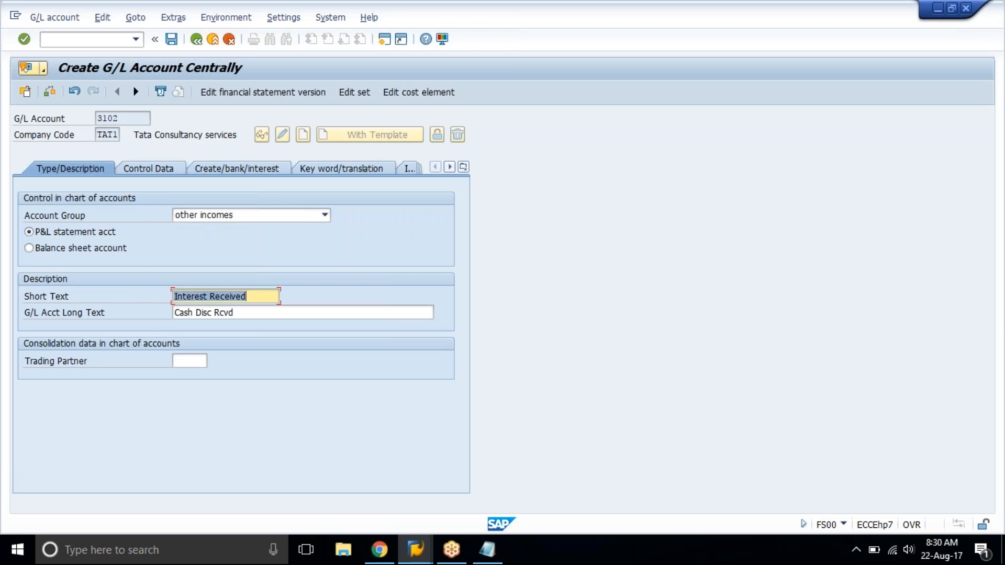
{"action": "key", "text": "ctrl+c"}
{"action": "key", "text": "Tab"}
{"action": "key", "text": "ctrl+v"}
{"action": "key", "text": "ctrl+s"}
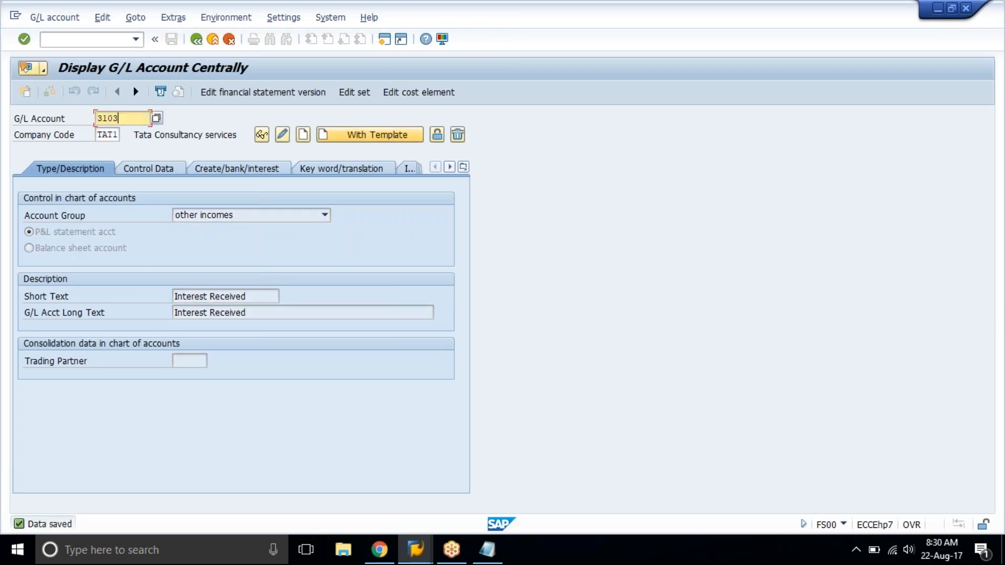
Create account 3103 with a template, using account 3100 in company code TAT1 as the reference account.
{"action": "left_click", "coordinate": [418, 93]}
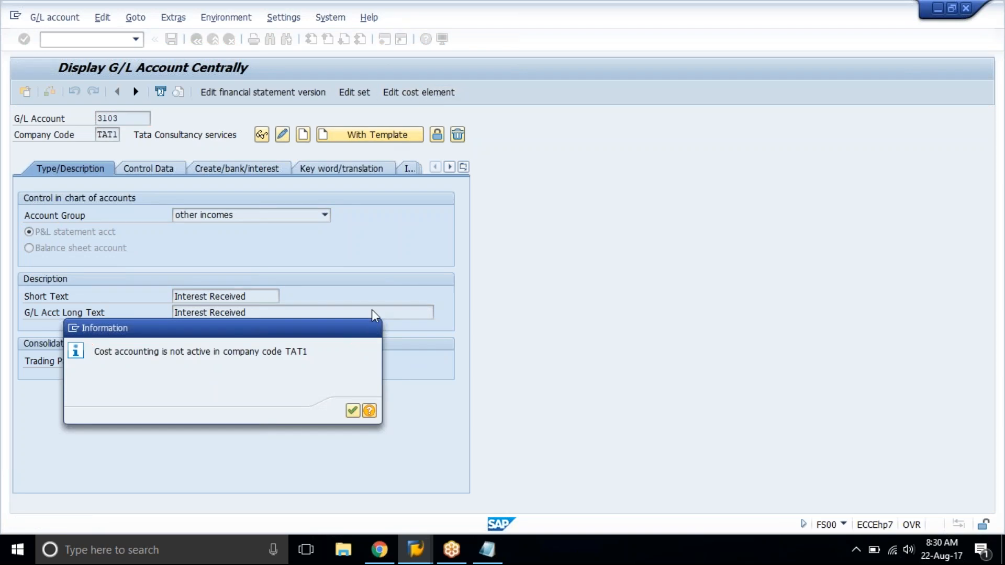
{"action": "key", "text": "Return"}
{"action": "left_click", "coordinate": [378, 140]}
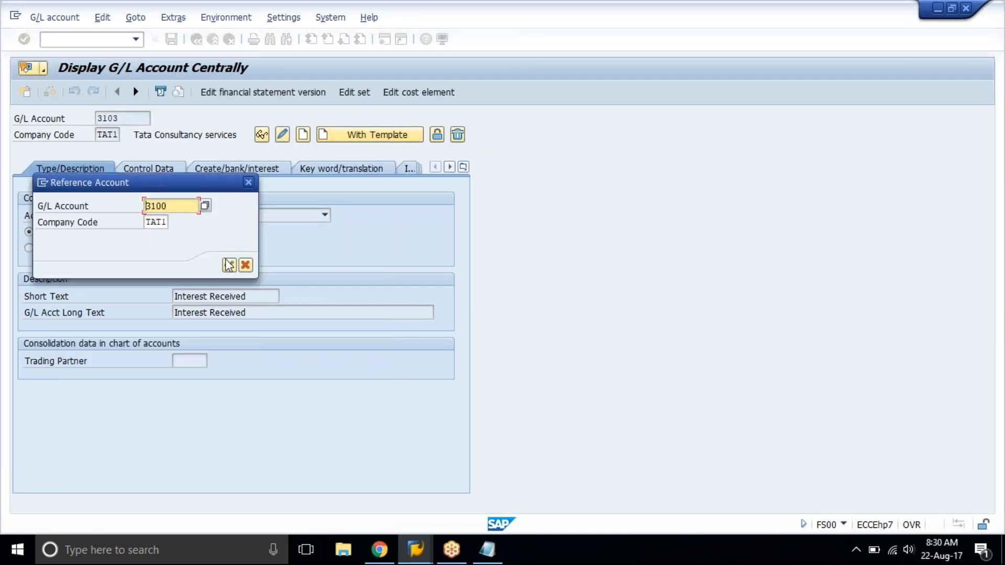
{"action": "left_click", "coordinate": [228, 264]}
Replace the short and long text of account 3103 with royalty Recv Acct and save the account.
{"action": "triple_click", "coordinate": [232, 297]}
{"action": "type", "text": "ra"}
{"action": "type", "text": "oya"}
{"action": "type", "text": "lty Recei"}
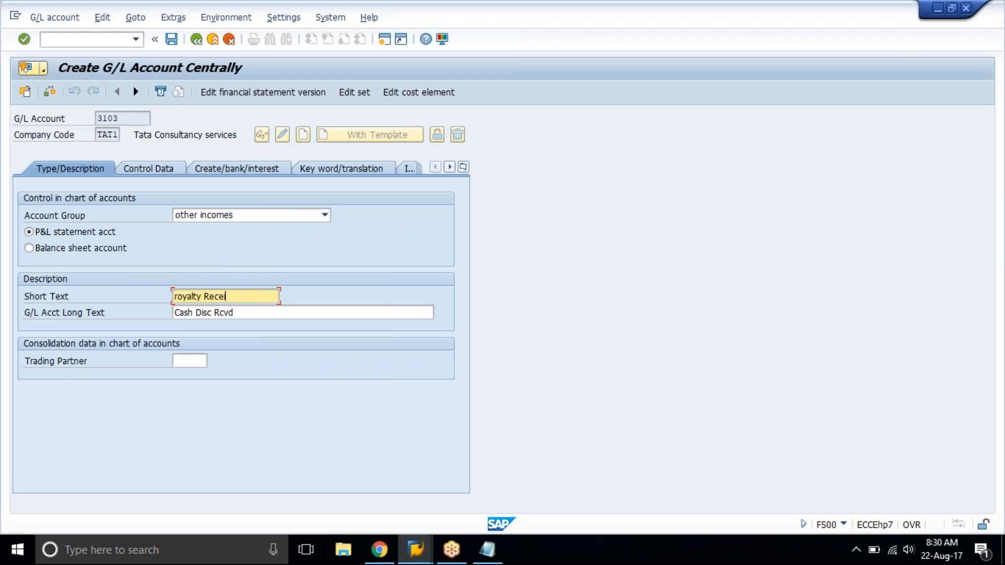
{"action": "type", "text": "ved Acc"}
{"action": "key", "text": "BackSpace"}
{"action": "key", "text": "BackSpace"}
{"action": "key", "text": "BackSpace"}
{"action": "key", "text": "BackSpace"}
{"action": "key", "text": "BackSpace"}
{"action": "key", "text": "BackSpace"}
{"action": "key", "text": "BackSpace"}
{"action": "key", "text": "BackSpace"}
{"action": "type", "text": "v Acct"}
{"action": "key", "text": "shift+Home"}
{"action": "key", "text": "ctrl+c"}
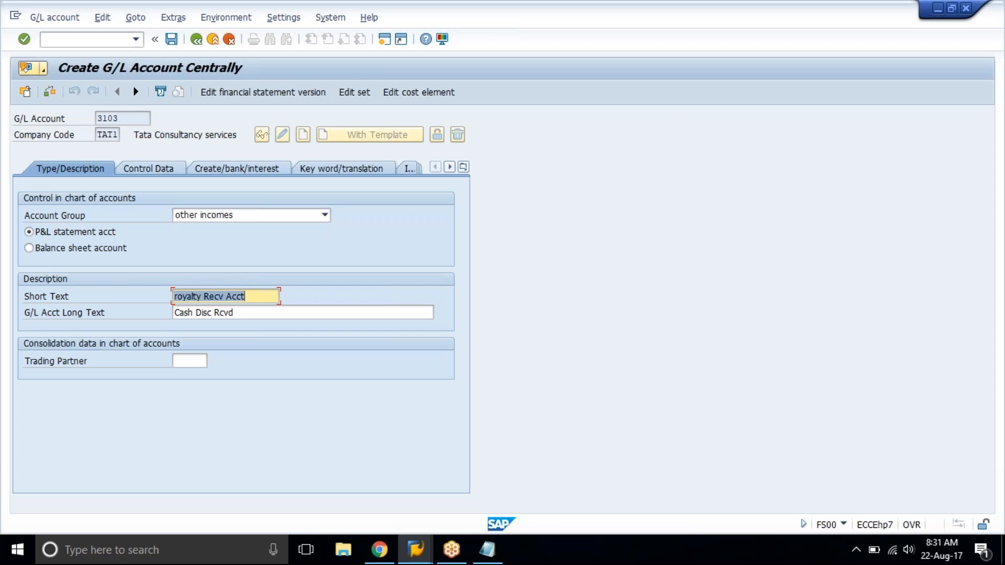
{"action": "key", "text": "Tab"}
{"action": "key", "text": "ctrl+v"}
{"action": "key", "text": "ctrl+s"}
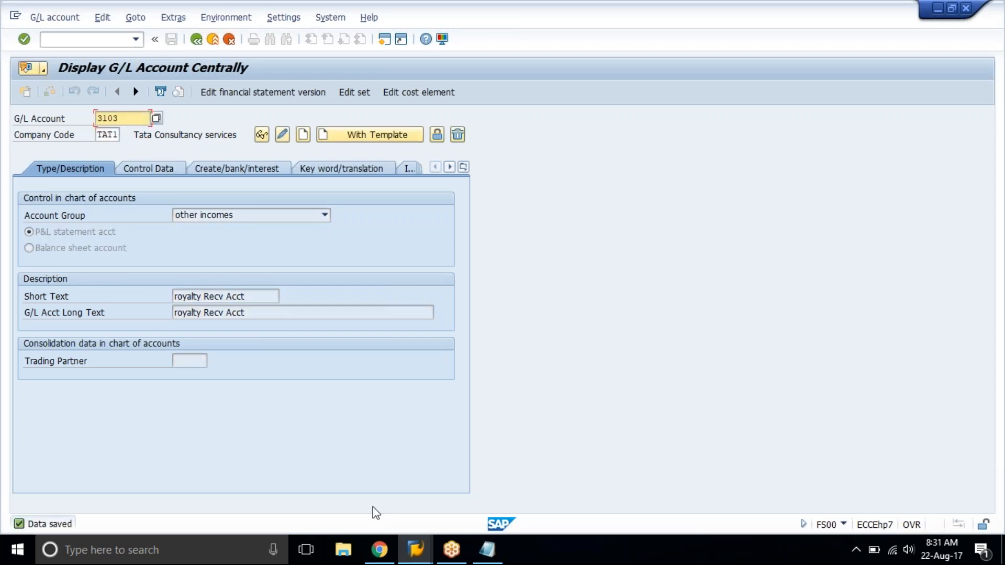
Check the entries for expense accounts 4000 to 4006 in the training spreadsheet and return to SAP.
{"action": "left_click", "coordinate": [372, 552]}
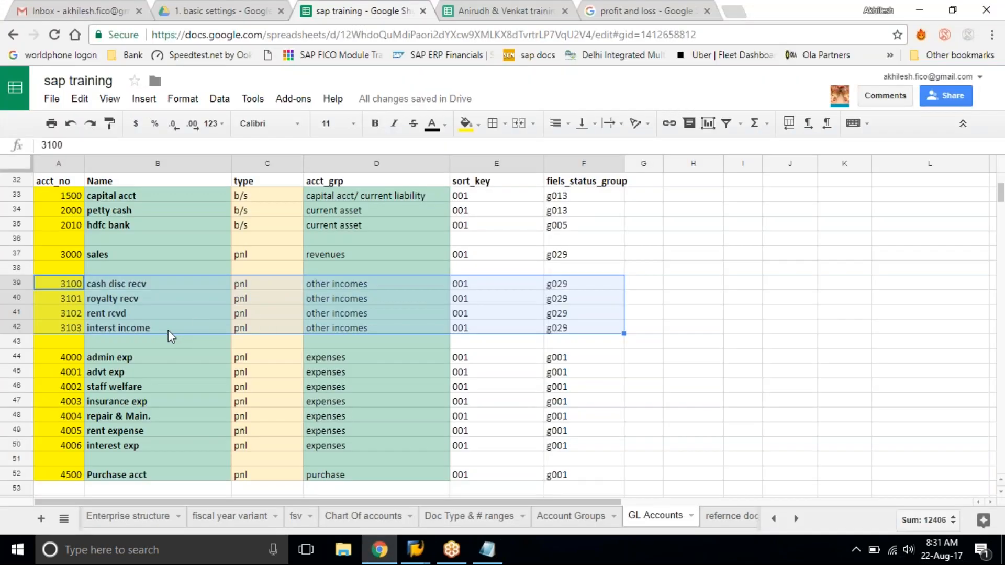
{"action": "scroll", "coordinate": [168, 330], "scroll_direction": "down", "scroll_amount": 2}
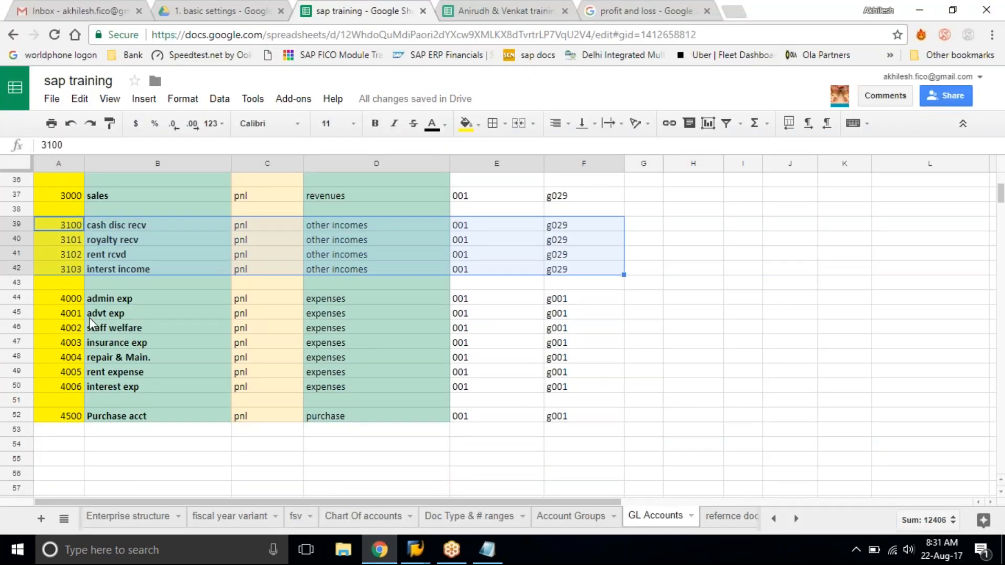
{"action": "left_click", "coordinate": [90, 314]}
{"action": "left_click", "coordinate": [63, 302]}
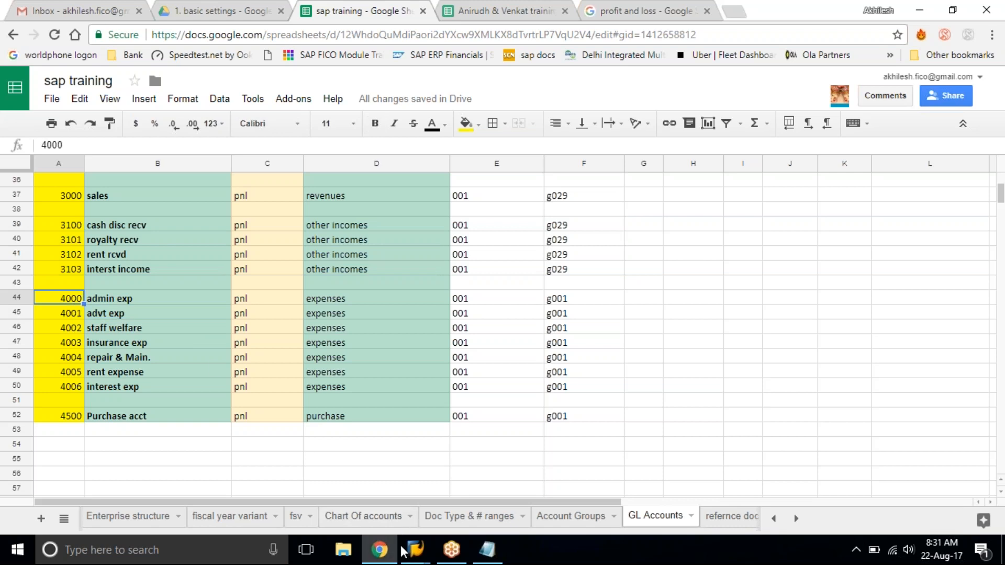
{"action": "mouse_move", "coordinate": [417, 550]}
{"action": "left_click", "coordinate": [448, 473]}
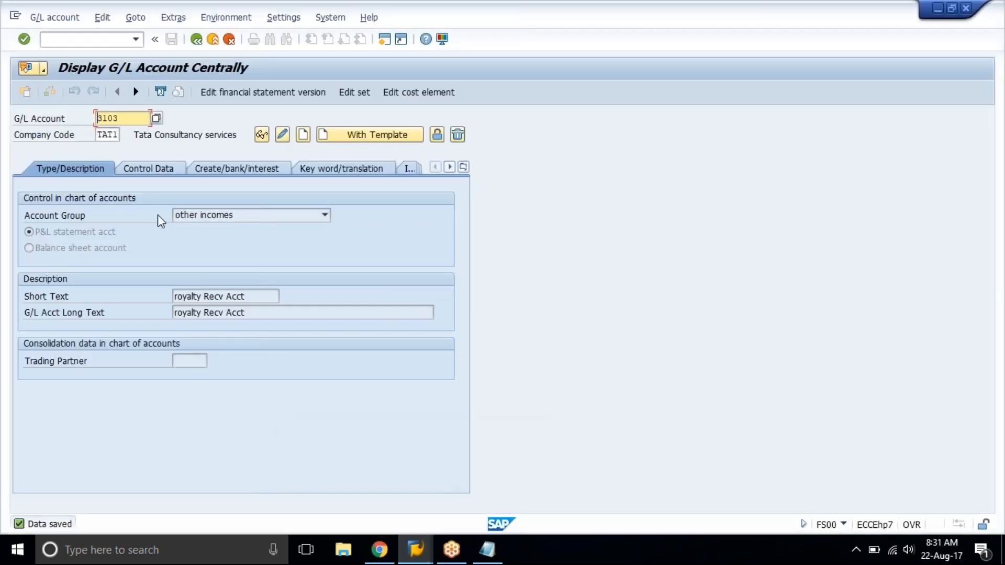
{"action": "left_click", "coordinate": [380, 549]}
{"action": "left_click", "coordinate": [380, 550]}
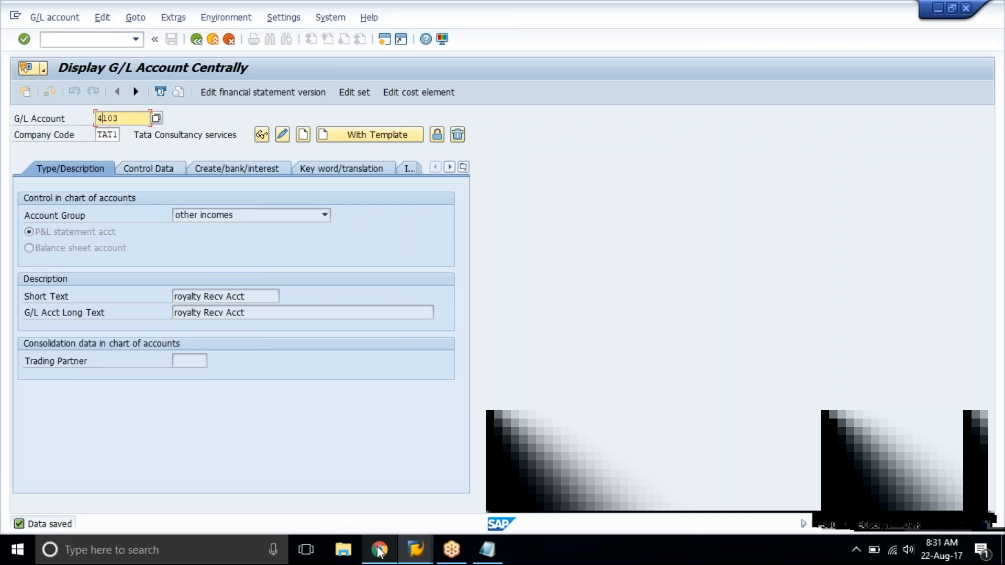
Clear the G/L account number and look through the available account groups.
{"action": "key", "text": "BackSpace"}
{"action": "key", "text": "BackSpace"}
{"action": "key", "text": "BackSpace"}
{"action": "key", "text": "BackSpace"}
{"action": "left_click", "coordinate": [216, 217]}
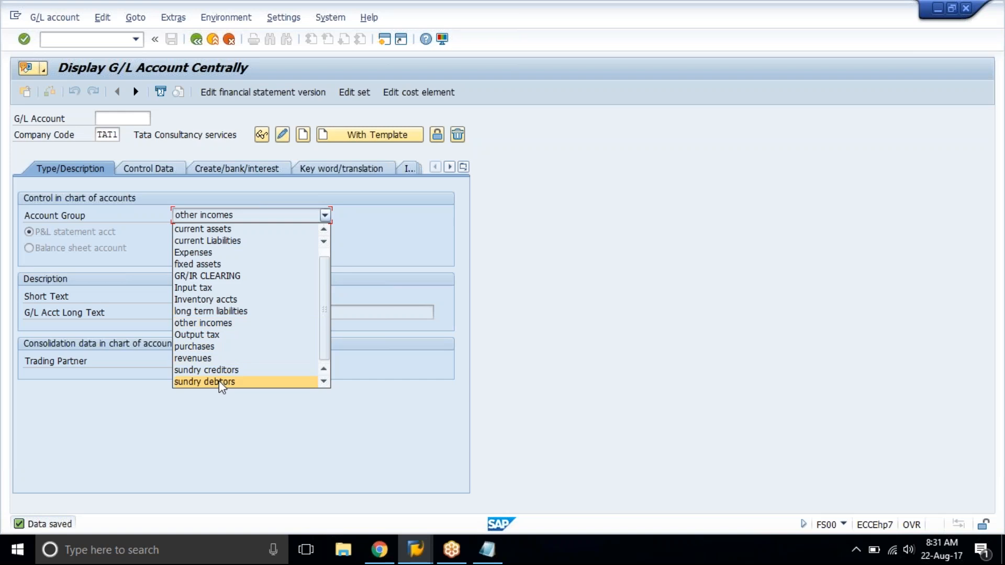
{"action": "left_click", "coordinate": [212, 252]}
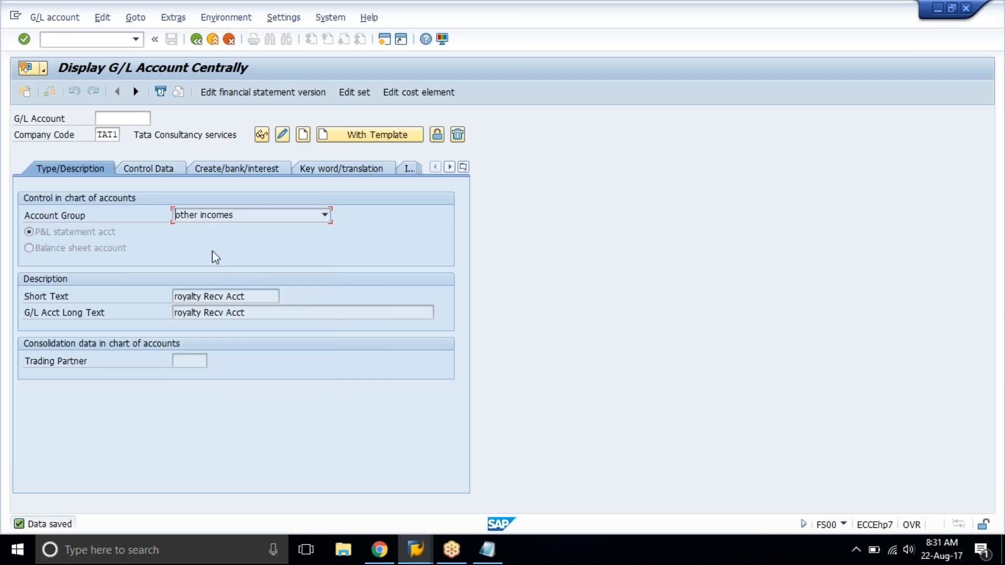
Try to create G/L account 1 in the Expenses account group and cancel the entry.
{"action": "left_click", "coordinate": [119, 123]}
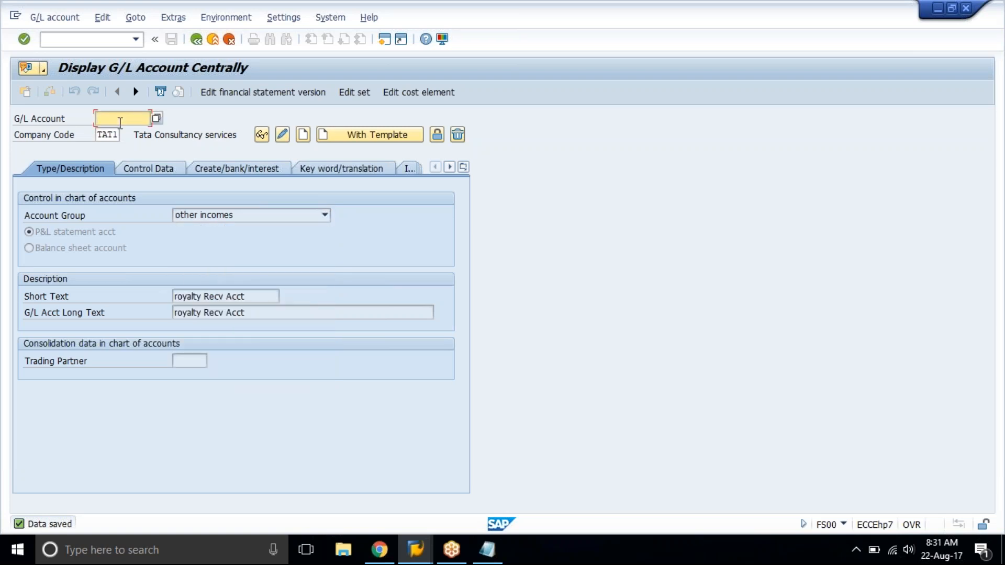
{"action": "type", "text": "1"}
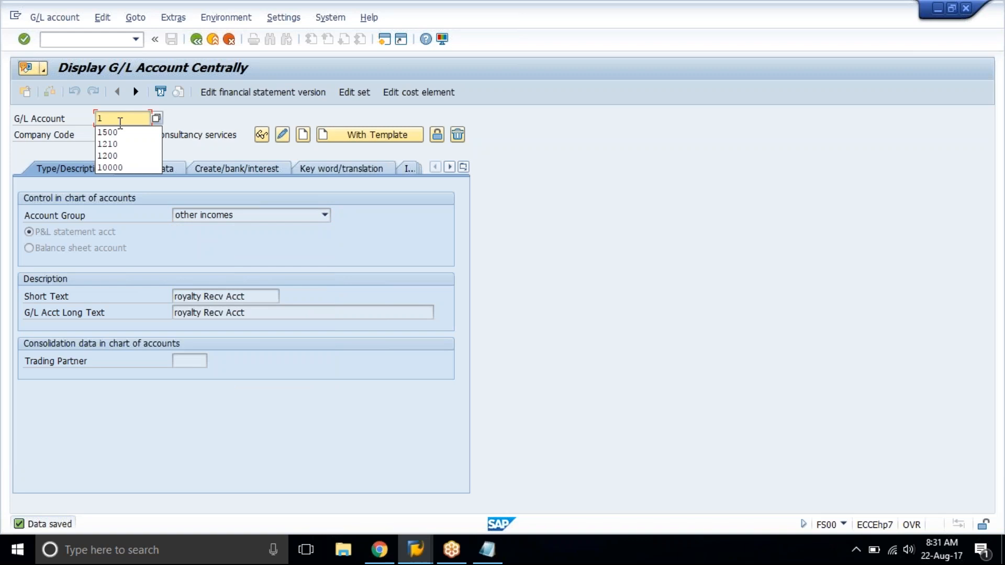
{"action": "left_click", "coordinate": [186, 109]}
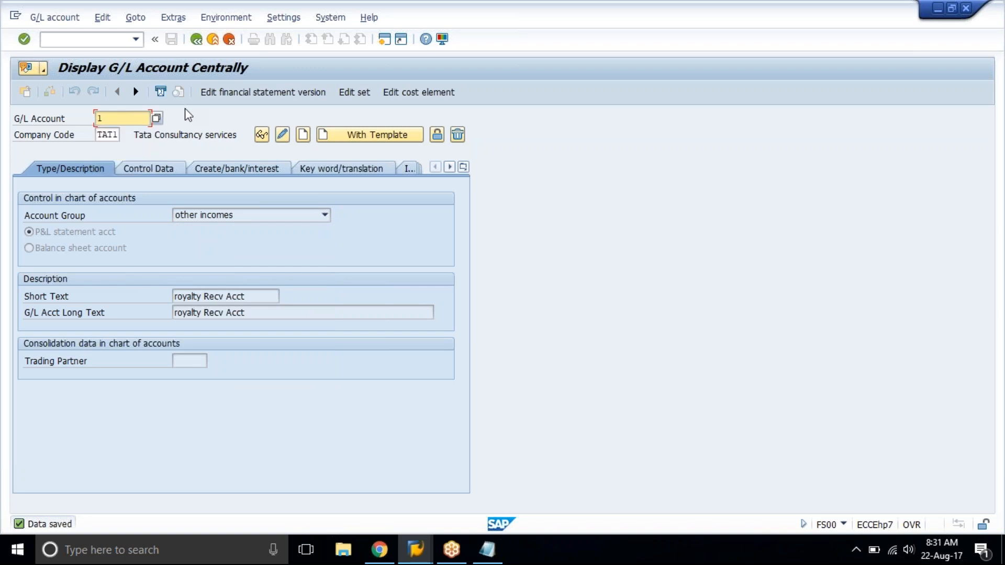
{"action": "left_click", "coordinate": [304, 135]}
{"action": "left_click", "coordinate": [276, 215]}
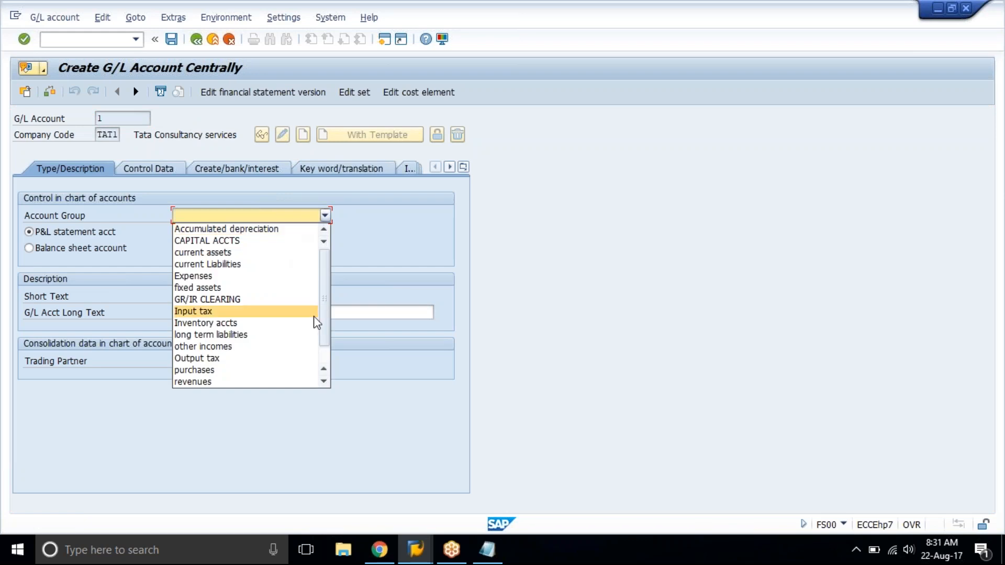
{"action": "left_click", "coordinate": [214, 277]}
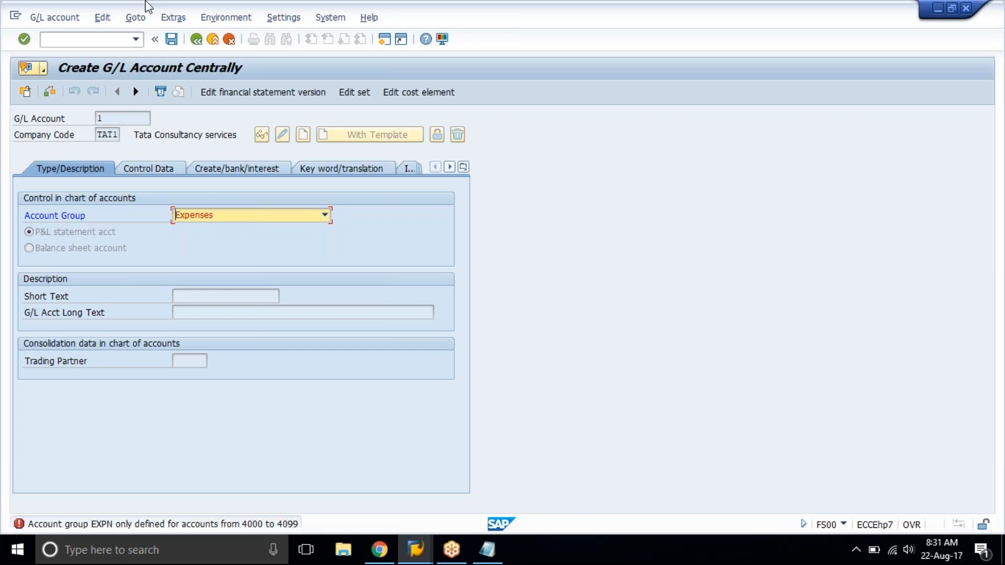
{"action": "left_click", "coordinate": [229, 39]}
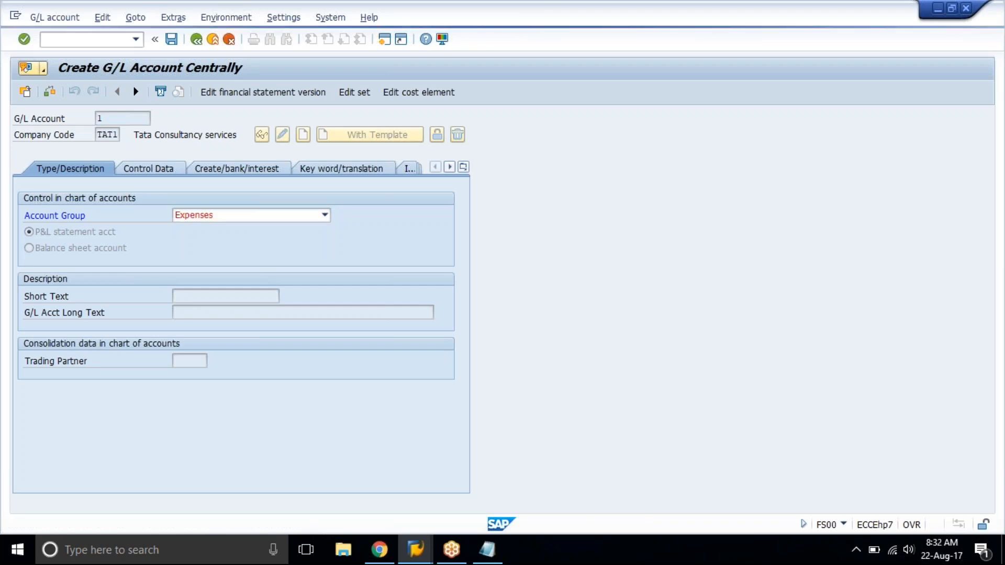
{"action": "key", "text": "Return"}
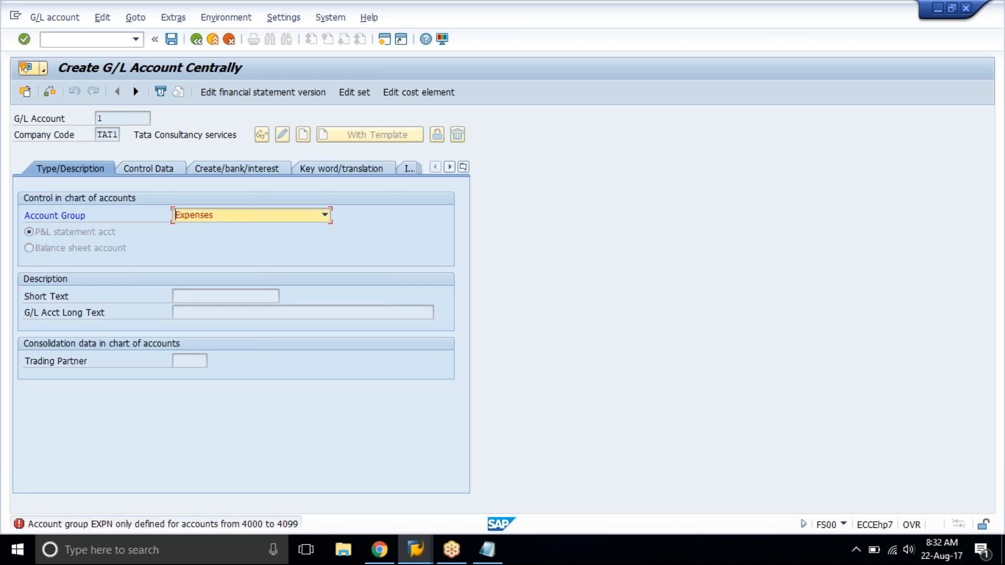
{"action": "left_click", "coordinate": [229, 39]}
{"action": "left_click", "coordinate": [253, 265]}
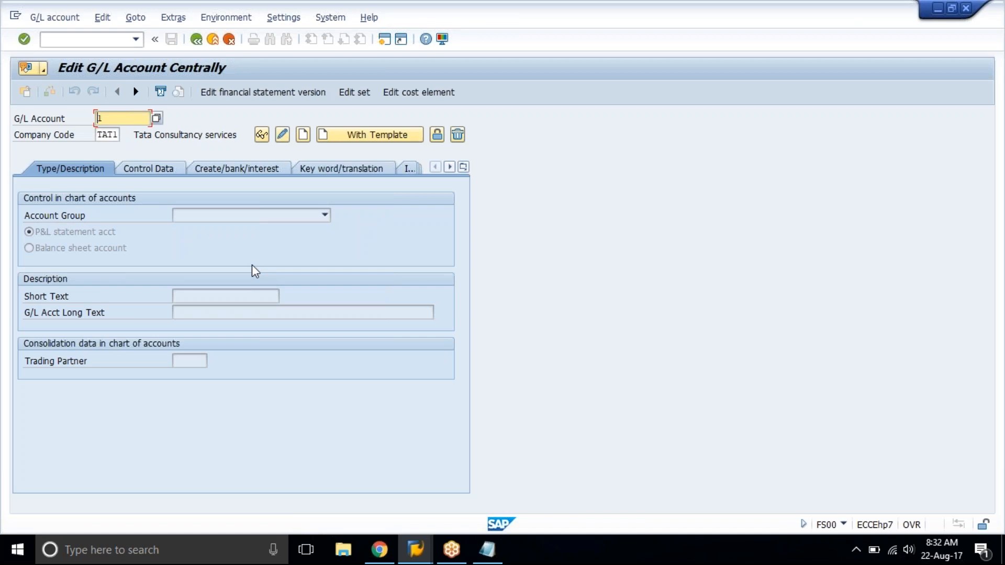
Start creating G/L account 4000 in company code TAT1 and assign it to the Expenses account group.
{"action": "type", "text": "4000"}
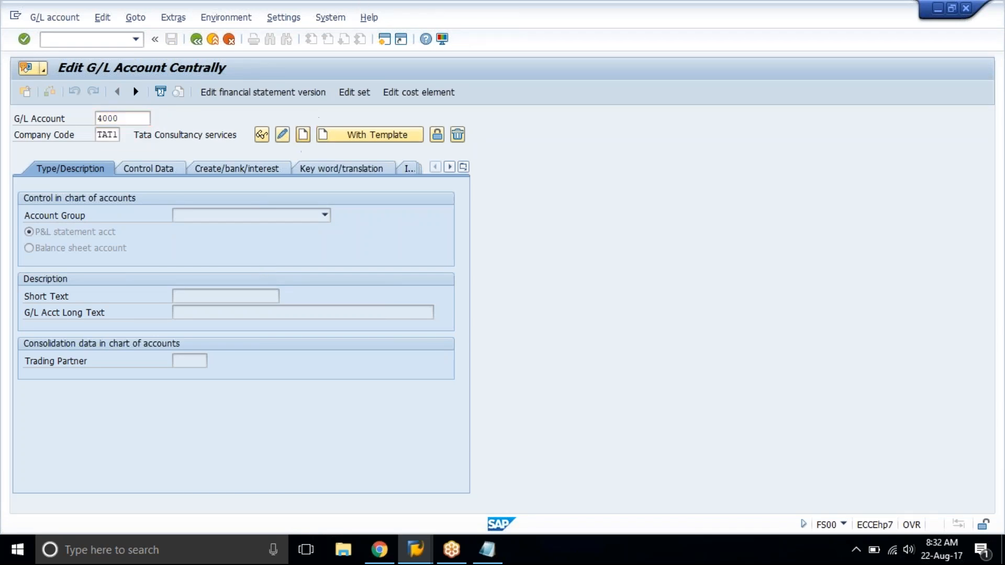
{"action": "left_click", "coordinate": [302, 135]}
{"action": "left_click", "coordinate": [271, 221]}
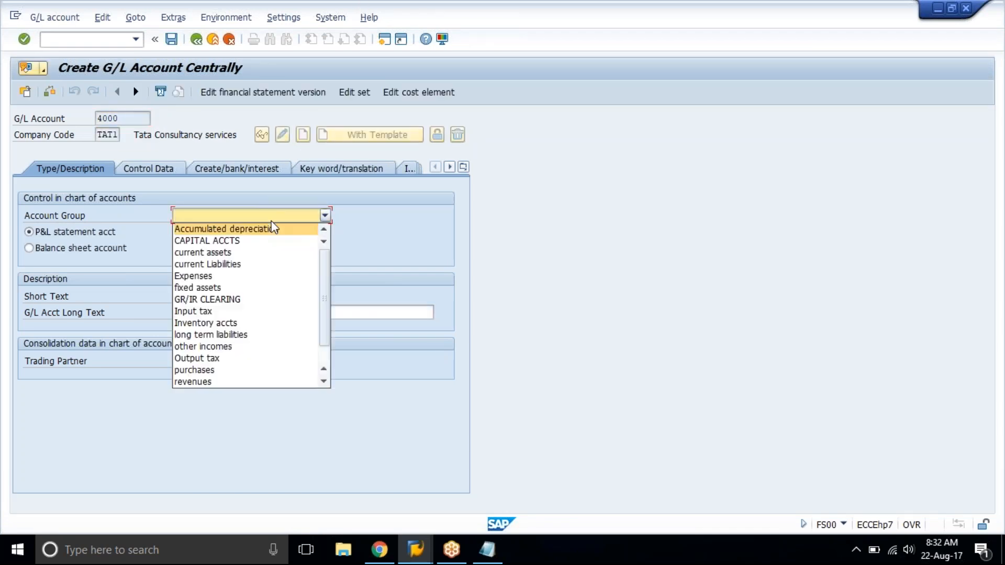
{"action": "left_click", "coordinate": [243, 278]}
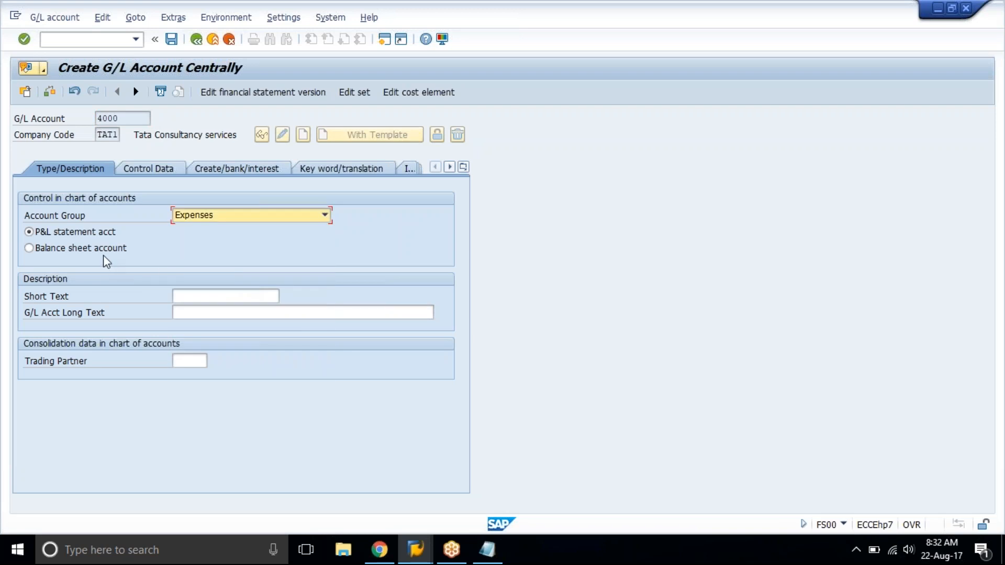
Enter Admin Exp Acct as both the short text and the long text of account 4000.
{"action": "left_click", "coordinate": [216, 300]}
{"action": "type", "text": "Admin "}
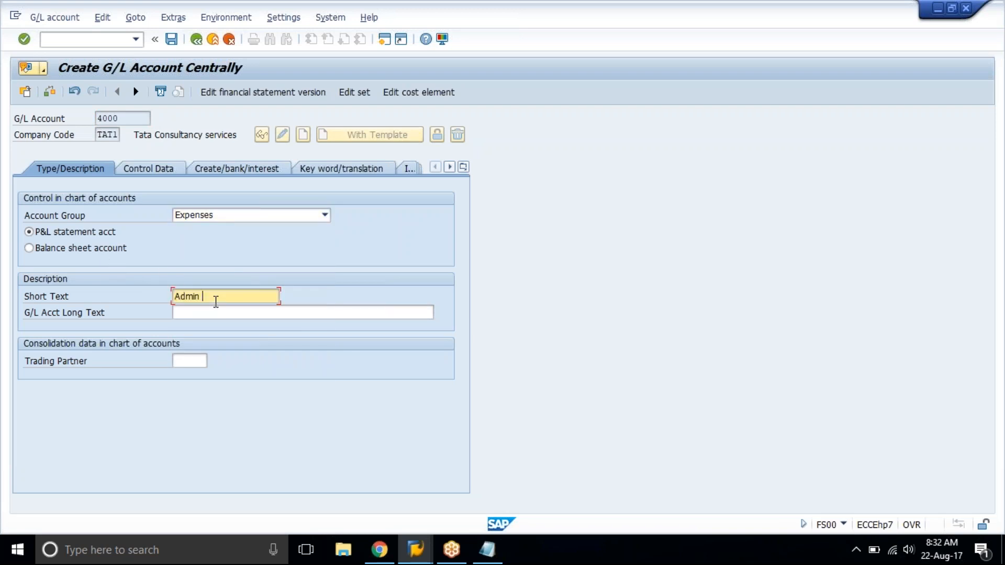
{"action": "type", "text": "Exp Acct"}
{"action": "key", "text": "ctrl+a"}
{"action": "key", "text": "ctrl+c"}
{"action": "key", "text": "Tab"}
{"action": "key", "text": "ctrl+v"}
{"action": "key", "text": "Return"}
Enable line item display and set the sort key to 001 in the control data of account 4000.
{"action": "left_click", "coordinate": [152, 169]}
{"action": "left_click", "coordinate": [92, 445]}
{"action": "left_click", "coordinate": [180, 458]}
{"action": "type", "text": "001"}
{"action": "key", "text": "Return"}
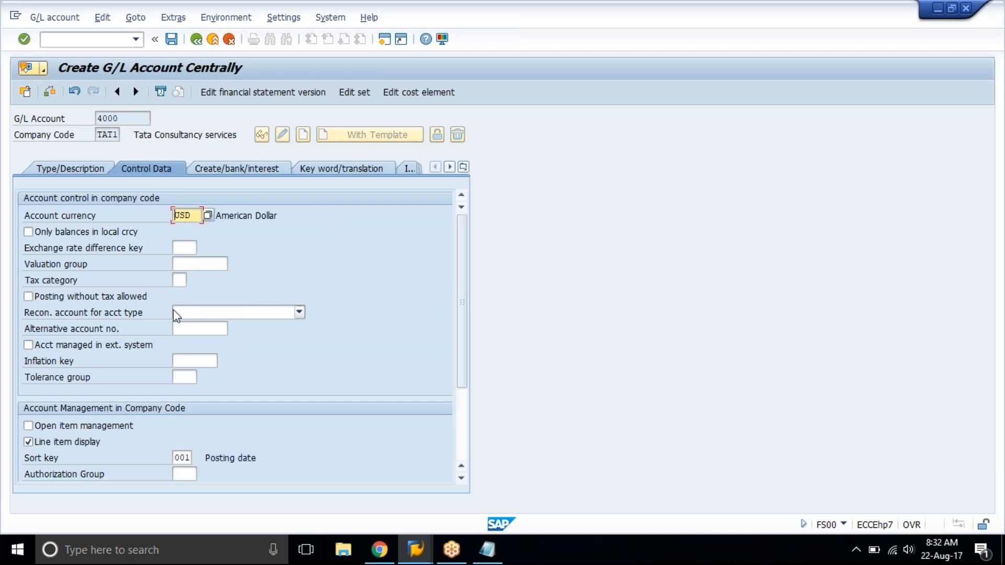
Set the field status group of account 4000 to G001 and save the account.
{"action": "left_click", "coordinate": [239, 173]}
{"action": "type", "text": "G001"}
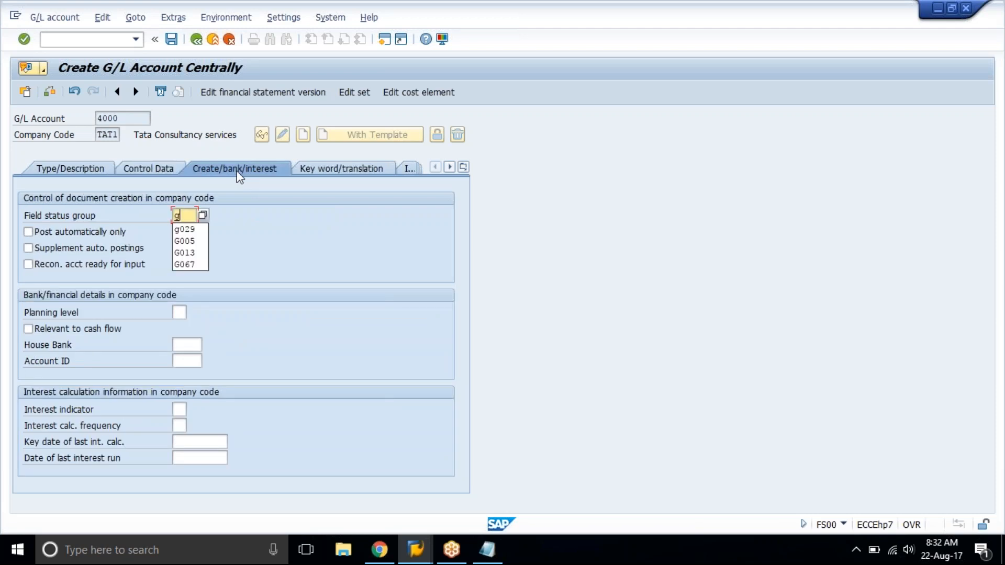
{"action": "key", "text": "Return"}
{"action": "key", "text": "ctrl+s"}
Compare the field status groups of accounts 4000 to 4006 in the training spreadsheet and return to SAP.
{"action": "left_click", "coordinate": [368, 550]}
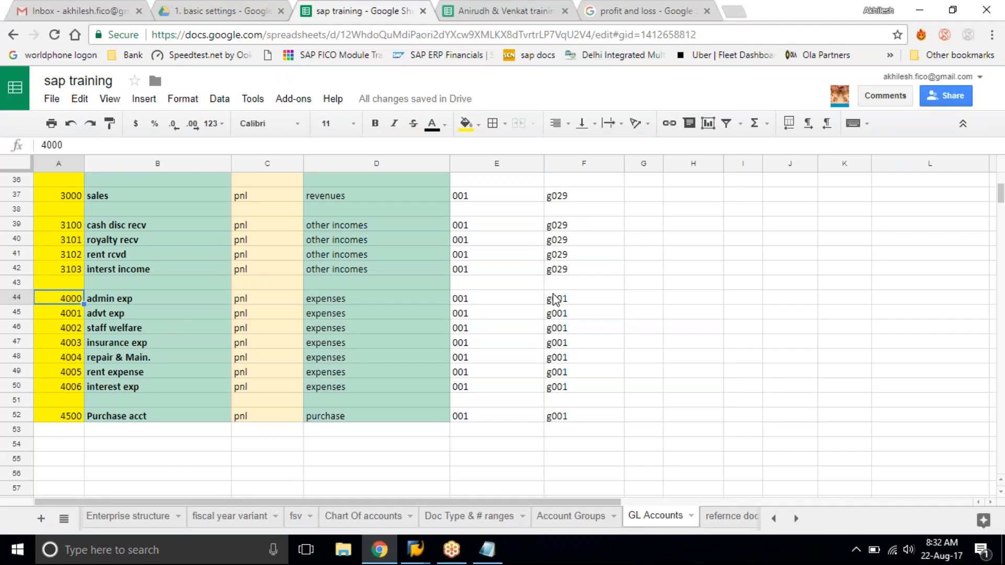
{"action": "left_click_drag", "start_coordinate": [553, 299], "coordinate": [566, 386]}
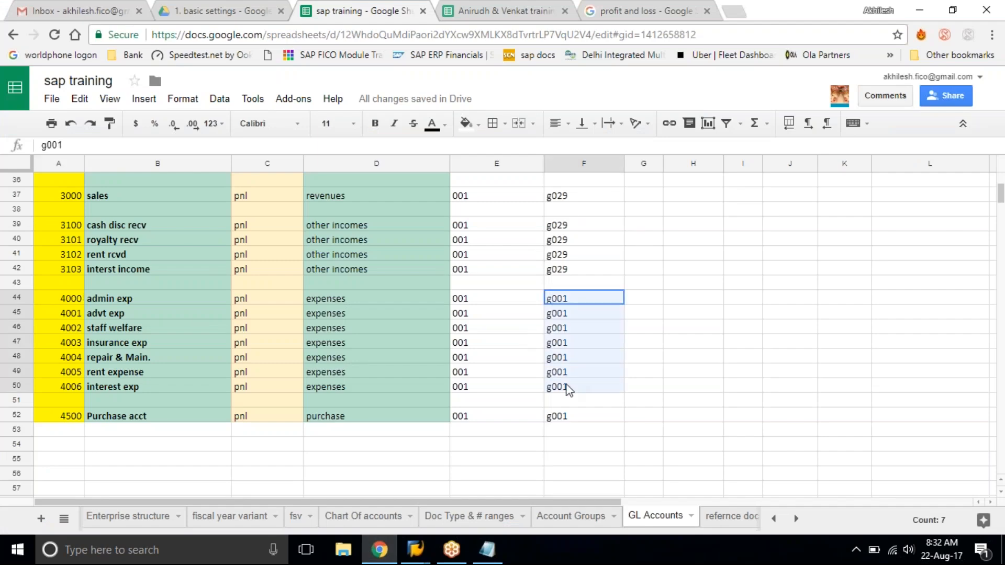
{"action": "left_click", "coordinate": [567, 389]}
{"action": "left_click", "coordinate": [914, 9]}
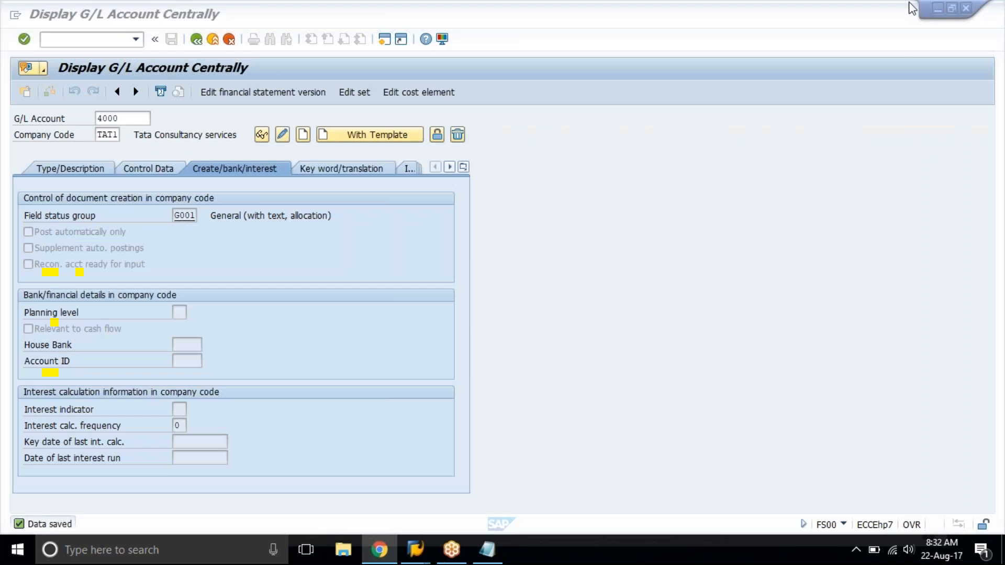
Start creating G/L account 4001 in company code TAT1 with account 4000 as the reference account.
{"action": "left_click", "coordinate": [75, 170]}
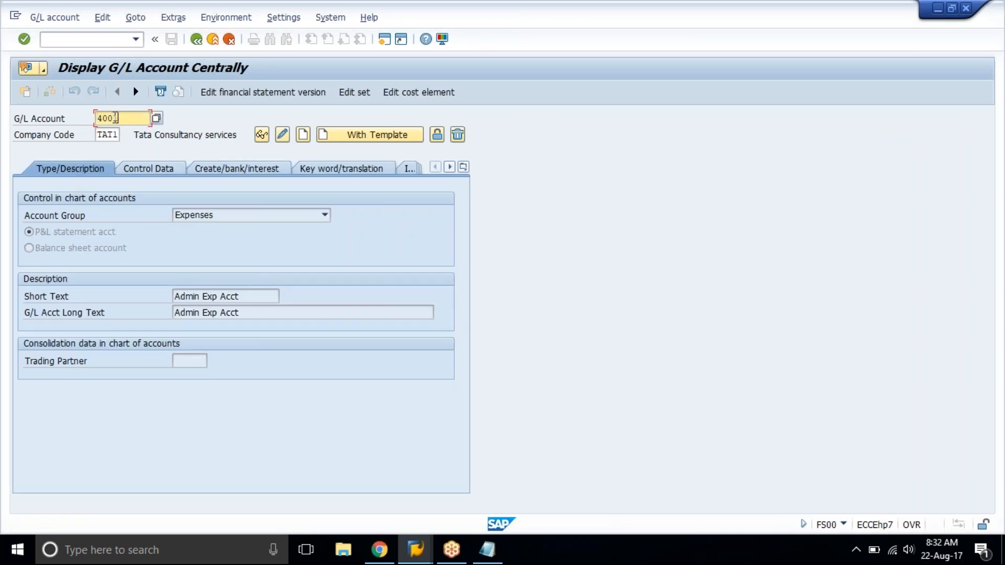
{"action": "left_click", "coordinate": [328, 137]}
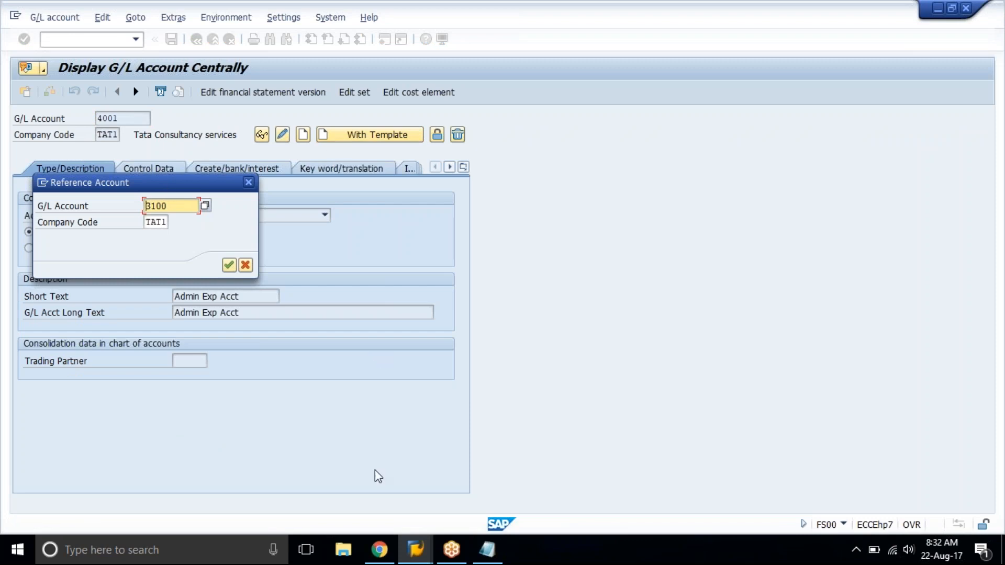
{"action": "left_click", "coordinate": [384, 560]}
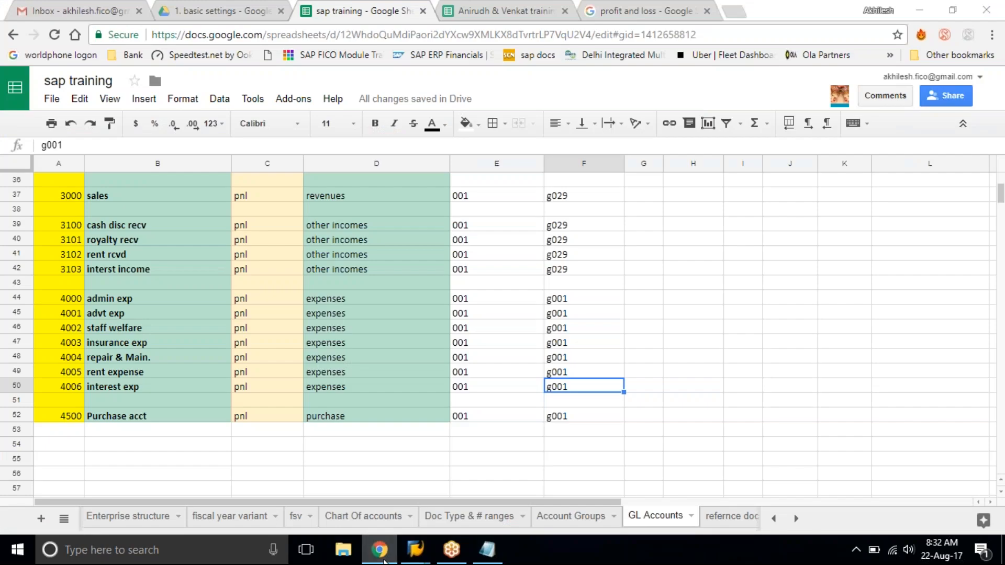
{"action": "left_click", "coordinate": [380, 550]}
{"action": "left_click", "coordinate": [380, 550]}
{"action": "left_click", "coordinate": [384, 561]}
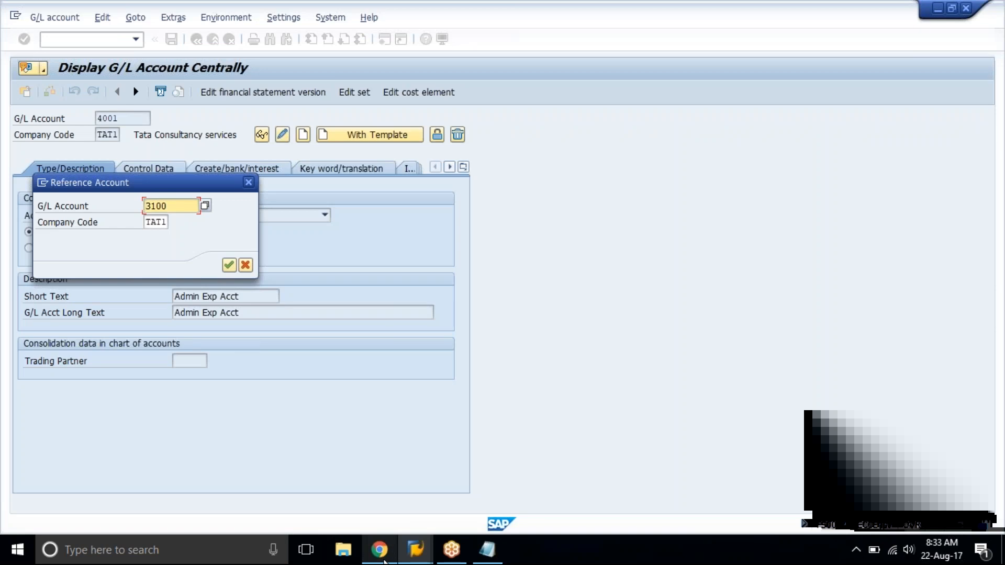
{"action": "type", "text": "4000"}
{"action": "key", "text": "Return"}
Change the short text and long text of account 4001 to Advt Exp Acct and save the account.
{"action": "key", "text": "Tab"}
{"action": "key", "text": "Tab"}
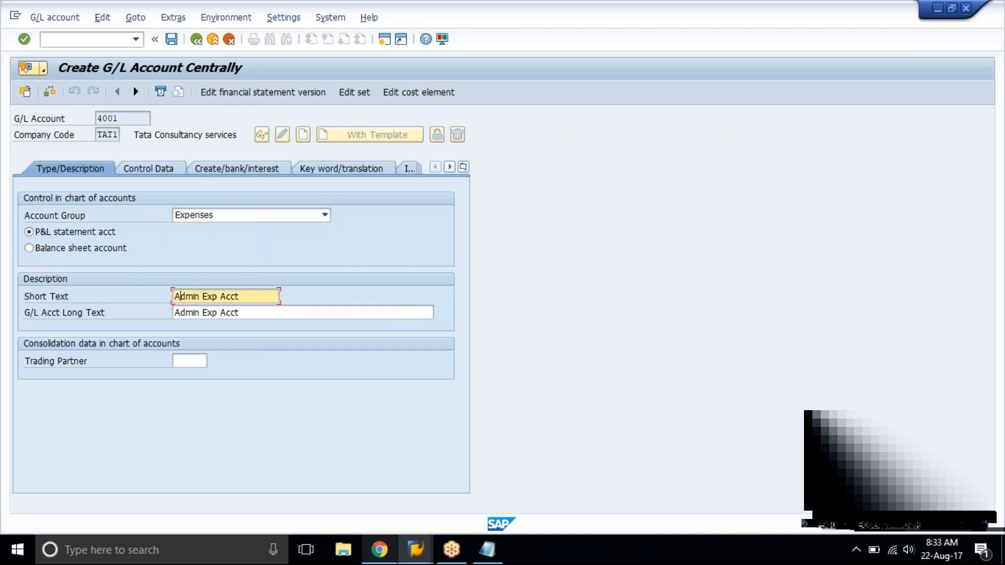
{"action": "type", "text": "vt"}
{"action": "key", "text": "Delete"}
{"action": "key", "text": "Tab"}
{"action": "key", "text": "ctrl+v"}
{"action": "key", "text": "ctrl+s"}
Start creating G/L account 4002 with account 4000 of company code TAT1 as the reference account.
{"action": "left_click", "coordinate": [113, 118]}
{"action": "type", "text": "2"}
{"action": "left_click", "coordinate": [370, 135]}
{"action": "key", "text": "Return"}
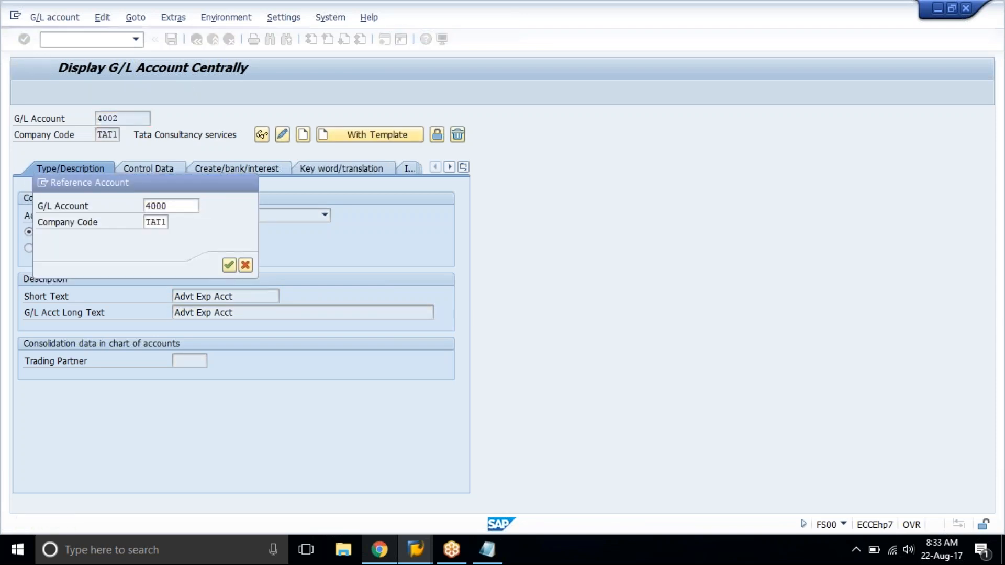
Enter Staff welfare acct as the short text and long text of account 4002 and save the account.
{"action": "key", "text": "Tab"}
{"action": "key", "text": "Tab"}
{"action": "key", "text": "ctrl+a"}
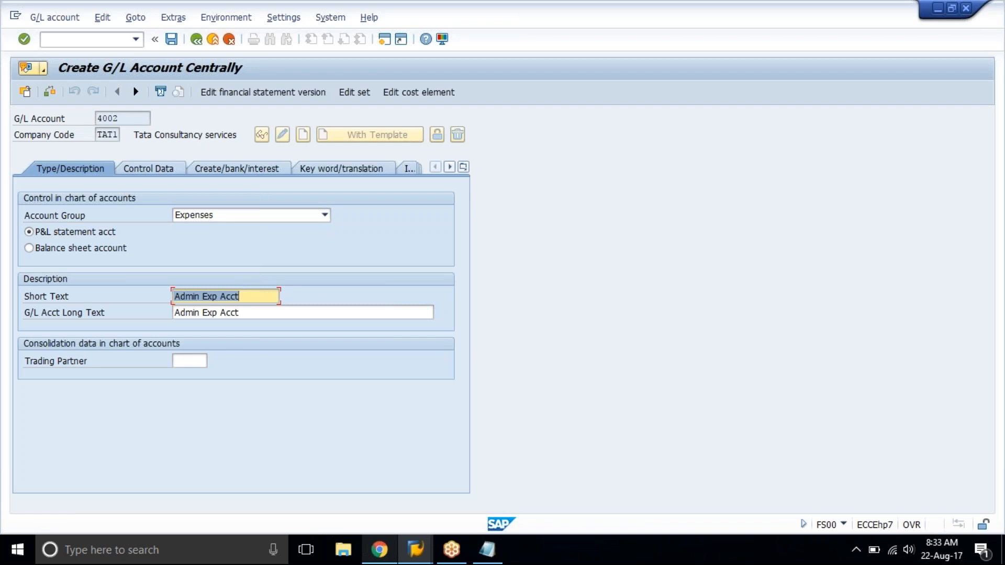
{"action": "type", "text": "Staff wel"}
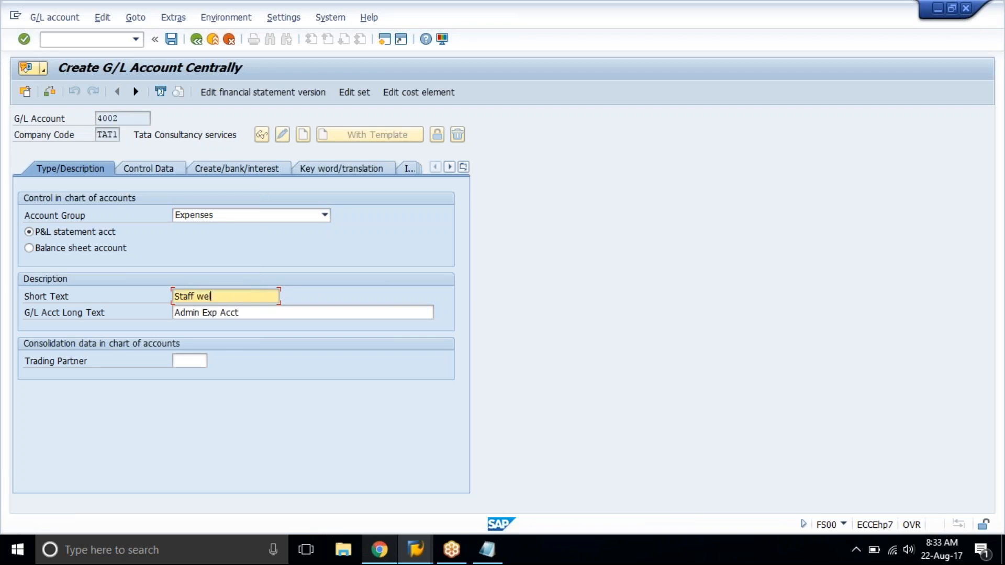
{"action": "type", "text": "fare acct"}
{"action": "key", "text": "ctrl+a"}
{"action": "key", "text": "ctrl+c"}
{"action": "key", "text": "Tab"}
{"action": "key", "text": "ctrl+v"}
{"action": "key", "text": "ctrl+s"}
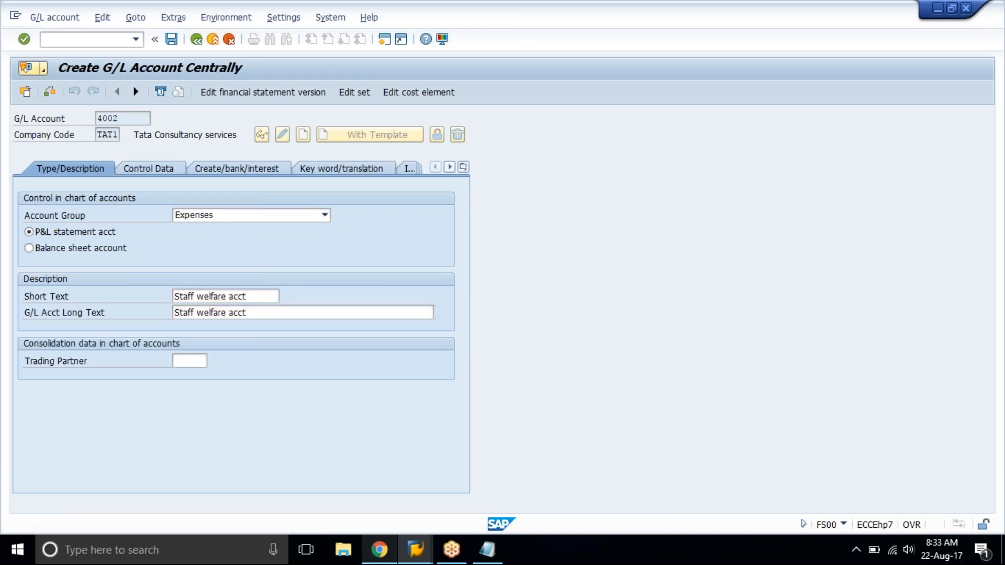
Start creating G/L account 4003 with account 4000 of company code TAT1 as the reference account.
{"action": "key", "text": "BackSpace"}
{"action": "type", "text": "3"}
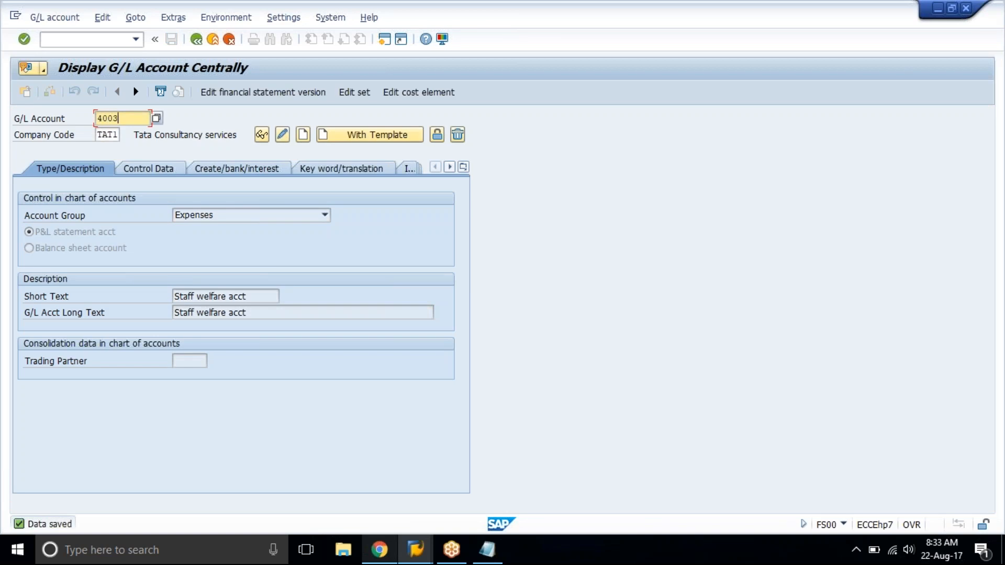
{"action": "left_click", "coordinate": [365, 138]}
{"action": "key", "text": "Return"}
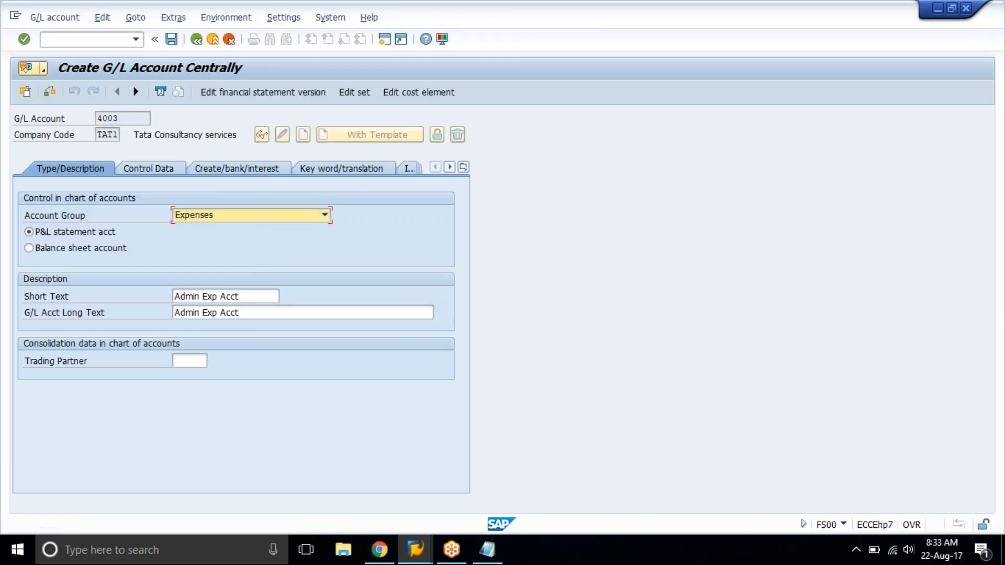
Enter Rent Expense as the short text and long text of account 4003 and save the account.
{"action": "left_click", "coordinate": [206, 297]}
{"action": "key", "text": "ctrl+a"}
{"action": "type", "text": "Re"}
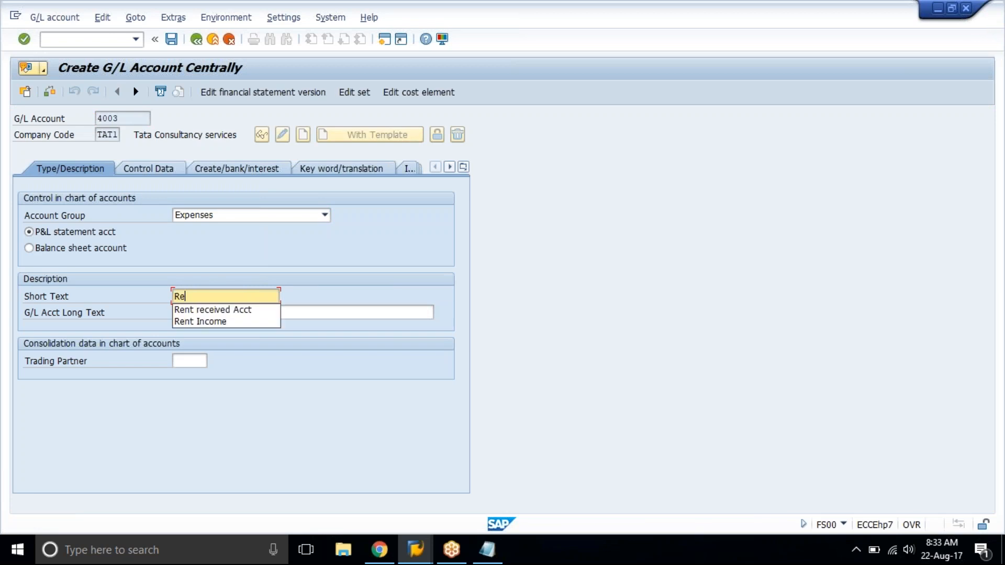
{"action": "type", "text": "nt Expense"}
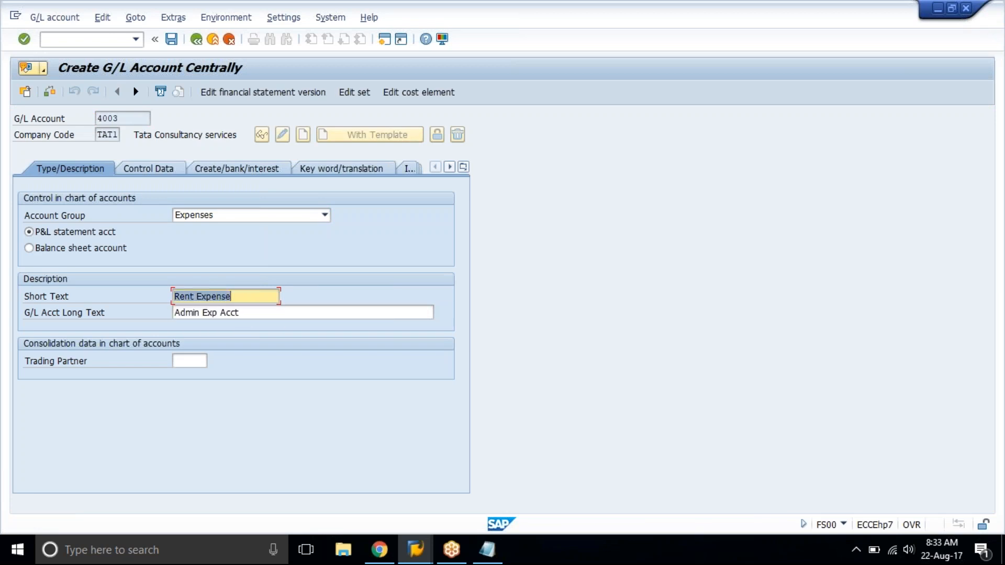
{"action": "key", "text": "Tab"}
{"action": "key", "text": "ctrl+v"}
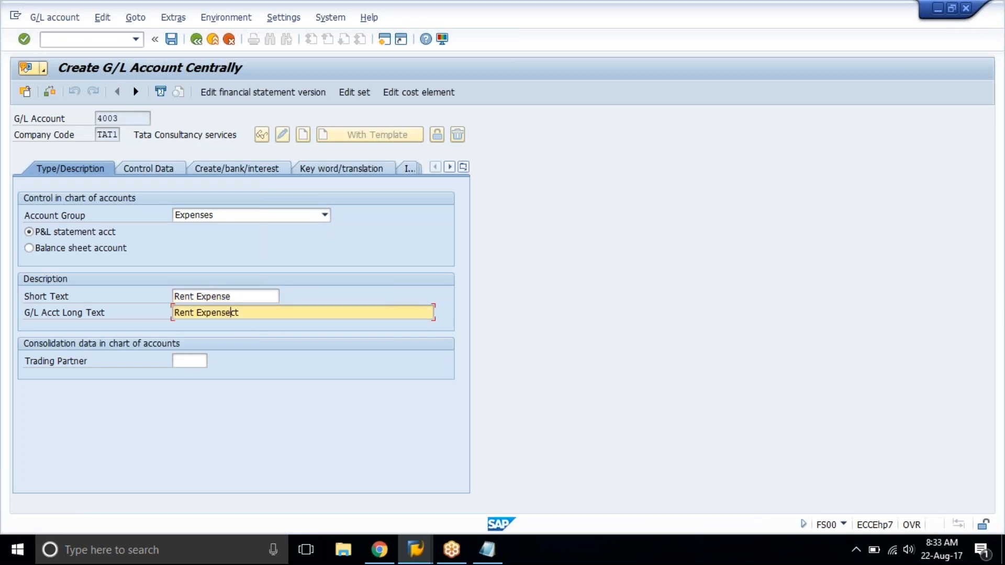
{"action": "key", "text": "ctrl+s"}
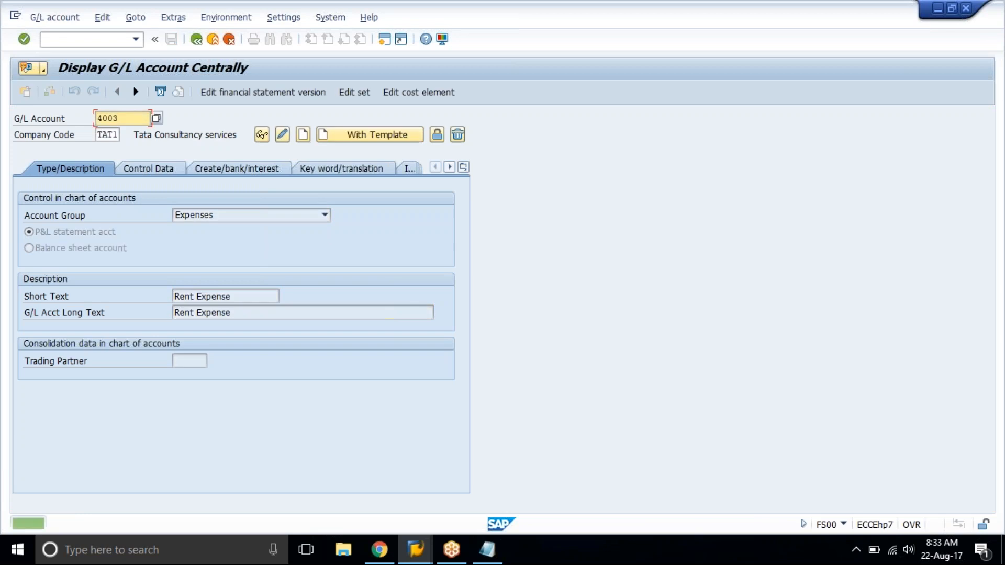
Start creating G/L account 4004 with account 4000 of company code TAT1 as the reference account.
{"action": "type", "text": "04"}
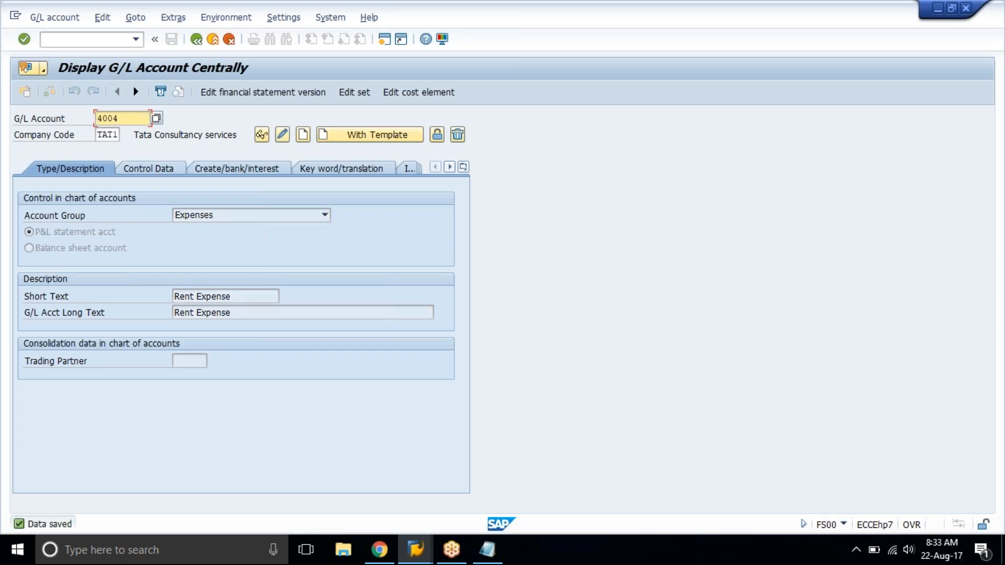
{"action": "left_click", "coordinate": [353, 134]}
{"action": "key", "text": "Return"}
Enter Interest Expense as the short text and long text of account 4004 and save the account.
{"action": "key", "text": "Tab"}
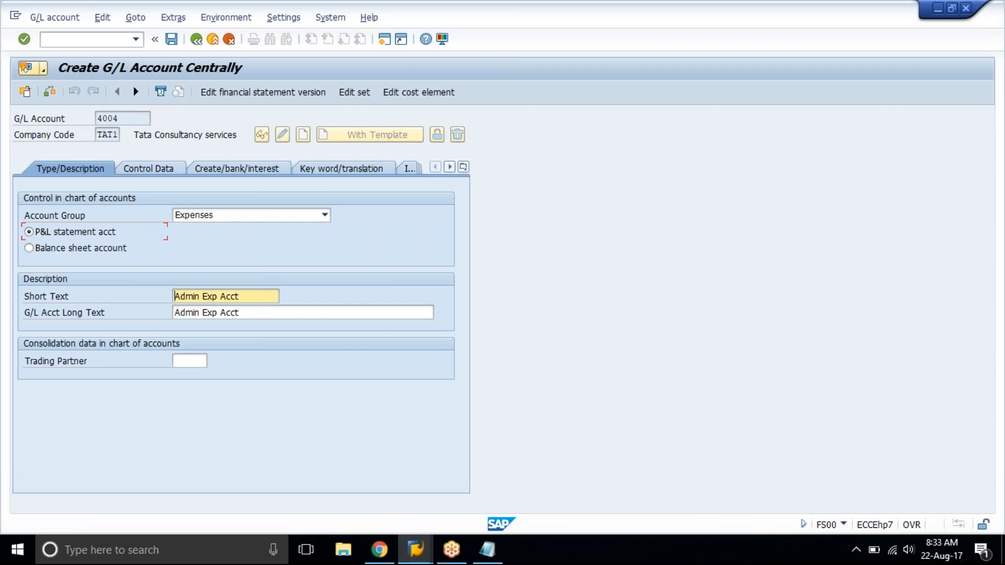
{"action": "key", "text": "shift+End"}
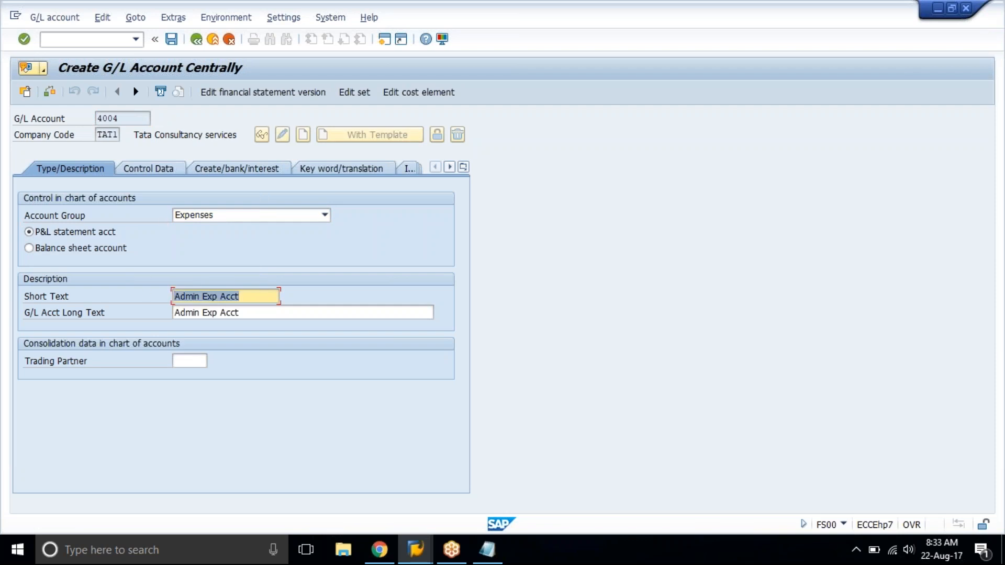
{"action": "type", "text": "Inter"}
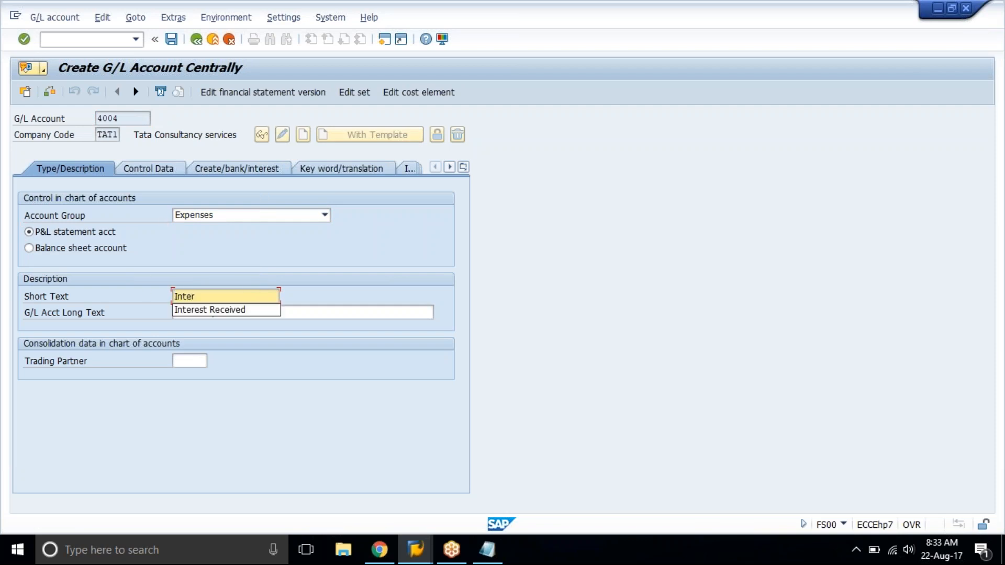
{"action": "type", "text": "est Expense"}
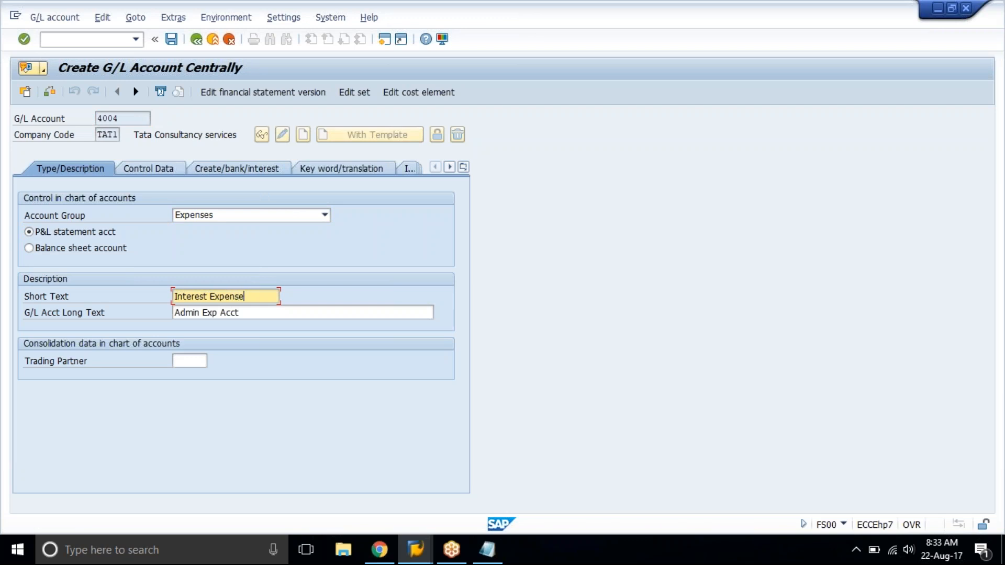
{"action": "key", "text": "ctrl+a"}
{"action": "key", "text": "ctrl+c"}
{"action": "key", "text": "Tab"}
{"action": "key", "text": "ctrl+v"}
{"action": "key", "text": "ctrl+s"}
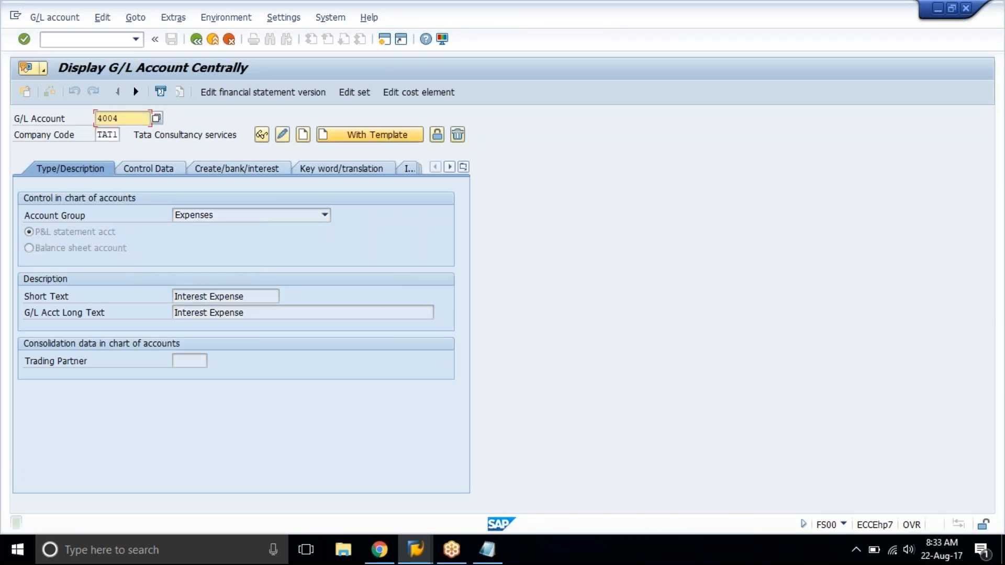
Start creating G/L account 4005 from reference account 4000 and check the expense account names in the training spreadsheet.
{"action": "left_click", "coordinate": [370, 135]}
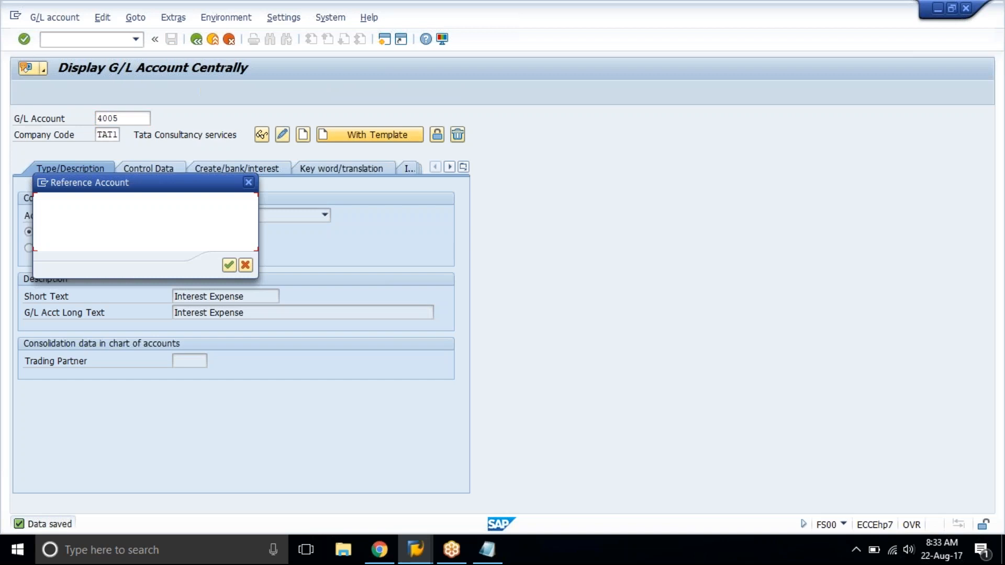
{"action": "key", "text": "Return"}
{"action": "key", "text": "Tab"}
{"action": "key", "text": "ctrl+a"}
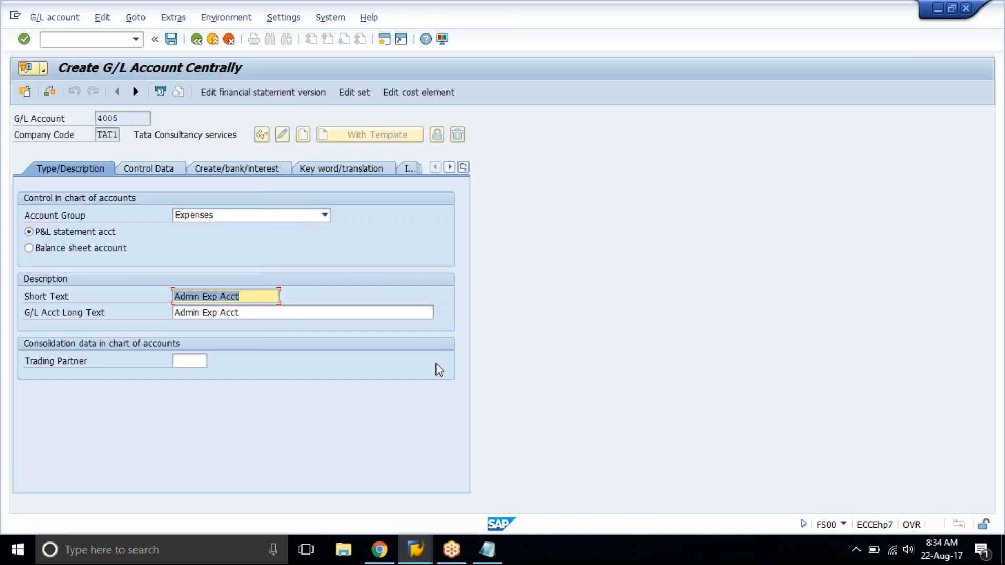
{"action": "left_click", "coordinate": [379, 550]}
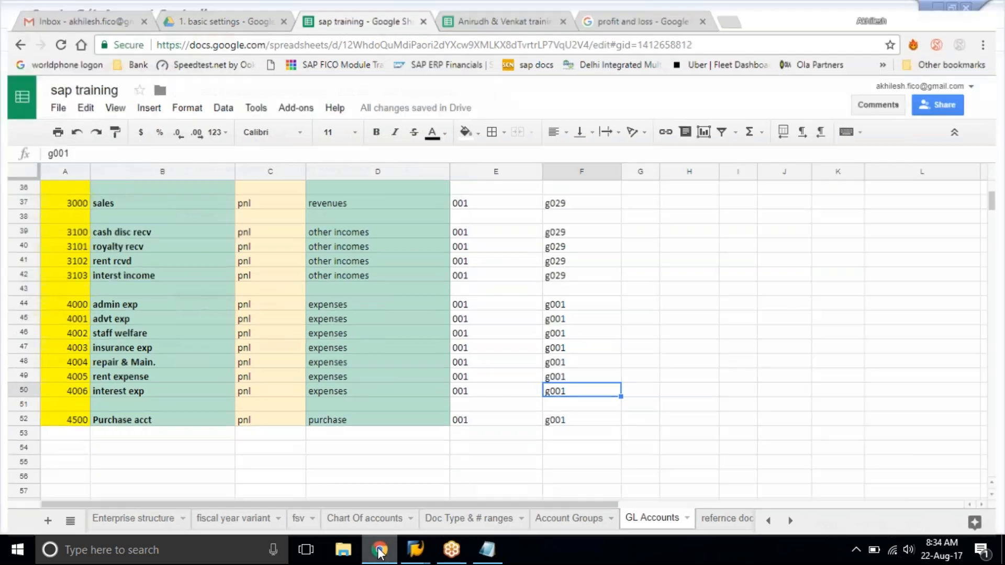
{"action": "left_click", "coordinate": [379, 550]}
Enter Repair & main. acct as the short text and long text of account 4005 and save the account.
{"action": "type", "text": "Repair & main."}
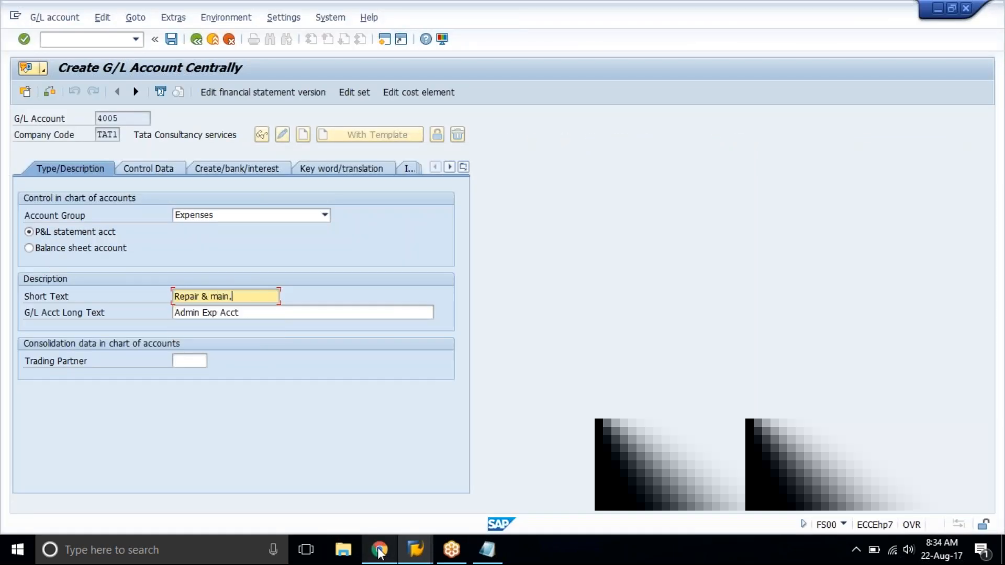
{"action": "type", "text": " acc"}
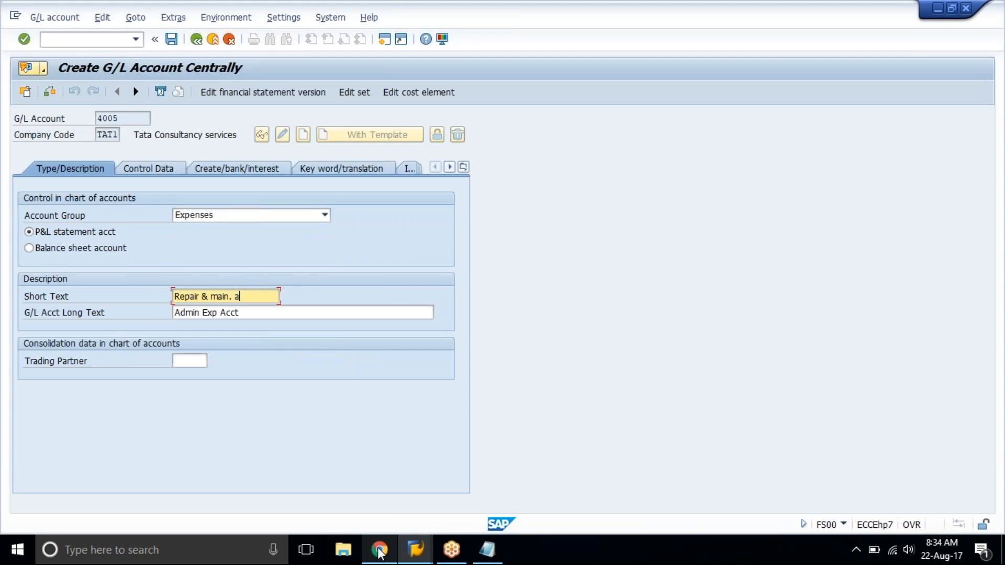
{"action": "key", "text": "ctrl+a"}
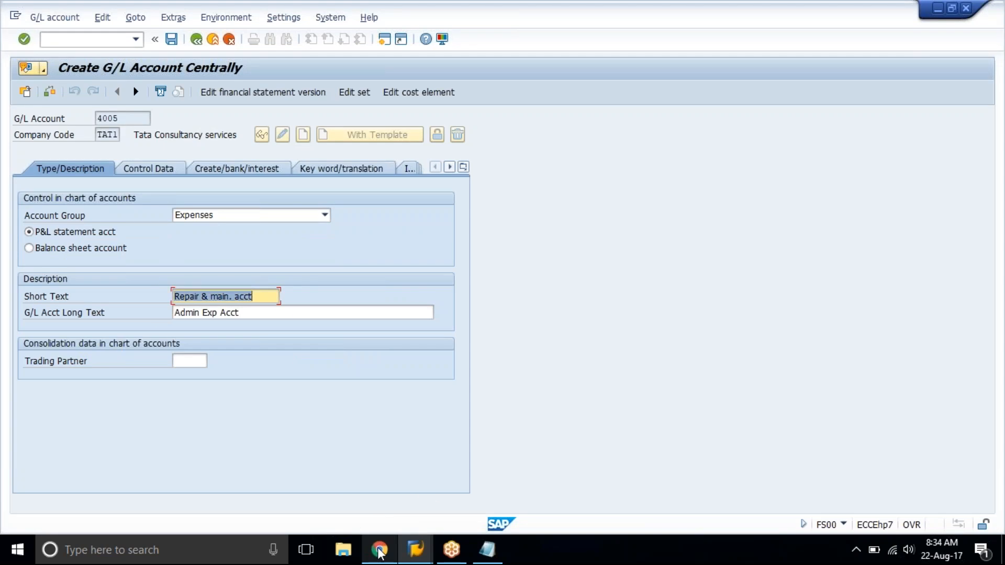
{"action": "key", "text": "ctrl+c"}
{"action": "key", "text": "Tab"}
{"action": "key", "text": "ctrl+v"}
{"action": "key", "text": "Return"}
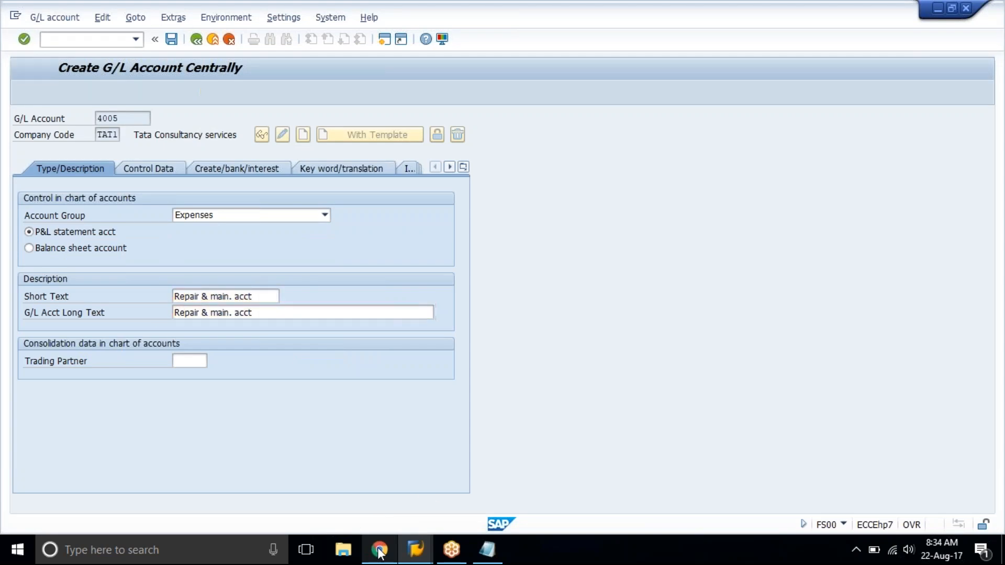
{"action": "key", "text": "ctrl+s"}
Start creating G/L account 4006 with account 4000 of company code TAT1 as the reference account.
{"action": "type", "text": "6"}
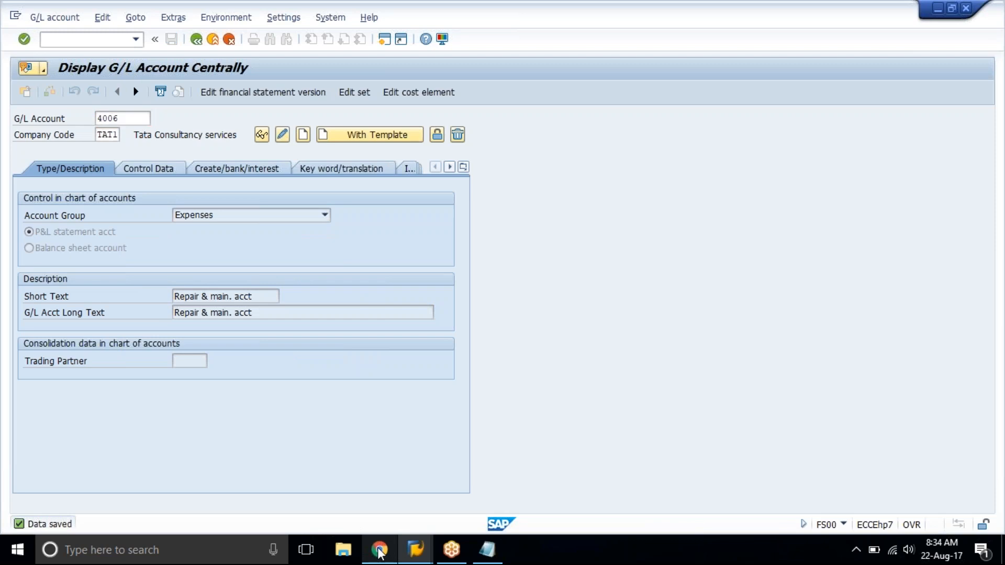
{"action": "key", "text": "shift+F8"}
{"action": "key", "text": "Return"}
Clear the copied short text and long text of account 4006.
{"action": "key", "text": "Tab"}
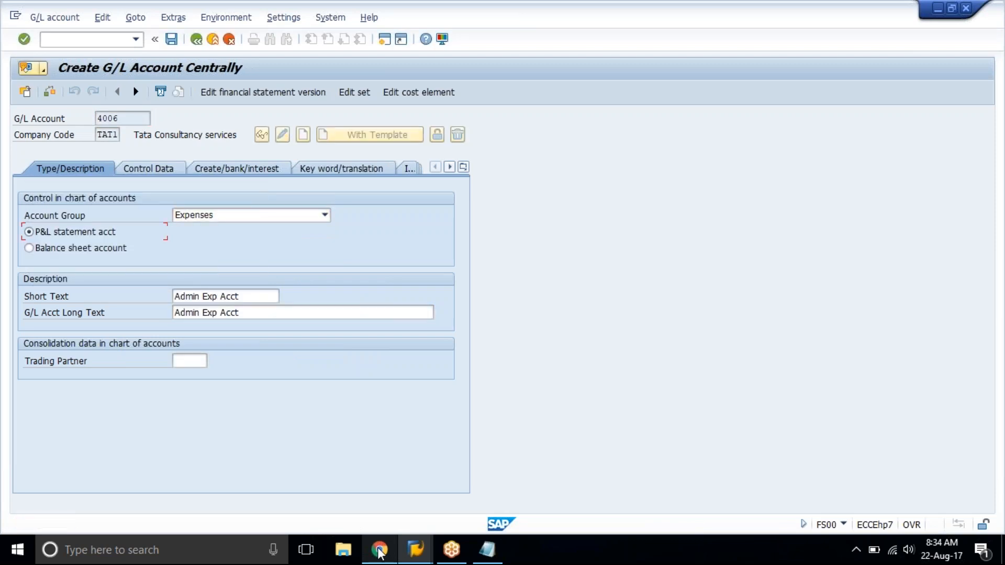
{"action": "key", "text": "Tab"}
{"action": "key", "text": "Delete"}
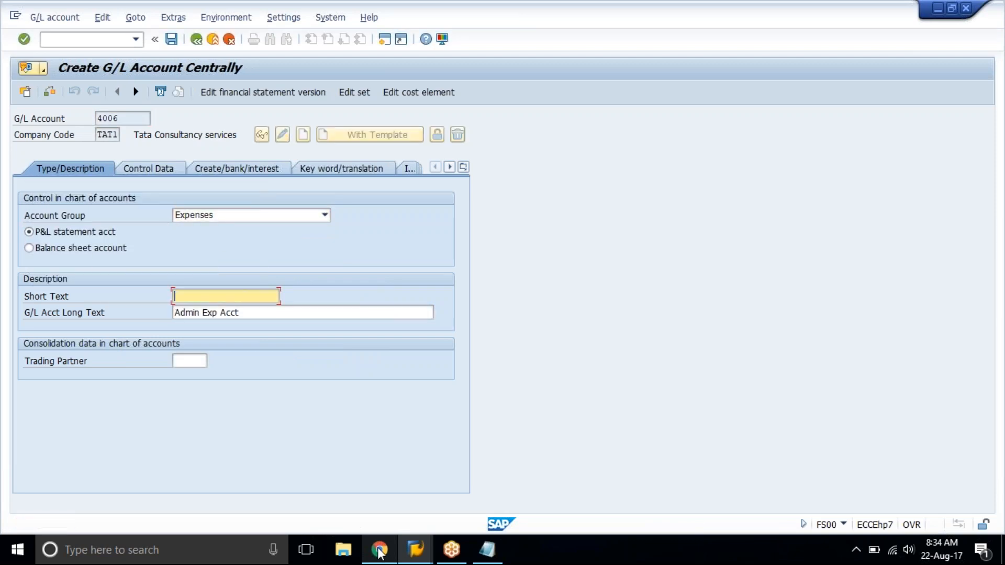
{"action": "key", "text": "Tab"}
{"action": "key", "text": "Delete"}
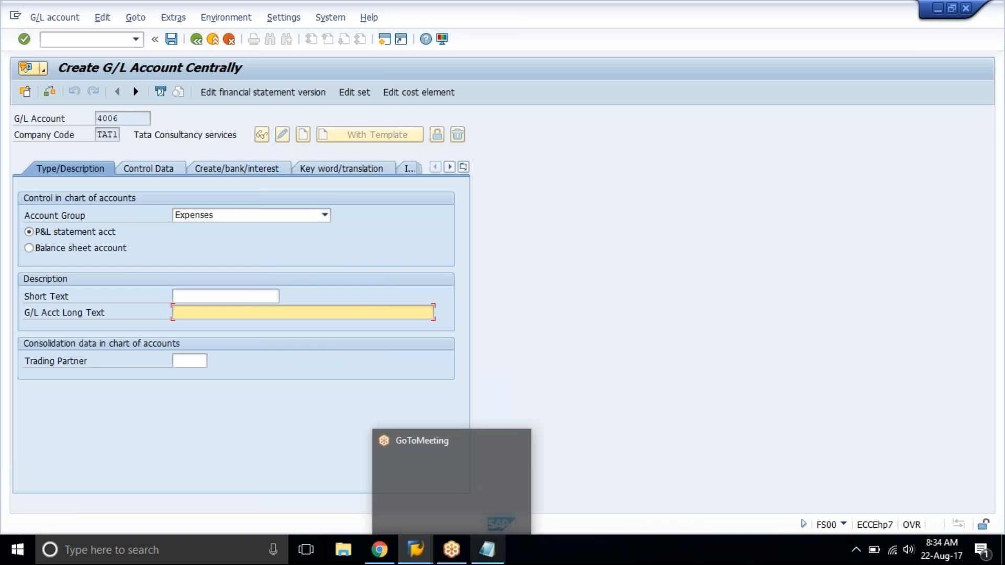
Check the expense account names in the training spreadsheet and return to the short text of account 4006 in SAP.
{"action": "left_click", "coordinate": [380, 549]}
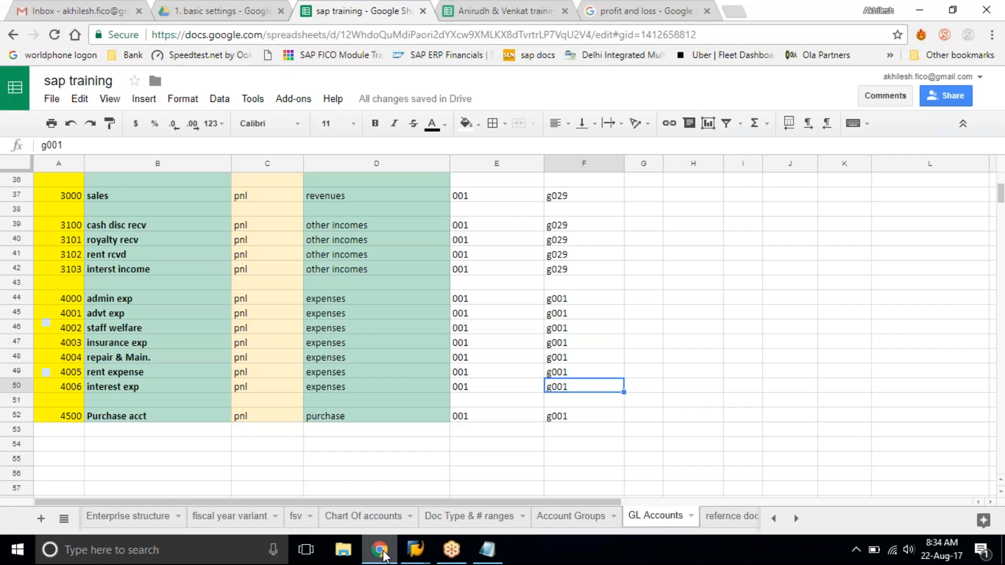
{"action": "left_click", "coordinate": [380, 550]}
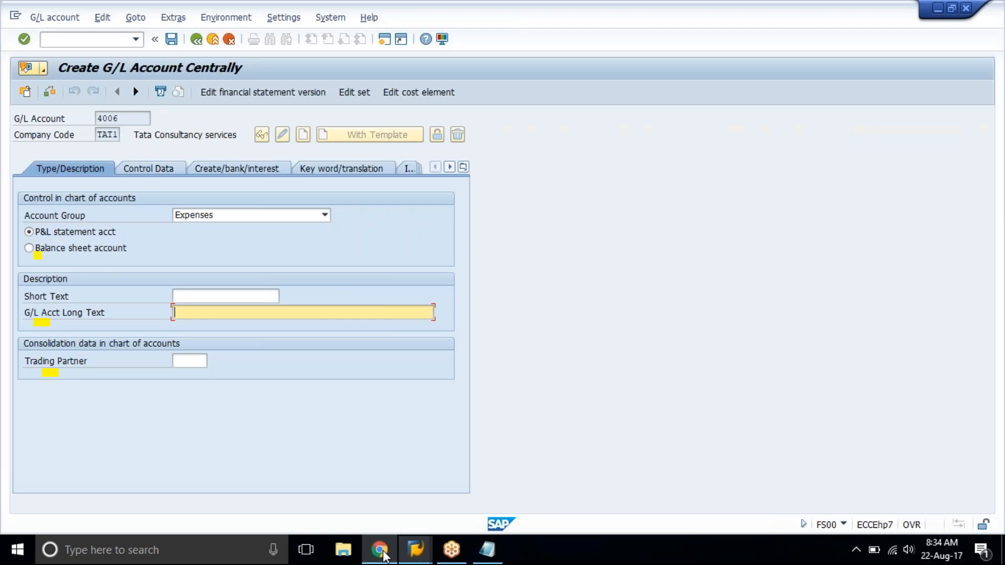
{"action": "left_click", "coordinate": [380, 550]}
{"action": "left_click", "coordinate": [382, 552]}
{"action": "key", "text": "shift+Tab"}
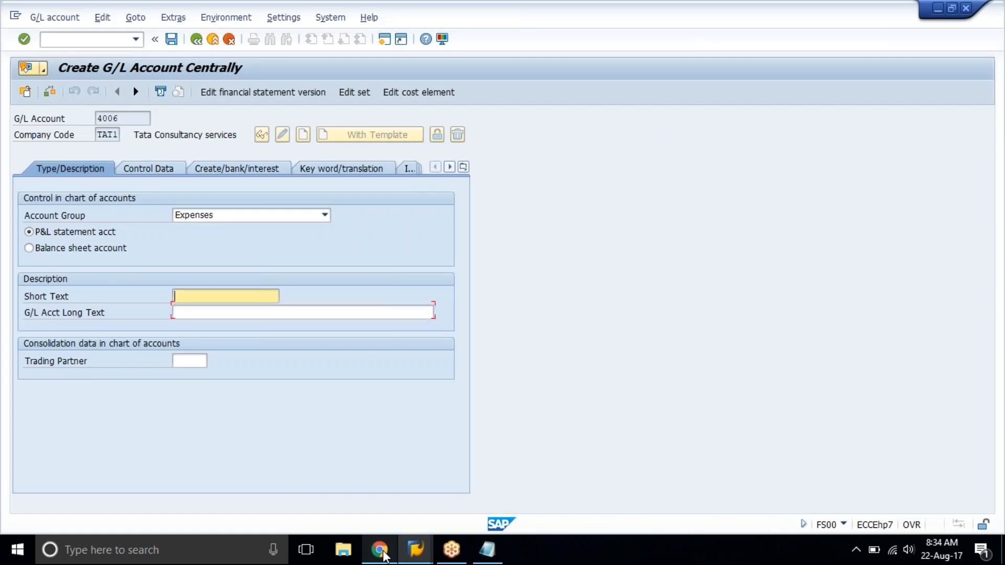
Enter Bank charges Acct as the short text and long text of account 4006 and save the account.
{"action": "type", "text": "VBank charge"}
{"action": "key", "text": "Delete"}
{"action": "type", "text": "Acct"}
{"action": "key", "text": "shift+Home"}
{"action": "key", "text": "Tab"}
{"action": "key", "text": "ctrl+v"}
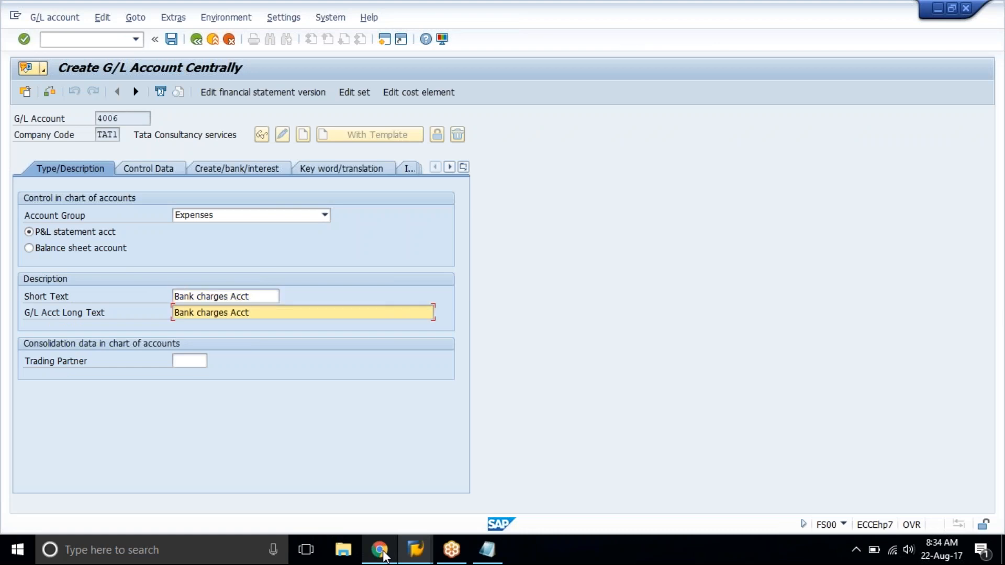
{"action": "key", "text": "ctrl+s"}
Start creating G/L account 4007 with the Admin Exp Acct account as the template.
{"action": "type", "text": "7"}
{"action": "key", "text": "ctrl+F4"}
{"action": "key", "text": "Return"}
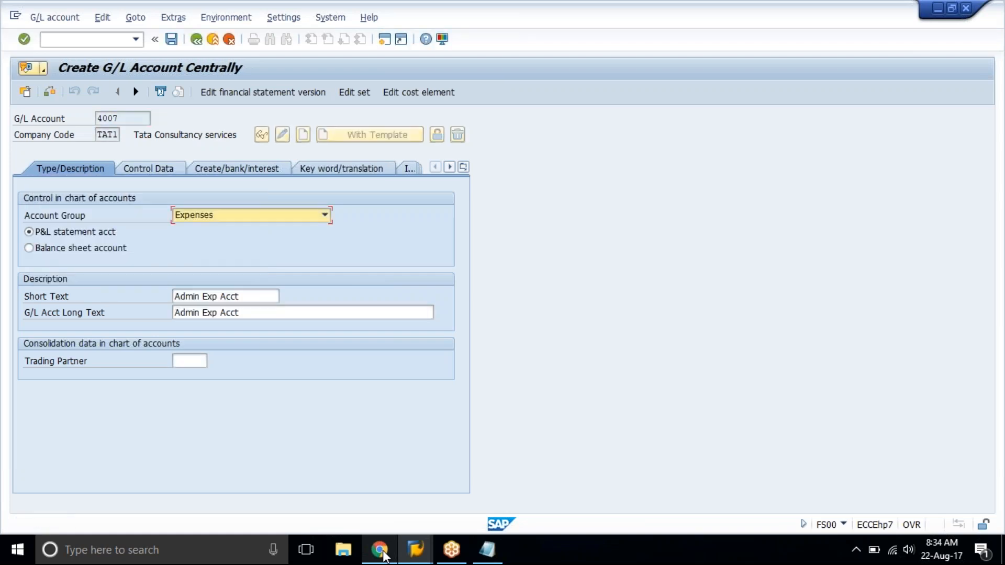
Replace the short text and long text of account 4007 with Cash Disc granted and save the account.
{"action": "key", "text": "Tab"}
{"action": "key", "text": "Tab"}
{"action": "type", "text": "dash SD"}
{"action": "key", "text": "BackSpace"}
{"action": "key", "text": "BackSpace"}
{"action": "type", "text": "Disc "}
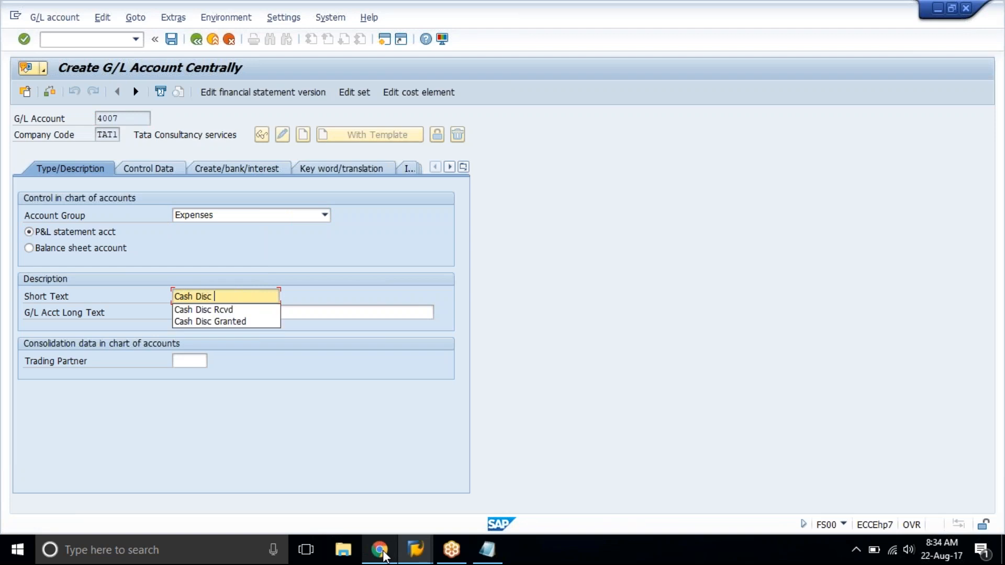
{"action": "type", "text": "granted"}
{"action": "key", "text": "shift+Home"}
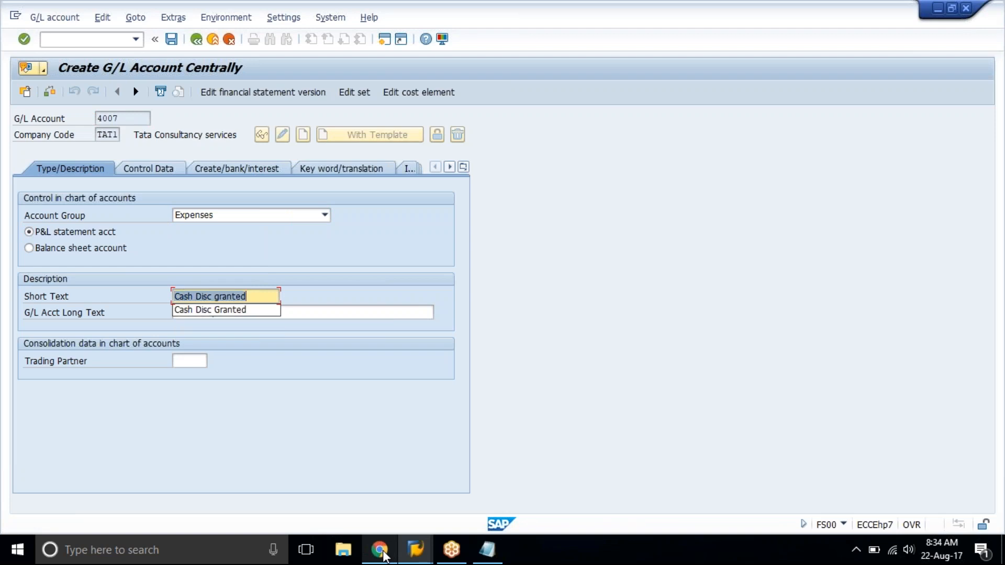
{"action": "key", "text": "ctrl+c"}
{"action": "key", "text": "Tab"}
{"action": "key", "text": "ctrl+v"}
{"action": "key", "text": "ctrl+s"}
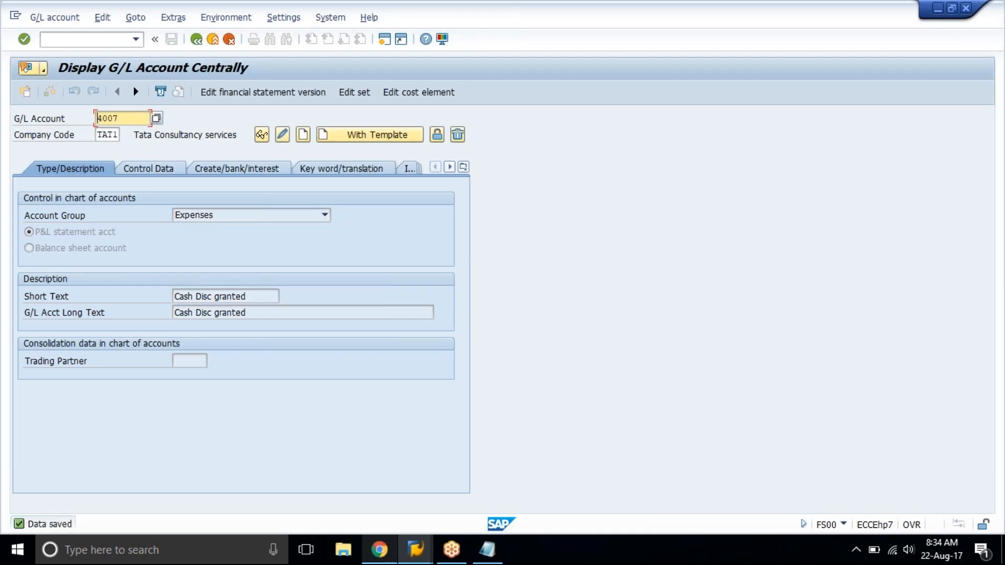
Check the next account in the training spreadsheet and start creating G/L account 4500 in the purchases account group.
{"action": "left_click", "coordinate": [384, 559]}
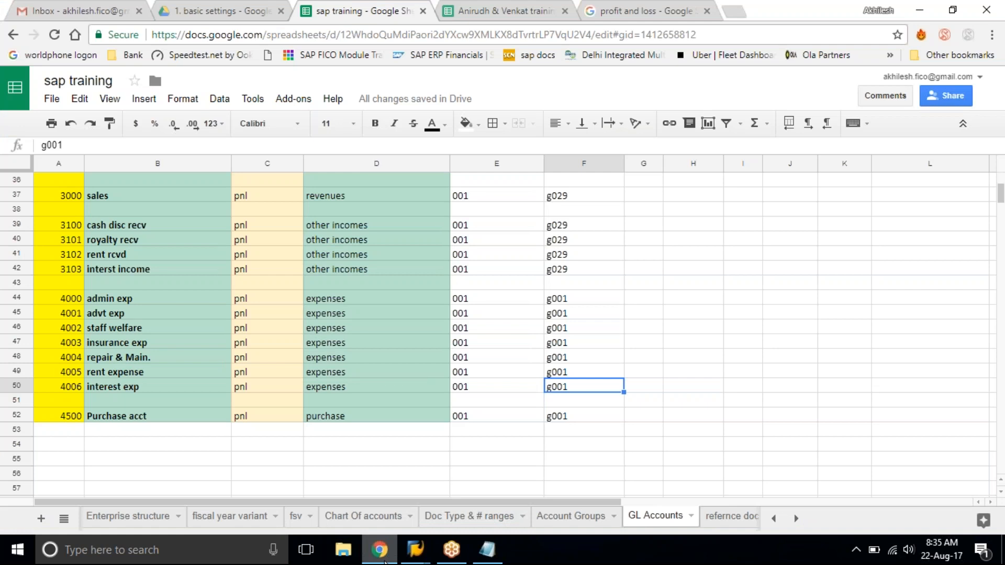
{"action": "left_click", "coordinate": [381, 559]}
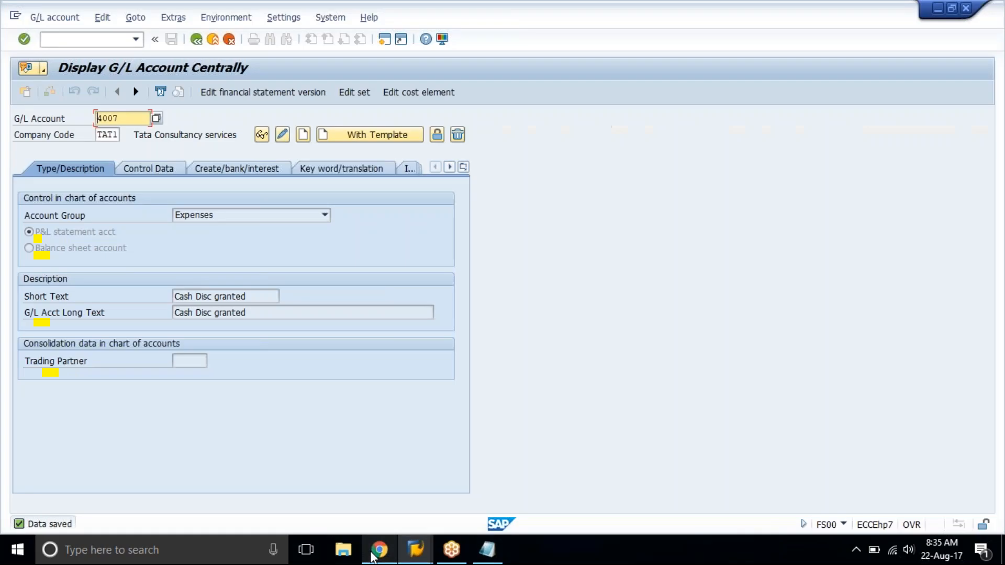
{"action": "type", "text": "4500"}
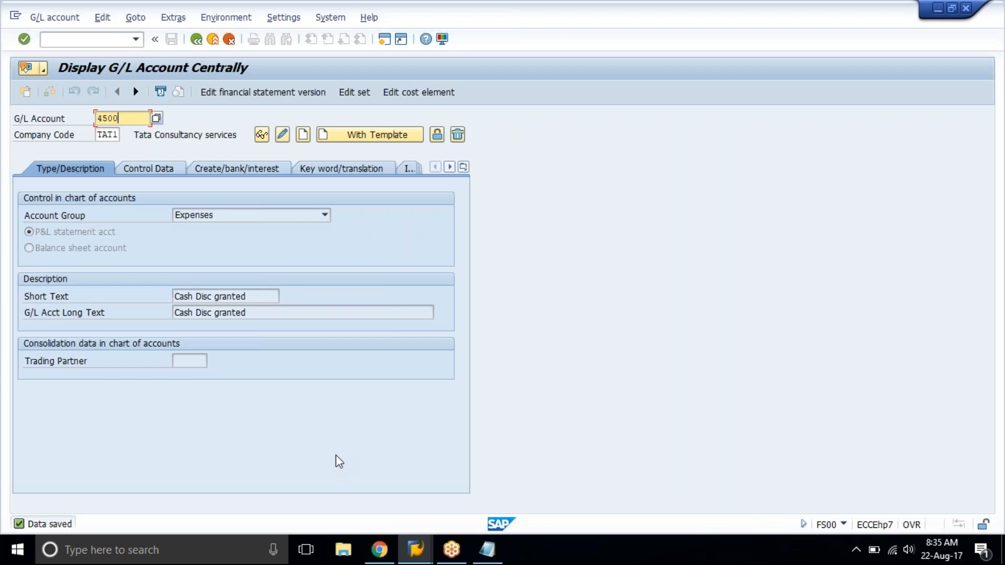
{"action": "left_click", "coordinate": [302, 137]}
{"action": "left_click", "coordinate": [280, 216]}
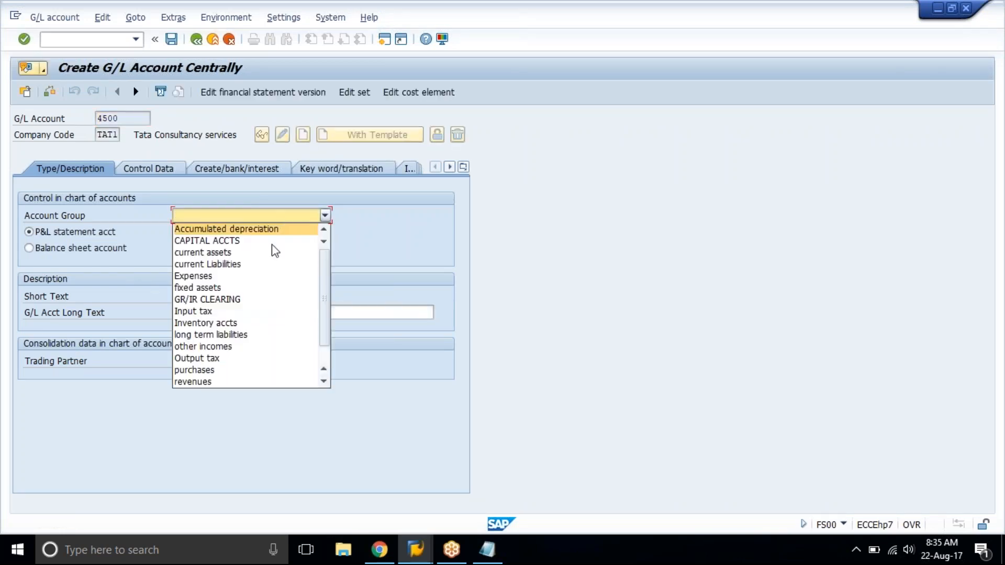
{"action": "left_click", "coordinate": [281, 371]}
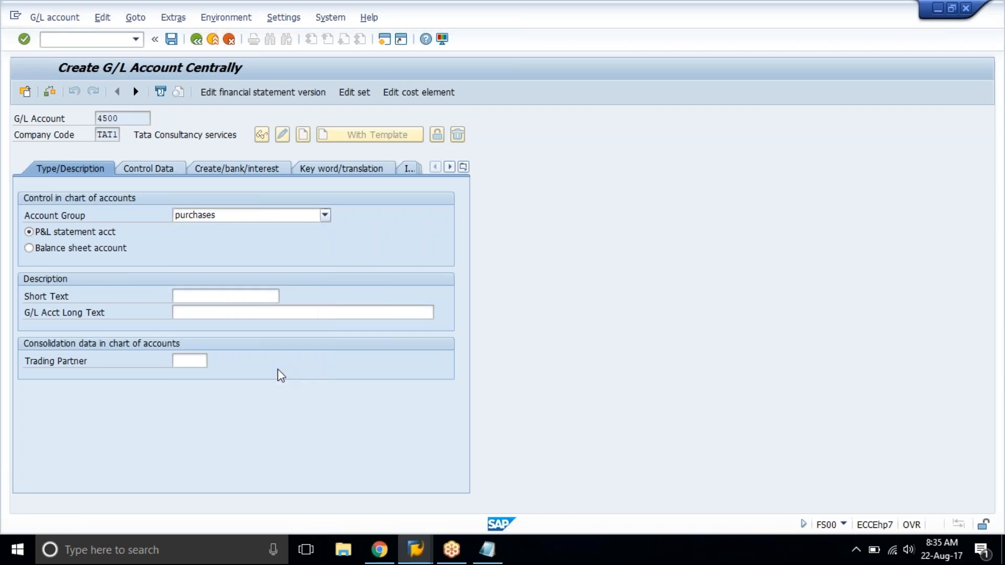
Enter Purchase acct as the short text and long text of account 4500.
{"action": "left_click", "coordinate": [202, 302]}
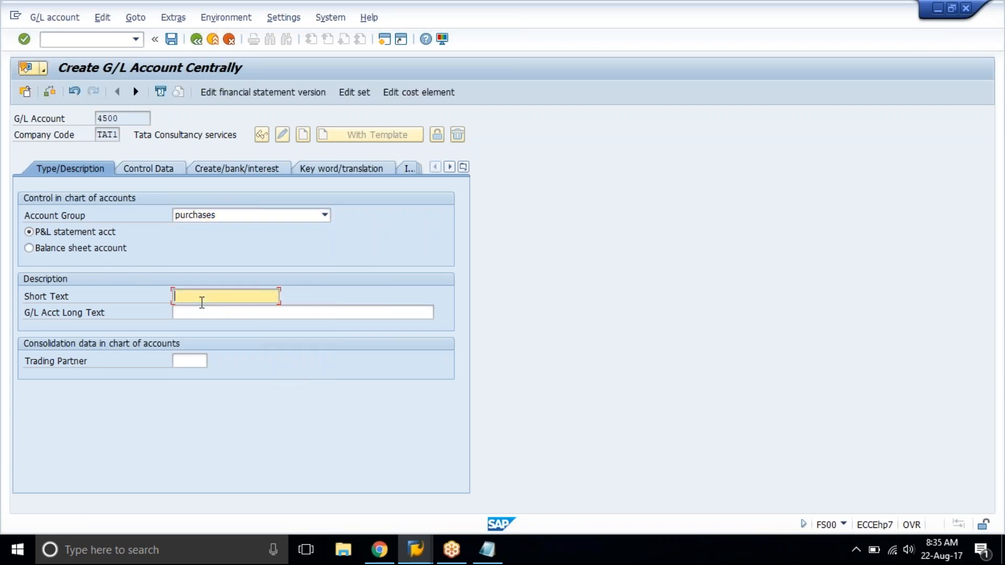
{"action": "type", "text": "Purchase acct"}
{"action": "key", "text": "Tab"}
{"action": "key", "text": "ctrl+v"}
{"action": "key", "text": "Return"}
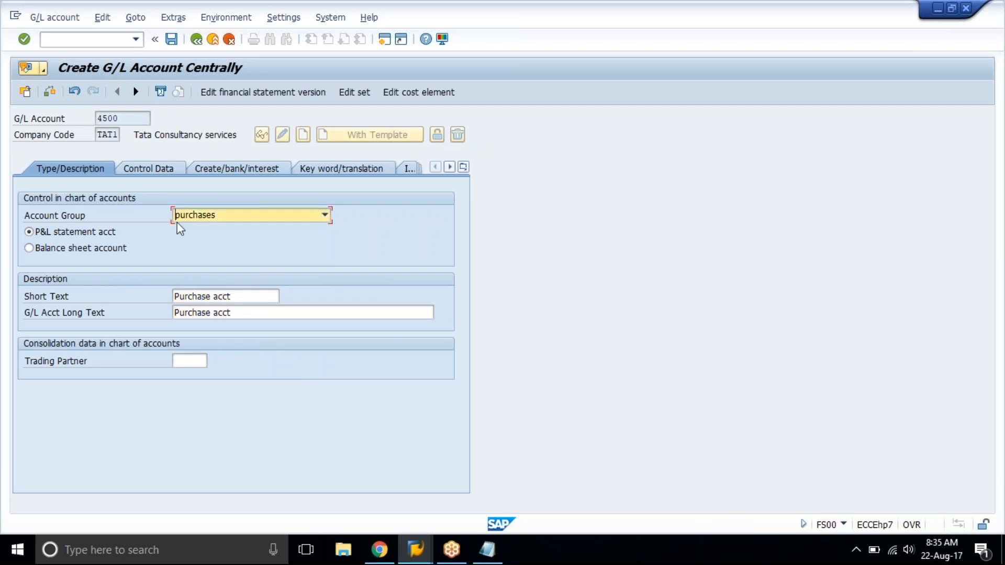
Enable line item display and set the sort key to 001 in the control data of account 4500.
{"action": "left_click", "coordinate": [136, 166]}
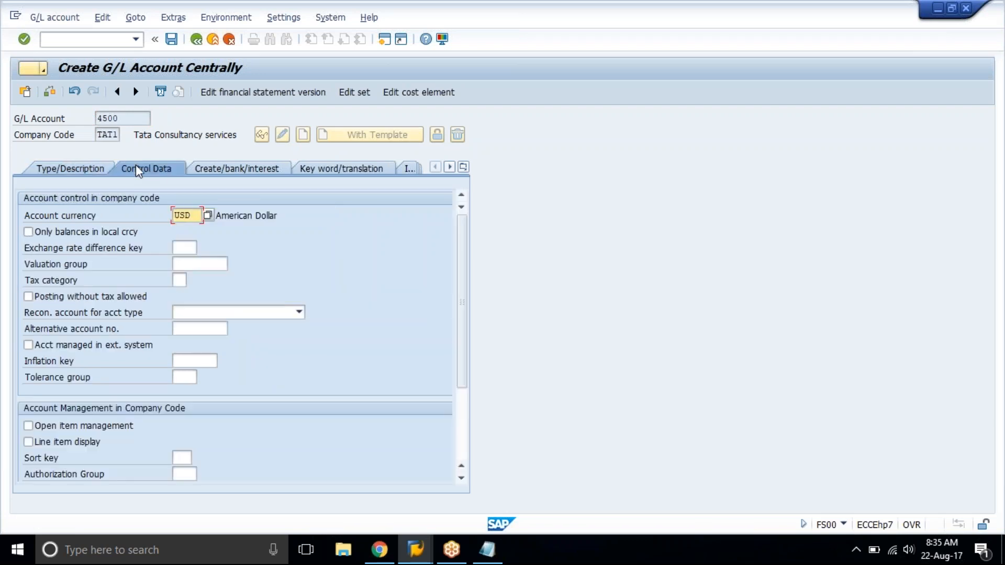
{"action": "left_click", "coordinate": [86, 444]}
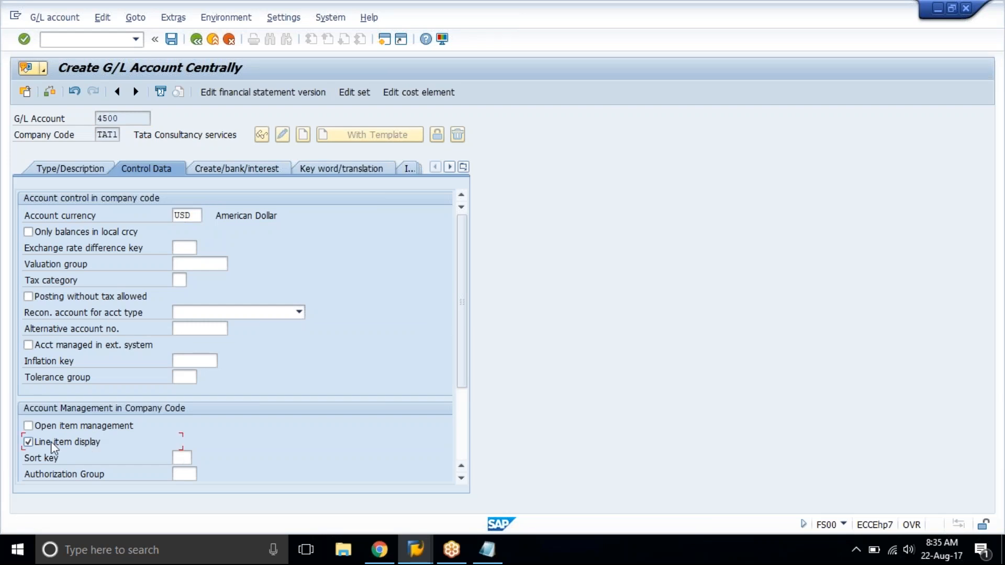
{"action": "left_click", "coordinate": [189, 462]}
{"action": "type", "text": "001"}
{"action": "key", "text": "Return"}
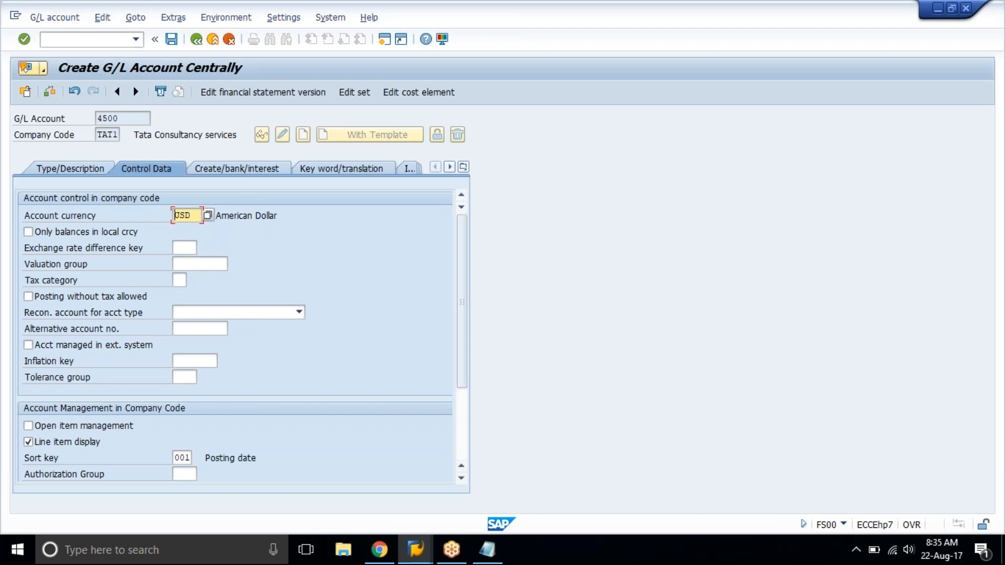
Set the field status group of account 4500 to G001 and save the account.
{"action": "left_click", "coordinate": [236, 169]}
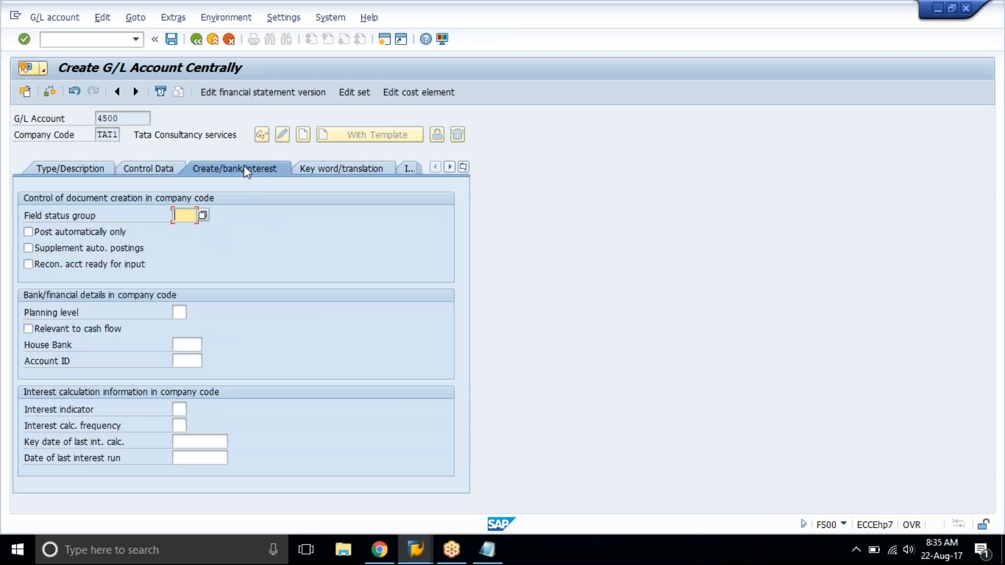
{"action": "type", "text": "g001"}
{"action": "key", "text": "Return"}
{"action": "key", "text": "ctrl+s"}
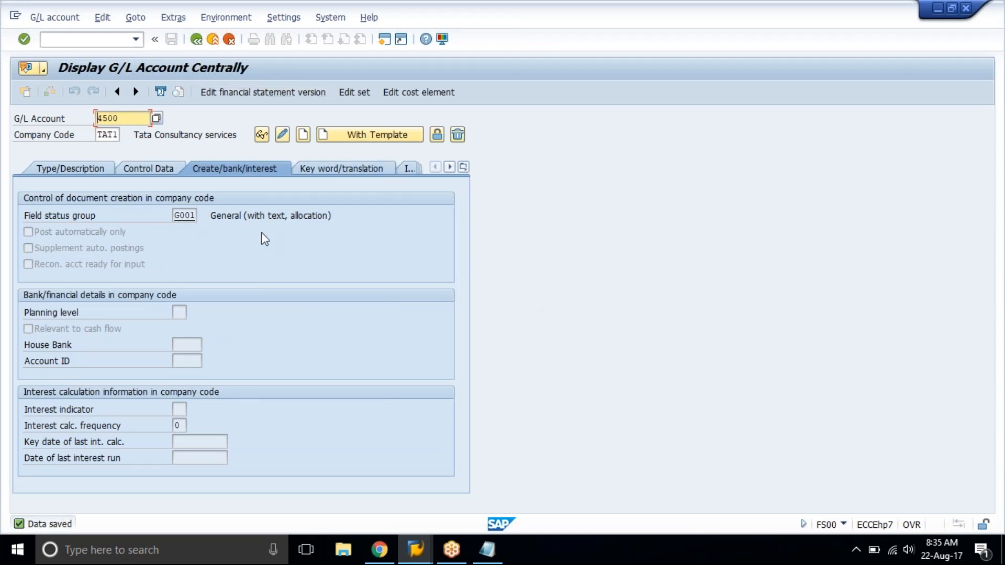
Open the value search for the G/L account number and look through its search variants, including delete/lock flag and key words.
{"action": "left_click", "coordinate": [95, 169]}
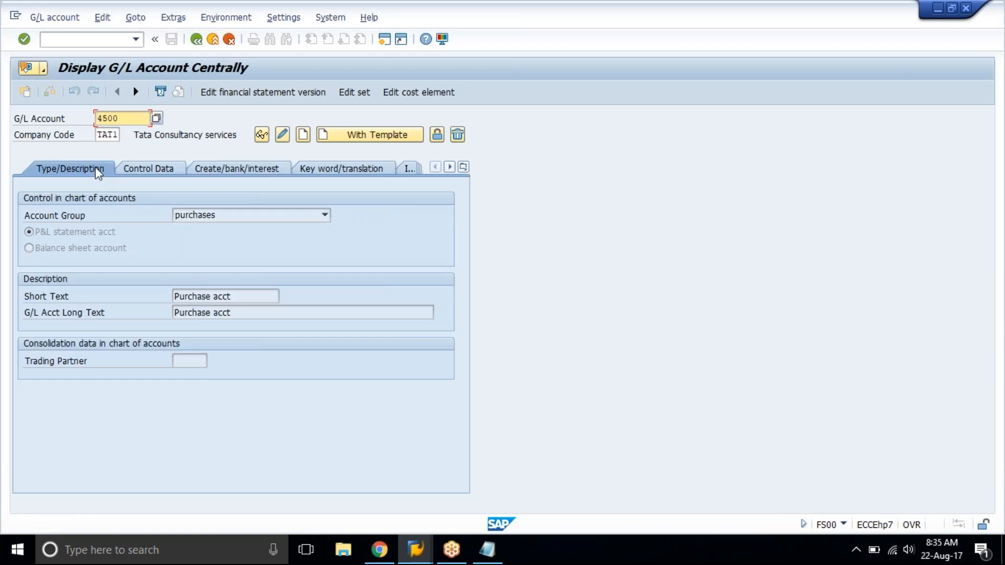
{"action": "left_click", "coordinate": [135, 118]}
{"action": "left_click", "coordinate": [156, 119]}
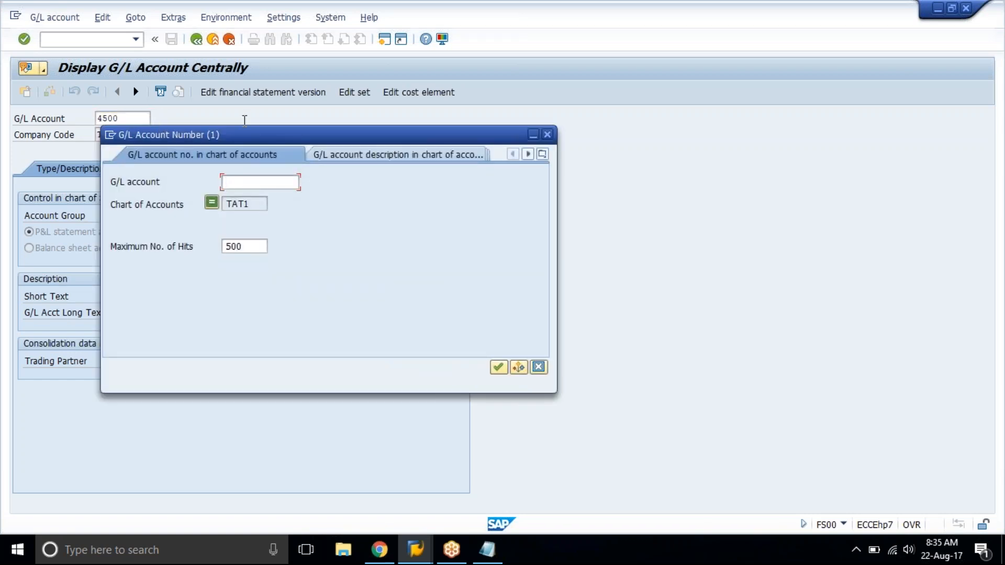
{"action": "left_click_drag", "start_coordinate": [254, 135], "coordinate": [250, 108]}
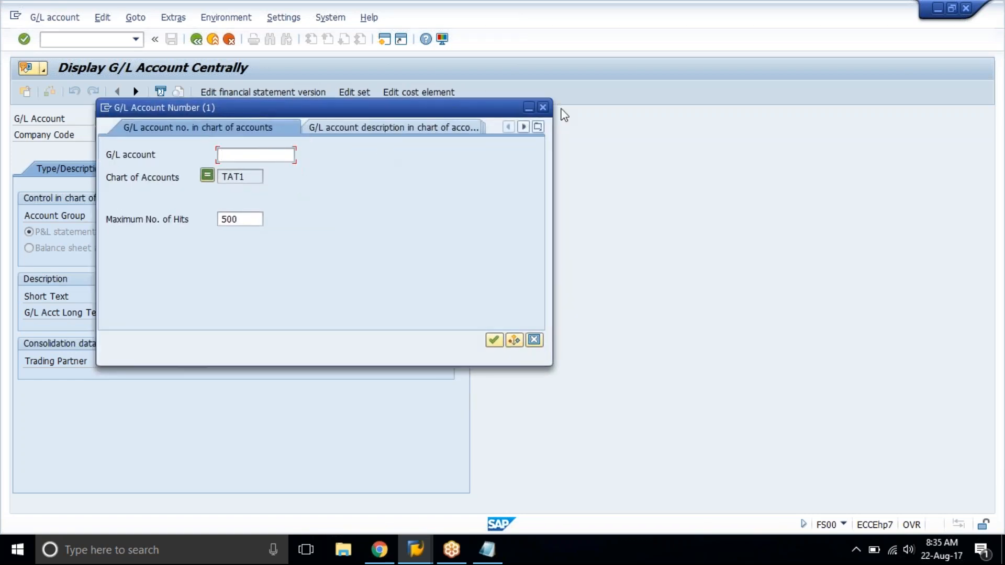
{"action": "left_click", "coordinate": [541, 128]}
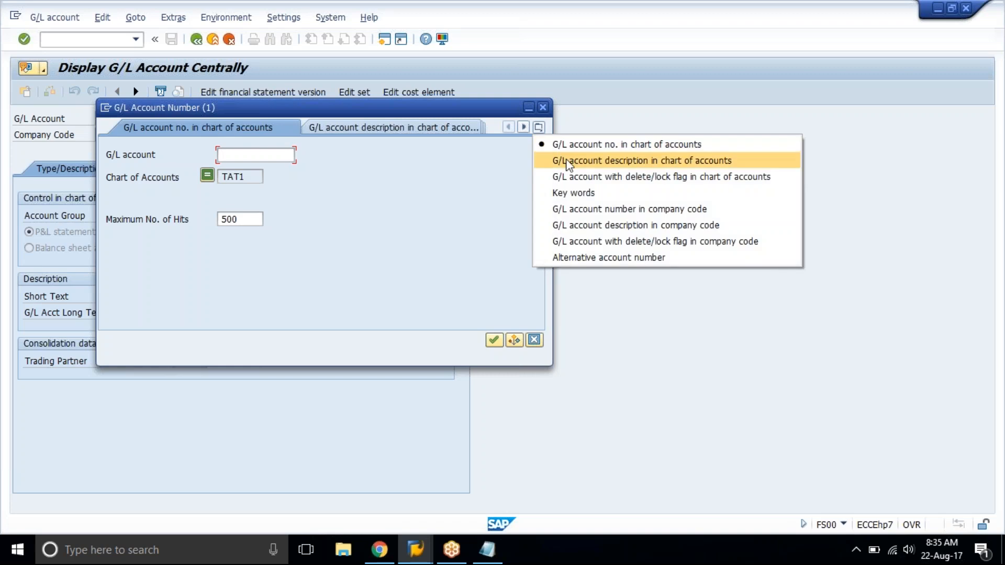
{"action": "left_click", "coordinate": [432, 169]}
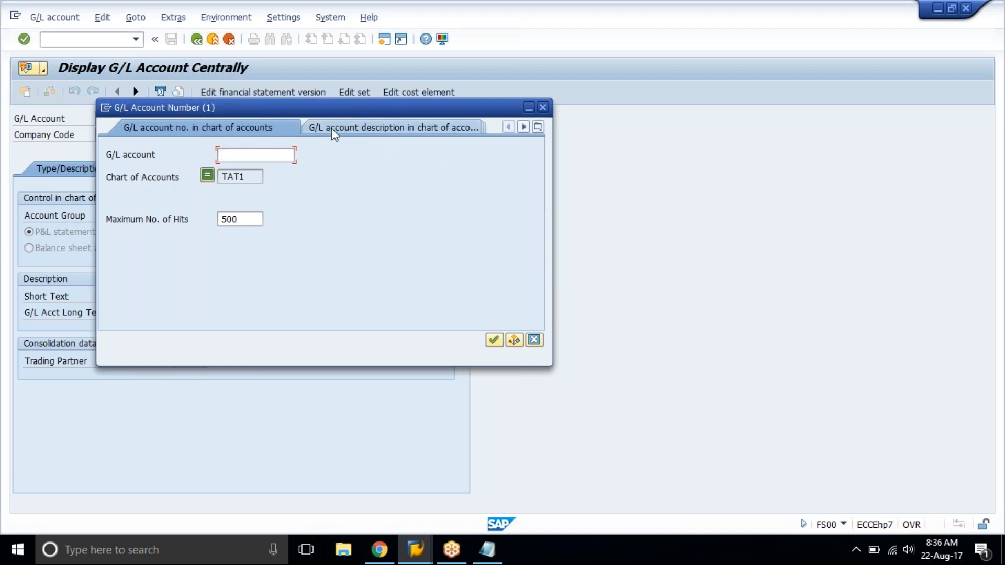
{"action": "left_click", "coordinate": [354, 124]}
{"action": "left_click", "coordinate": [372, 125]}
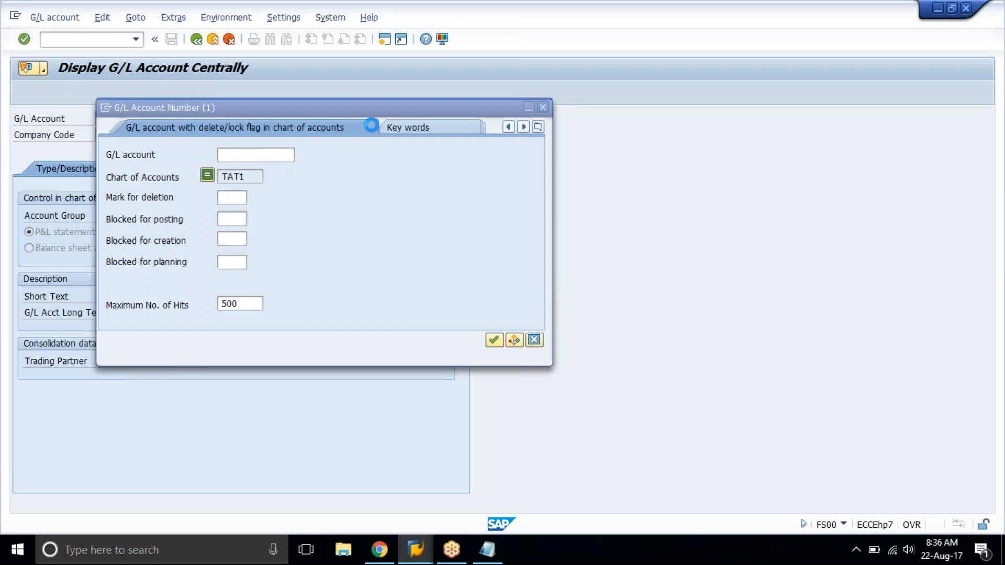
{"action": "left_click", "coordinate": [427, 122]}
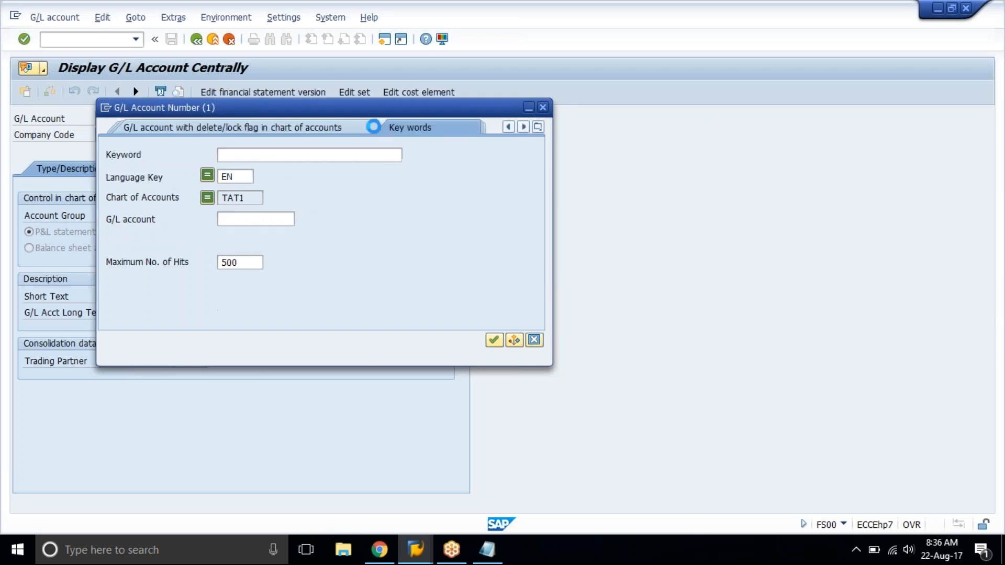
List the G/L accounts of chart of accounts TAT1 by account number, review them and close the list.
{"action": "left_click", "coordinate": [537, 127]}
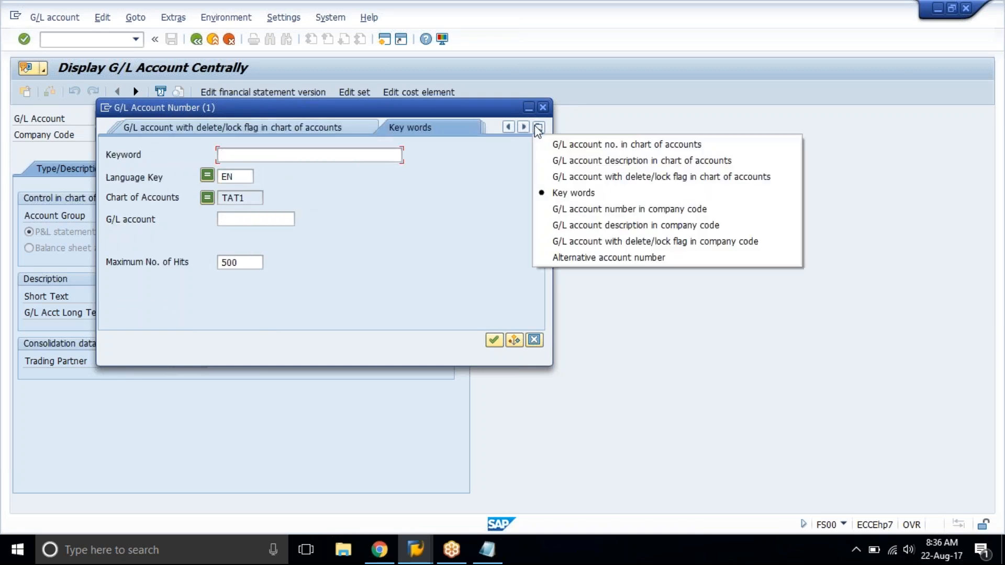
{"action": "left_click", "coordinate": [569, 150]}
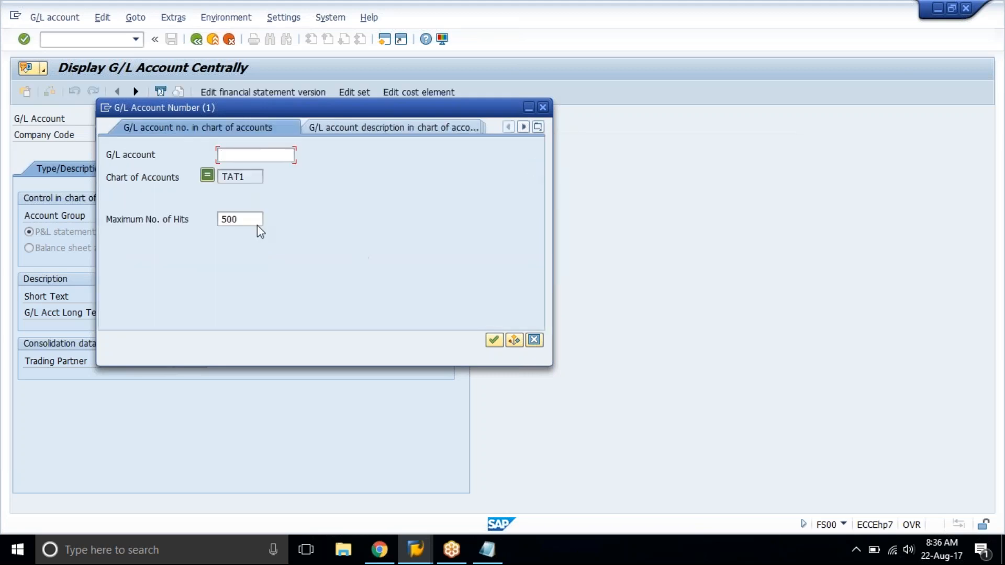
{"action": "left_click", "coordinate": [255, 176]}
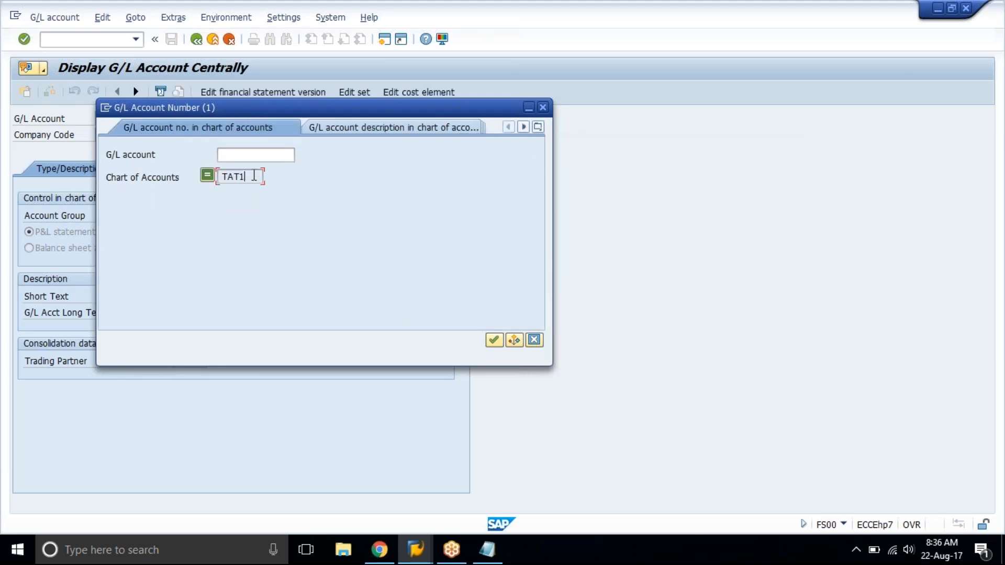
{"action": "left_click", "coordinate": [495, 341]}
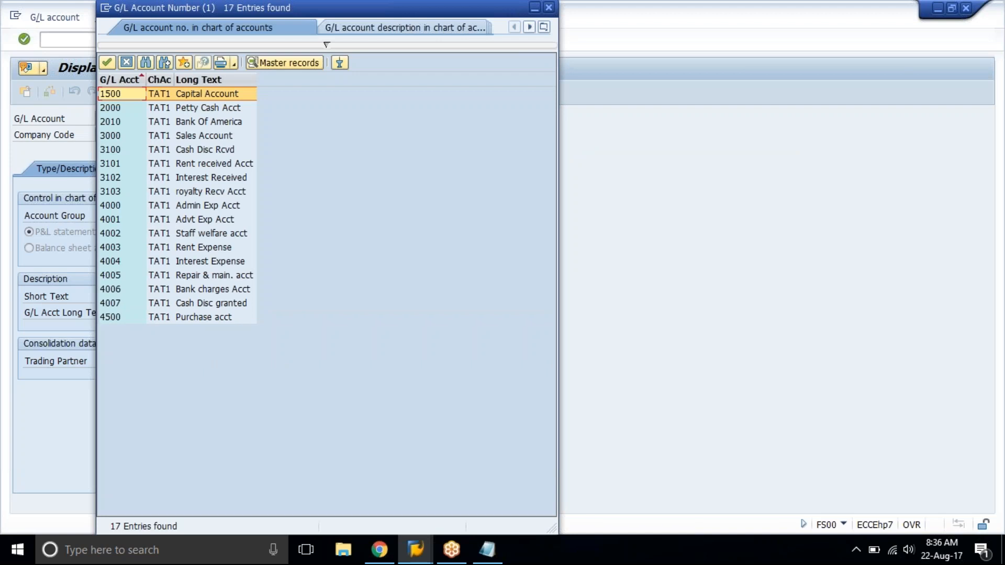
{"action": "left_click", "coordinate": [126, 63]}
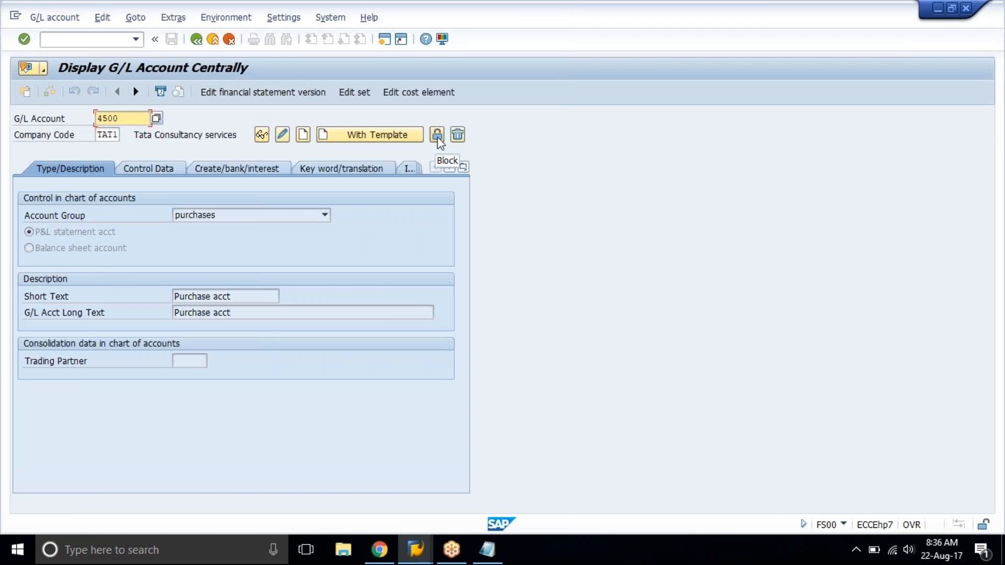
Block account 4500 for creation in the chart of accounts and save.
{"action": "left_click", "coordinate": [438, 137]}
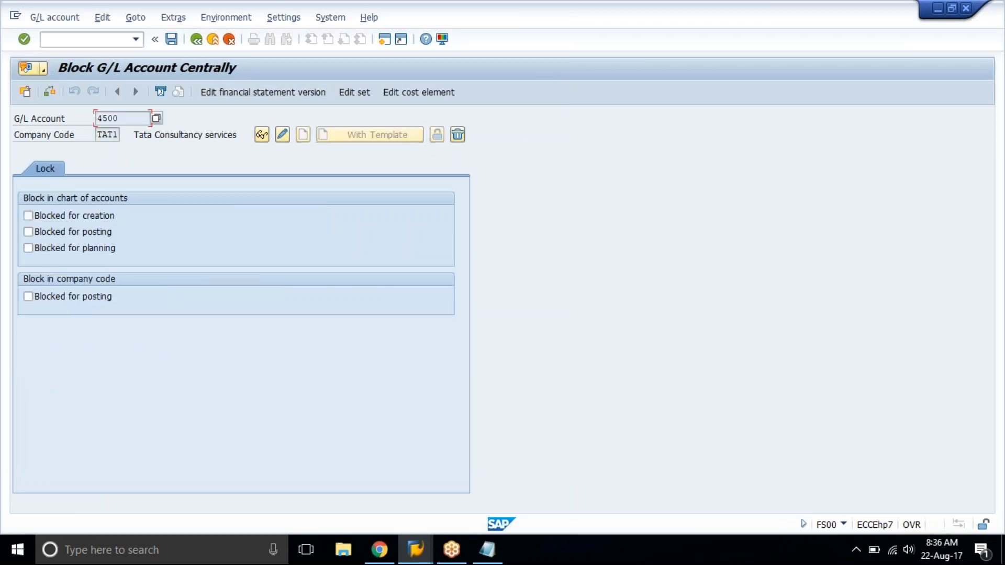
{"action": "left_click", "coordinate": [92, 219]}
{"action": "left_click", "coordinate": [90, 218]}
{"action": "left_click", "coordinate": [79, 216]}
{"action": "left_click", "coordinate": [169, 42]}
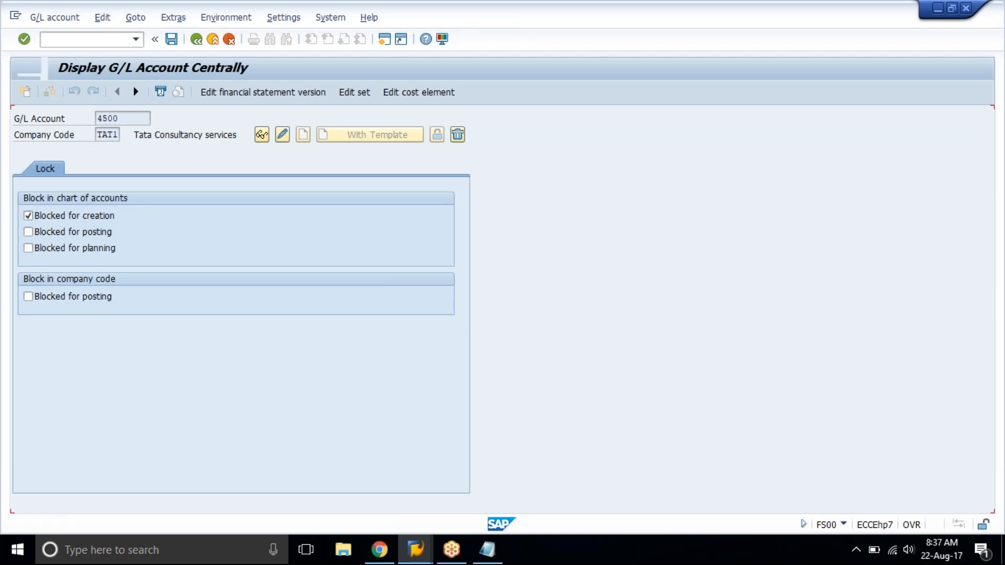
Remove the creation block from account 4500 in the chart of accounts and save.
{"action": "left_click", "coordinate": [439, 135]}
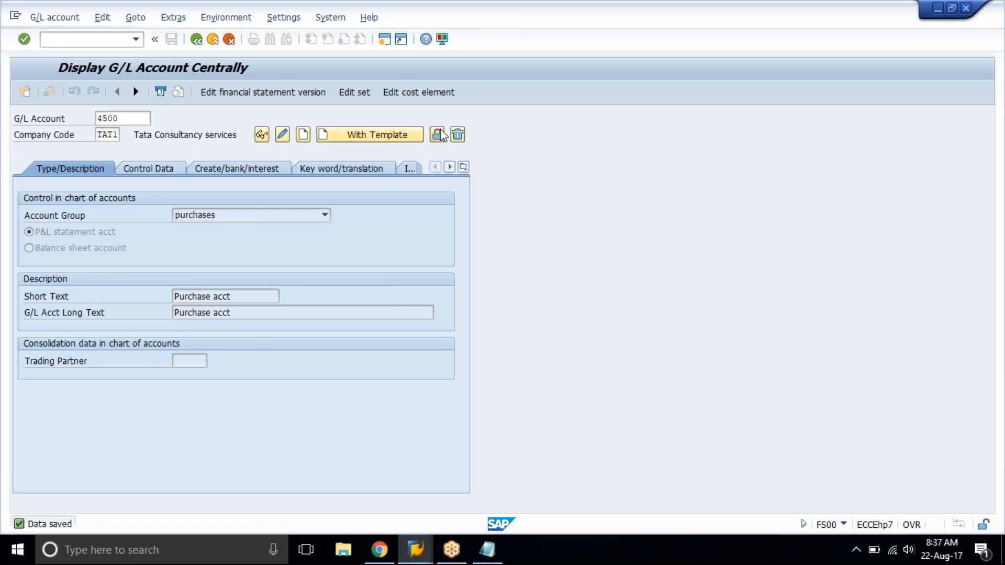
{"action": "left_click", "coordinate": [60, 220]}
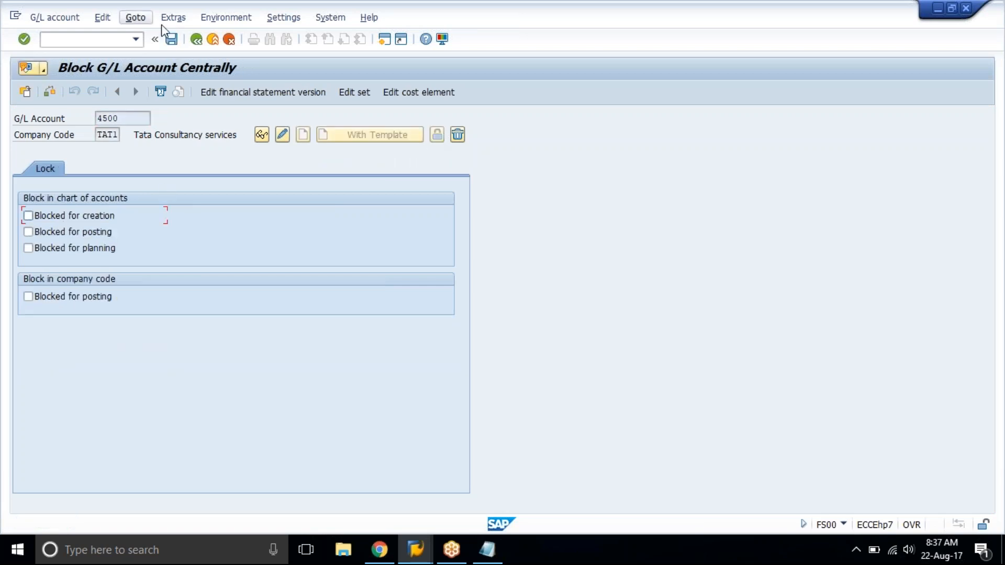
{"action": "left_click", "coordinate": [172, 39]}
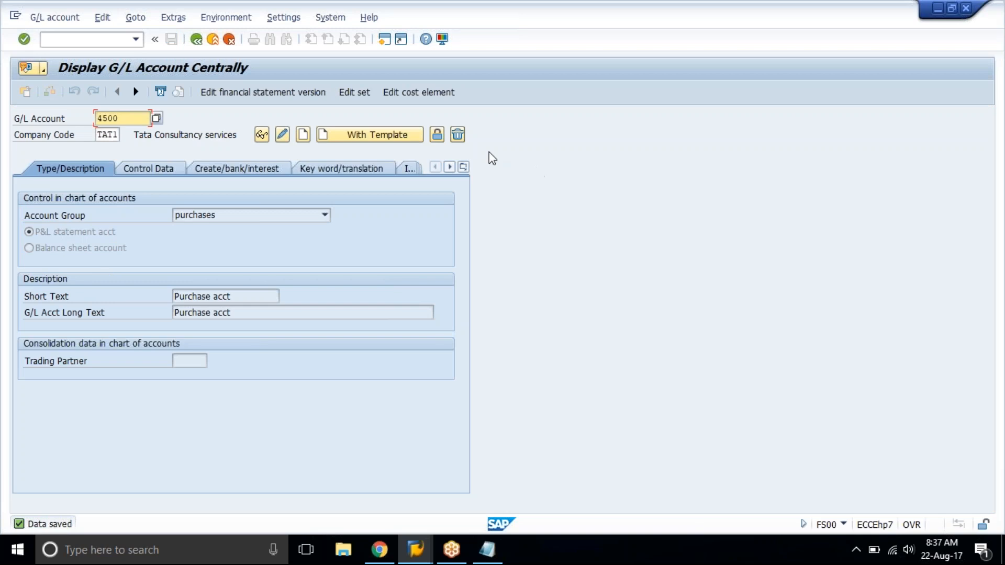
Try out the chart of accounts deletion mark for account 4500 and return to displaying the account without saving.
{"action": "left_click", "coordinate": [458, 135]}
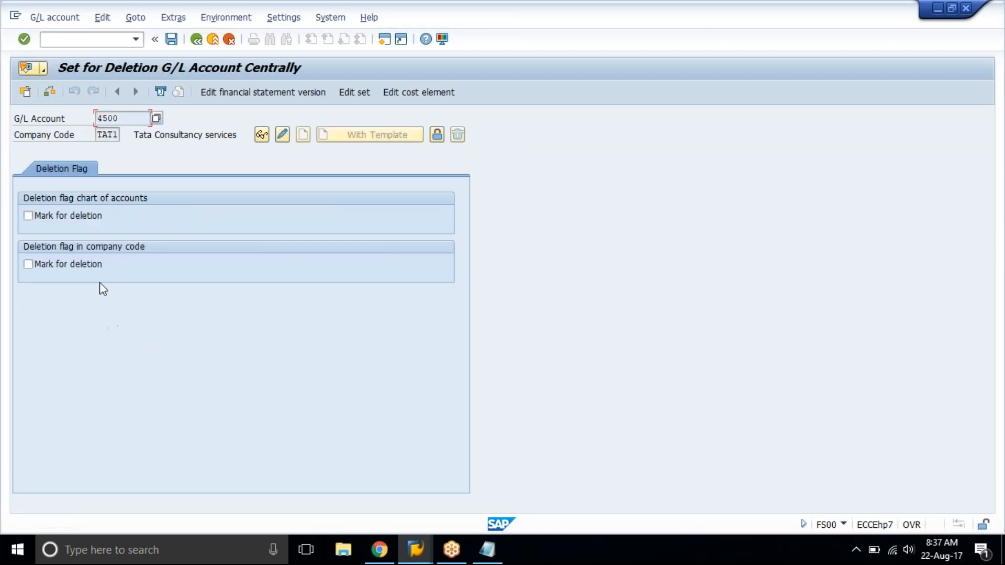
{"action": "left_click", "coordinate": [67, 214]}
{"action": "left_click", "coordinate": [68, 217]}
{"action": "left_click", "coordinate": [67, 214]}
{"action": "left_click", "coordinate": [262, 135]}
{"action": "left_click", "coordinate": [136, 121]}
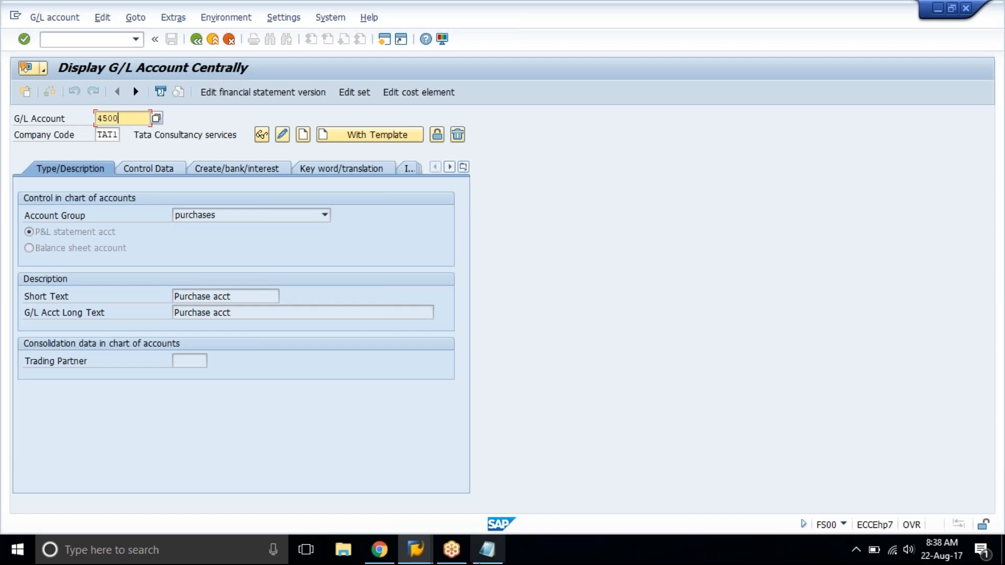
Switch to the Notepad note and replace its contents with "OBR2" and the description "Delete Master record".
{"action": "left_click", "coordinate": [478, 557]}
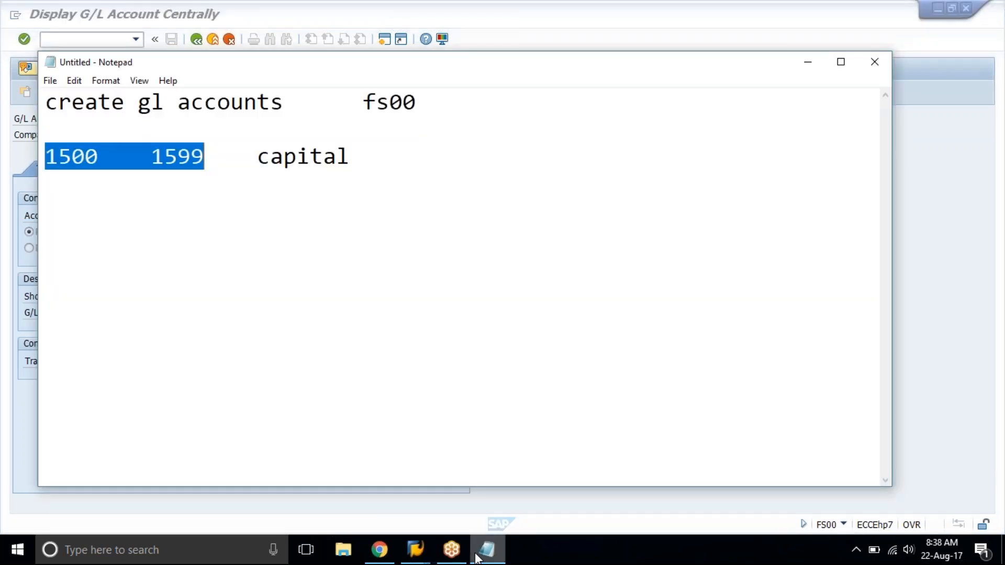
{"action": "type", "text": "OBR2"}
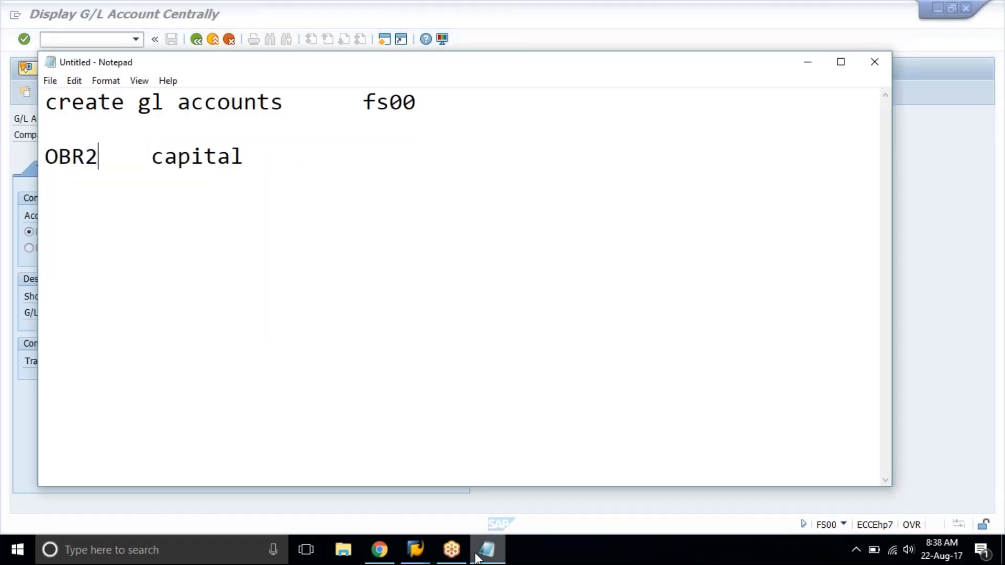
{"action": "key", "text": "ctrl+a"}
{"action": "type", "text": "OBR2"}
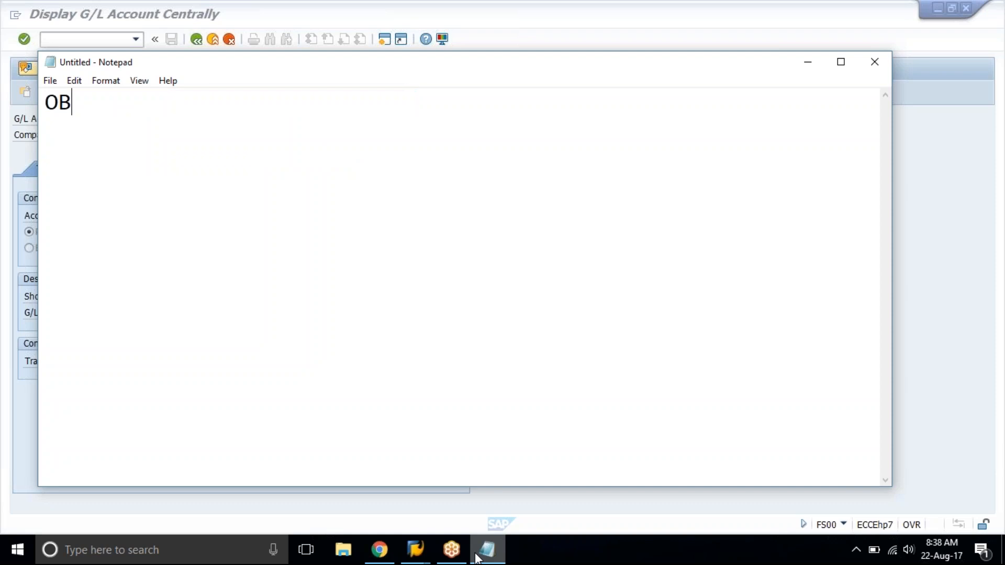
{"action": "key", "text": "Tab"}
{"action": "type", "text": "De"}
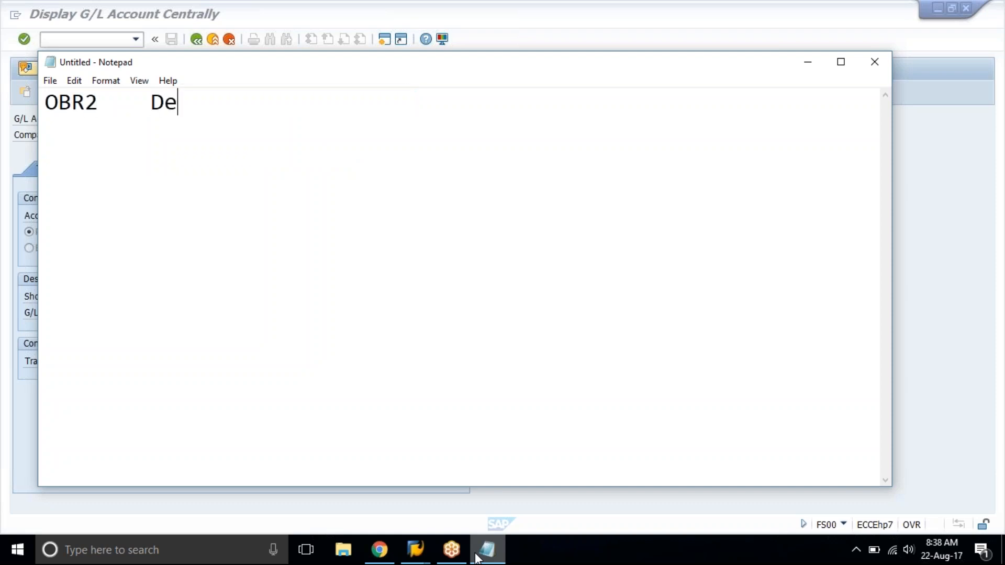
{"action": "type", "text": "lete GL"}
{"action": "key", "text": "BackSpace"}
{"action": "key", "text": "BackSpace"}
{"action": "type", "text": "Master "}
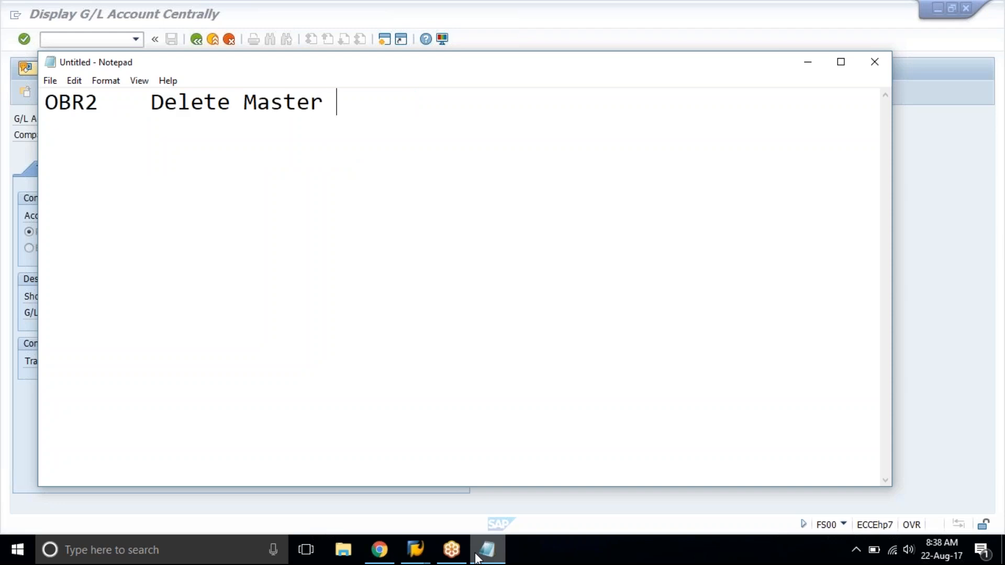
{"action": "type", "text": "record"}
{"action": "key", "text": "Return"}
{"action": "key", "text": "Return"}
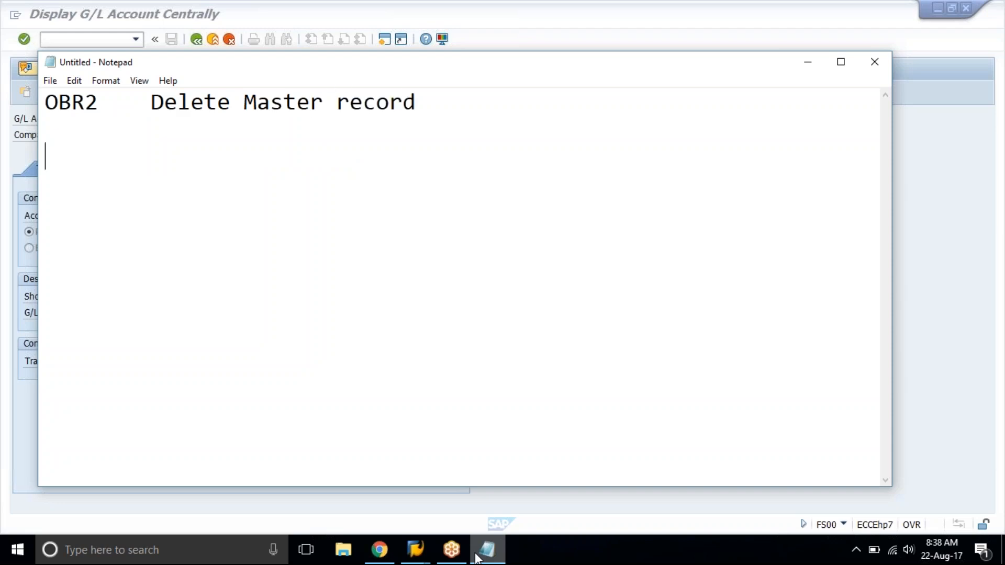
Switch back to SAP and start creating G/L account 4501 in company code TAT1, using account 4500 as the template.
{"action": "left_click", "coordinate": [283, 12]}
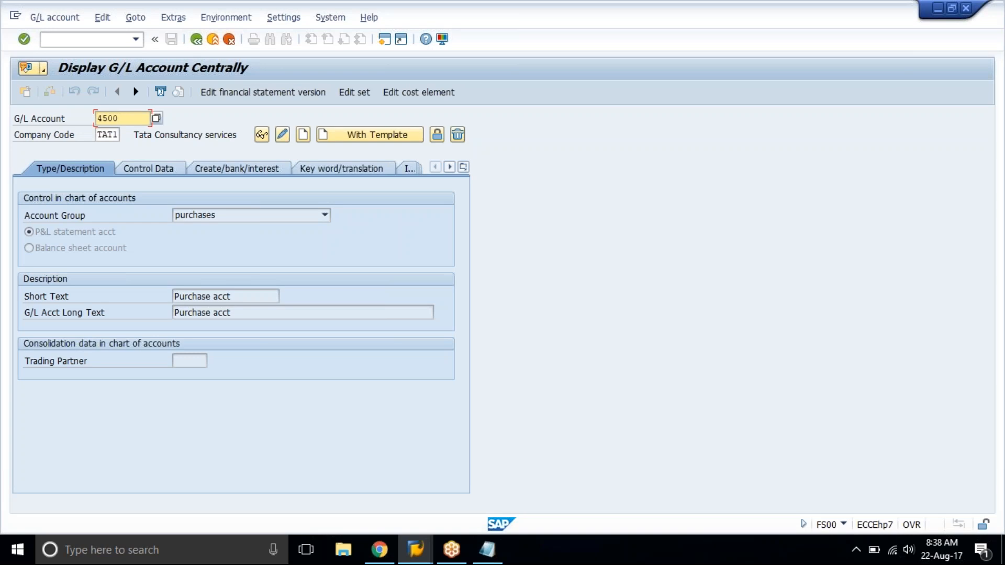
{"action": "key", "text": "BackSpace"}
{"action": "type", "text": "1"}
{"action": "left_click", "coordinate": [348, 133]}
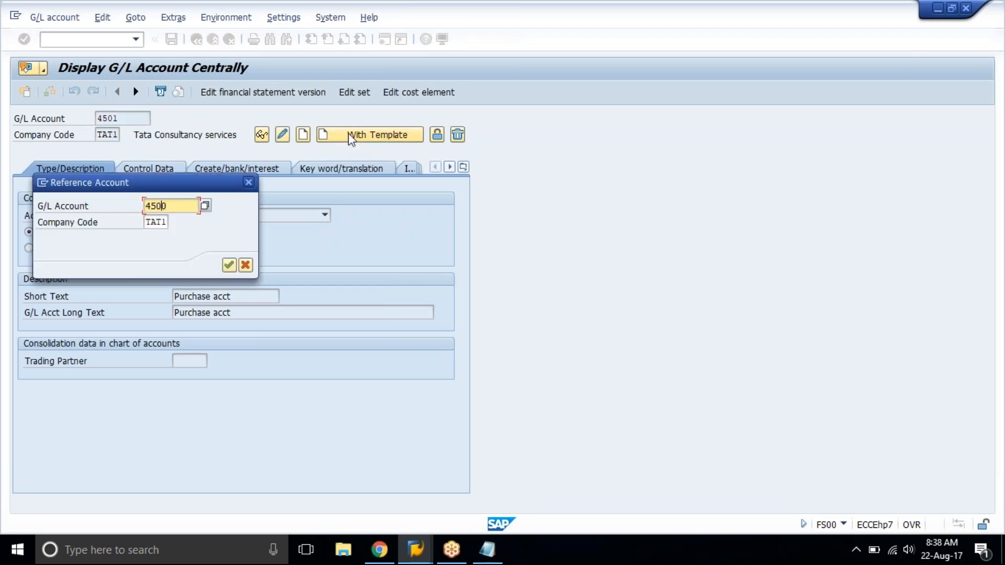
{"action": "key", "text": "Return"}
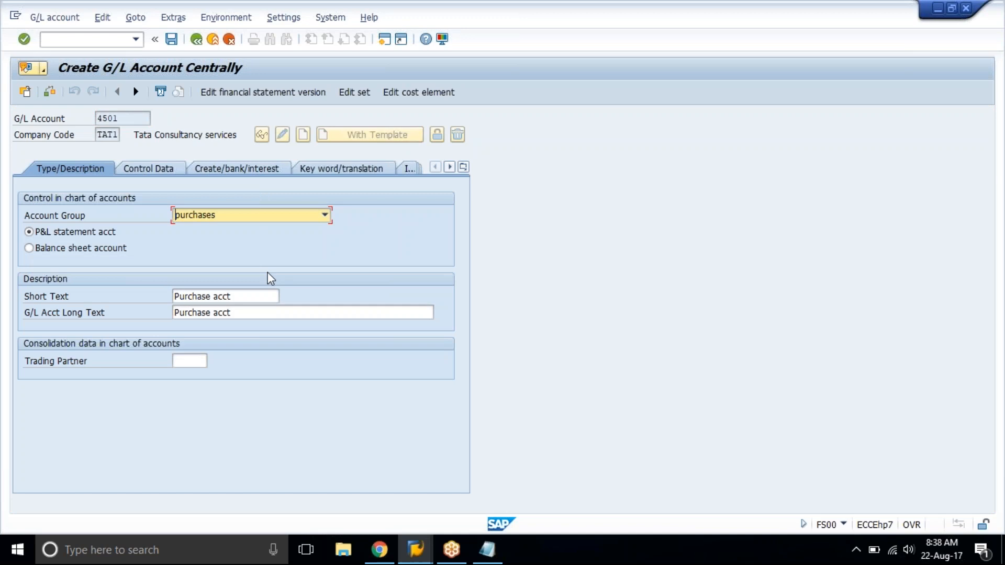
Replace the short text of account 4501 with "delete me".
{"action": "left_click", "coordinate": [259, 294]}
{"action": "double_click", "coordinate": [259, 293]}
{"action": "type", "text": "Delete me"}
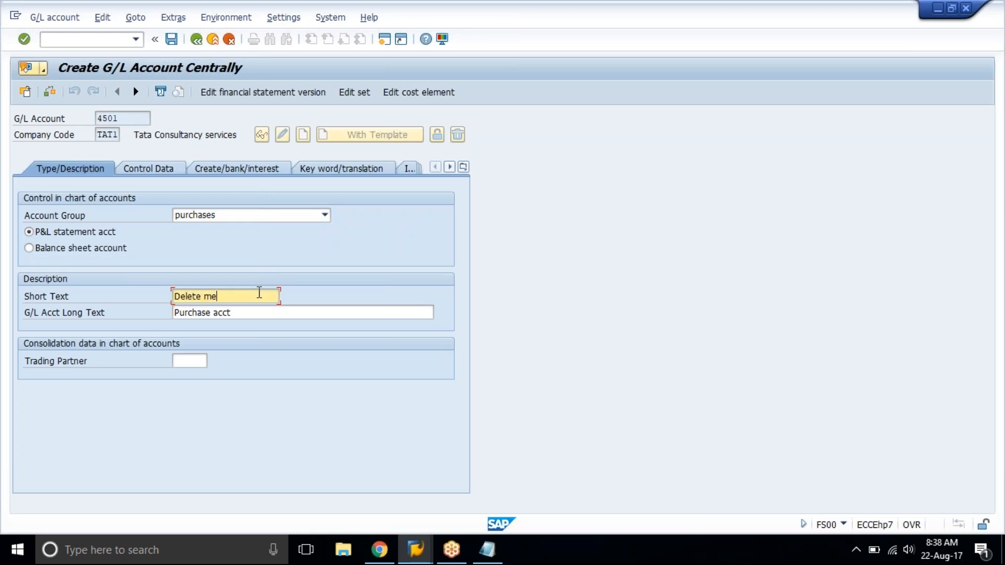
{"action": "double_click", "coordinate": [260, 294]}
{"action": "key", "text": "ctrl+z"}
{"action": "double_click", "coordinate": [259, 293]}
{"action": "type", "text": "Delete "}
{"action": "type", "text": "m"}
{"action": "double_click", "coordinate": [259, 293]}
{"action": "key", "text": "BackSpace"}
{"action": "type", "text": "delete me"}
Copy the short text "delete me" over the G/L account long text, removing the leftover characters, and save the account.
{"action": "double_click", "coordinate": [259, 293]}
{"action": "key", "text": "ctrl+c"}
{"action": "key", "text": "Tab"}
{"action": "key", "text": "ctrl+v"}
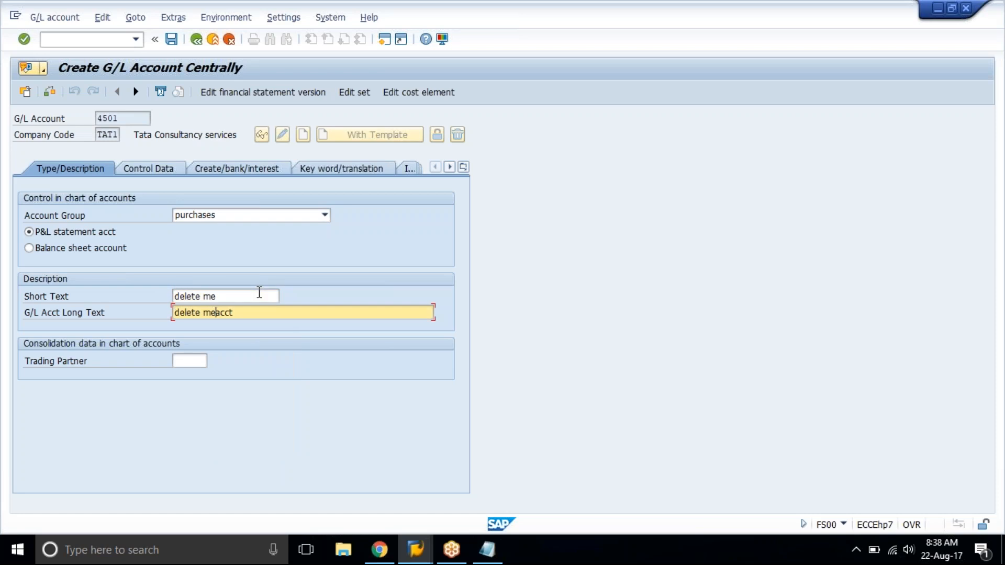
{"action": "key", "text": "Delete"}
{"action": "key", "text": "Delete"}
{"action": "key", "text": "Delete"}
{"action": "key", "text": "Delete"}
{"action": "key", "text": "Return"}
{"action": "key", "text": "ctrl+s"}
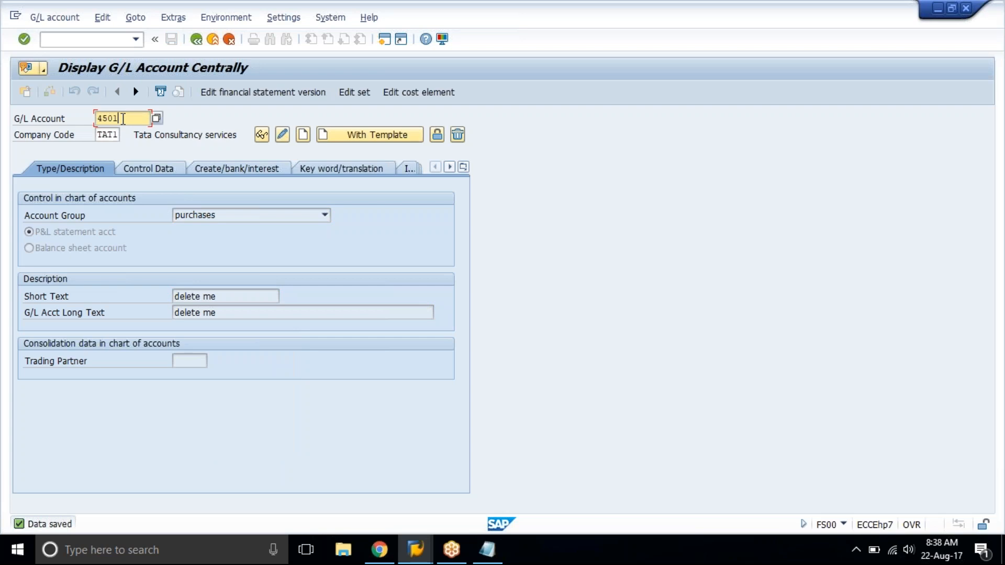
Leave the G/L account maintenance and open transaction OBR2 for deleting master data.
{"action": "left_click", "coordinate": [107, 39]}
{"action": "type", "text": "/n"}
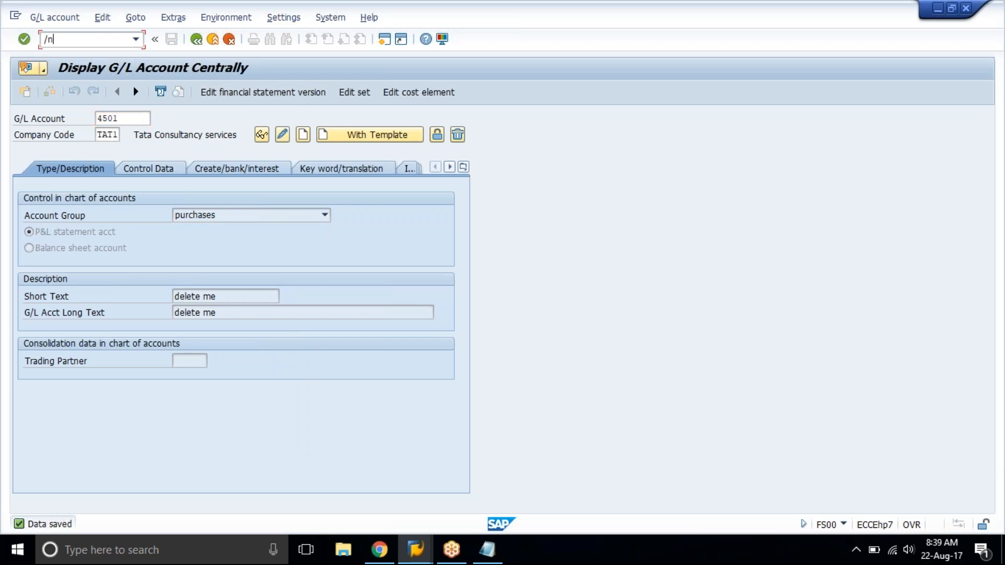
{"action": "key", "text": "Return"}
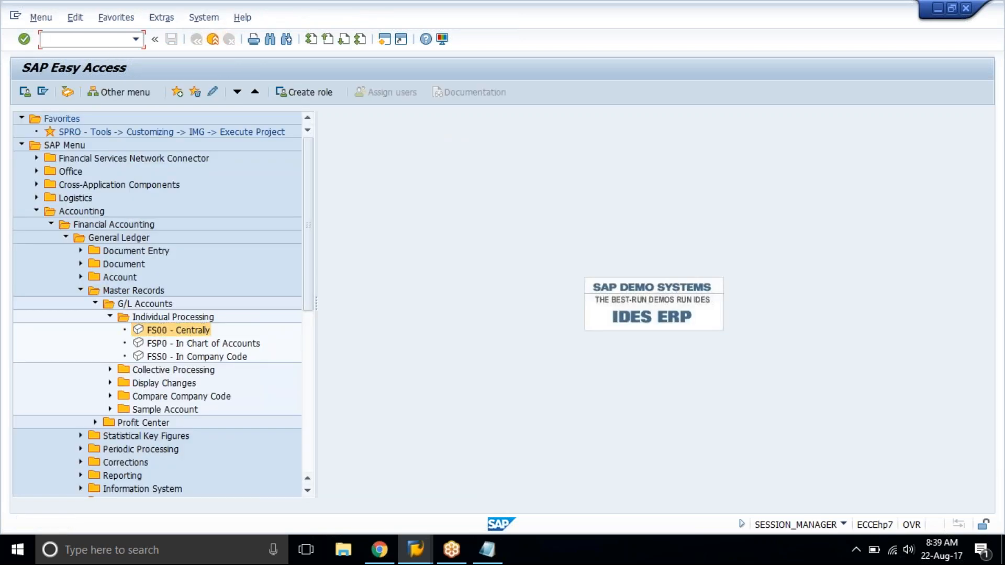
{"action": "type", "text": "obr2"}
{"action": "key", "text": "Return"}
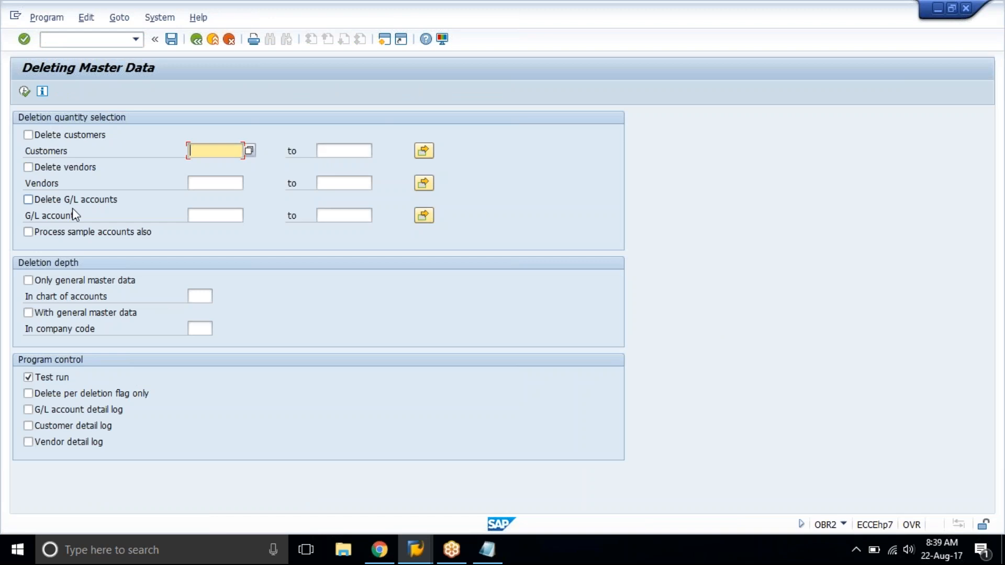
Enable deletion of G/L accounts and choose account 4501 from the account list of chart of accounts TAT1.
{"action": "left_click", "coordinate": [28, 199]}
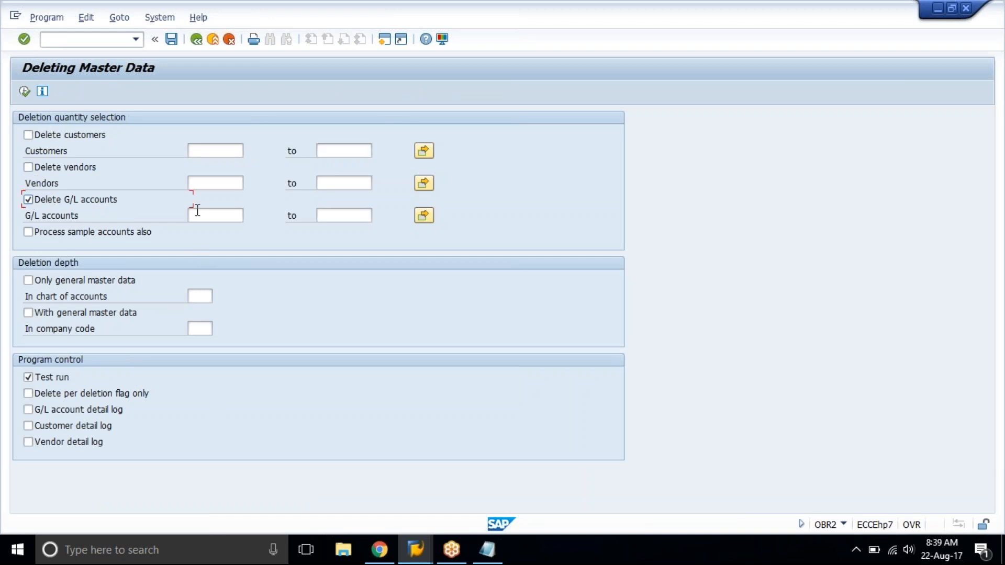
{"action": "left_click", "coordinate": [201, 211]}
{"action": "left_click", "coordinate": [249, 215]}
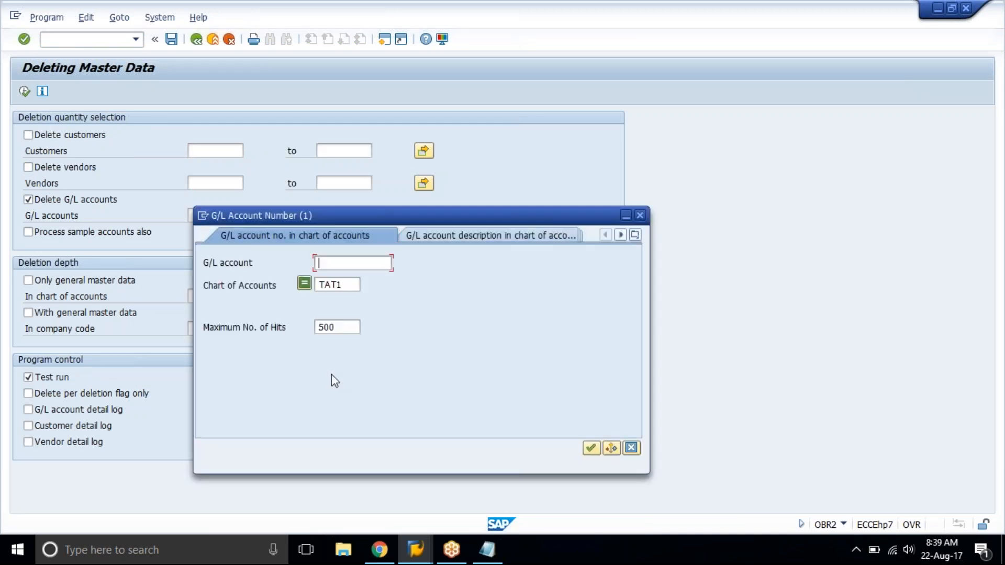
{"action": "left_click", "coordinate": [591, 448]}
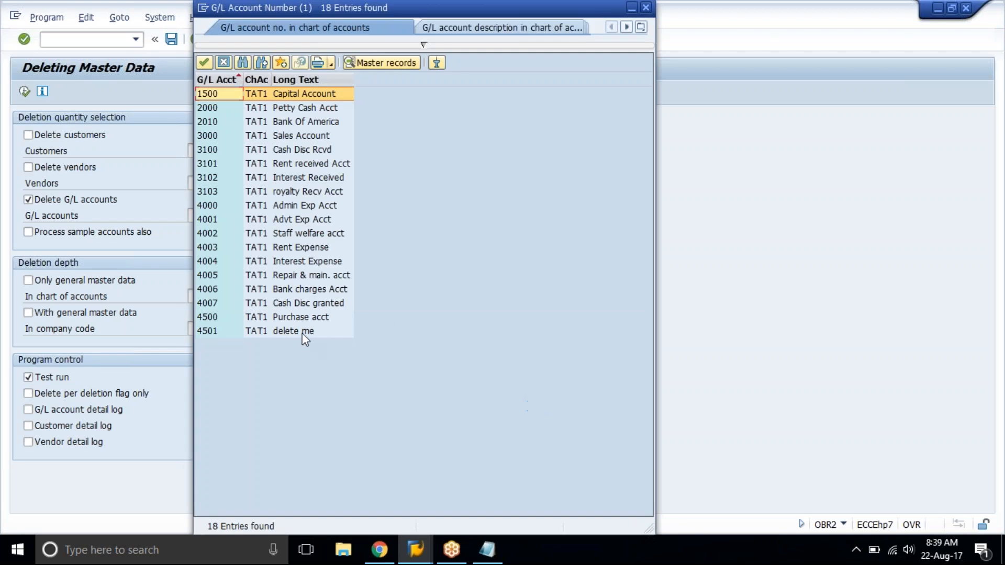
{"action": "left_click", "coordinate": [300, 332]}
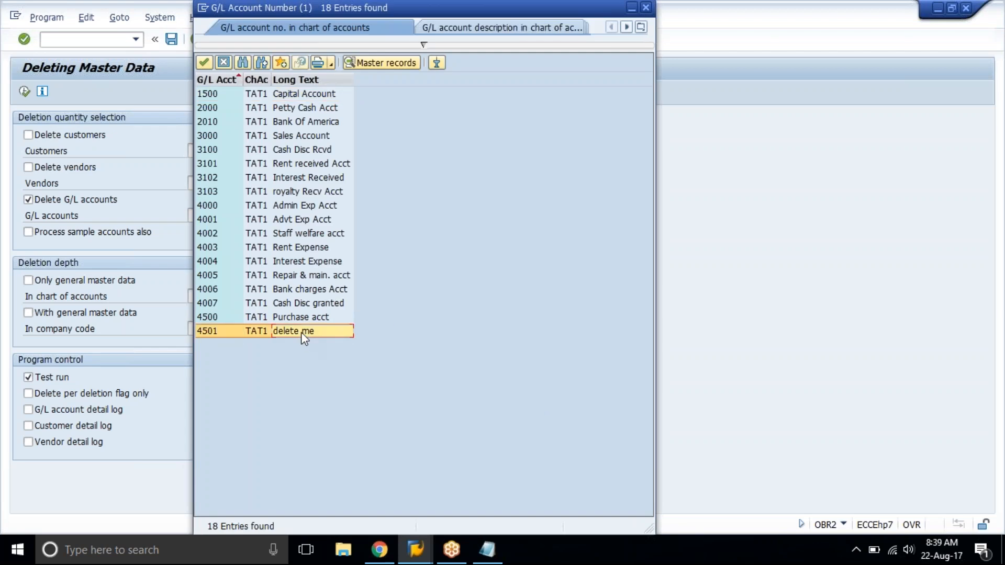
{"action": "double_click", "coordinate": [297, 331]}
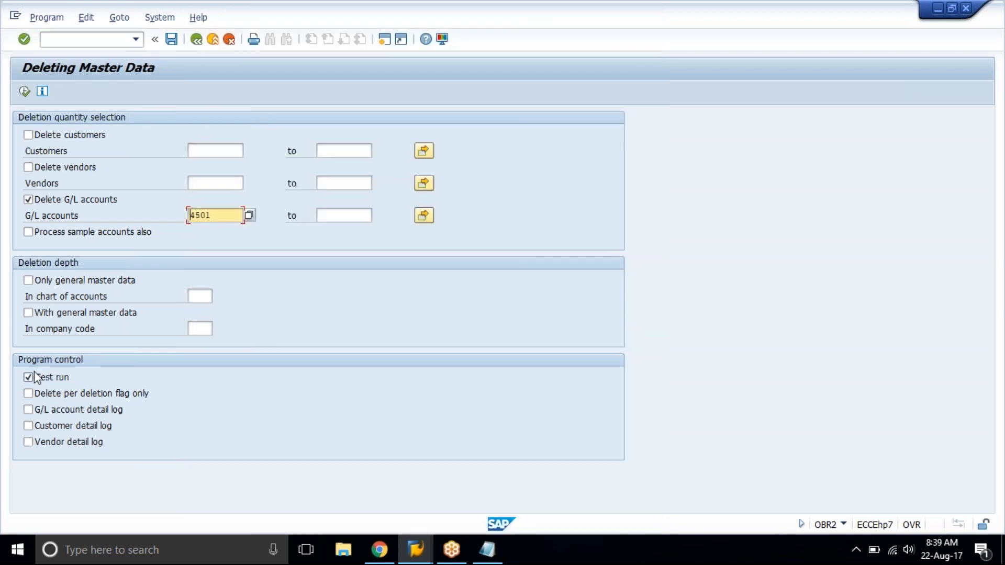
Include general master data for company code TAT1, turn off the test run and execute the deletion.
{"action": "left_click", "coordinate": [57, 314]}
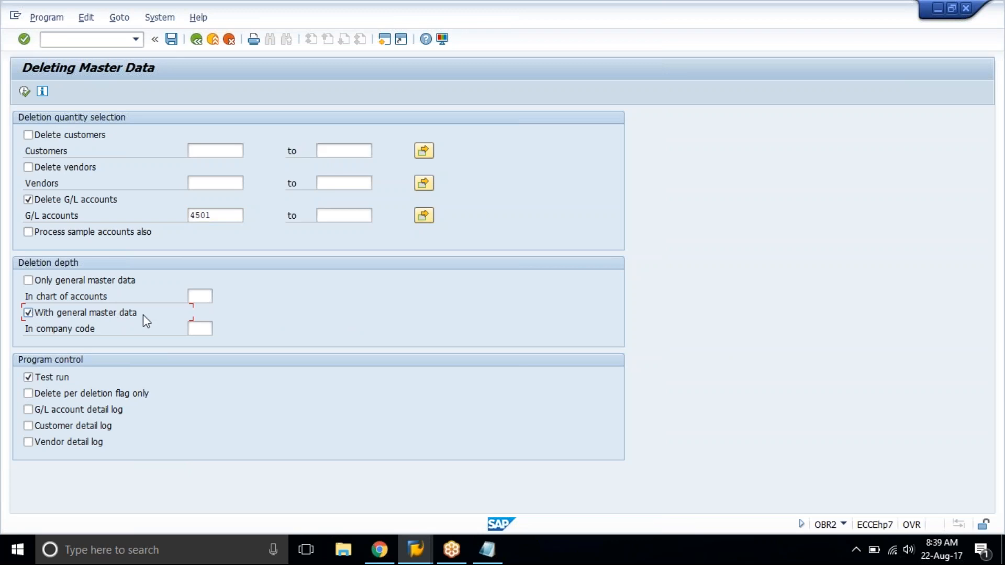
{"action": "left_click", "coordinate": [205, 331]}
{"action": "type", "text": "tatl"}
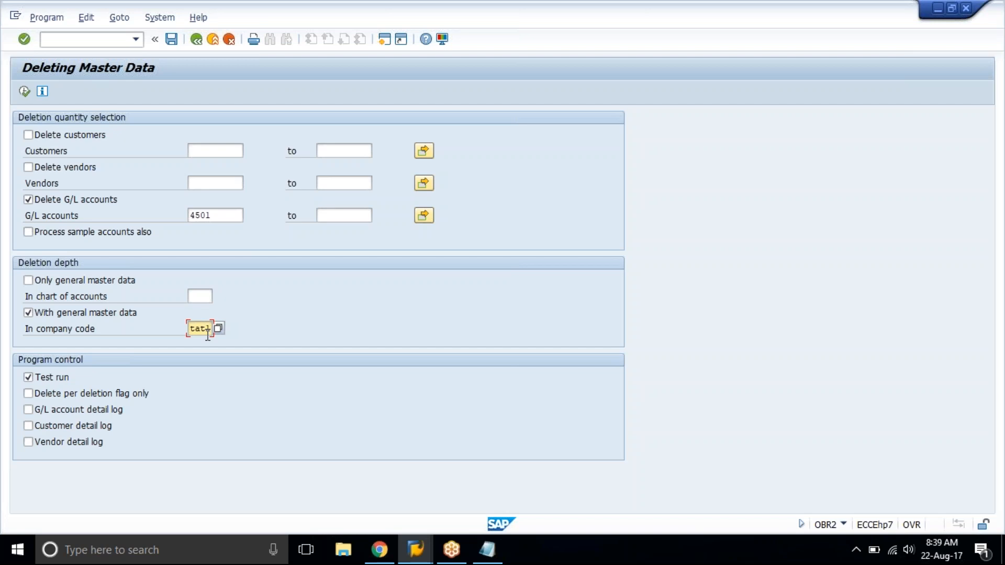
{"action": "left_click", "coordinate": [28, 377]}
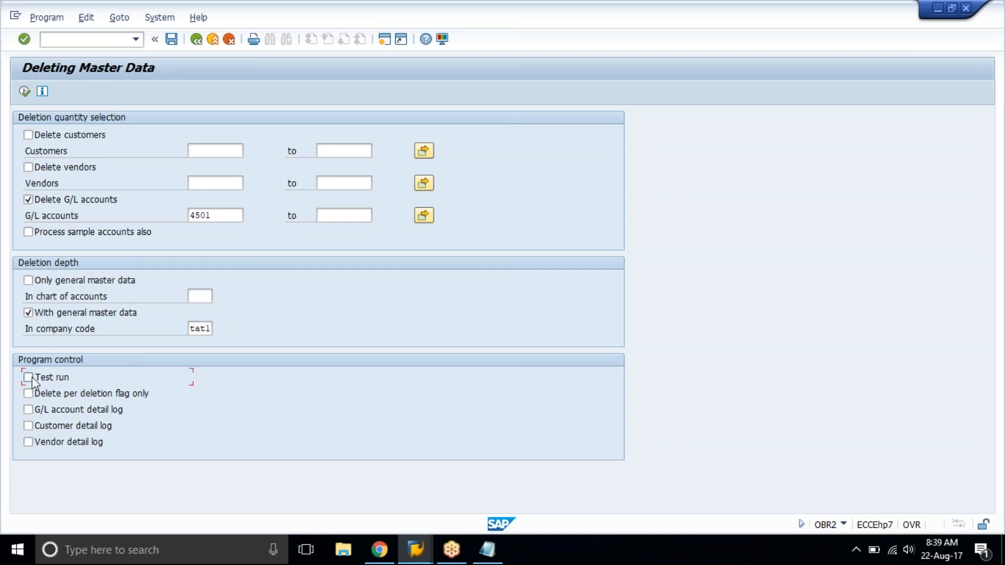
{"action": "left_click", "coordinate": [24, 91]}
{"action": "left_click", "coordinate": [207, 271]}
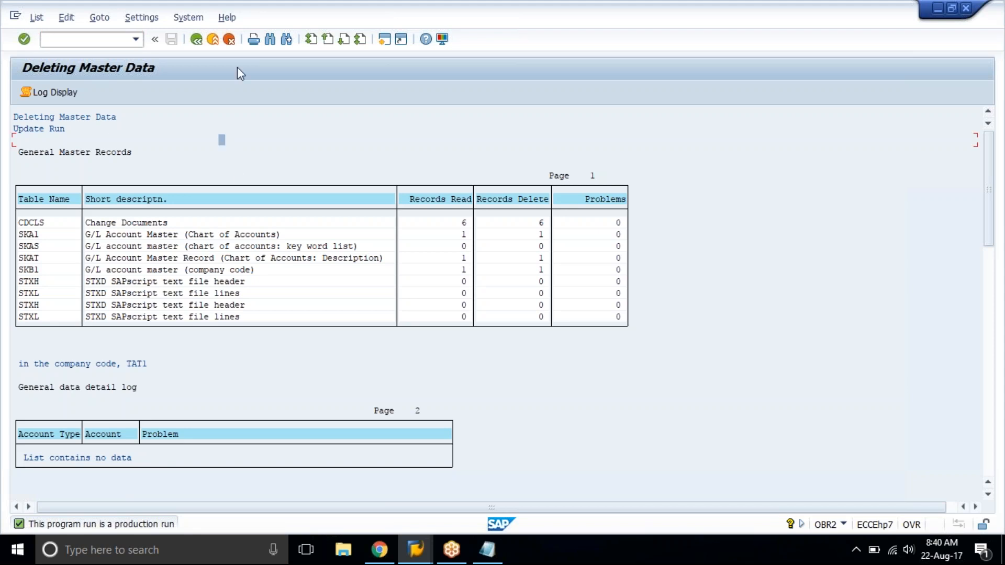
Return to FS00 and try to open account 4501 in company code TAT1 for editing to check the deletion.
{"action": "left_click", "coordinate": [198, 19]}
{"action": "left_click", "coordinate": [90, 37]}
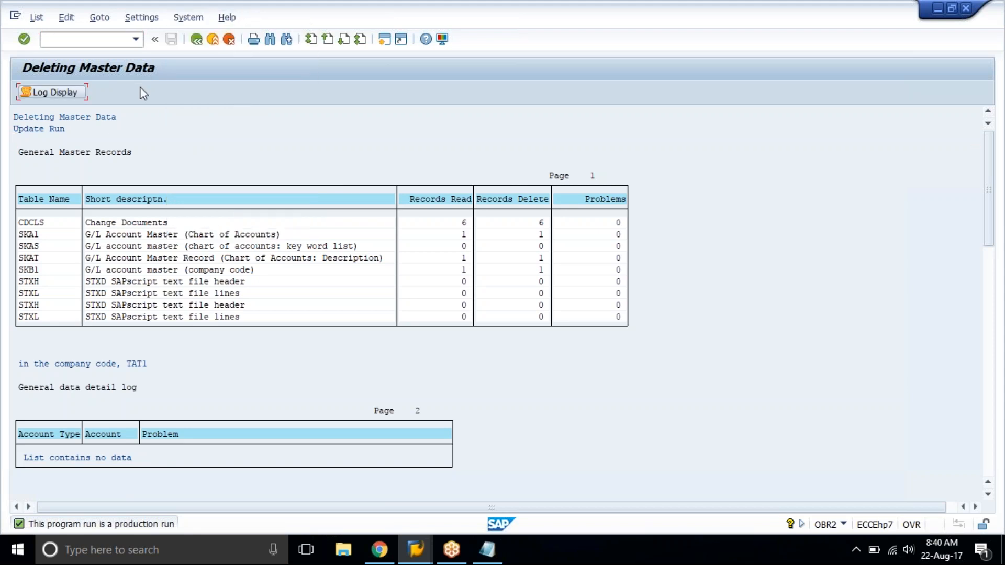
{"action": "type", "text": "/nfs00"}
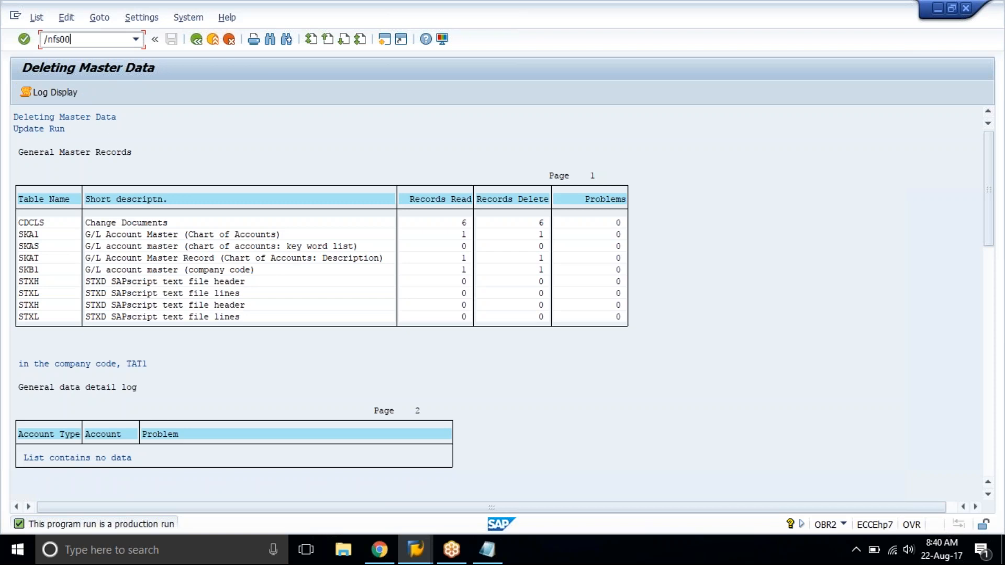
{"action": "key", "text": "Return"}
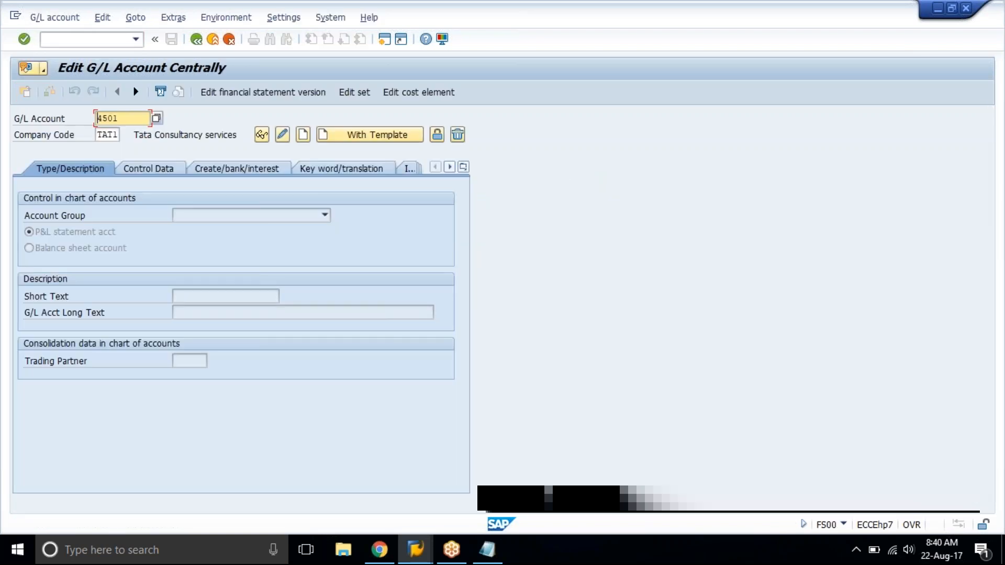
{"action": "left_click", "coordinate": [281, 136]}
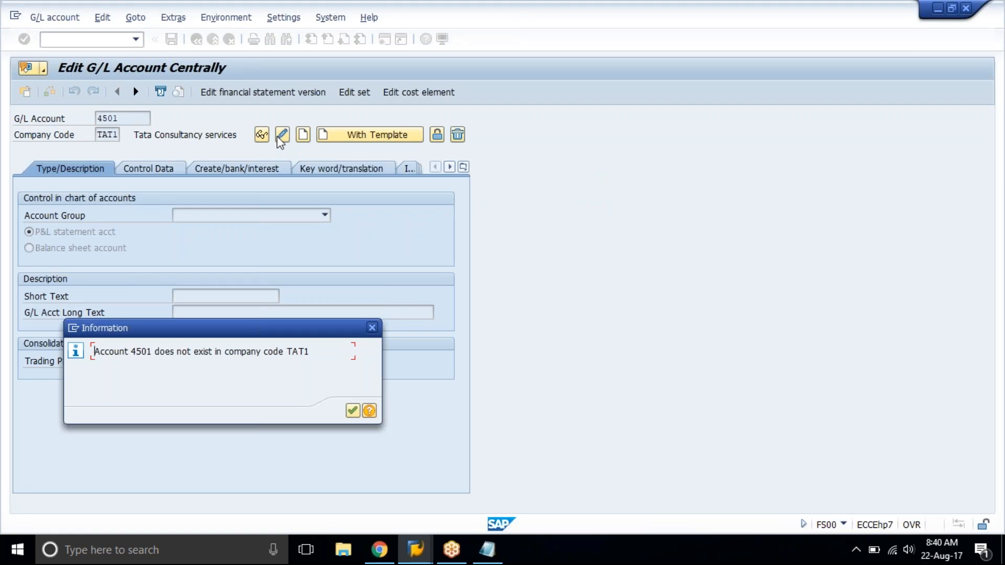
{"action": "key", "text": "Return"}
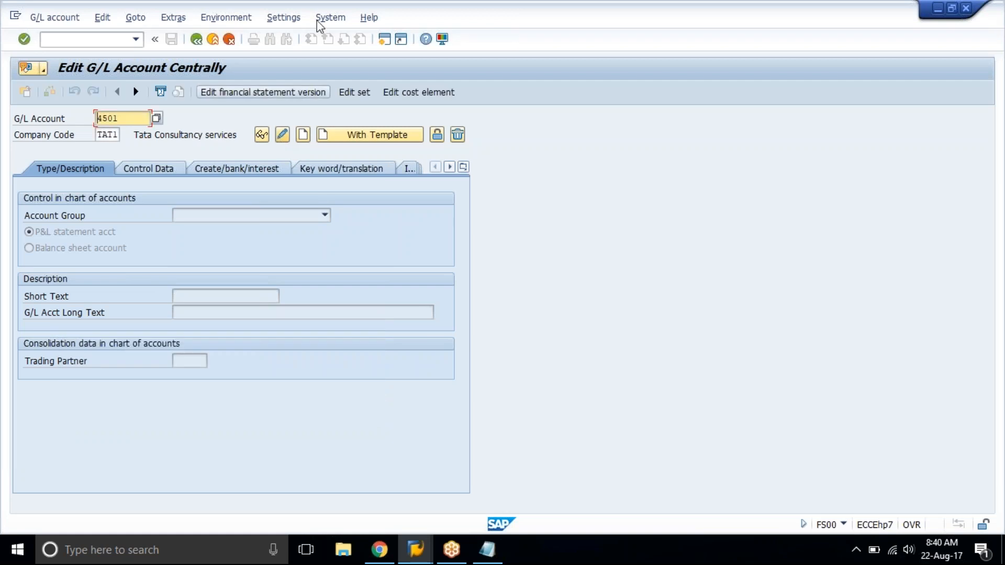
Log off from the SAP system and confirm the logoff.
{"action": "left_click", "coordinate": [328, 18]}
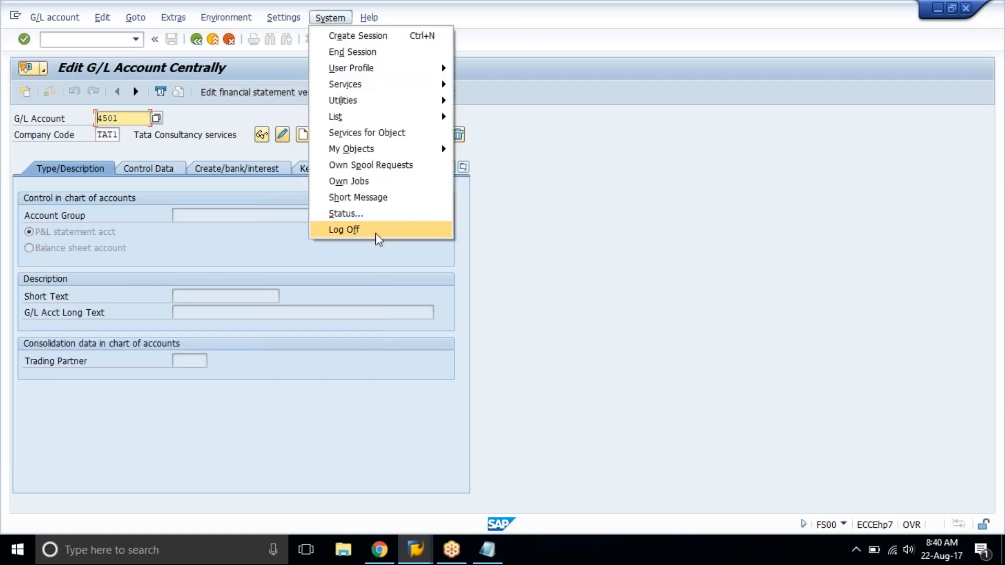
{"action": "left_click", "coordinate": [376, 232]}
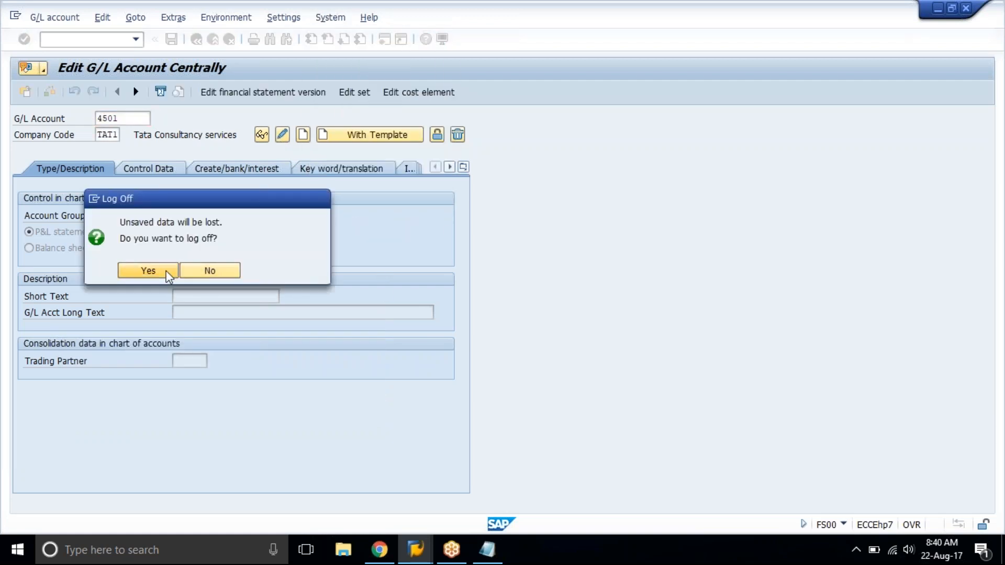
{"action": "left_click", "coordinate": [148, 272]}
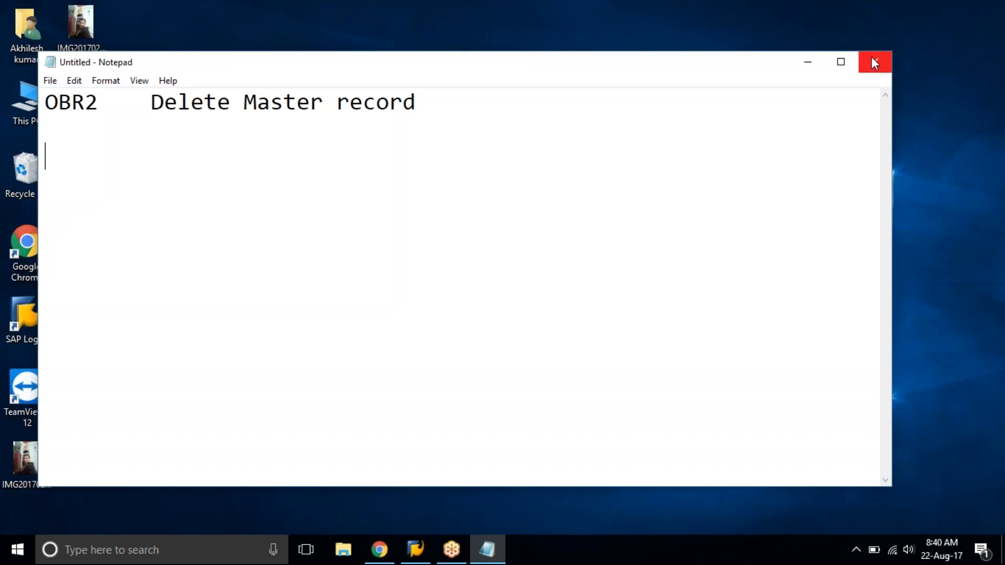
Close the Notepad note without saving it and close the SAP Logon window.
{"action": "left_click", "coordinate": [871, 57]}
{"action": "left_click", "coordinate": [528, 278]}
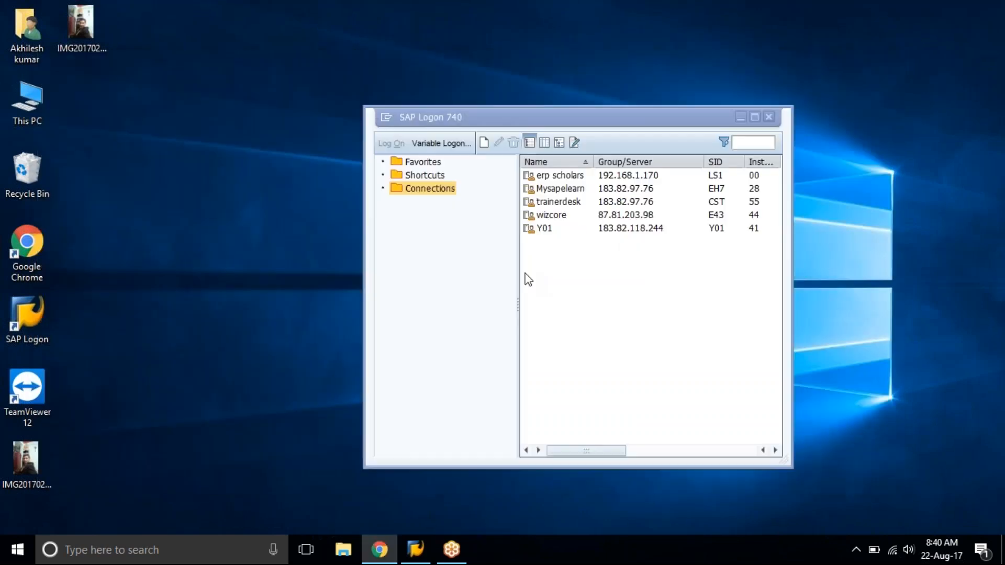
{"action": "left_click", "coordinate": [776, 116]}
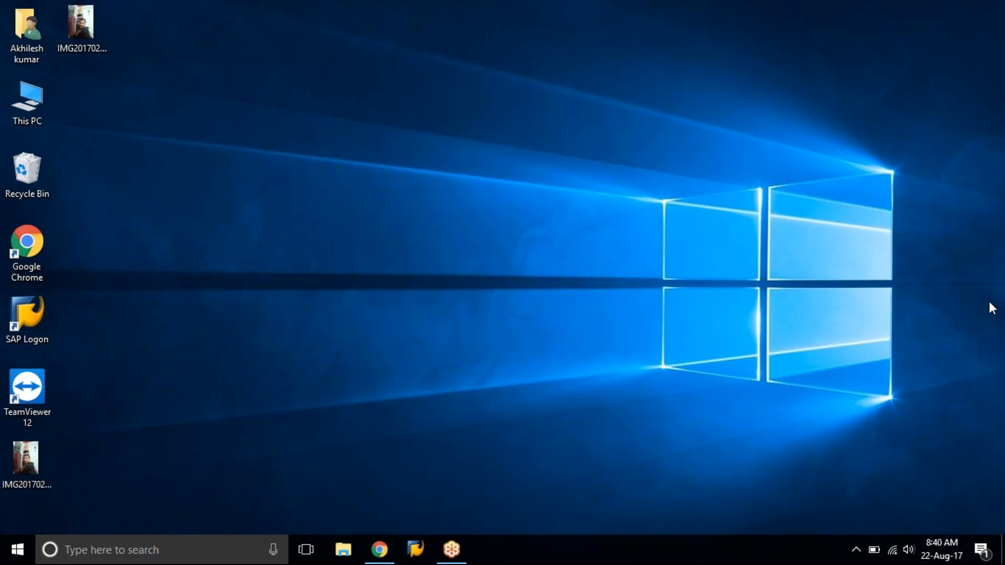
Switch to Chrome to view the GL Accounts sheet of the sap training spreadsheet.
{"action": "left_click", "coordinate": [389, 541]}
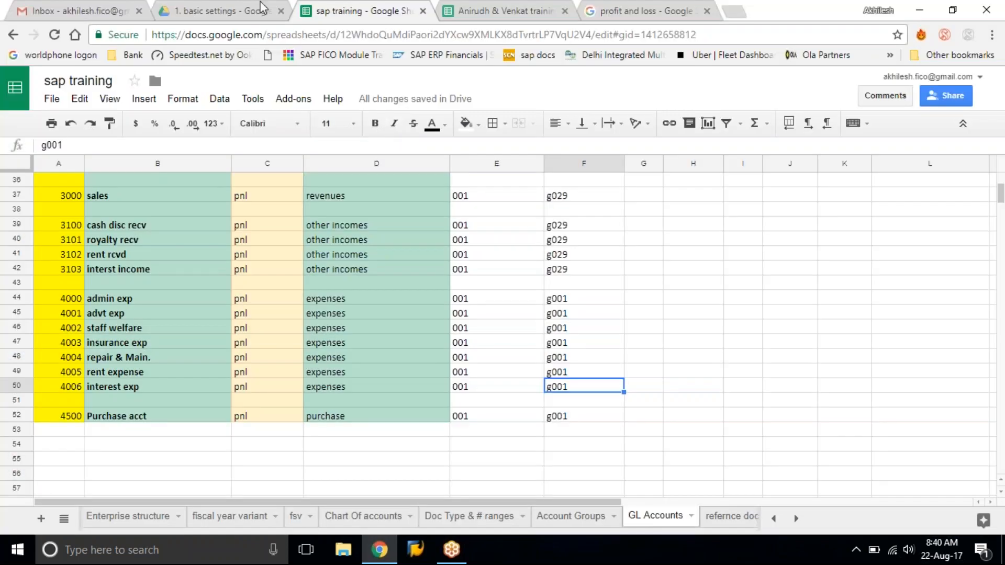
In the training document spreadsheet, fill the GL Master Creation, Blocking / Un Blocking and Delete gl account topic cells (B21:B23) with green.
{"action": "left_click", "coordinate": [506, 10]}
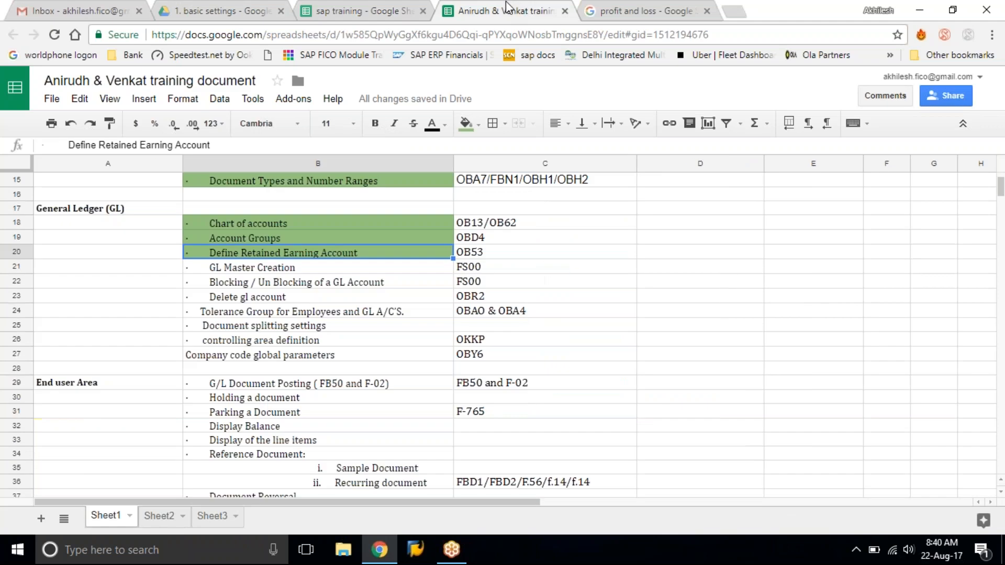
{"action": "left_click_drag", "start_coordinate": [248, 270], "coordinate": [293, 301]}
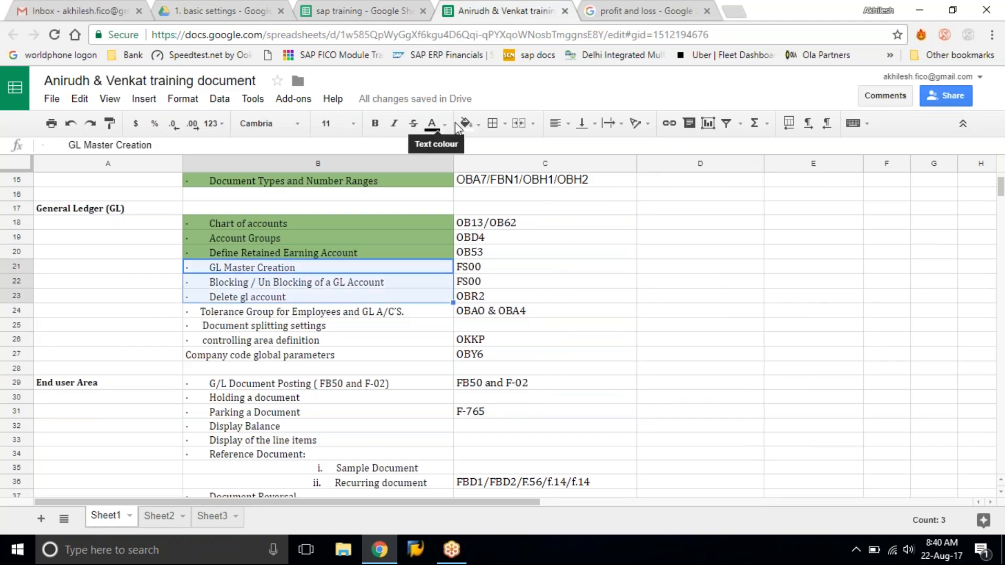
{"action": "left_click", "coordinate": [471, 126]}
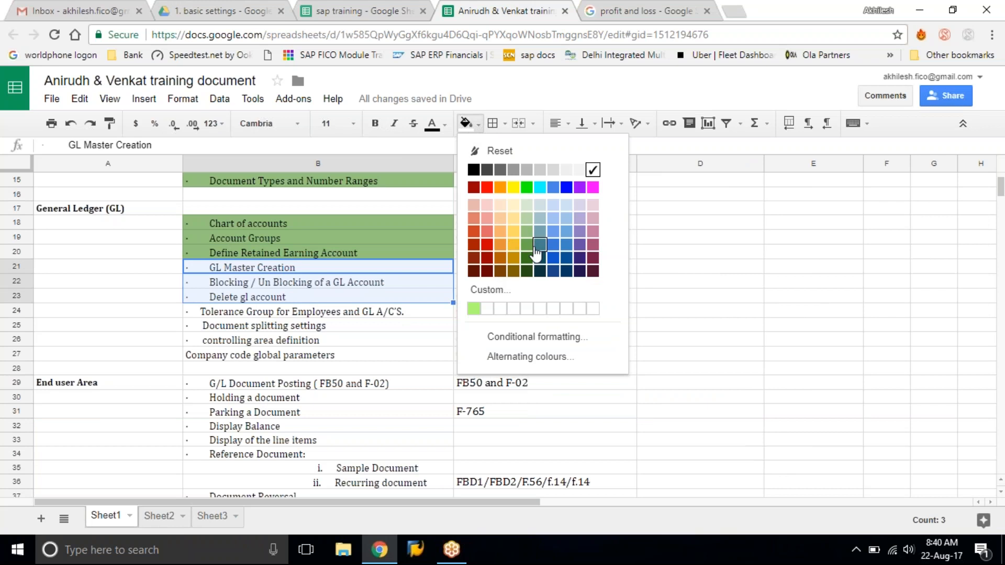
{"action": "left_click", "coordinate": [527, 231]}
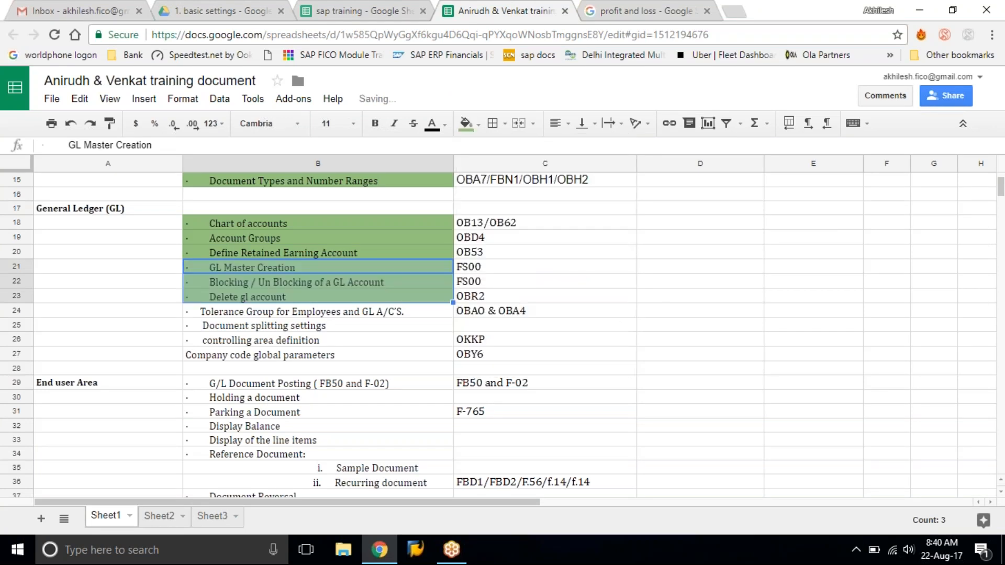
{"action": "left_click", "coordinate": [324, 341]}
Review the topic list, going through the remaining General Ledger topics from Tolerance Group to Company code global parameters.
{"action": "scroll", "coordinate": [324, 343], "scroll_direction": "up", "scroll_amount": 1}
{"action": "scroll", "coordinate": [326, 348], "scroll_direction": "up", "scroll_amount": 5}
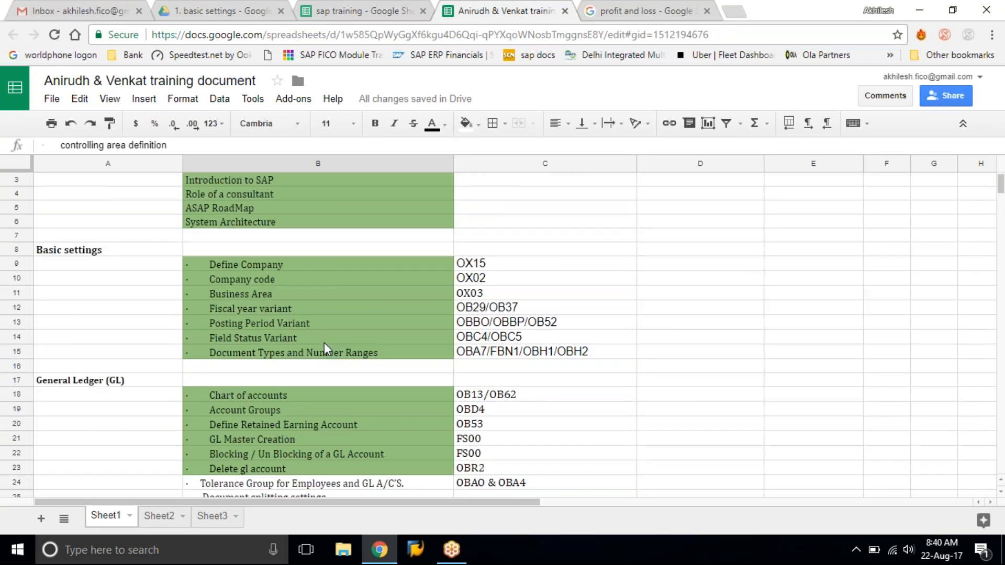
{"action": "scroll", "coordinate": [326, 348], "scroll_direction": "down", "scroll_amount": 5}
{"action": "scroll", "coordinate": [324, 349], "scroll_direction": "down", "scroll_amount": 1}
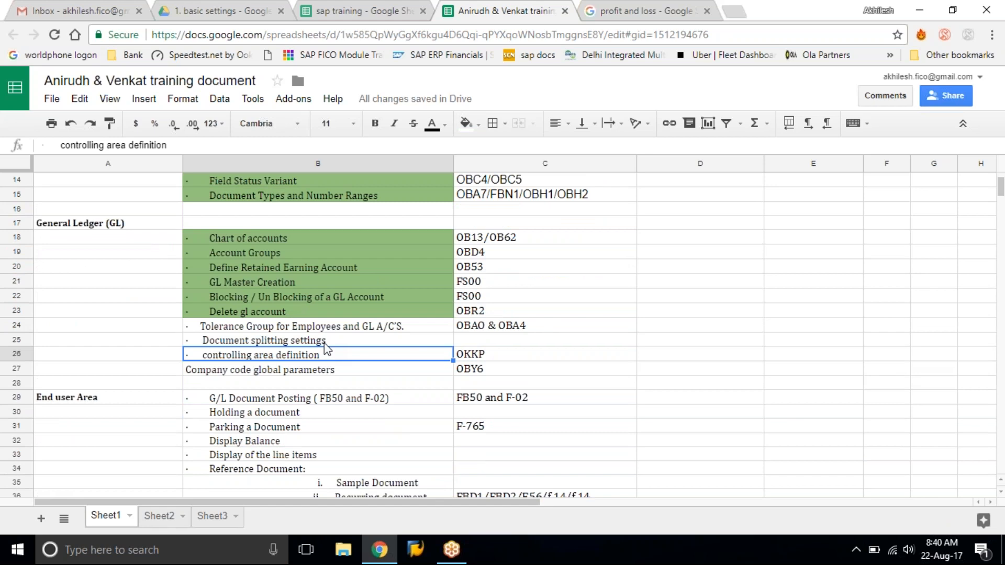
{"action": "scroll", "coordinate": [324, 343], "scroll_direction": "down", "scroll_amount": 2}
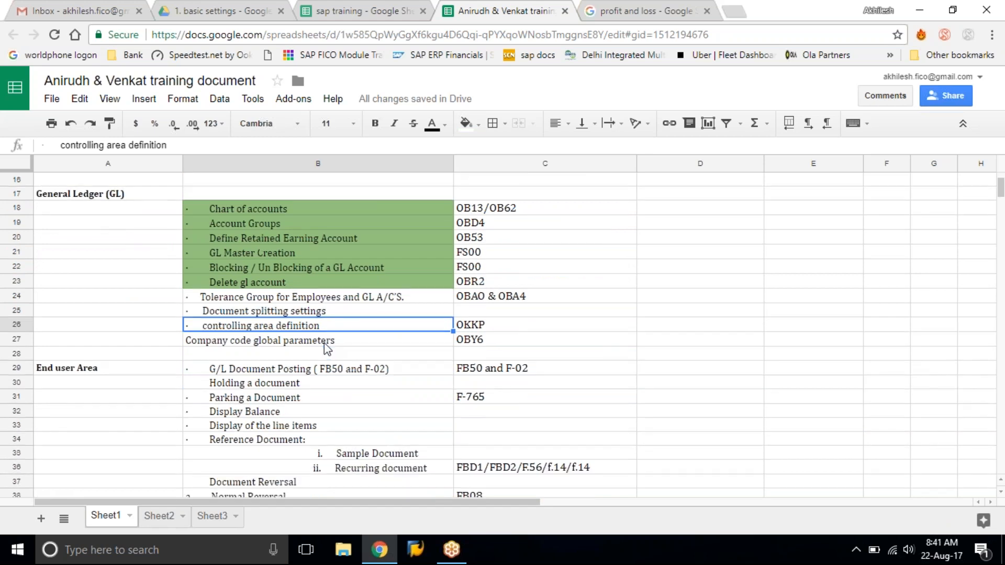
{"action": "scroll", "coordinate": [325, 344], "scroll_direction": "up", "scroll_amount": 1}
{"action": "left_click", "coordinate": [296, 302]}
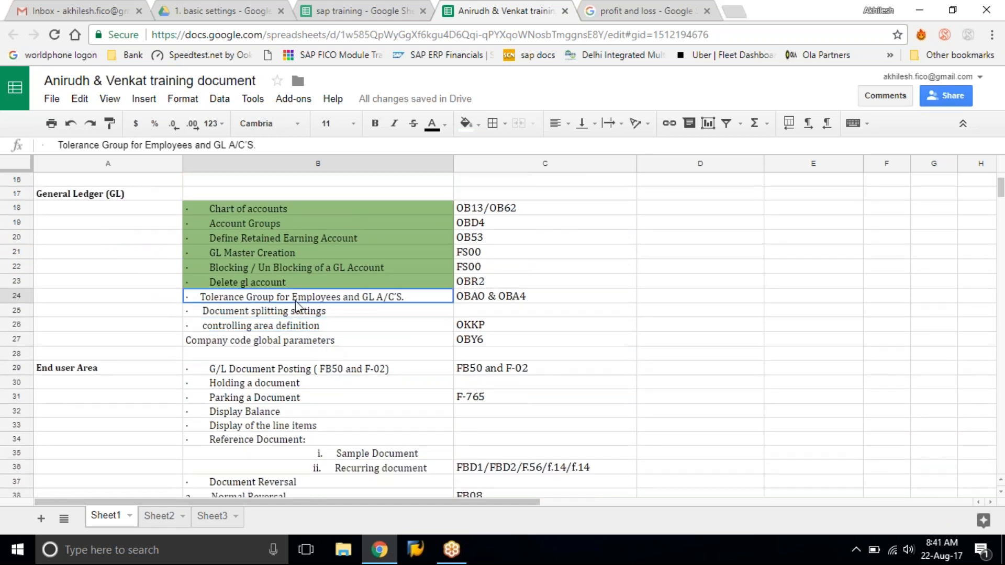
{"action": "left_click", "coordinate": [301, 314]}
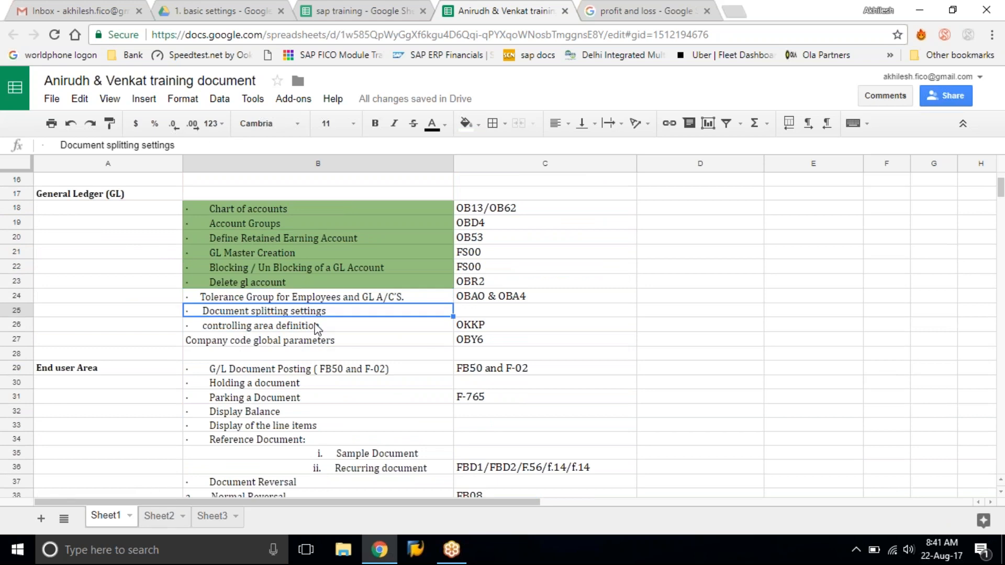
{"action": "left_click", "coordinate": [318, 329]}
{"action": "left_click", "coordinate": [335, 343]}
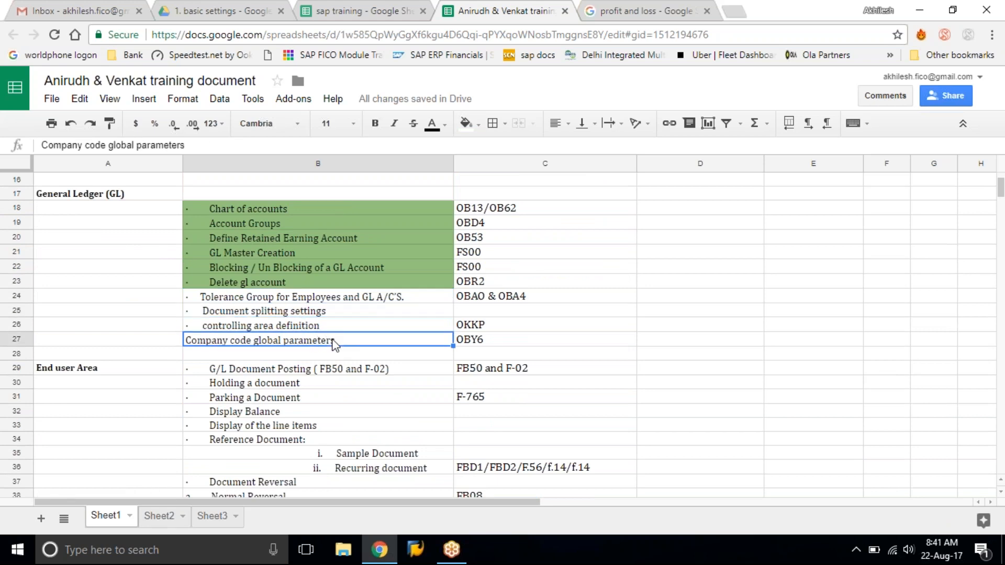
Look back over the green-marked General Ledger and Basic settings topics, from Delete gl account to Field Status Variant and its transaction codes.
{"action": "left_click", "coordinate": [309, 283]}
{"action": "scroll", "coordinate": [309, 284], "scroll_direction": "up", "scroll_amount": 3}
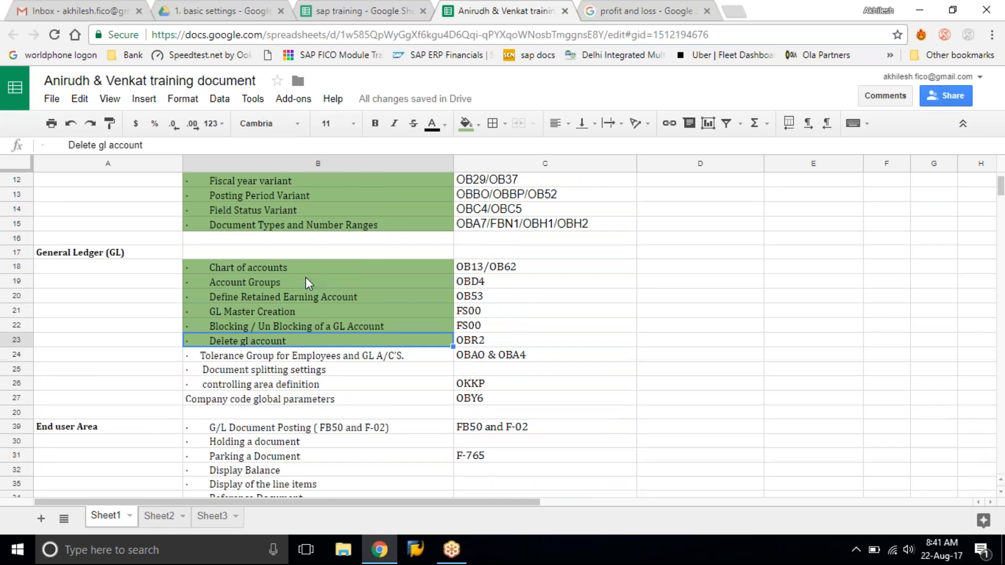
{"action": "scroll", "coordinate": [309, 284], "scroll_direction": "up", "scroll_amount": 3}
{"action": "scroll", "coordinate": [309, 284], "scroll_direction": "down", "scroll_amount": 2}
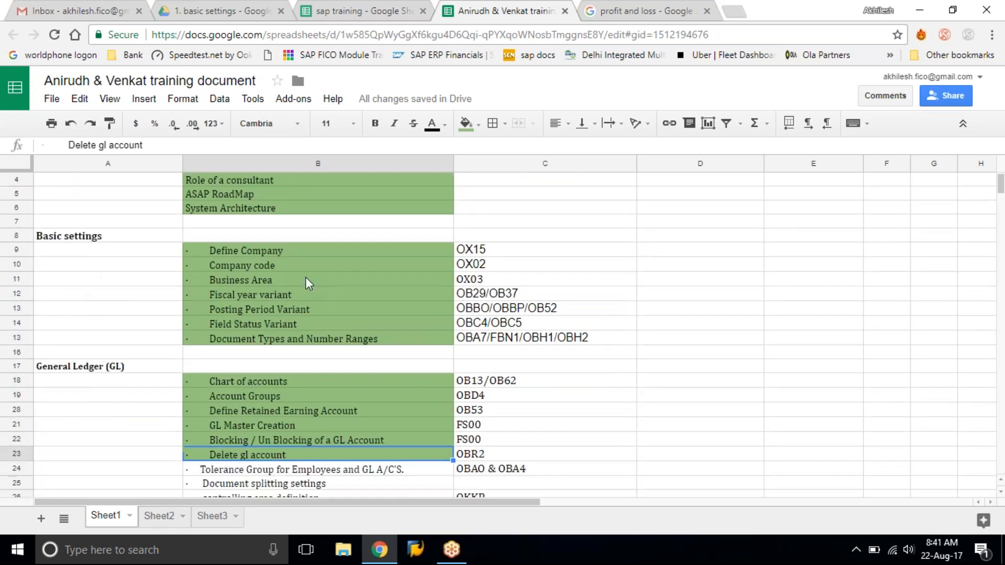
{"action": "scroll", "coordinate": [309, 284], "scroll_direction": "down", "scroll_amount": 1}
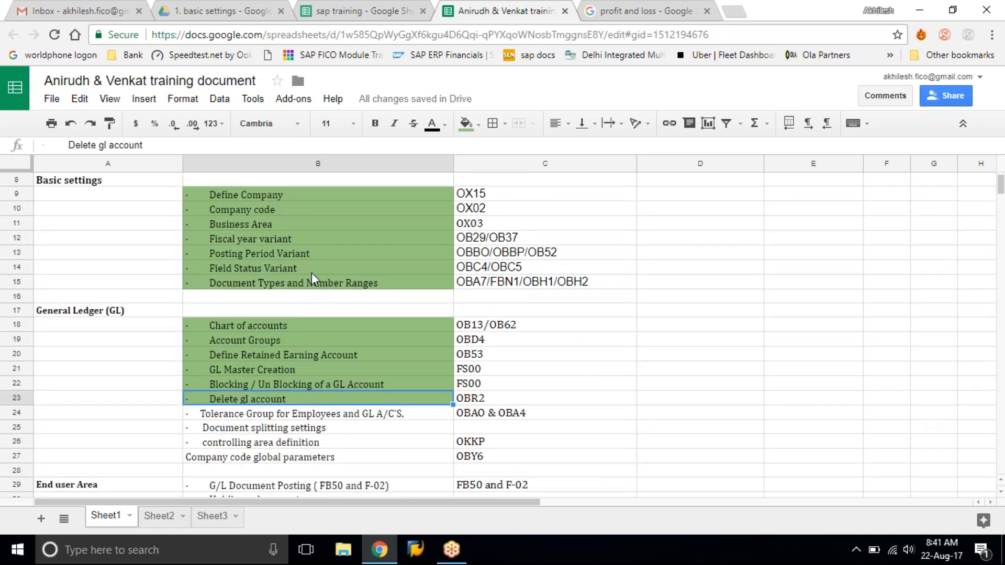
{"action": "left_click", "coordinate": [312, 270]}
{"action": "left_click", "coordinate": [535, 268]}
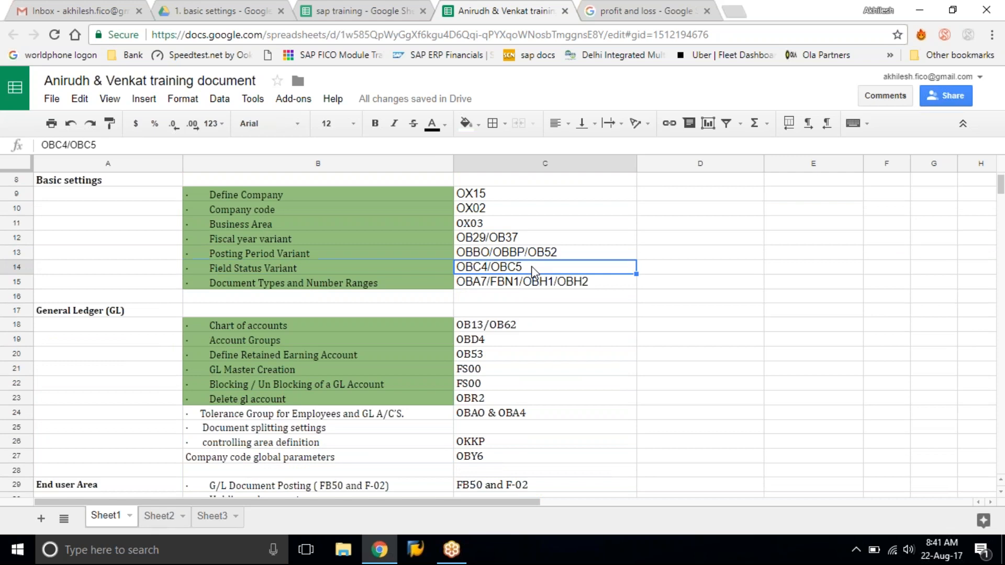
Minimize the browser window to show the desktop.
{"action": "left_click", "coordinate": [953, 9]}
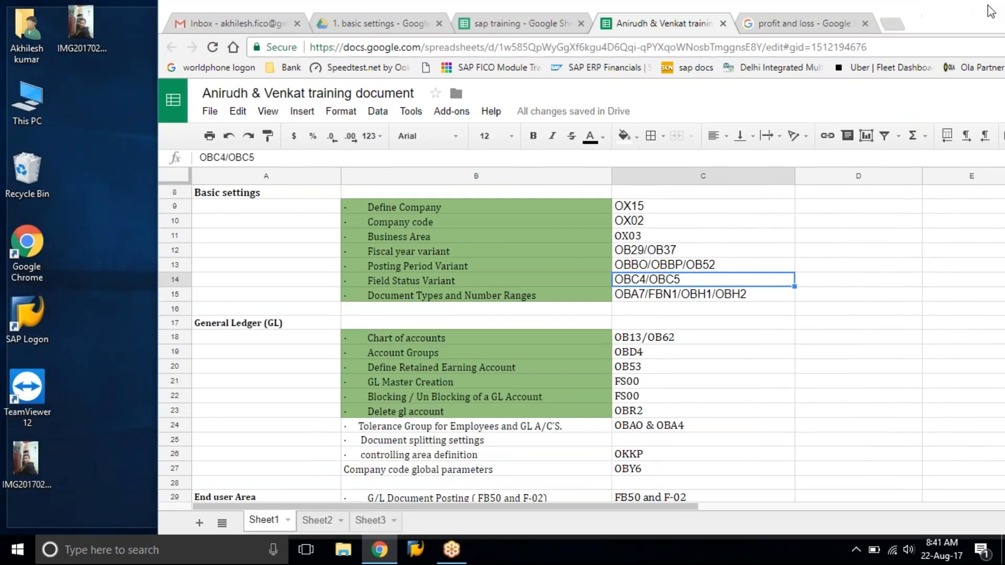
{"action": "double_click", "coordinate": [992, 10]}
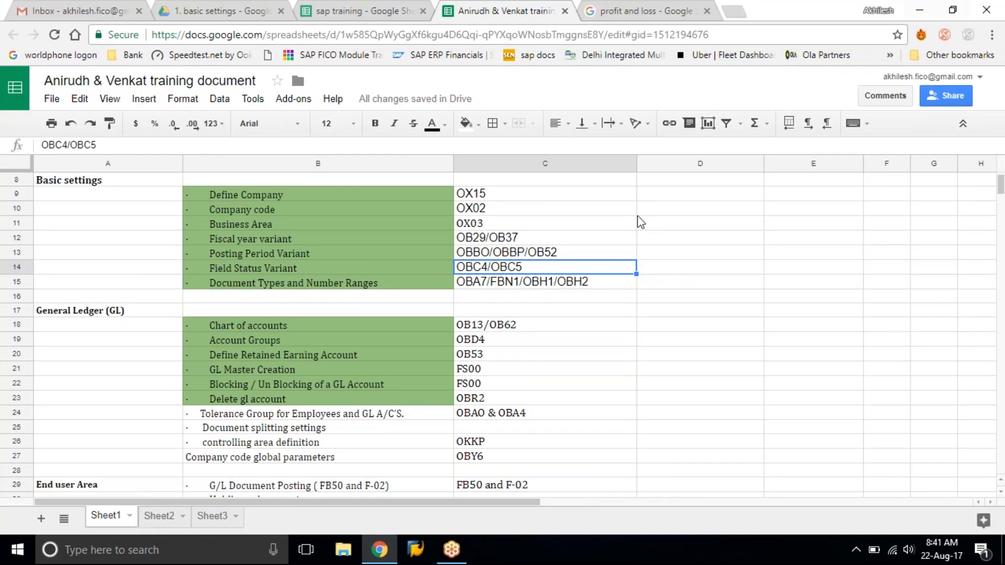
{"action": "key", "text": "super+d"}
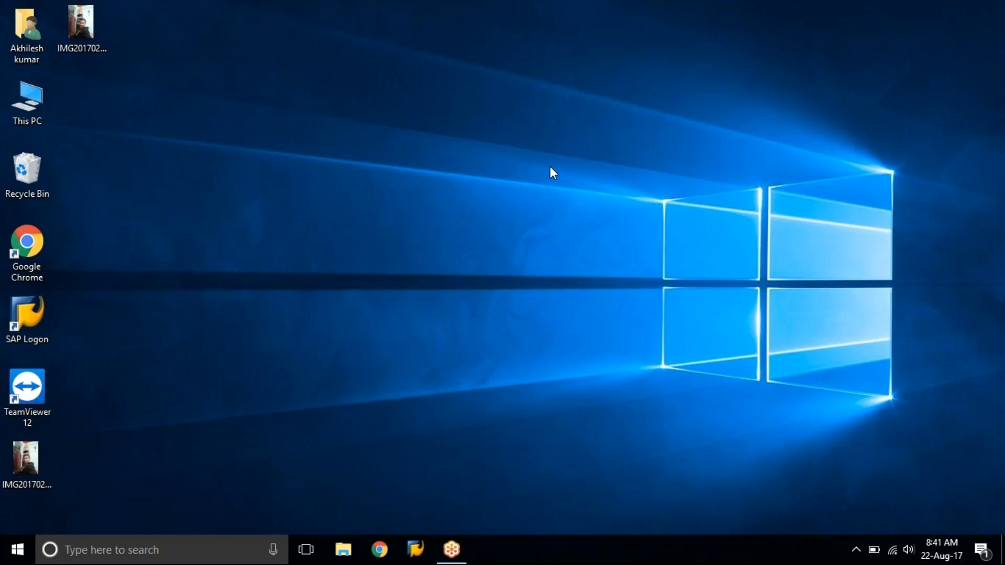